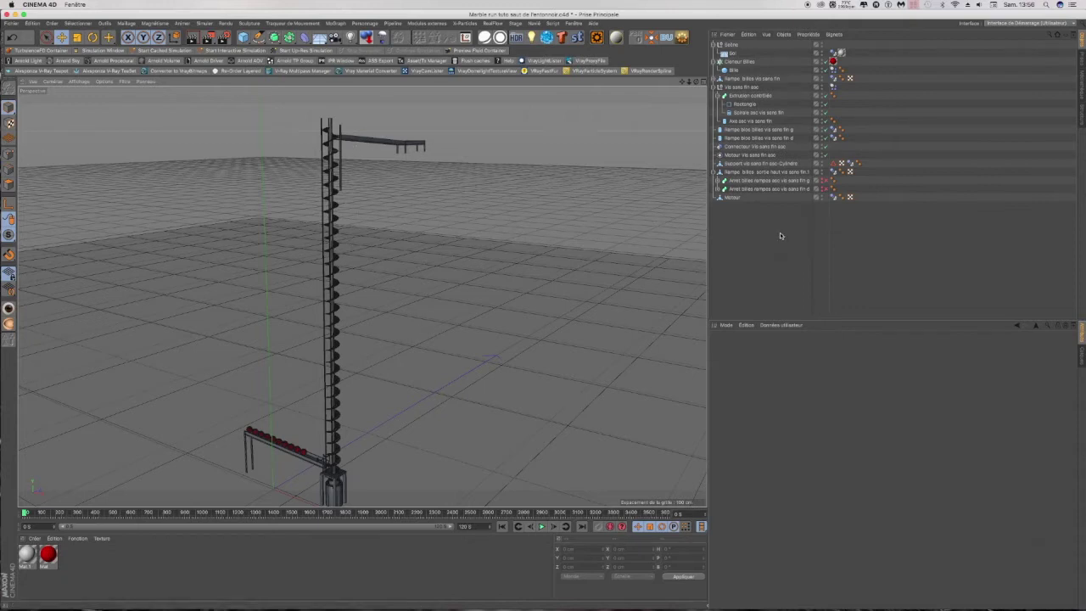
# Step: Collapse the lower ramp, worm screw, top exit ramp and marble cloner hierarchies in the object list
pyautogui.click(714, 79)
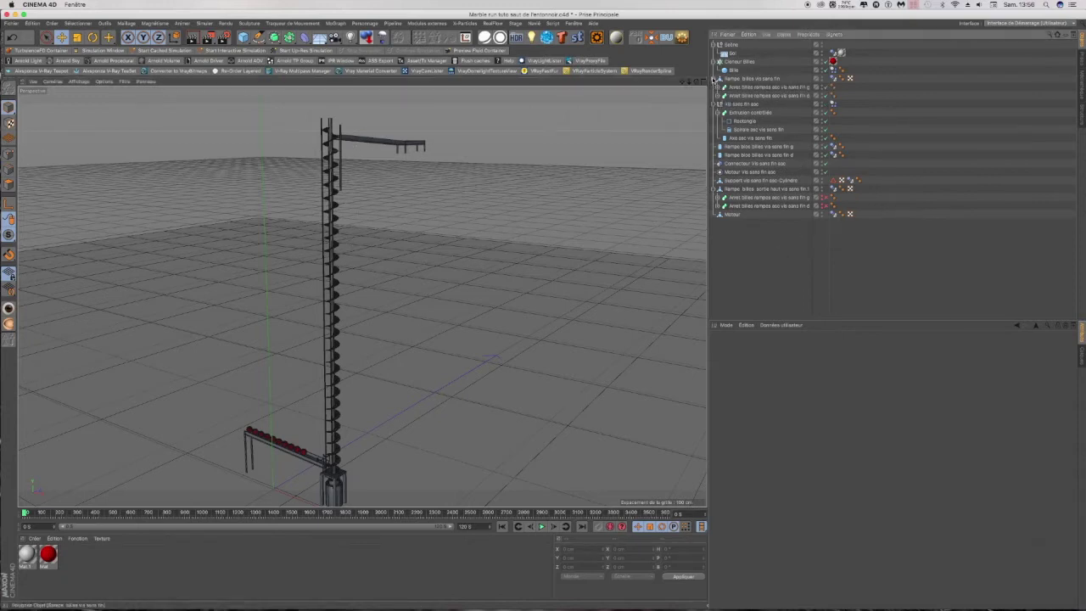
pyautogui.click(714, 105)
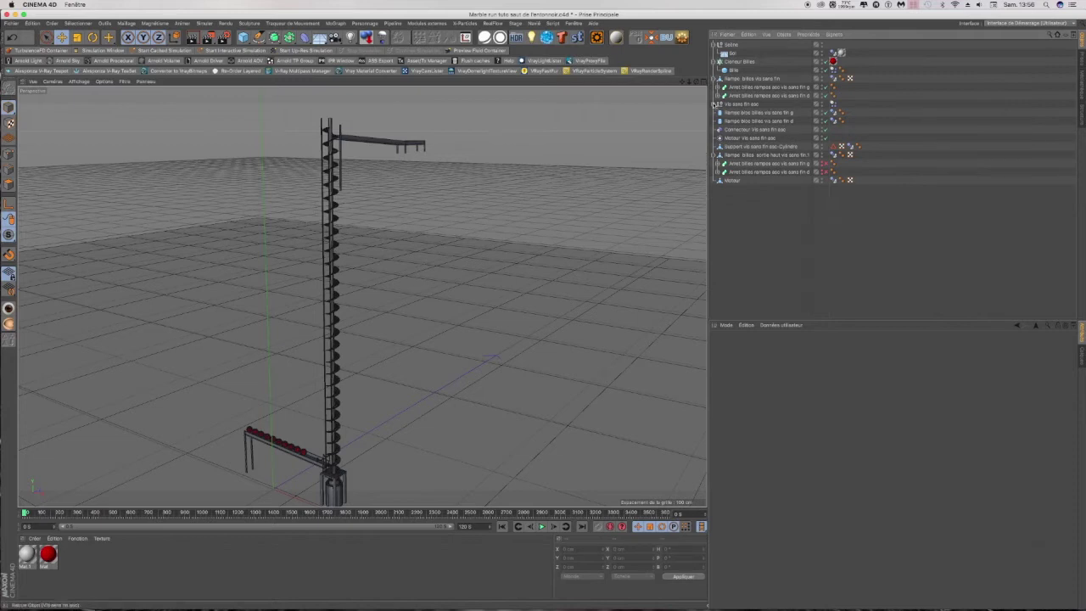
pyautogui.click(713, 79)
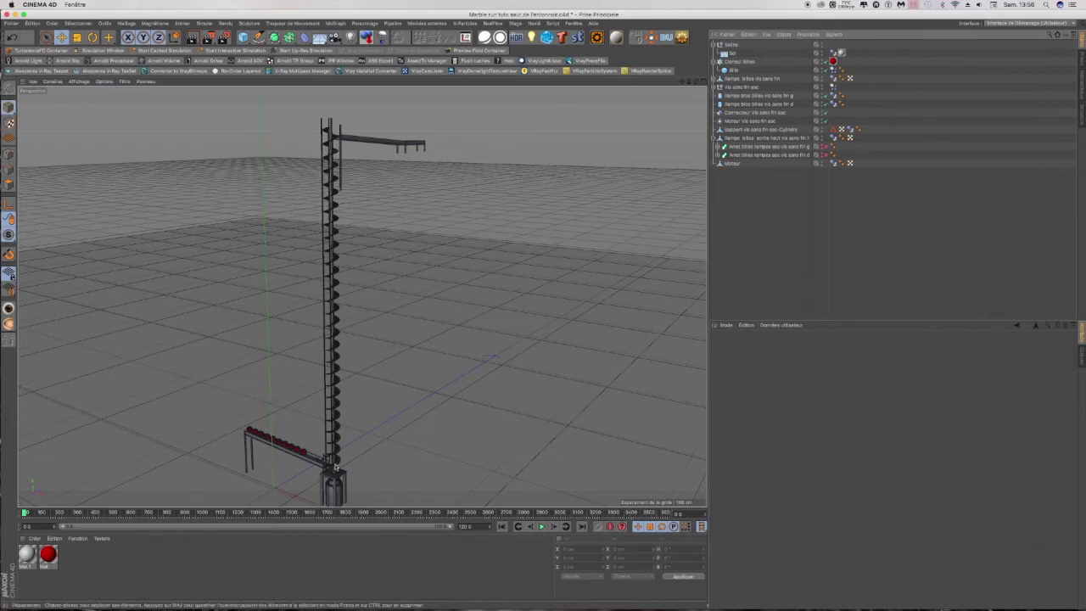
pyautogui.click(714, 137)
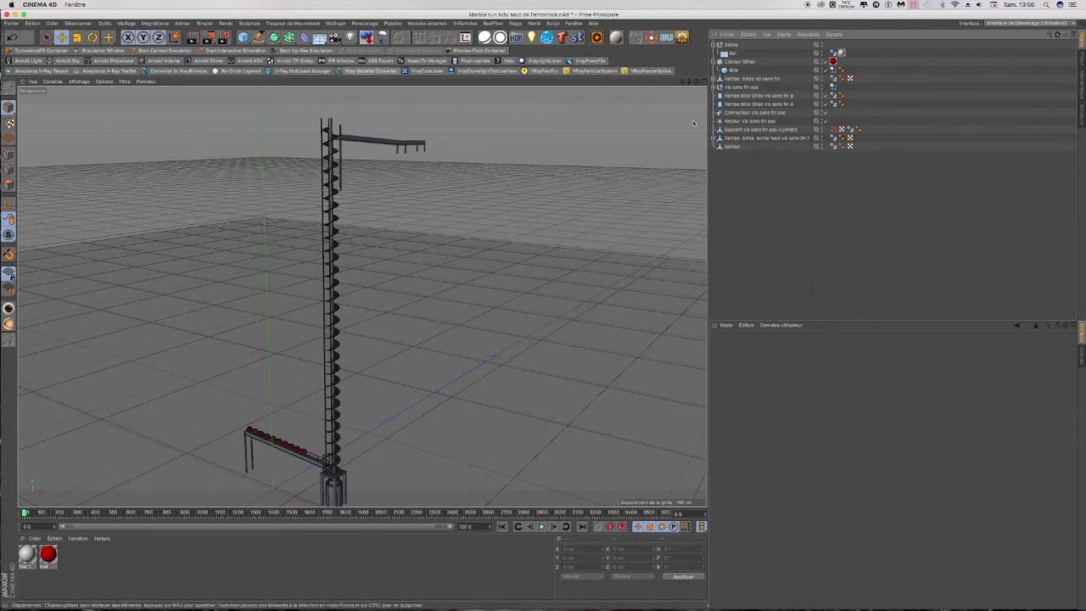
pyautogui.click(719, 61)
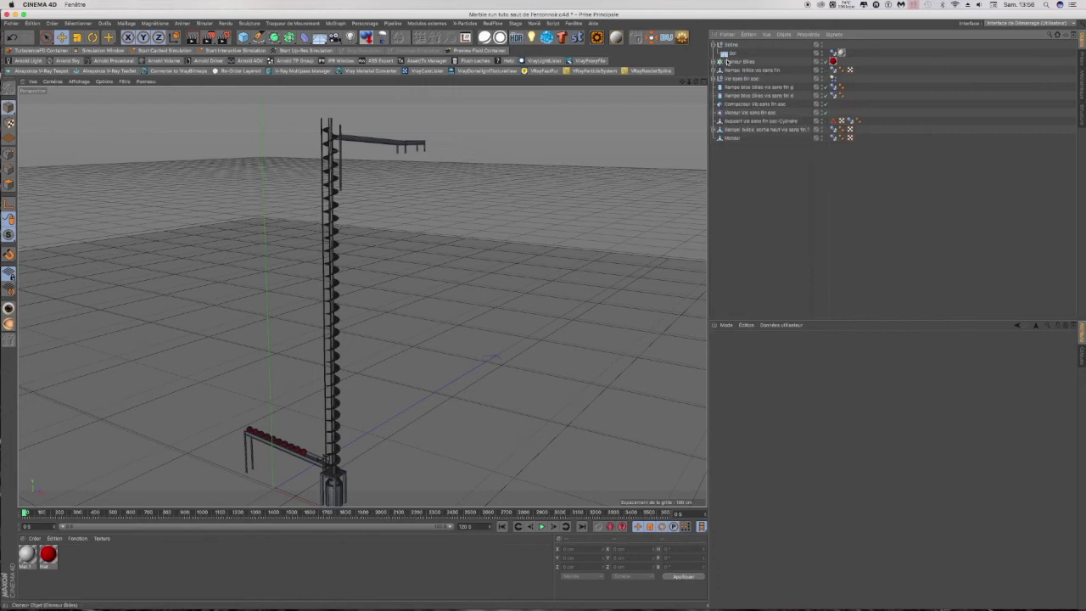
# Step: Duplicate the marble cloner and the lower worm-screw ramp together, and raise the copies along the column to Y about 117 cm
pyautogui.click(738, 61)
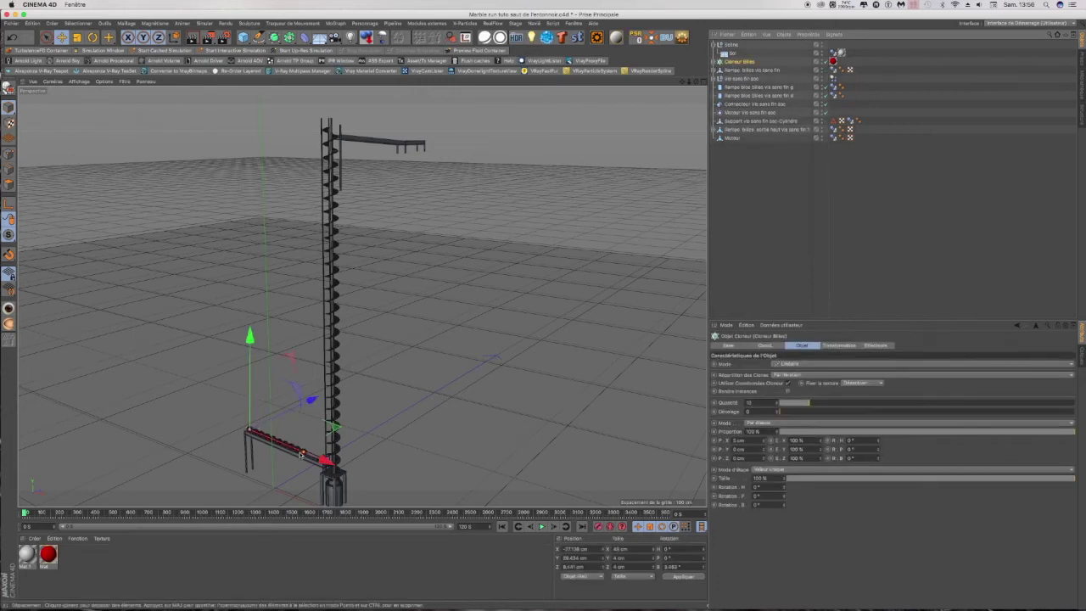
pyautogui.click(747, 70)
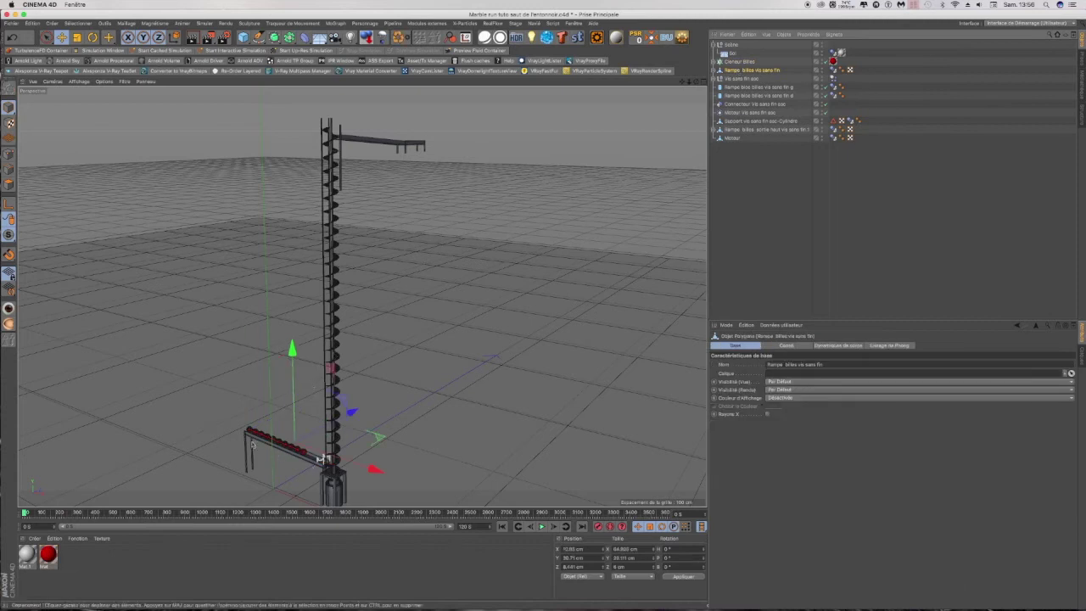
pyautogui.keyDown('ctrl'); pyautogui.click(753, 62); pyautogui.keyUp('ctrl')
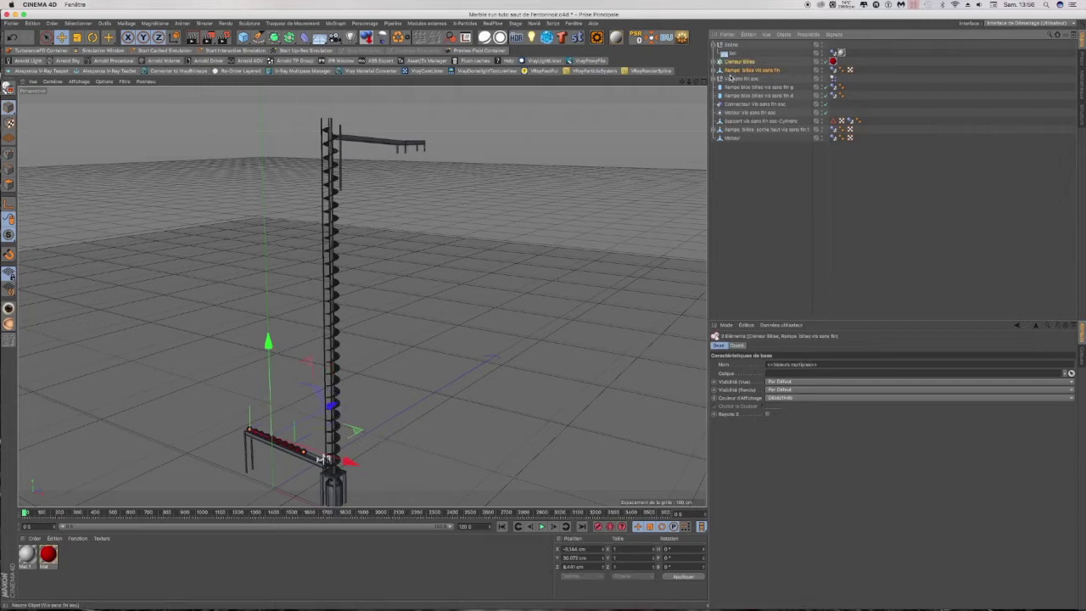
pyautogui.moveTo(735, 71); pyautogui.dragTo(743, 206)
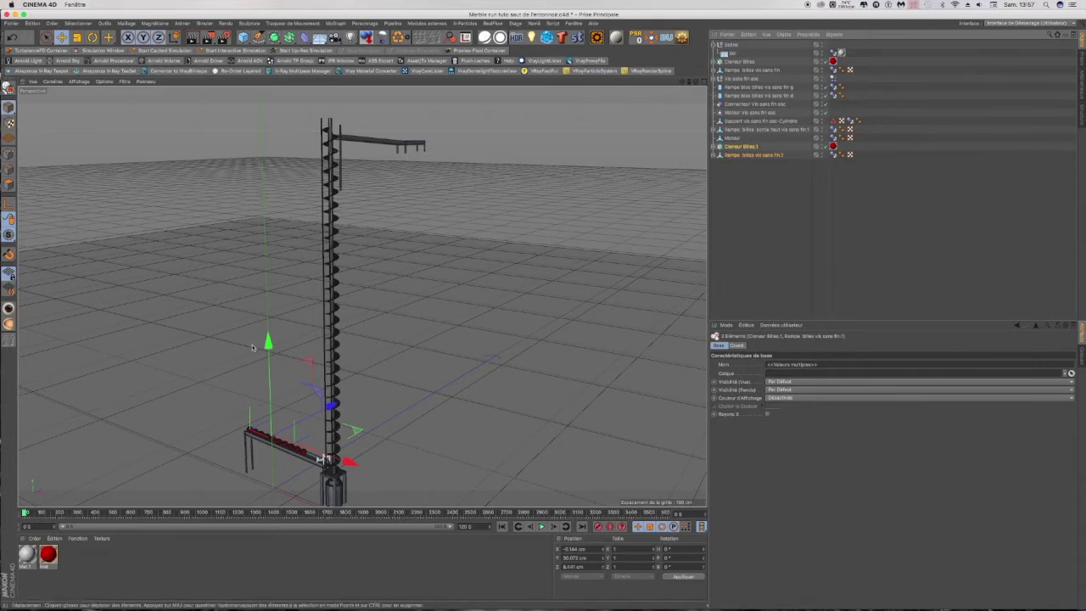
pyautogui.keyDown('ctrl'); pyautogui.moveTo(267, 341); pyautogui.dragTo(295, 203); pyautogui.keyUp('ctrl')
# Step: Fine-tune the height of the duplicated ramp and marbles in the front view to Y about 119 cm
pyautogui.click(704, 82)
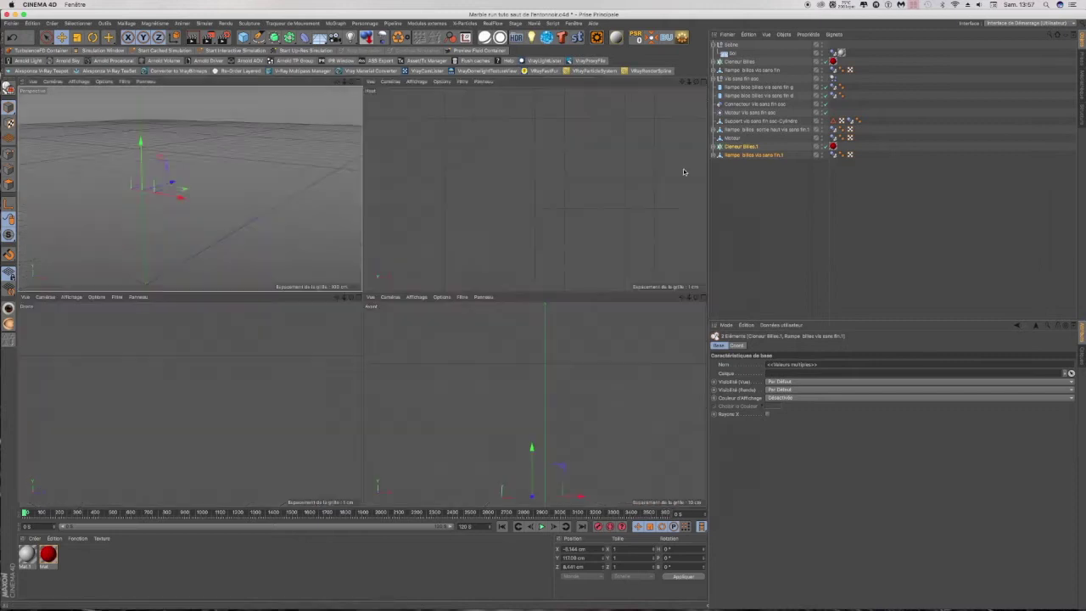
pyautogui.scroll(-6, 452, 346)
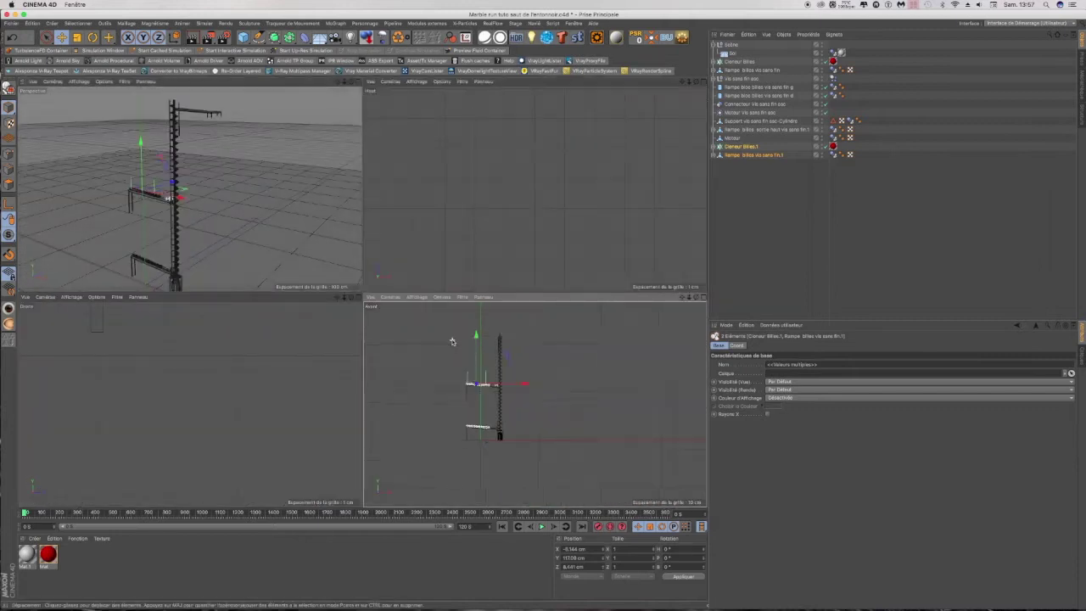
pyautogui.scroll(3, 498, 362)
pyautogui.scroll(4, 449, 342)
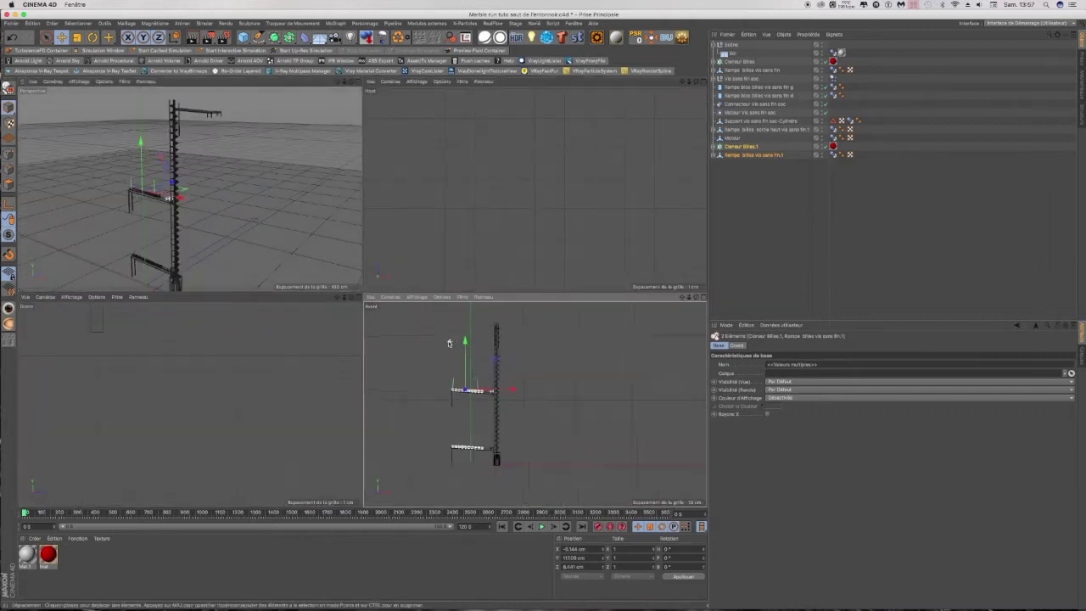
pyautogui.scroll(5, 483, 436)
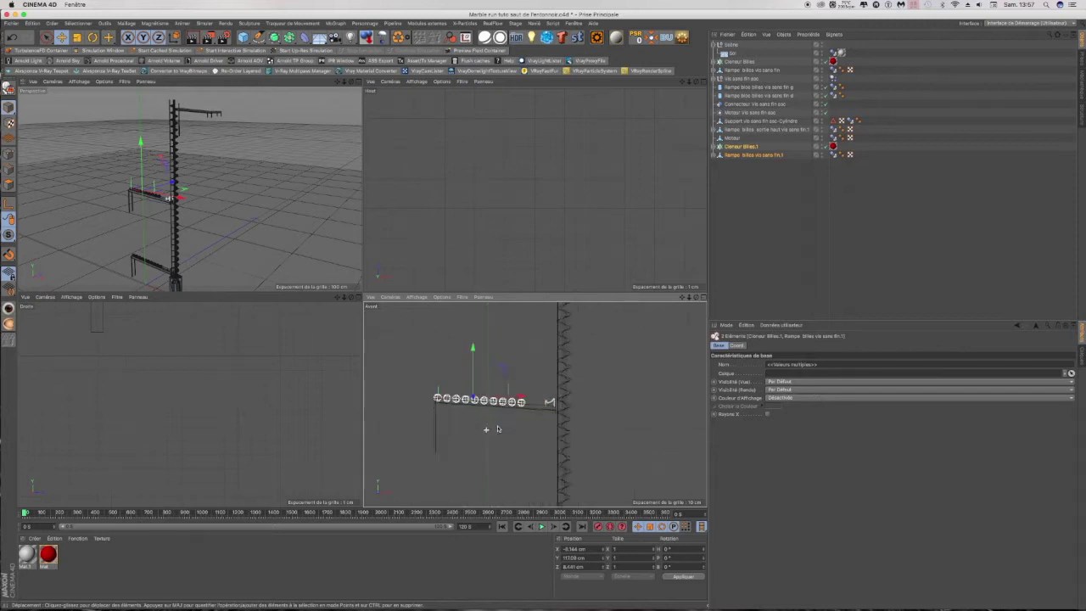
pyautogui.moveTo(508, 330); pyautogui.dragTo(509, 322)
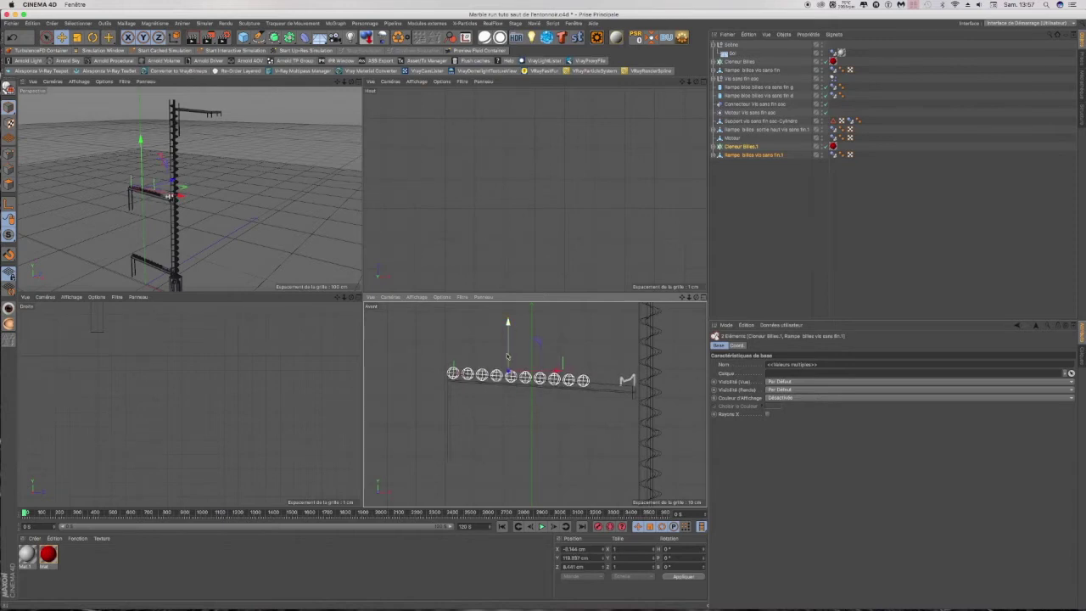
# Step: Create a second copy of the ramp and marble cloner higher up the screw, at Y about 165 cm
pyautogui.scroll(-3, 495, 447)
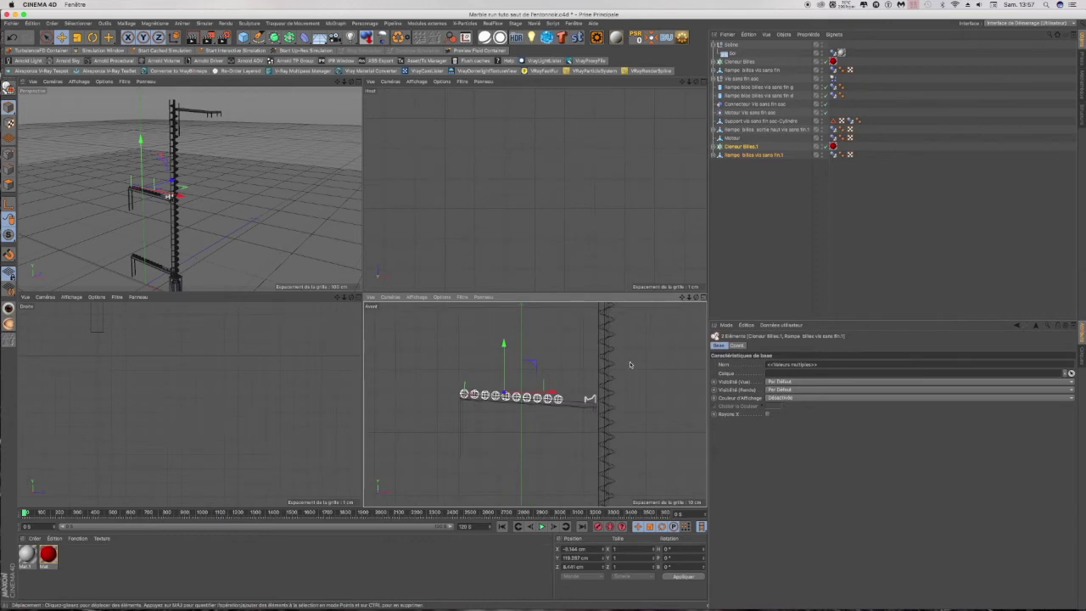
pyautogui.moveTo(684, 299); pyautogui.dragTo(630, 327)
pyautogui.scroll(-4, 535, 405)
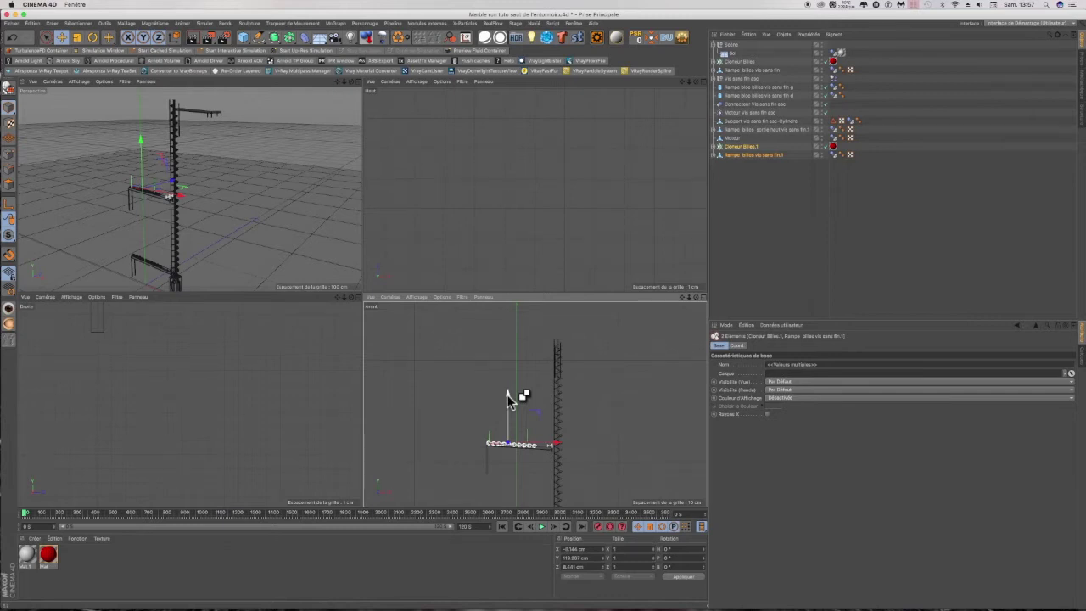
pyautogui.keyDown('ctrl'); pyautogui.moveTo(506, 393); pyautogui.dragTo(520, 344); pyautogui.keyUp('ctrl')
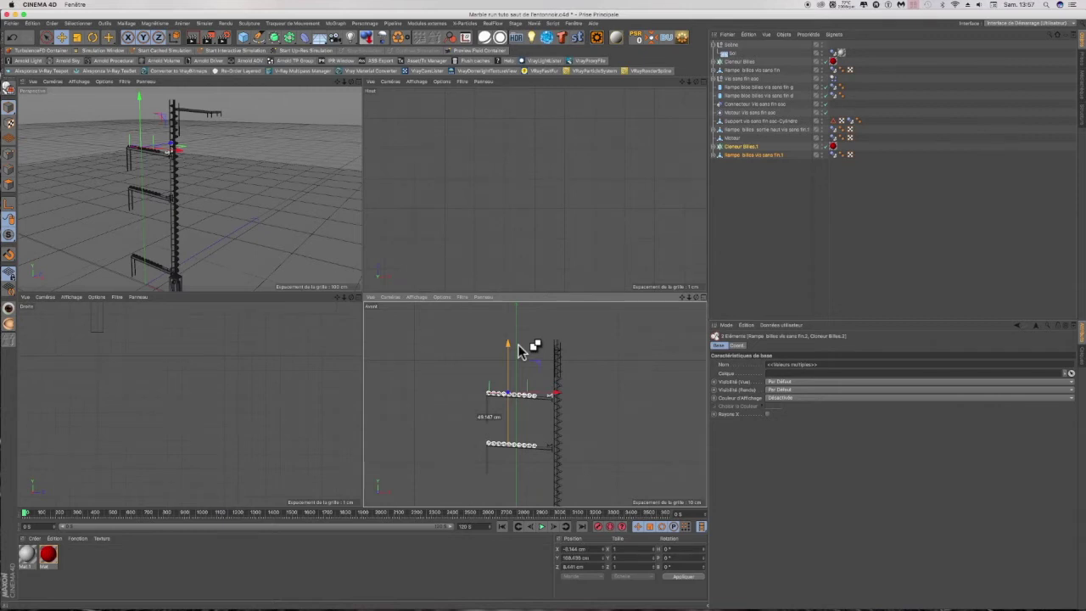
pyautogui.keyDown('ctrl'); pyautogui.moveTo(519, 346); pyautogui.dragTo(516, 350); pyautogui.keyUp('ctrl')
pyautogui.scroll(-5, 509, 379)
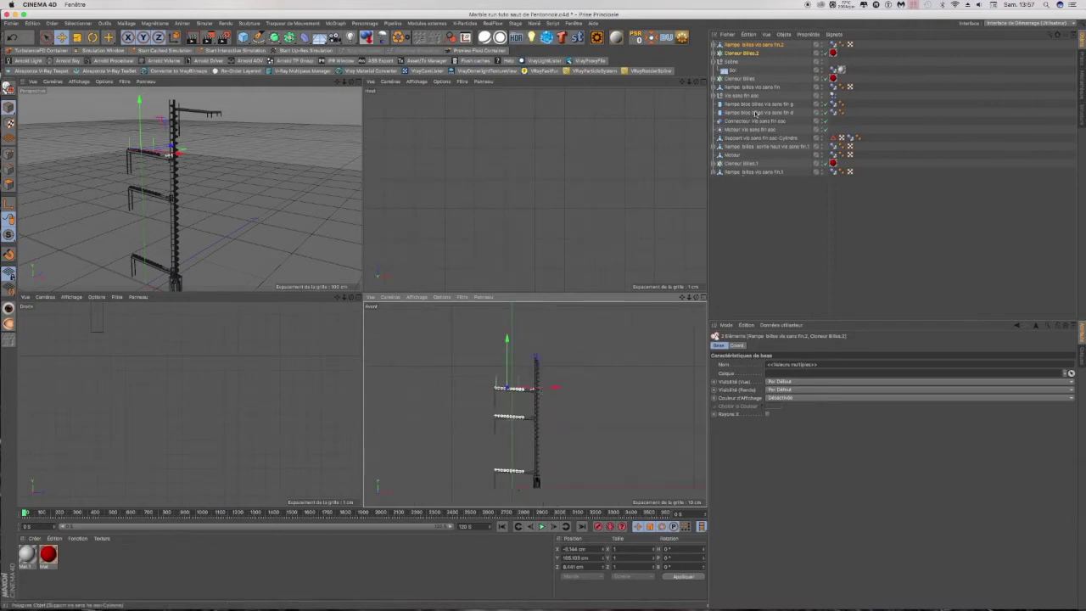
# Step: Lower the middle ramp and its marble cloner together to Y about 107 cm
pyautogui.moveTo(739, 208); pyautogui.dragTo(739, 160)
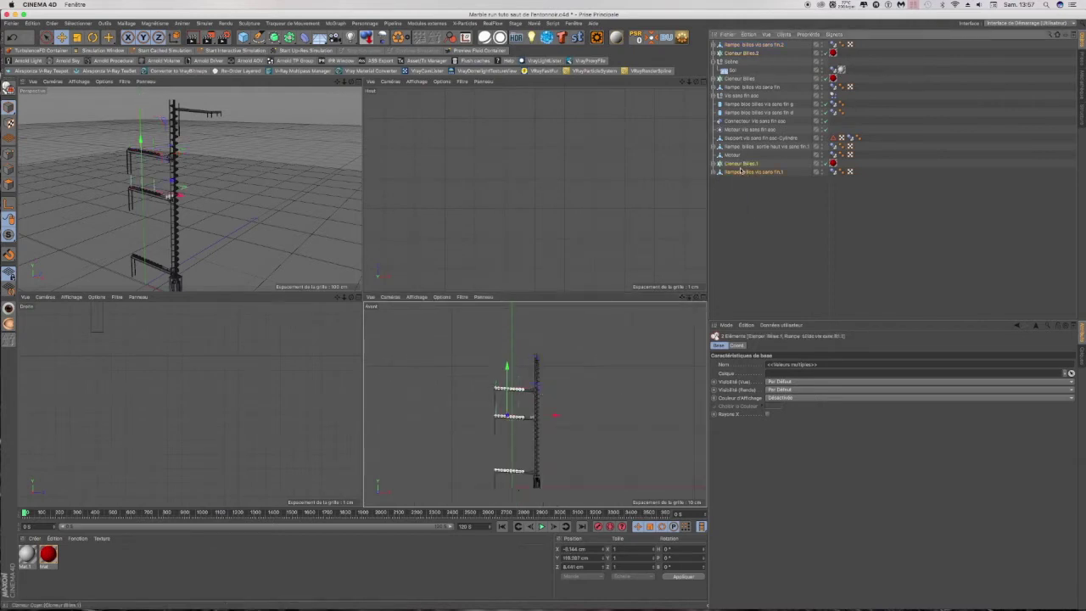
pyautogui.moveTo(507, 371); pyautogui.dragTo(507, 388)
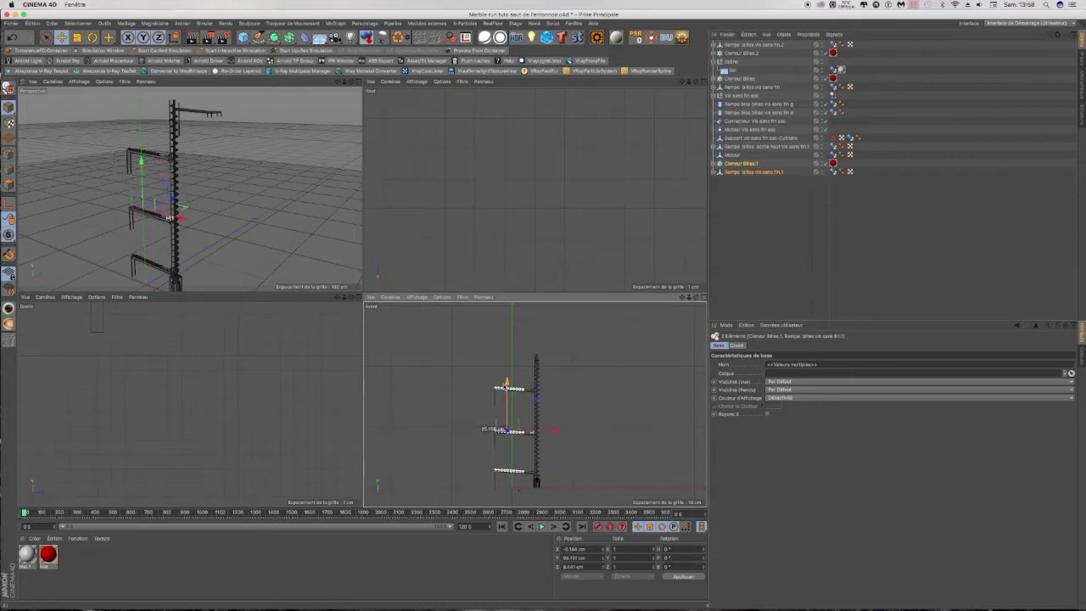
pyautogui.moveTo(506, 387); pyautogui.dragTo(507, 386)
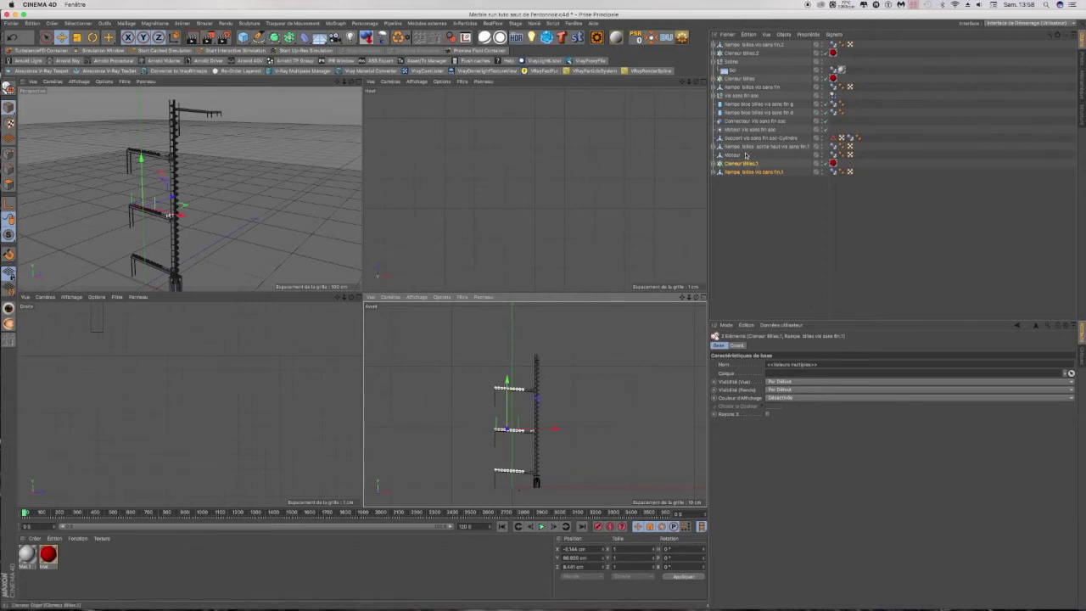
pyautogui.moveTo(508, 383); pyautogui.dragTo(508, 375)
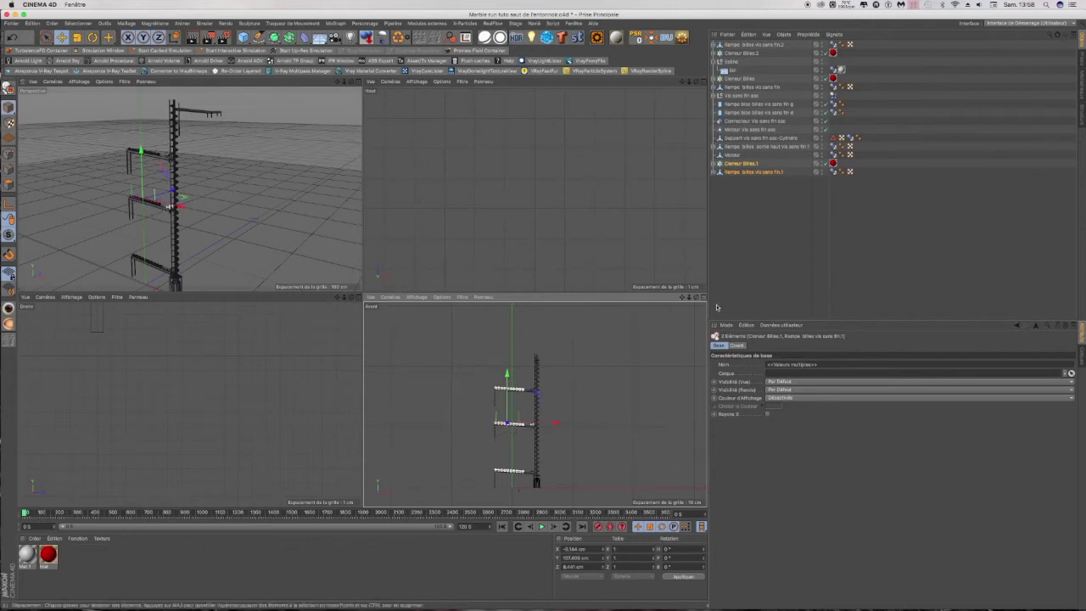
# Step: Raise the uppermost ramp and its marble cloner to space the three ramps evenly along the screw
pyautogui.moveTo(791, 56); pyautogui.dragTo(746, 44)
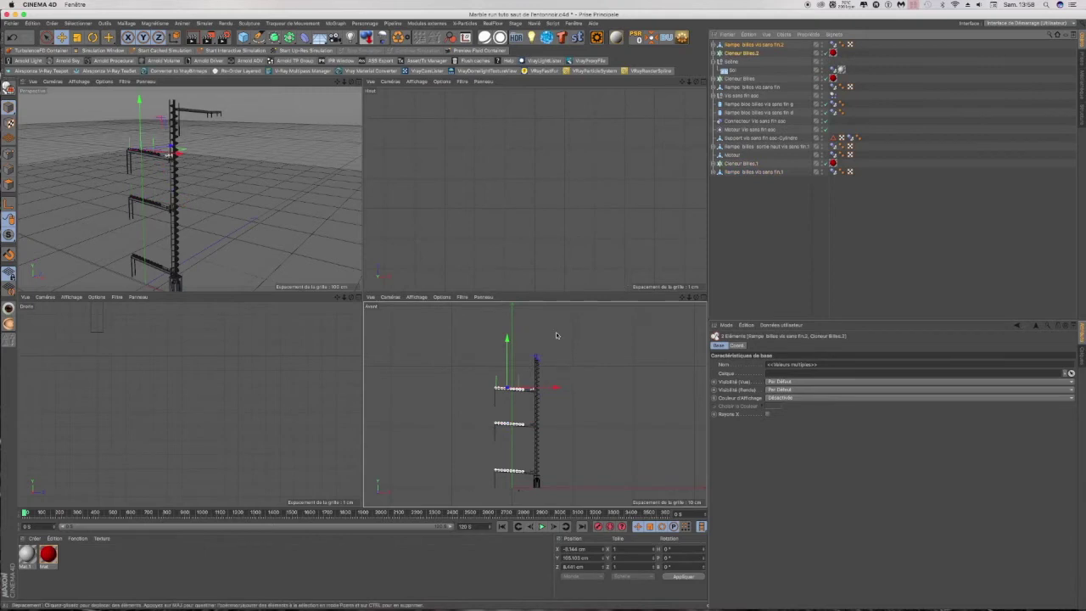
pyautogui.moveTo(506, 340); pyautogui.dragTo(507, 326)
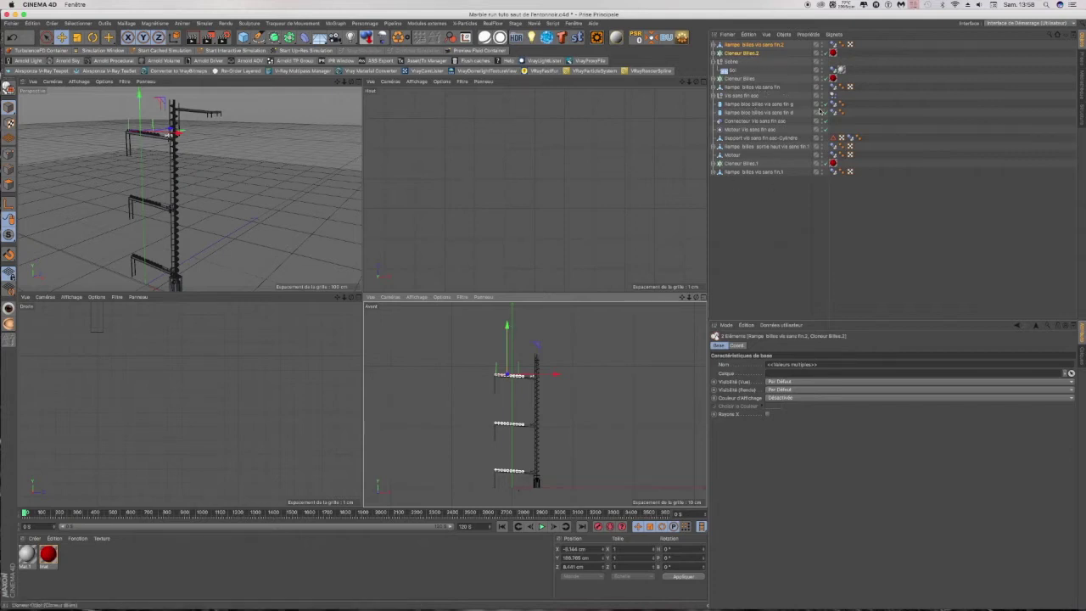
pyautogui.click(773, 201)
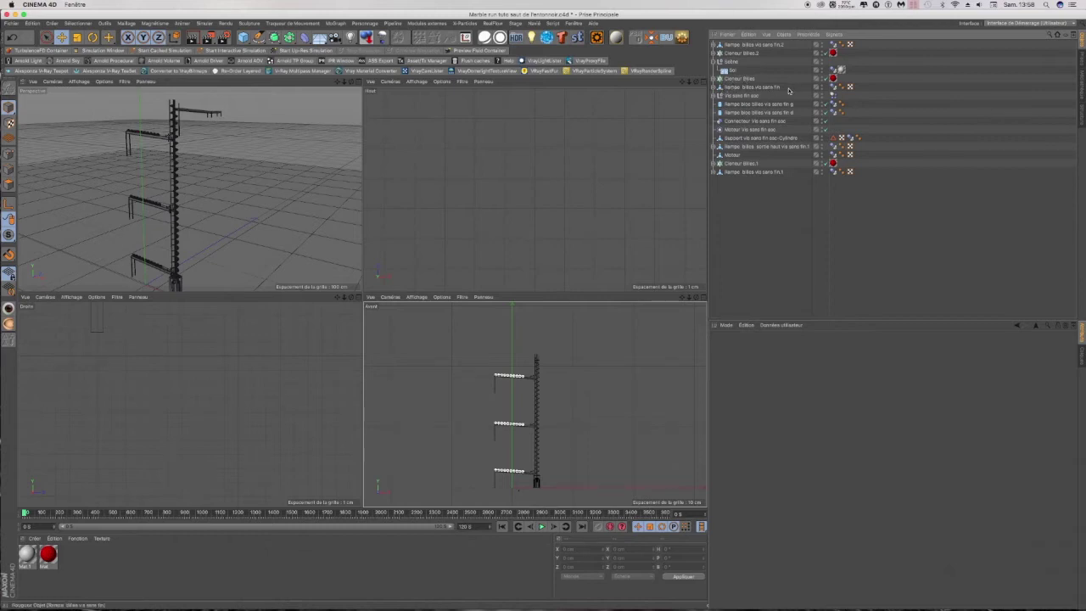
# Step: Reorder the object list so both copied cloner and ramp pairs follow the original pair, each cloner above its own ramp
pyautogui.moveTo(760, 185); pyautogui.dragTo(745, 91)
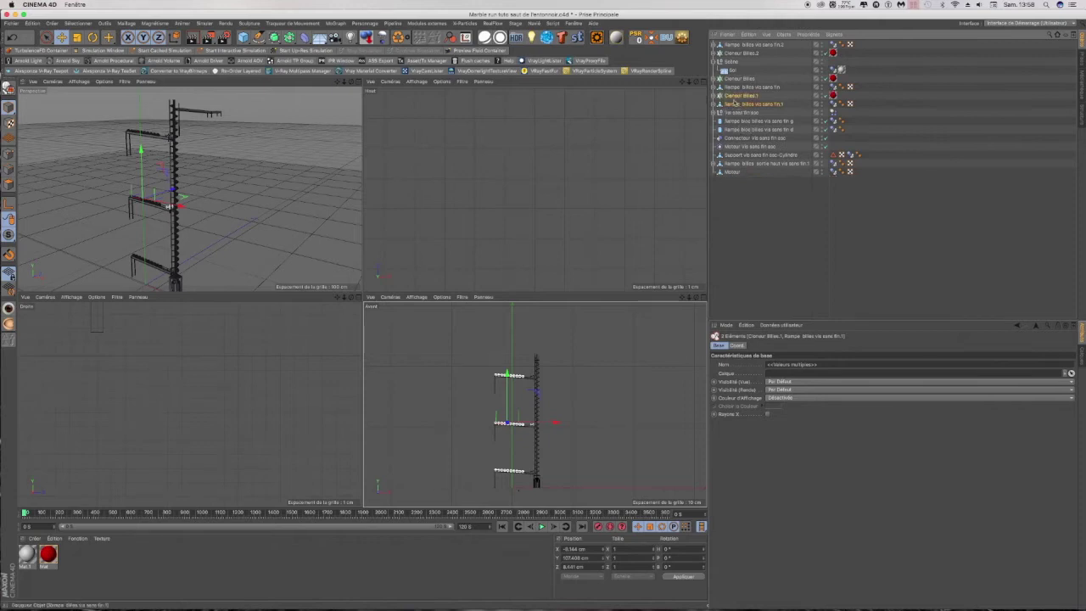
pyautogui.click(751, 53)
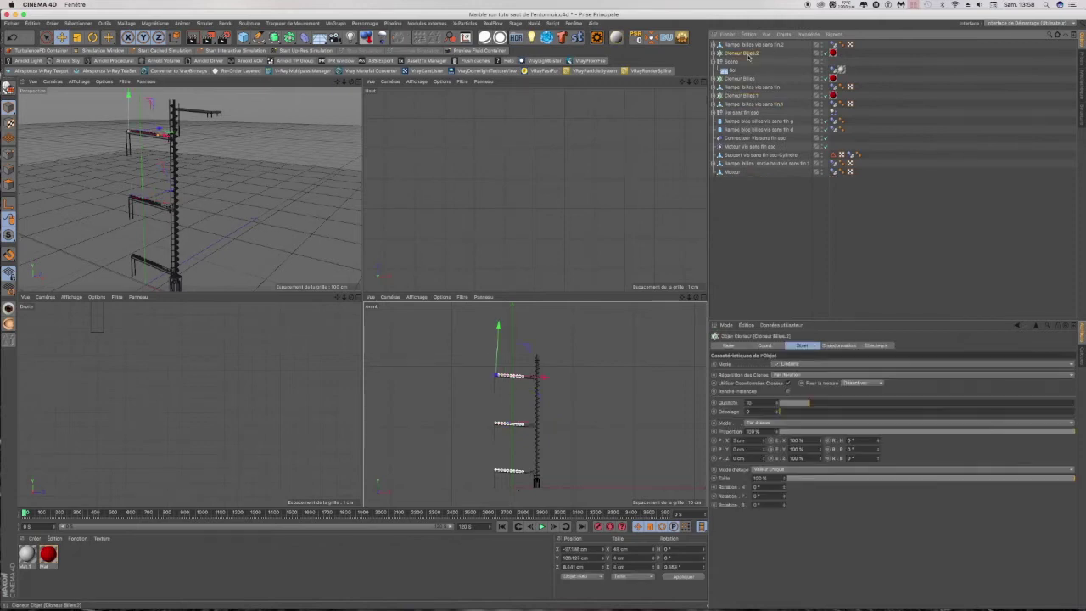
pyautogui.keyDown('ctrl'); pyautogui.click(754, 44); pyautogui.keyUp('ctrl')
pyautogui.moveTo(741, 53); pyautogui.dragTo(743, 105)
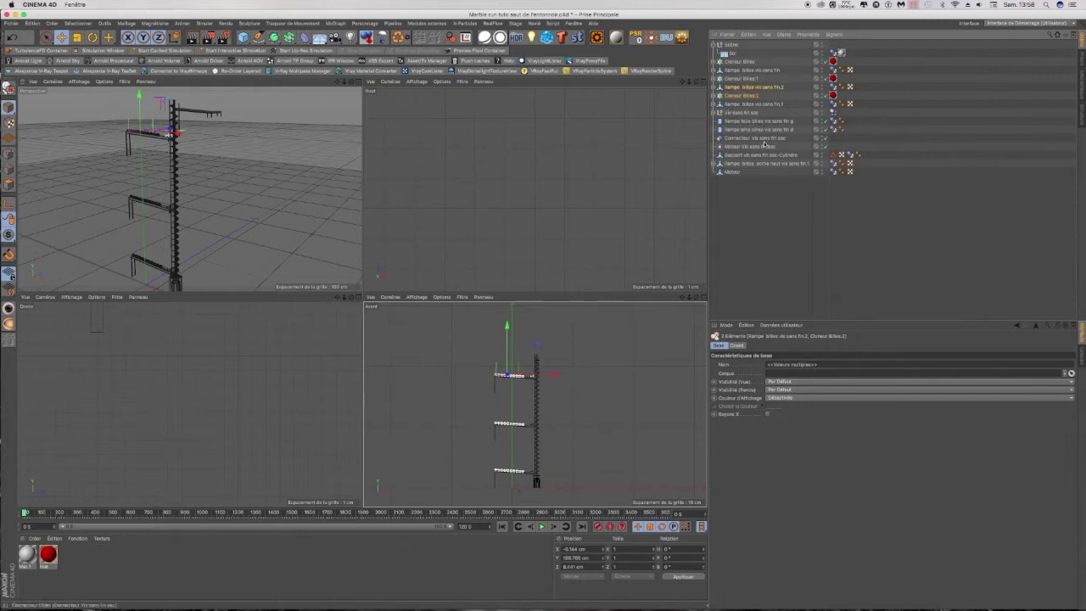
pyautogui.click(751, 104)
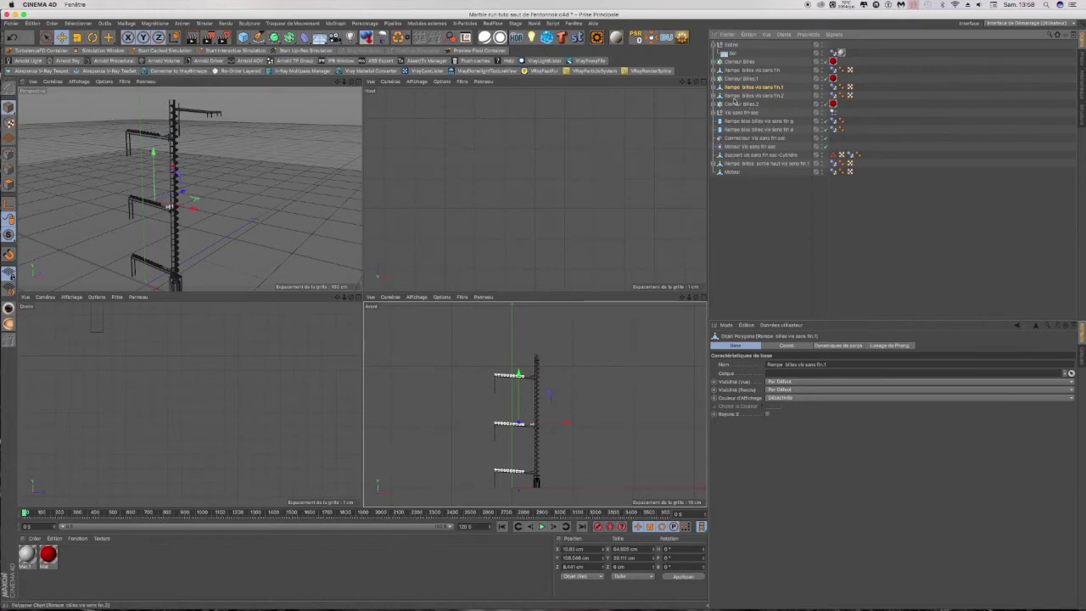
pyautogui.moveTo(734, 104); pyautogui.dragTo(737, 93)
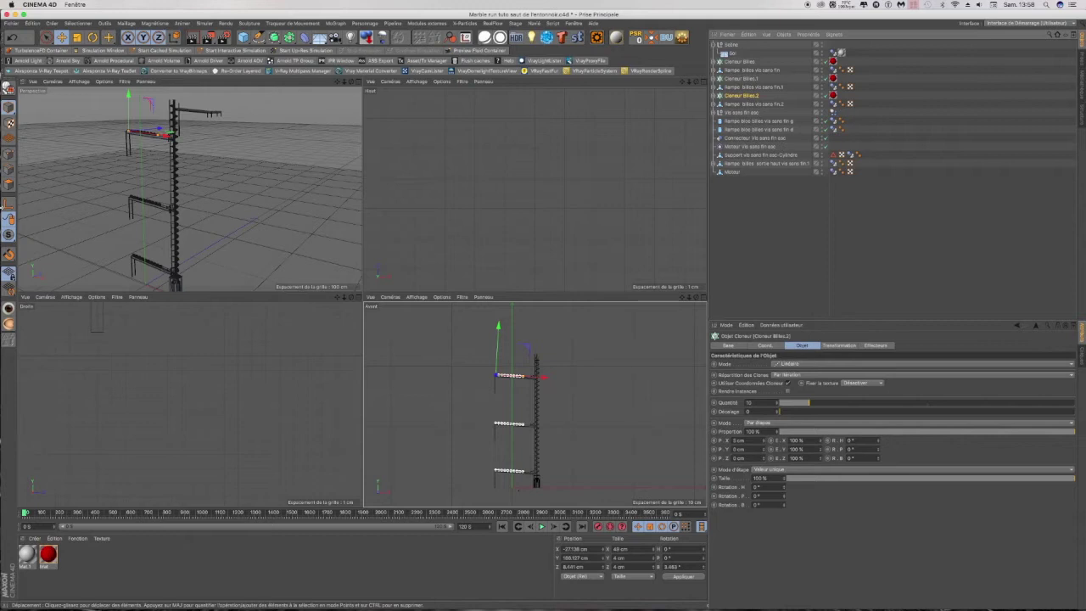
# Step: Save the marble run scene
pyautogui.rightClick(21, 158)
pyautogui.click(326, 142)
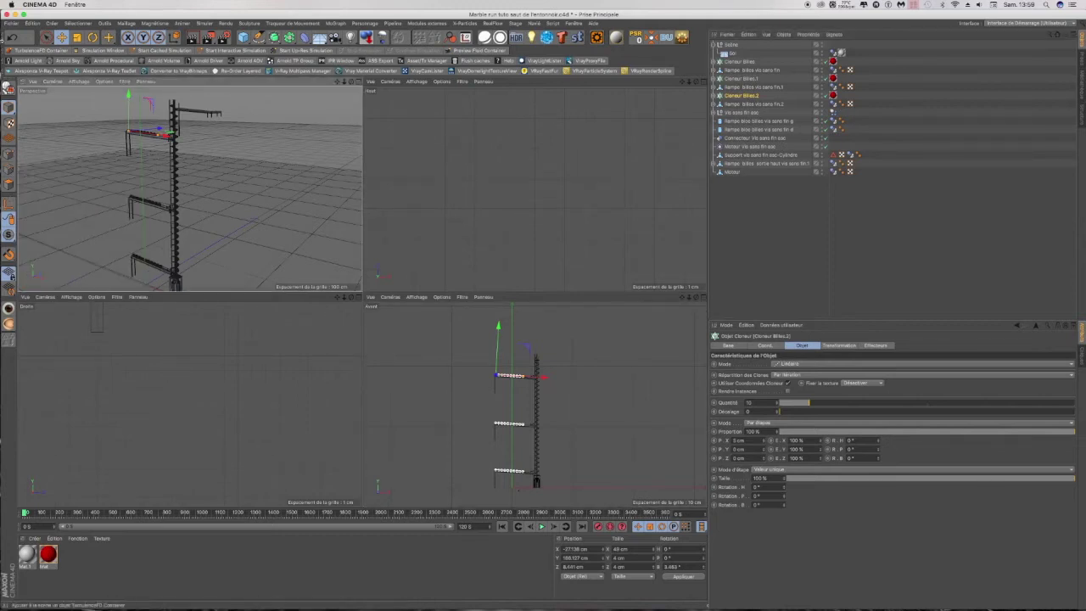
pyautogui.click(11, 25)
pyautogui.click(35, 94)
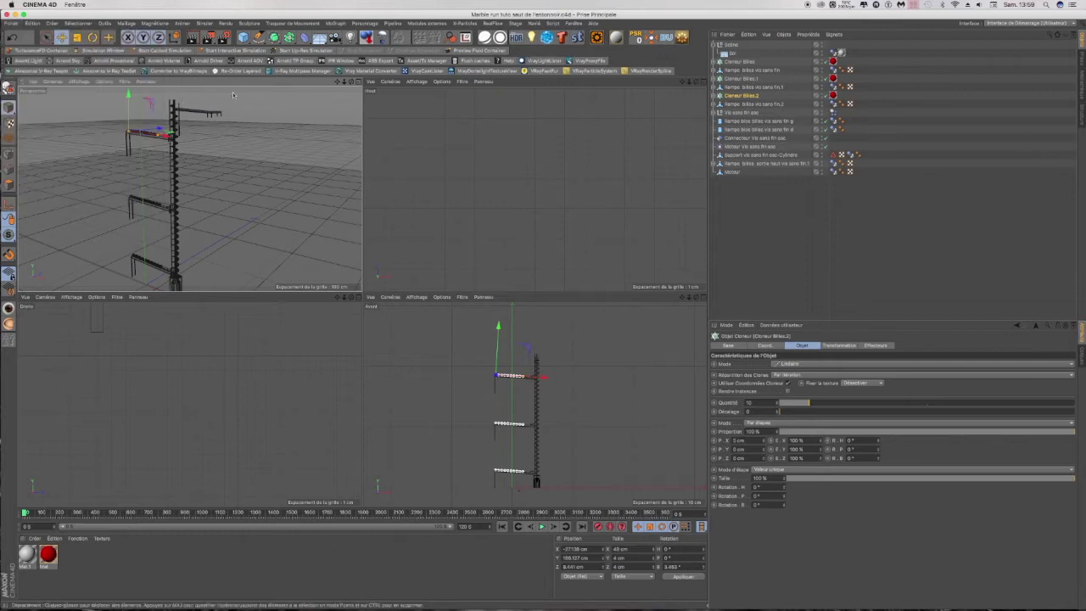
# Step: Play the simulation in a full-size perspective view to examine how the marbles roll down the three ramps to the screw
pyautogui.click(358, 83)
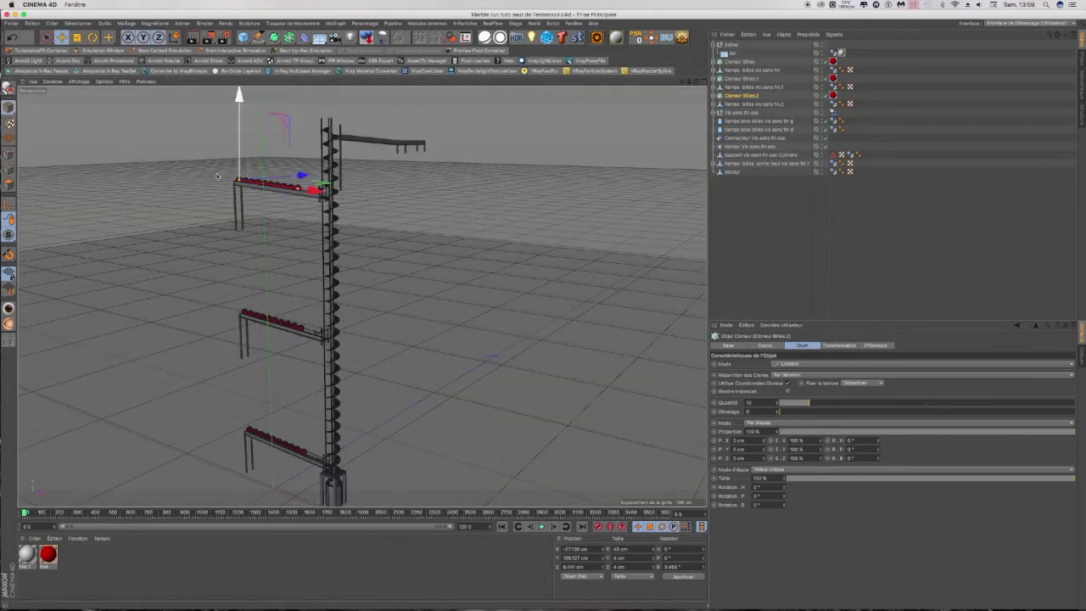
pyautogui.keyDown('alt'); pyautogui.moveTo(277, 181); pyautogui.dragTo(290, 252); pyautogui.keyUp('alt')
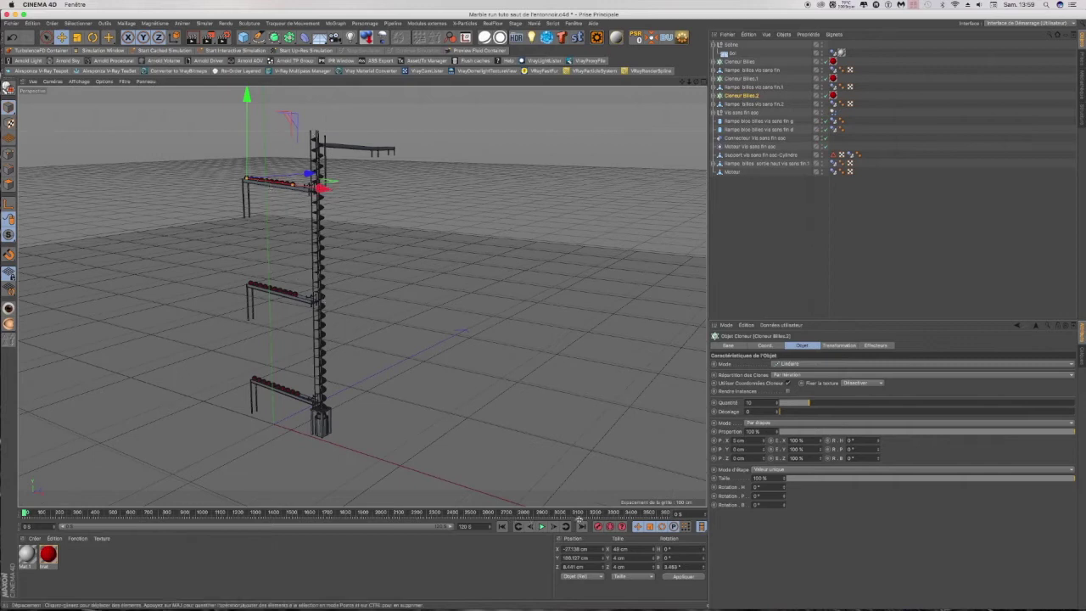
pyautogui.click(541, 527)
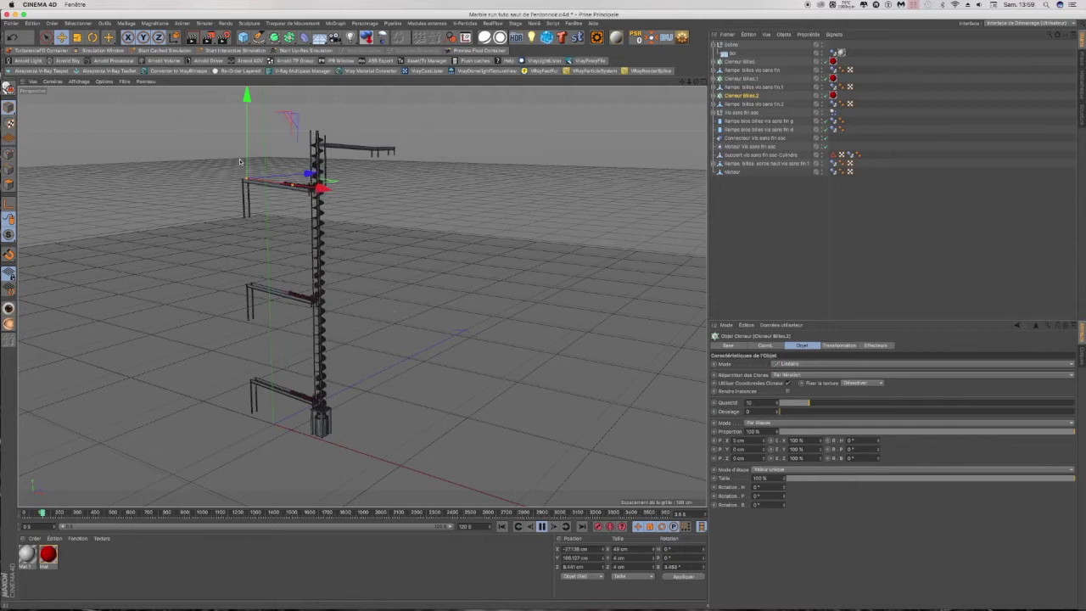
# Step: Follow the running simulation to examine how the marbles climb the screw and leave the top exit ramp, and rewind to the first frame
pyautogui.scroll(2, 232, 147)
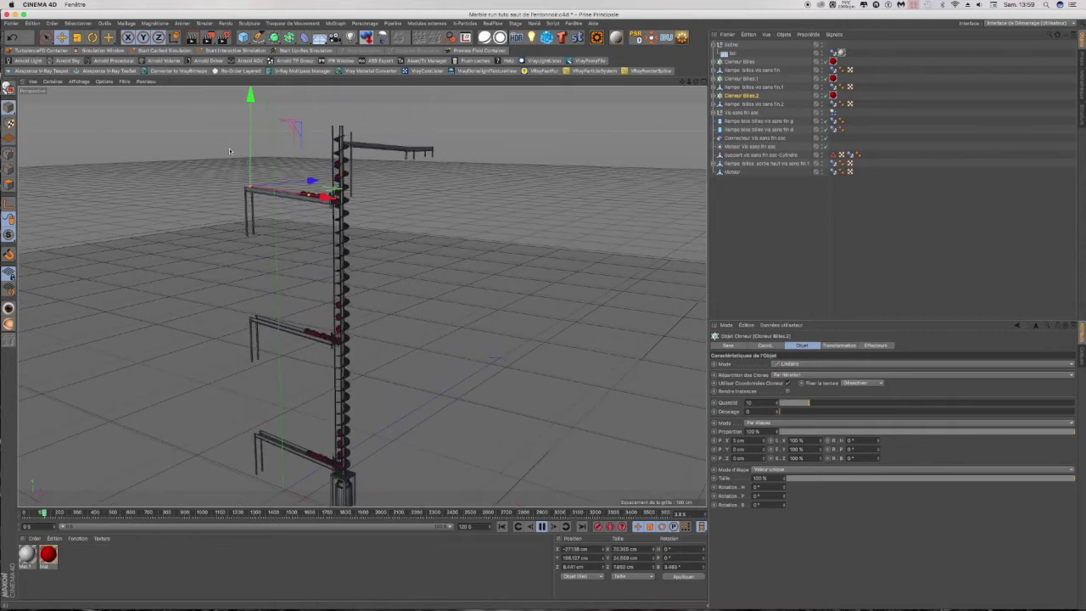
pyautogui.scroll(3, 229, 147)
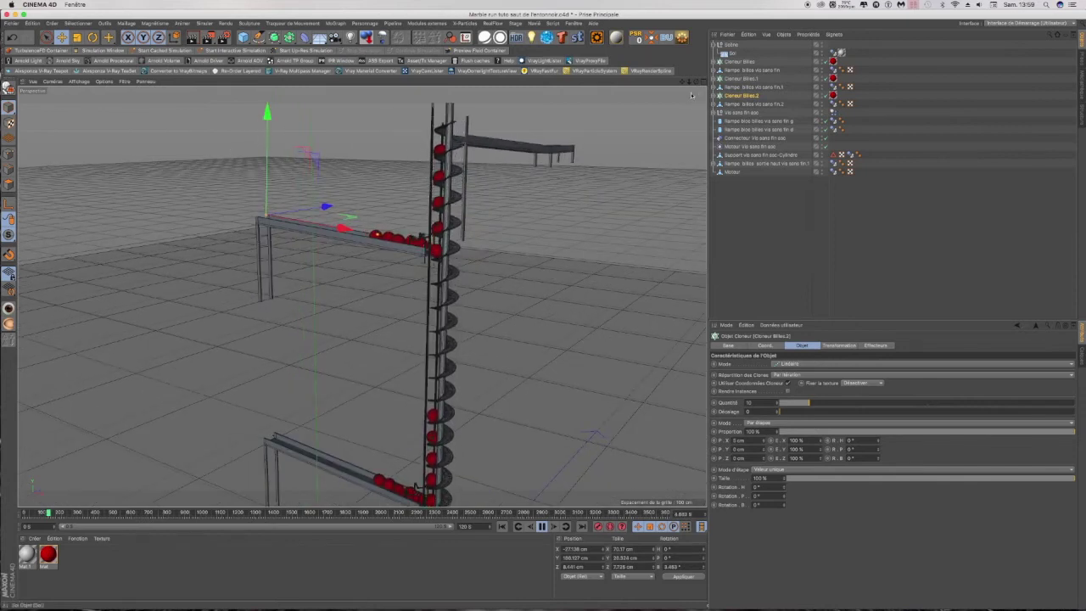
pyautogui.moveTo(698, 83); pyautogui.dragTo(632, 83)
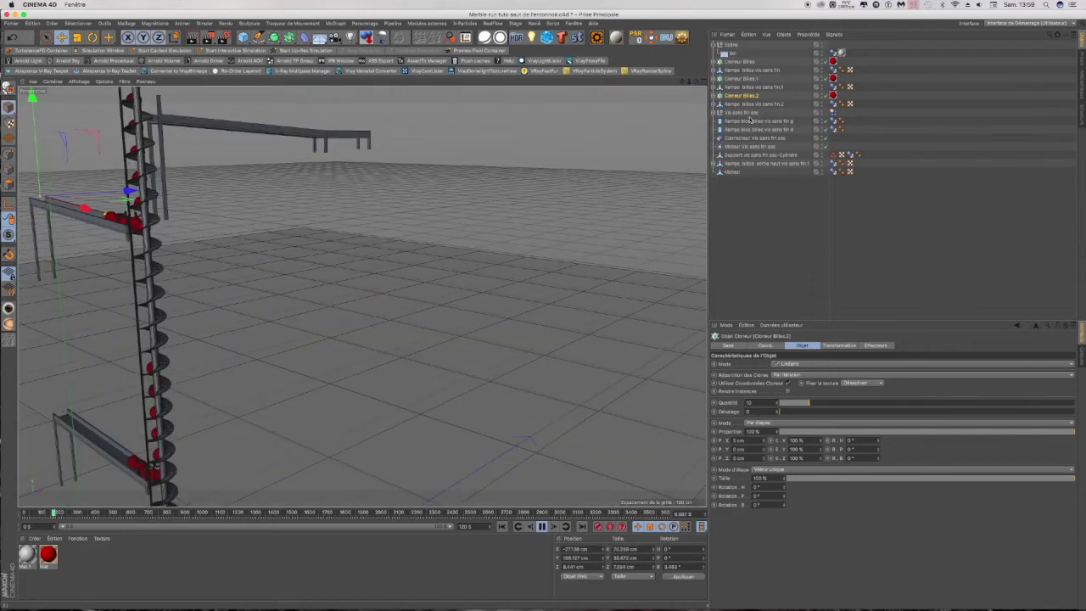
pyautogui.click(737, 165)
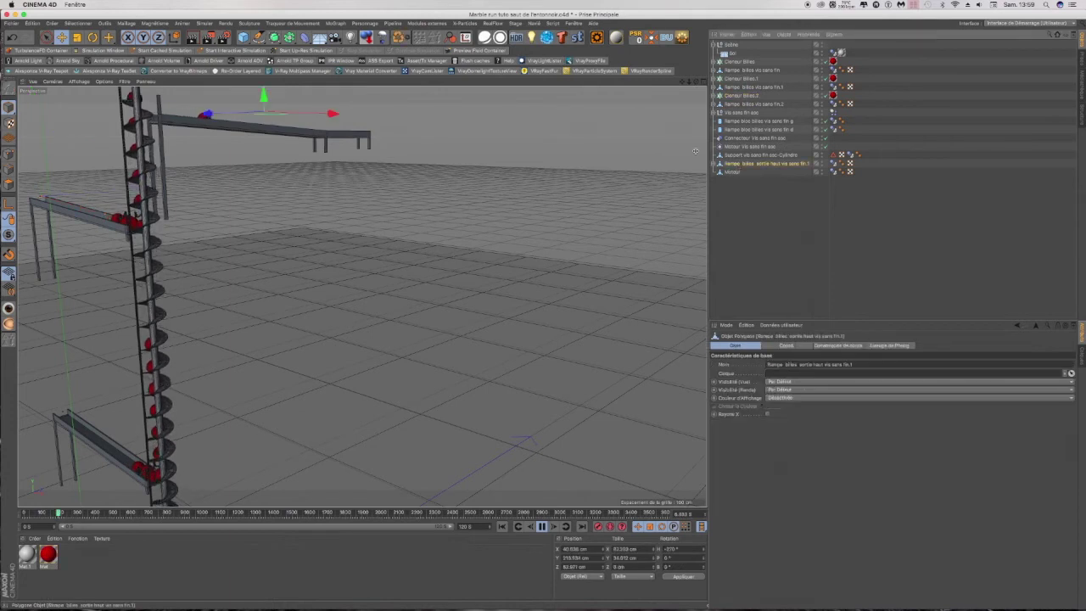
pyautogui.moveTo(697, 81); pyautogui.dragTo(944, 79)
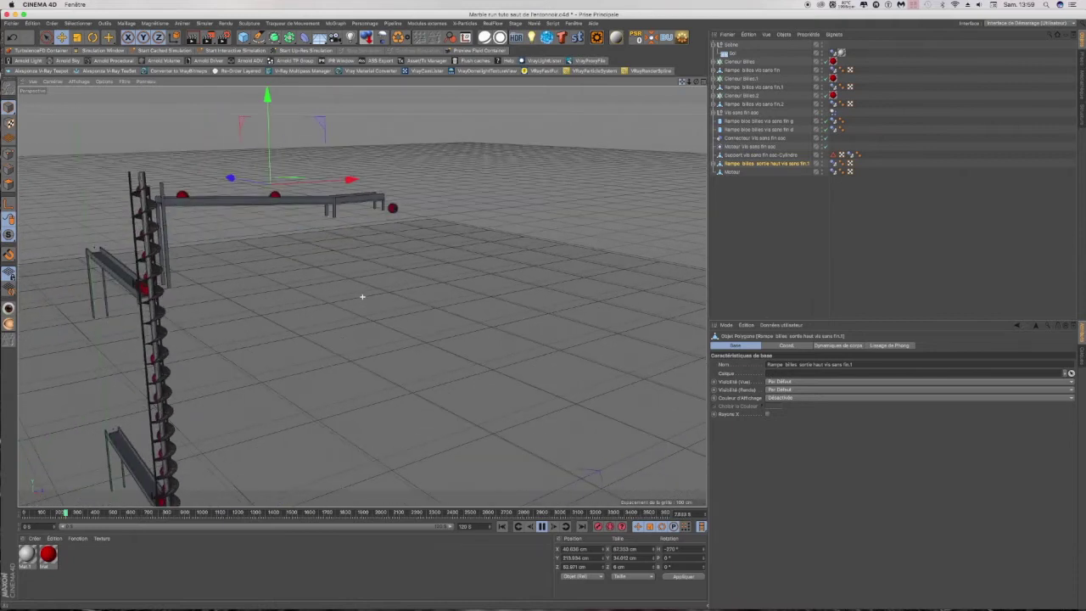
pyautogui.moveTo(690, 83); pyautogui.dragTo(777, 83)
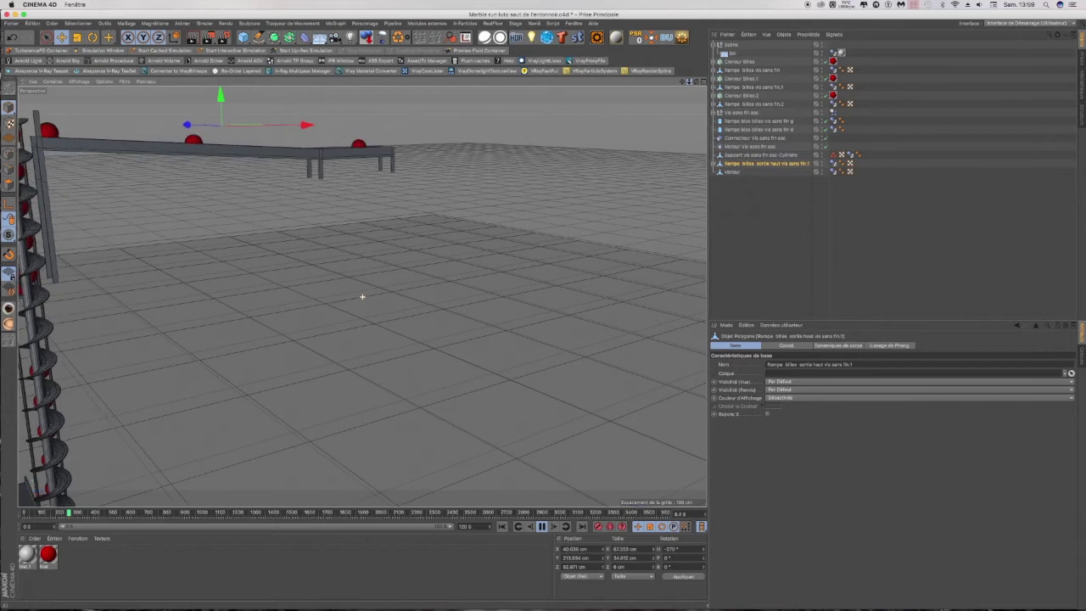
pyautogui.click(543, 526)
pyautogui.moveTo(696, 82); pyautogui.dragTo(879, 120)
pyautogui.moveTo(697, 82); pyautogui.dragTo(877, 144)
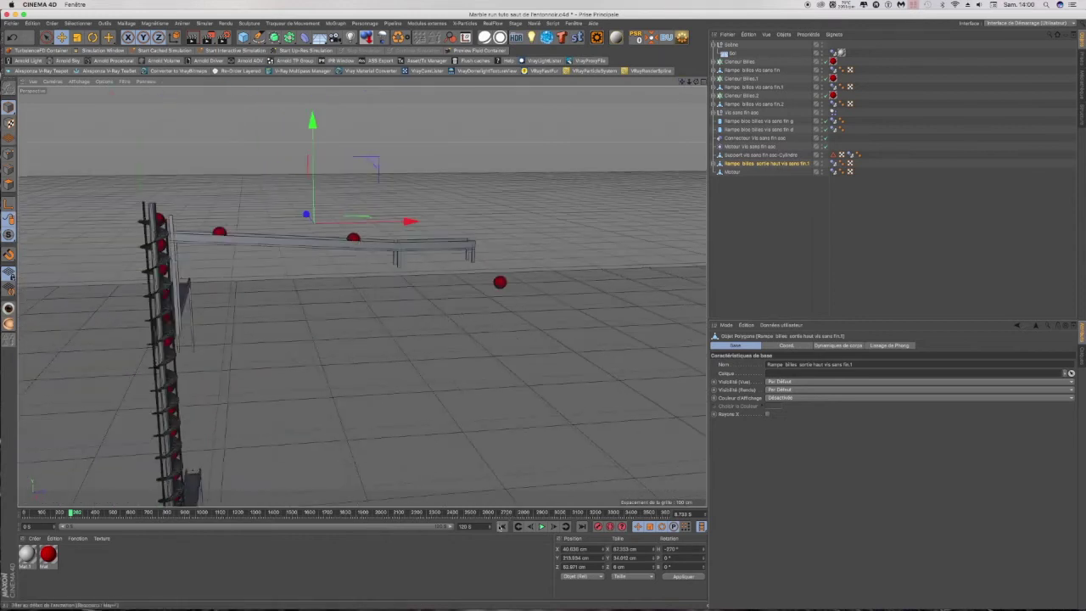
pyautogui.click(502, 526)
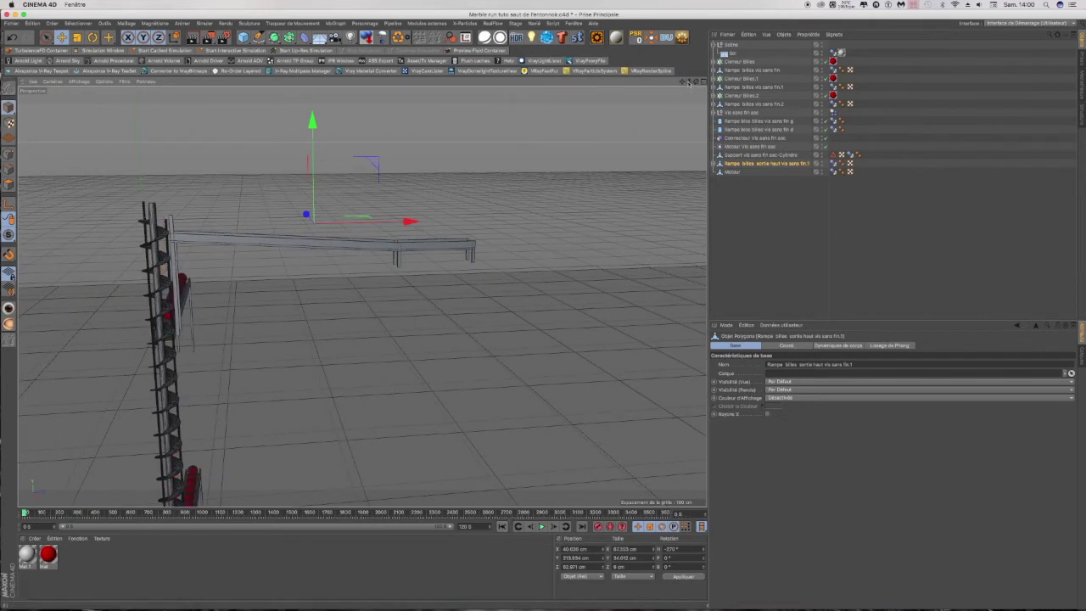
# Step: Examine the end of the top exit ramp and the hidden marble-stop objects nested under it
pyautogui.moveTo(696, 83); pyautogui.dragTo(1022, 269)
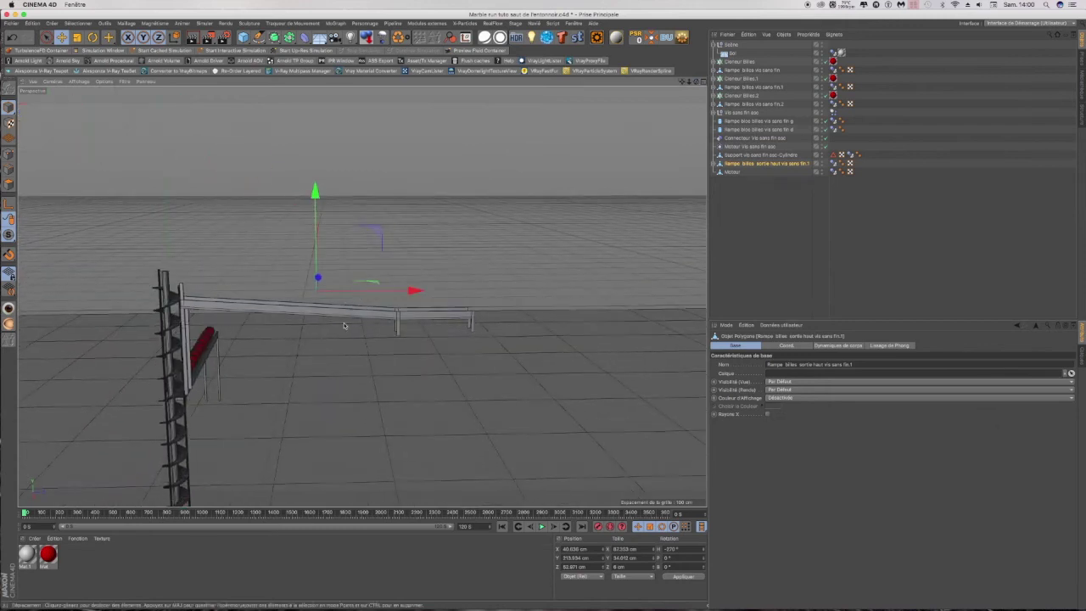
pyautogui.scroll(10, 344, 325)
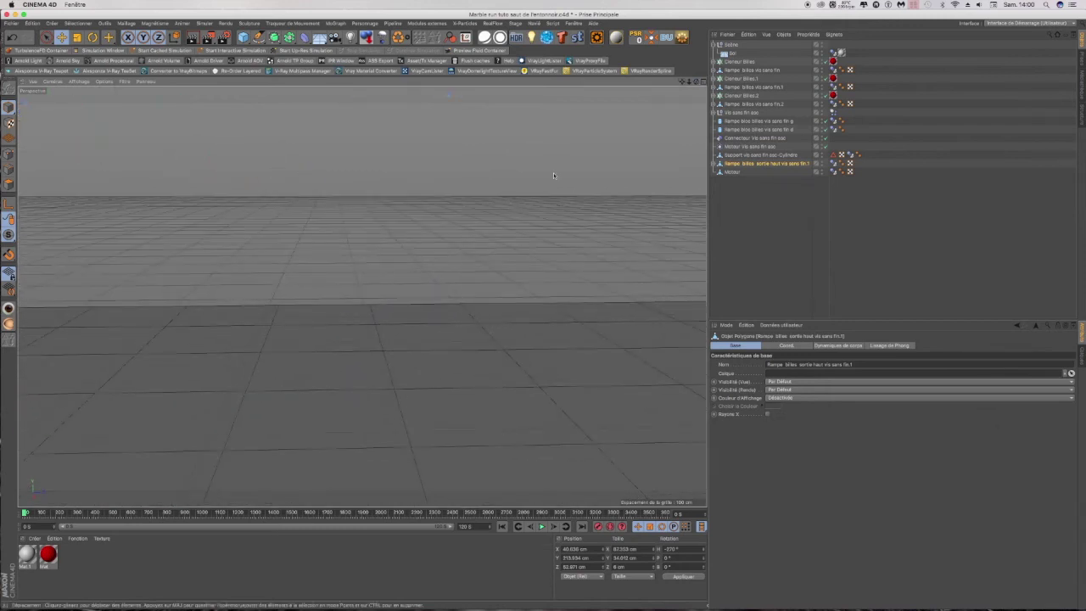
pyautogui.scroll(-10, 362, 296)
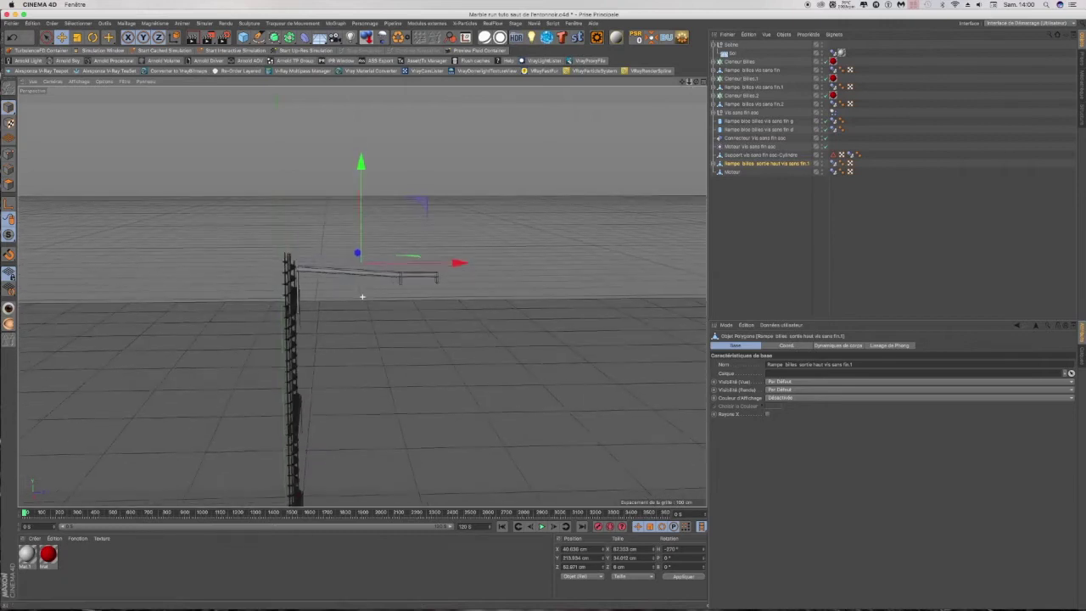
pyautogui.scroll(5, 363, 296)
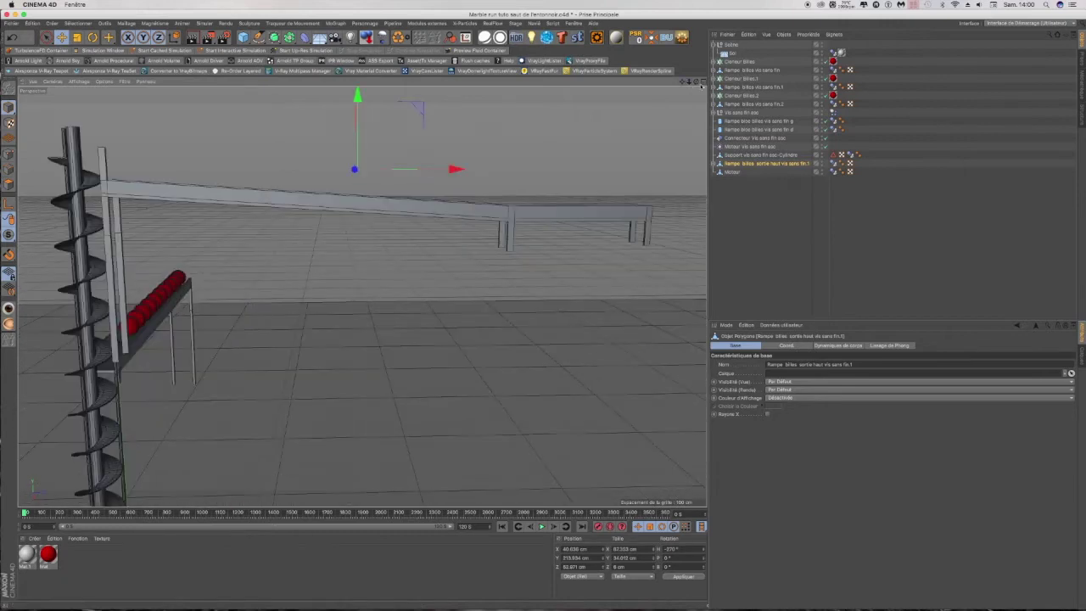
pyautogui.moveTo(696, 83); pyautogui.dragTo(699, 118)
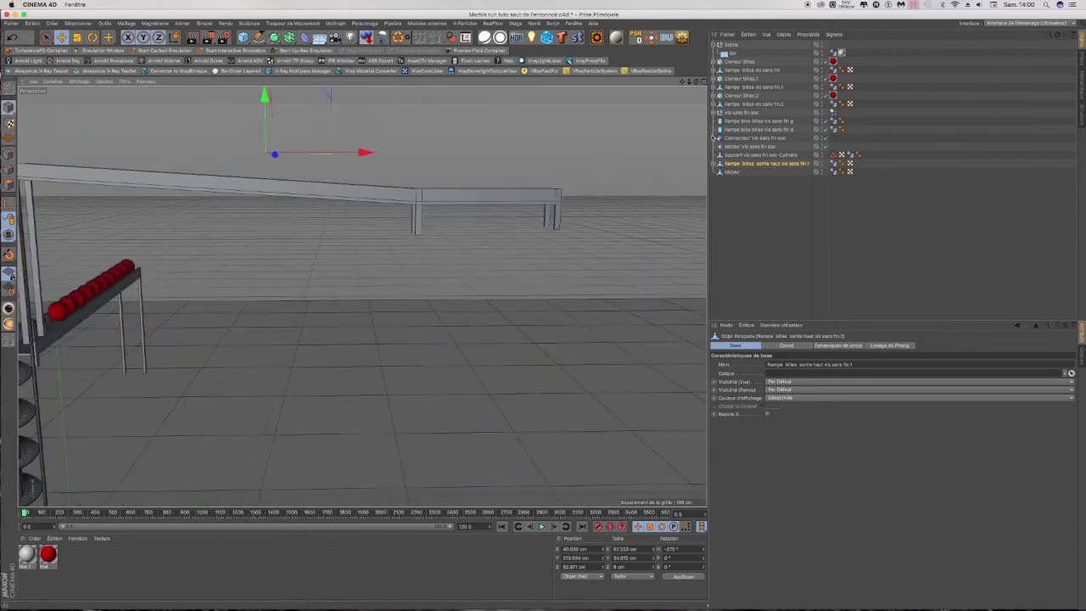
pyautogui.click(714, 163)
pyautogui.click(715, 163)
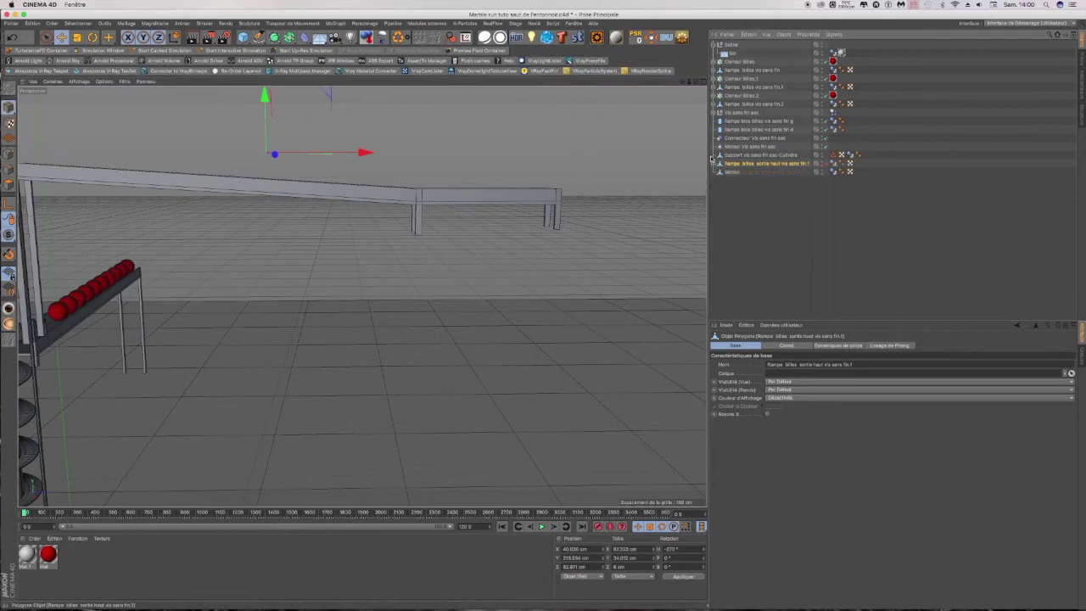
pyautogui.moveTo(682, 82); pyautogui.dragTo(688, 243)
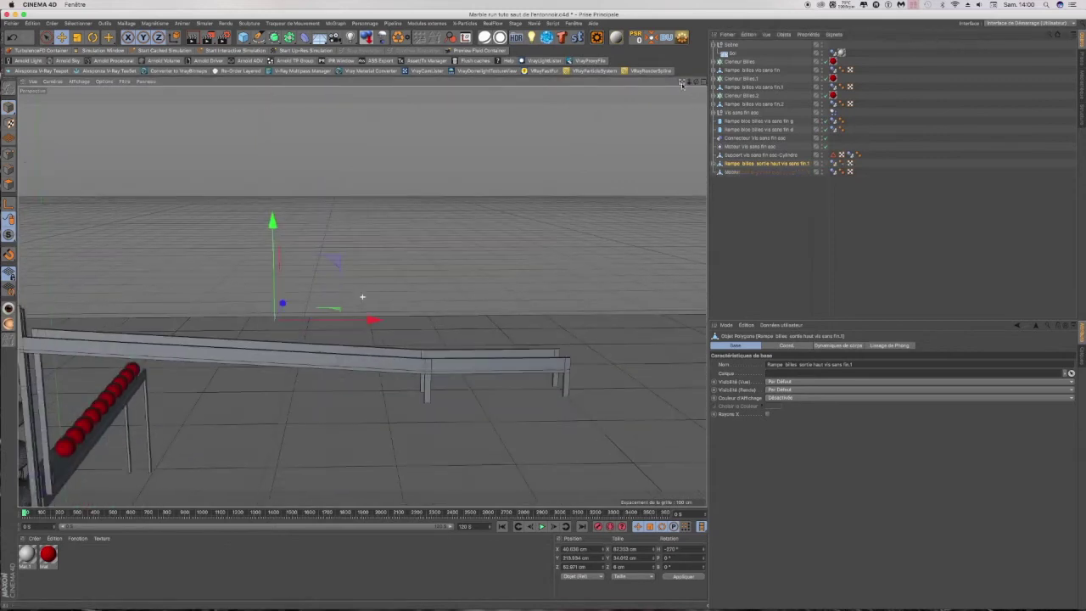
pyautogui.click(715, 163)
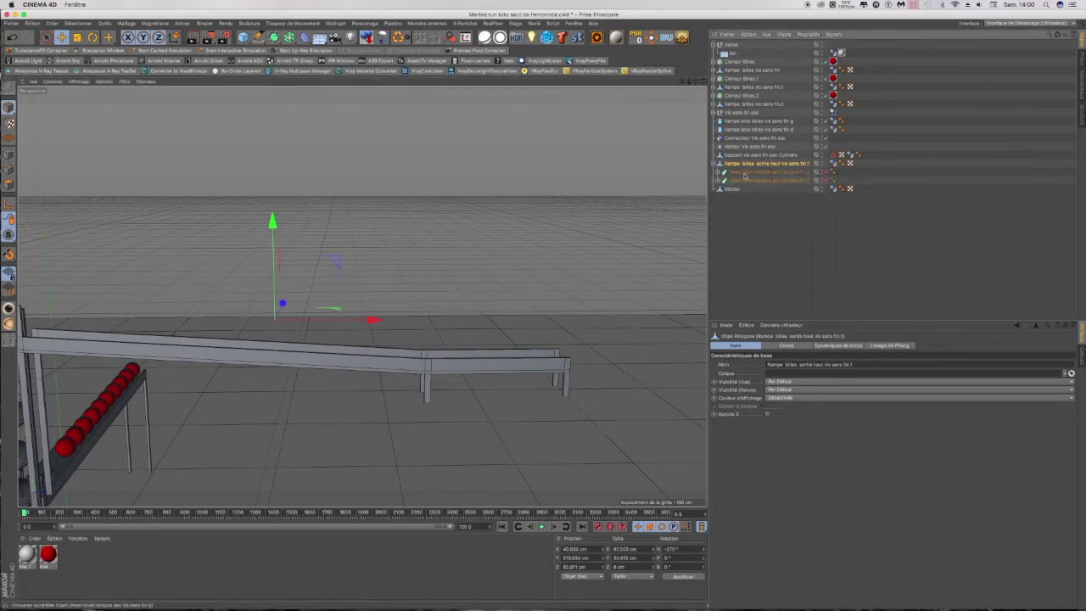
pyautogui.click(825, 173)
pyautogui.click(822, 174)
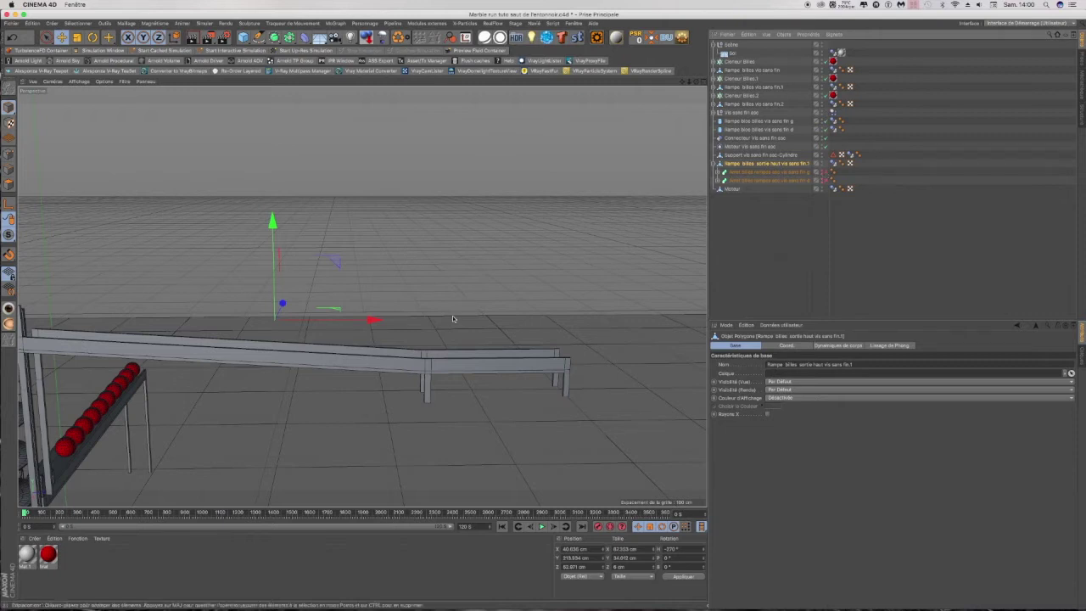
pyautogui.click(715, 164)
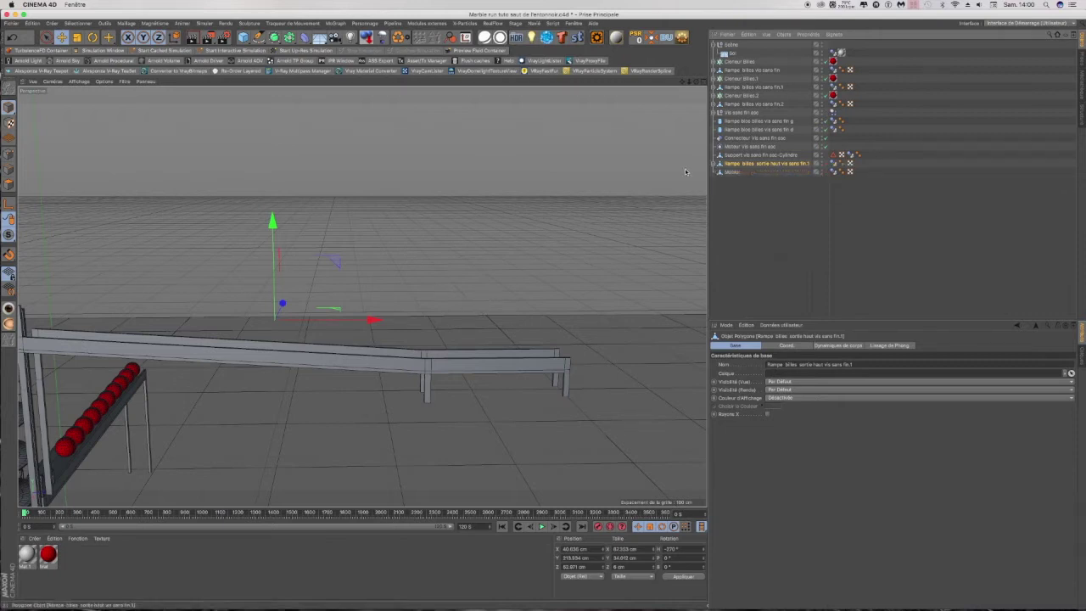
# Step: Create a cylinder with a 5 cm radius and 20 cm height, placed last in the object list
pyautogui.scroll(-5, 203, 262)
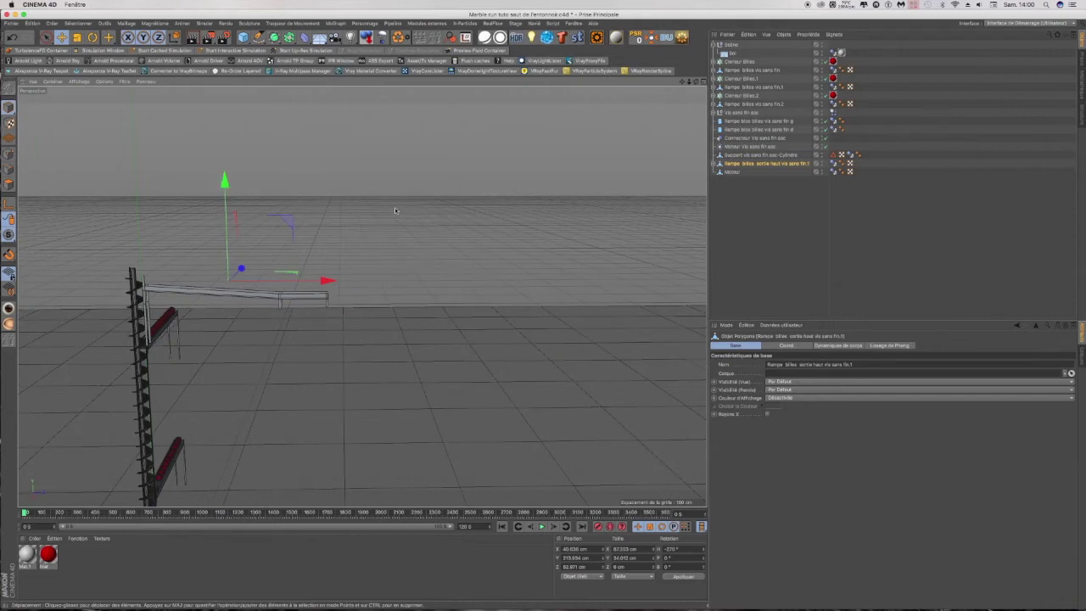
pyautogui.click(243, 37)
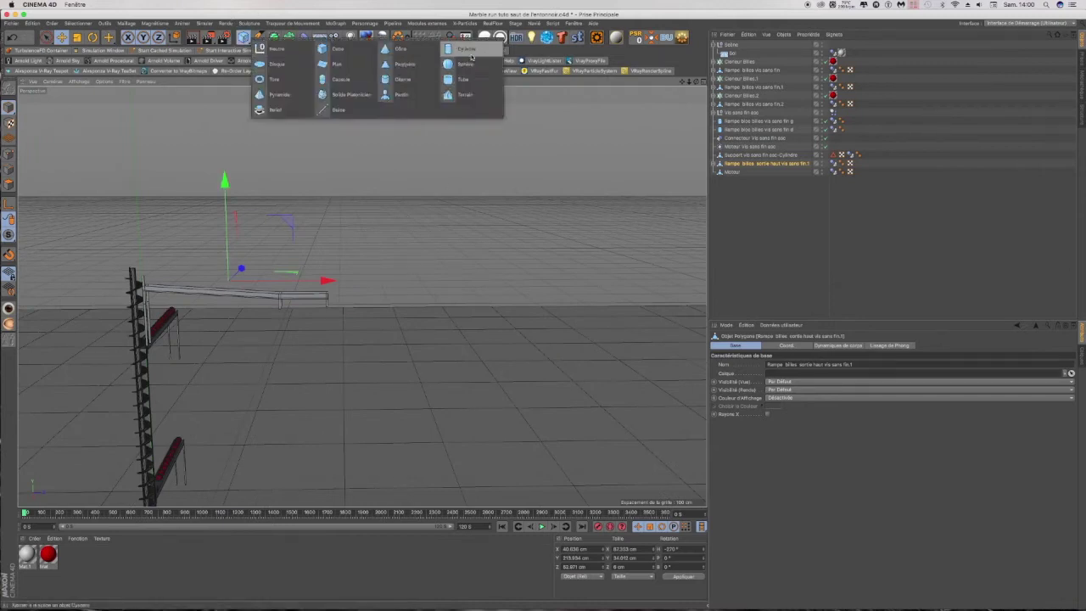
pyautogui.click(472, 55)
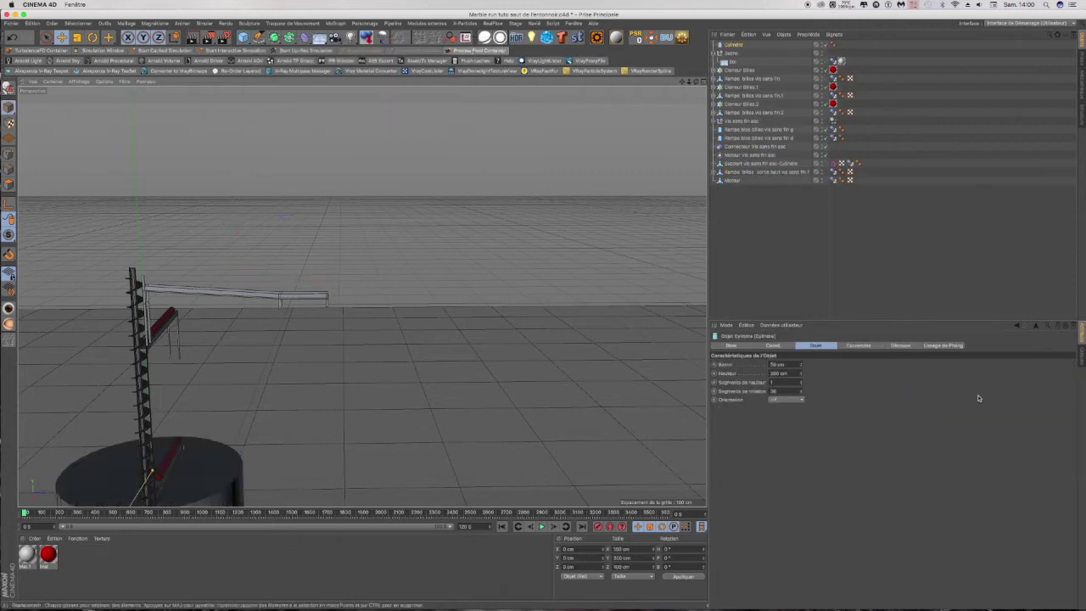
pyautogui.click(777, 364)
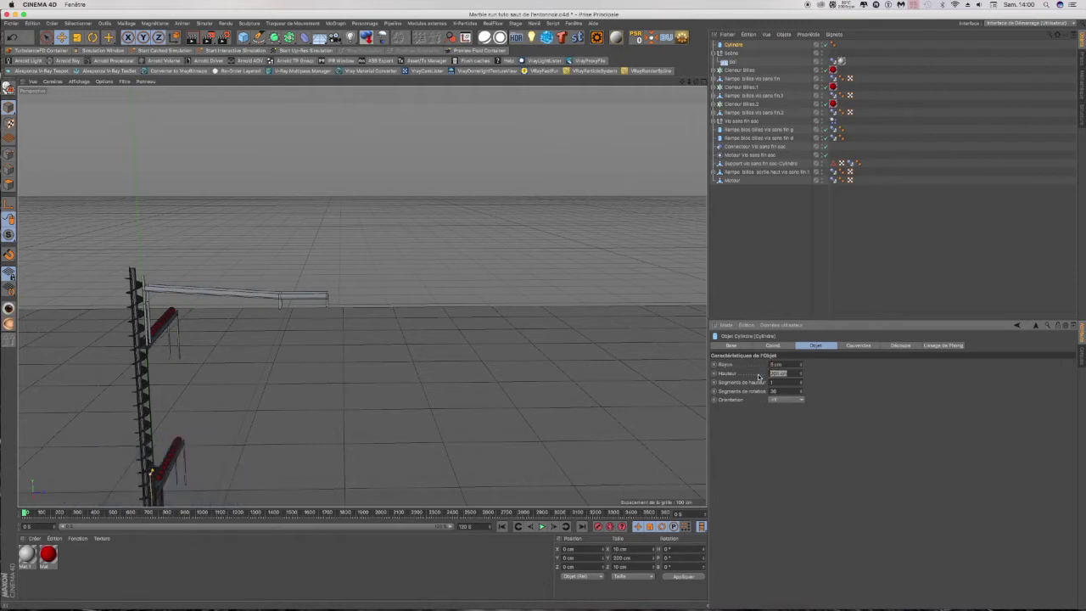
pyautogui.write('20')
pyautogui.press('Return')
pyautogui.moveTo(734, 45); pyautogui.dragTo(733, 211)
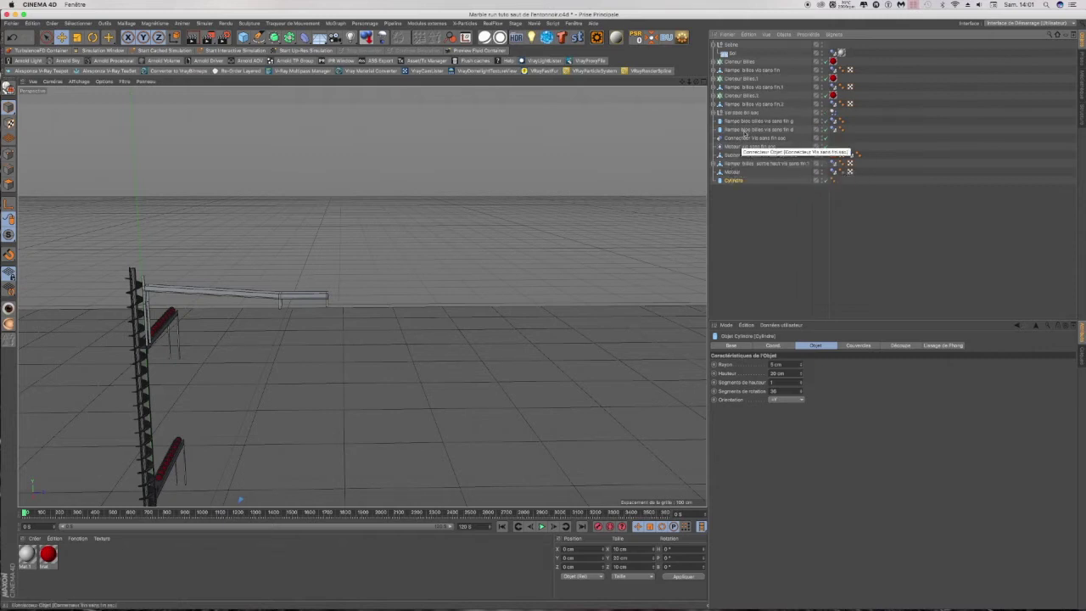
# Step: Align the cylinder with the top exit ramp by nesting it under the ramp, resetting its PSR and returning it to the root level
pyautogui.click(738, 164)
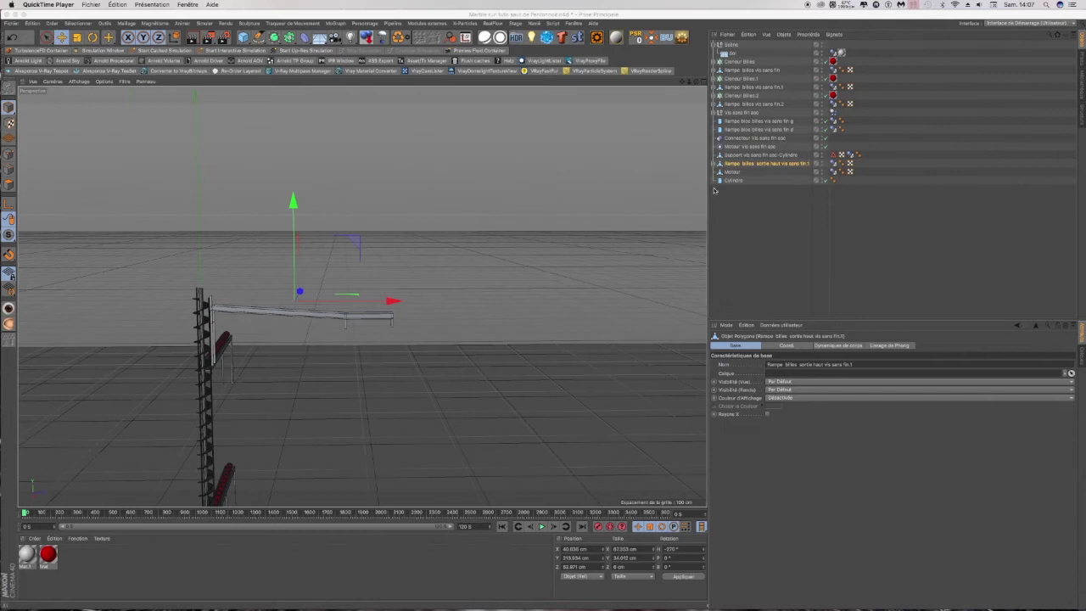
pyautogui.click(730, 181)
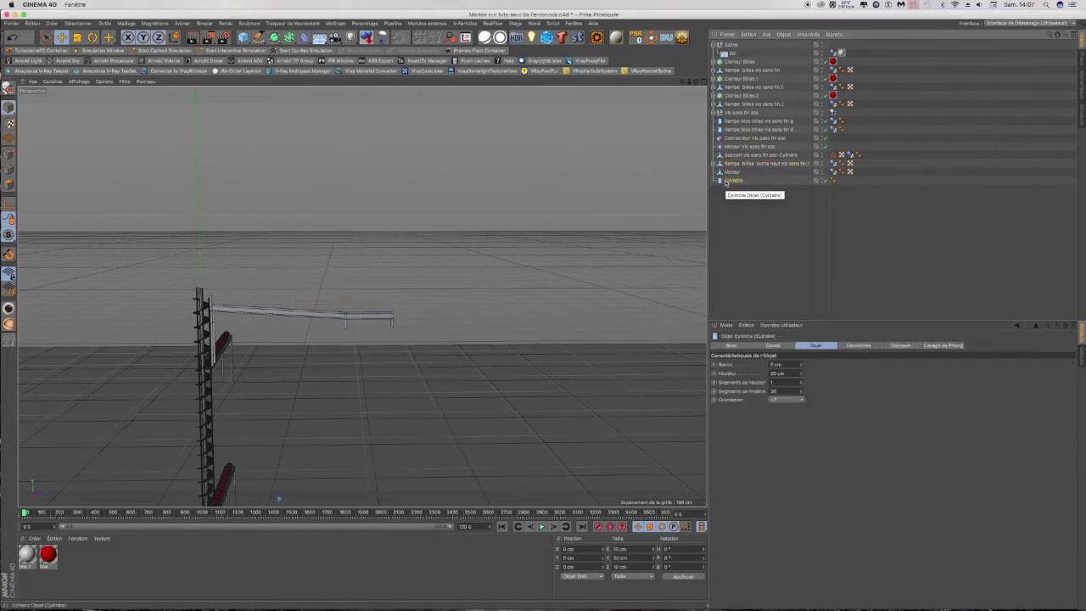
pyautogui.click(737, 163)
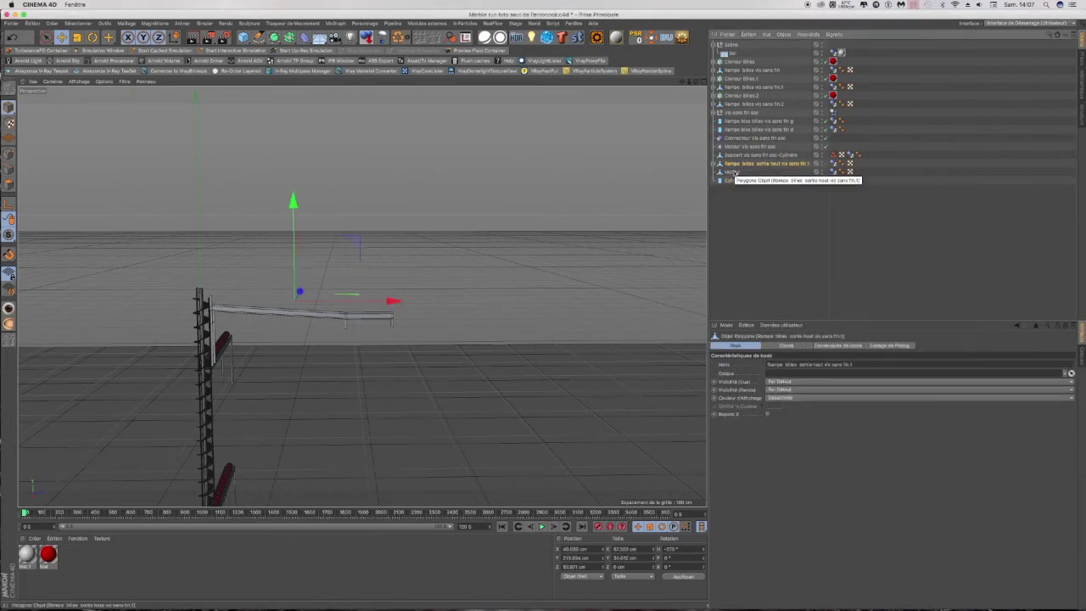
pyautogui.moveTo(732, 180); pyautogui.dragTo(735, 169)
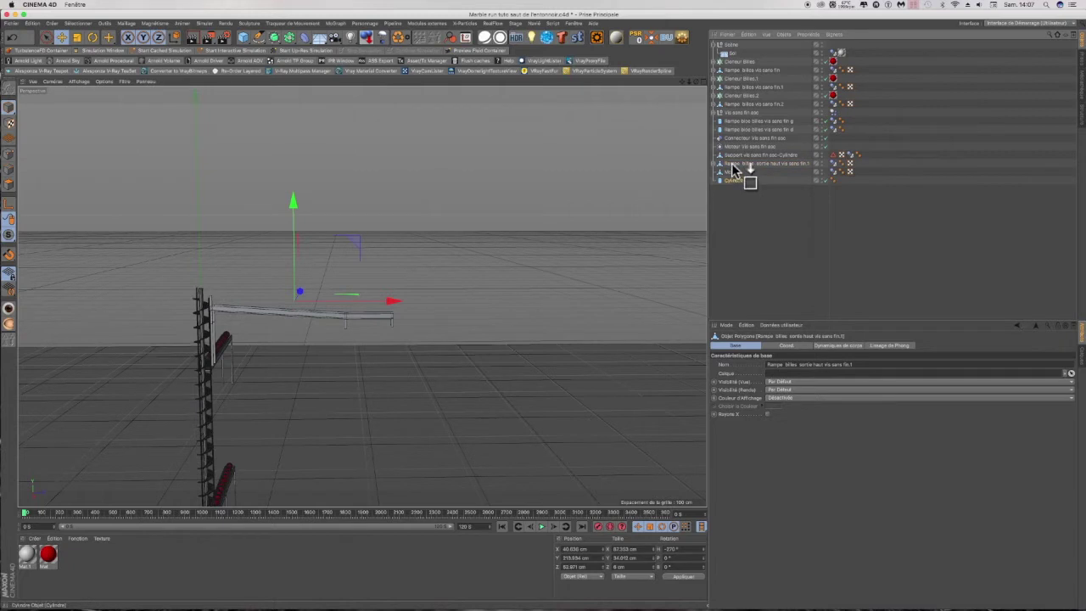
pyautogui.moveTo(733, 169); pyautogui.dragTo(735, 166)
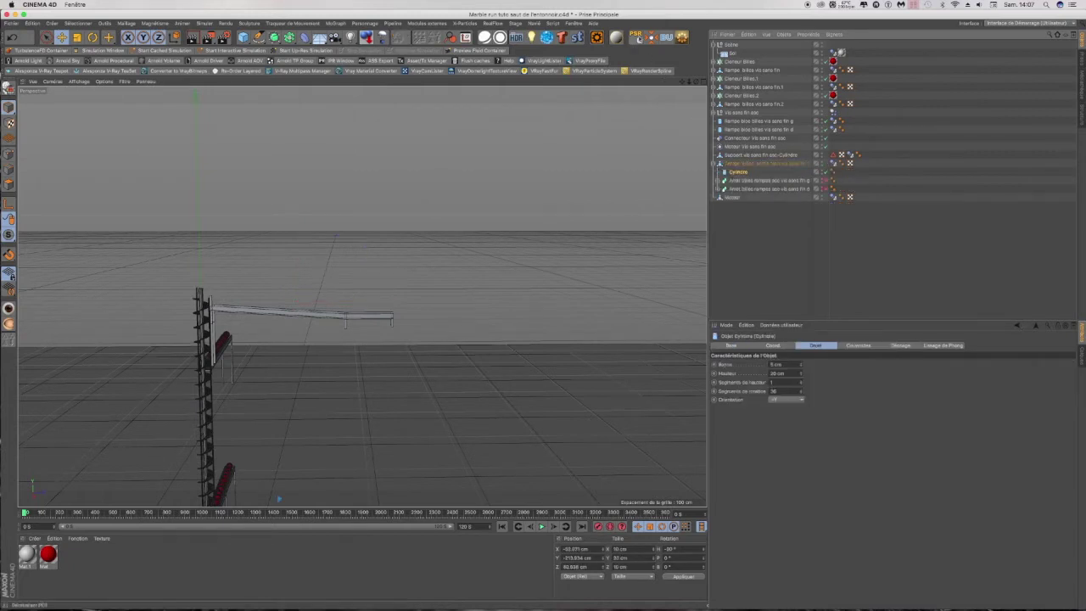
pyautogui.click(638, 39)
pyautogui.moveTo(736, 172); pyautogui.dragTo(735, 224)
# Step: Move the cylinder outward along the ramp's direction and down, so it stands just past and below the exit ramp's end
pyautogui.moveTo(460, 302); pyautogui.dragTo(525, 303)
pyautogui.moveTo(430, 208); pyautogui.dragTo(424, 250)
pyautogui.scroll(3, 430, 345)
pyautogui.scroll(5, 410, 331)
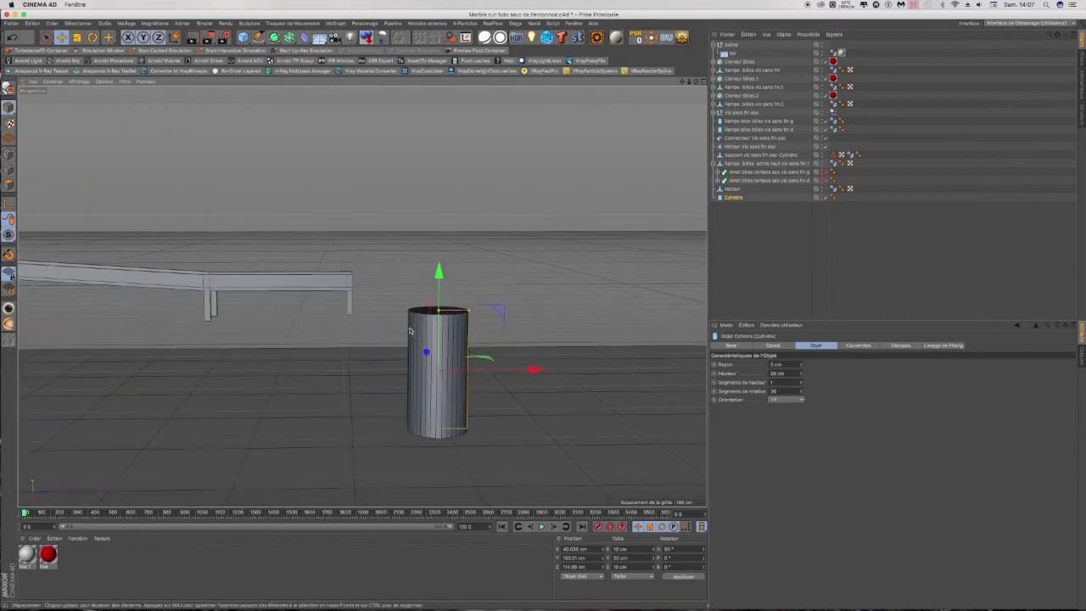
pyautogui.moveTo(539, 369); pyautogui.dragTo(510, 370)
pyautogui.moveTo(697, 82)
pyautogui.mouseDown()
pyautogui.moveTo(699, 110)
pyautogui.moveTo(697, 82)
pyautogui.mouseUp()
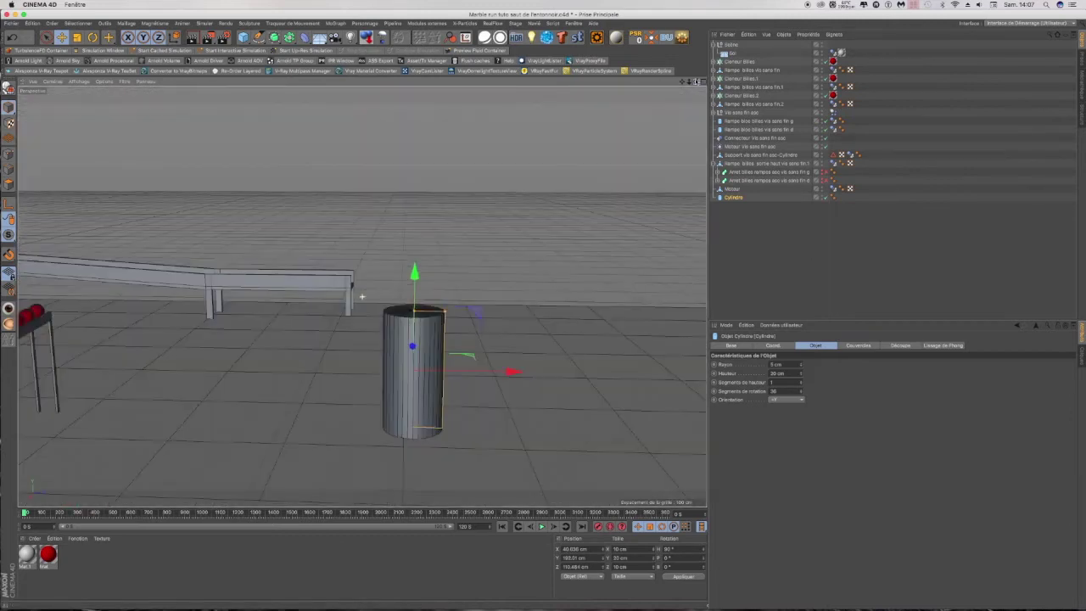
# Step: Copy the marble sphere Bille out of the first marble cloner to the end of the object list
pyautogui.click(719, 62)
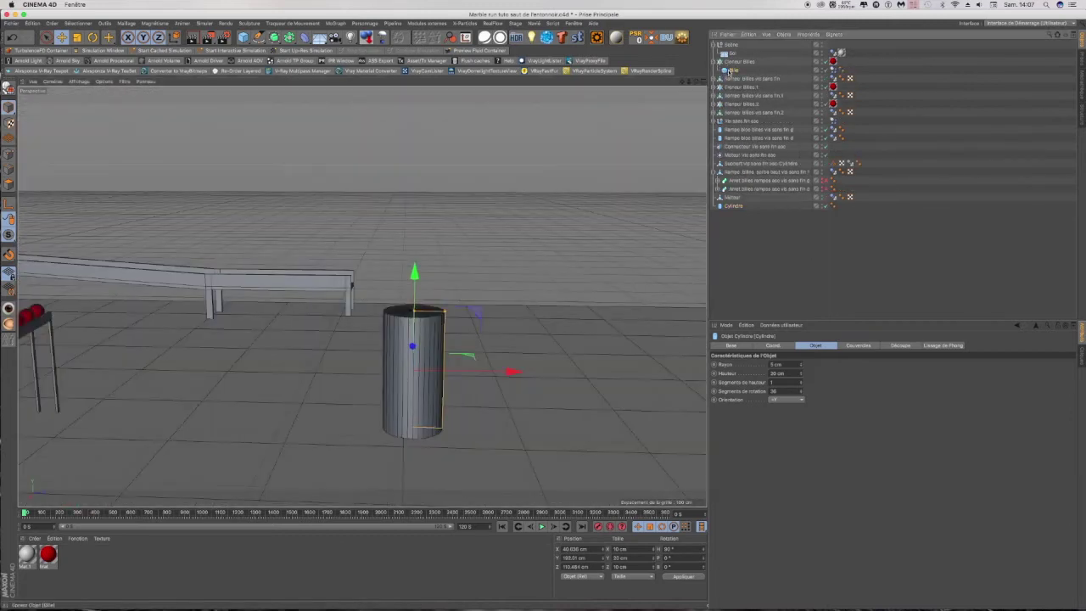
pyautogui.click(731, 70)
pyautogui.keyDown('ctrl'); pyautogui.moveTo(733, 71); pyautogui.dragTo(738, 236); pyautogui.keyUp('ctrl')
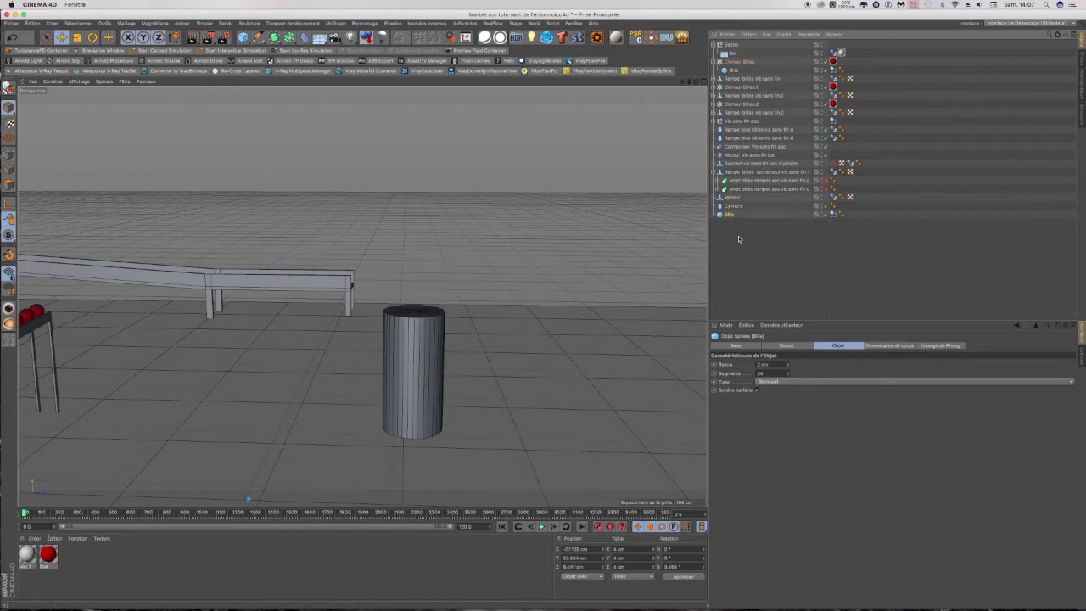
pyautogui.click(719, 62)
# Step: Centre the copied marble on the cylinder with a PSR reset, return it to the root level and raise it onto the cylinder's top
pyautogui.moveTo(729, 206); pyautogui.dragTo(732, 198)
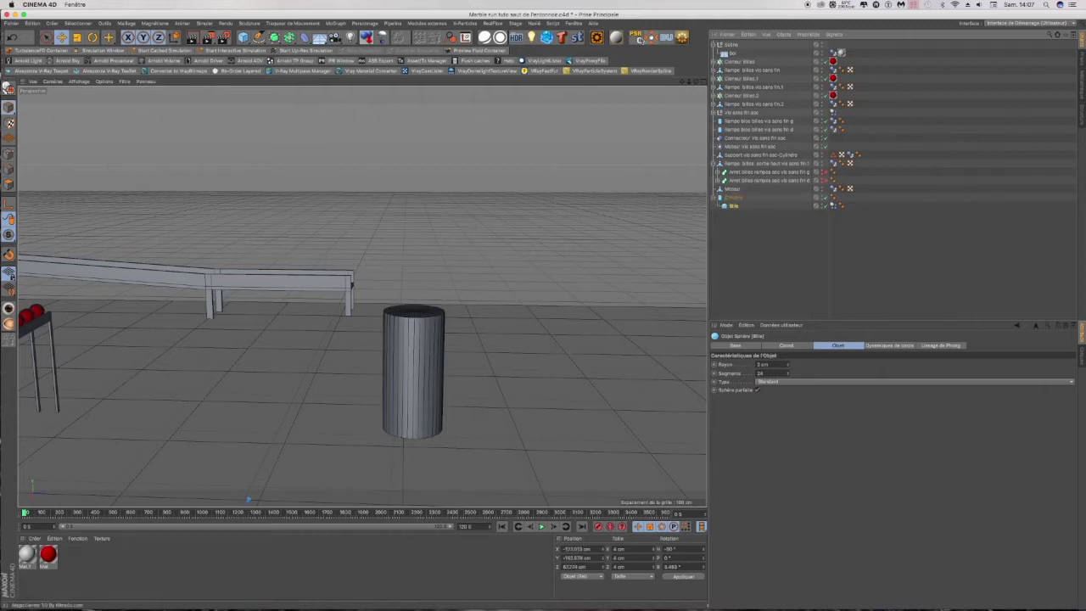
pyautogui.click(639, 40)
pyautogui.moveTo(733, 206); pyautogui.dragTo(728, 216)
pyautogui.moveTo(415, 273); pyautogui.dragTo(415, 211)
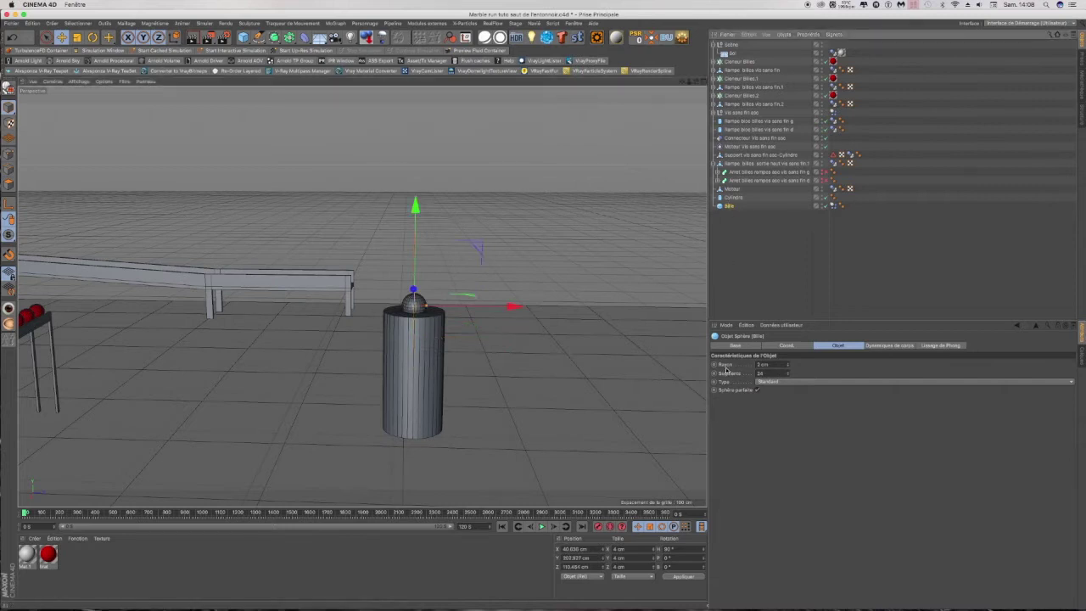
# Step: Increase the radius of the cylinder under the marble to 7 cm
pyautogui.click(732, 198)
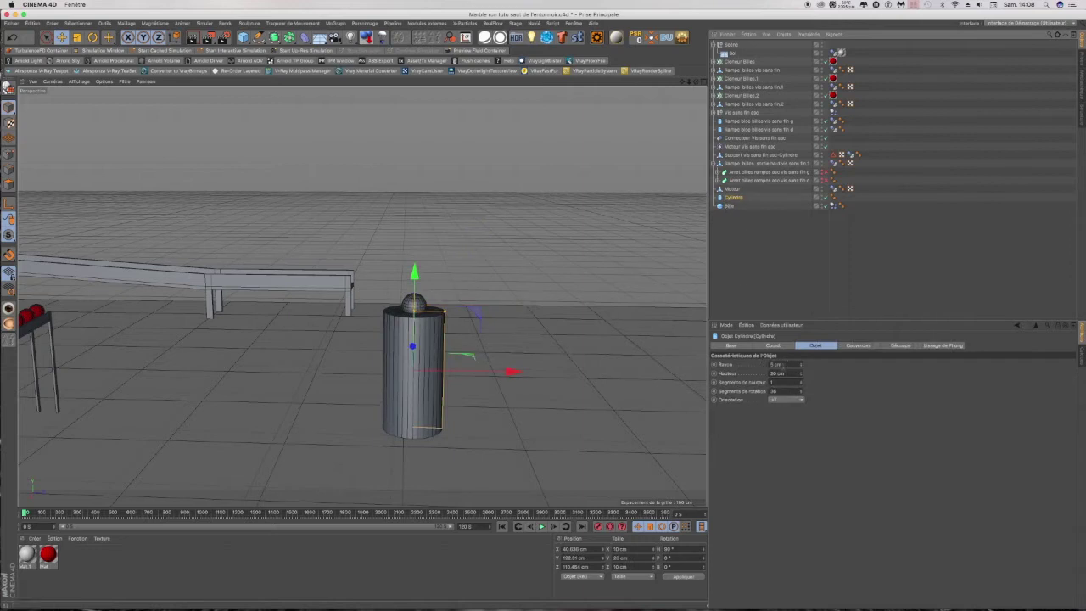
pyautogui.scroll(5, 409, 312)
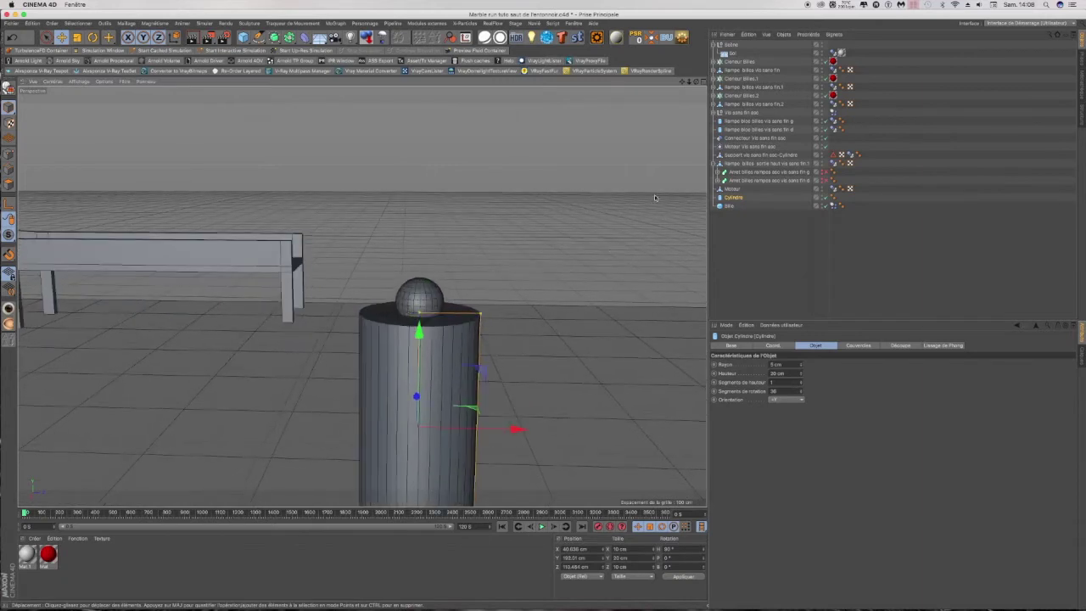
pyautogui.moveTo(696, 83); pyautogui.dragTo(695, 142)
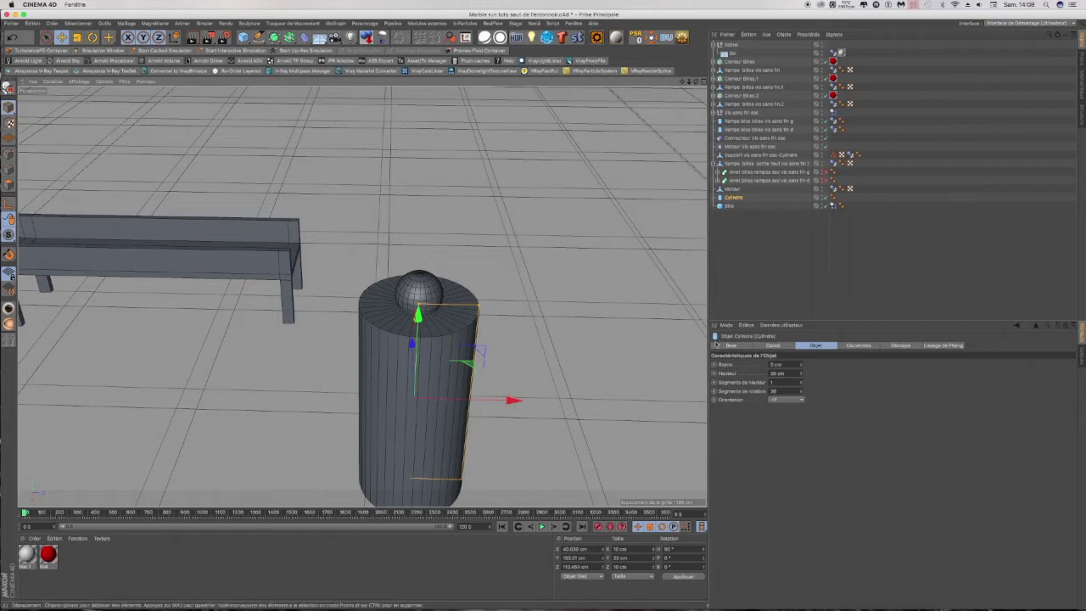
pyautogui.click(802, 365)
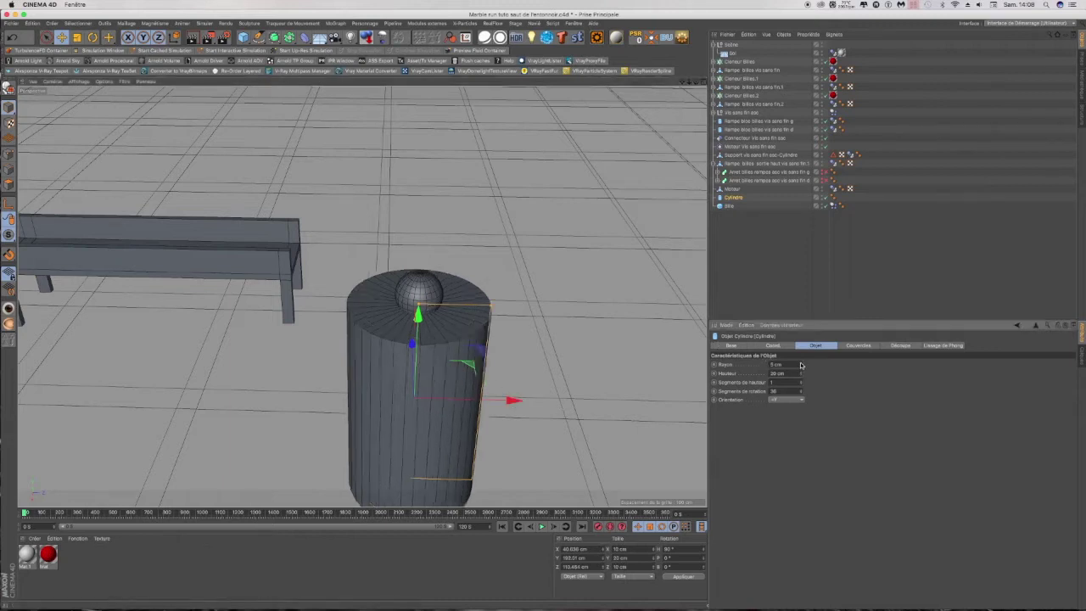
pyautogui.click(801, 364)
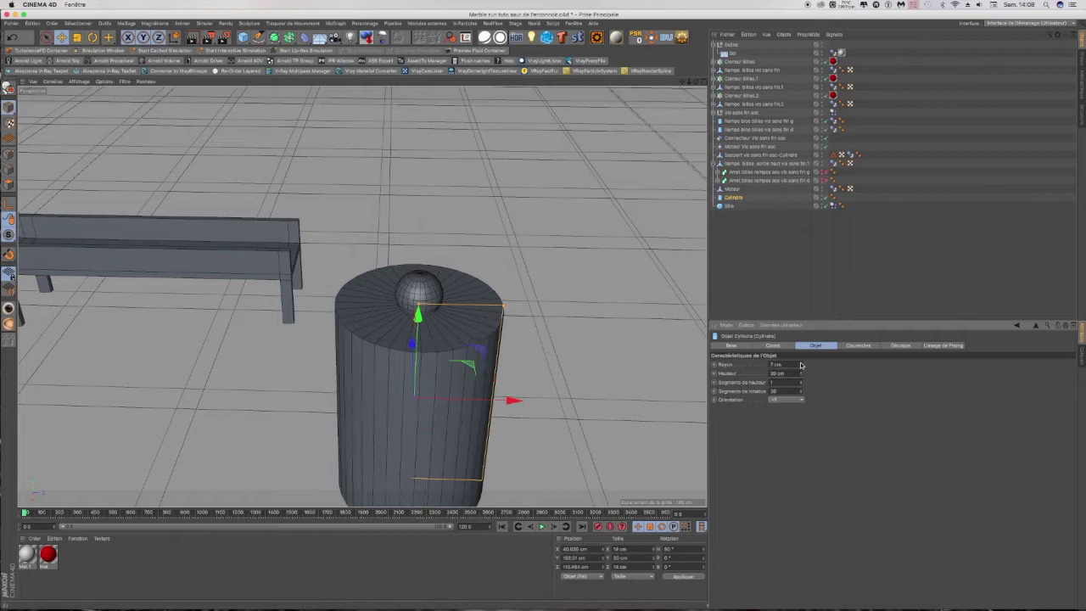
# Step: Duplicate the marble right beside itself on the cylinder's top as a width reference and increase the cylinder's radius to 8 cm
pyautogui.click(729, 206)
pyautogui.keyDown('ctrl'); pyautogui.moveTo(520, 296); pyautogui.dragTo(582, 296); pyautogui.keyUp('ctrl')
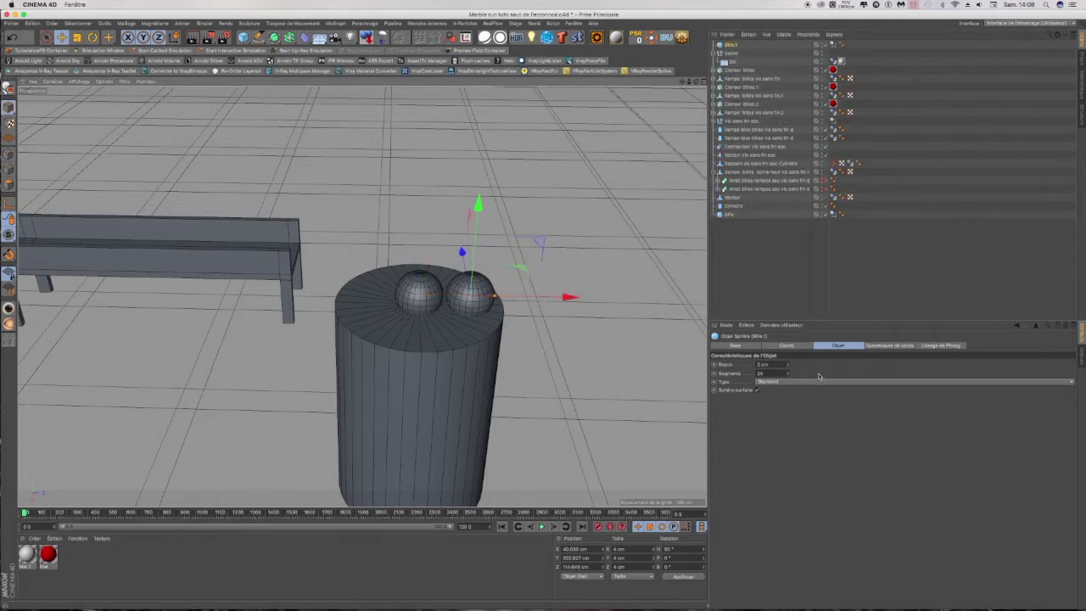
pyautogui.click(733, 206)
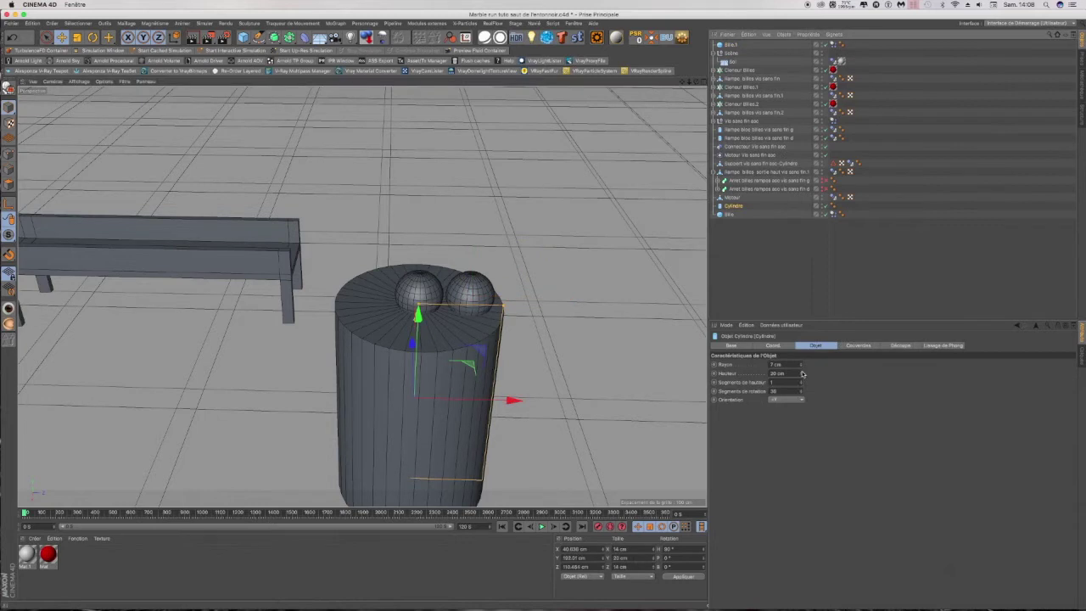
pyautogui.click(800, 363)
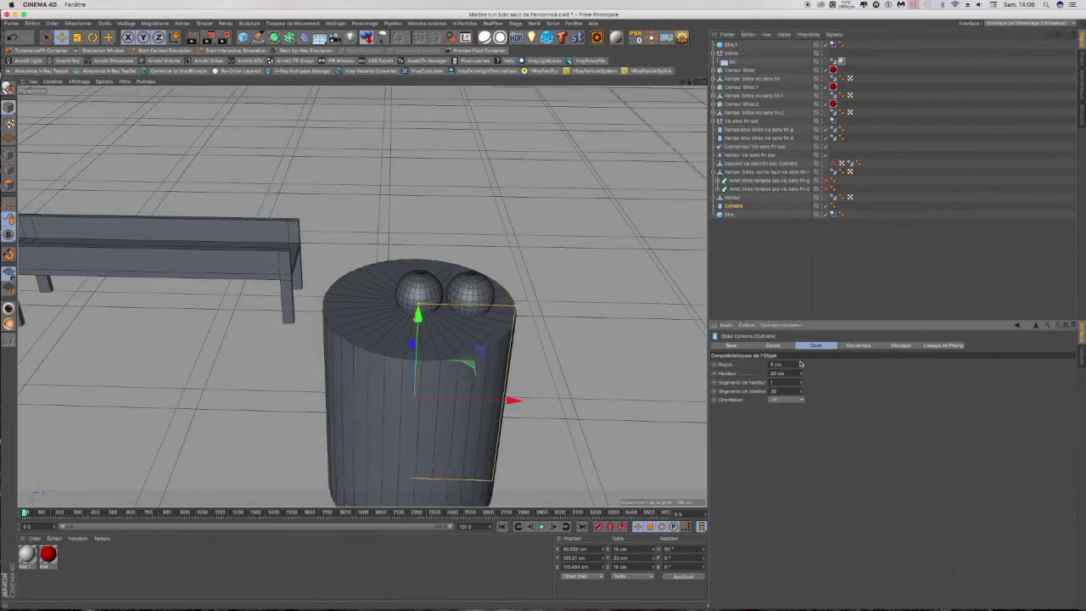
# Step: Delete the duplicate marble Bille.1 and keep only the centred marble on the cylinder
pyautogui.click(732, 207)
pyautogui.click(728, 215)
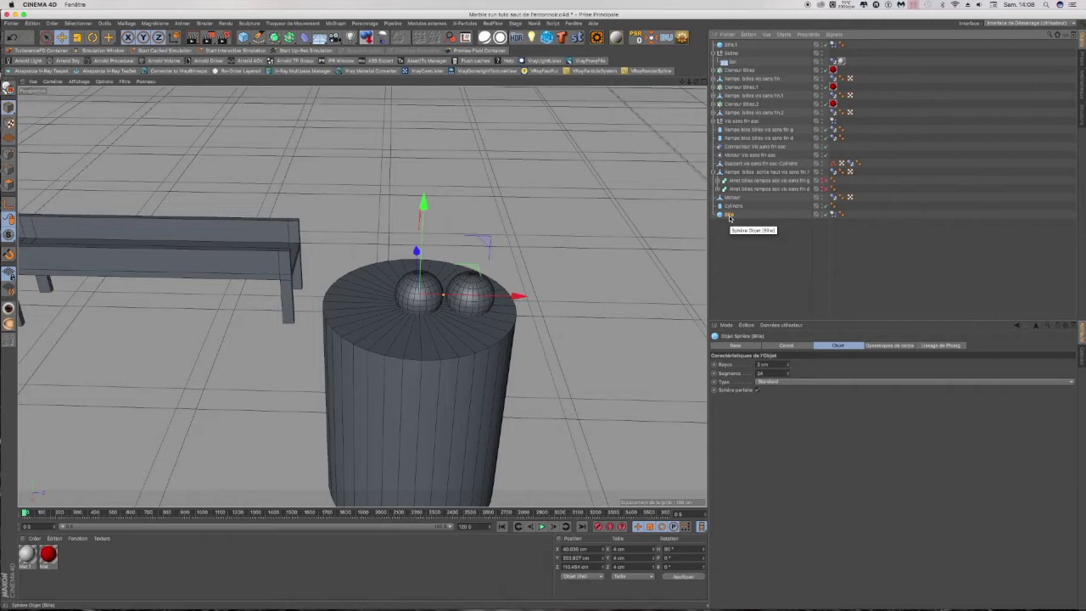
pyautogui.click(726, 46)
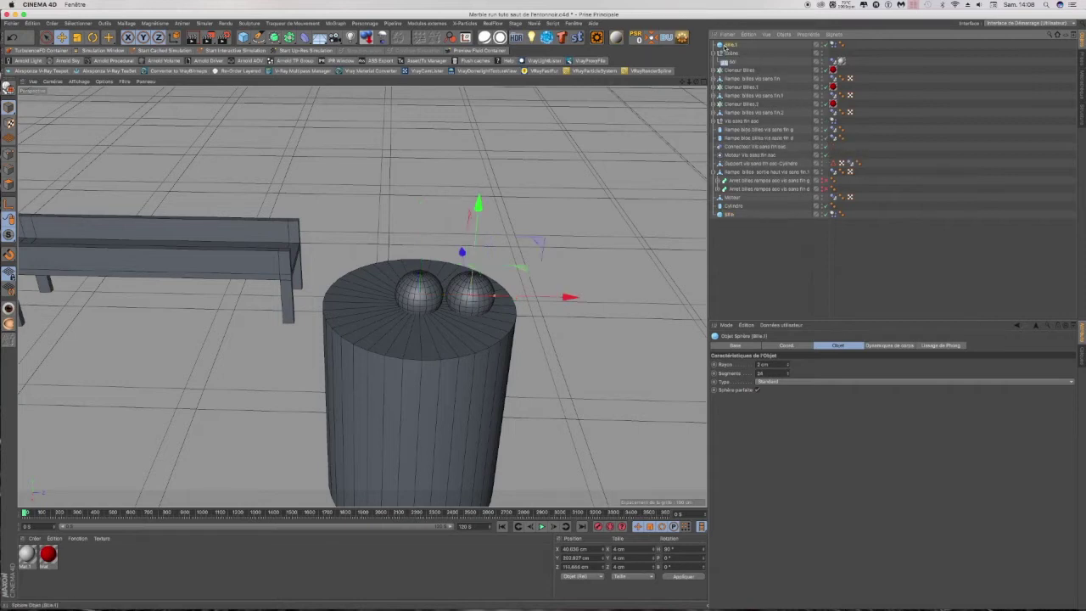
pyautogui.press('Delete')
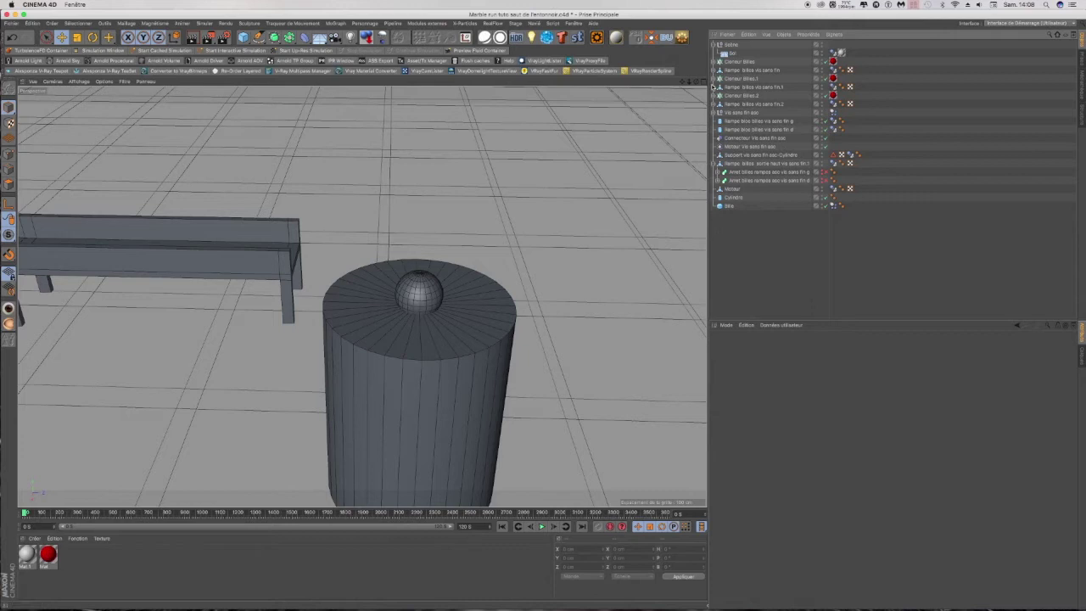
# Step: Try a height of 15 cm on the cylinder, compare it with the exit ramp and undo the height change
pyautogui.moveTo(696, 82); pyautogui.dragTo(696, 41)
pyautogui.scroll(-3, 347, 211)
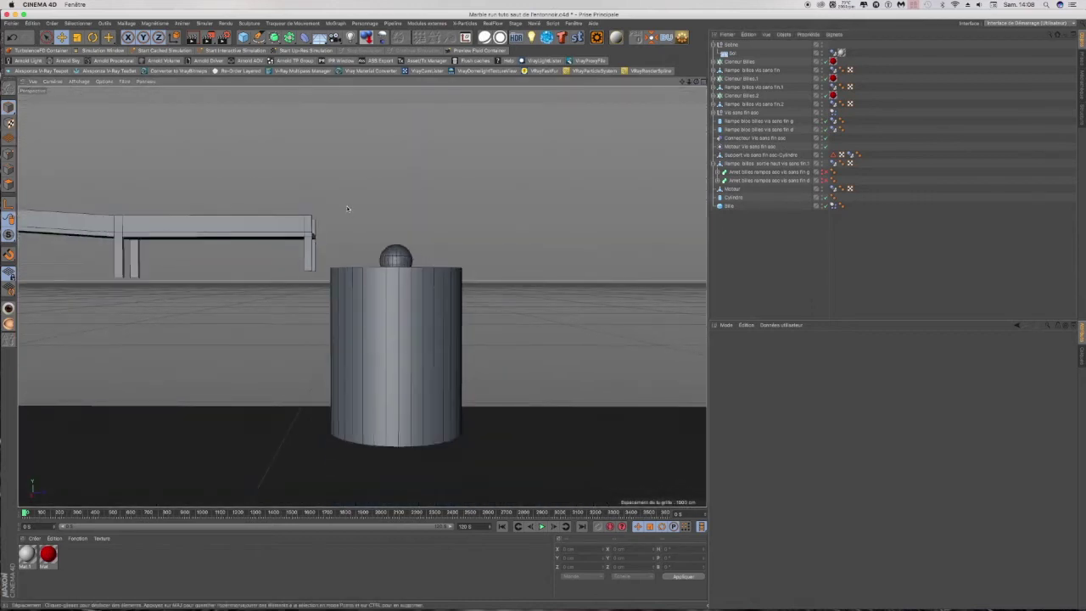
pyautogui.click(733, 197)
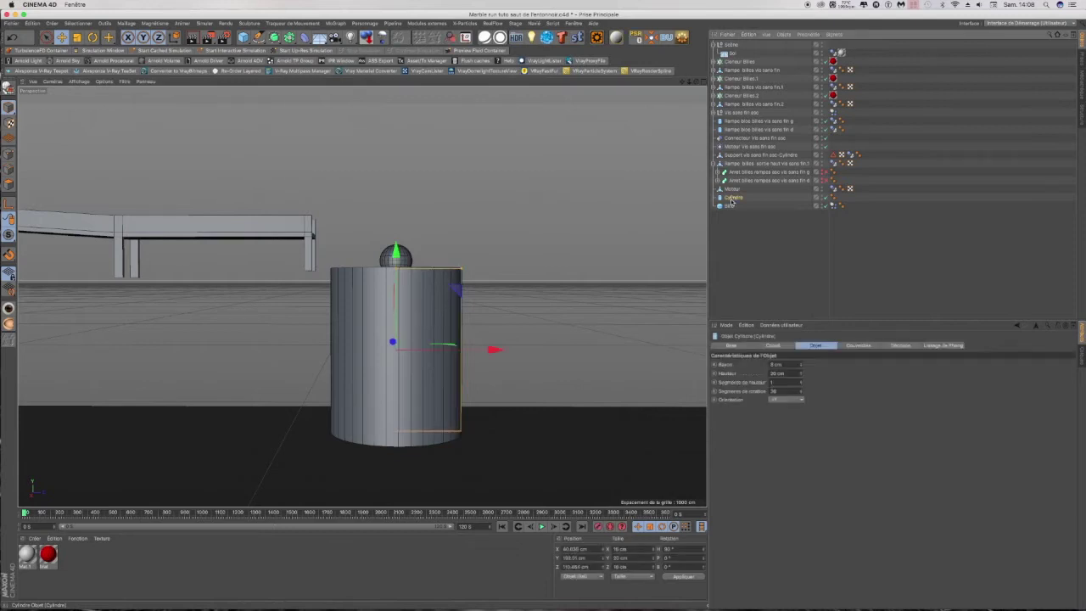
pyautogui.click(777, 373)
pyautogui.write('15')
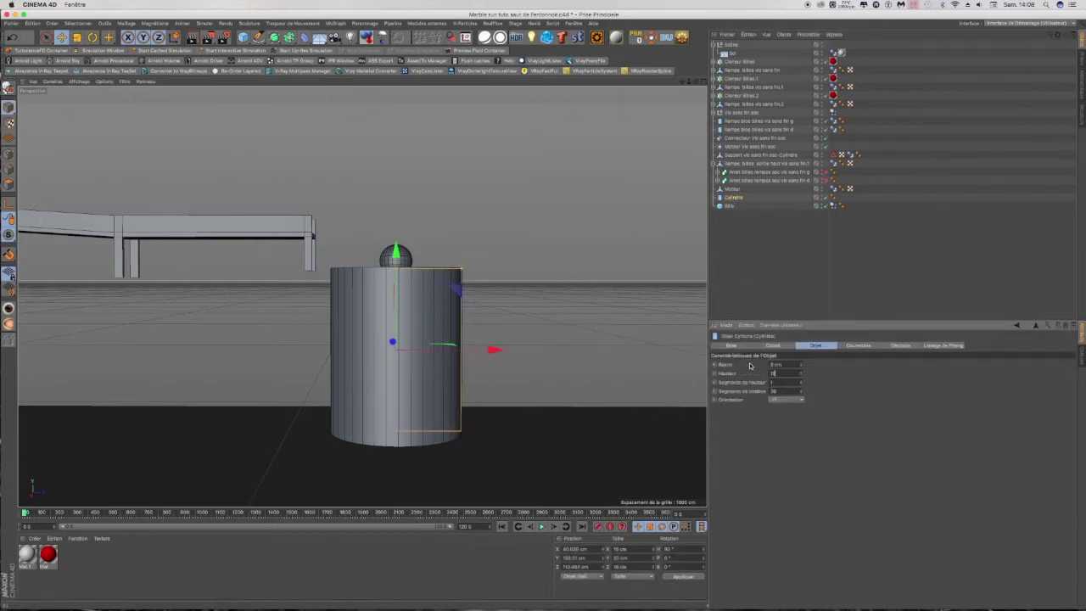
pyautogui.press('Return')
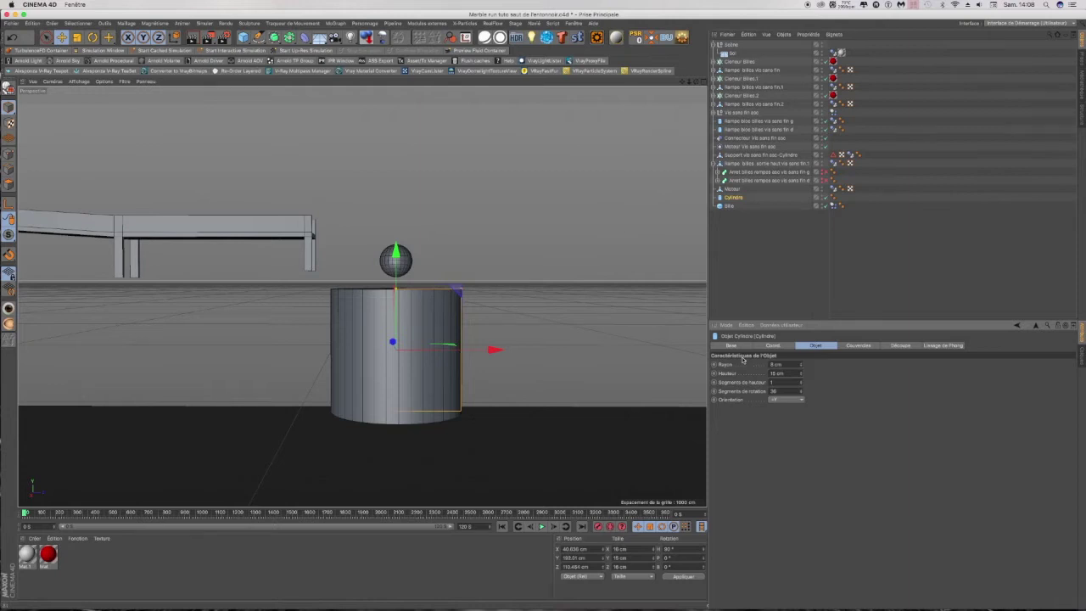
pyautogui.keyDown('alt'); pyautogui.moveTo(564, 359); pyautogui.dragTo(501, 305); pyautogui.keyUp('alt')
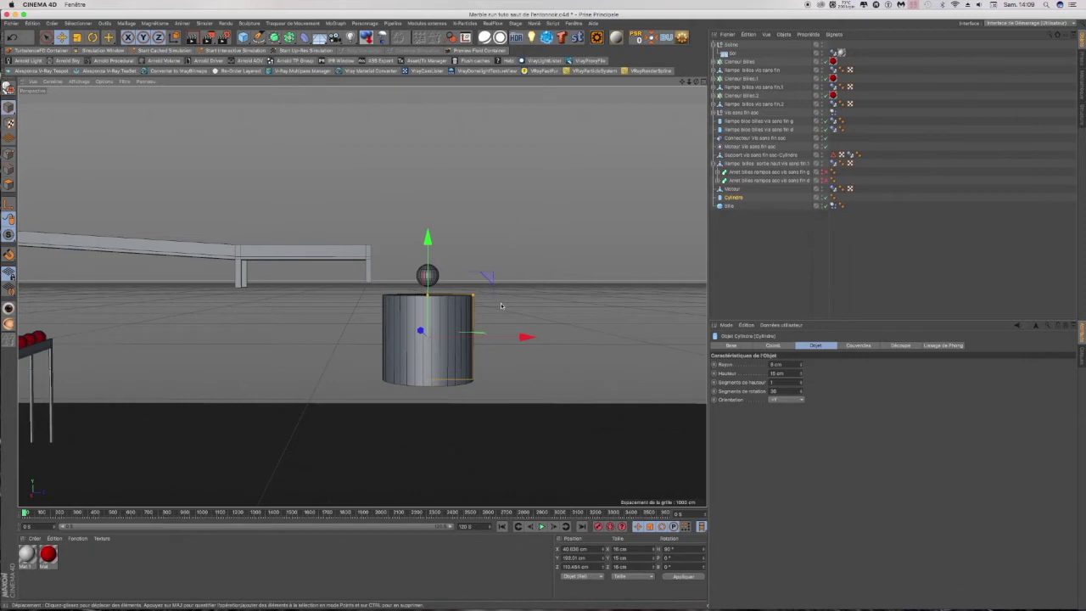
pyautogui.scroll(3, 461, 300)
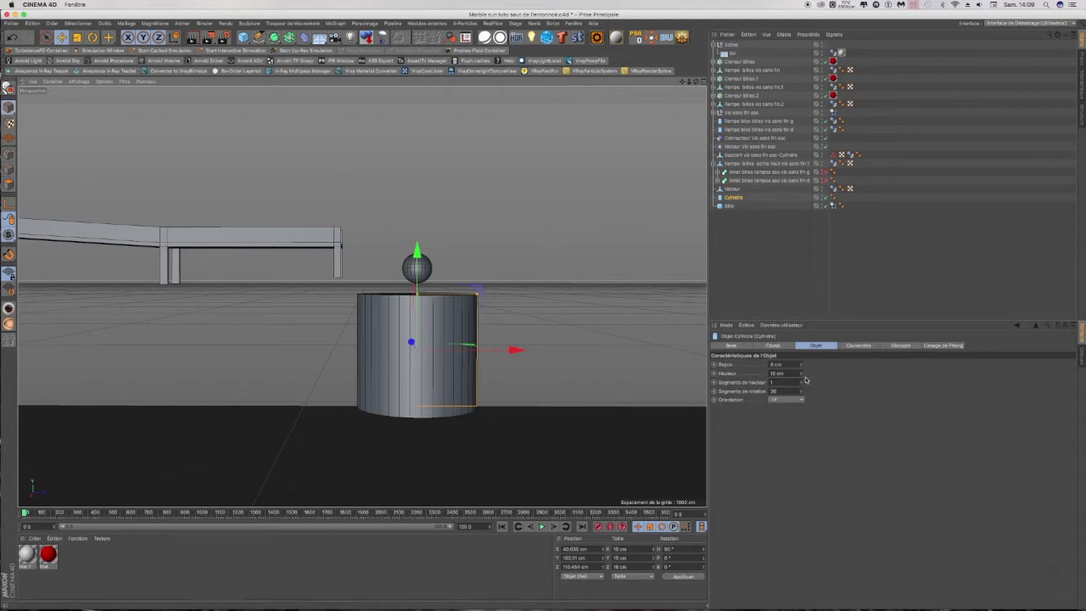
pyautogui.scroll(-1, 245, 183)
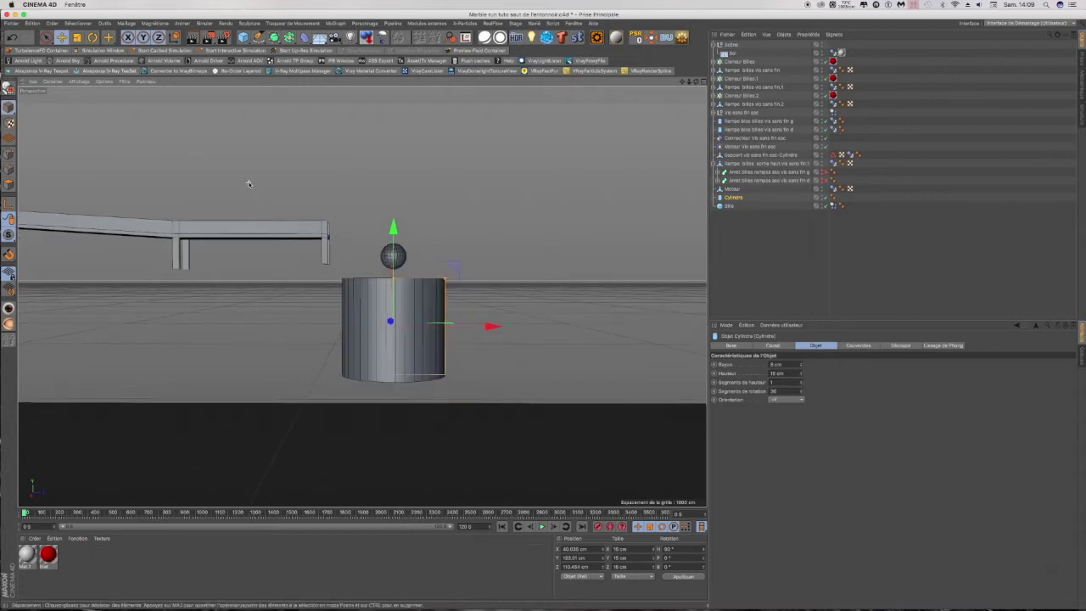
pyautogui.click(12, 38)
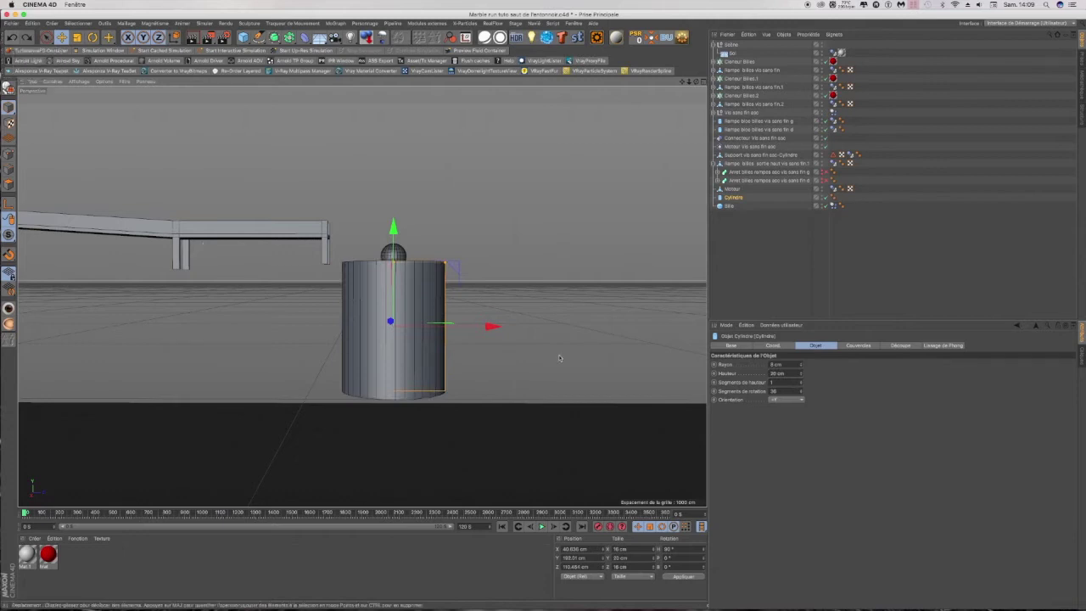
# Step: Move the marble straight down along the vertical axis until it sits just below the cylinder's base
pyautogui.keyDown('alt'); pyautogui.moveTo(362, 296); pyautogui.dragTo(359, 337); pyautogui.keyUp('alt')
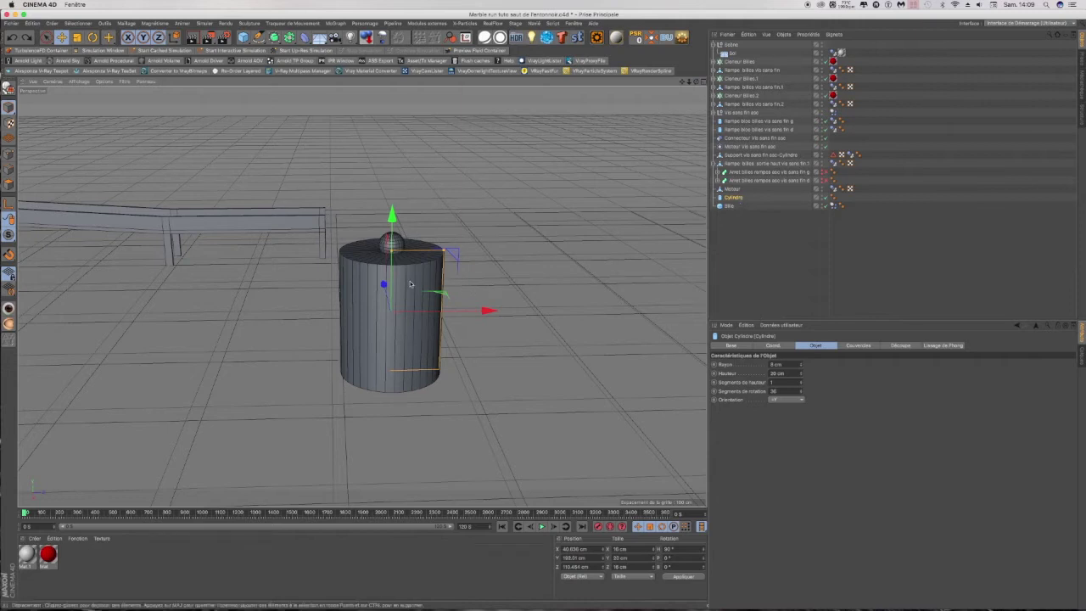
pyautogui.click(728, 206)
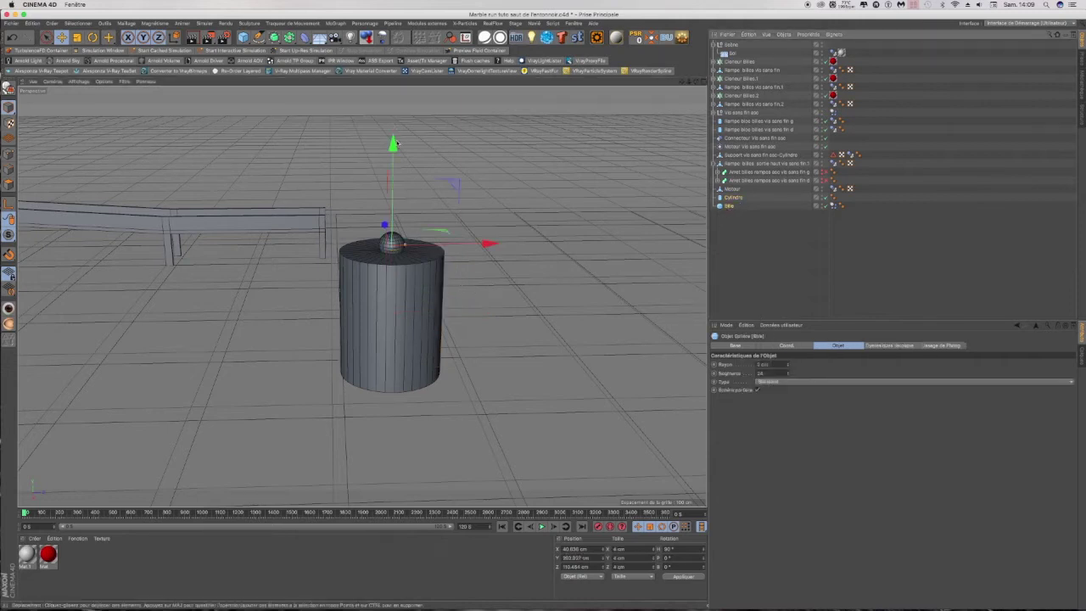
pyautogui.moveTo(396, 143); pyautogui.dragTo(363, 303)
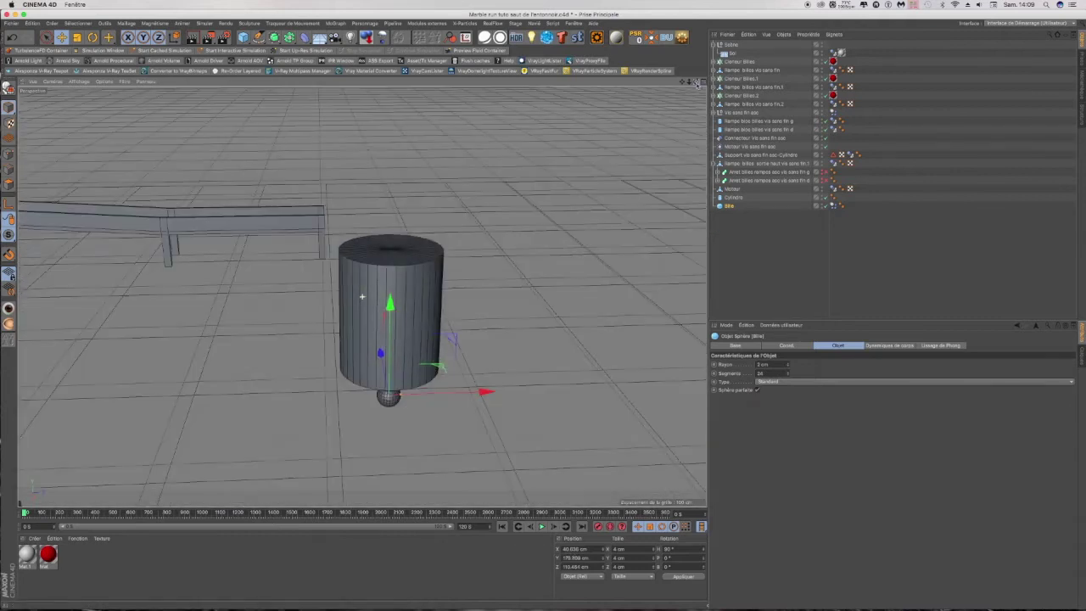
# Step: Convert the cylinder into an editable polygon object and switch to point editing
pyautogui.click(734, 197)
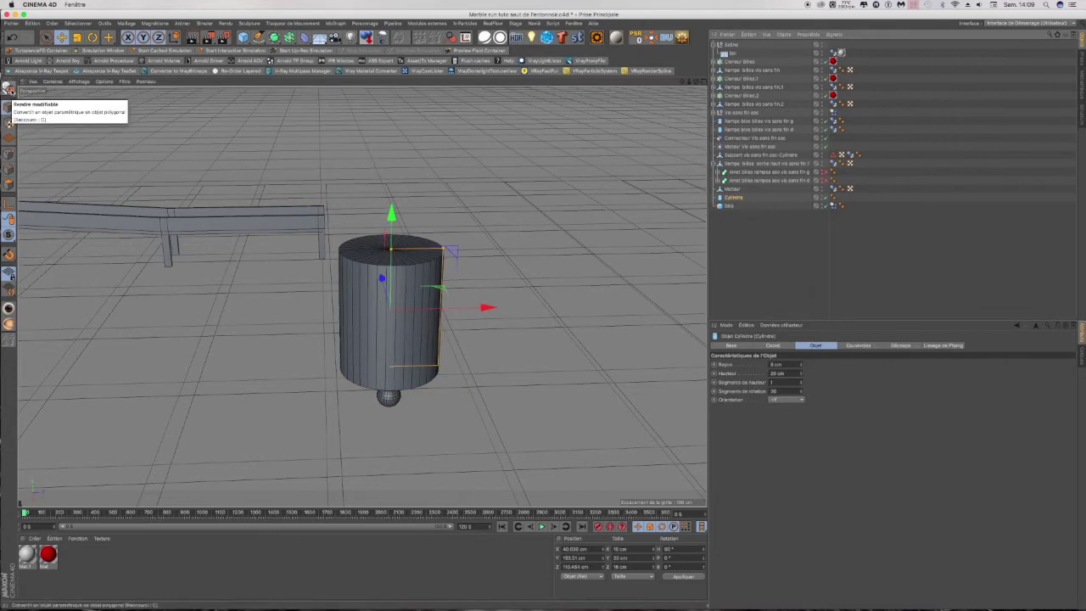
pyautogui.click(8, 89)
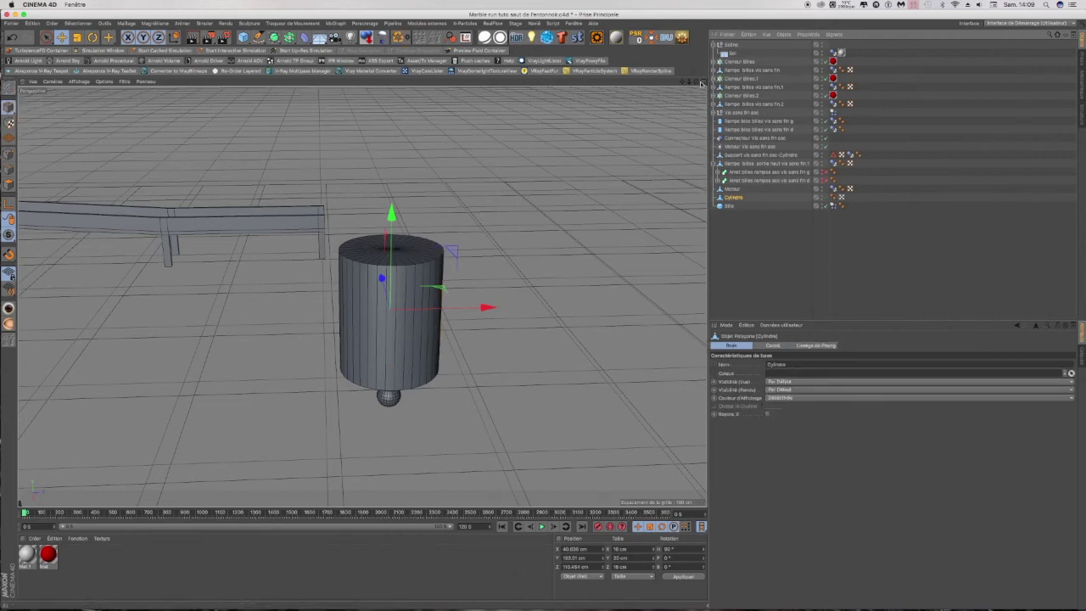
pyautogui.click(9, 155)
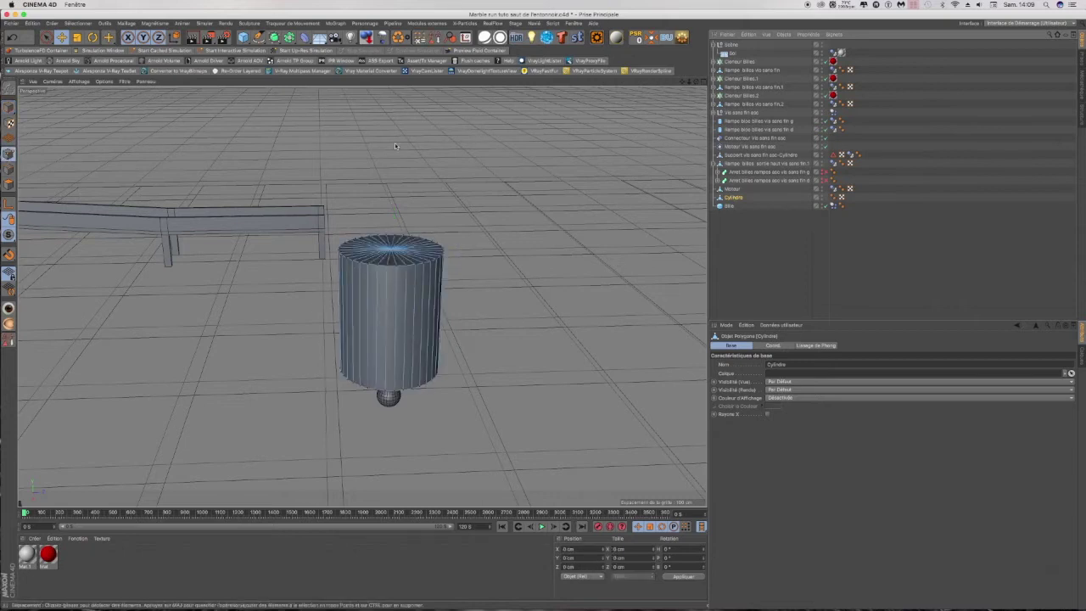
# Step: Raise one point on the cylinder's top rim to test whether the cap is joined, undo the move and clear the selection
pyautogui.click(368, 267)
pyautogui.moveTo(368, 166); pyautogui.dragTo(368, 144)
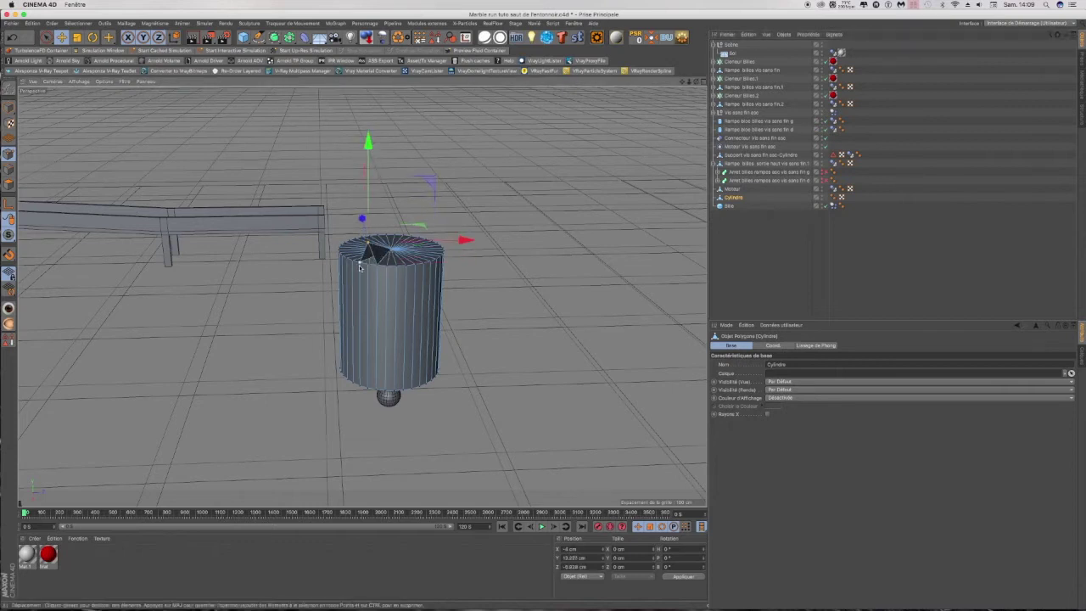
pyautogui.click(12, 37)
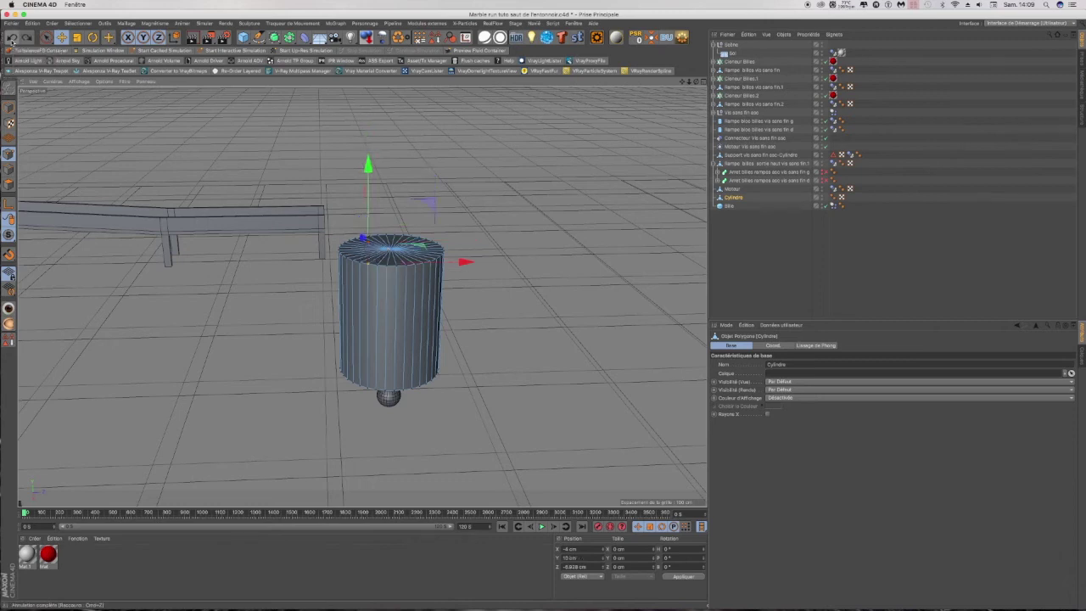
pyautogui.click(497, 228)
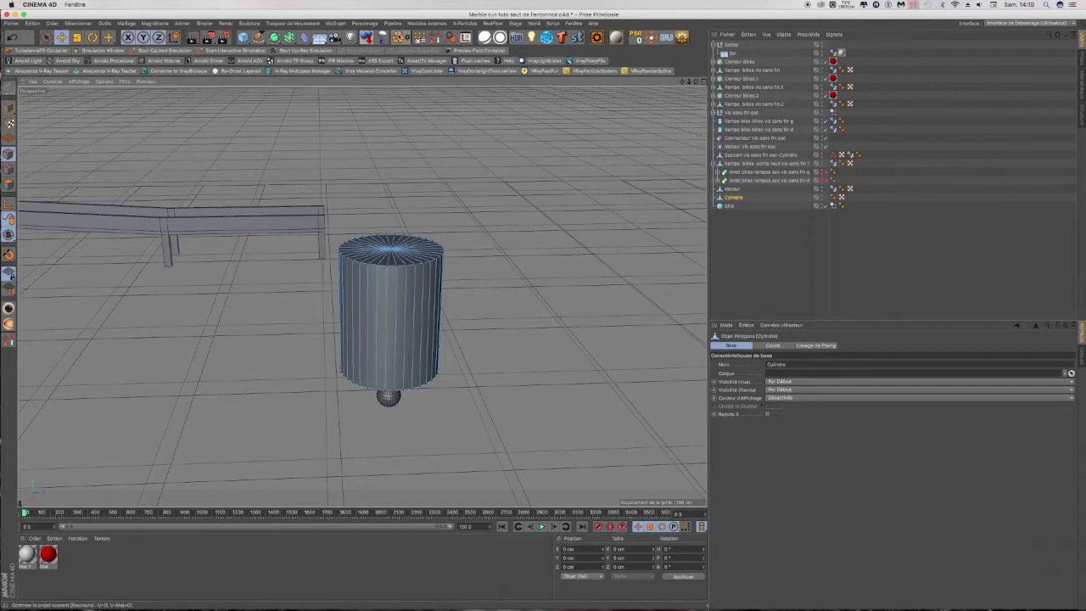
# Step: Optimize the cylinder to weld its duplicate points, test the weld by raising a top rim point and undo that move
pyautogui.rightClick(383, 113)
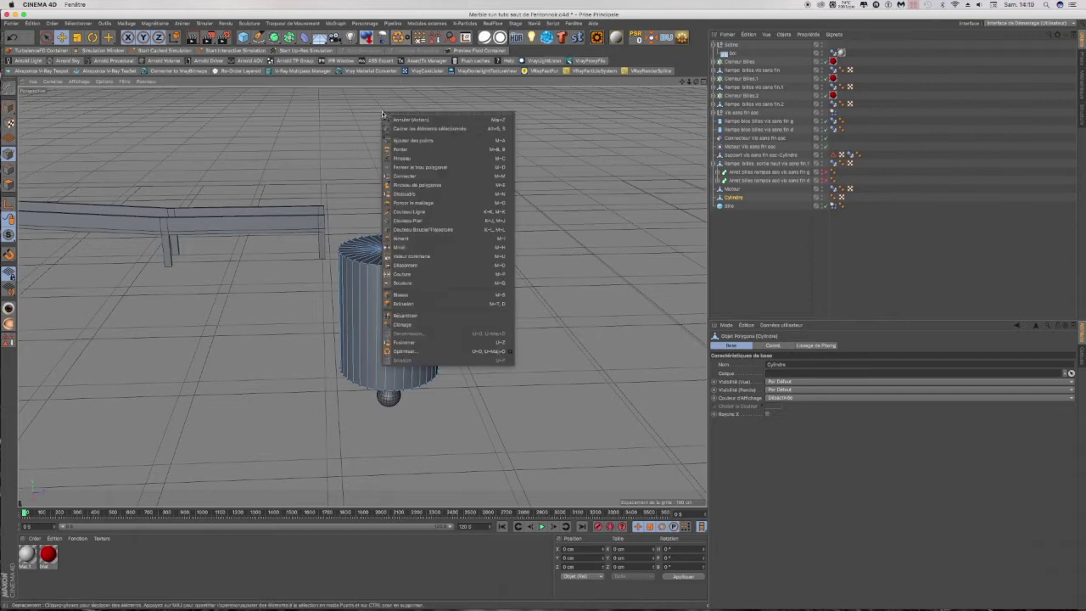
pyautogui.click(400, 351)
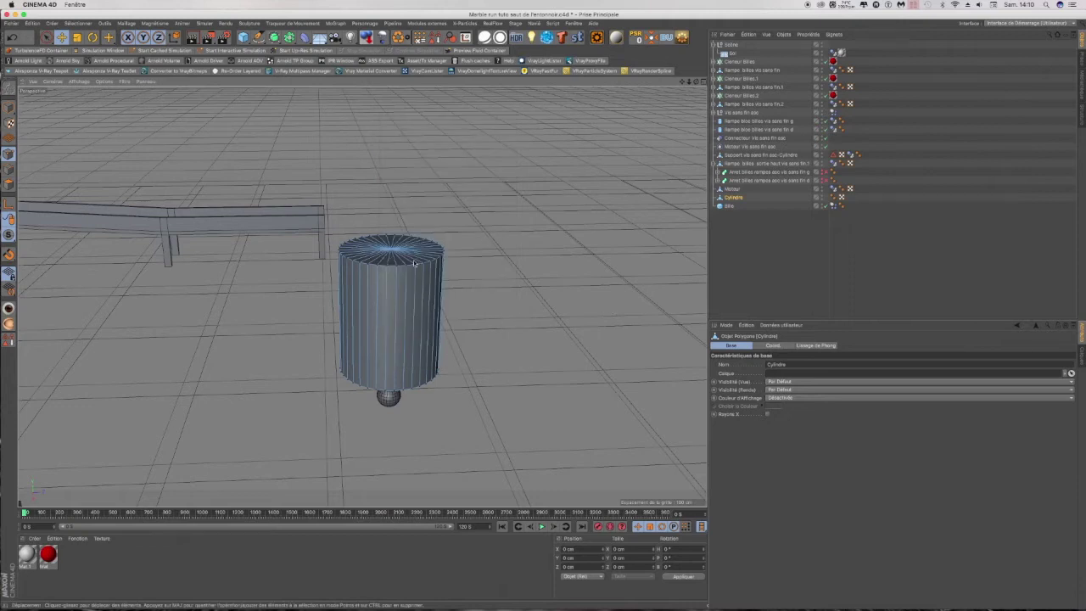
pyautogui.click(367, 266)
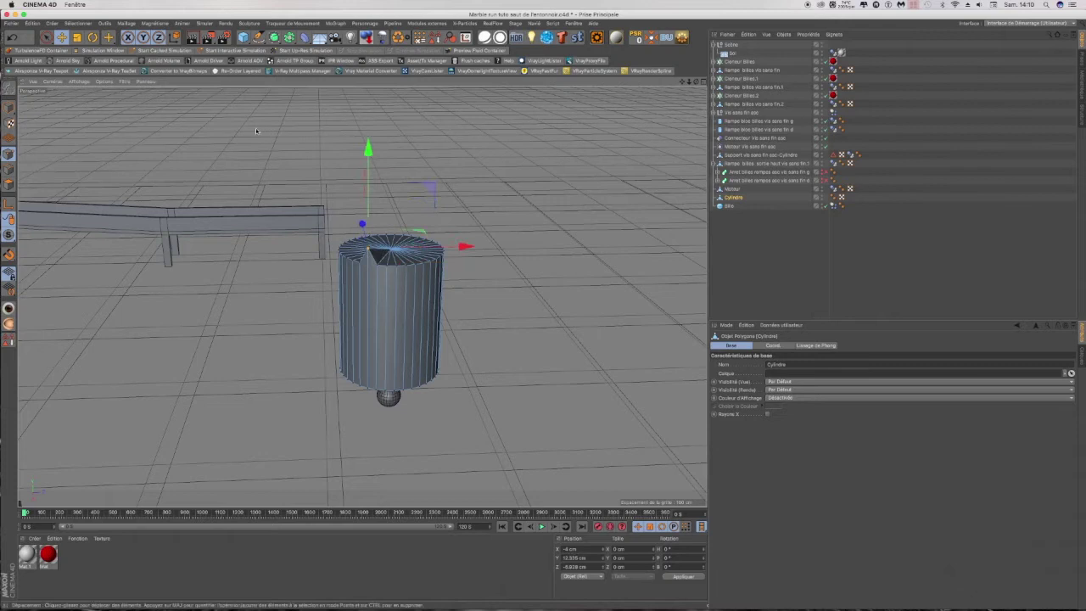
pyautogui.click(12, 38)
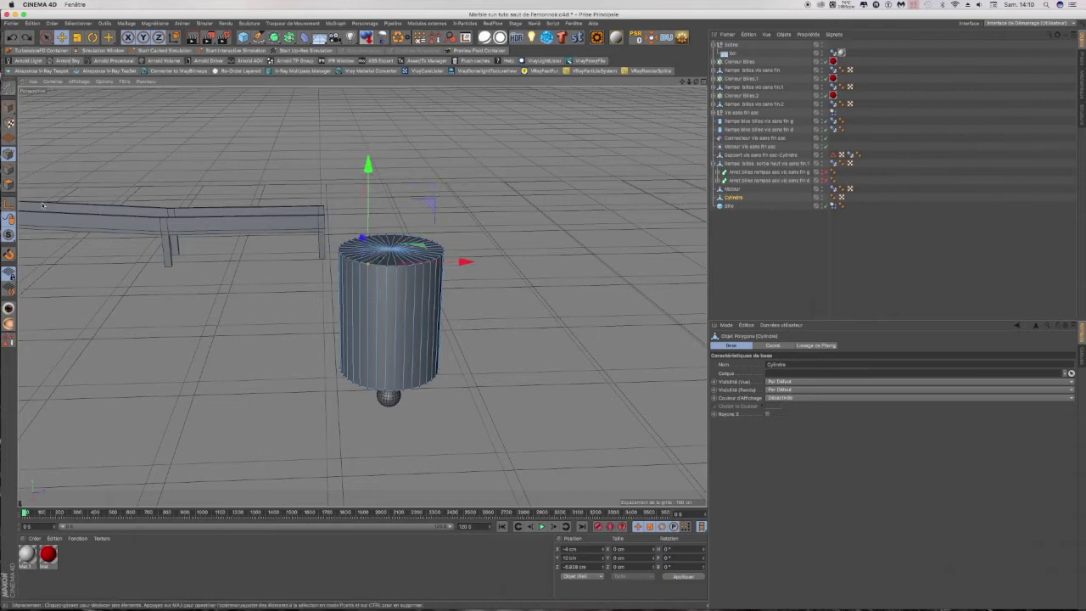
# Step: Select all the polygons of the cylinder's top cap with the brush selection tool in polygon mode
pyautogui.click(9, 184)
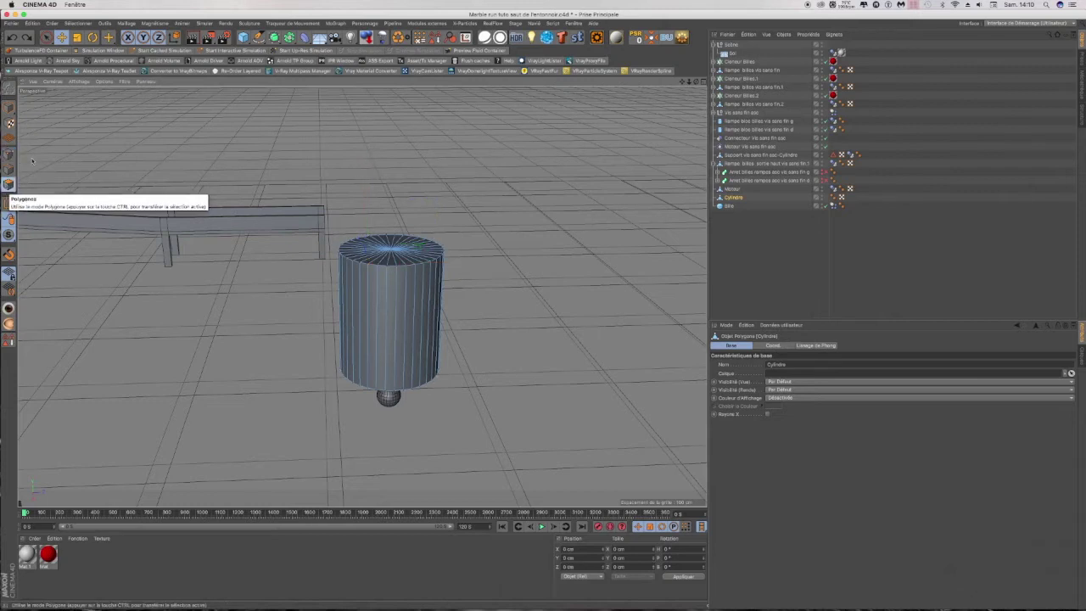
pyautogui.click(47, 37)
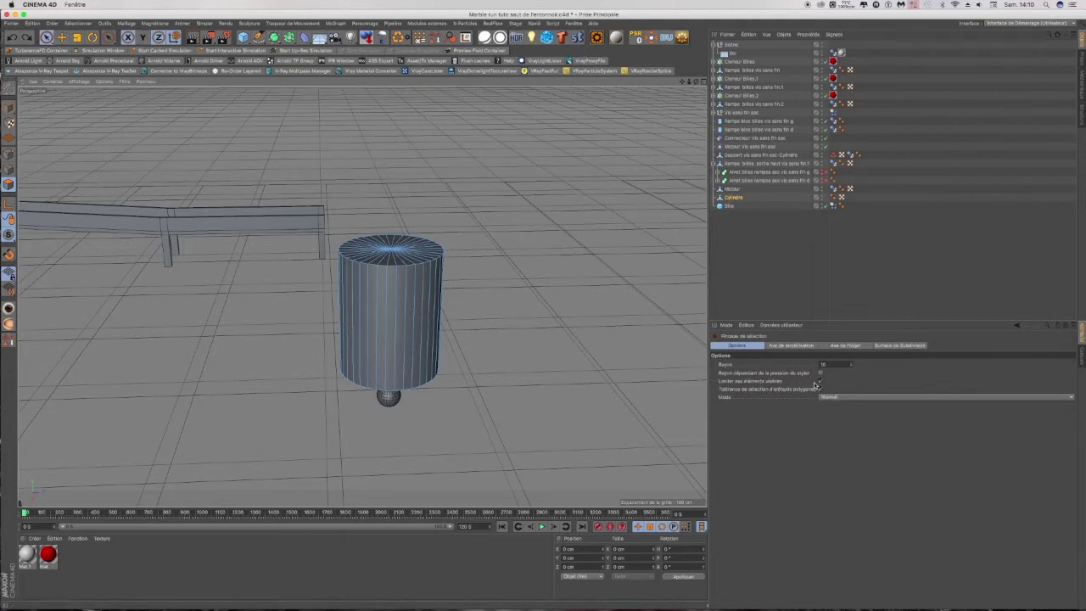
pyautogui.click(388, 252)
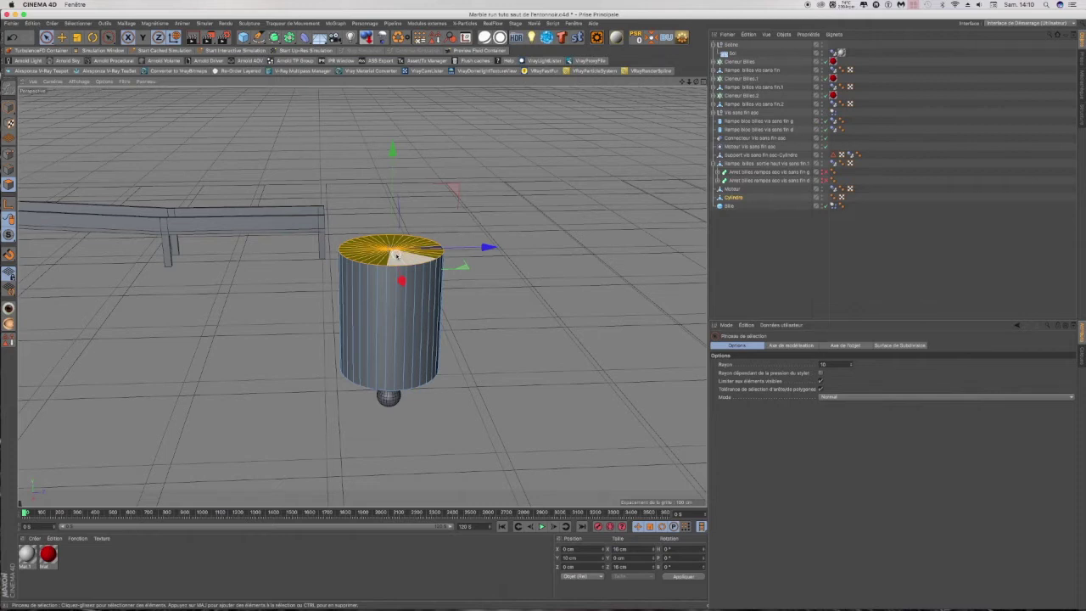
pyautogui.press('d')
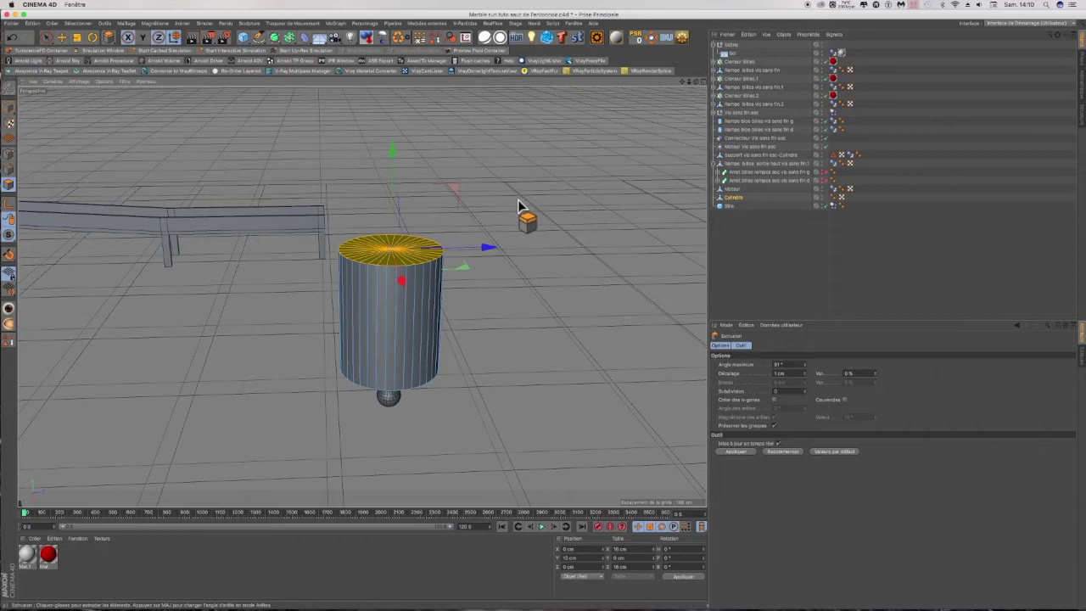
pyautogui.rightClick(520, 203)
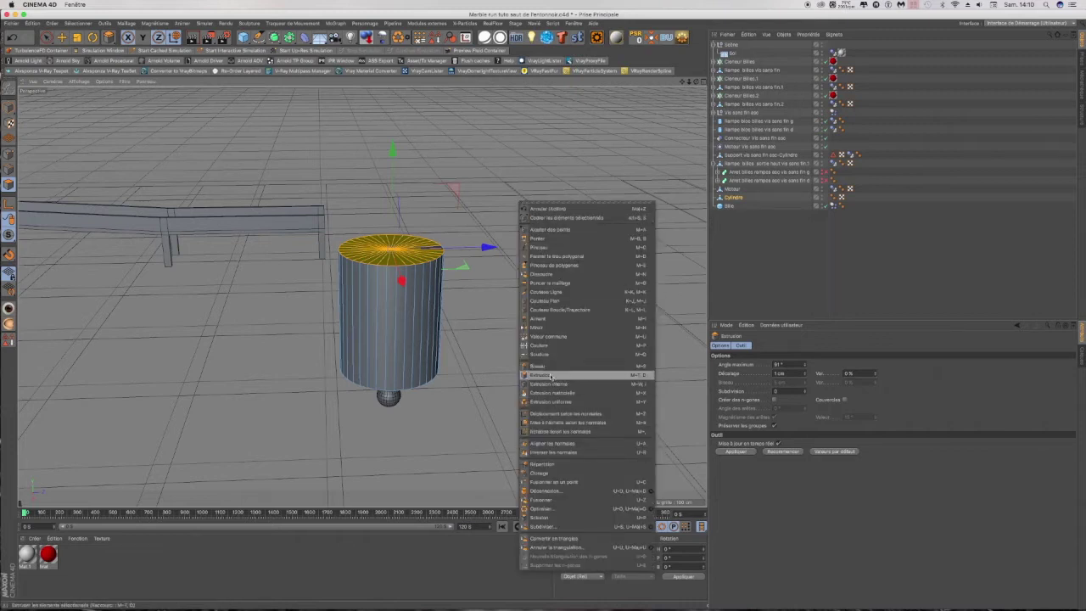
pyautogui.click(474, 293)
pyautogui.moveTo(474, 293); pyautogui.dragTo(482, 293)
pyautogui.click(11, 40)
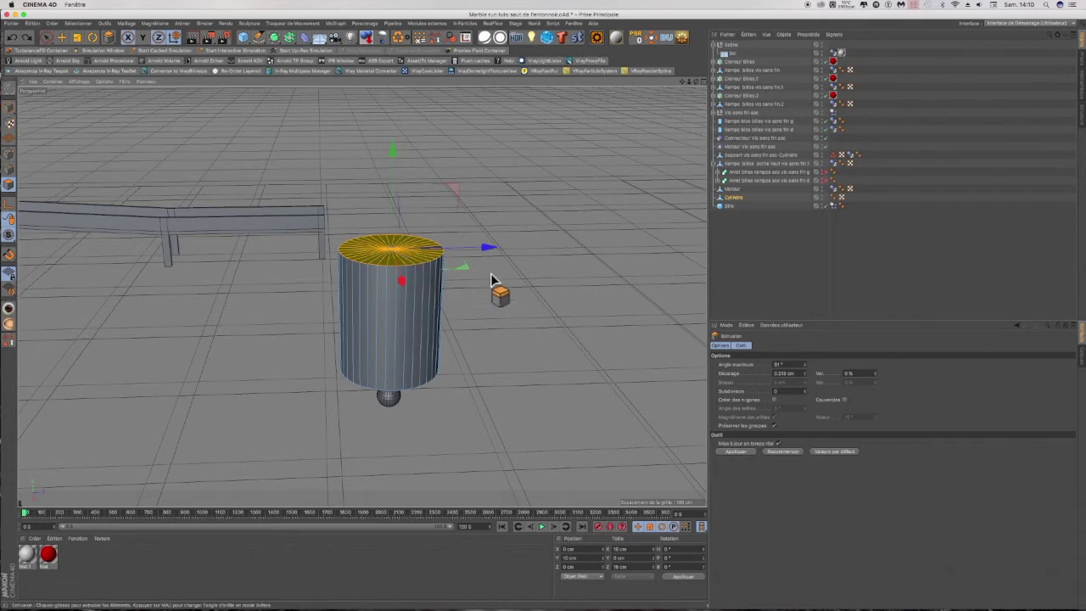
pyautogui.press('m')
pyautogui.press('q')
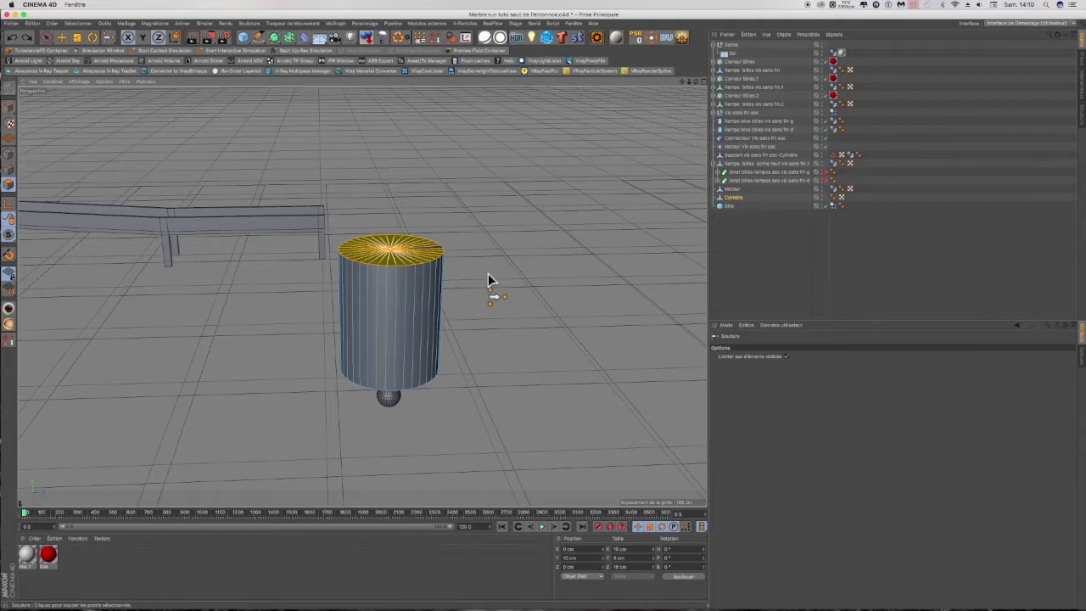
# Step: Try to inset the selected top cap polygons with an inner extrusion offset of 0.4 cm
pyautogui.press('m')
pyautogui.press('y')
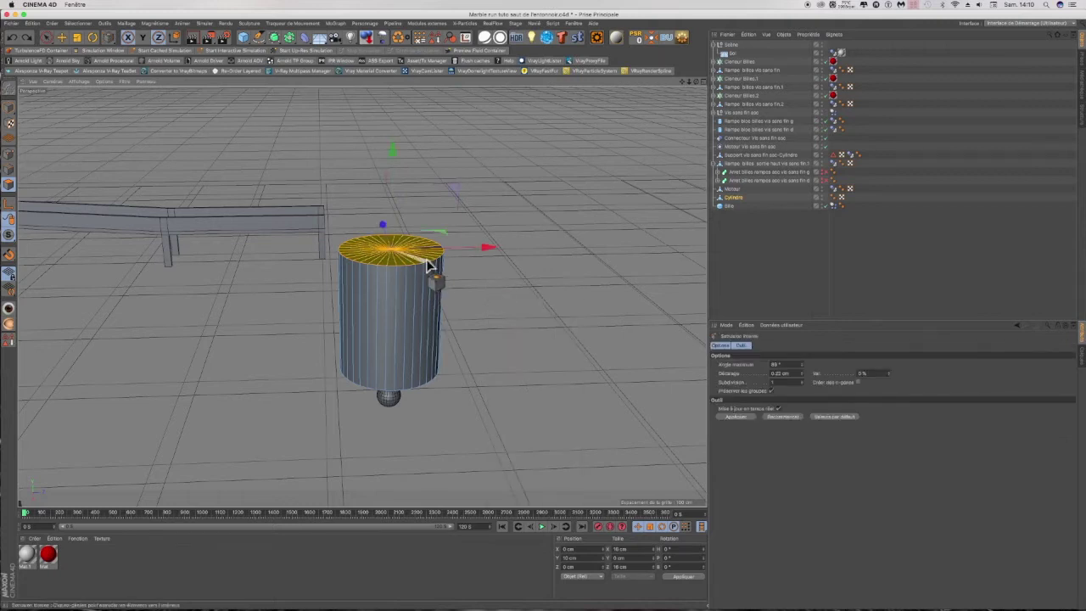
pyautogui.rightClick(545, 389)
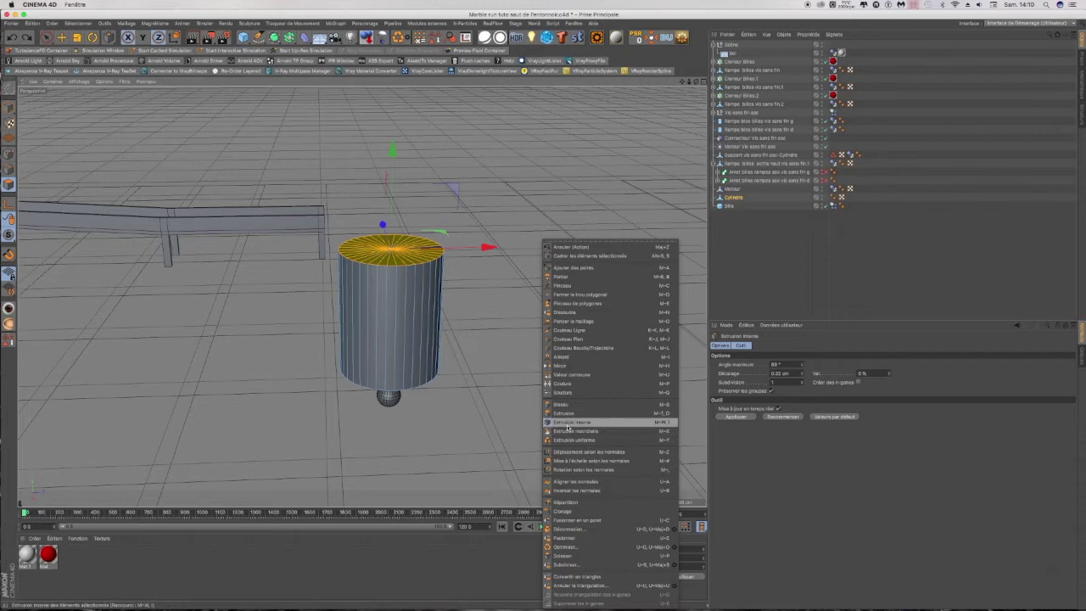
pyautogui.click(485, 349)
pyautogui.moveTo(486, 349); pyautogui.dragTo(463, 350)
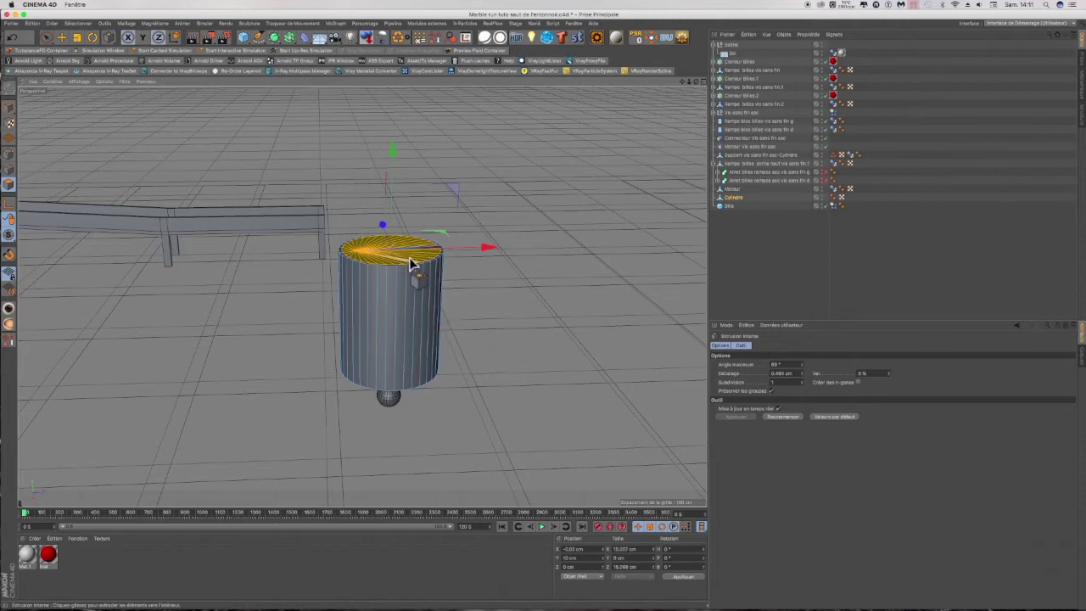
pyautogui.scroll(2, 389, 251)
pyautogui.scroll(2, 425, 276)
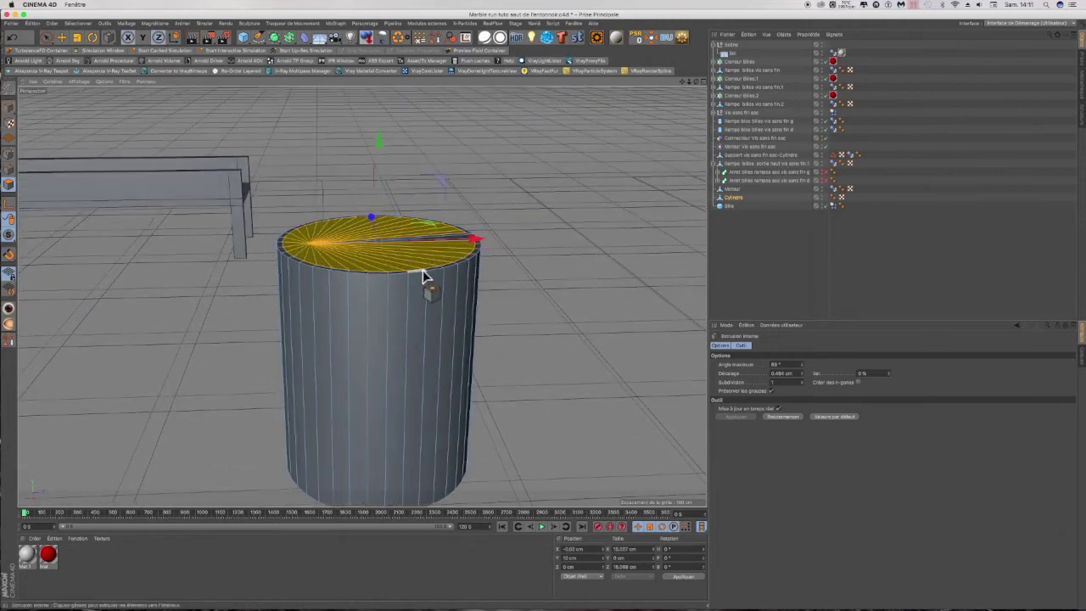
pyautogui.click(782, 373)
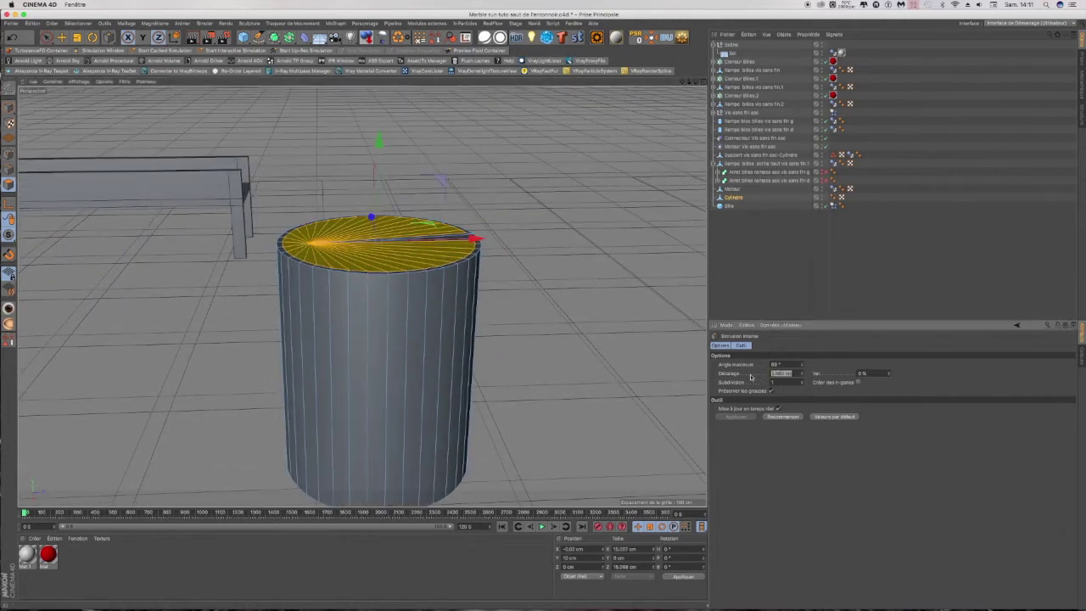
pyautogui.write('0.4')
pyautogui.press('Return')
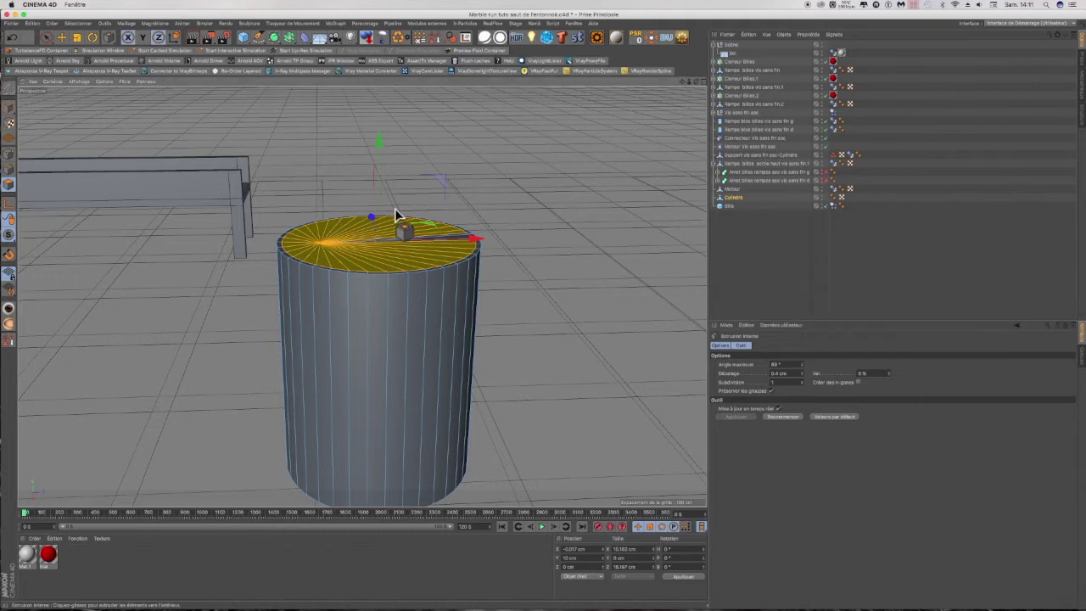
# Step: Try to loop-select the inset ring, and undo back to the cap selection before the inner extrusion
pyautogui.press('u')
pyautogui.press('l')
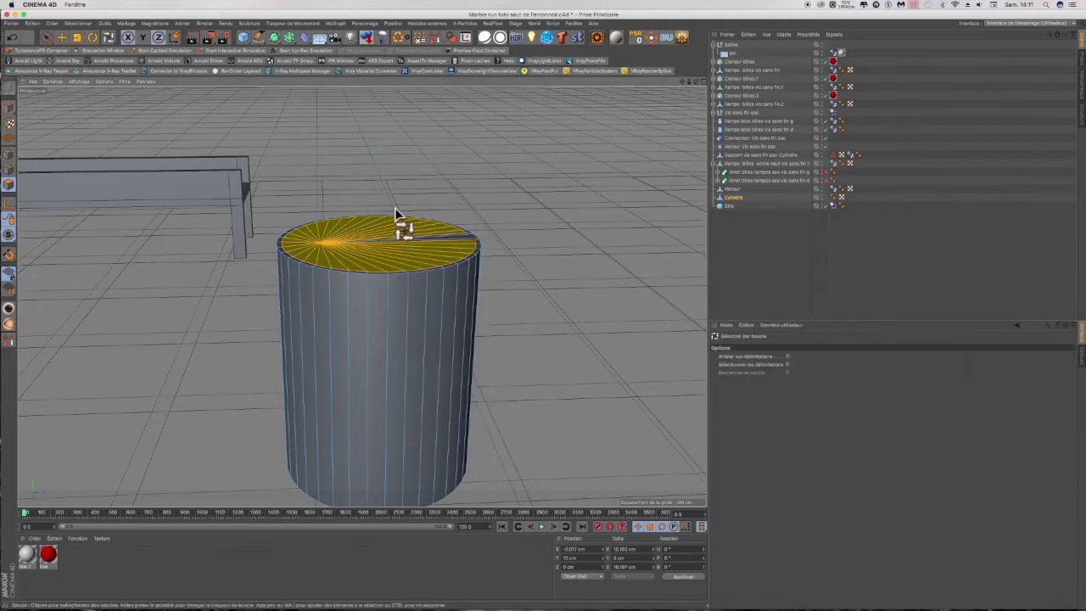
pyautogui.click(466, 236)
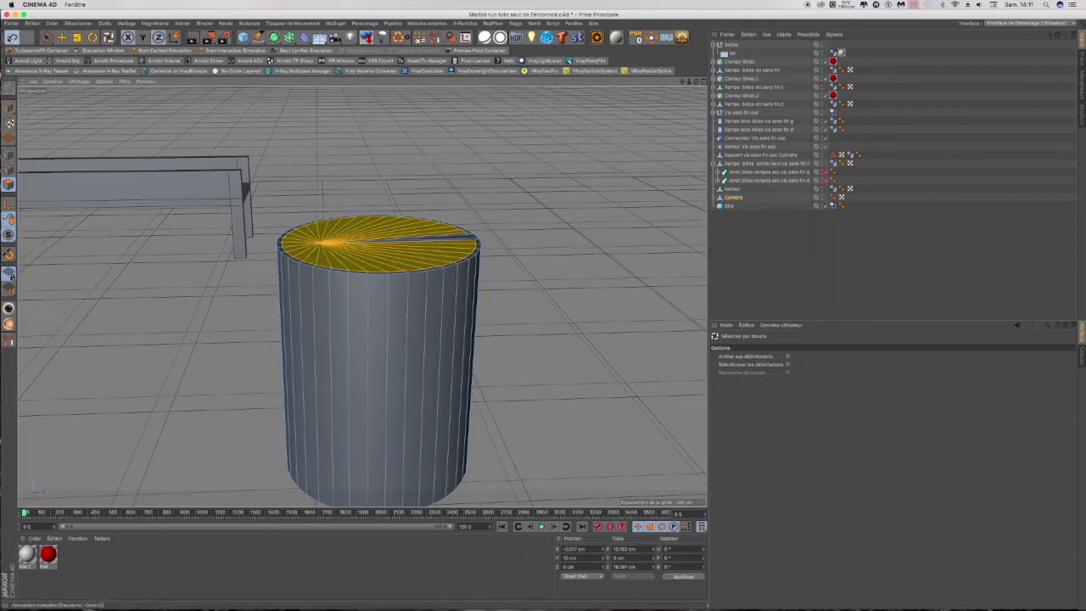
pyautogui.click(11, 37)
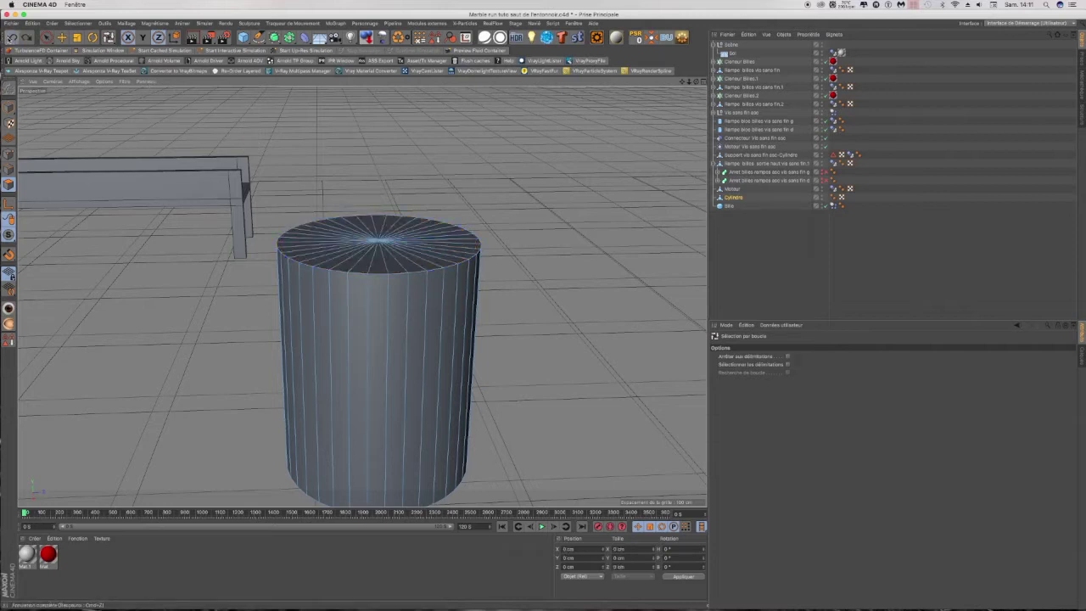
pyautogui.click(27, 38)
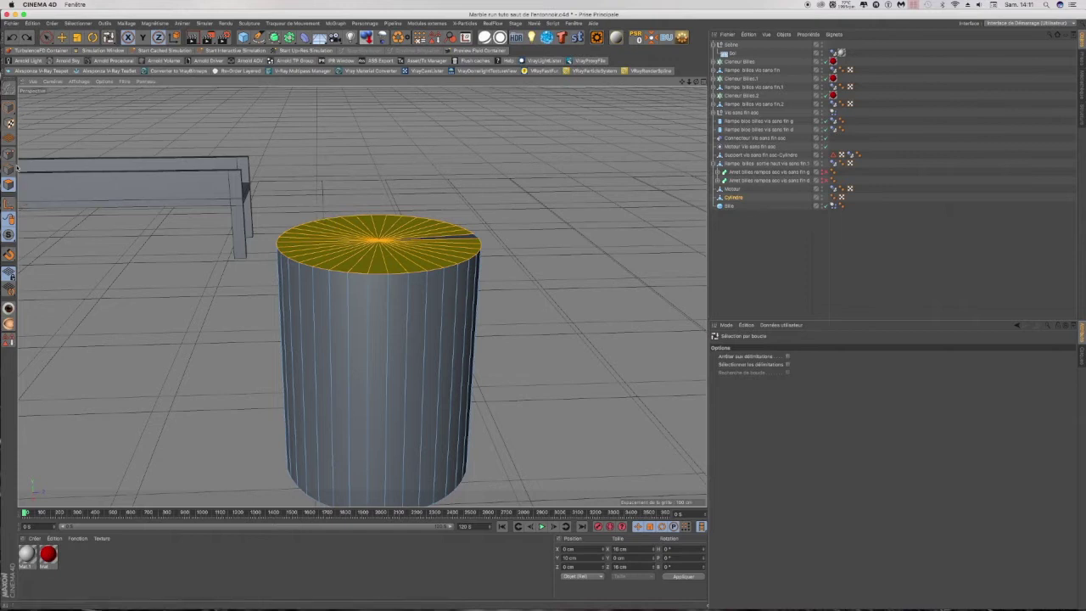
# Step: Add the missing polygon to the top cap selection and inset the whole cap with an inner extrusion of 0.4 cm
pyautogui.click(46, 37)
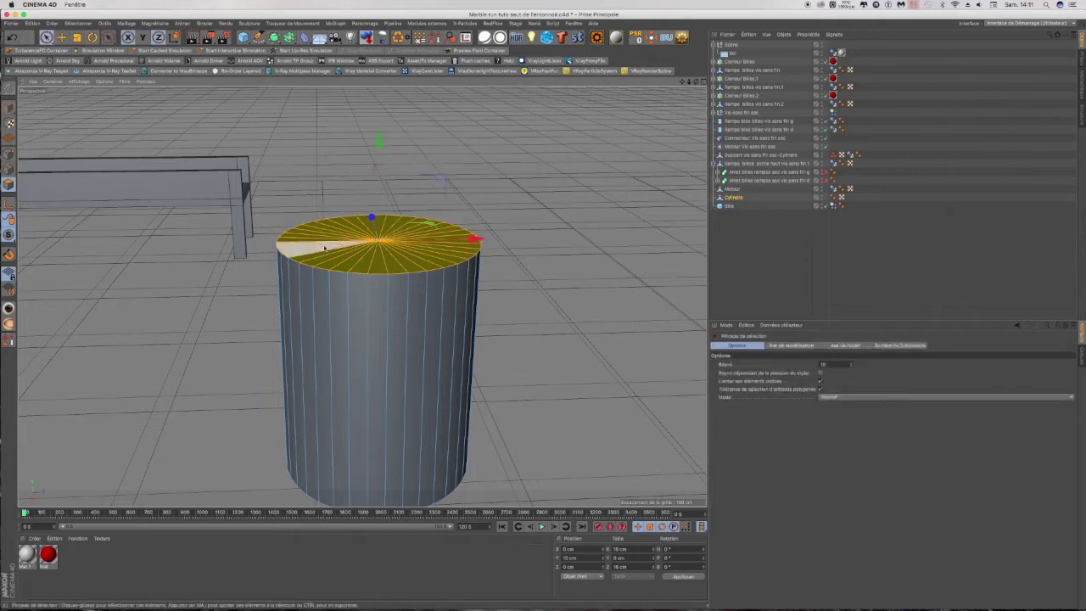
pyautogui.rightClick(219, 304)
pyautogui.click(183, 295)
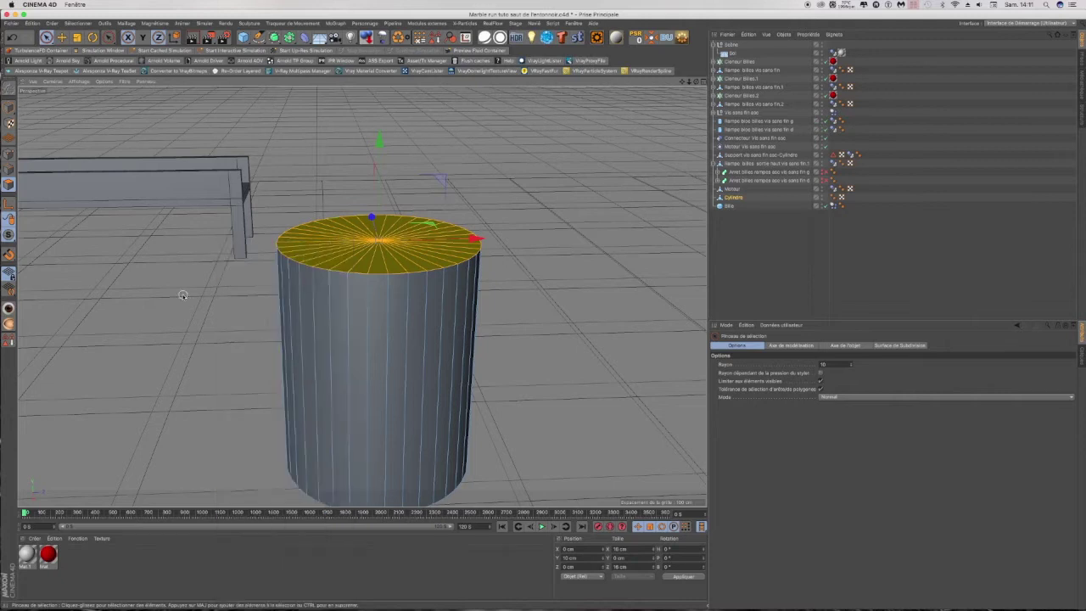
pyautogui.rightClick(208, 331)
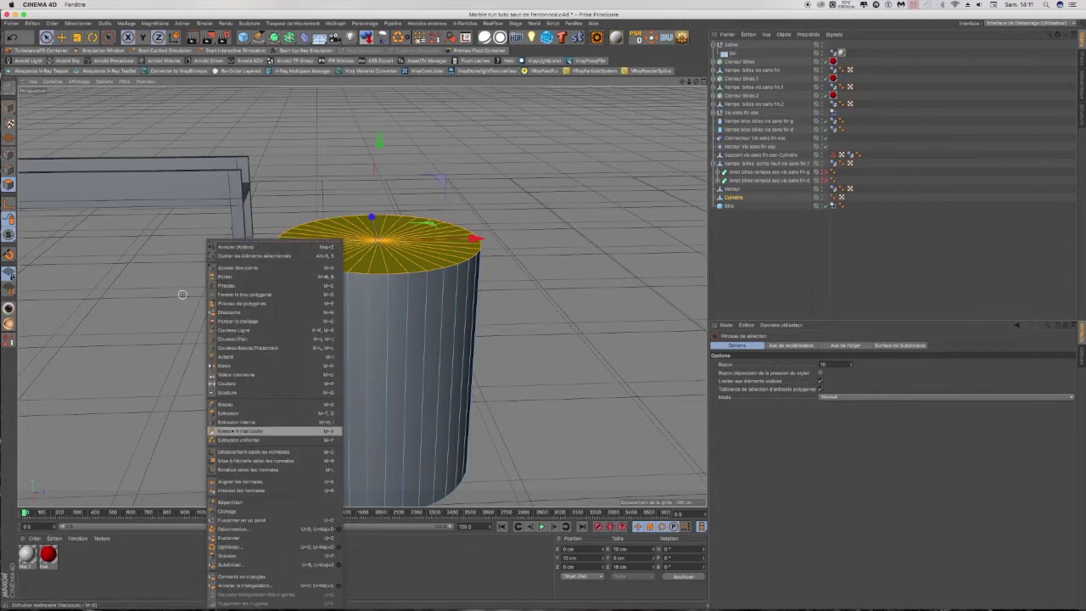
pyautogui.click(254, 429)
pyautogui.moveTo(219, 390); pyautogui.dragTo(322, 412)
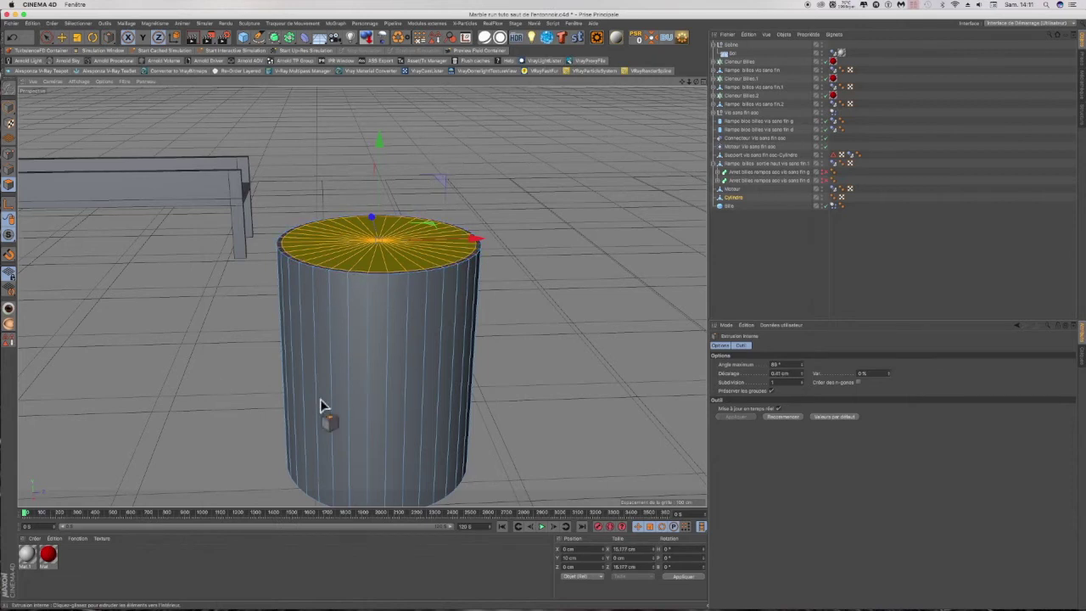
pyautogui.click(779, 374)
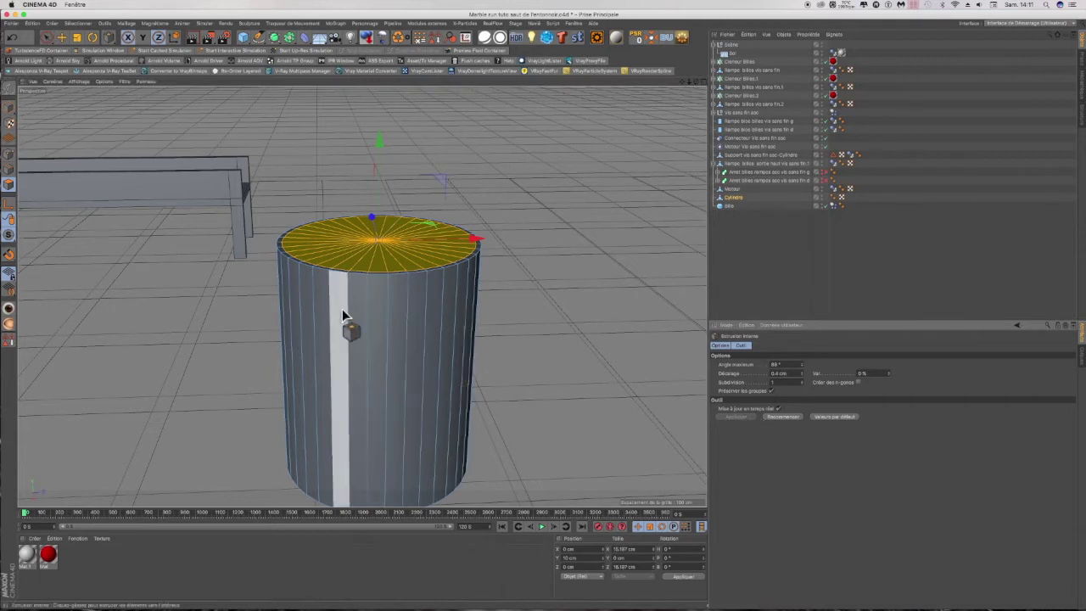
# Step: Loop-select the narrow polygon ring around the top cap and extrude it 1,5 cm to form a raised rim
pyautogui.press('u')
pyautogui.press('l')
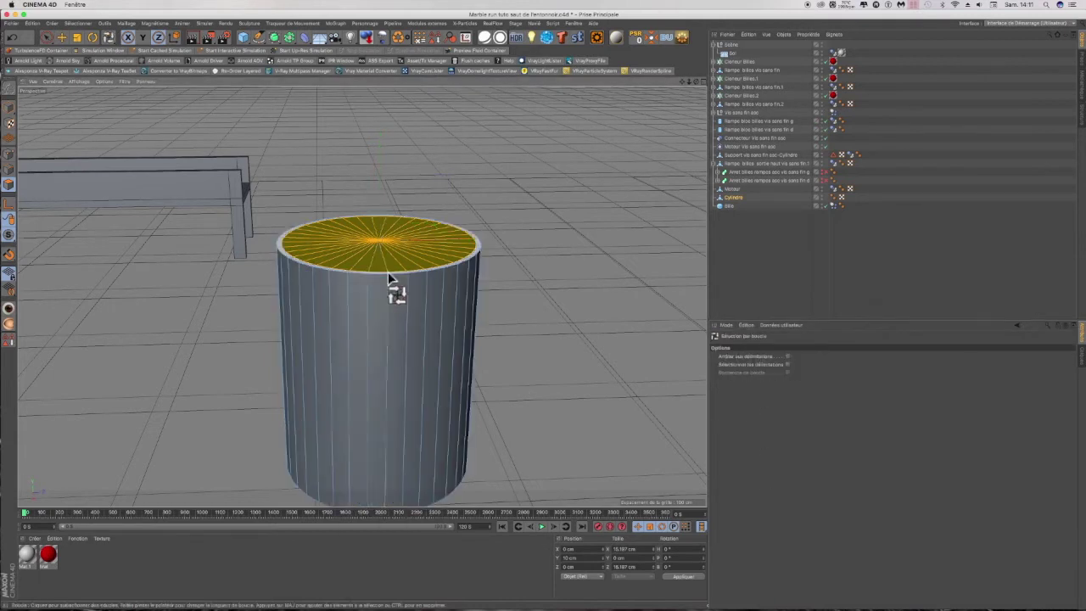
pyautogui.click(388, 272)
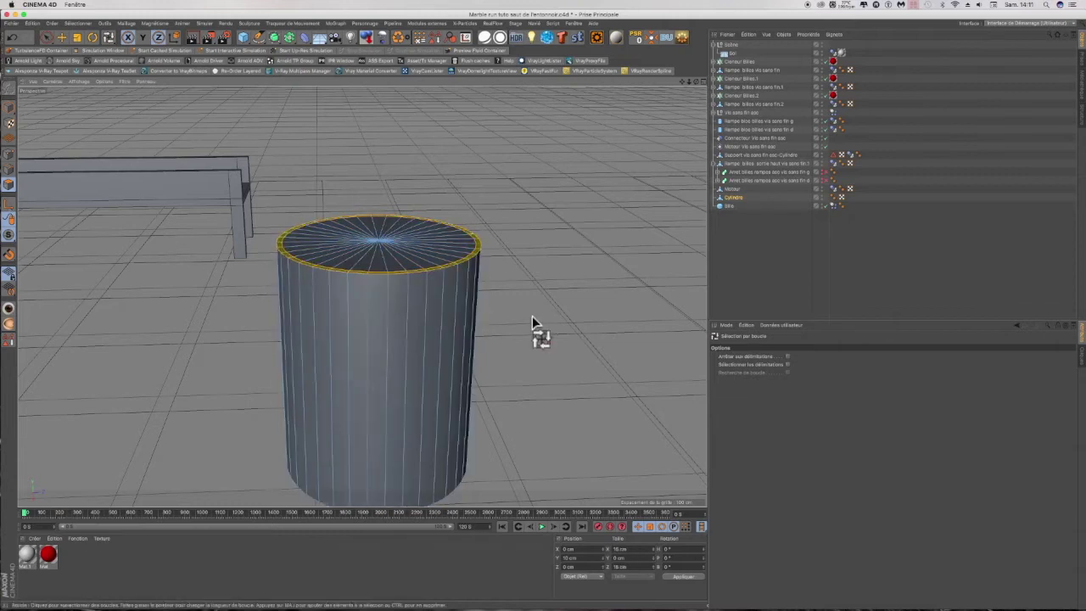
pyautogui.press('m')
pyautogui.press('s')
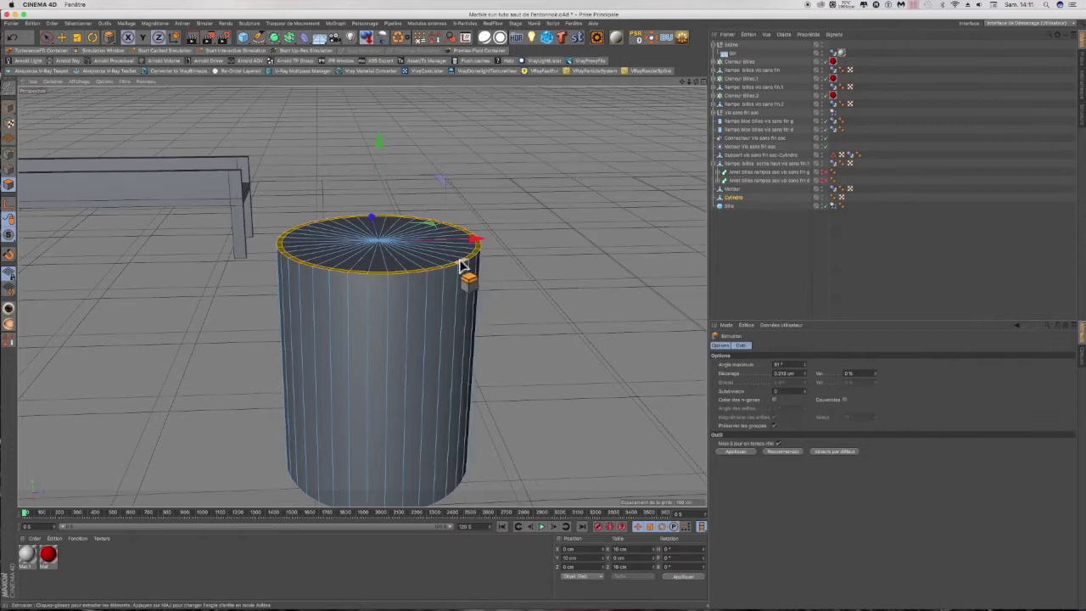
pyautogui.moveTo(495, 286); pyautogui.dragTo(529, 287)
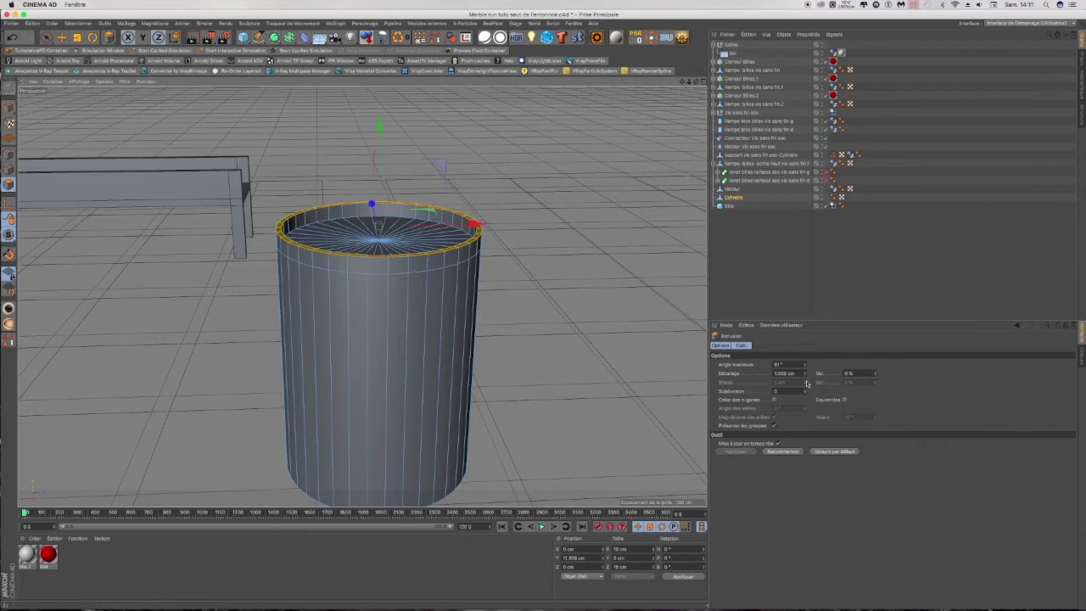
pyautogui.moveTo(799, 374); pyautogui.dragTo(742, 366)
pyautogui.write('1')
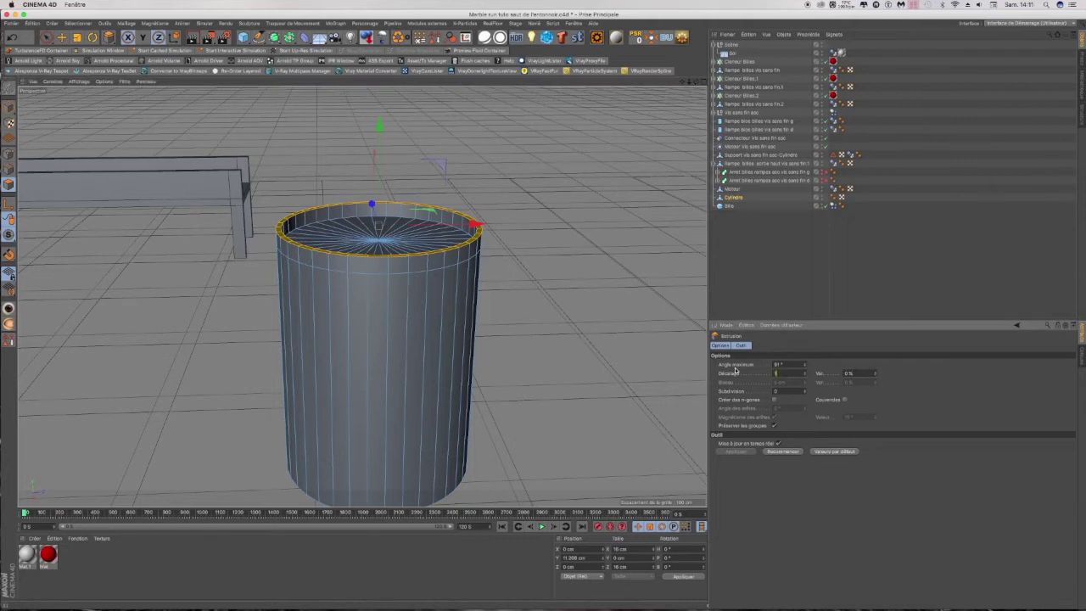
pyautogui.write(',5')
pyautogui.press('Return')
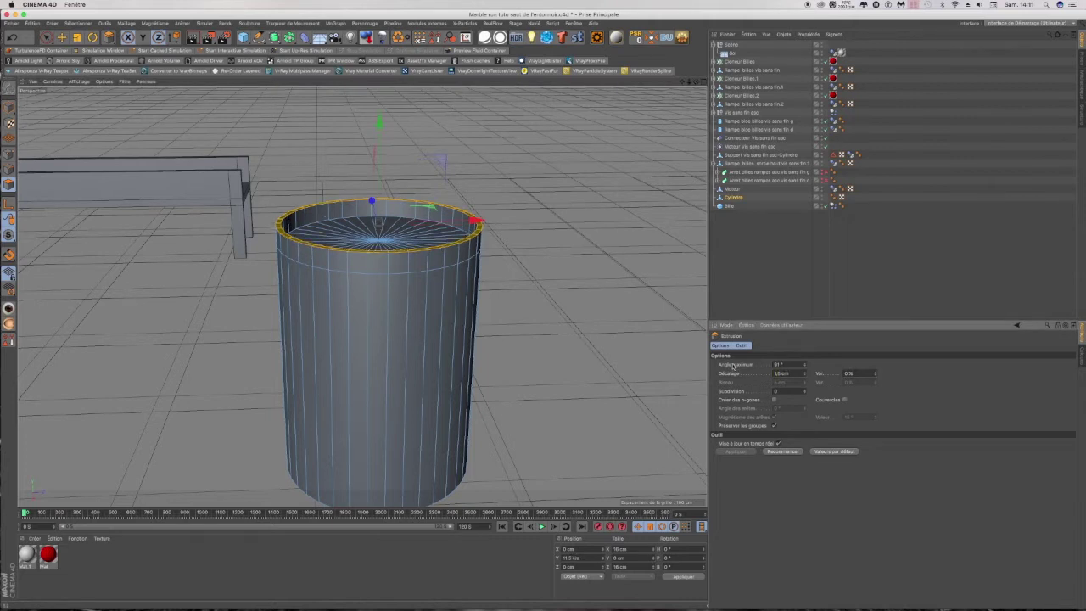
# Step: Switch to edge editing and select the edge loop around the cylinder's bottom with loop selection
pyautogui.scroll(-3, 417, 336)
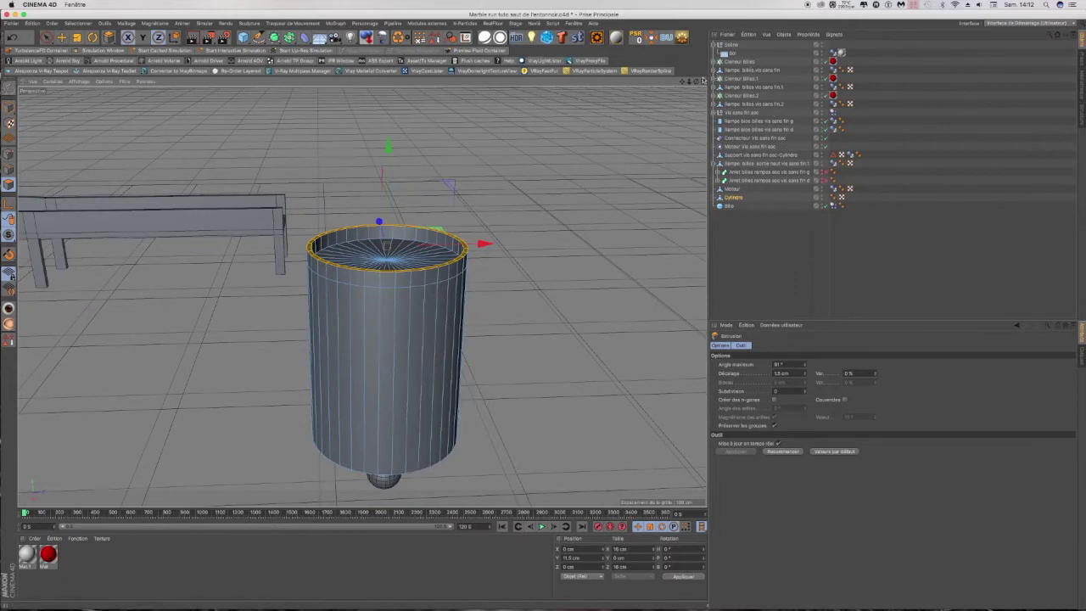
pyautogui.moveTo(697, 82); pyautogui.dragTo(690, 57)
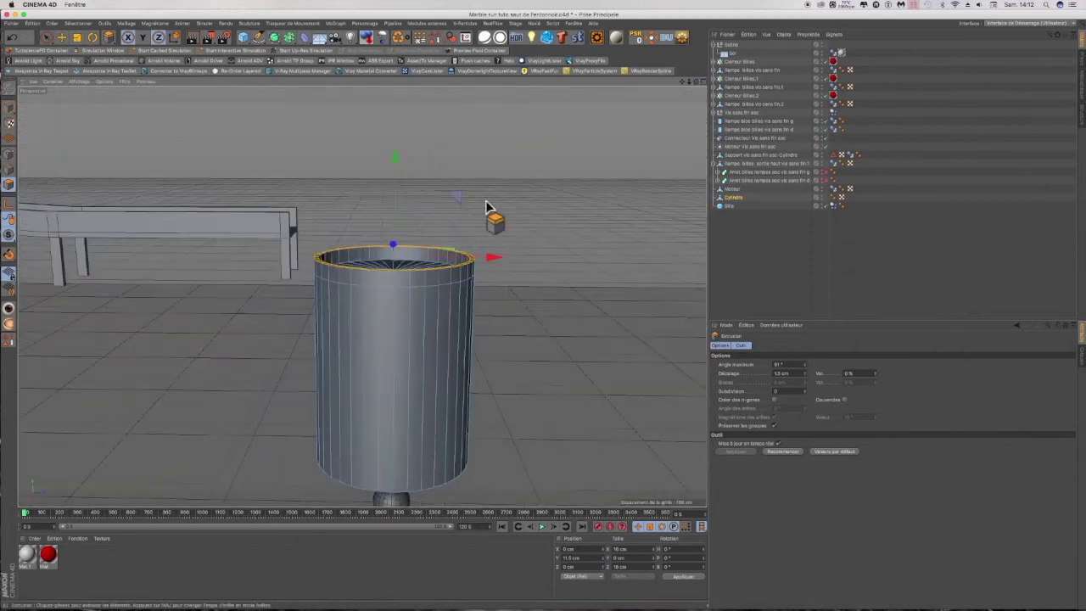
pyautogui.scroll(-3, 485, 200)
pyautogui.click(8, 169)
pyautogui.click(77, 23)
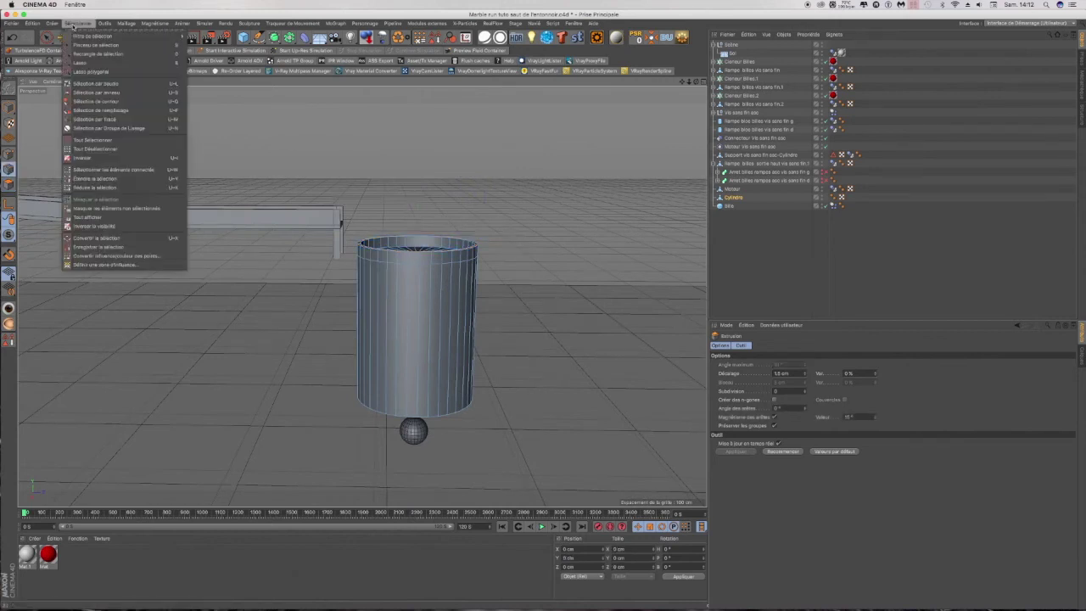
pyautogui.click(87, 84)
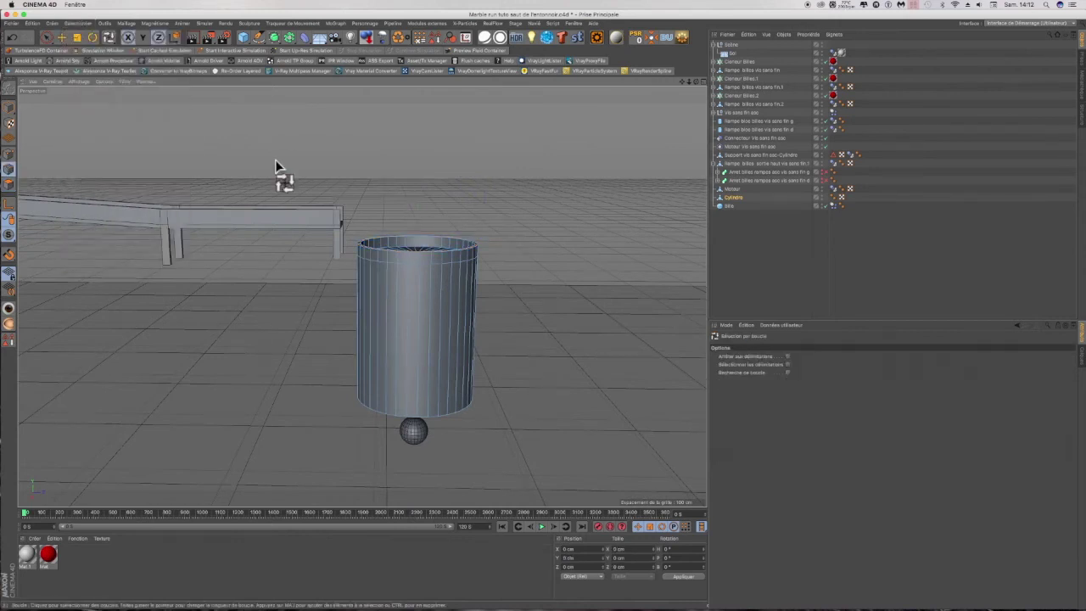
pyautogui.click(412, 419)
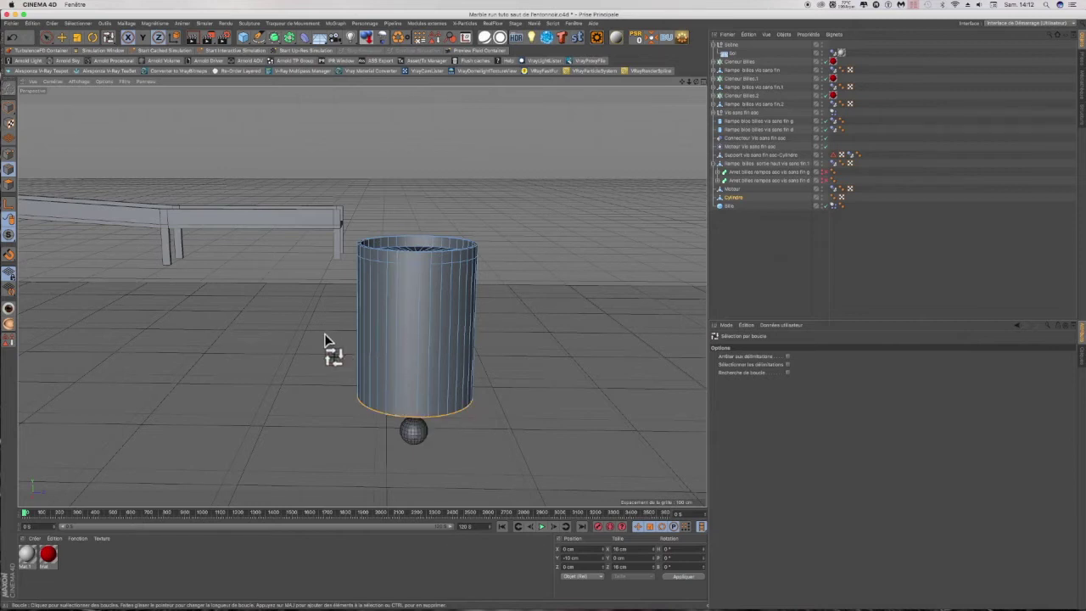
# Step: Cut a horizontal loop around the cylinder wall just below the cap at about 11 % offset with the Loop/Path Cut knife
pyautogui.press('k')
pyautogui.press('l')
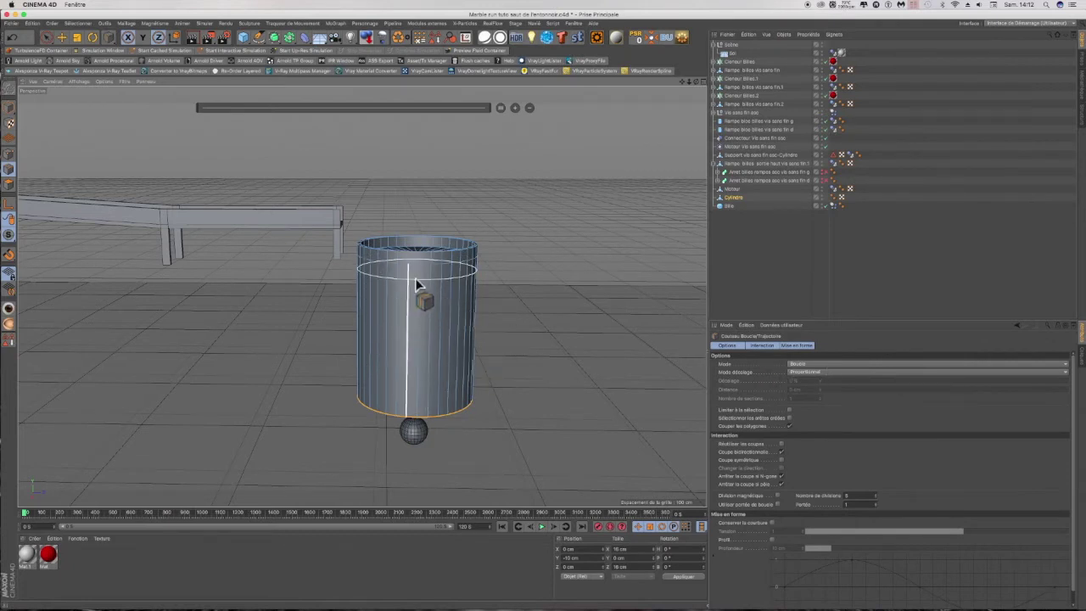
pyautogui.click(701, 82)
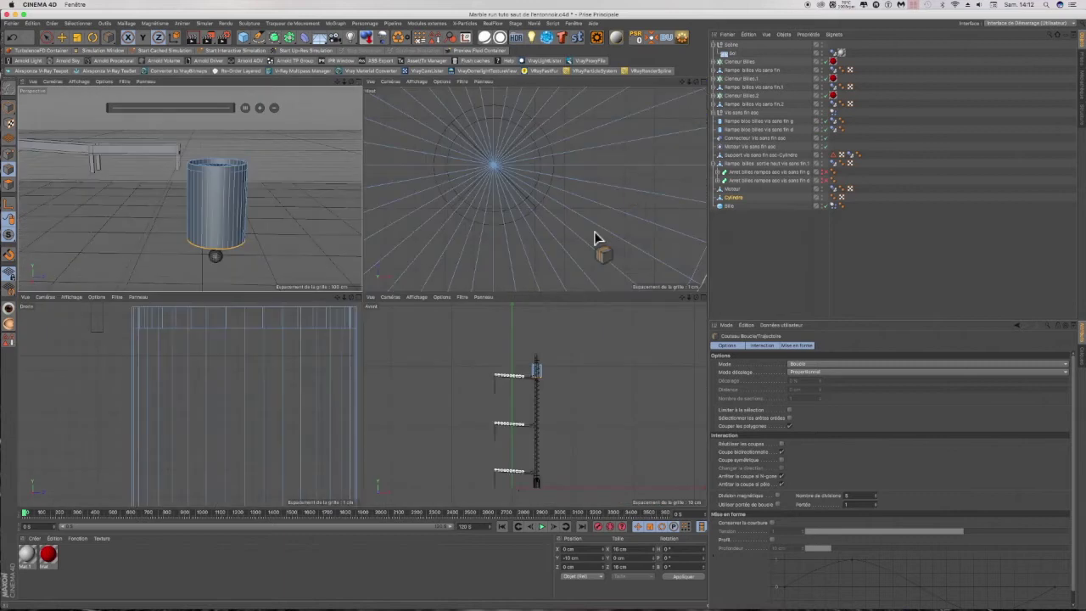
pyautogui.scroll(-4, 128, 339)
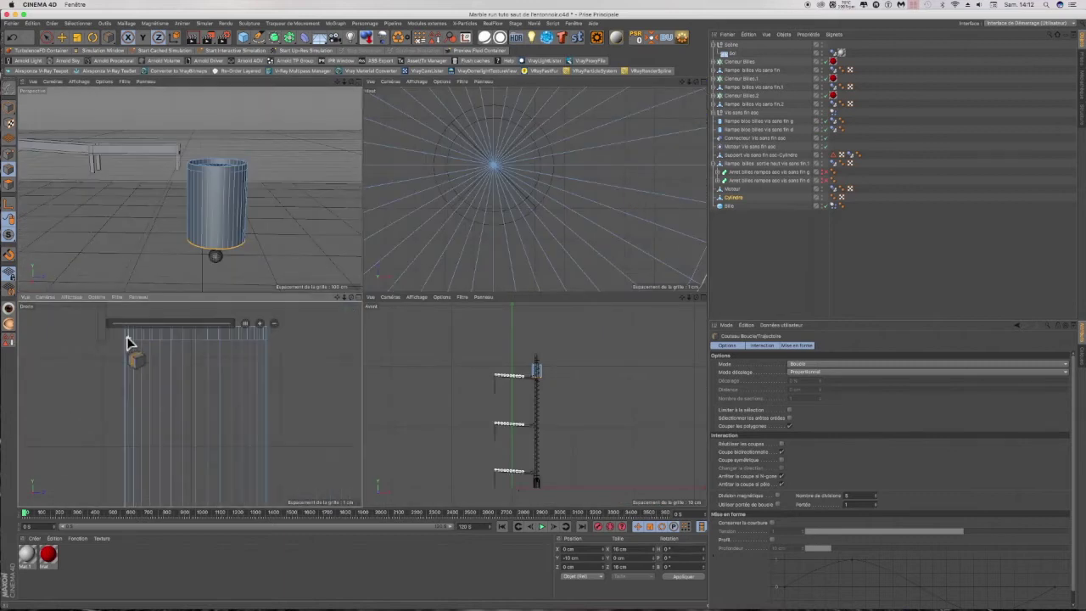
pyautogui.scroll(2, 134, 369)
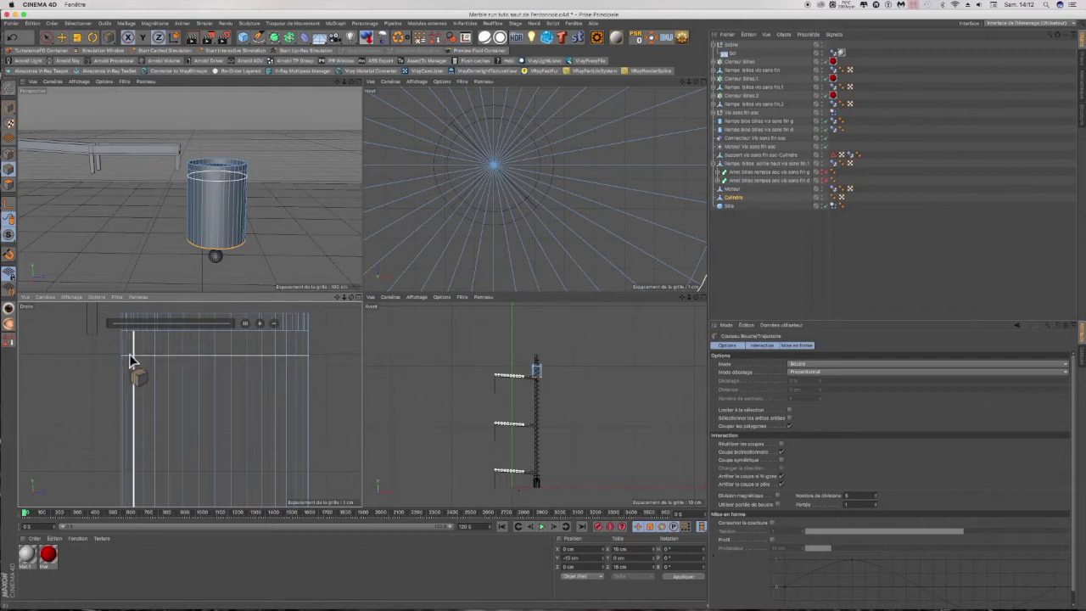
pyautogui.click(132, 359)
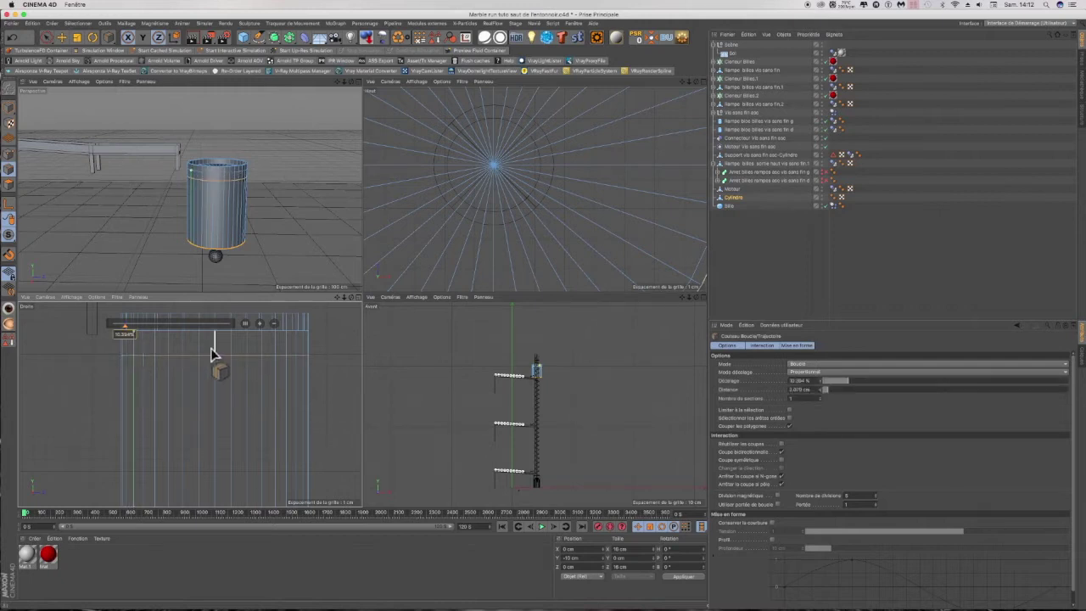
# Step: Try scaling only the cylinder's bottom edge loop down to about 4.2 cm across against the marble in the top view, and undo it
pyautogui.click(356, 82)
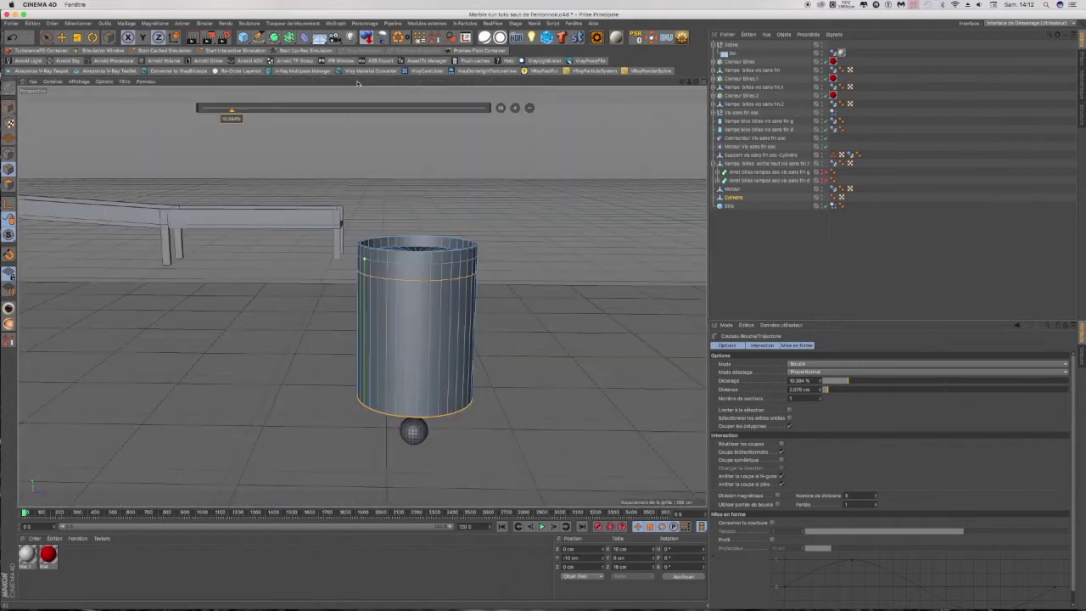
pyautogui.click(704, 81)
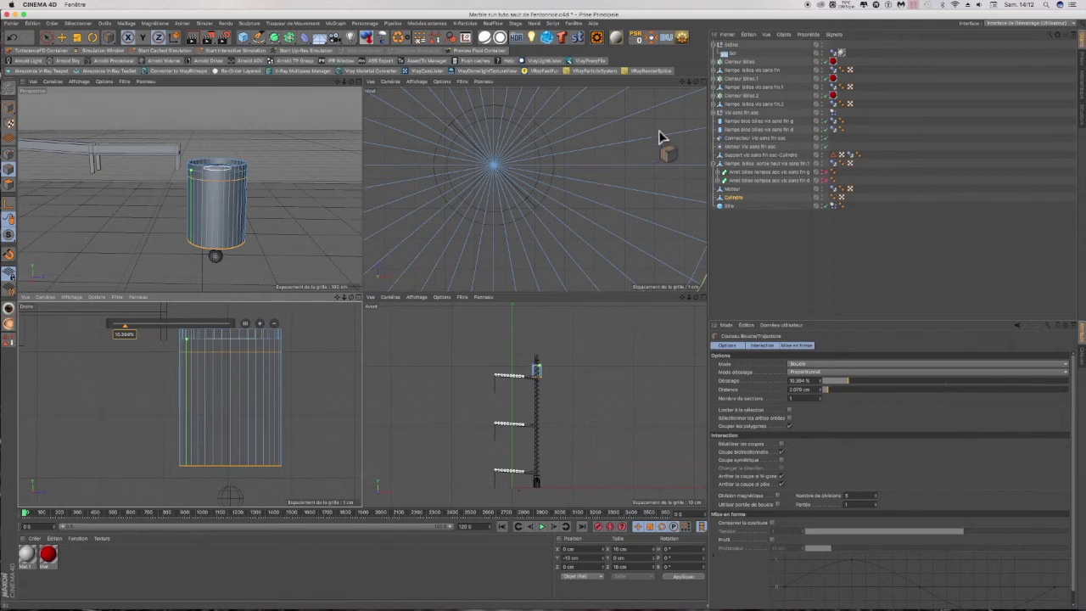
pyautogui.click(703, 82)
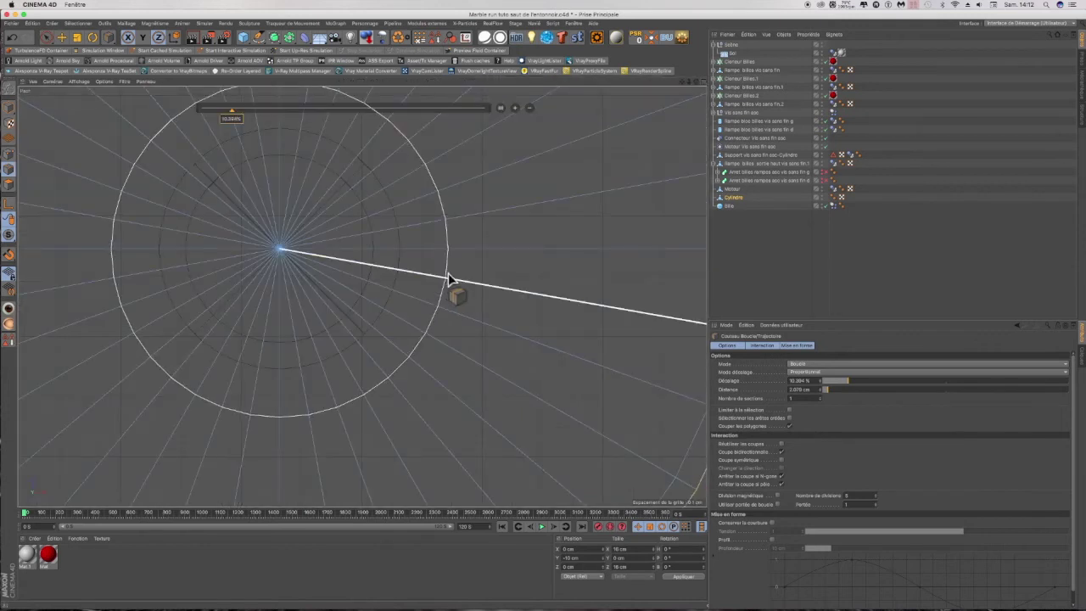
pyautogui.scroll(-4, 449, 277)
pyautogui.scroll(1, 449, 278)
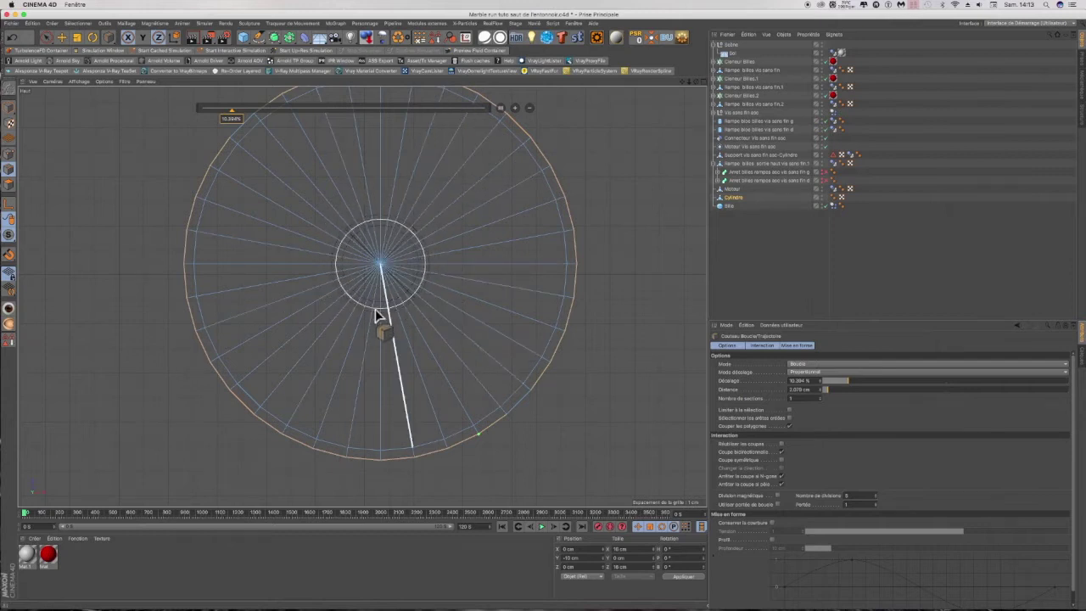
pyautogui.click(332, 266)
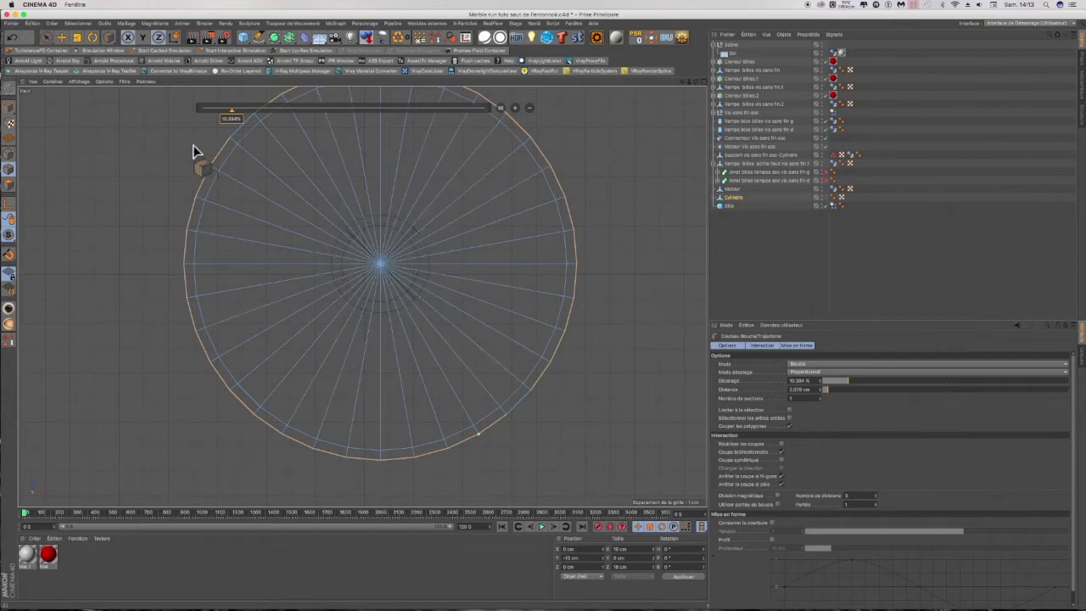
pyautogui.click(76, 37)
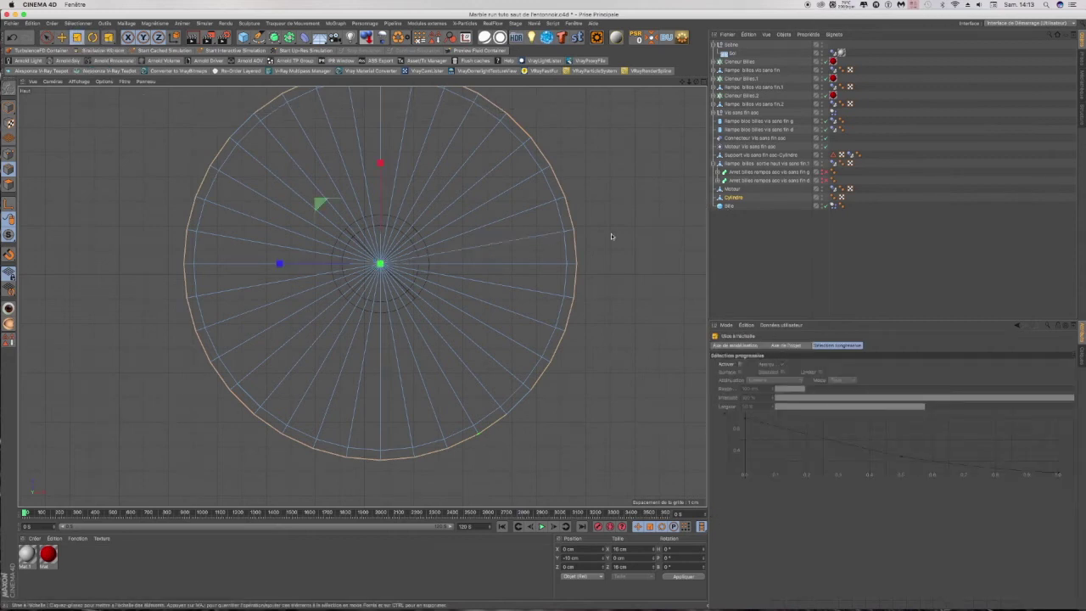
pyautogui.moveTo(543, 229); pyautogui.dragTo(475, 235)
pyautogui.scroll(5, 449, 237)
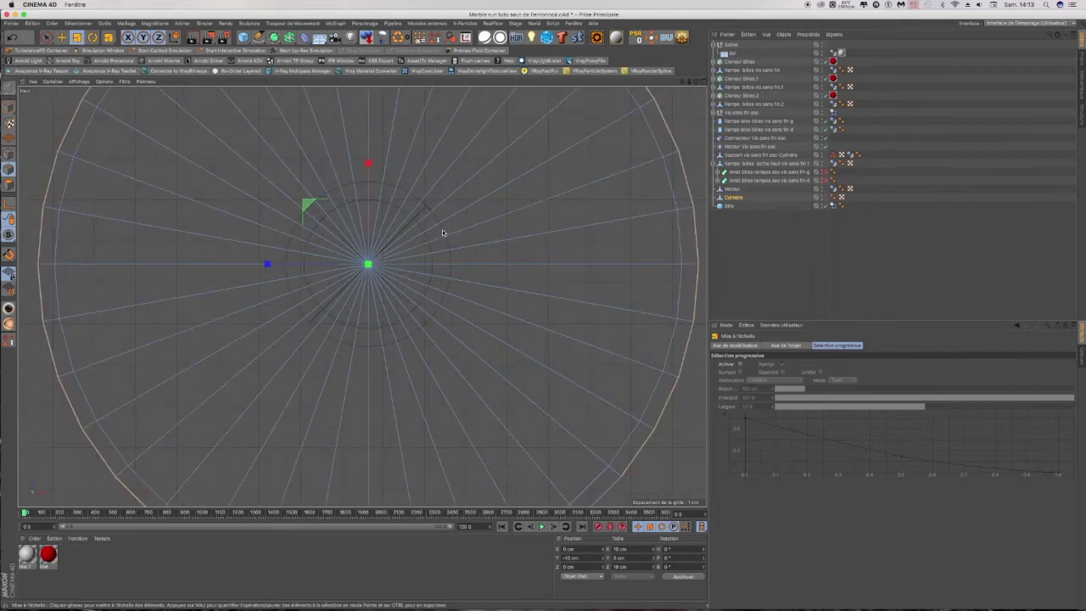
pyautogui.moveTo(551, 316); pyautogui.dragTo(194, 270)
pyautogui.scroll(-4, 538, 279)
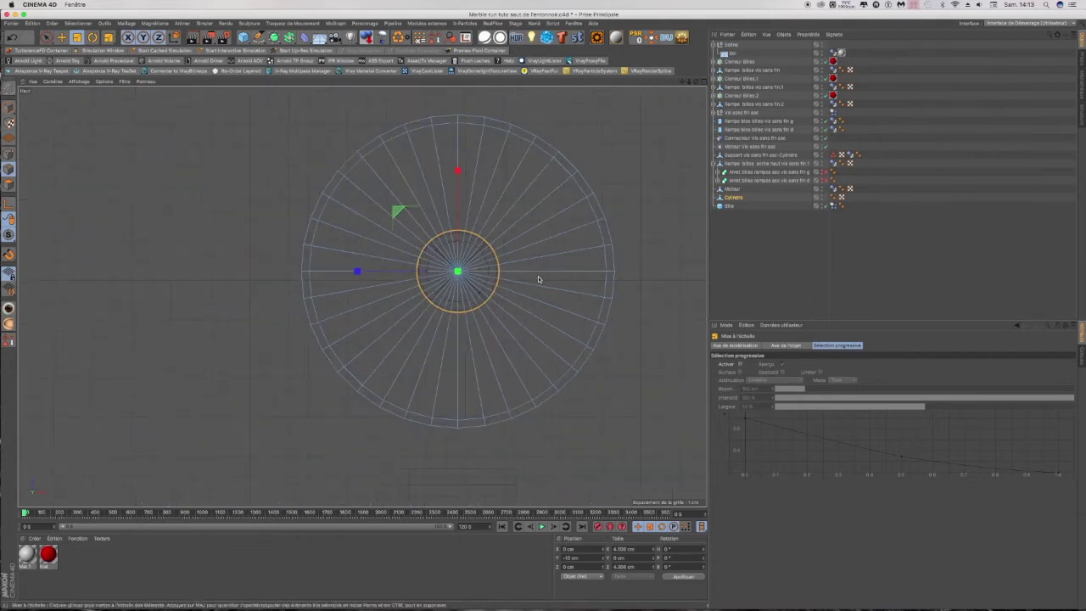
pyautogui.click(696, 81)
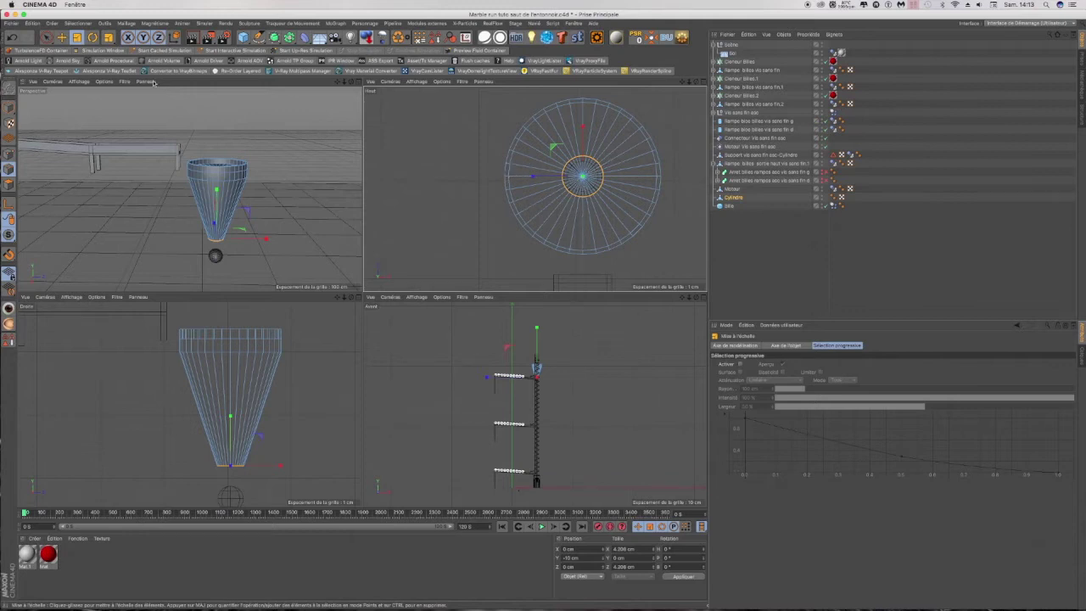
pyautogui.click(12, 36)
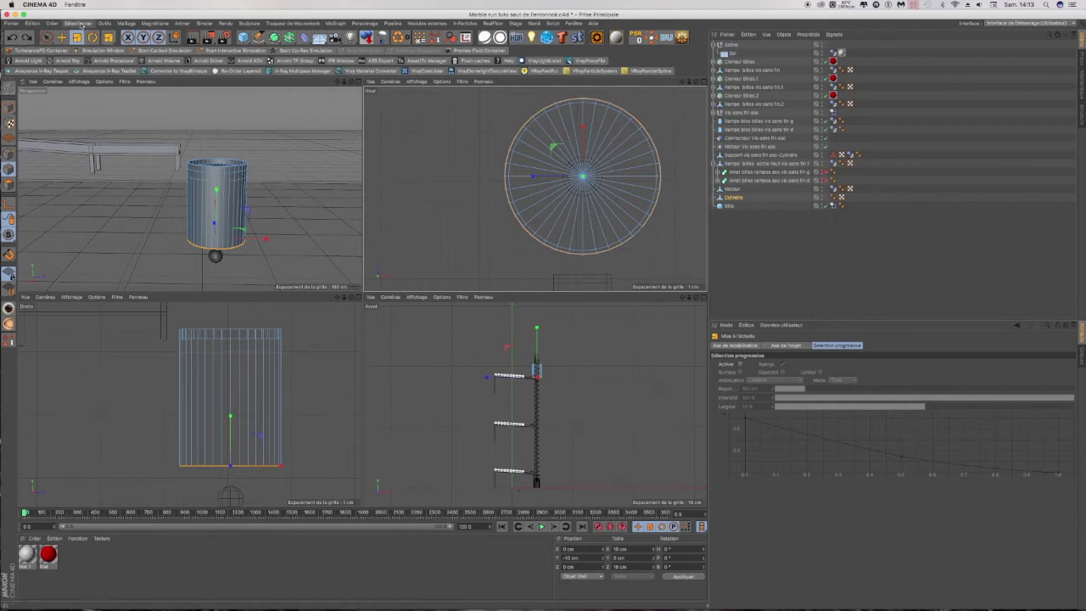
# Step: Add the edge loop cut below the rim to the bottom loop selection using loop selection
pyautogui.click(78, 23)
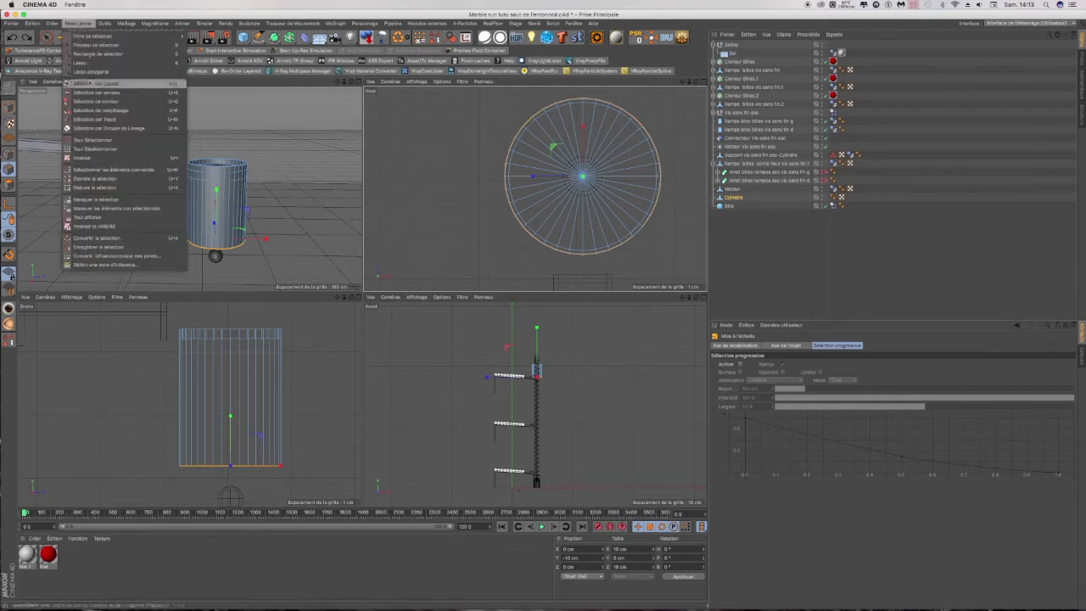
pyautogui.click(85, 83)
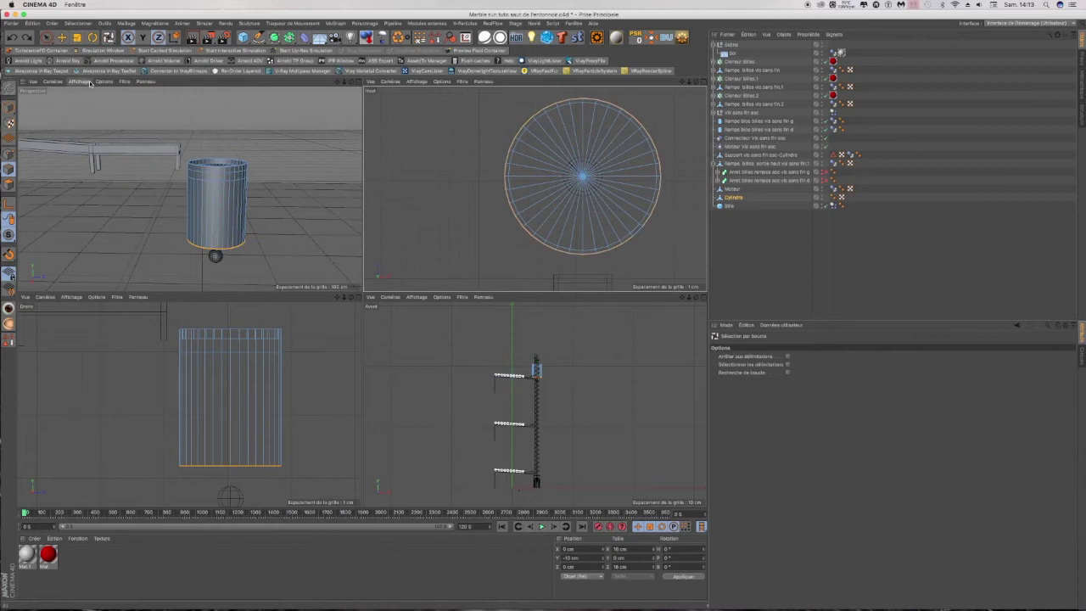
pyautogui.keyDown('shift'); pyautogui.click(210, 180); pyautogui.keyUp('shift')
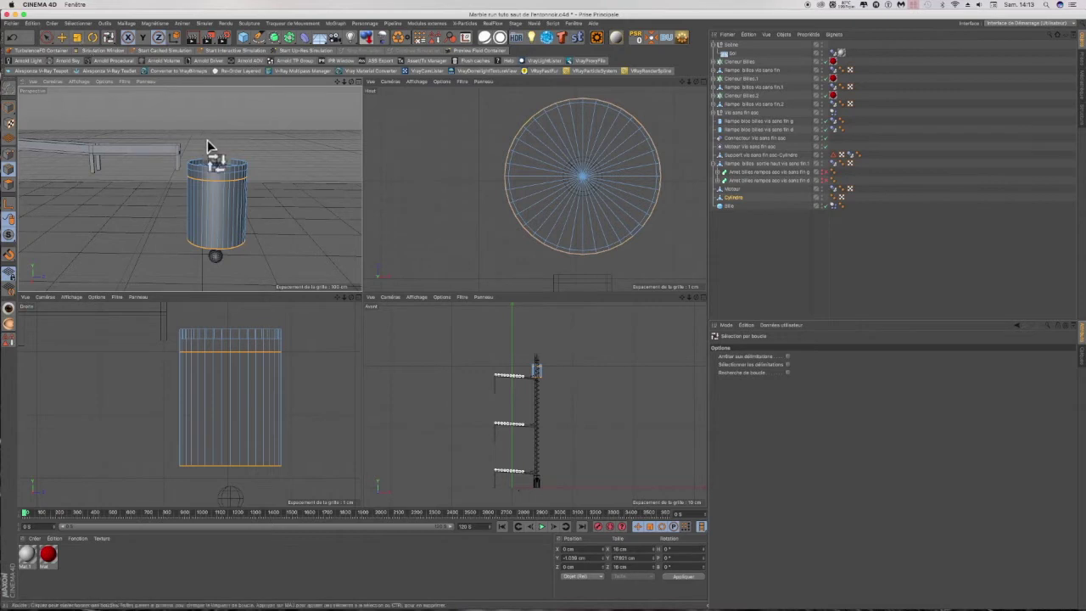
# Step: Scale the two selected edge loops down together to about 4.2 cm in diameter, slightly larger than the marble, in the top view
pyautogui.press('t')
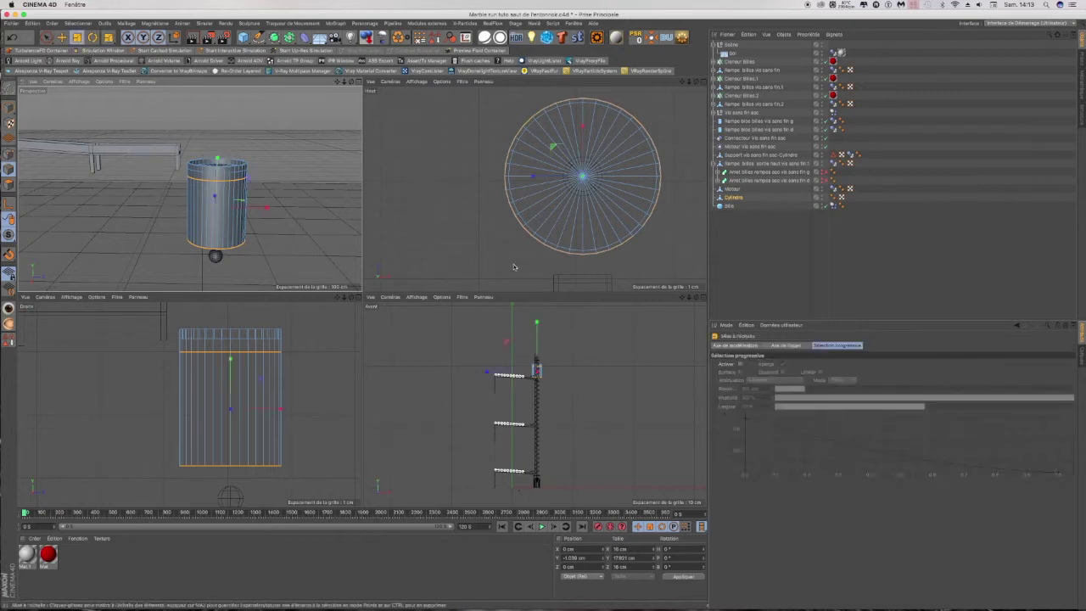
pyautogui.moveTo(512, 266); pyautogui.dragTo(225, 255)
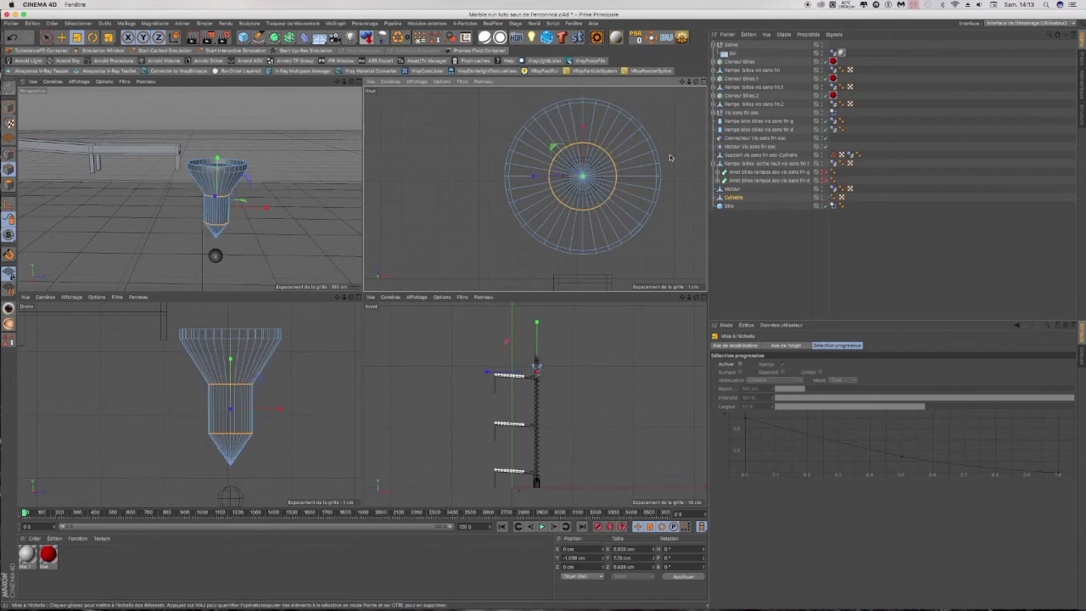
pyautogui.scroll(5, 610, 179)
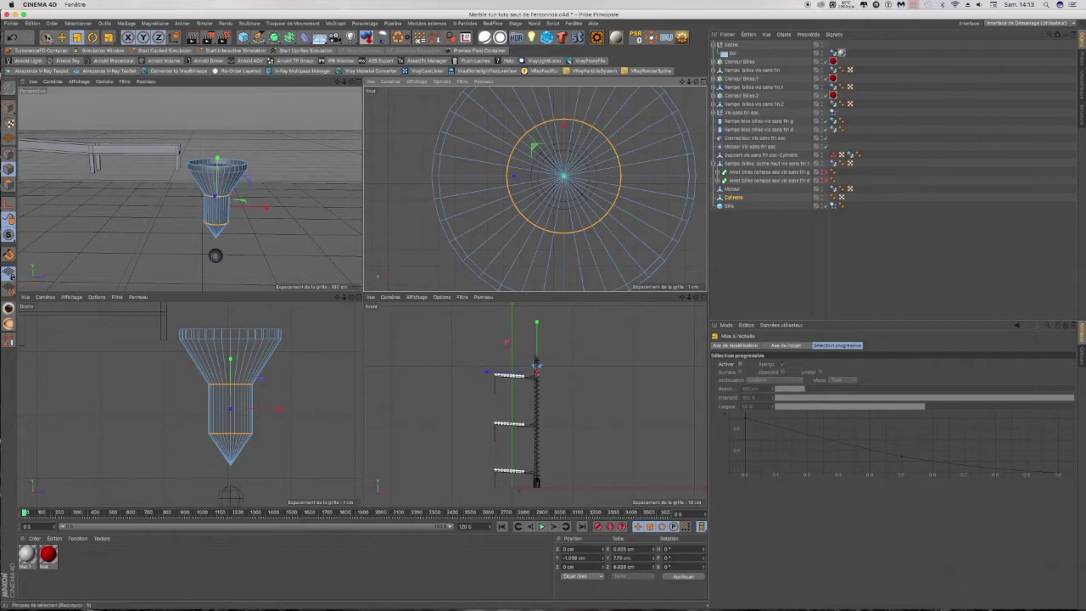
pyautogui.moveTo(423, 118); pyautogui.dragTo(268, 107)
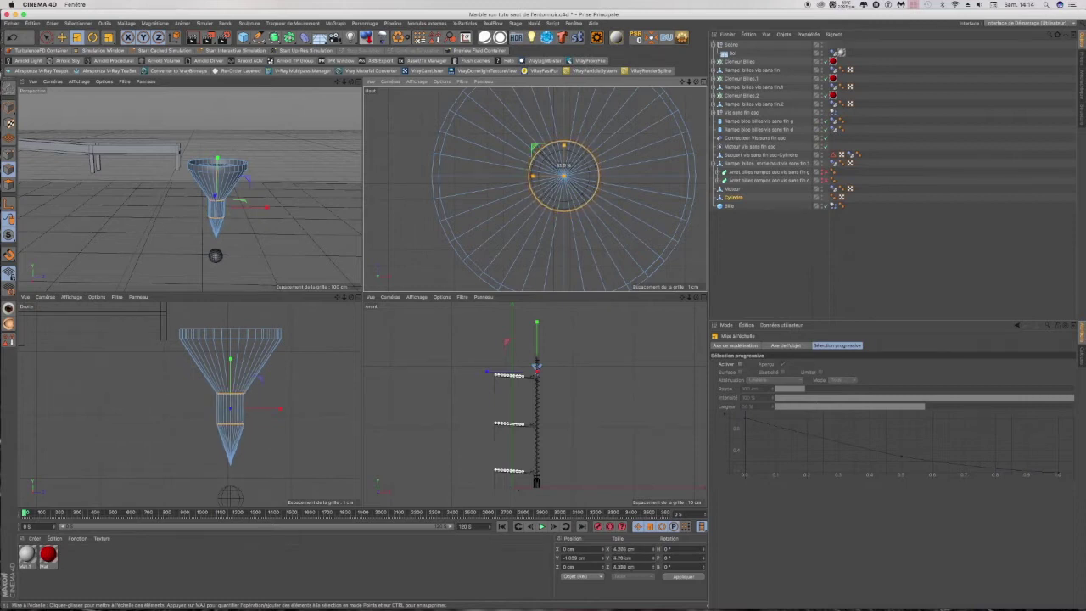
pyautogui.scroll(5, 515, 159)
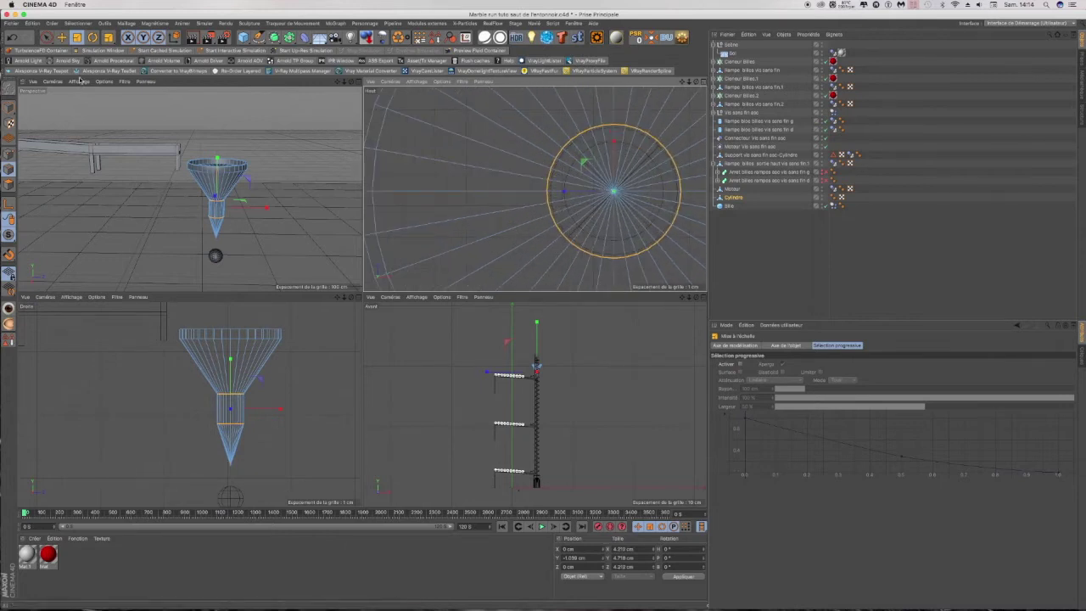
# Step: Switch to point editing and raise the bottom cap's centre point to about Y -3.4 cm, level with the spout's lower edge
pyautogui.click(9, 154)
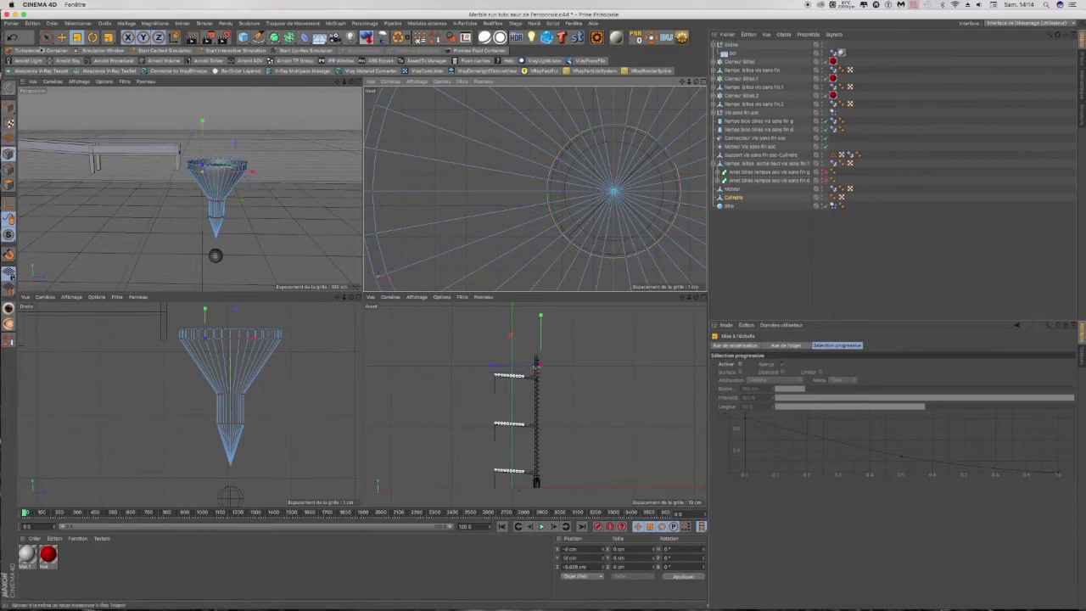
pyautogui.click(46, 38)
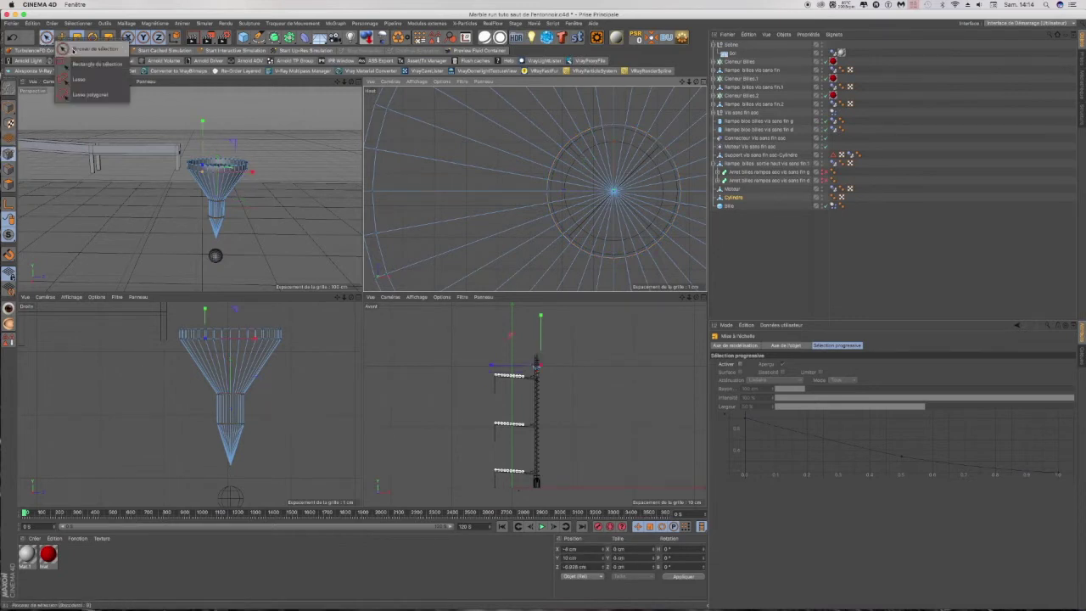
pyautogui.click(61, 48)
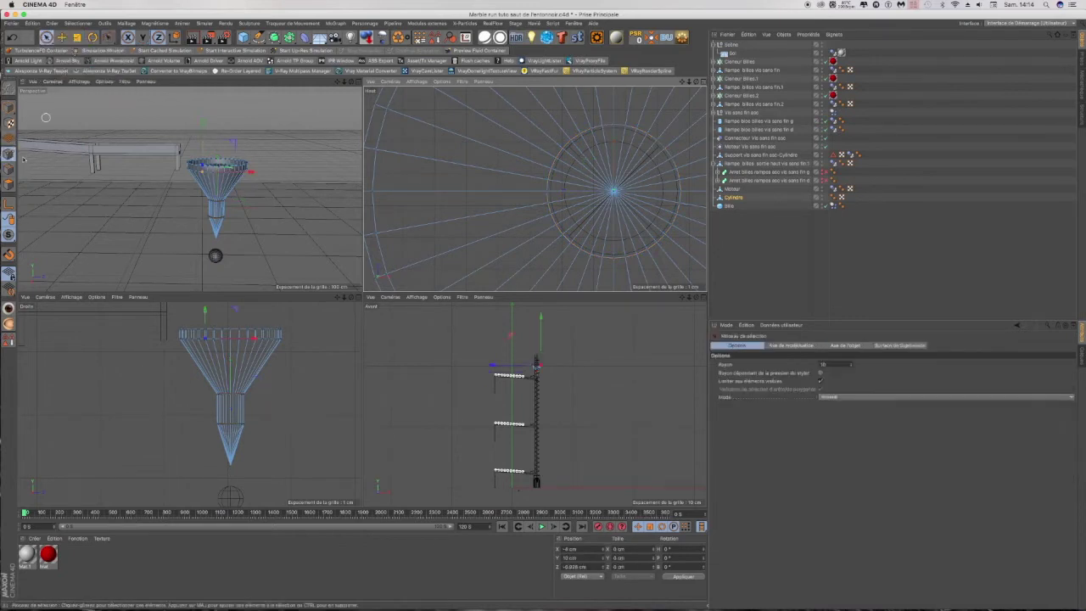
pyautogui.click(224, 469)
pyautogui.click(232, 466)
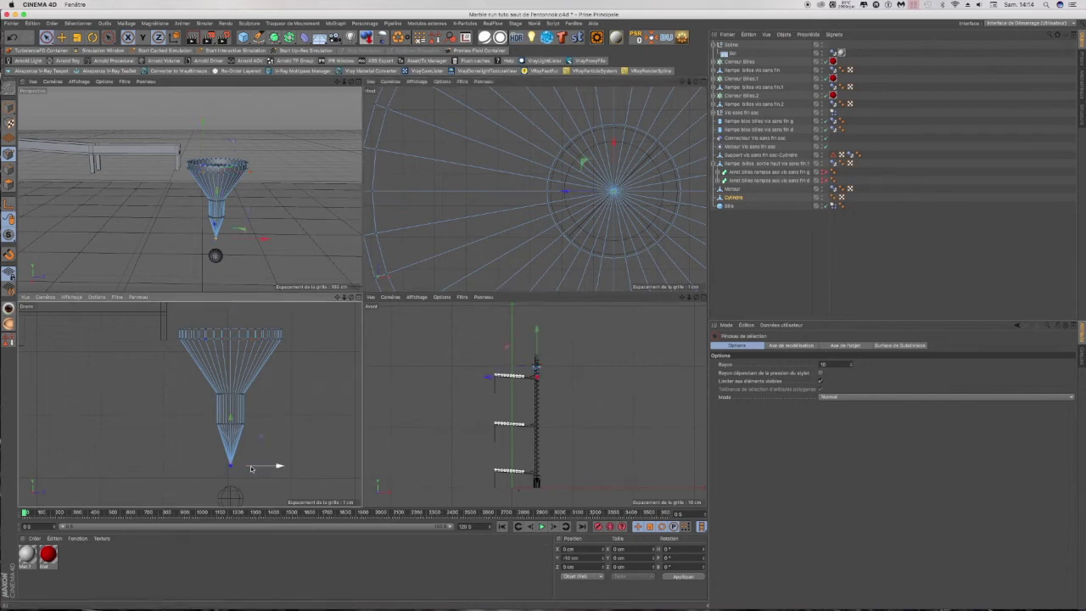
pyautogui.moveTo(230, 419); pyautogui.dragTo(232, 384)
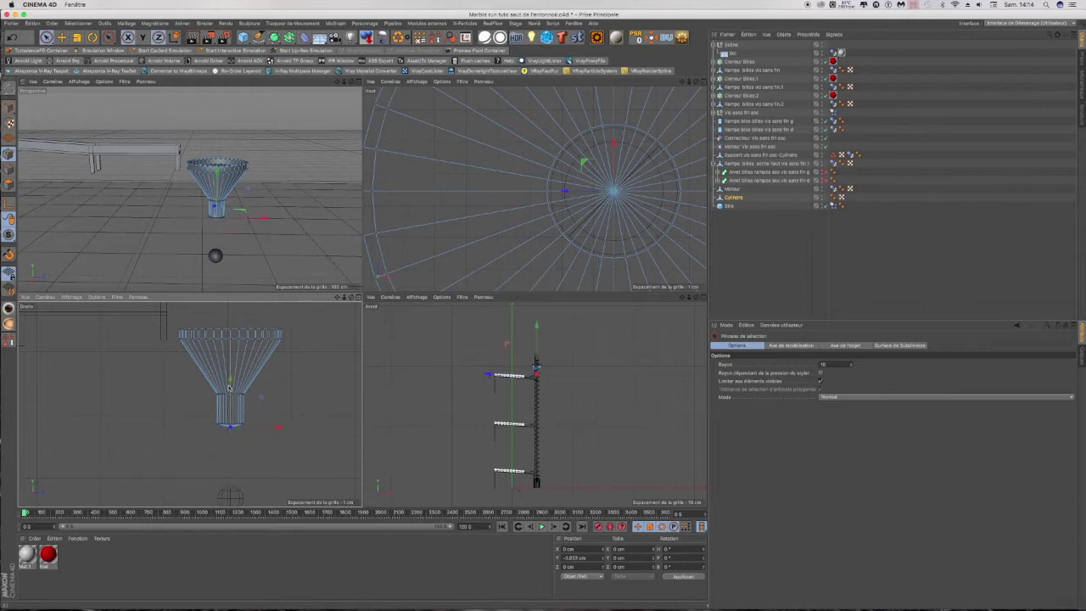
pyautogui.scroll(5, 226, 428)
pyautogui.scroll(6, 226, 428)
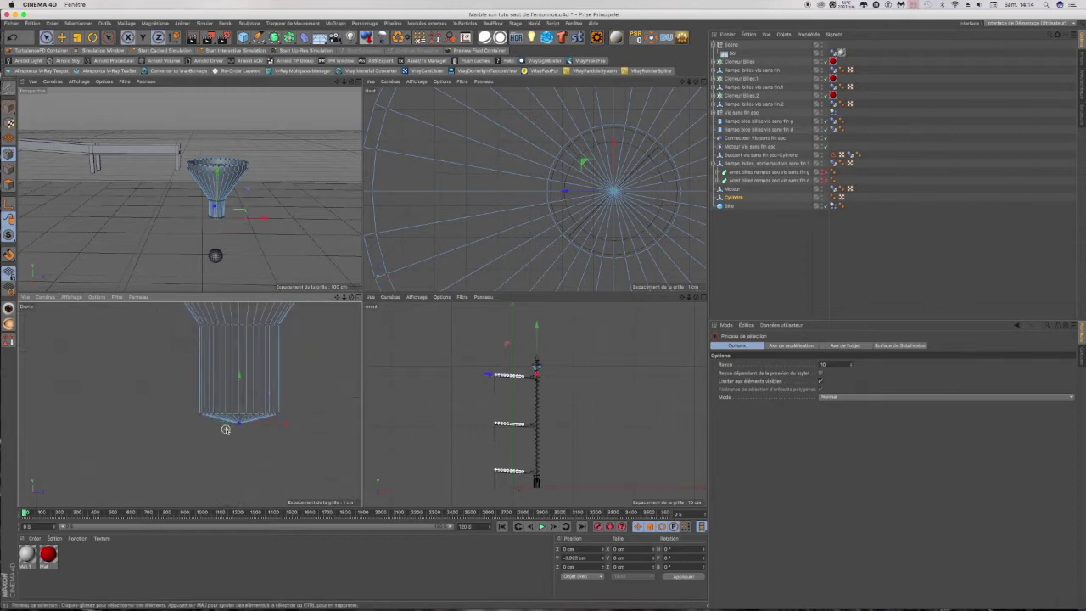
pyautogui.moveTo(250, 373); pyautogui.dragTo(255, 355)
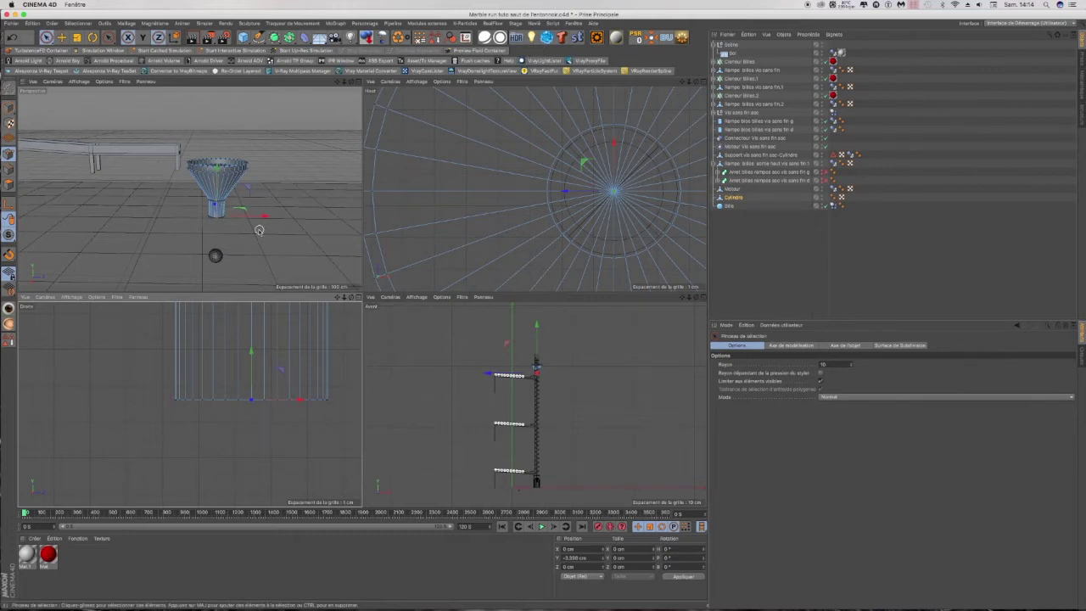
# Step: Switch to edge editing, loop-select the edge ring where the cone meets the spout, and move it up to lengthen the spout
pyautogui.scroll(-3, 226, 435)
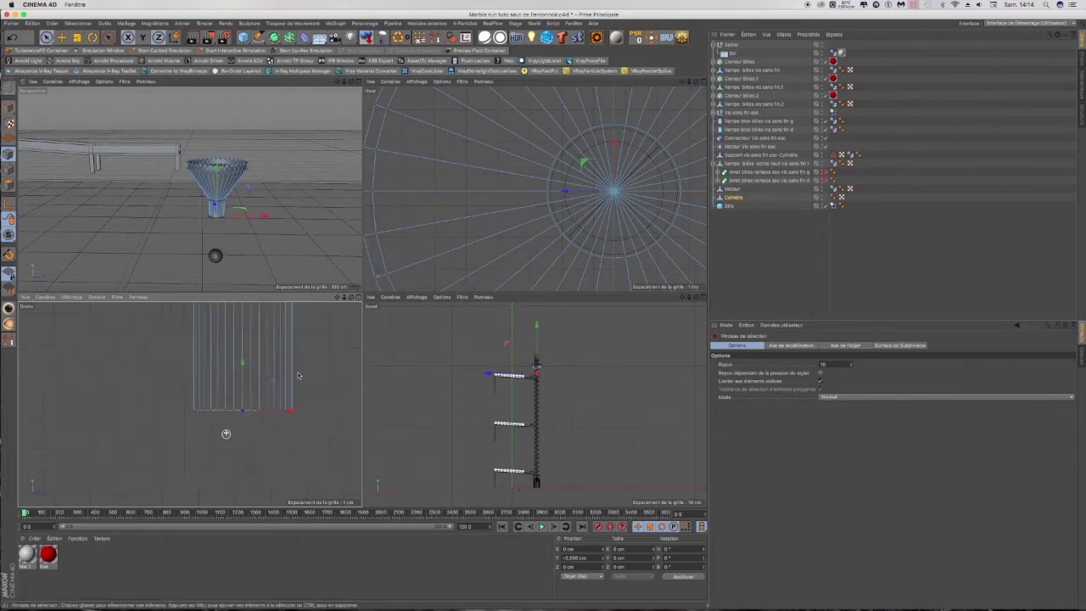
pyautogui.moveTo(337, 298); pyautogui.dragTo(329, 397)
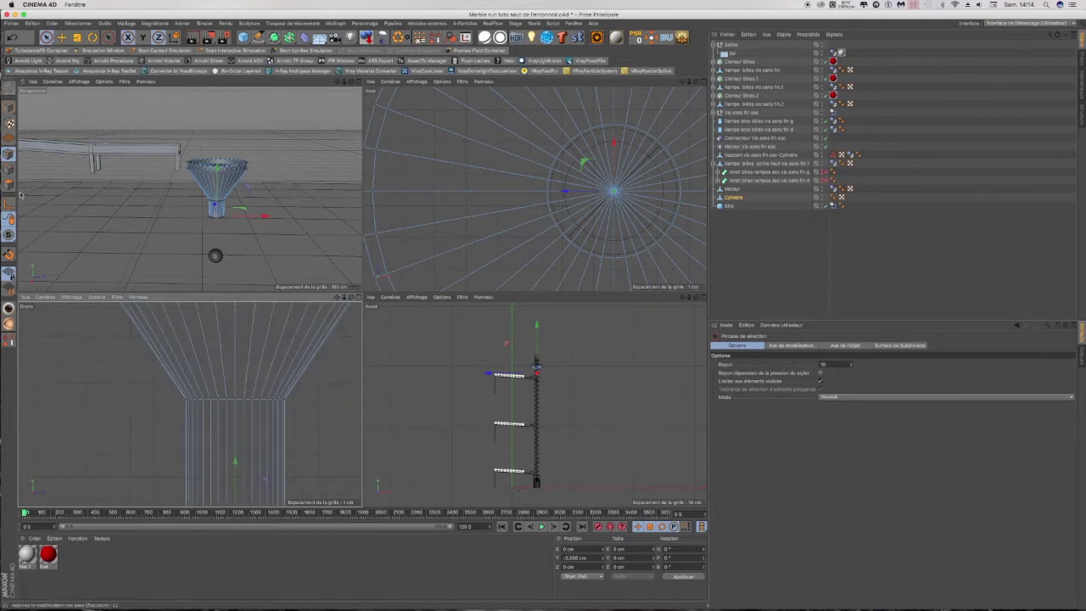
pyautogui.click(10, 171)
pyautogui.scroll(-3, 306, 415)
pyautogui.click(168, 427)
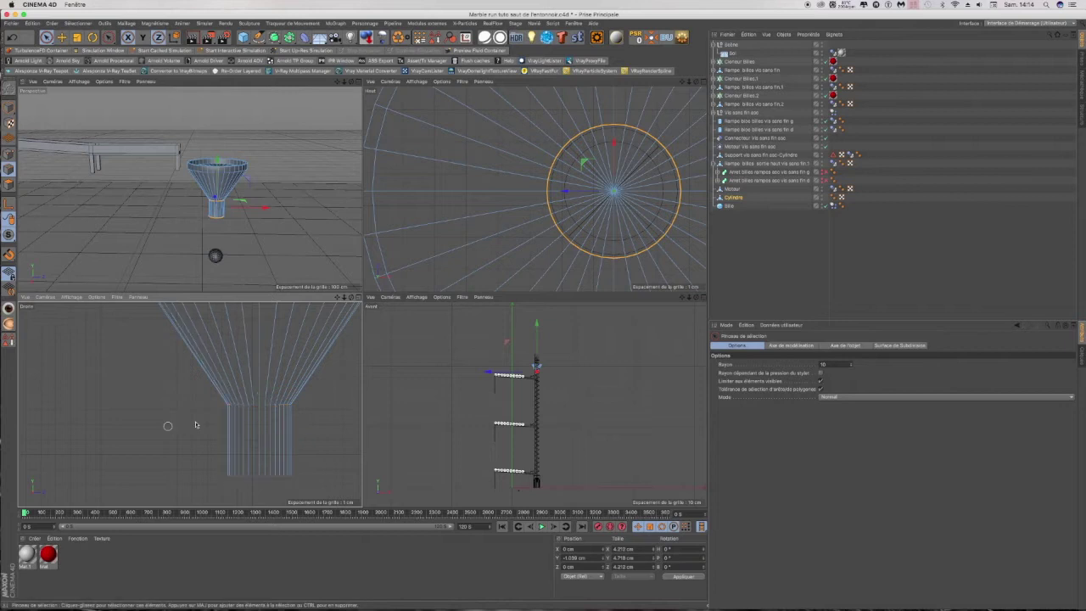
pyautogui.press('u')
pyautogui.press('l')
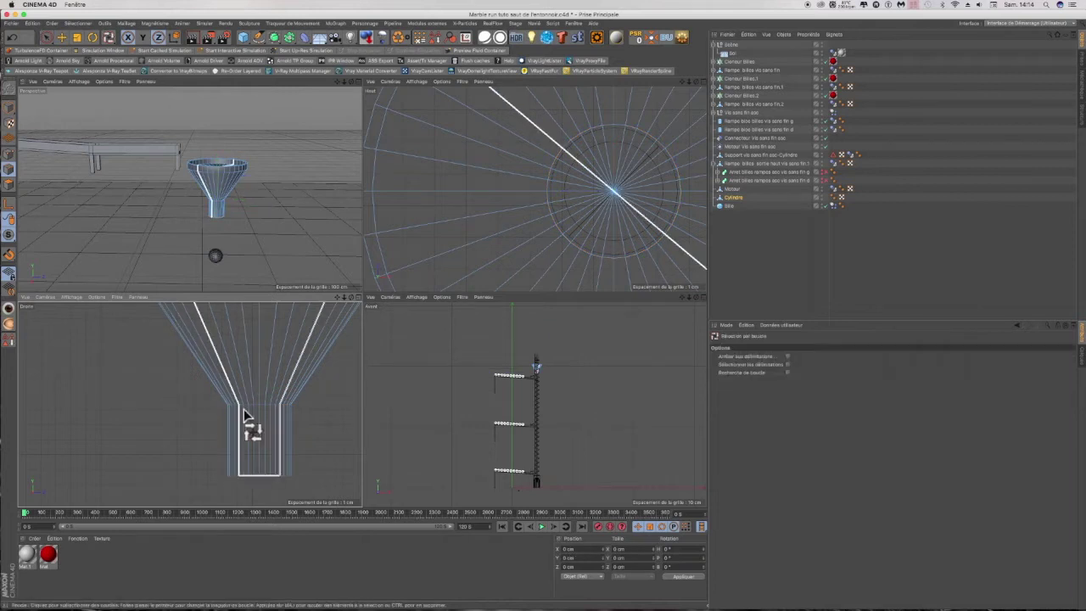
pyautogui.click(251, 404)
pyautogui.scroll(-3, 187, 442)
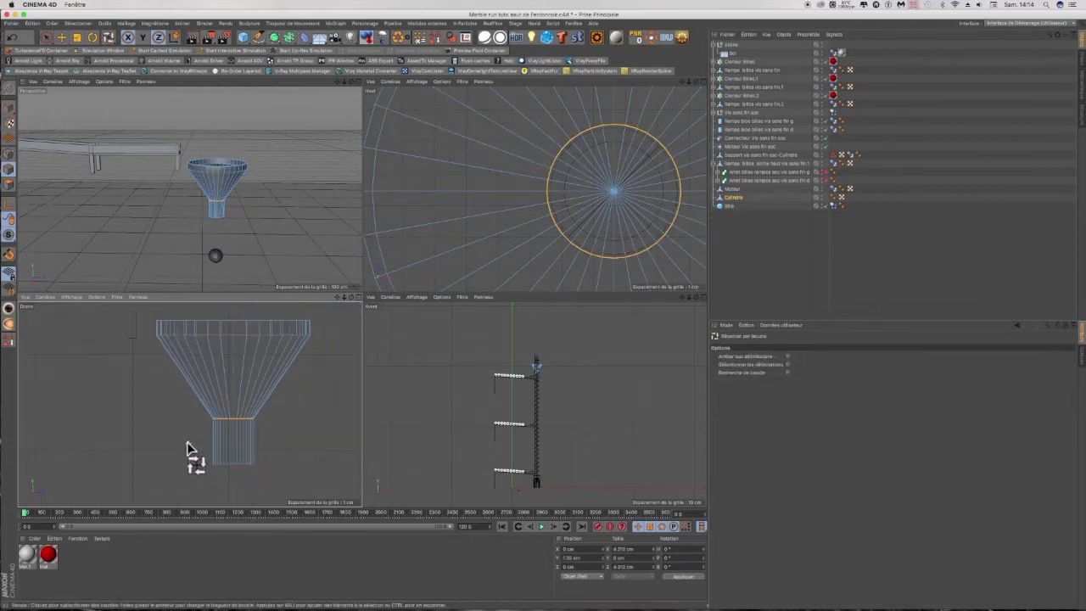
pyautogui.click(61, 37)
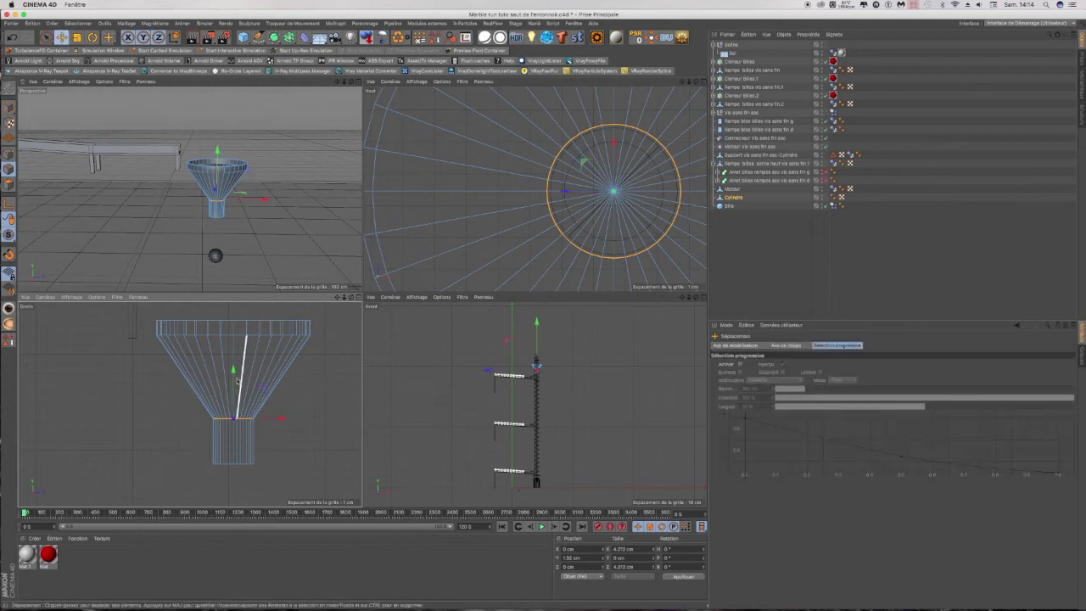
pyautogui.moveTo(234, 370); pyautogui.dragTo(234, 334)
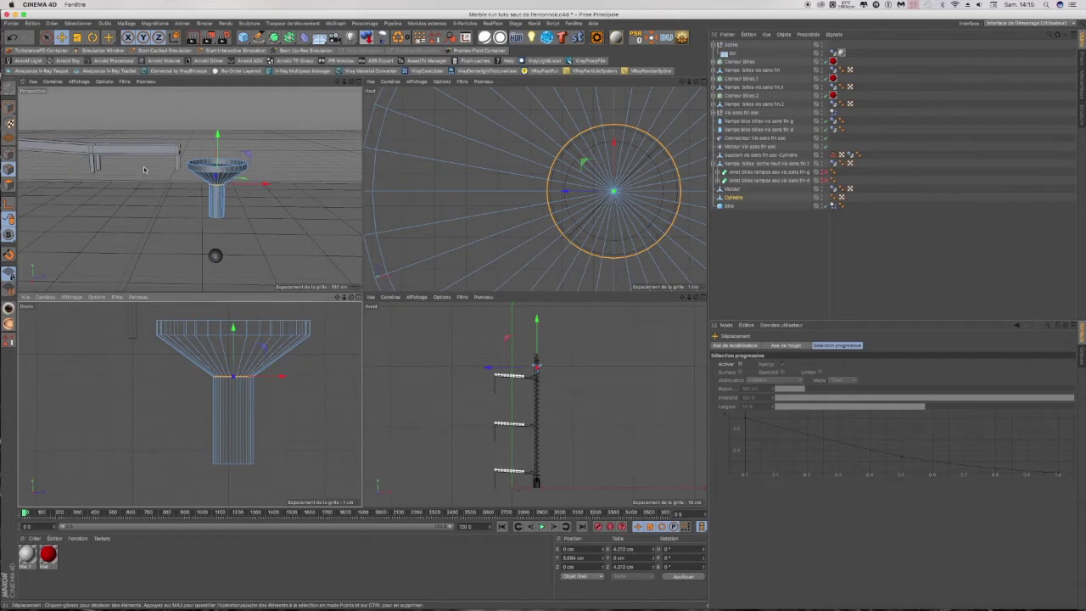
# Step: Examine the funnel's shape and placement relative to the top exit ramp in an enlarged perspective view
pyautogui.scroll(3, 218, 192)
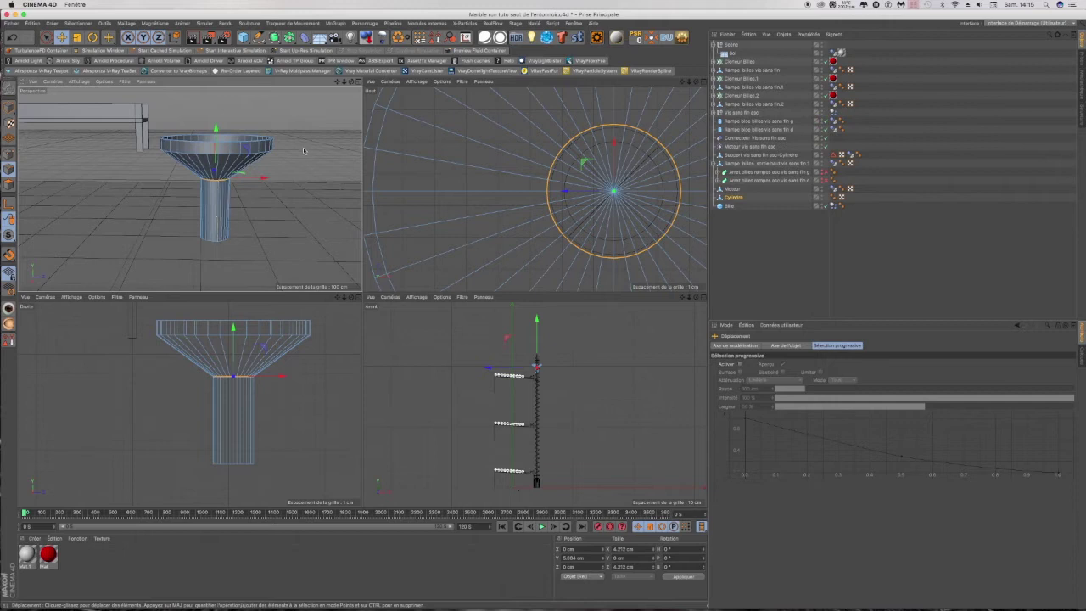
pyautogui.moveTo(351, 83); pyautogui.dragTo(309, 85)
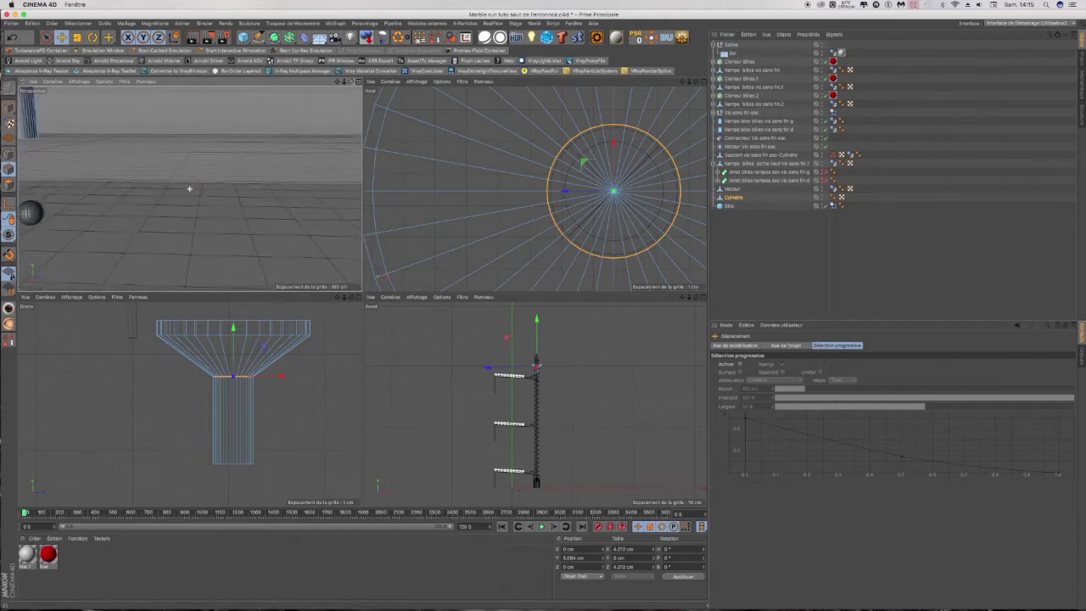
pyautogui.click(359, 82)
pyautogui.scroll(-10, 356, 254)
pyautogui.scroll(2, 309, 222)
pyautogui.scroll(6, 310, 224)
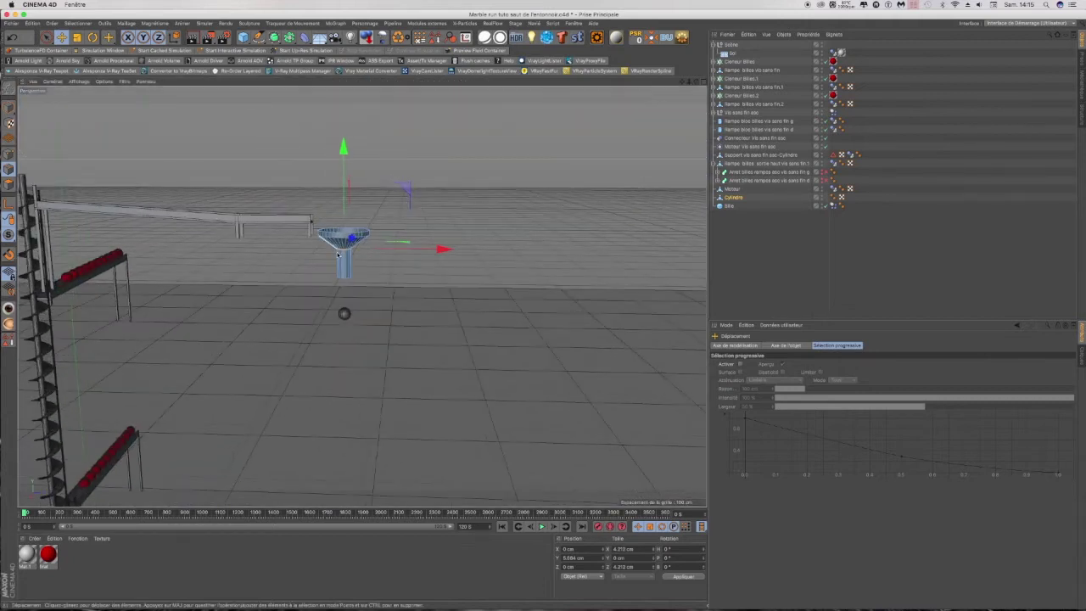
# Step: Switch to polygon editing and select all the triangular faces of the funnel's inner top disc with the Live Selection tool
pyautogui.scroll(2, 337, 253)
pyautogui.moveTo(696, 82)
pyautogui.mouseDown()
pyautogui.moveTo(683, 82)
pyautogui.moveTo(696, 87)
pyautogui.moveTo(700, 110)
pyautogui.moveTo(700, 90)
pyautogui.mouseUp()
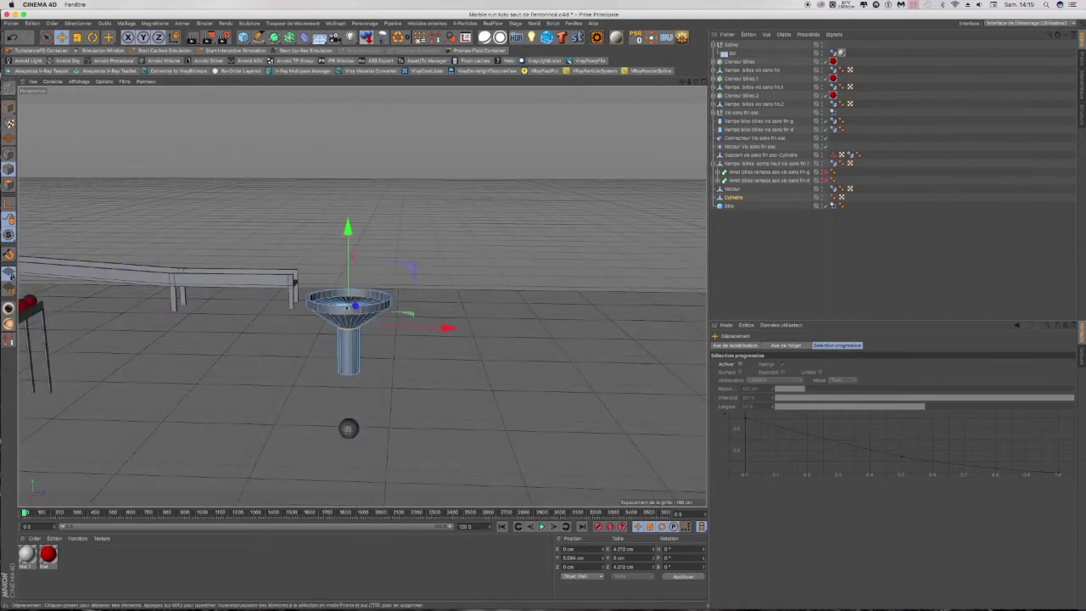
pyautogui.scroll(3, 354, 325)
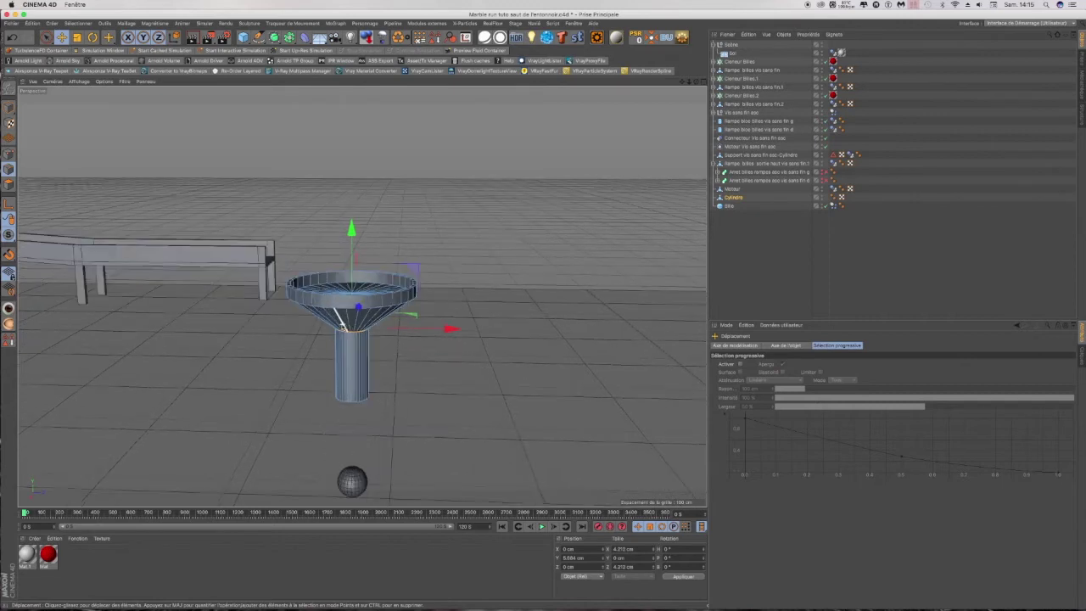
pyautogui.scroll(2, 355, 314)
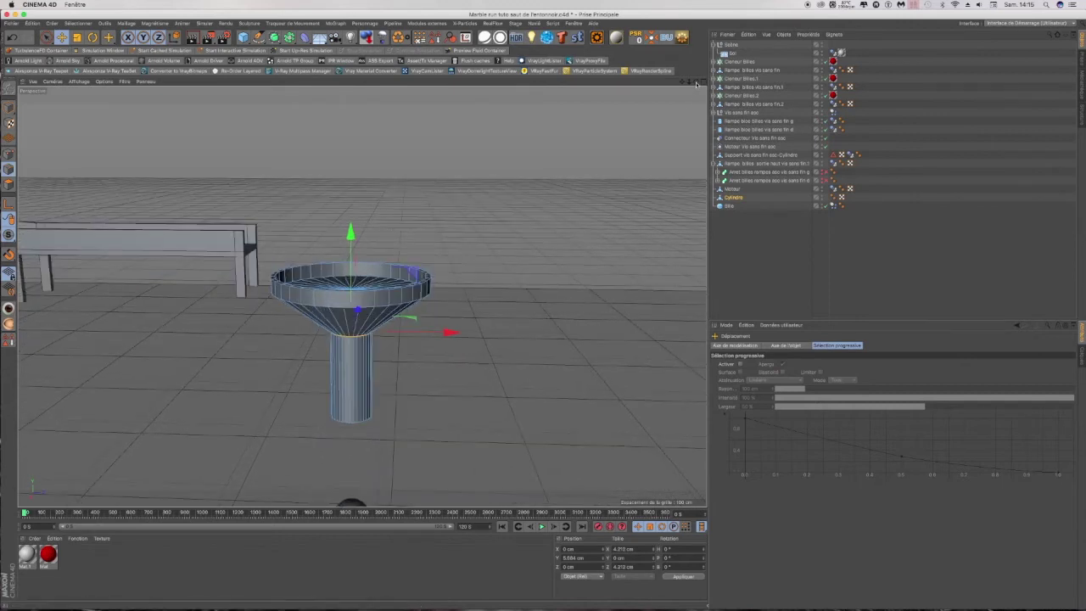
pyautogui.moveTo(696, 83); pyautogui.dragTo(696, 117)
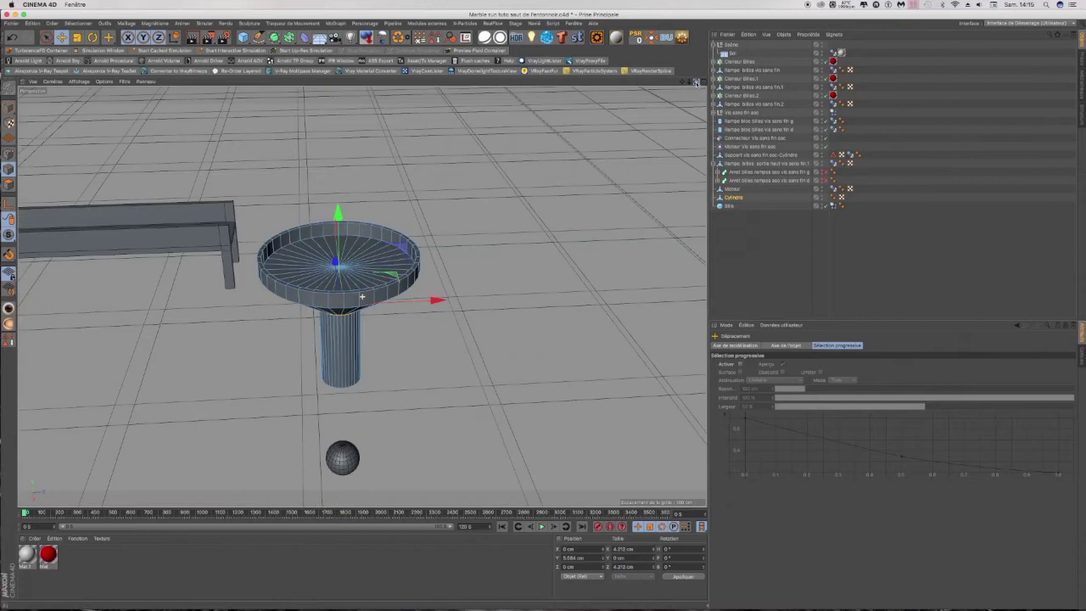
pyautogui.click(8, 184)
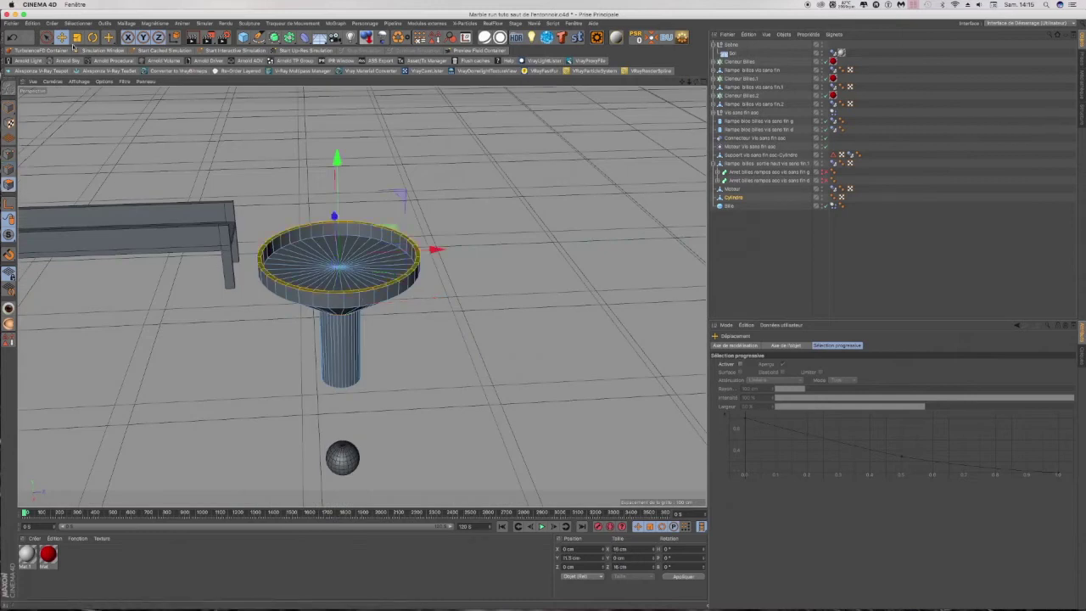
pyautogui.moveTo(46, 37); pyautogui.dragTo(85, 49)
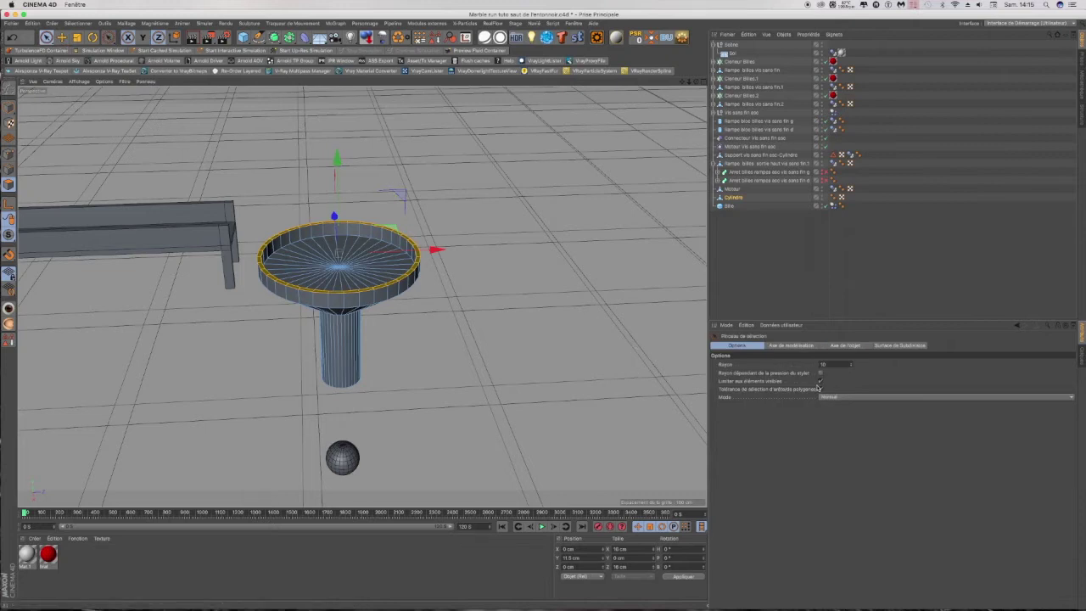
pyautogui.moveTo(363, 256)
pyautogui.mouseDown()
pyautogui.moveTo(321, 258)
pyautogui.moveTo(359, 274)
pyautogui.mouseUp()
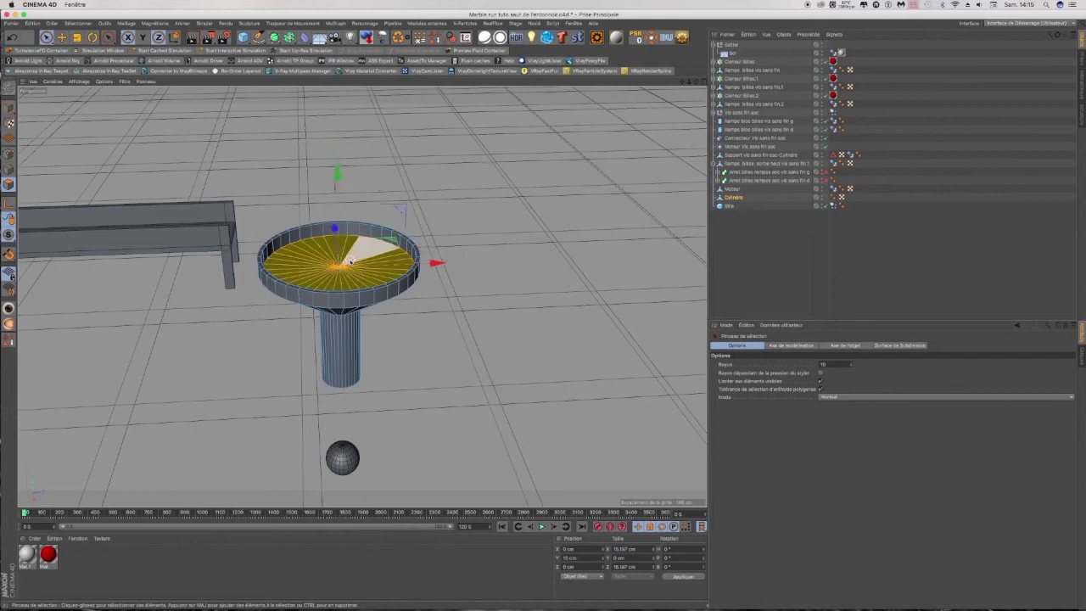
# Step: Inner-extrude the selected disc faces in the top view with an offset of about 5.5 cm, leaving a spout-sized circle about 4.2 cm wide
pyautogui.click(701, 82)
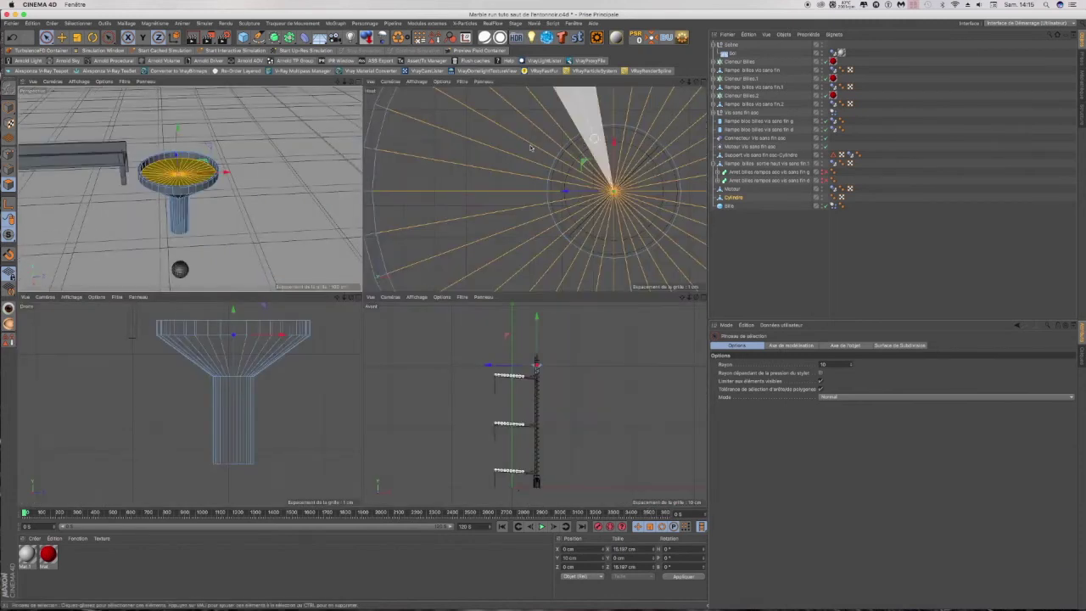
pyautogui.scroll(-2, 446, 200)
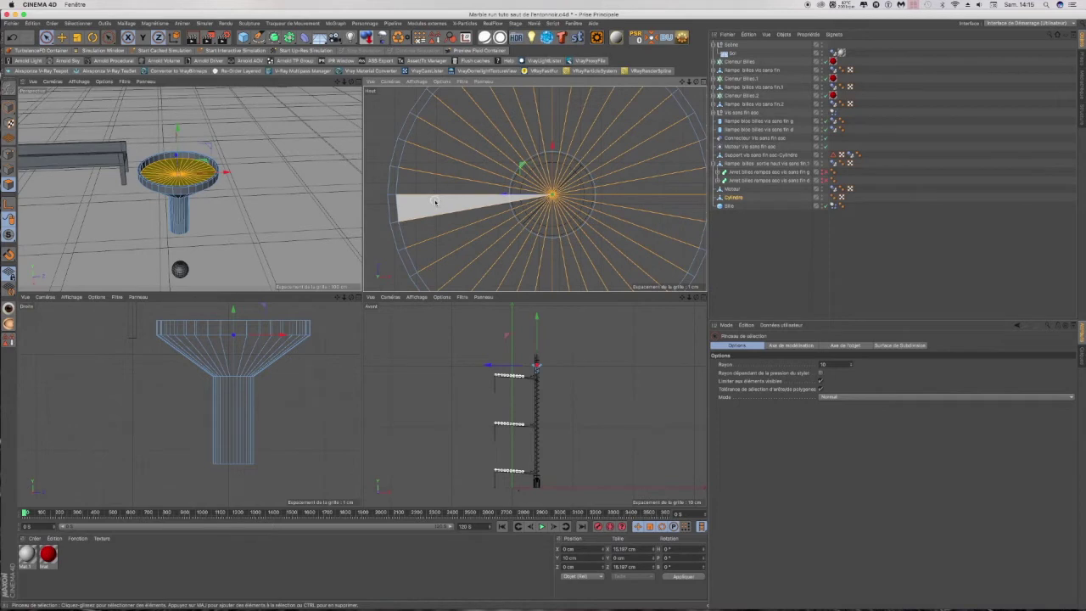
pyautogui.press('i')
pyautogui.scroll(-2, 376, 133)
pyautogui.scroll(4, 500, 170)
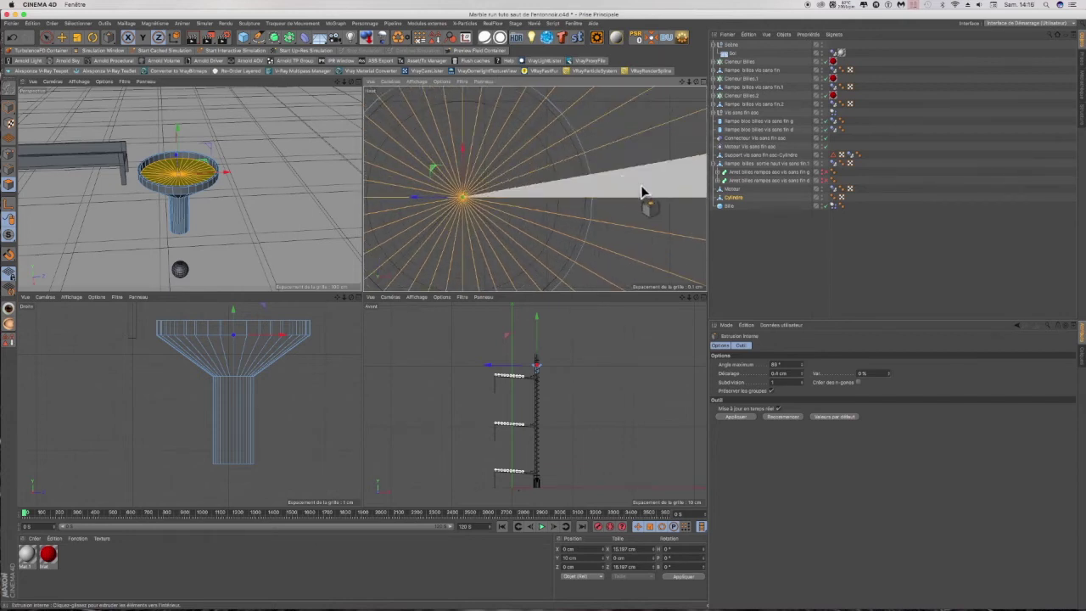
pyautogui.moveTo(639, 167); pyautogui.dragTo(582, 166)
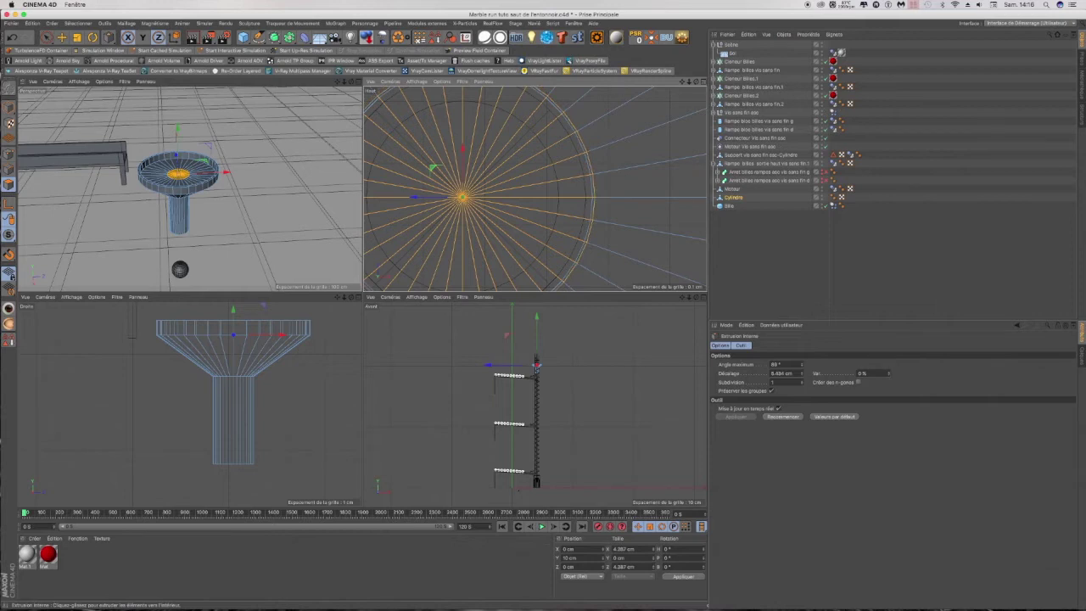
pyautogui.moveTo(582, 166); pyautogui.dragTo(580, 166)
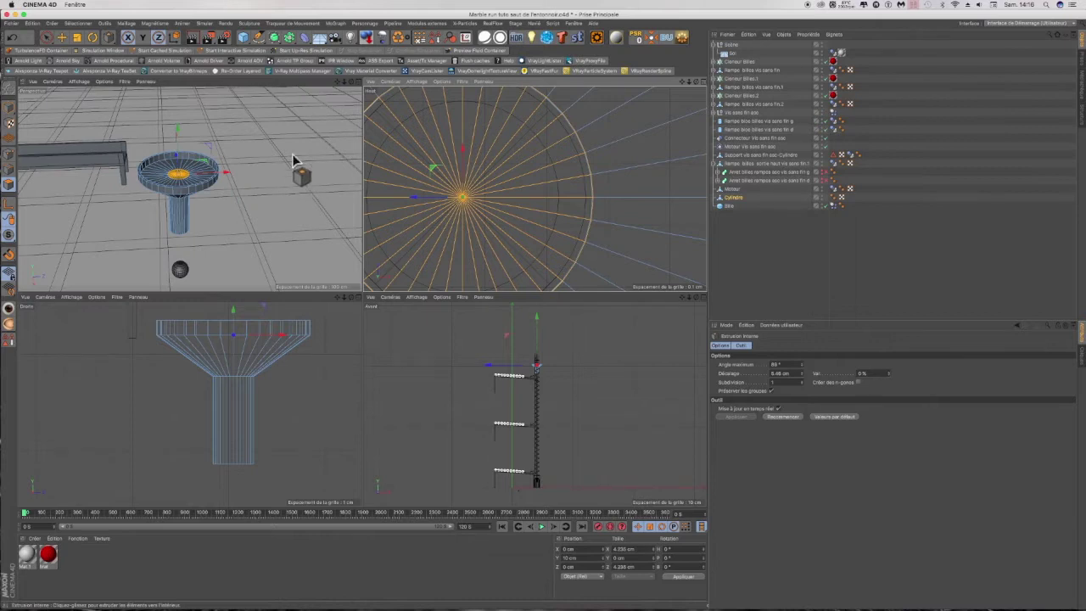
# Step: Enlarge the perspective view and turn on X-Ray display for the Cylindre object
pyautogui.click(360, 82)
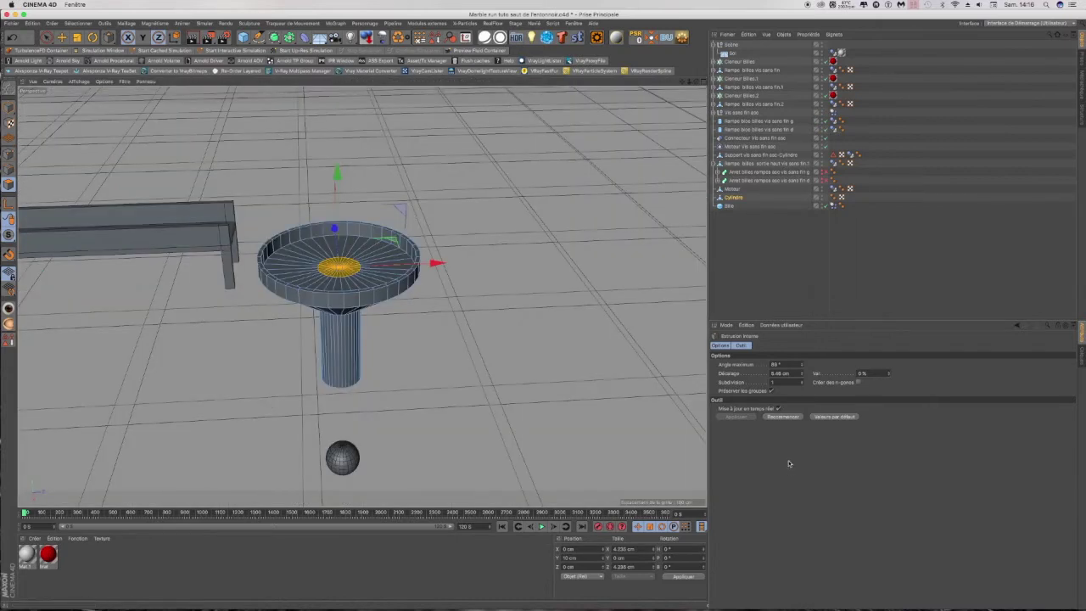
pyautogui.click(732, 198)
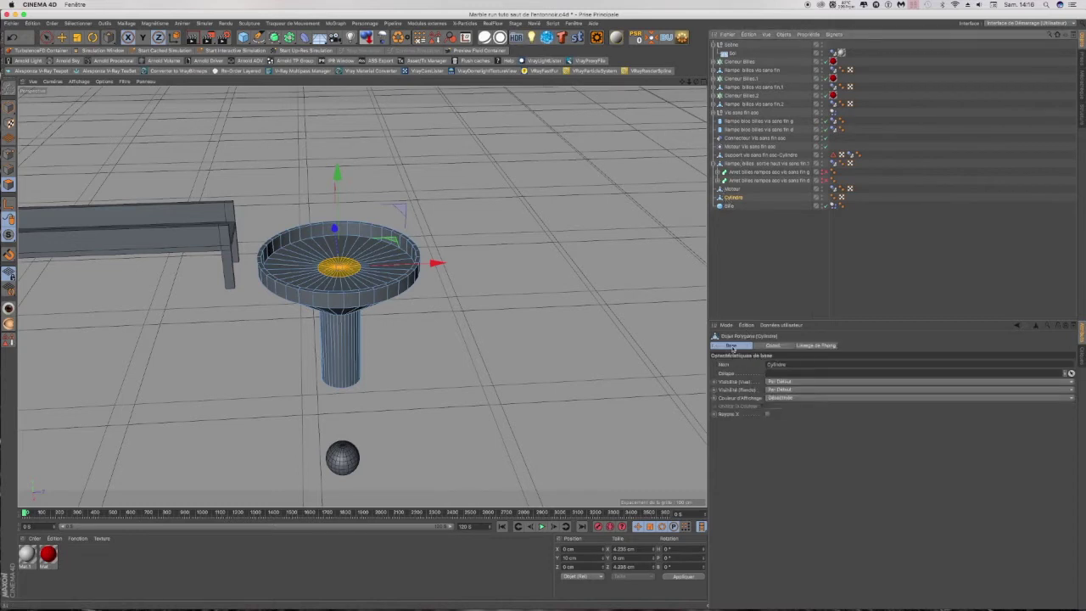
pyautogui.click(767, 414)
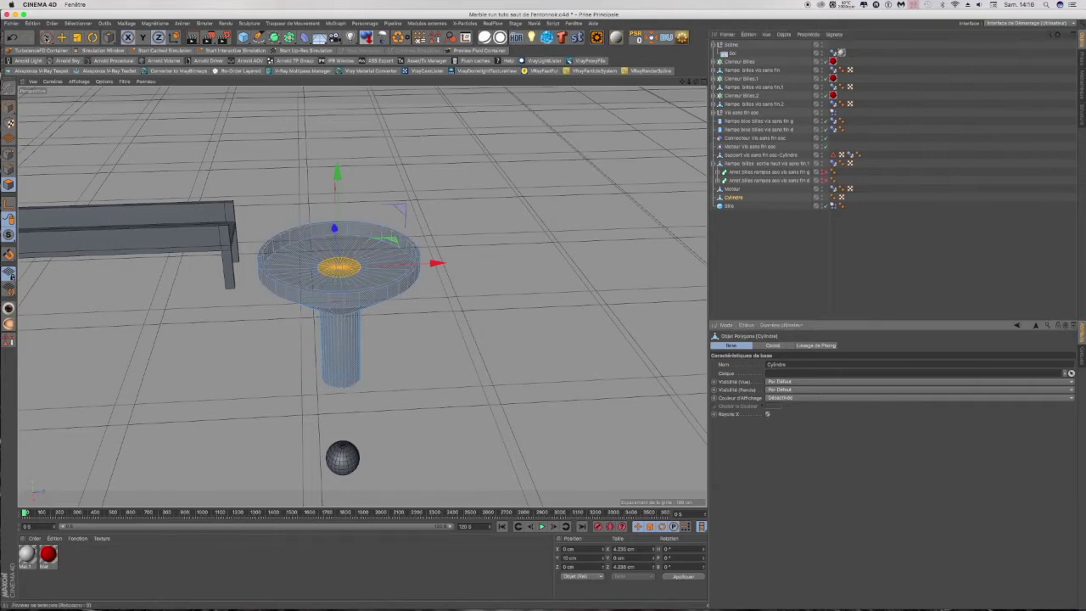
# Step: Add the faces of the spout's bottom cap to the selected inner circle, using the Live Selection tool
pyautogui.moveTo(47, 37); pyautogui.dragTo(84, 49)
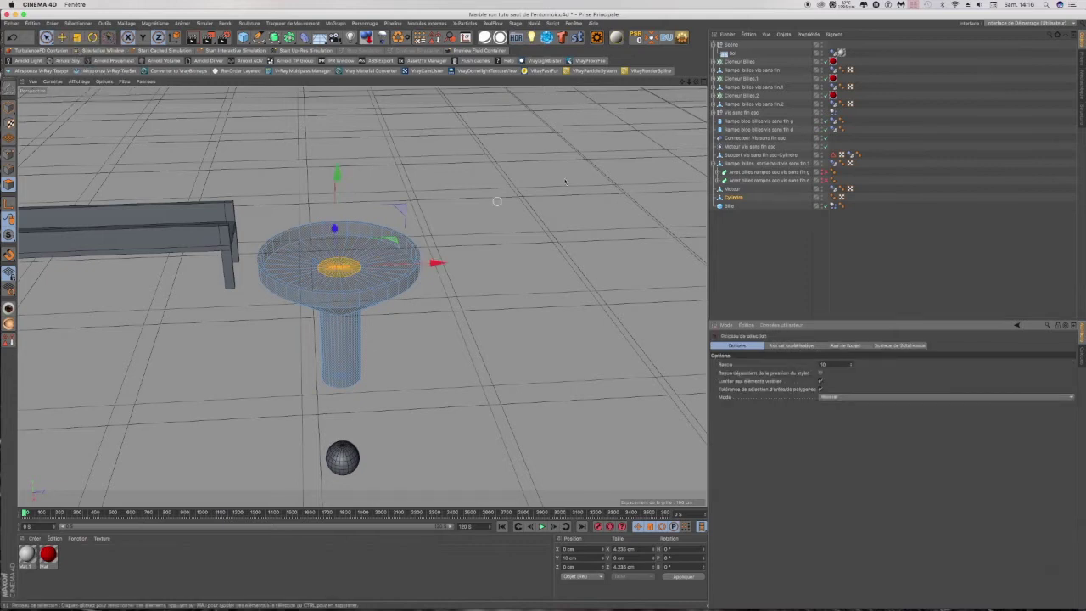
pyautogui.moveTo(696, 82); pyautogui.dragTo(695, 18)
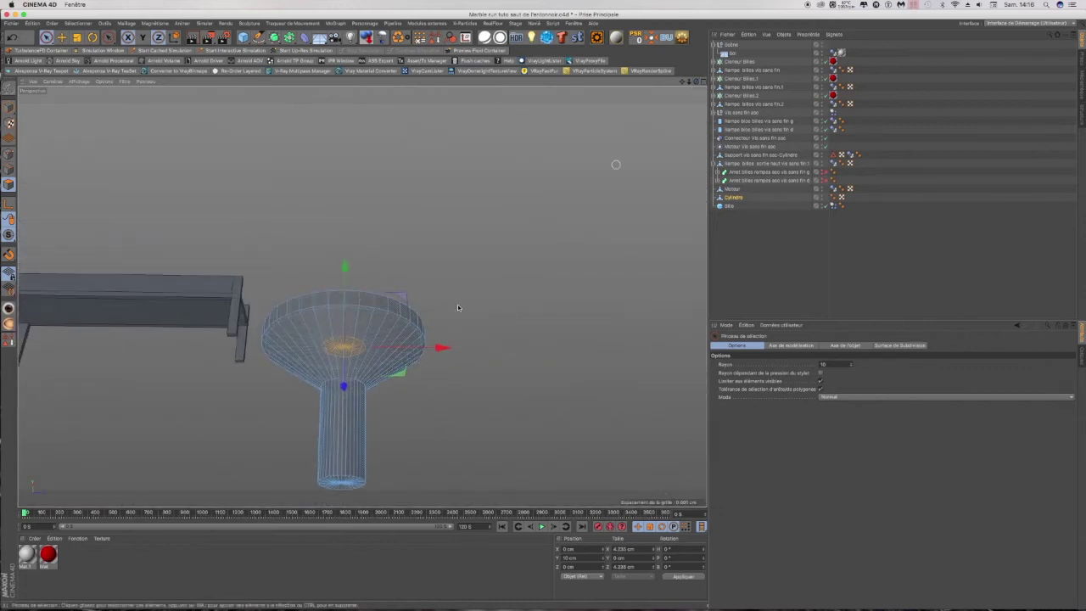
pyautogui.click(339, 485)
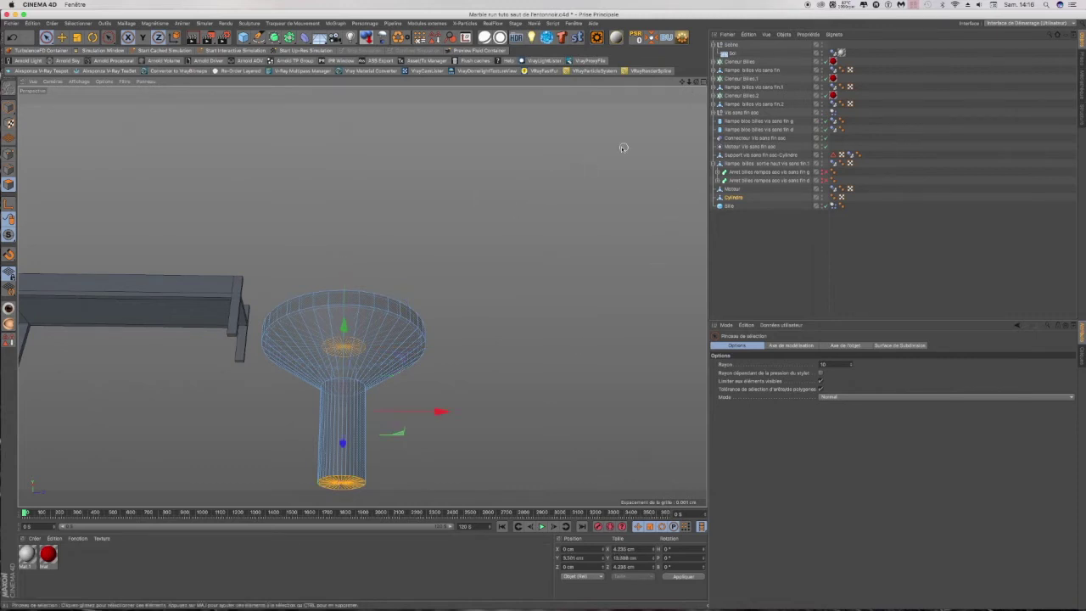
# Step: Bridge the selected inner circle to the spout's bottom cap, deleting the original polygons, to cut a through channel in the funnel
pyautogui.moveTo(697, 82); pyautogui.dragTo(696, 108)
pyautogui.press('m')
pyautogui.press('d')
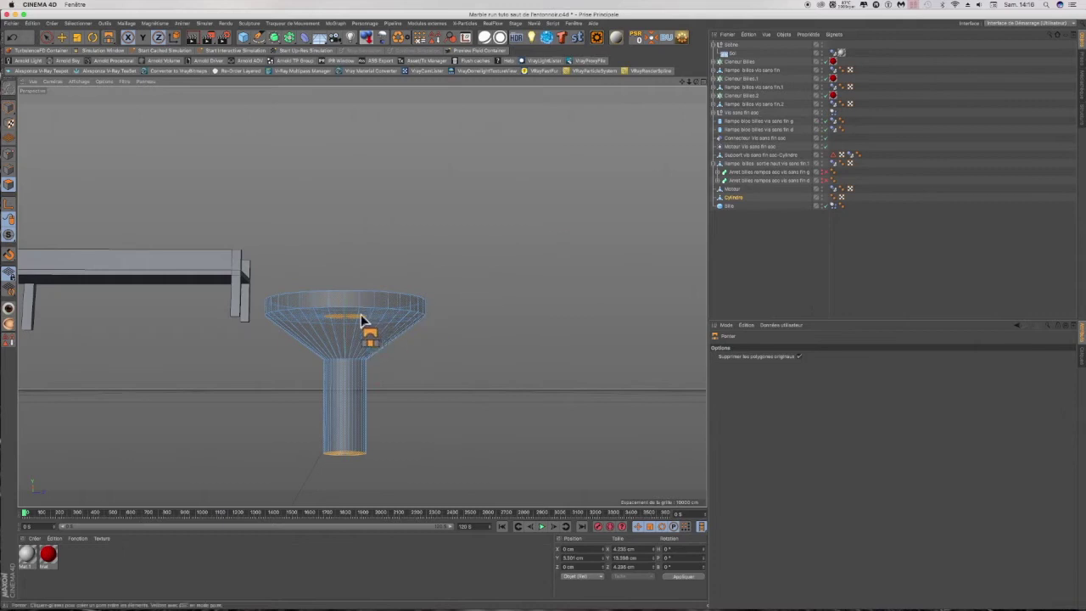
pyautogui.moveTo(696, 82); pyautogui.dragTo(678, 132)
pyautogui.rightClick(452, 213)
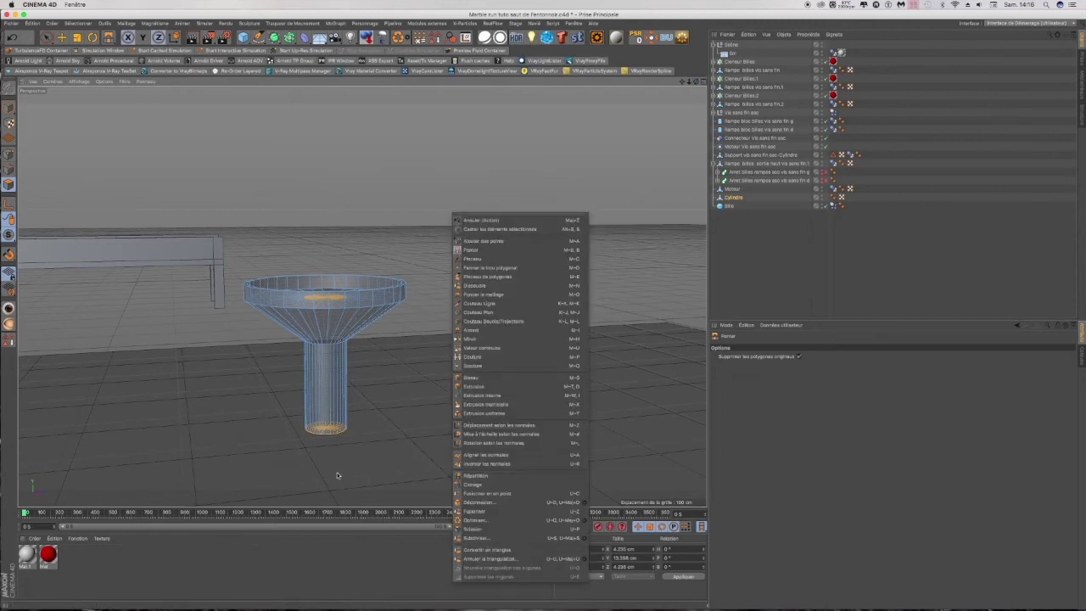
pyautogui.click(264, 435)
pyautogui.scroll(10, 295, 436)
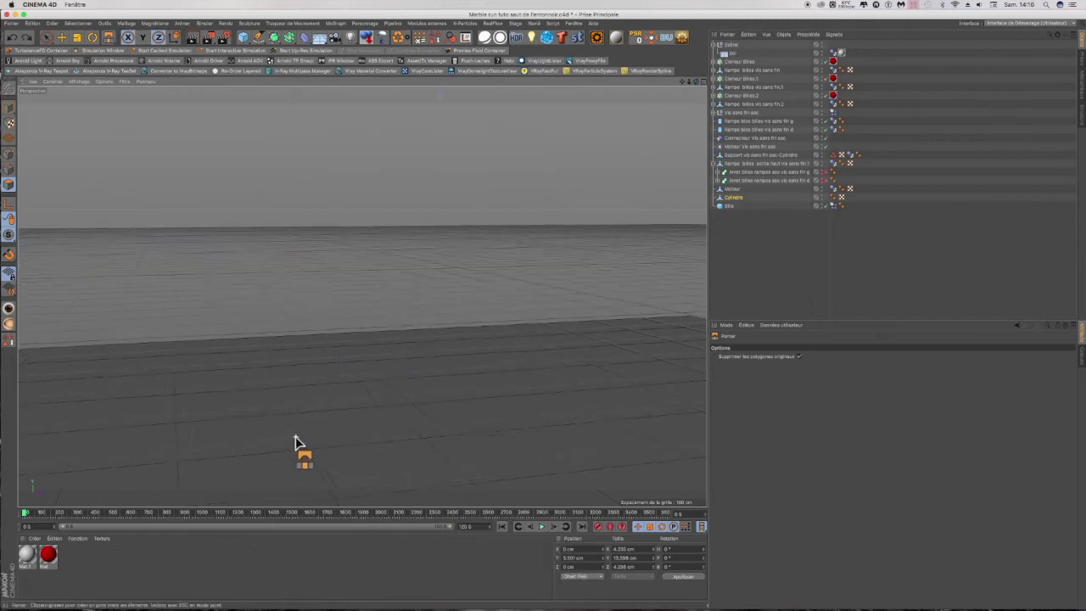
pyautogui.scroll(-8, 296, 435)
pyautogui.scroll(4, 296, 435)
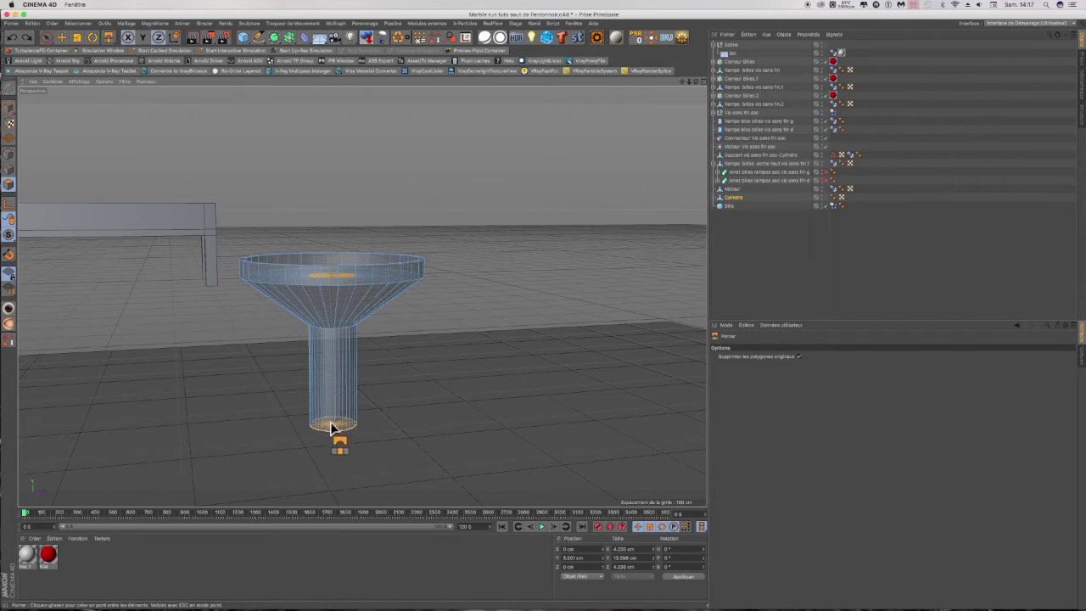
pyautogui.scroll(5, 322, 426)
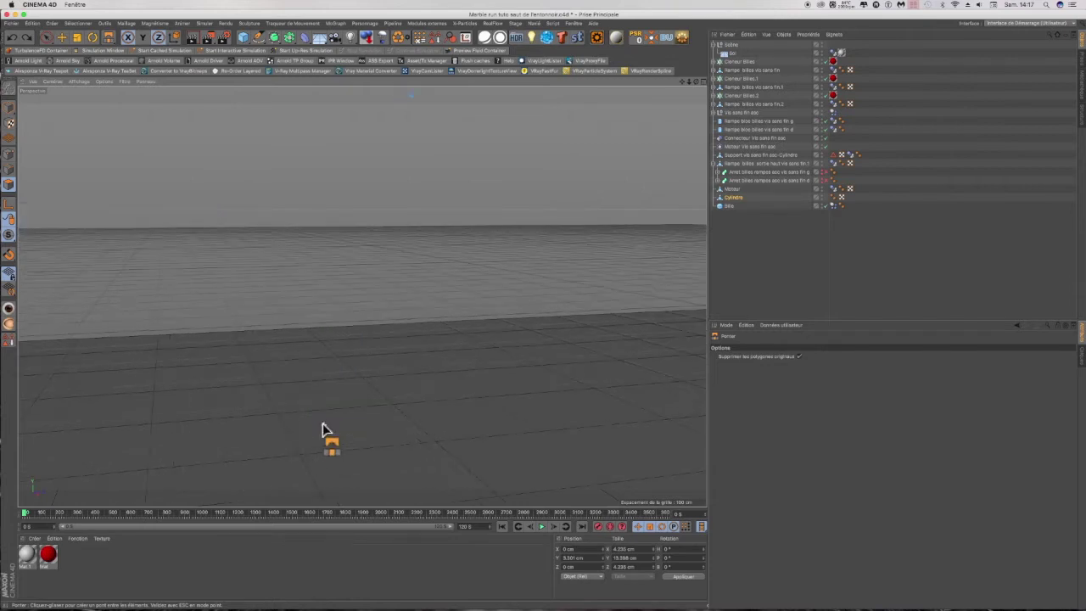
pyautogui.scroll(-3, 323, 425)
pyautogui.moveTo(697, 82)
pyautogui.mouseDown()
pyautogui.moveTo(679, 169)
pyautogui.moveTo(693, 92)
pyautogui.mouseUp()
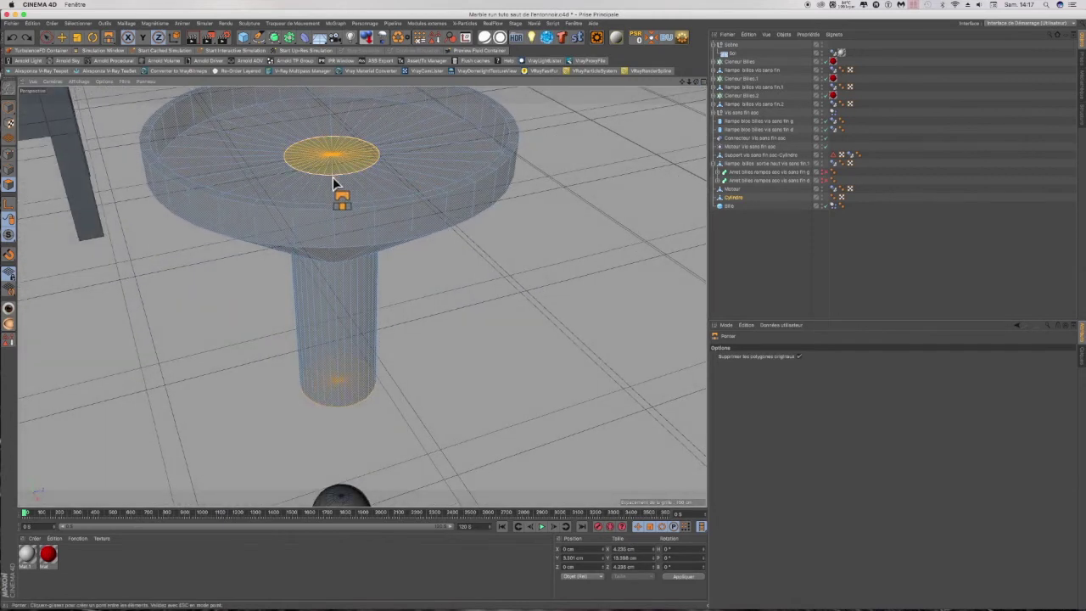
pyautogui.moveTo(336, 373); pyautogui.dragTo(339, 408)
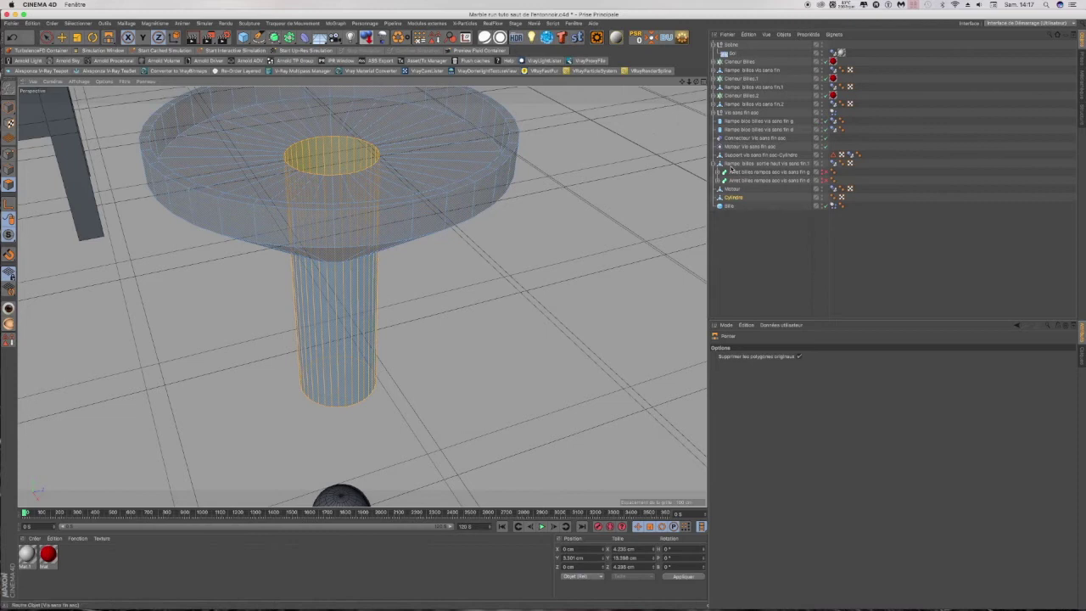
# Step: Turn off X-Ray display for the Cylindre object and inspect the opened spout
pyautogui.click(733, 226)
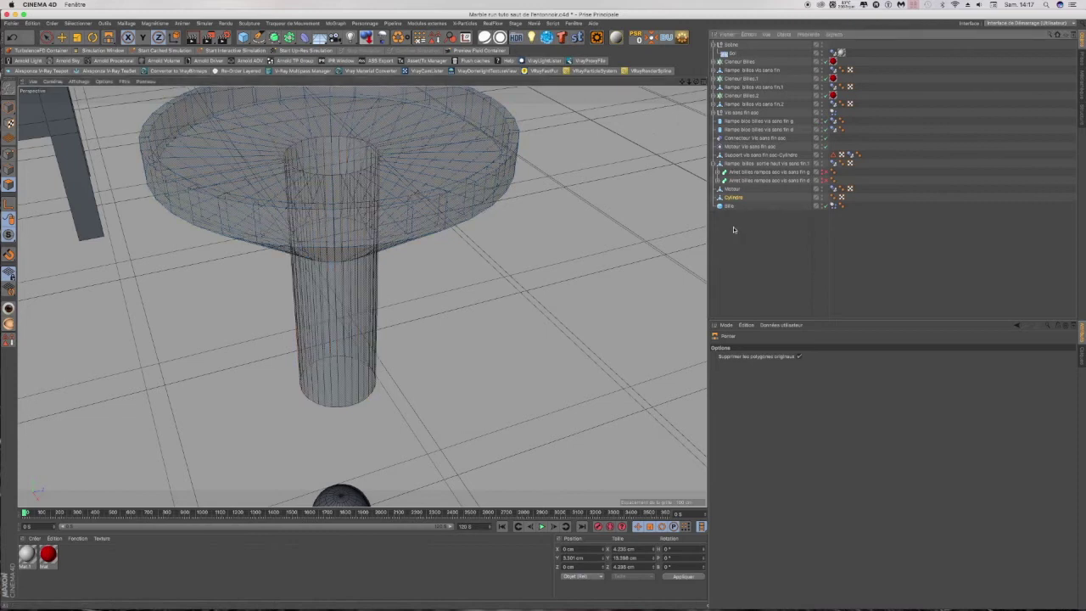
pyautogui.click(703, 83)
pyautogui.click(702, 82)
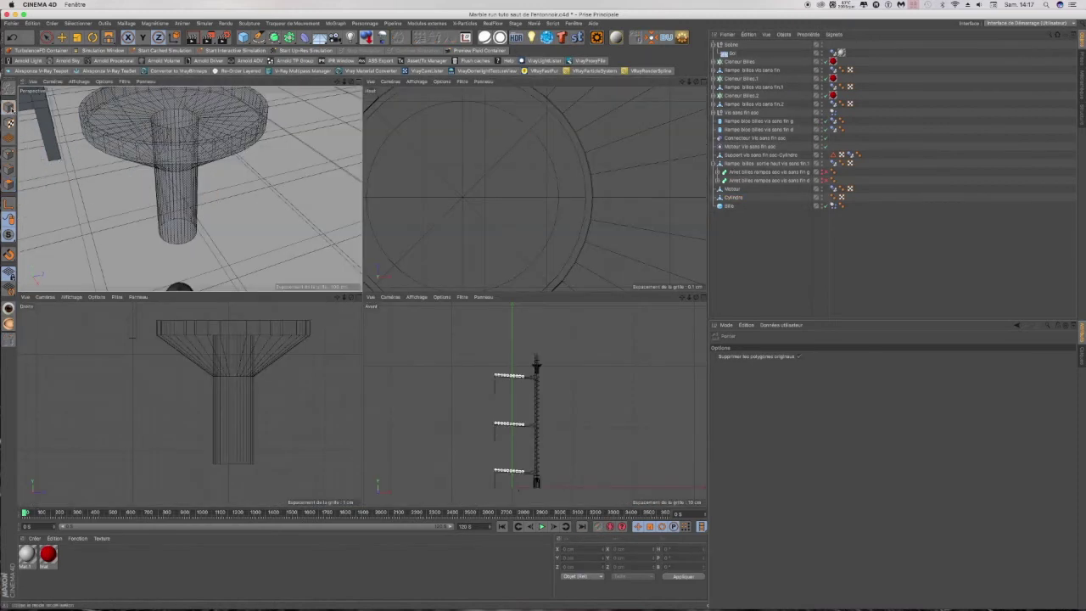
pyautogui.click(359, 81)
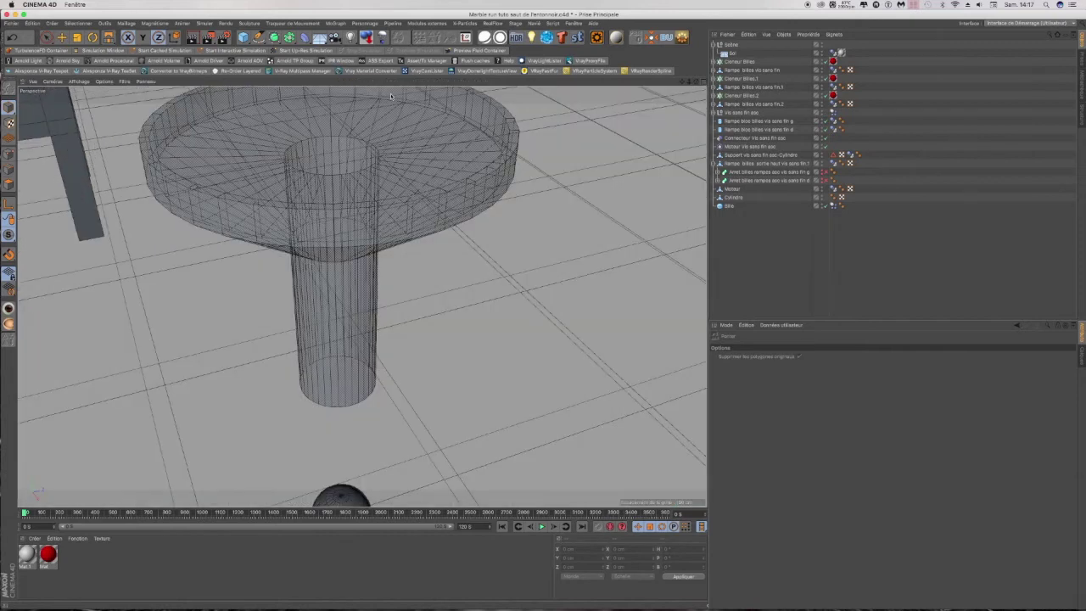
pyautogui.click(729, 197)
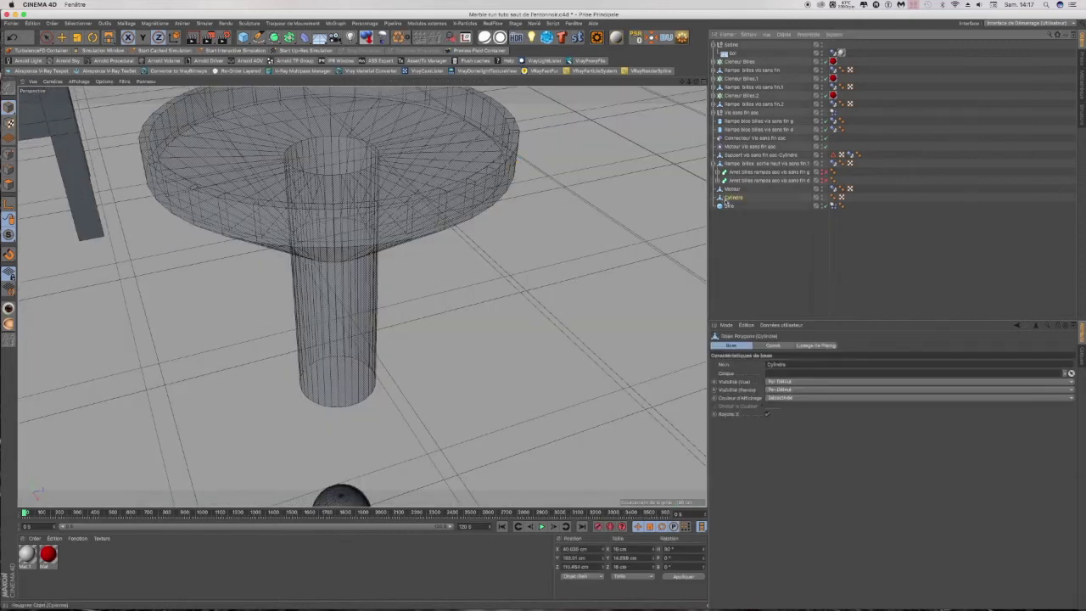
pyautogui.click(768, 415)
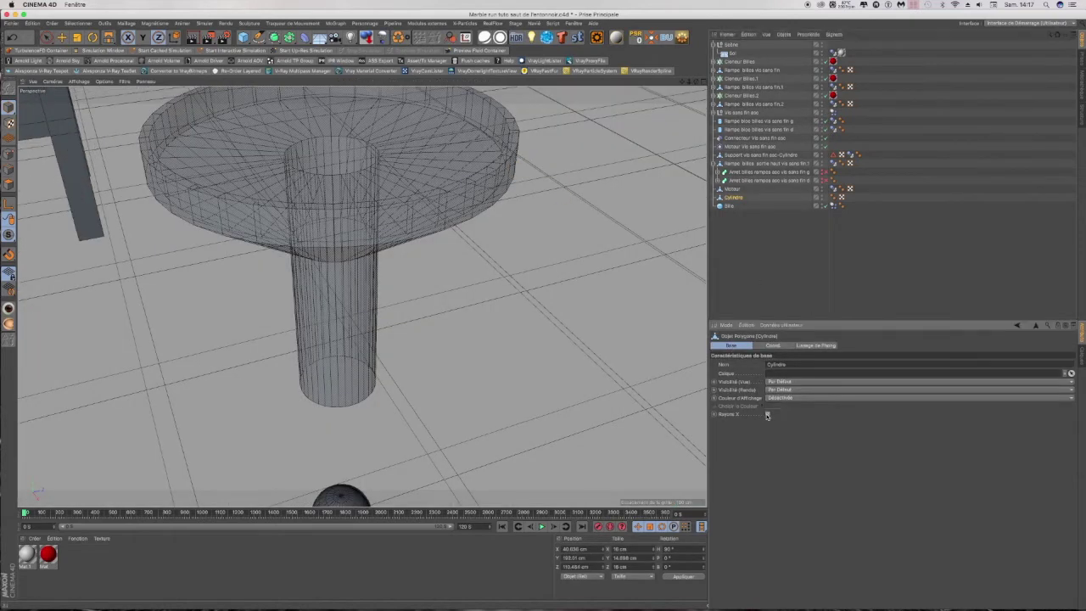
pyautogui.scroll(-5, 393, 343)
pyautogui.scroll(5, 393, 343)
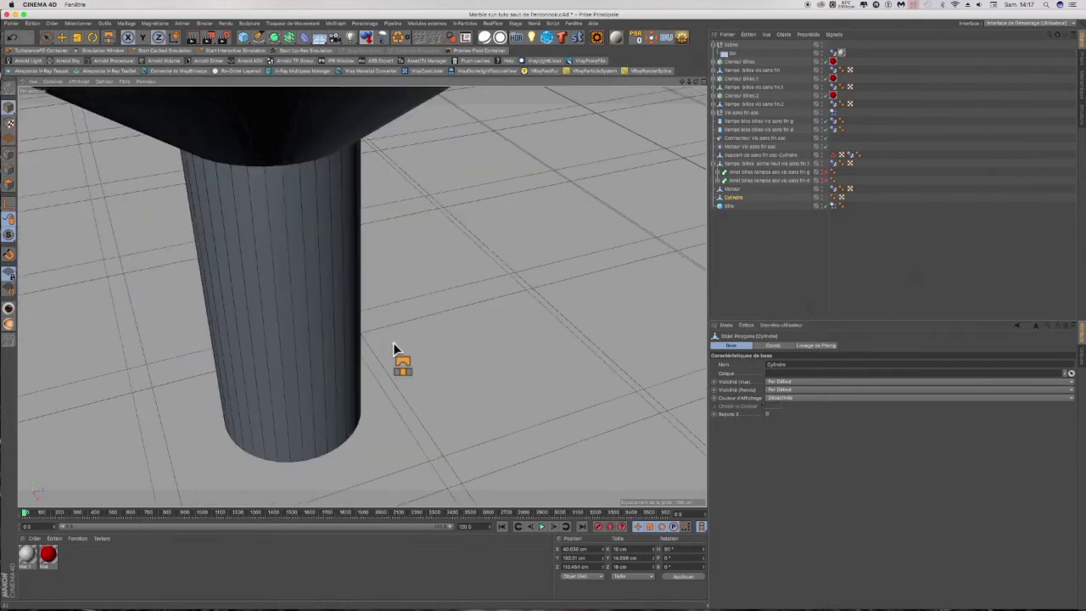
pyautogui.scroll(-4, 393, 343)
pyautogui.moveTo(696, 82)
pyautogui.mouseDown()
pyautogui.moveTo(704, 165)
pyautogui.moveTo(698, 9)
pyautogui.moveTo(697, 112)
pyautogui.moveTo(698, 46)
pyautogui.moveTo(698, 93)
pyautogui.mouseUp()
# Step: Check the direction of the funnel's normals by selecting faces on the spout and cone with the Live Selection tool
pyautogui.click(9, 185)
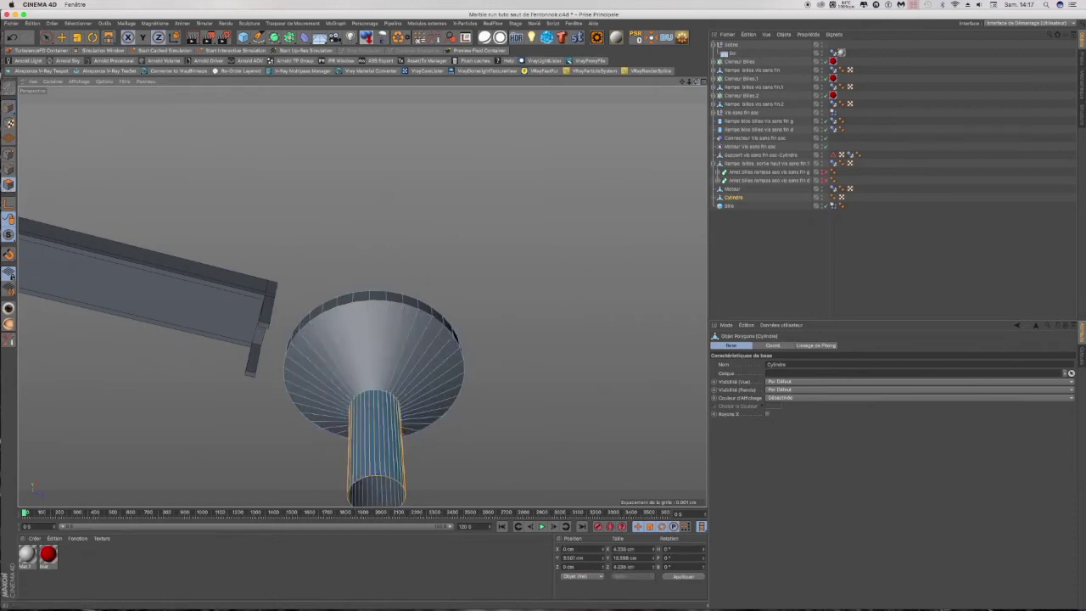
pyautogui.moveTo(697, 82); pyautogui.dragTo(698, 93)
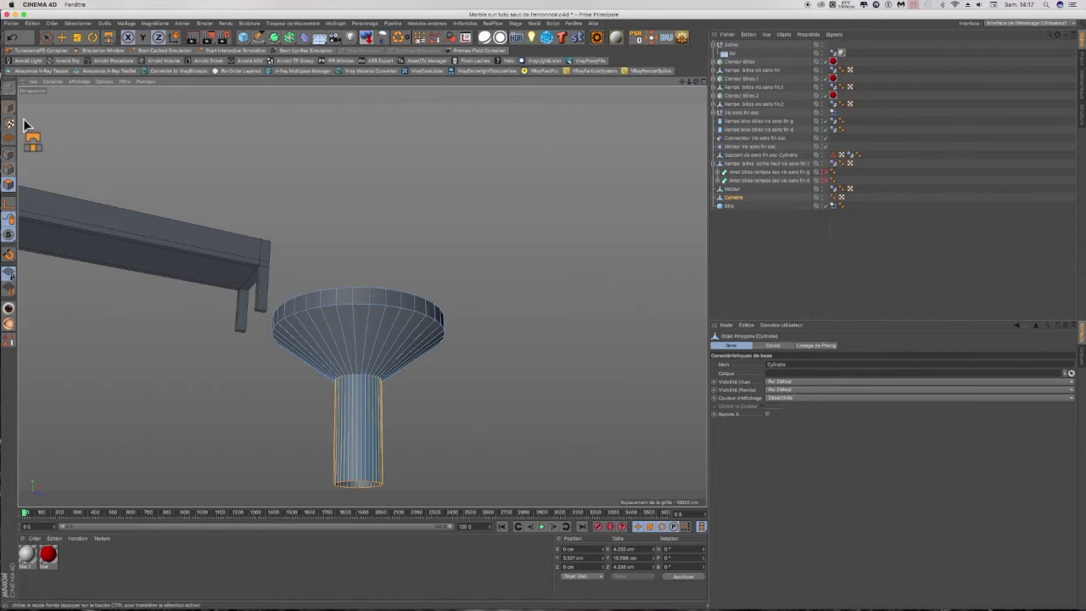
pyautogui.click(46, 37)
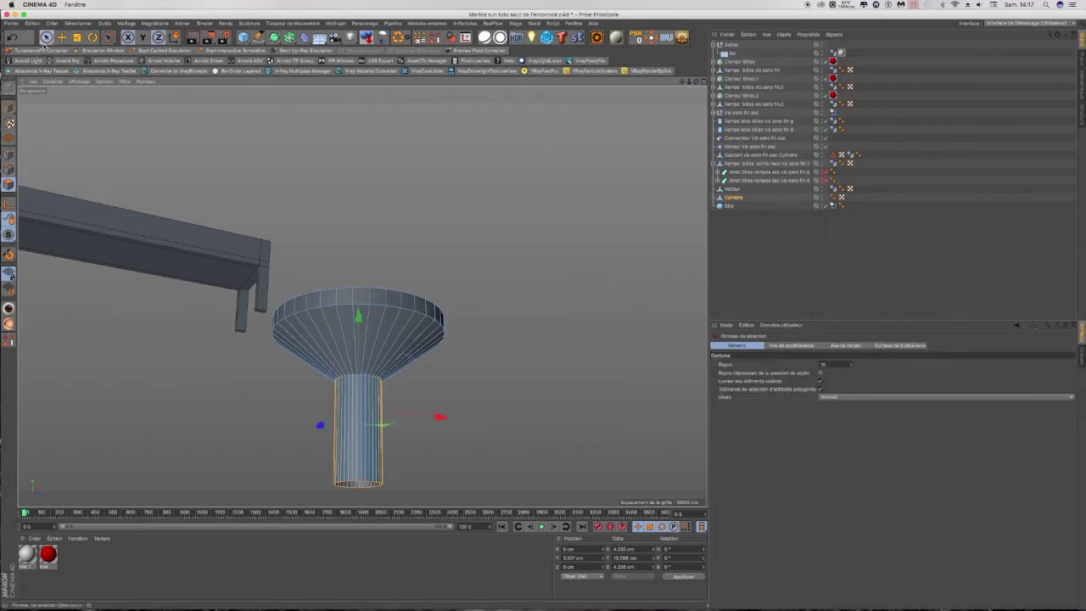
pyautogui.click(371, 445)
pyautogui.scroll(3, 348, 450)
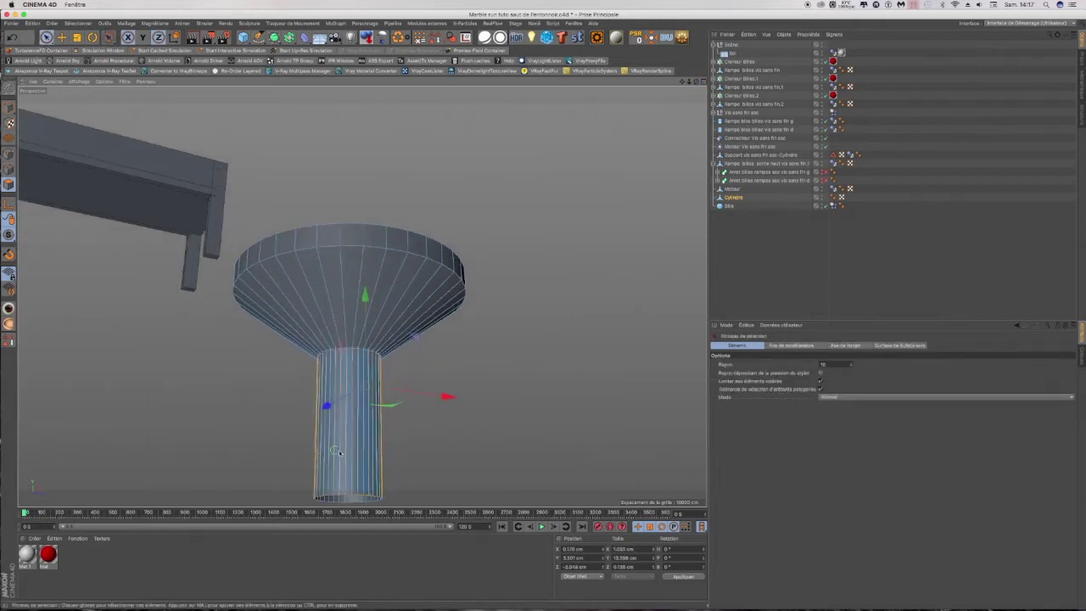
pyautogui.moveTo(340, 453); pyautogui.dragTo(399, 463)
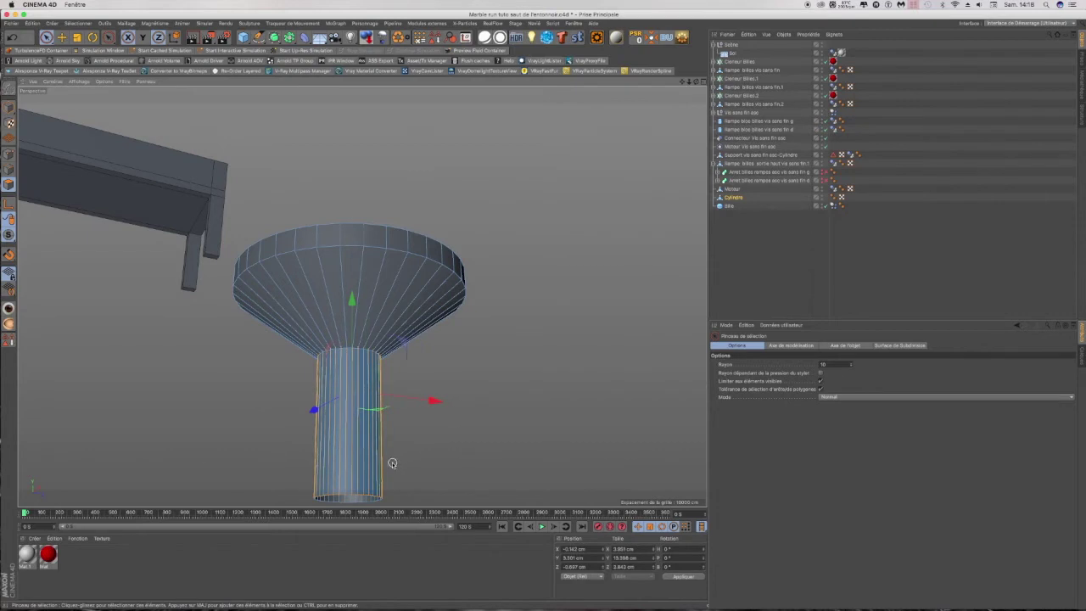
pyautogui.moveTo(374, 284); pyautogui.dragTo(406, 283)
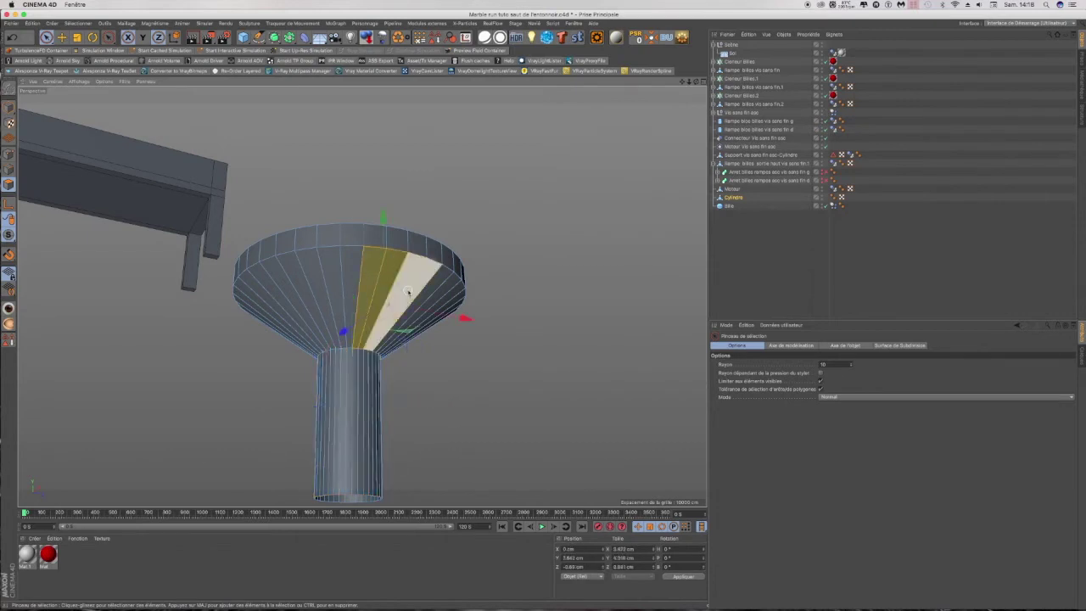
pyautogui.moveTo(307, 472); pyautogui.dragTo(383, 473)
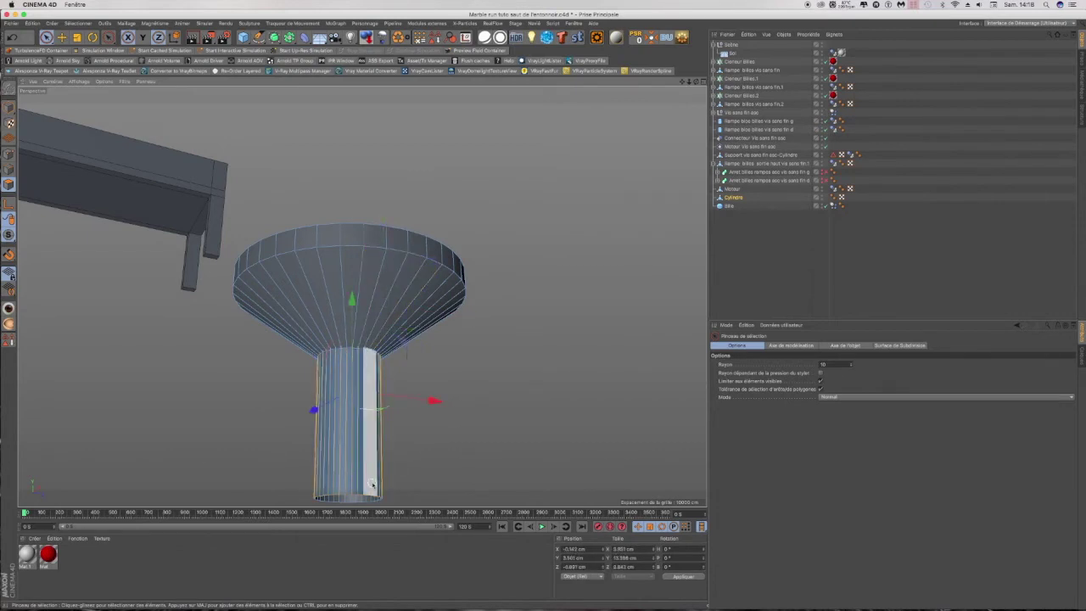
# Step: Loop-select the spout's faces, reverse their normals, and select all faces to check their orientation
pyautogui.rightClick(373, 481)
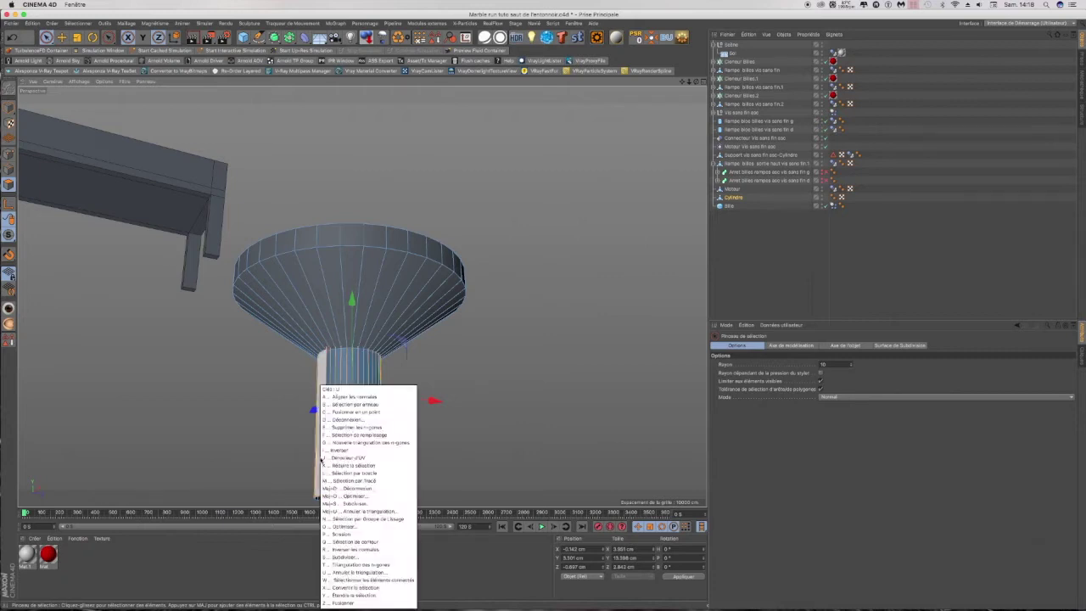
pyautogui.click(376, 472)
pyautogui.click(373, 471)
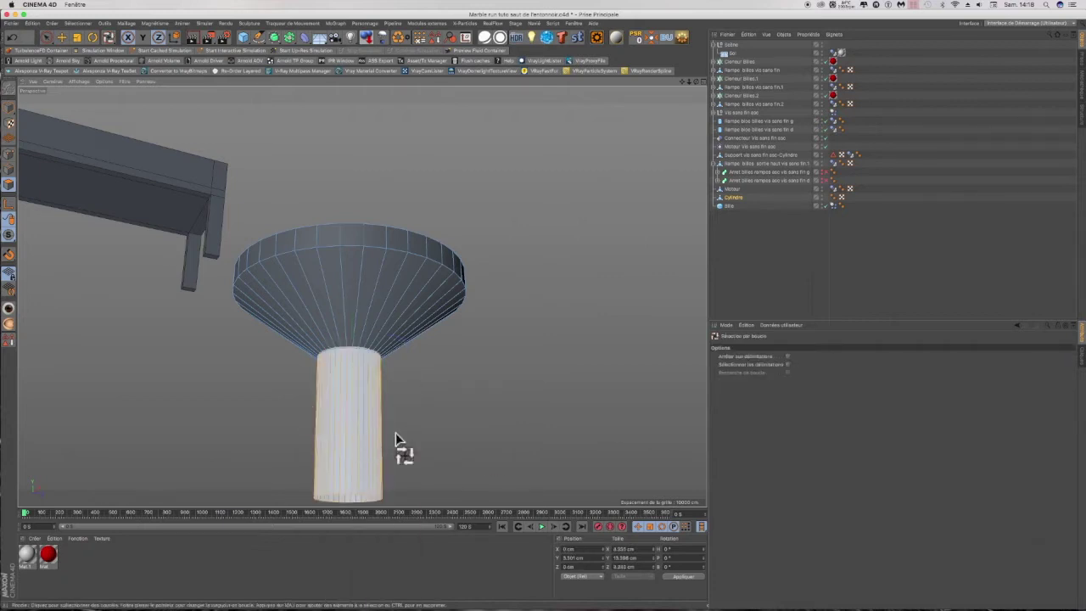
pyautogui.rightClick(448, 443)
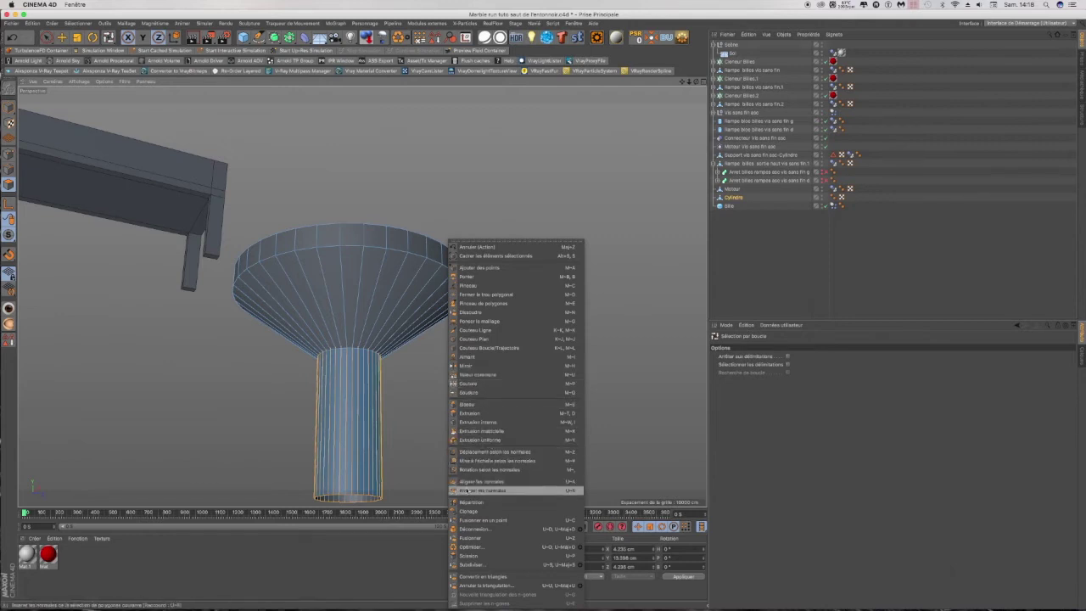
pyautogui.click(466, 491)
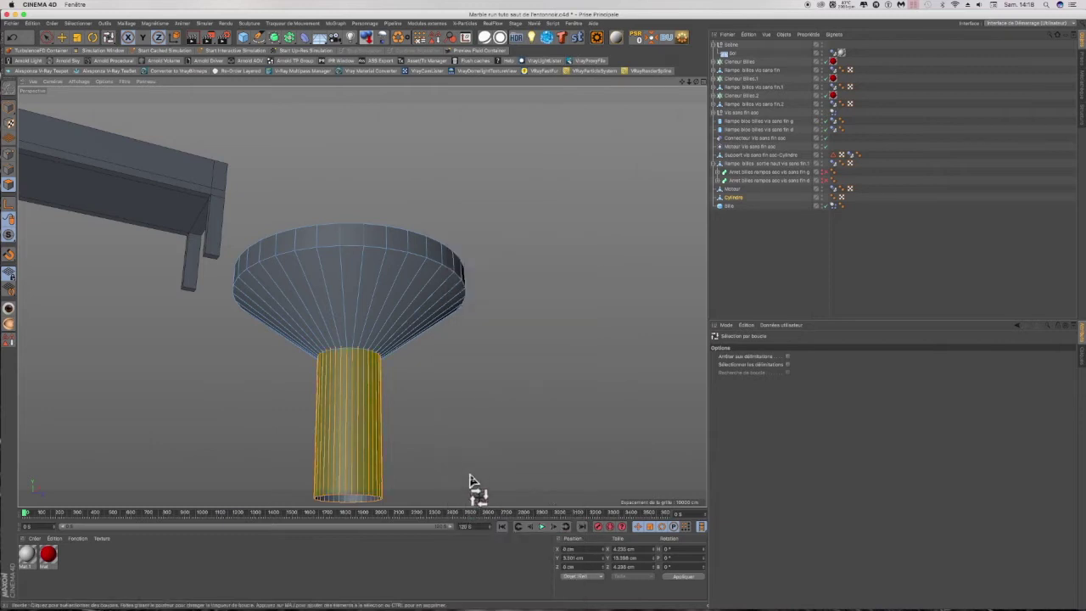
pyautogui.press('super+a')
pyautogui.moveTo(698, 82); pyautogui.dragTo(671, 110)
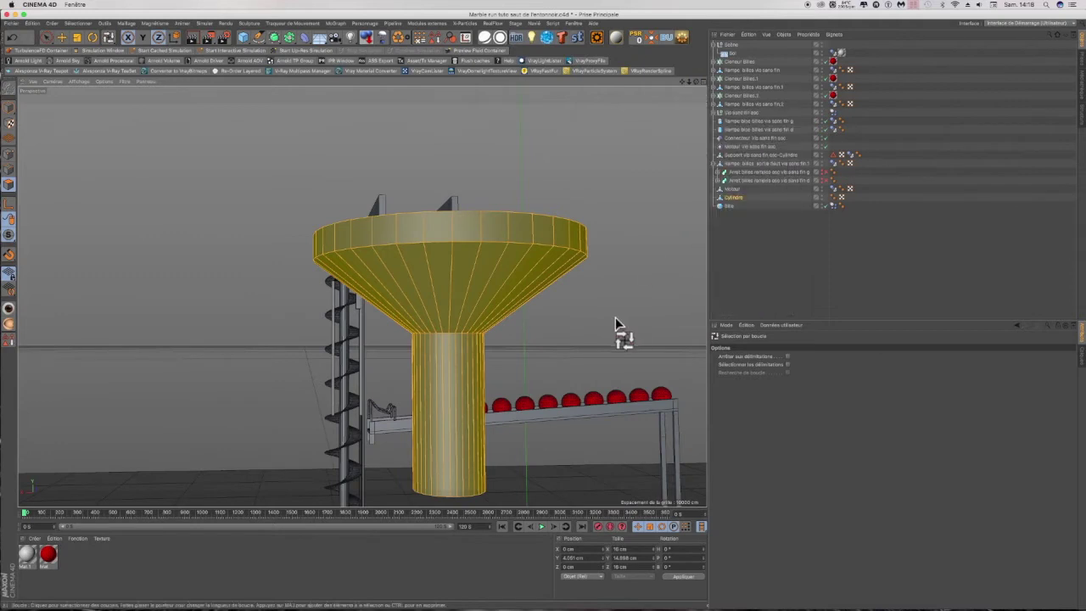
# Step: Try to thicken the spout by extruding its loop-selected faces outward by about 0.17 cm
pyautogui.click(451, 408)
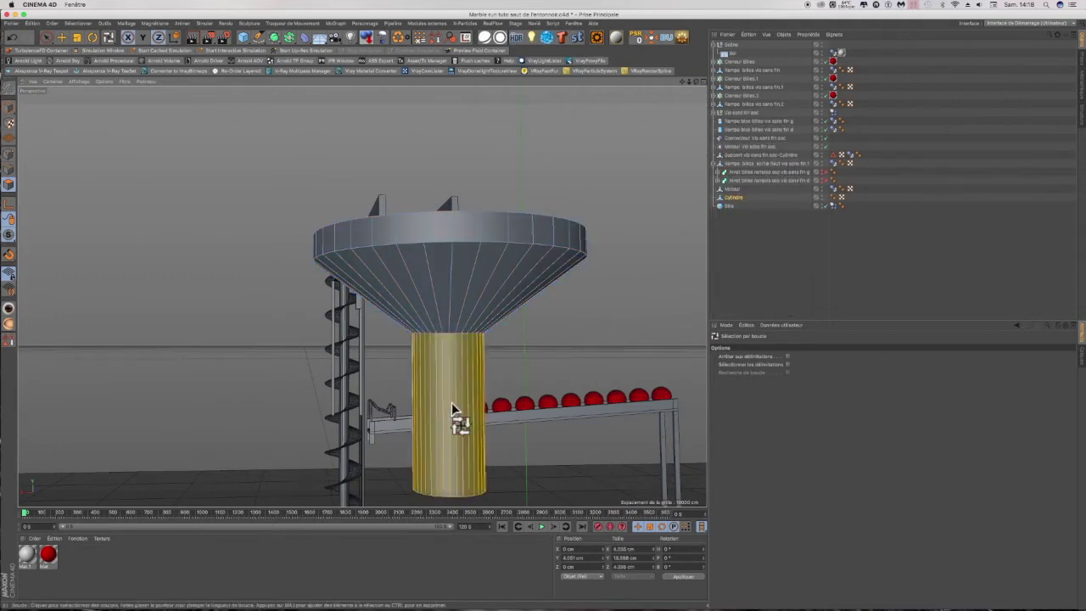
pyautogui.click(451, 403)
pyautogui.moveTo(699, 81); pyautogui.dragTo(676, 162)
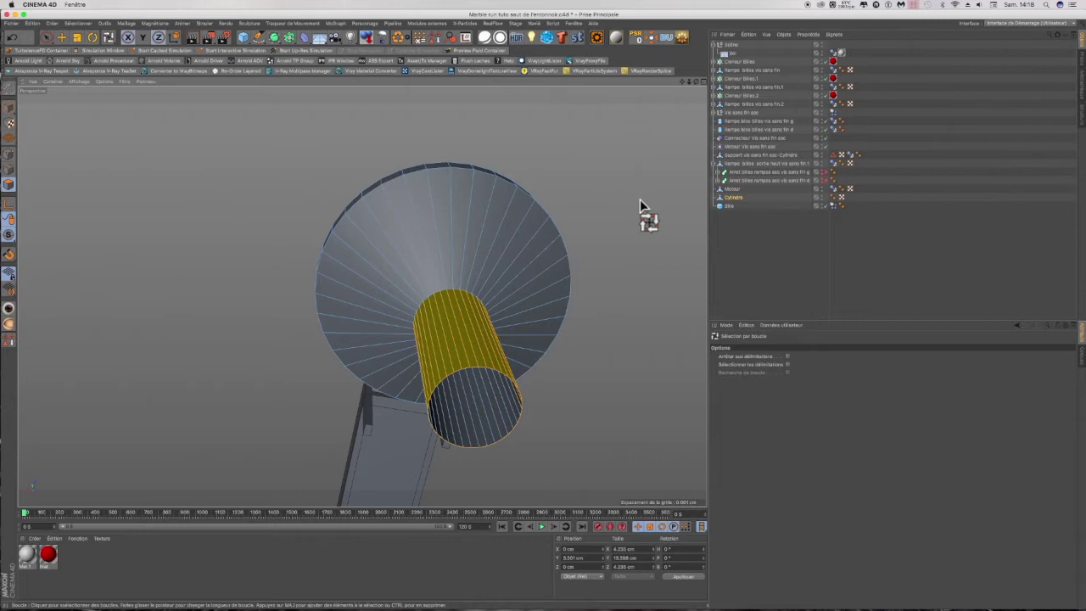
pyautogui.press('d')
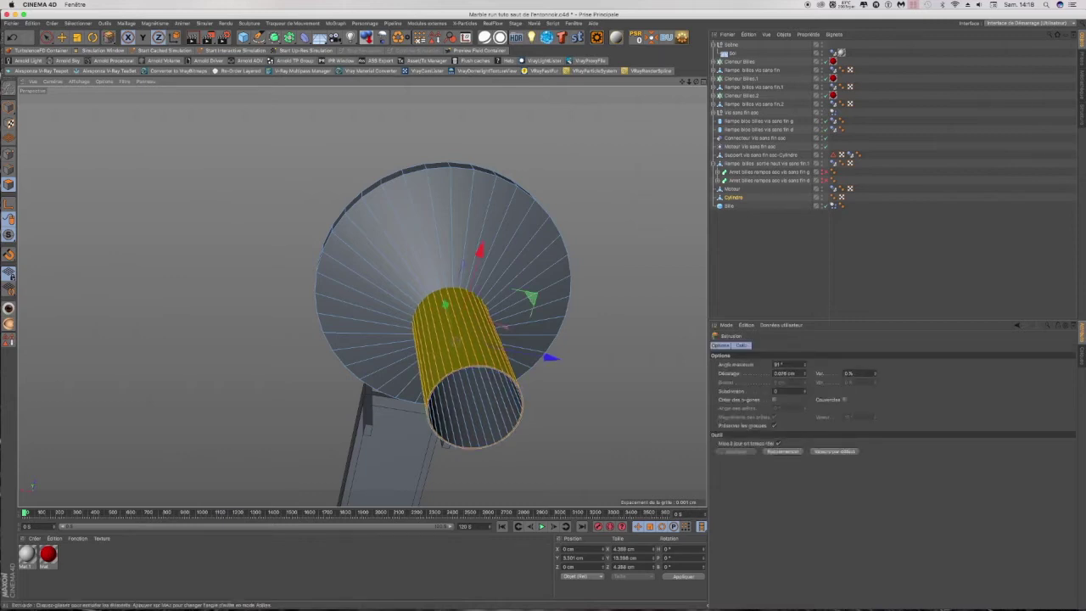
pyautogui.moveTo(426, 396)
pyautogui.mouseDown()
pyautogui.moveTo(422, 380)
pyautogui.moveTo(426, 399)
pyautogui.mouseUp()
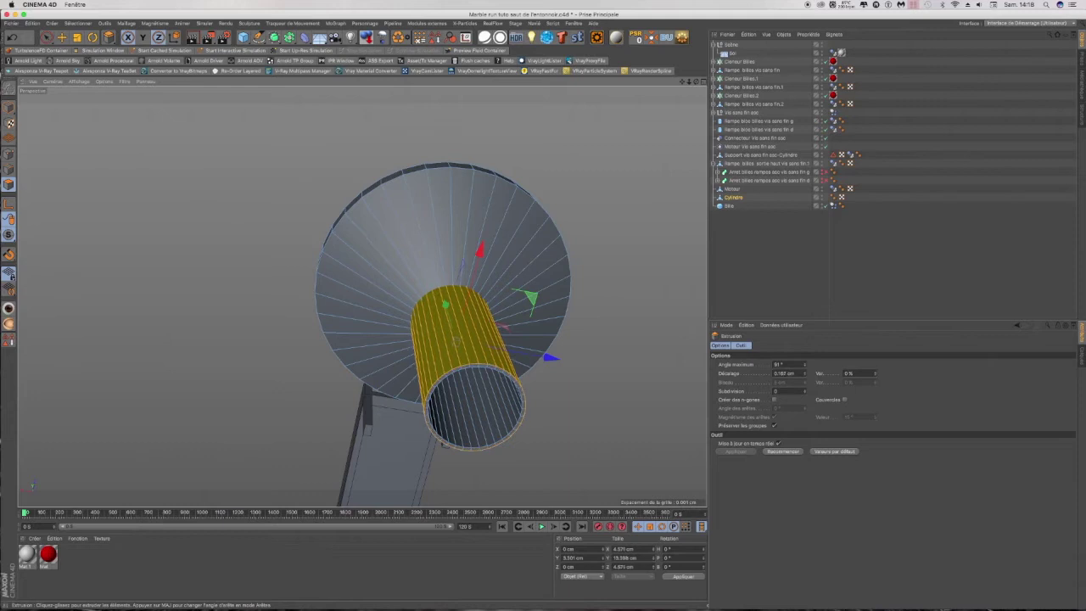
# Step: Inspect the junction between the thickened spout and the cone in edge mode, and undo the spout's extrusion
pyautogui.moveTo(696, 83)
pyautogui.mouseDown()
pyautogui.moveTo(698, 208)
pyautogui.moveTo(689, 108)
pyautogui.mouseUp()
pyautogui.scroll(10, 439, 338)
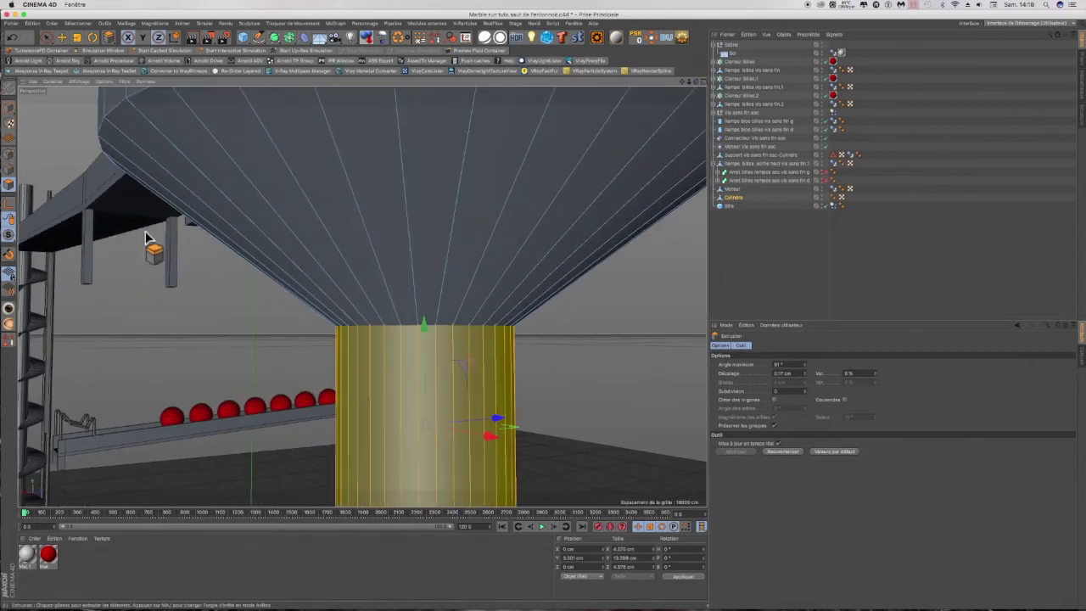
pyautogui.click(11, 170)
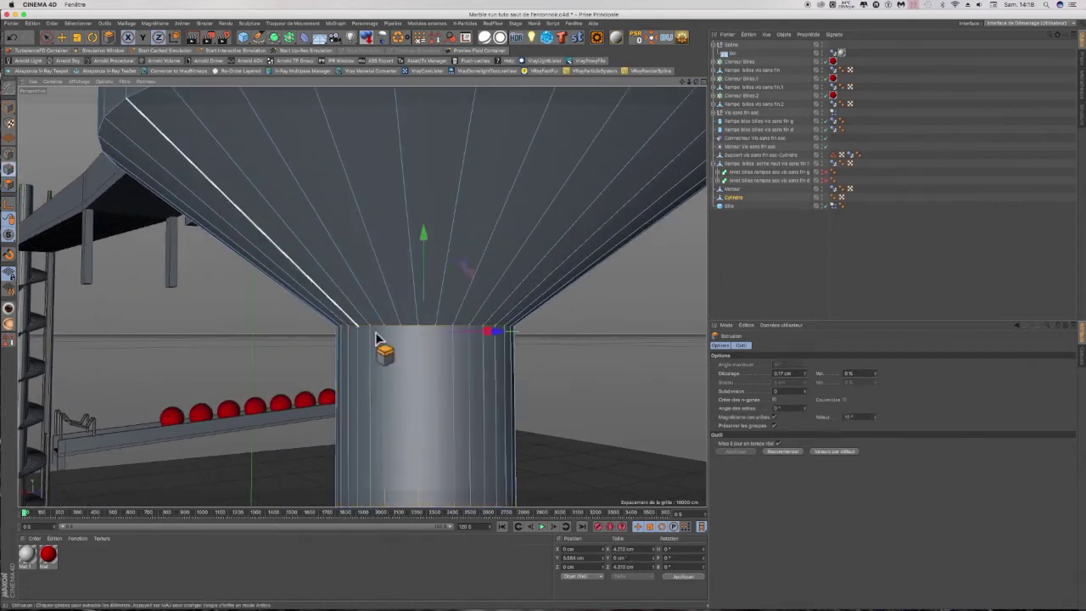
pyautogui.scroll(5, 449, 339)
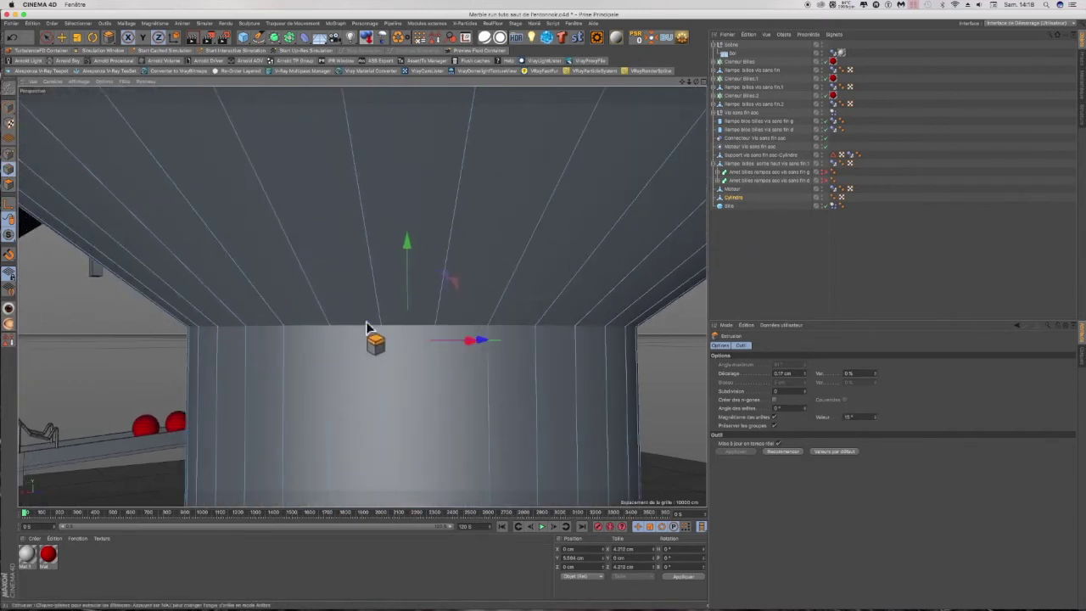
pyautogui.scroll(-7, 345, 318)
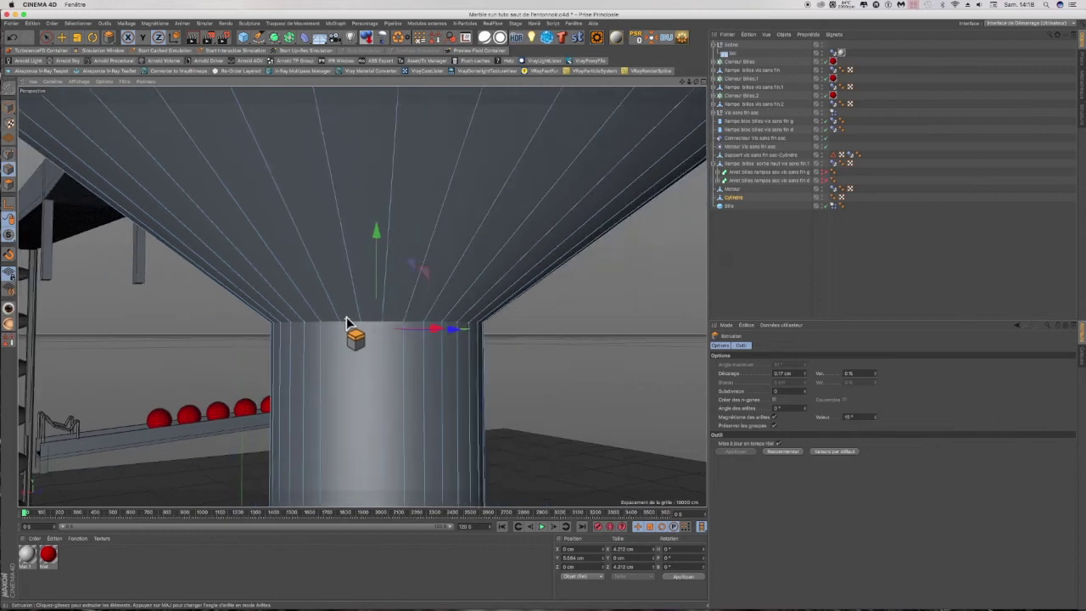
pyautogui.moveTo(696, 82); pyautogui.dragTo(697, 182)
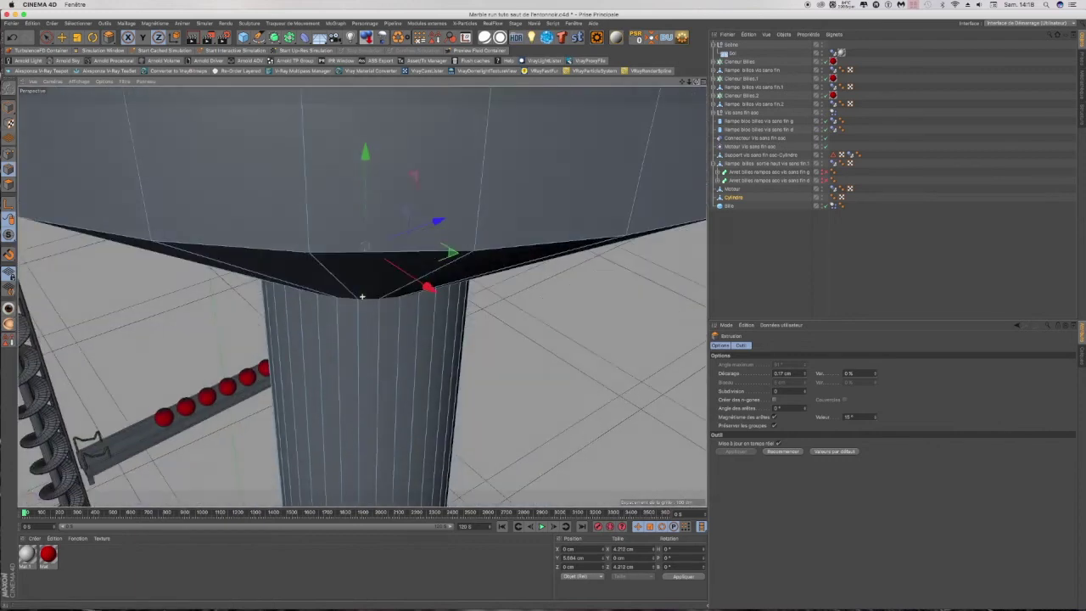
pyautogui.scroll(-8, 420, 334)
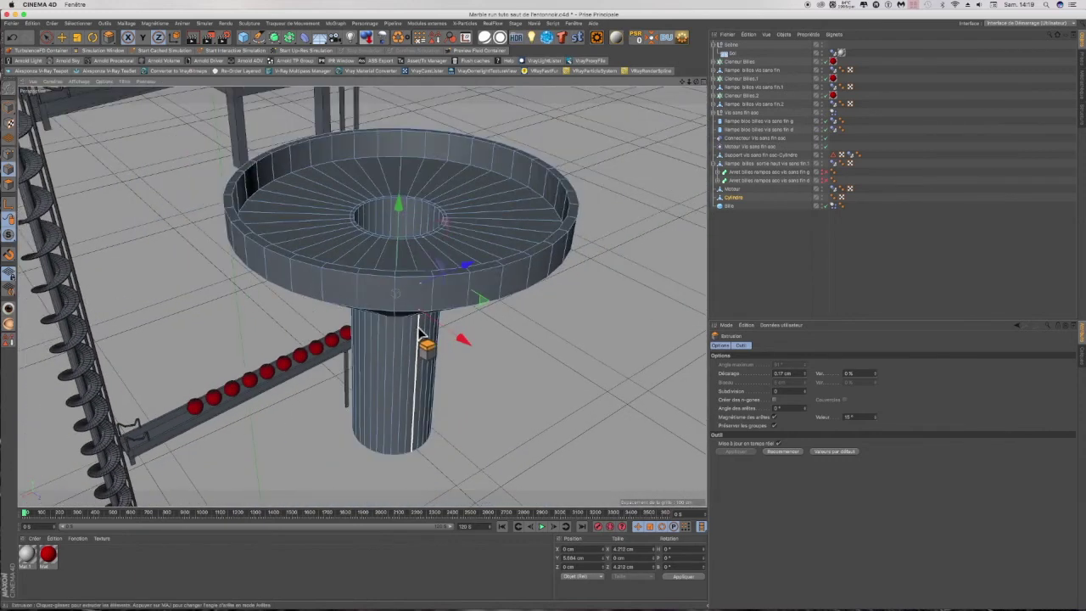
pyautogui.click(12, 38)
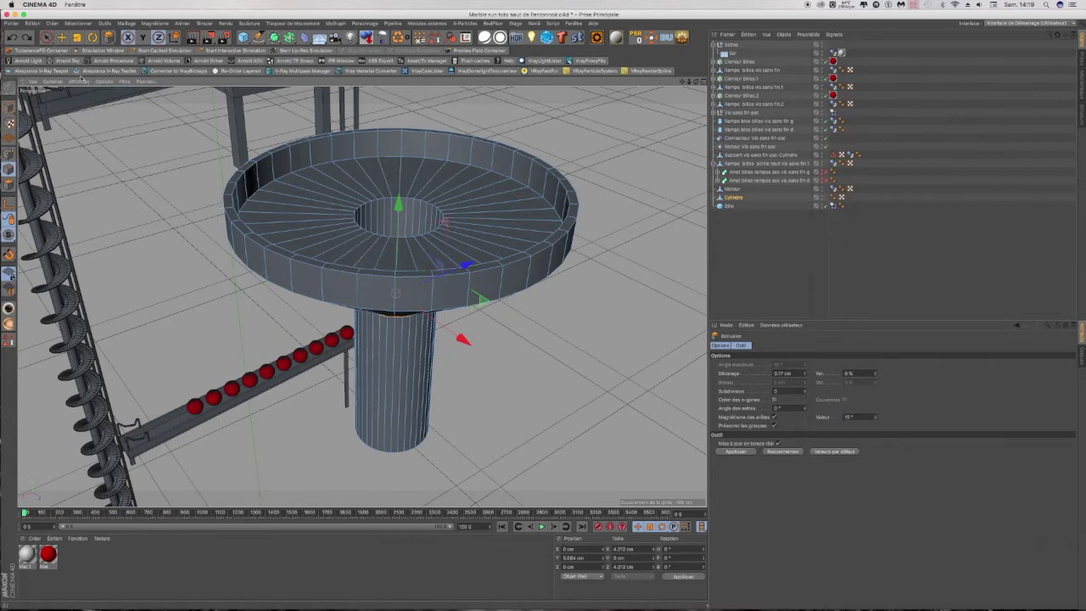
# Step: Loop-select the spout's faces in polygon mode and extrude them inward by about 0.09 cm
pyautogui.rightClick(255, 318)
pyautogui.click(298, 332)
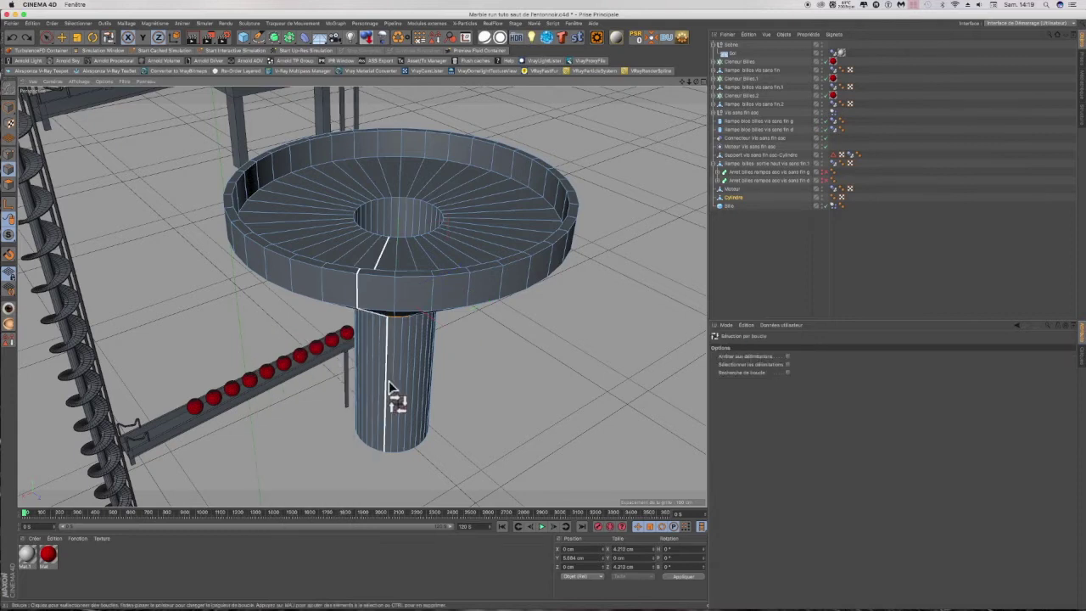
pyautogui.click(415, 377)
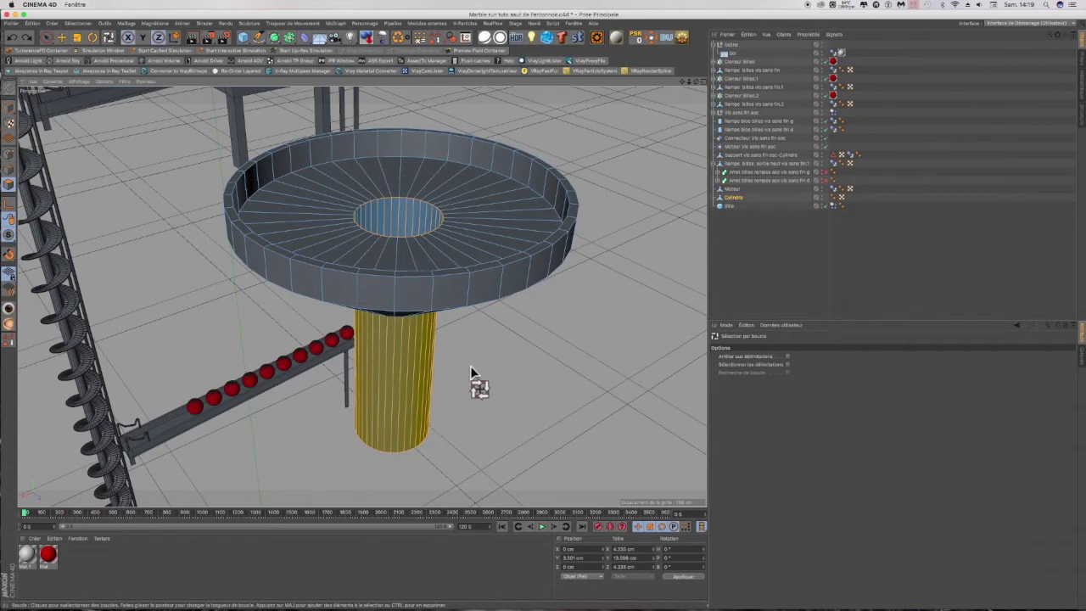
pyautogui.click(448, 363)
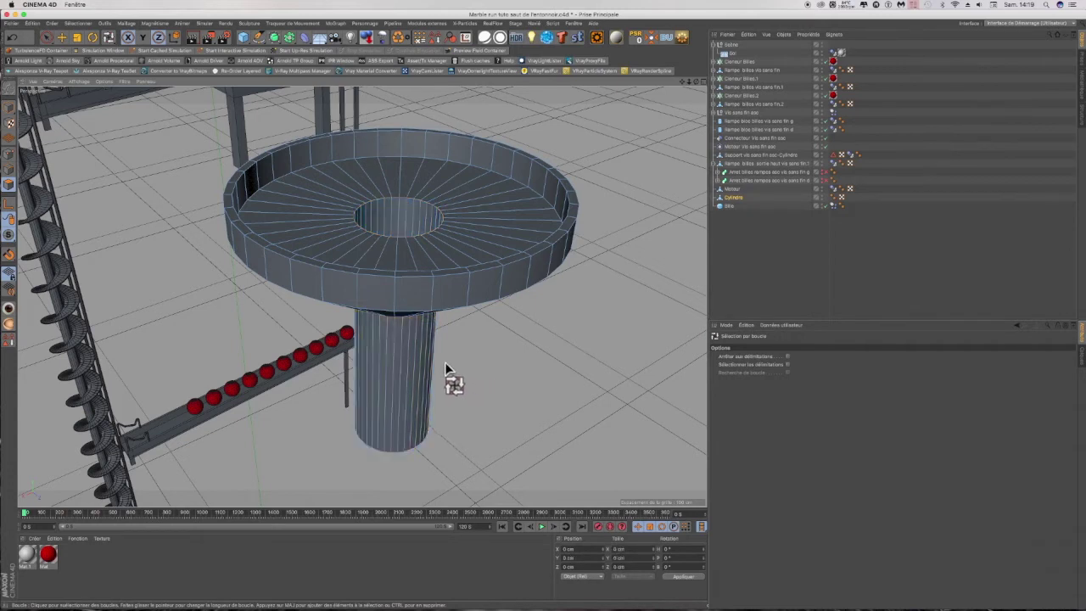
pyautogui.click(408, 358)
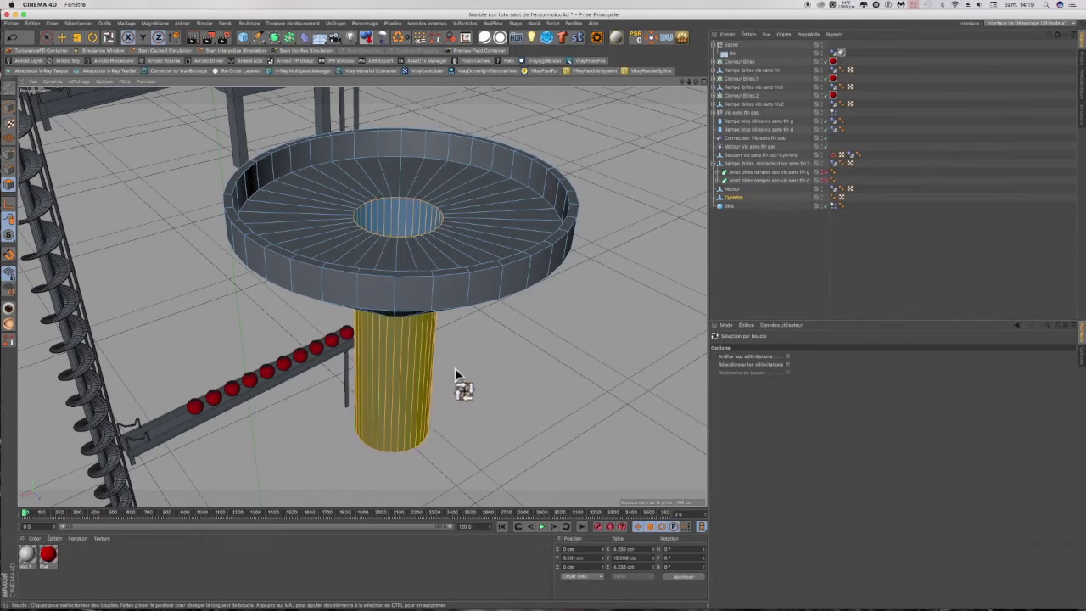
pyautogui.press('d')
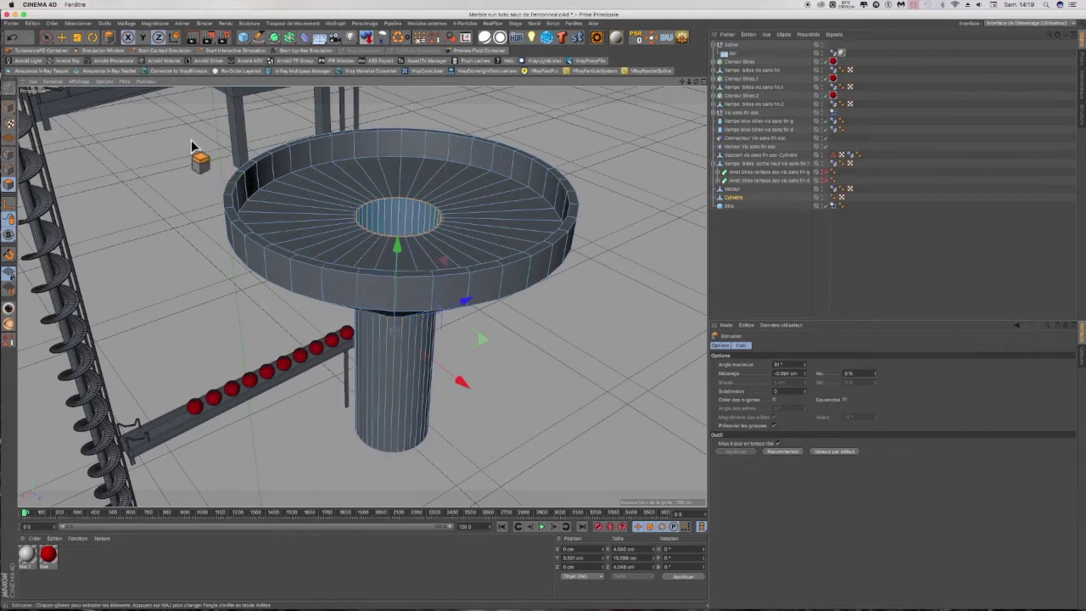
# Step: Select all the funnel's faces and check their orientation from the side
pyautogui.press('super+a')
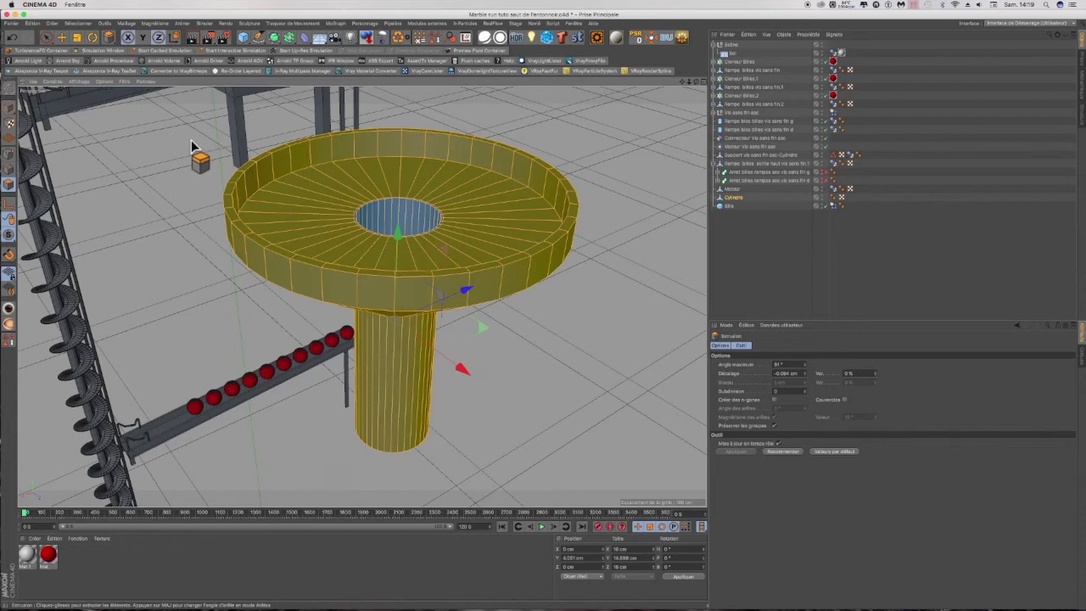
pyautogui.moveTo(695, 83); pyautogui.dragTo(691, 25)
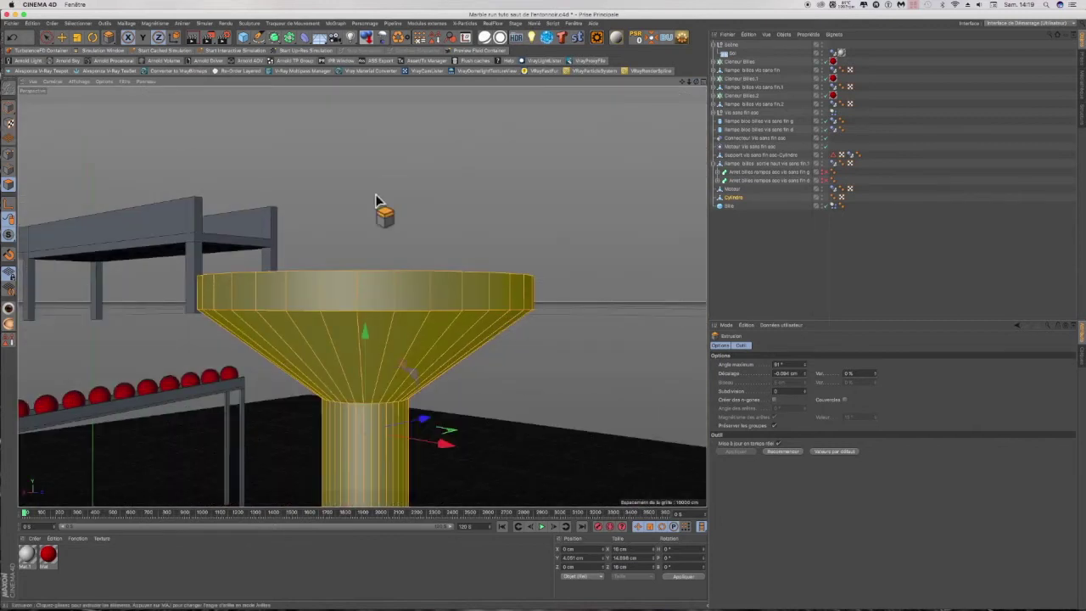
pyautogui.scroll(-5, 366, 195)
# Step: Select the Bille sphere and move it inside the spout, close to its bottom opening
pyautogui.moveTo(696, 82); pyautogui.dragTo(675, 128)
pyautogui.moveTo(697, 83); pyautogui.dragTo(699, 83)
pyautogui.moveTo(733, 208); pyautogui.dragTo(384, 324)
pyautogui.scroll(5, 378, 409)
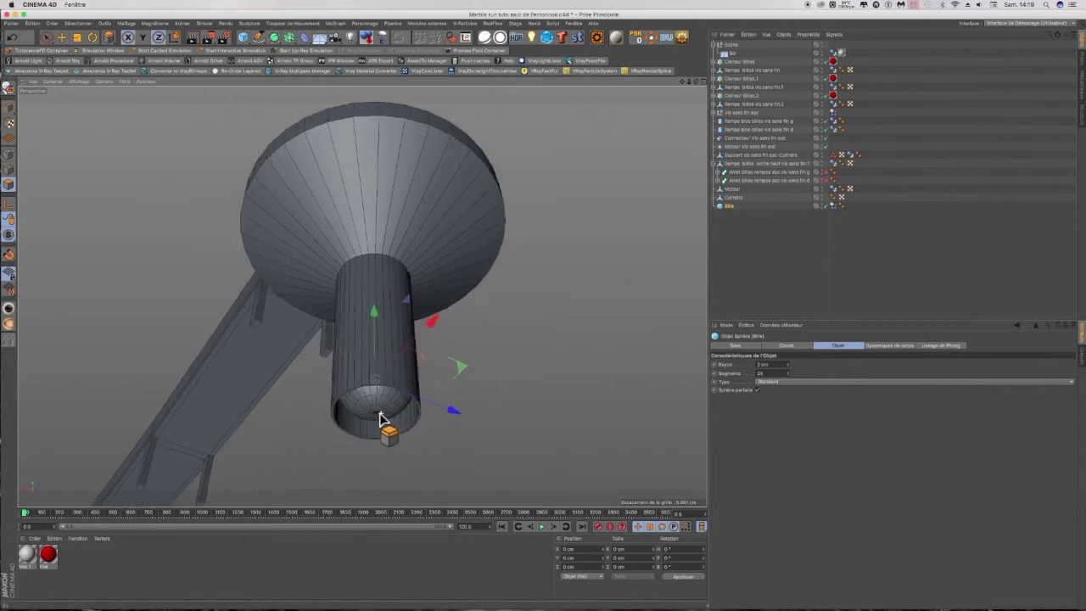
pyautogui.scroll(3, 380, 417)
# Step: Lower the Bille sphere partly out of the spout's bottom opening to check its fit, and undo the move
pyautogui.click(703, 82)
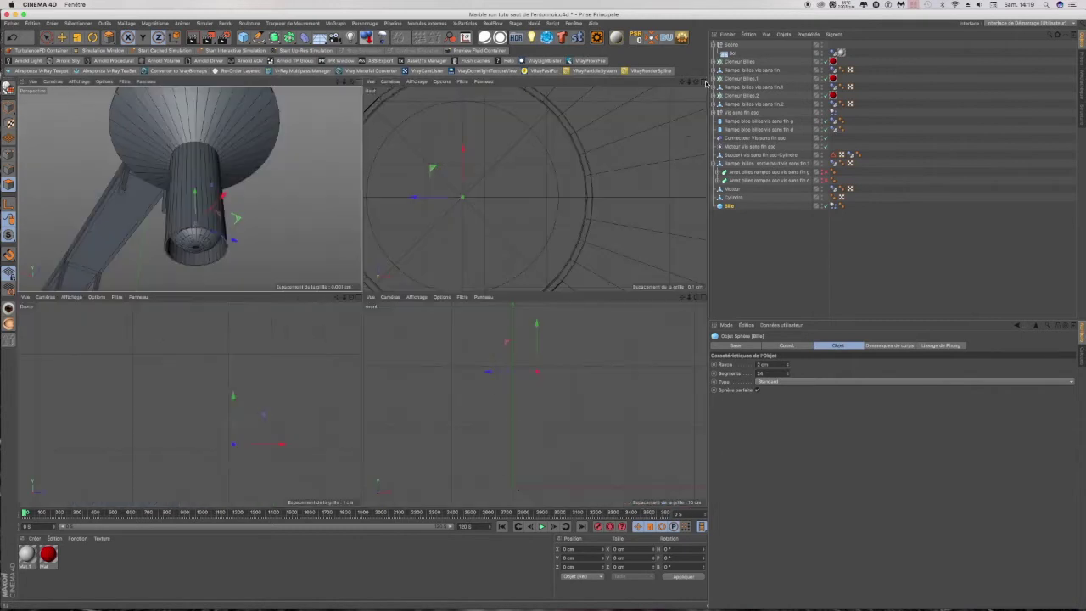
pyautogui.click(535, 331)
pyautogui.moveTo(536, 331); pyautogui.dragTo(537, 329)
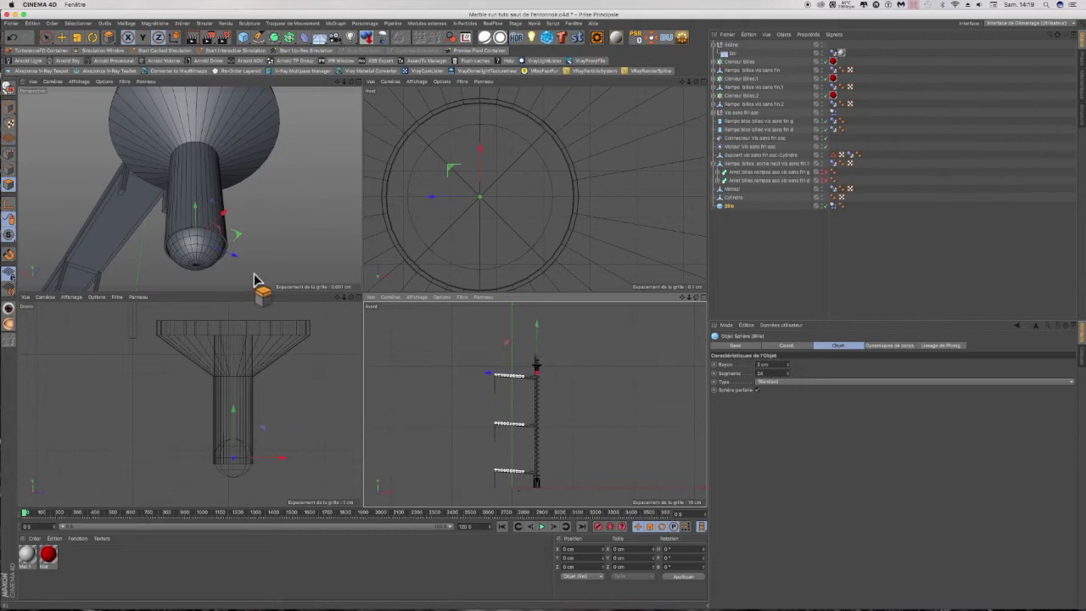
pyautogui.scroll(5, 190, 241)
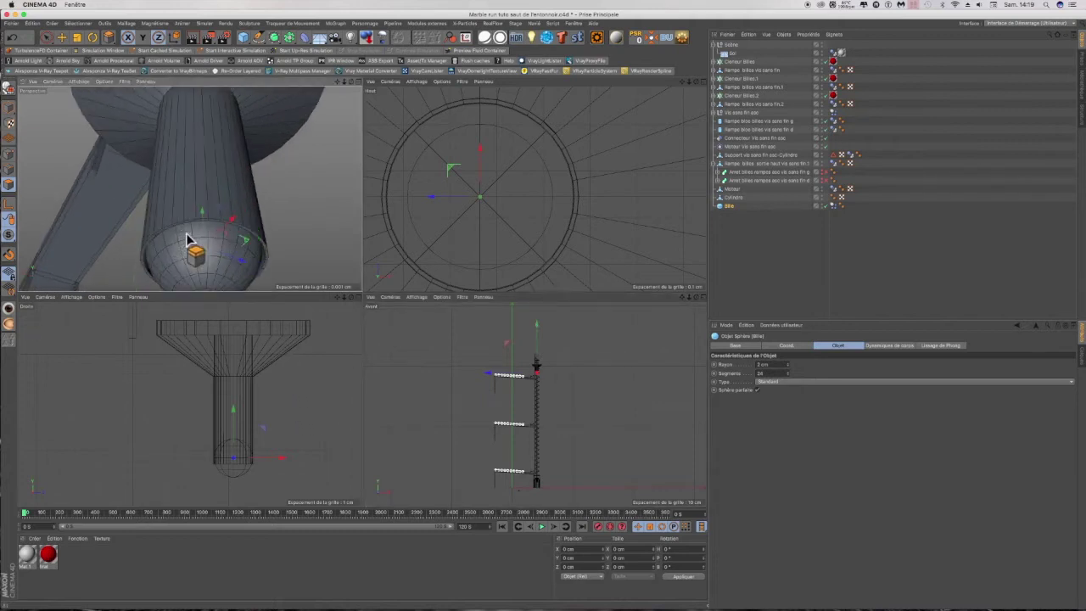
pyautogui.click(358, 82)
pyautogui.click(12, 38)
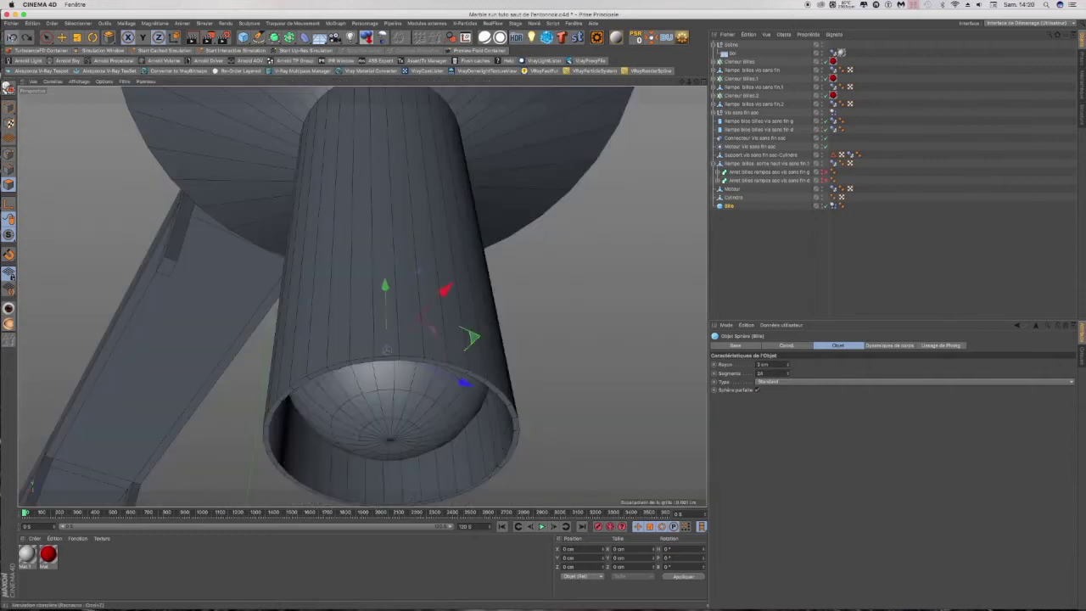
# Step: Undo back to the spout's inner faces and extrude them further inward to about 3.6 cm across
pyautogui.click(12, 37)
pyautogui.click(12, 38)
pyautogui.click(11, 38)
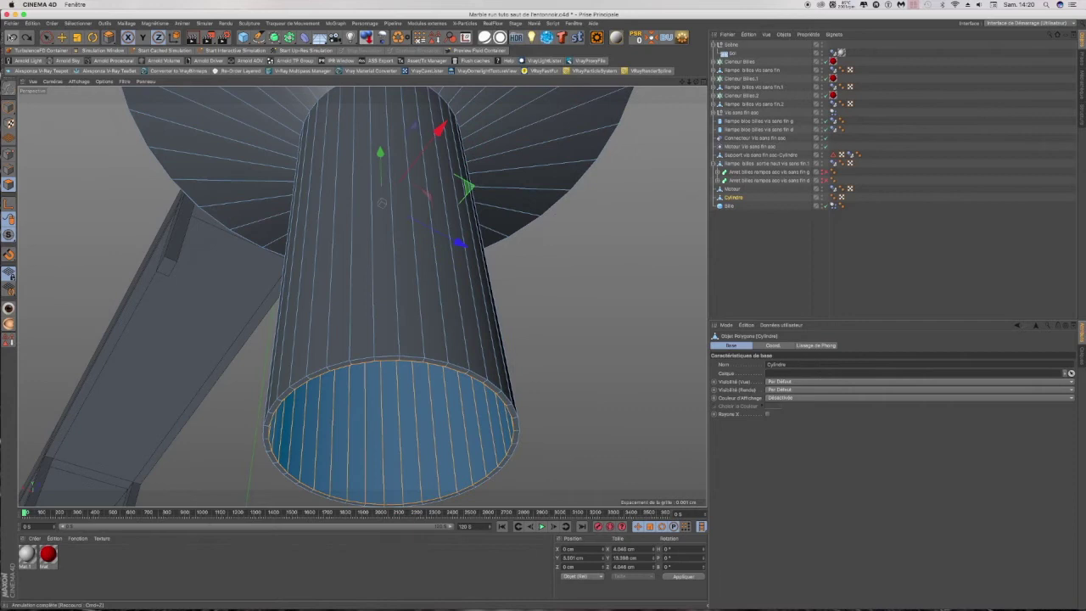
pyautogui.click(12, 38)
pyautogui.press('d')
pyautogui.moveTo(589, 280); pyautogui.dragTo(556, 280)
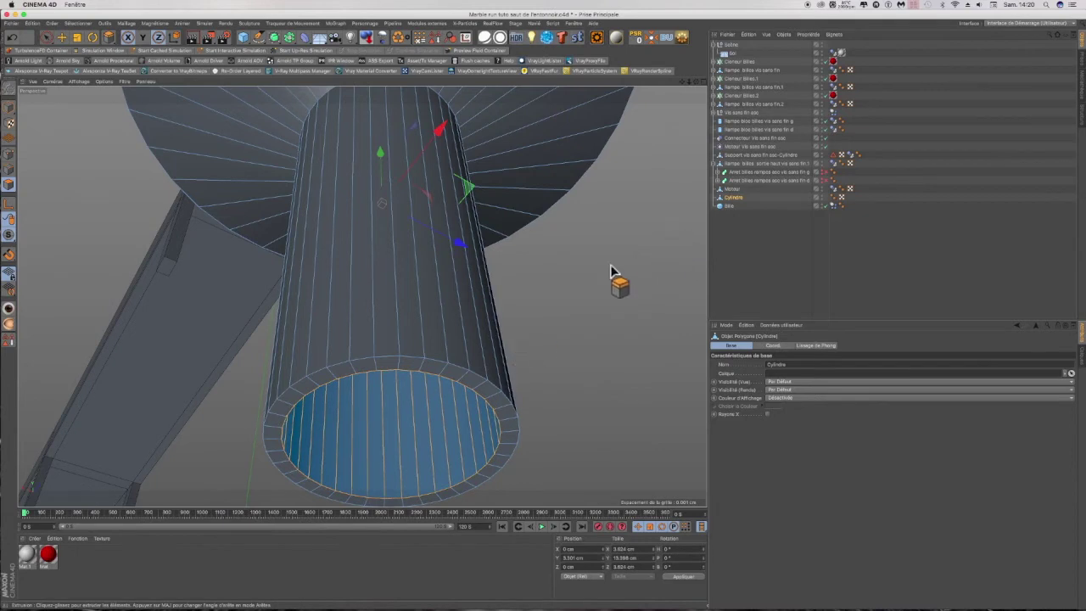
# Step: Select the Bille sphere and raise it from below the spout into the funnel's central opening
pyautogui.scroll(-4, 609, 294)
pyautogui.moveTo(696, 82); pyautogui.dragTo(756, 127)
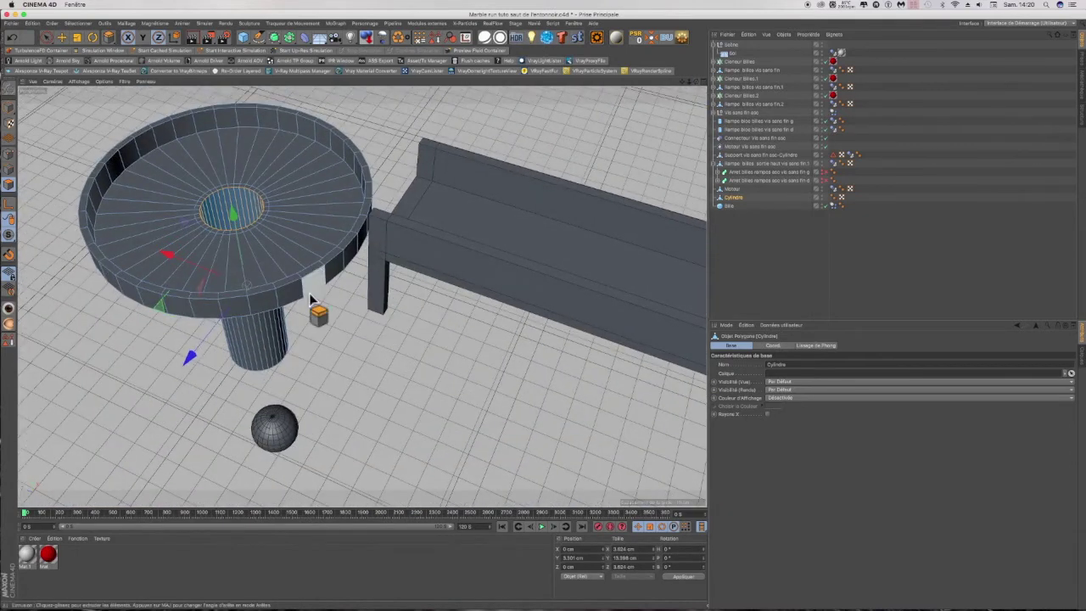
pyautogui.moveTo(235, 216); pyautogui.dragTo(238, 199)
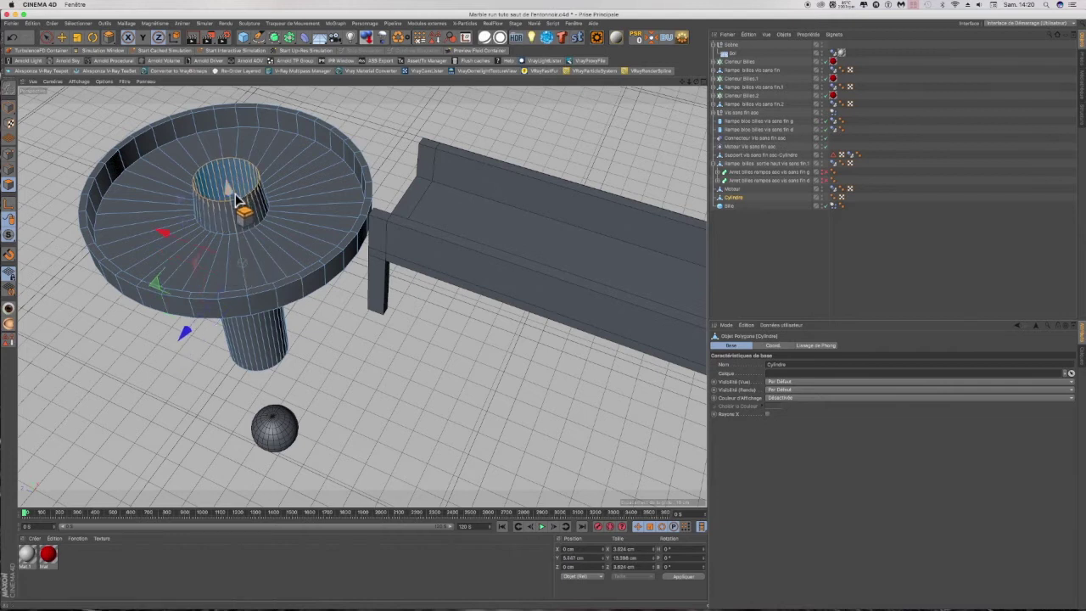
pyautogui.press('super+z')
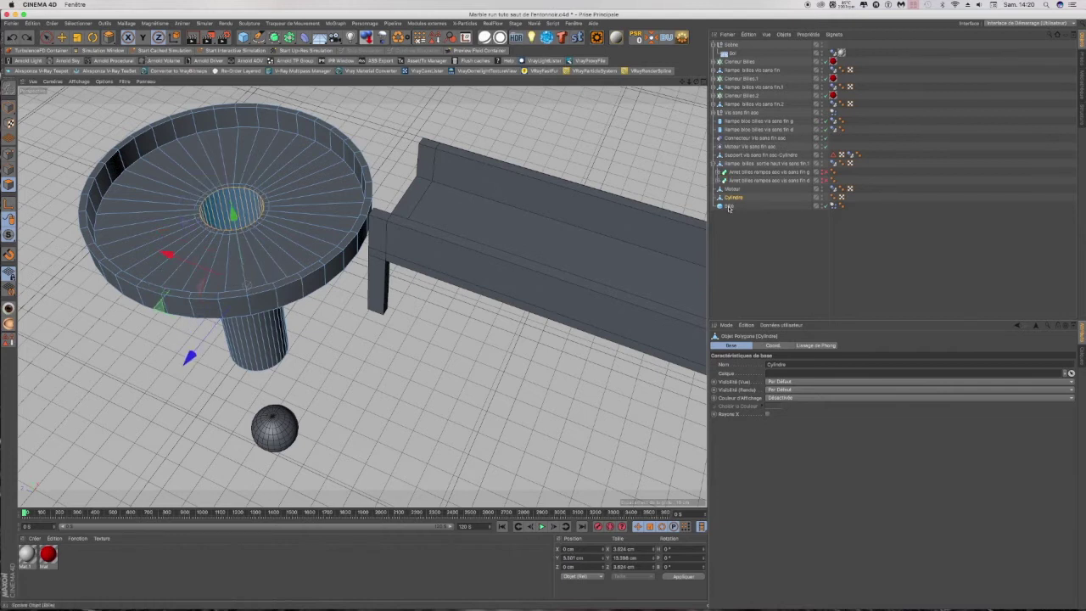
pyautogui.click(728, 207)
pyautogui.moveTo(263, 384); pyautogui.dragTo(211, 146)
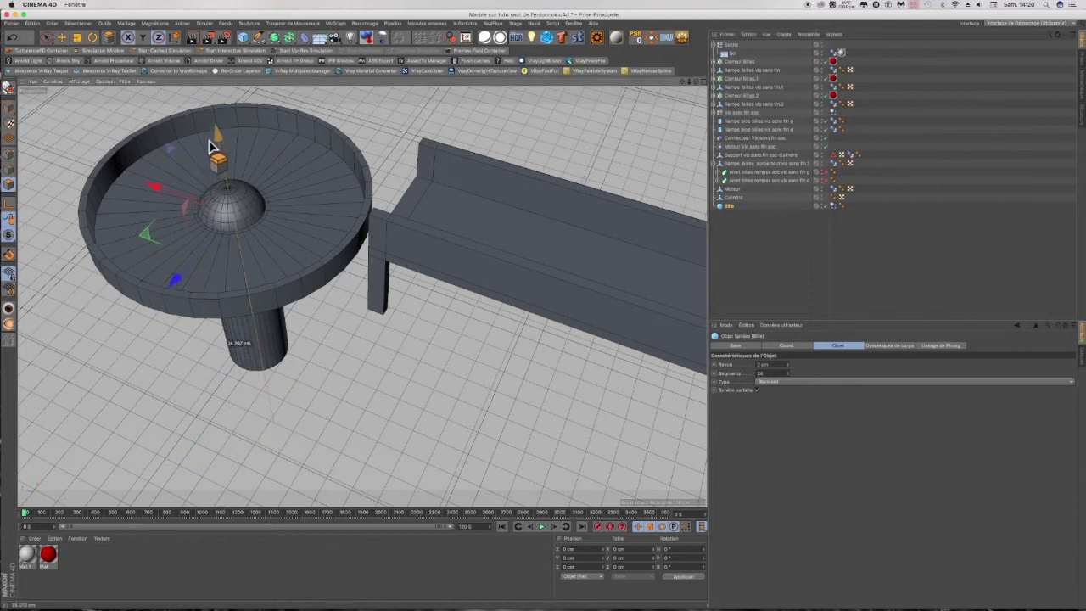
# Step: Try scaling up the selected inner faces of the Cylindre's spout slightly
pyautogui.click(732, 197)
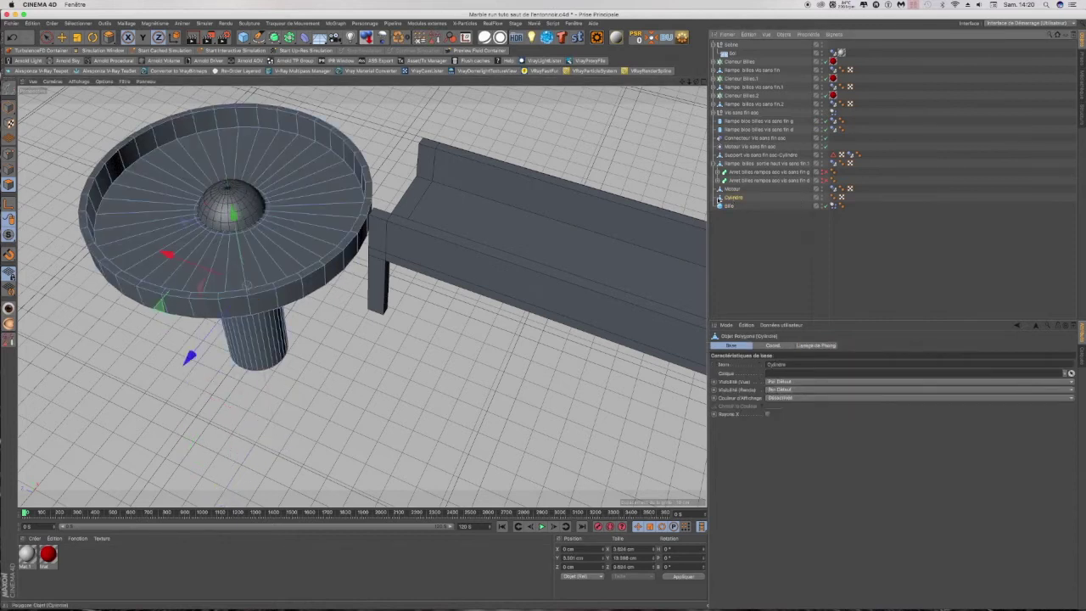
pyautogui.click(76, 37)
pyautogui.moveTo(368, 344); pyautogui.dragTo(373, 339)
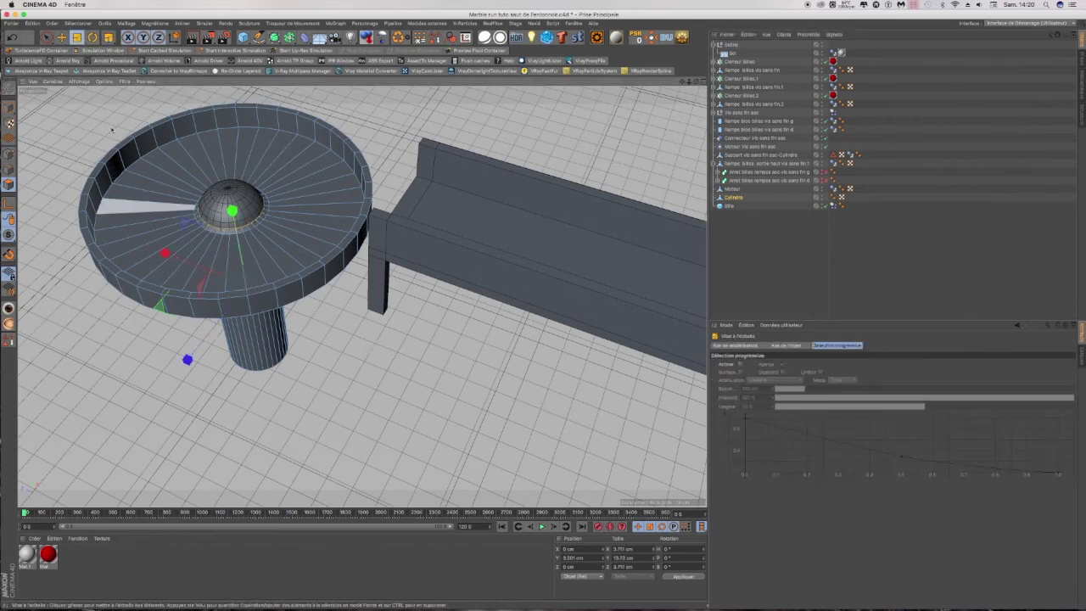
# Step: Try enlarging the whole funnel in model mode and raising the Bille into its opening, and undo both changes
pyautogui.click(7, 108)
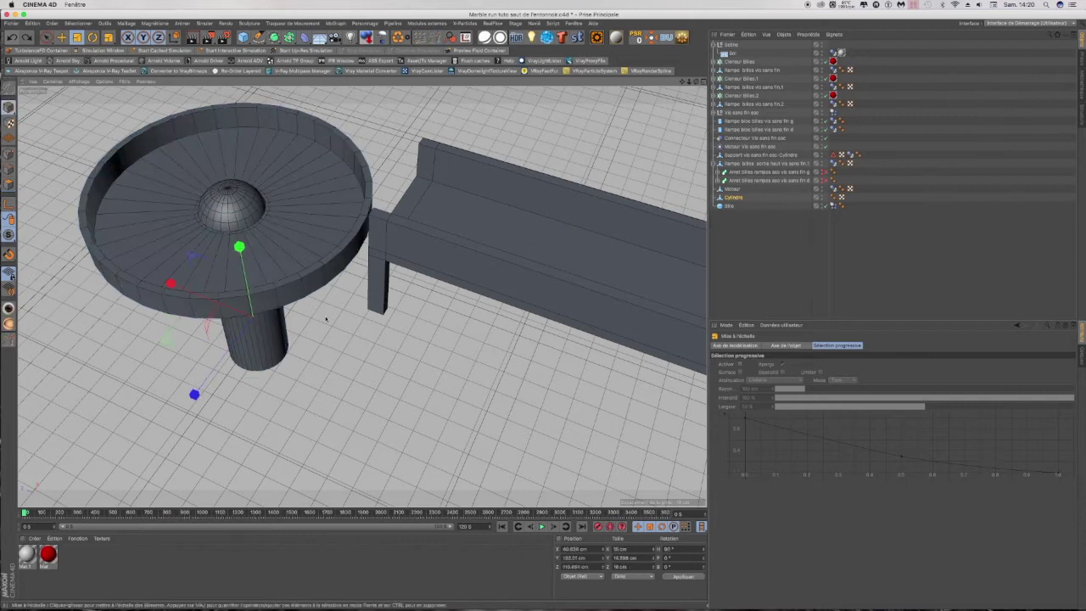
pyautogui.moveTo(326, 319); pyautogui.dragTo(393, 325)
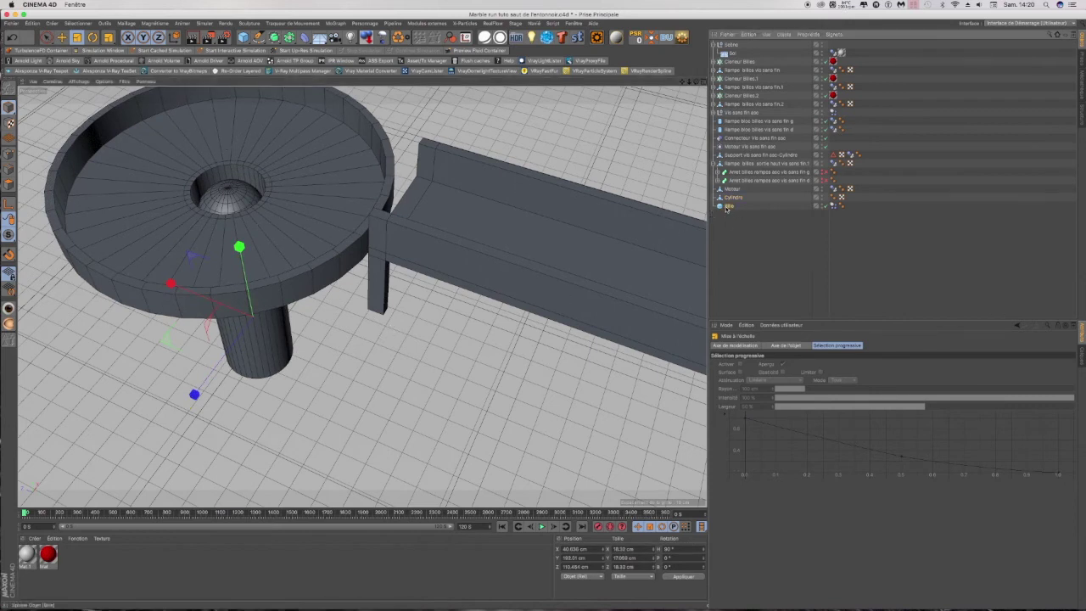
pyautogui.click(220, 185)
pyautogui.press('e')
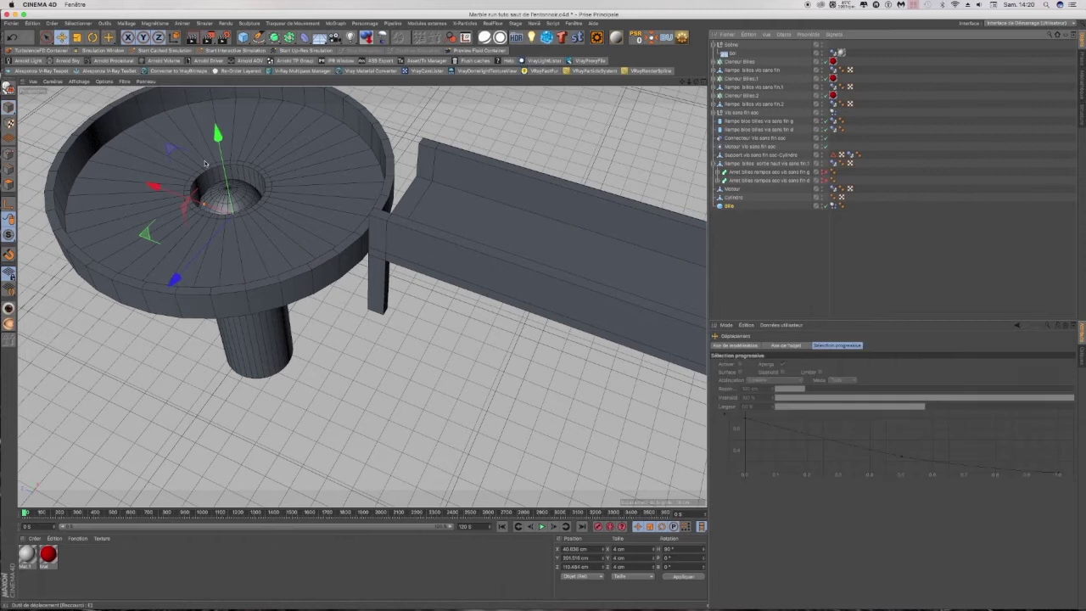
pyautogui.moveTo(213, 134); pyautogui.dragTo(201, 109)
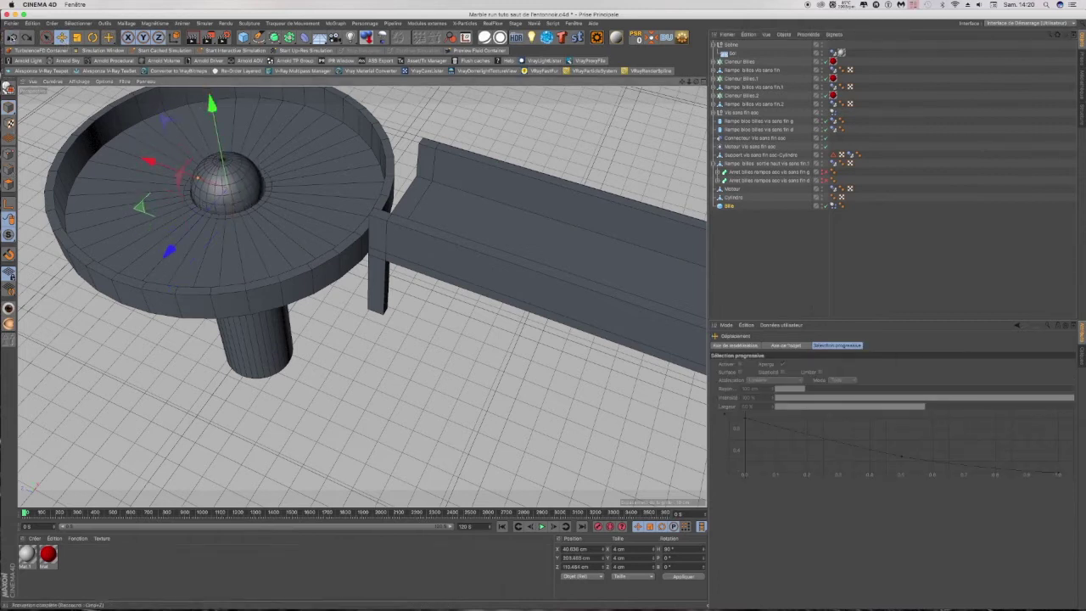
pyautogui.click(11, 39)
pyautogui.click(11, 38)
pyautogui.click(11, 38)
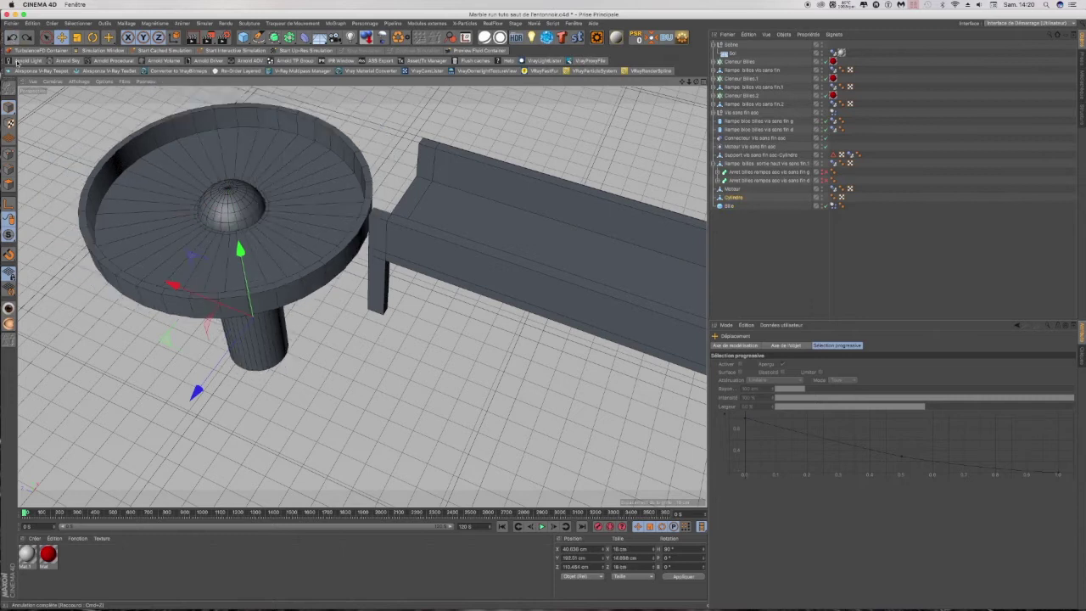
# Step: Hide the Bille sphere and loop-select both edge rings around the funnel's central opening in edge mode
pyautogui.click(200, 230)
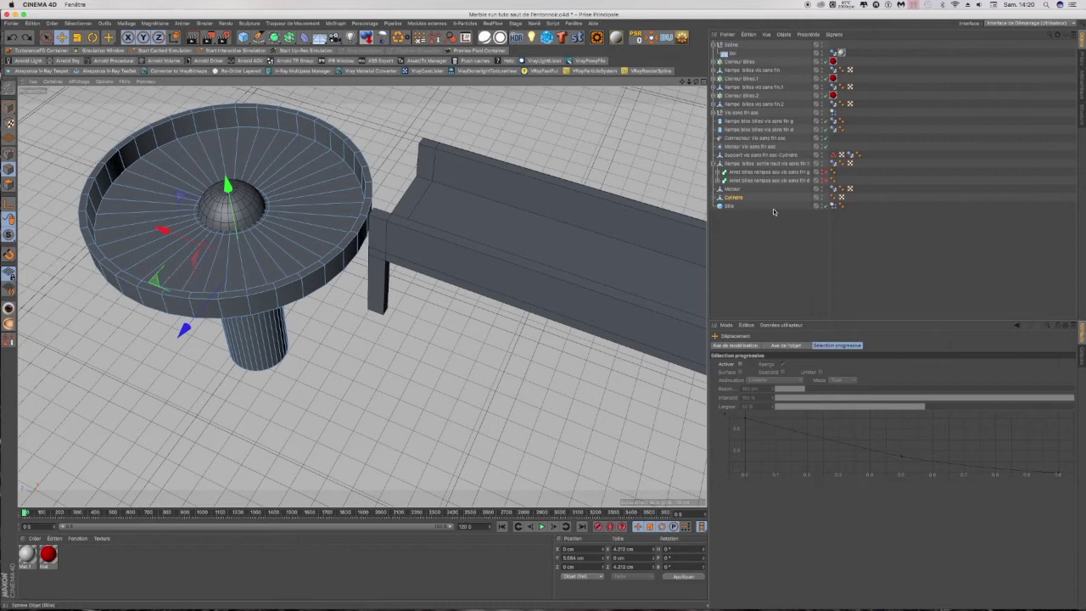
pyautogui.click(823, 206)
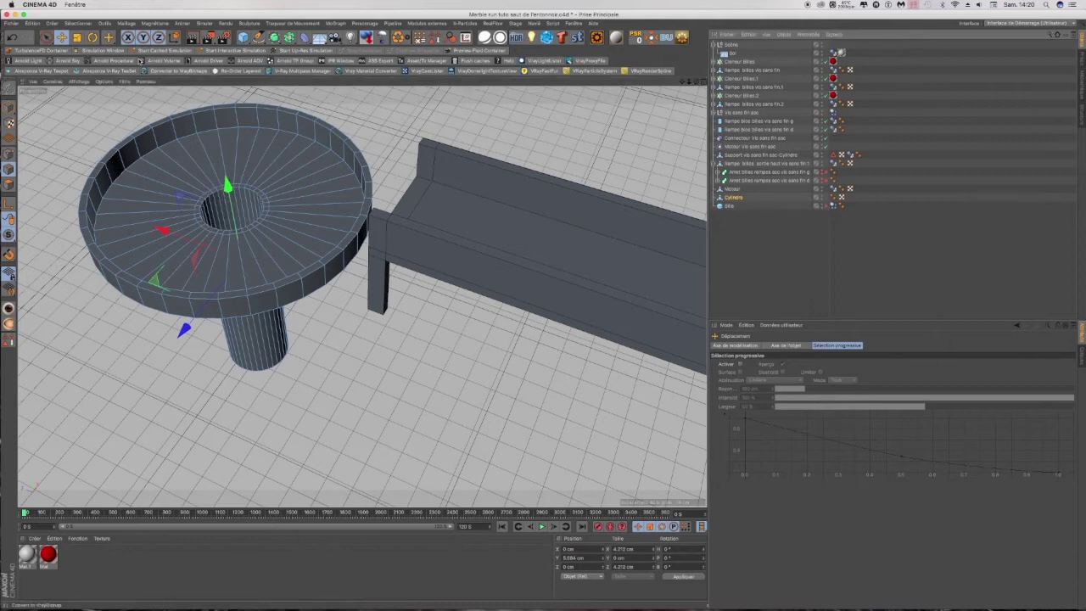
pyautogui.click(93, 37)
pyautogui.click(170, 94)
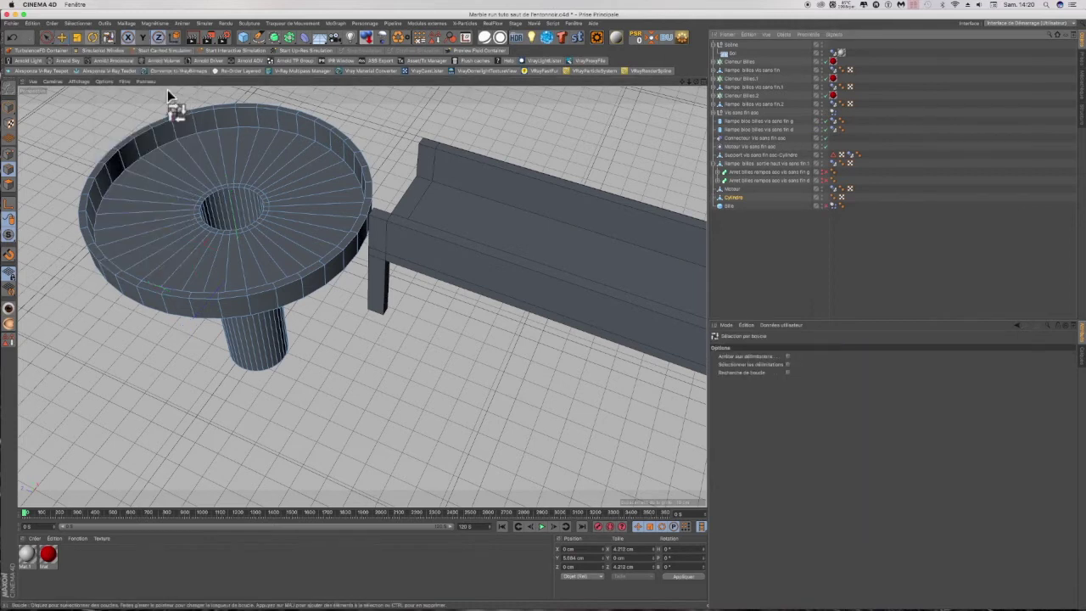
pyautogui.click(224, 196)
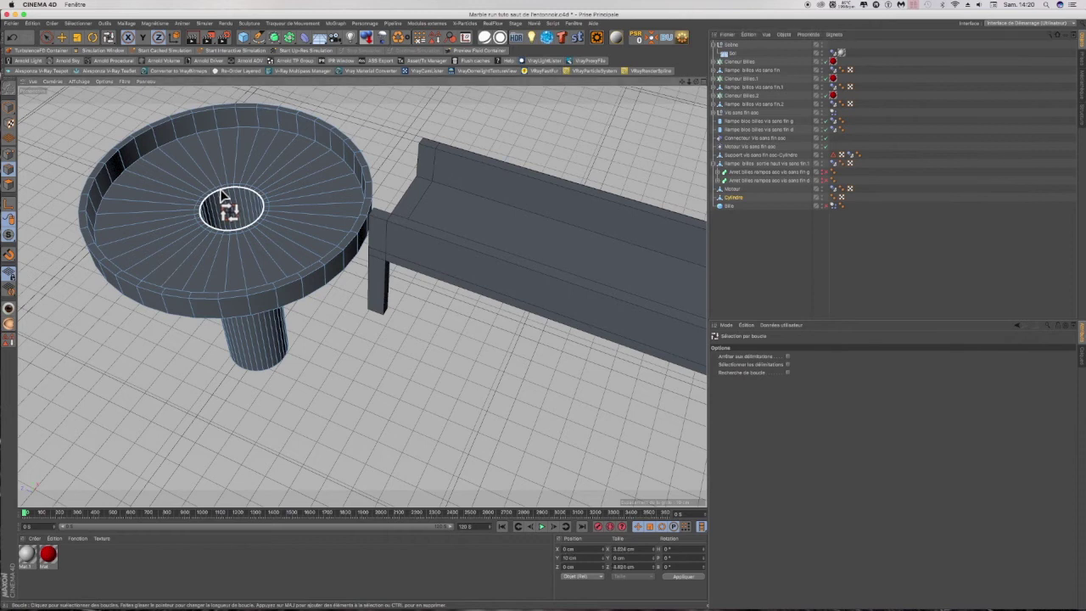
pyautogui.click(218, 192)
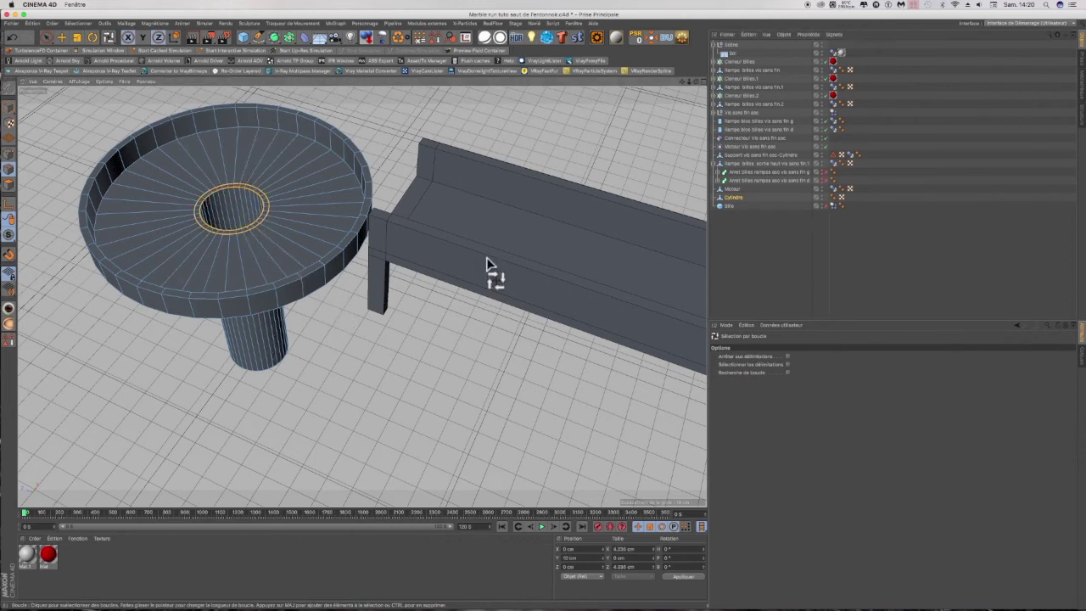
# Step: Add the edge loops at the spout's neck and bottom opening to the selection, and show the Bille sphere again
pyautogui.moveTo(696, 83); pyautogui.dragTo(695, 45)
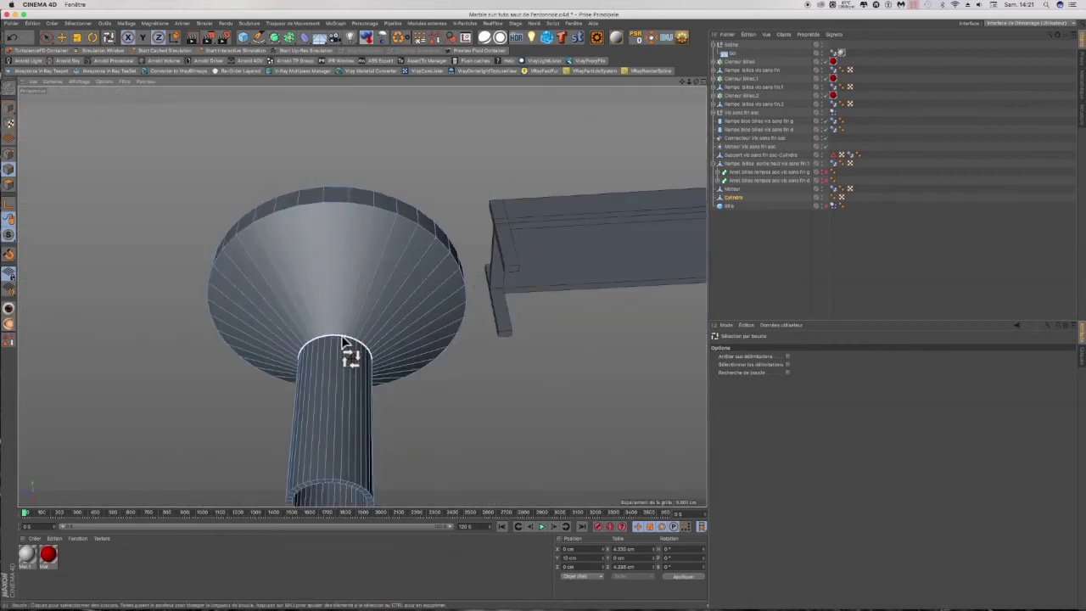
pyautogui.keyDown('shift'); pyautogui.click(343, 485); pyautogui.keyUp('shift')
pyautogui.moveTo(696, 81)
pyautogui.mouseDown()
pyautogui.moveTo(696, 144)
pyautogui.moveTo(697, 82)
pyautogui.mouseUp()
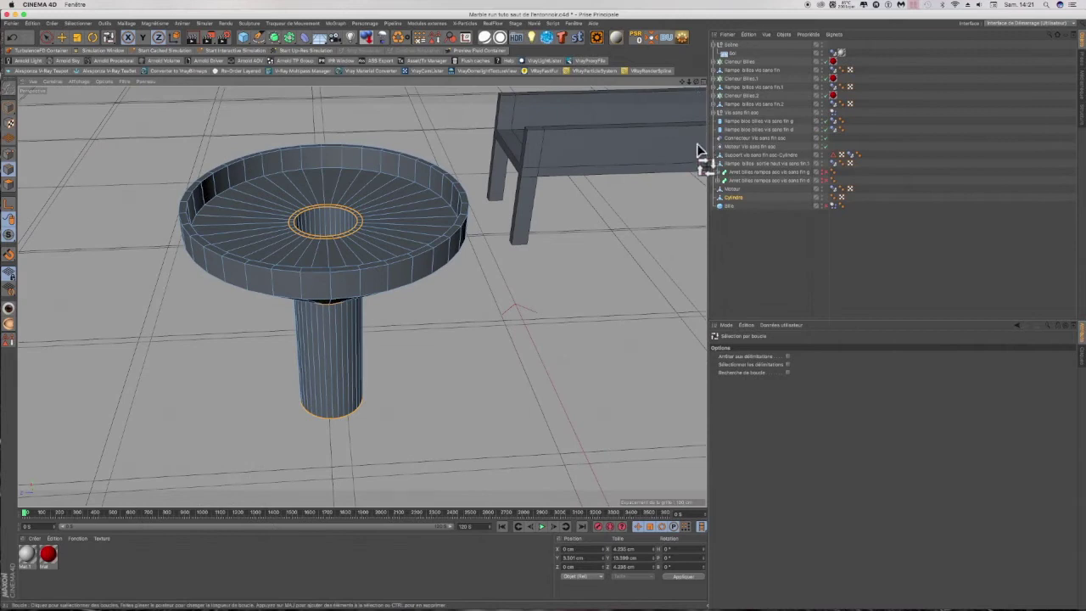
pyautogui.click(823, 206)
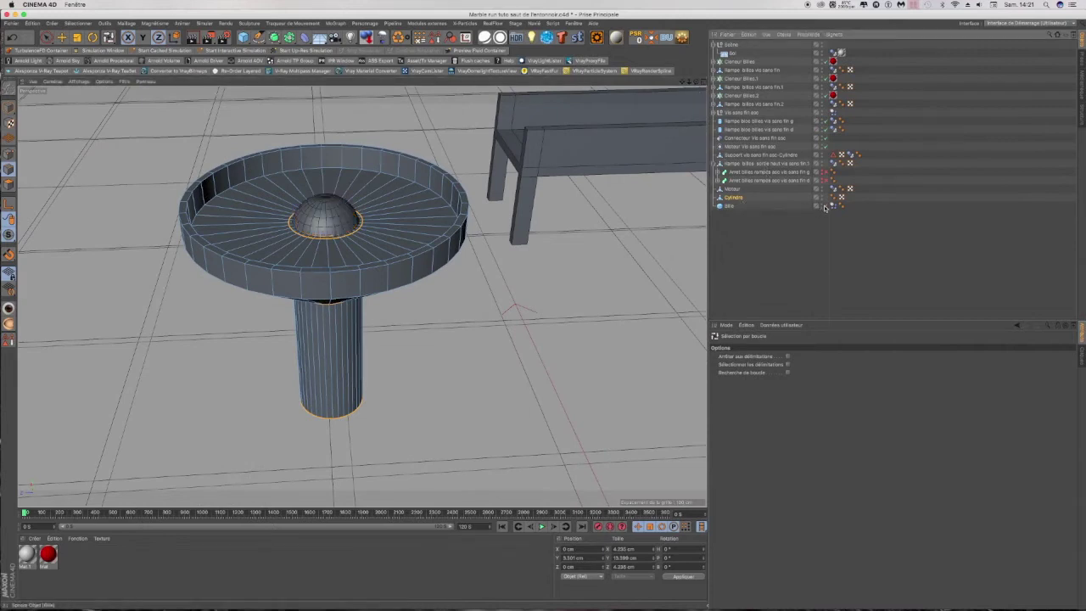
# Step: Try scaling up the selected spout edge loops uniformly on all axes, and undo the scaling
pyautogui.press('t')
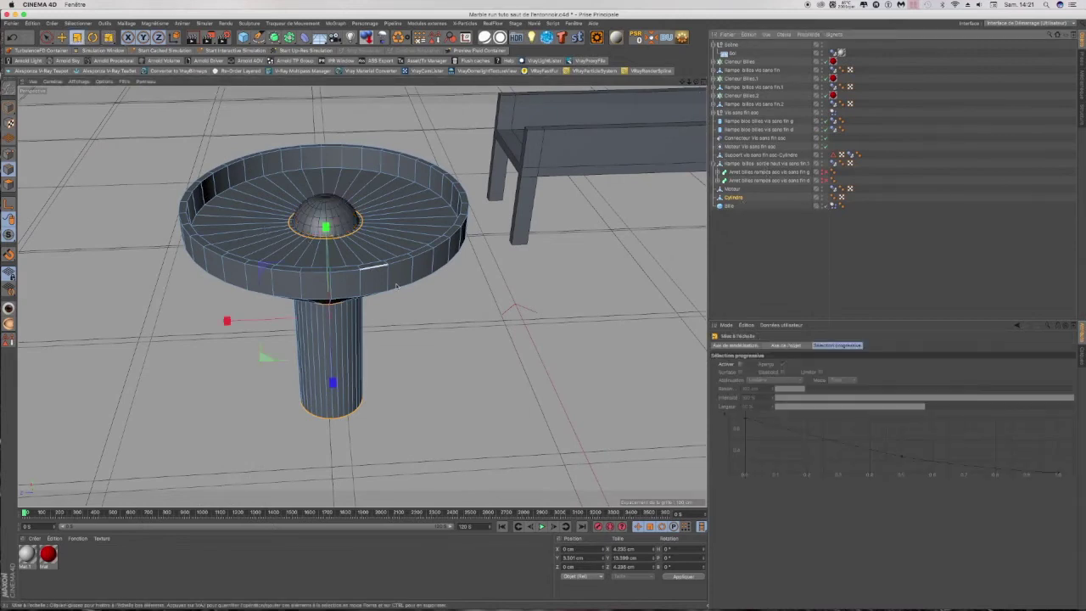
pyautogui.moveTo(433, 306); pyautogui.dragTo(475, 304)
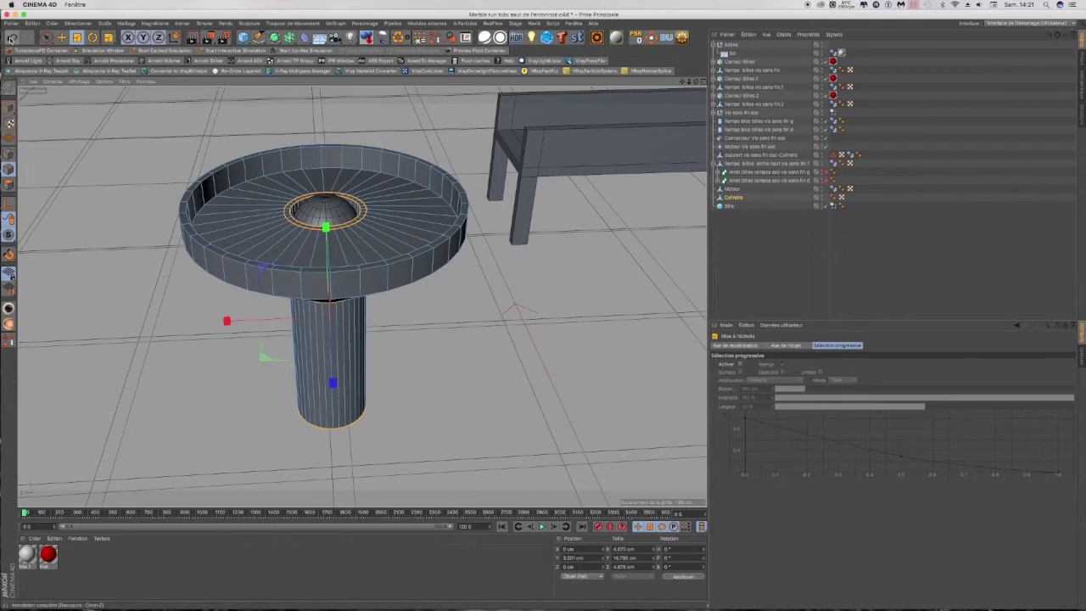
pyautogui.click(11, 39)
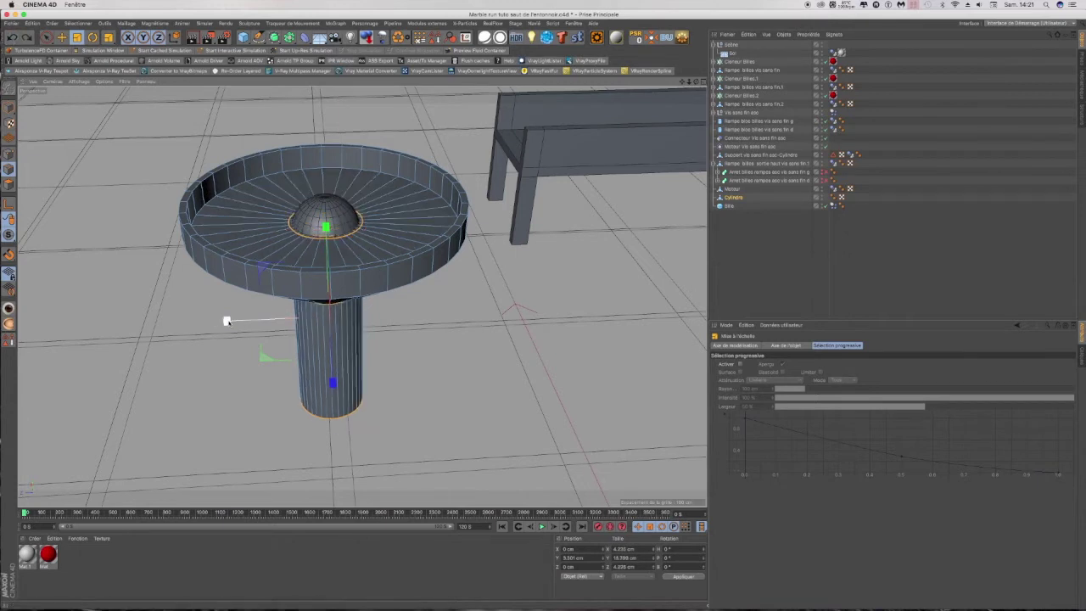
pyautogui.click(11, 39)
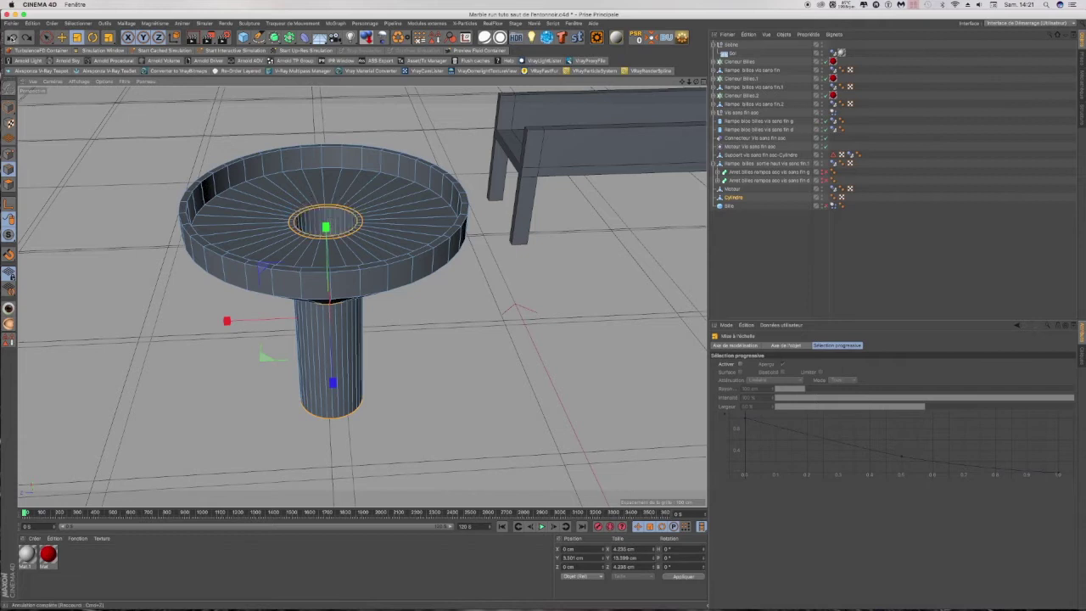
pyautogui.click(29, 38)
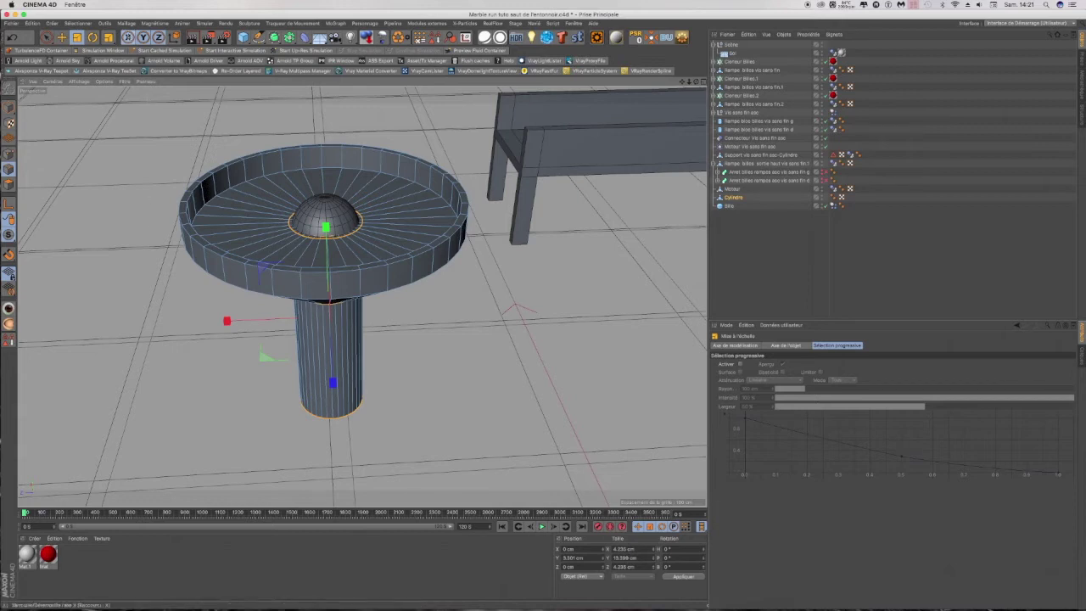
# Step: Lock the Y axis and scale the selected spout edge loops to about 4.93 cm in X and Z, then unlock Y
pyautogui.click(129, 38)
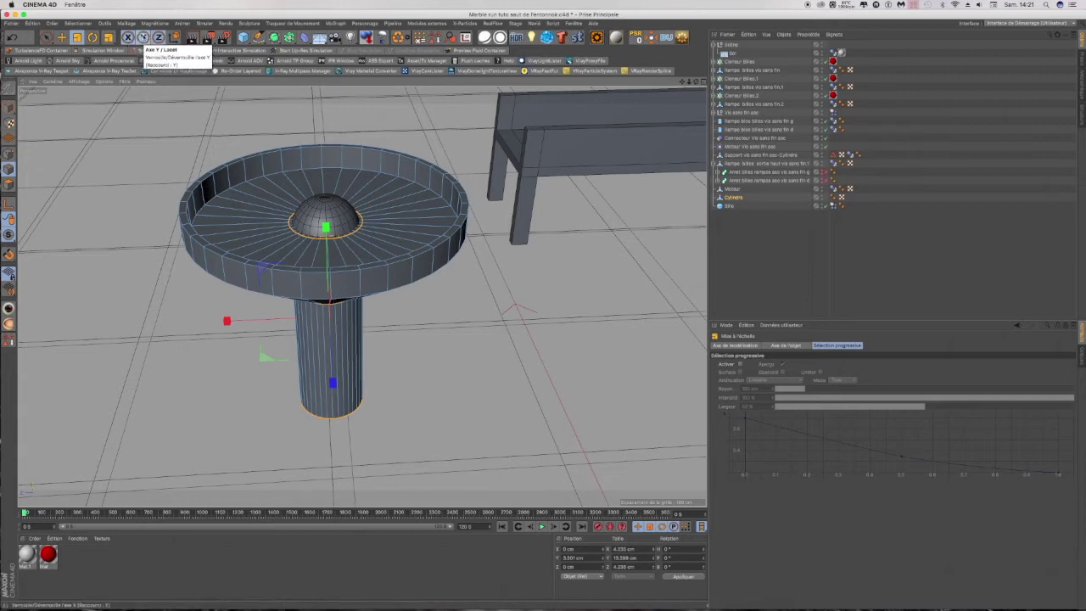
pyautogui.moveTo(83, 200); pyautogui.dragTo(200, 217)
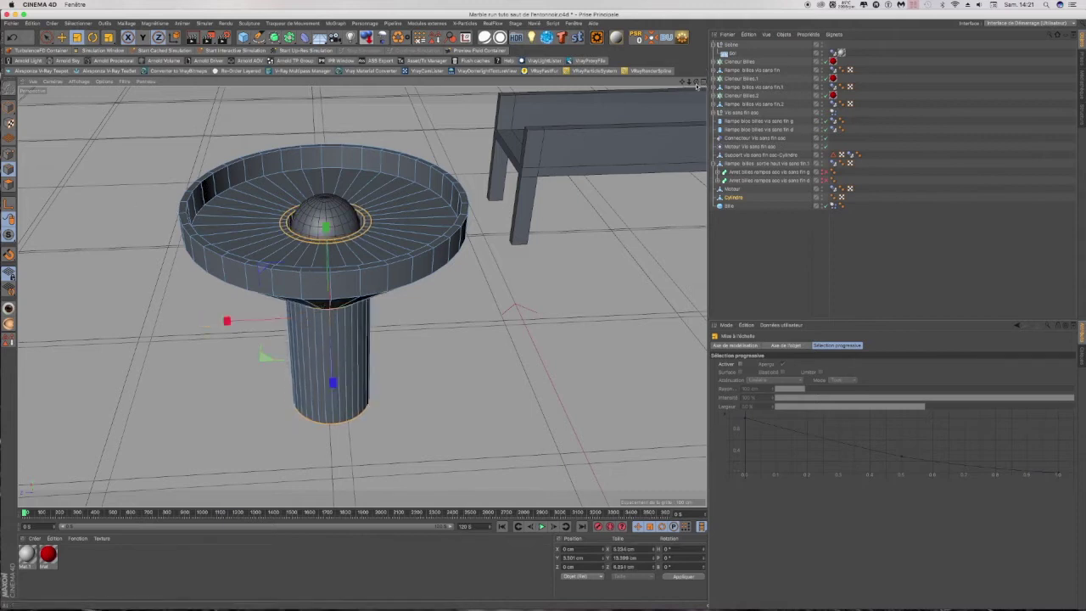
pyautogui.click(703, 82)
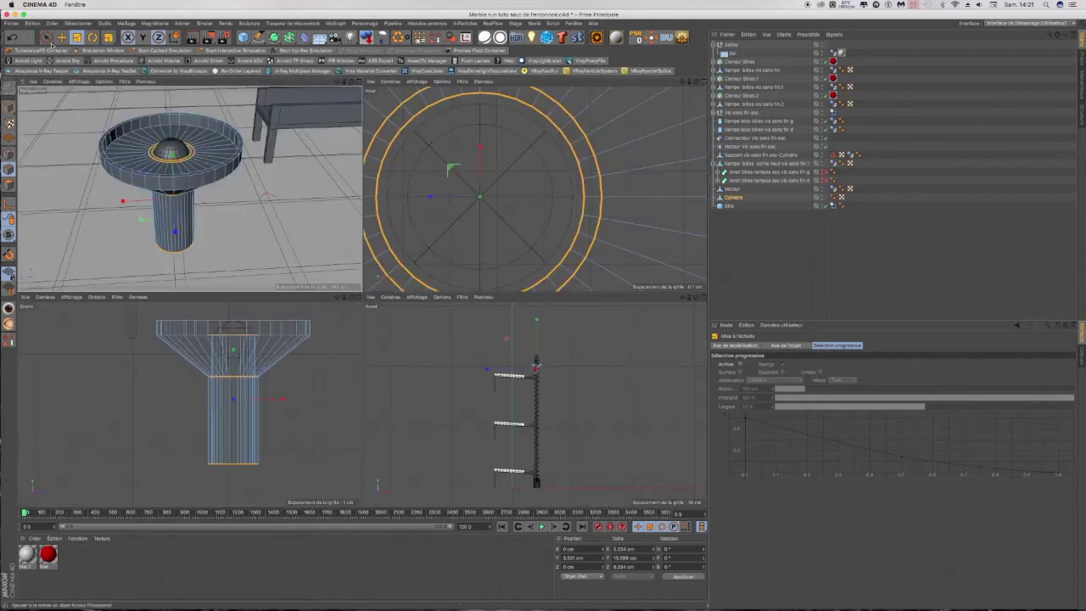
pyautogui.click(11, 38)
pyautogui.moveTo(625, 198); pyautogui.dragTo(705, 207)
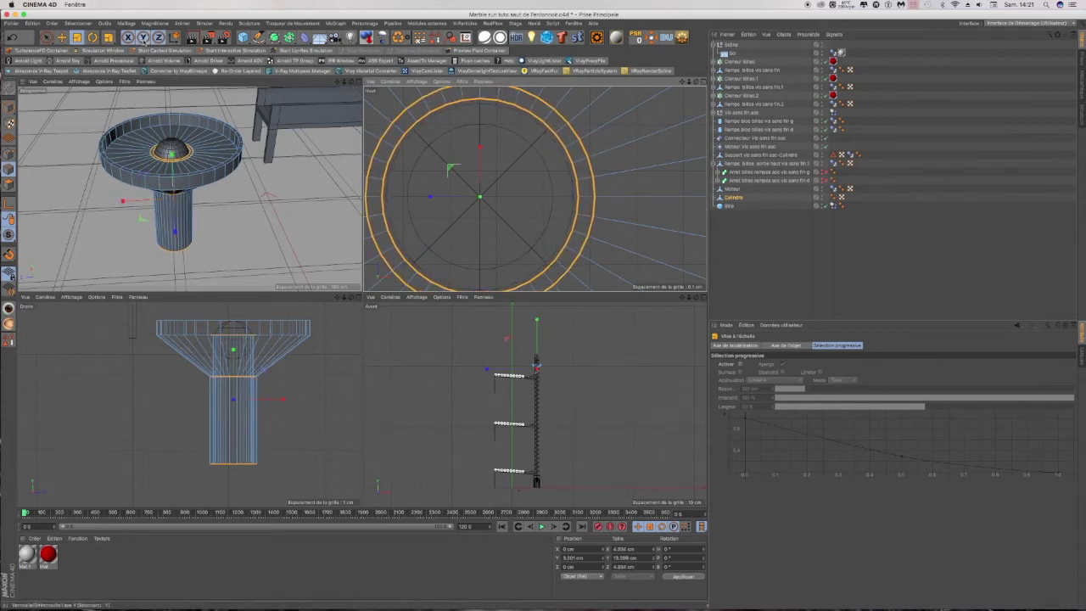
pyautogui.click(358, 84)
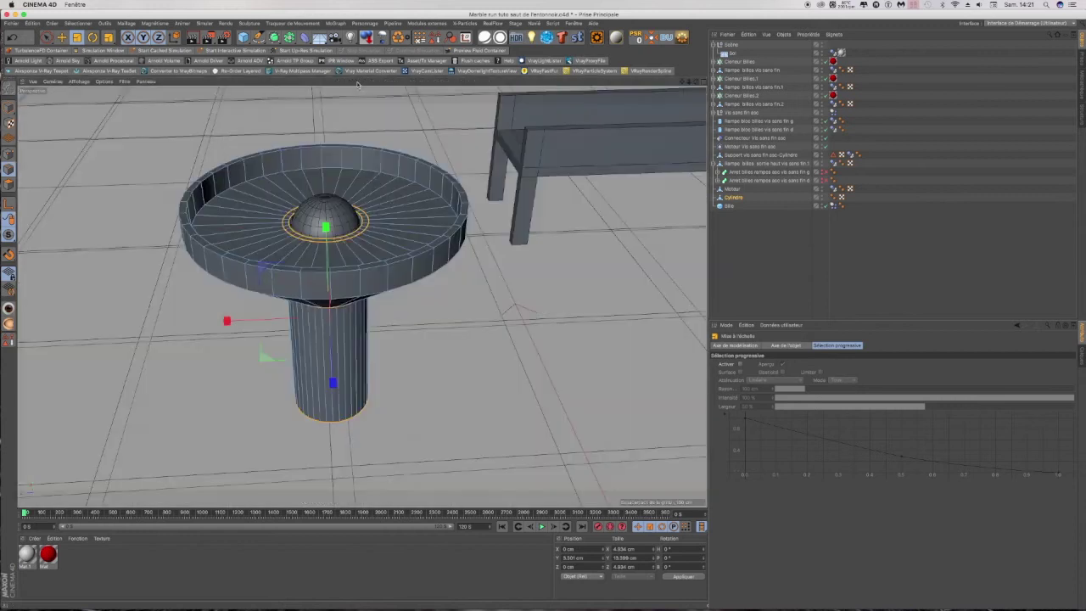
# Step: Examine the widened funnel and the Bille's clearance in its opening from a distance and up close
pyautogui.scroll(-5, 453, 253)
pyautogui.scroll(-3, 453, 253)
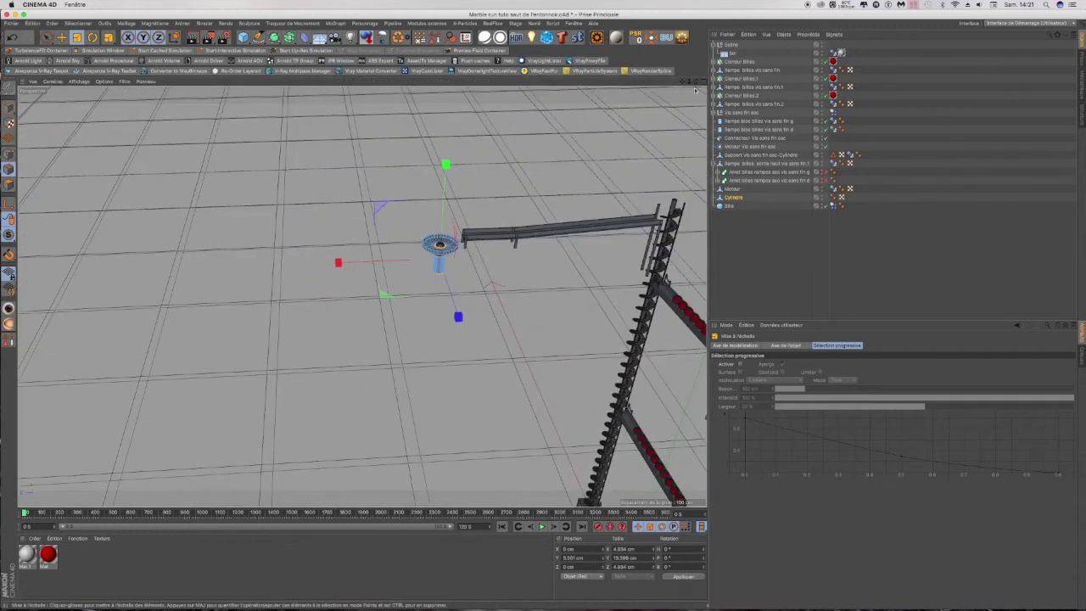
pyautogui.moveTo(696, 82); pyautogui.dragTo(663, 126)
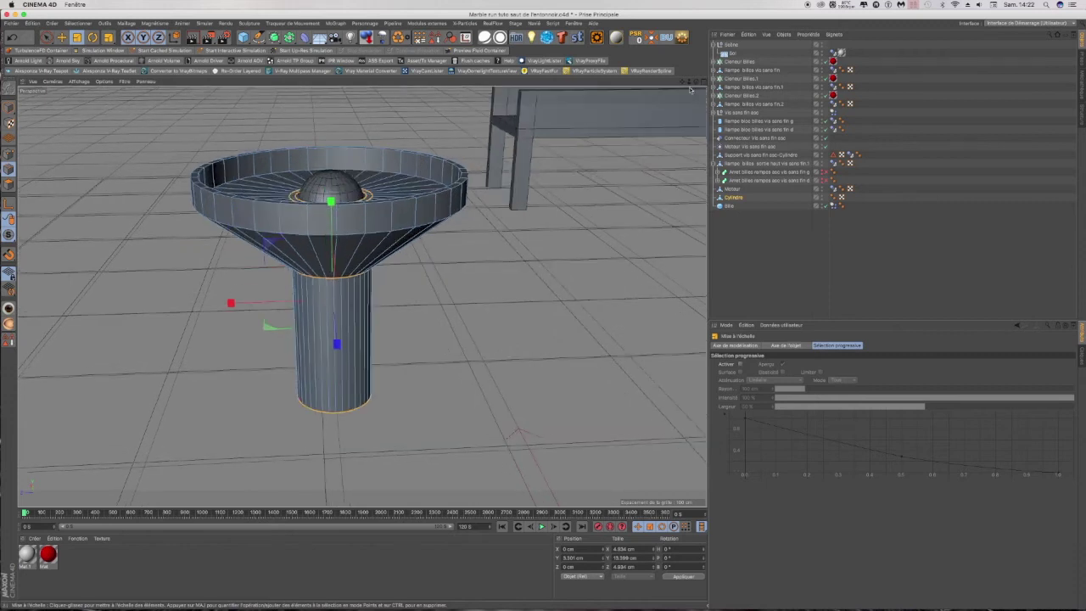
pyautogui.moveTo(682, 82); pyautogui.dragTo(363, 297)
pyautogui.moveTo(697, 82); pyautogui.dragTo(362, 297)
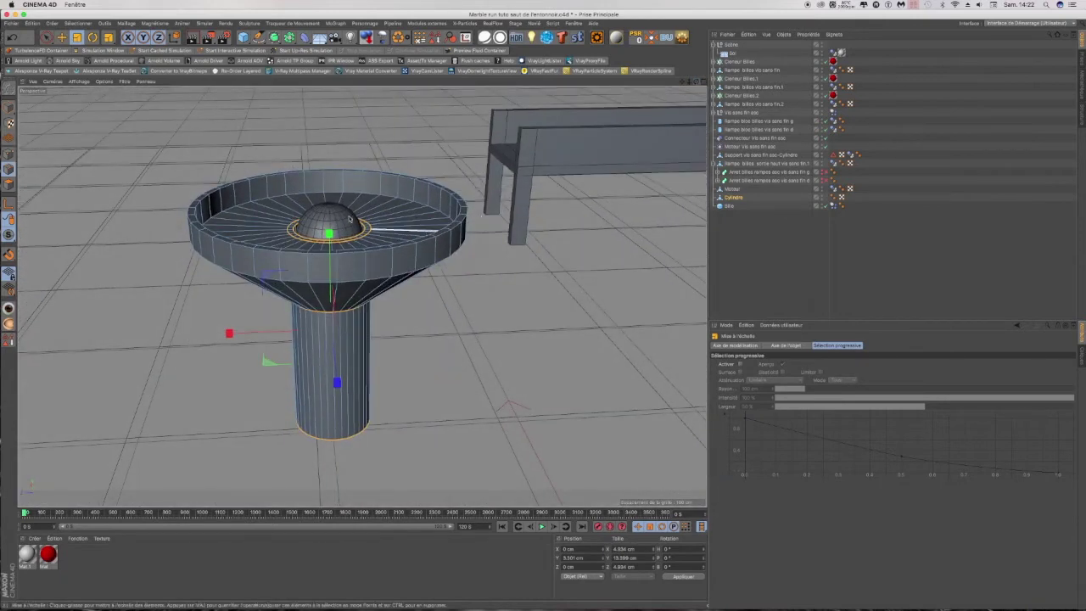
pyautogui.scroll(2, 303, 229)
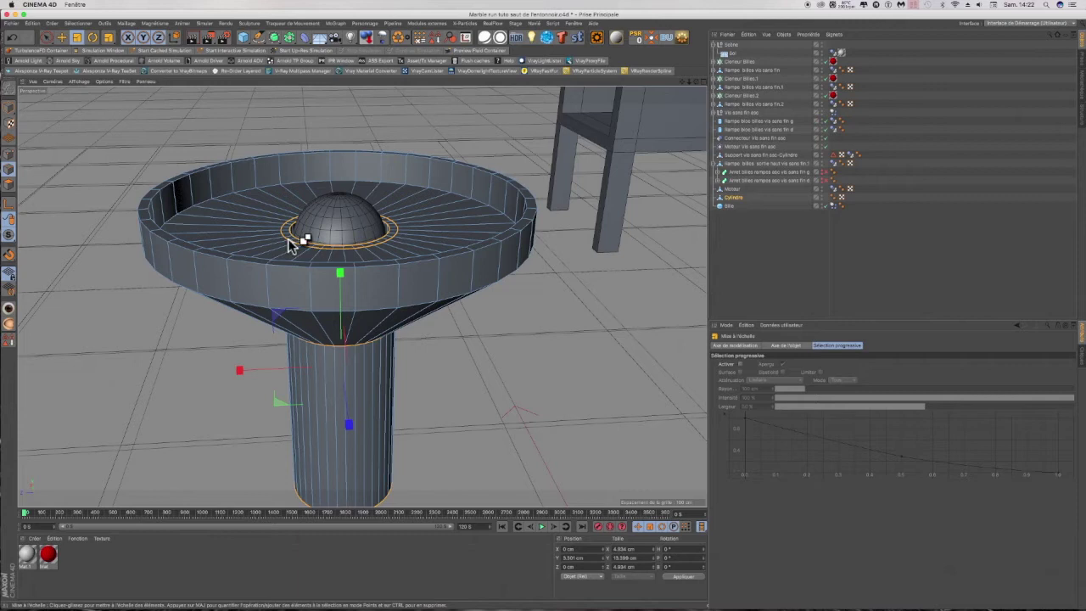
# Step: Loop-select the funnel's rim, central opening, neck and spout-end edge loops, including both loops at the bottom opening
pyautogui.press('u')
pyautogui.press('l')
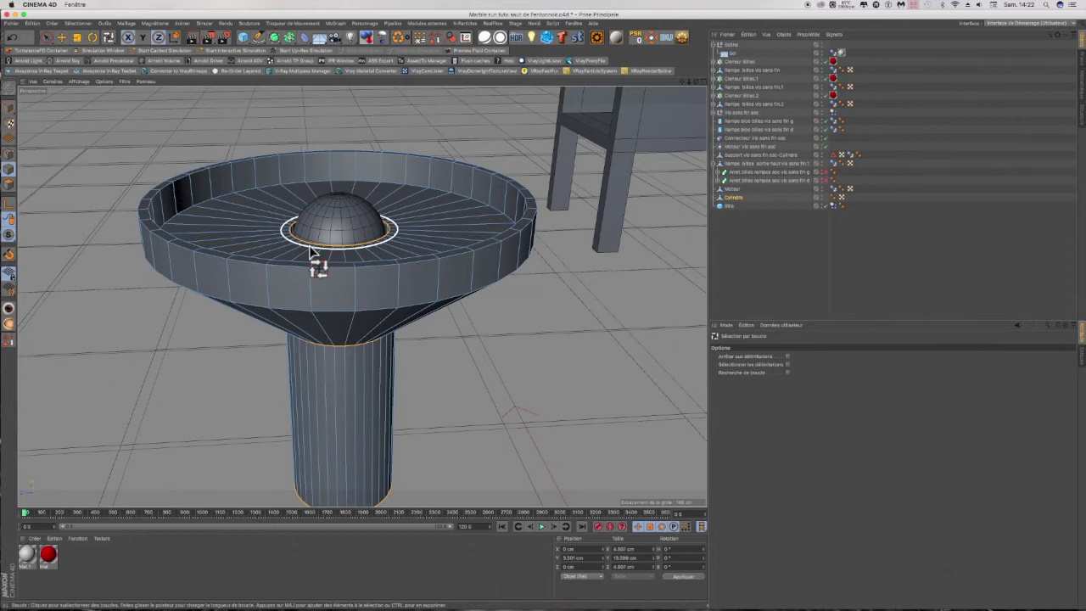
pyautogui.scroll(-2, 210, 241)
pyautogui.scroll(-2, 211, 241)
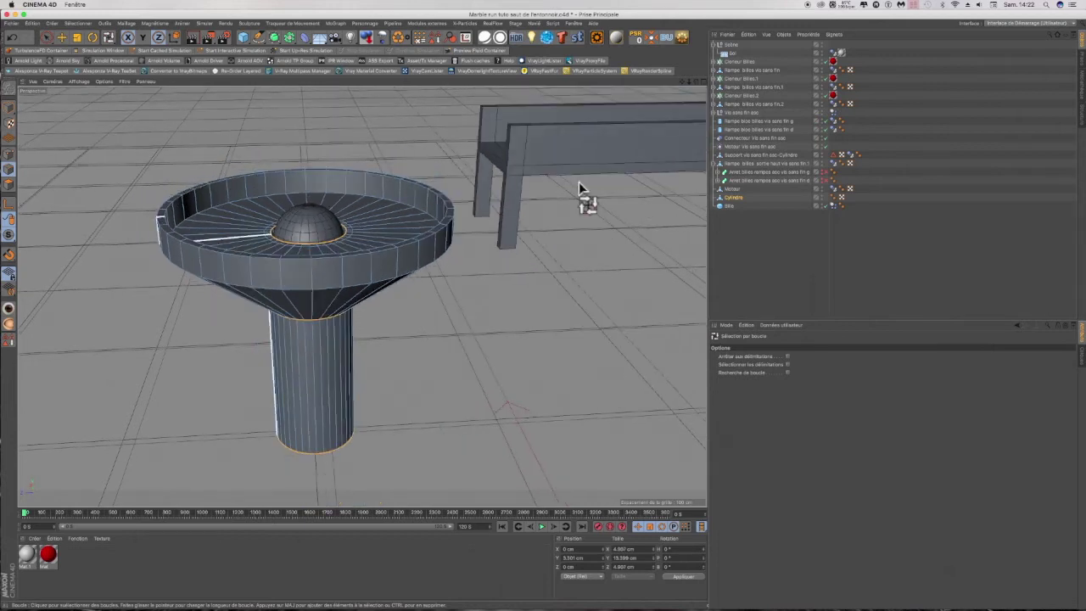
pyautogui.moveTo(697, 82)
pyautogui.mouseDown()
pyautogui.moveTo(697, 45)
pyautogui.moveTo(697, 90)
pyautogui.mouseUp()
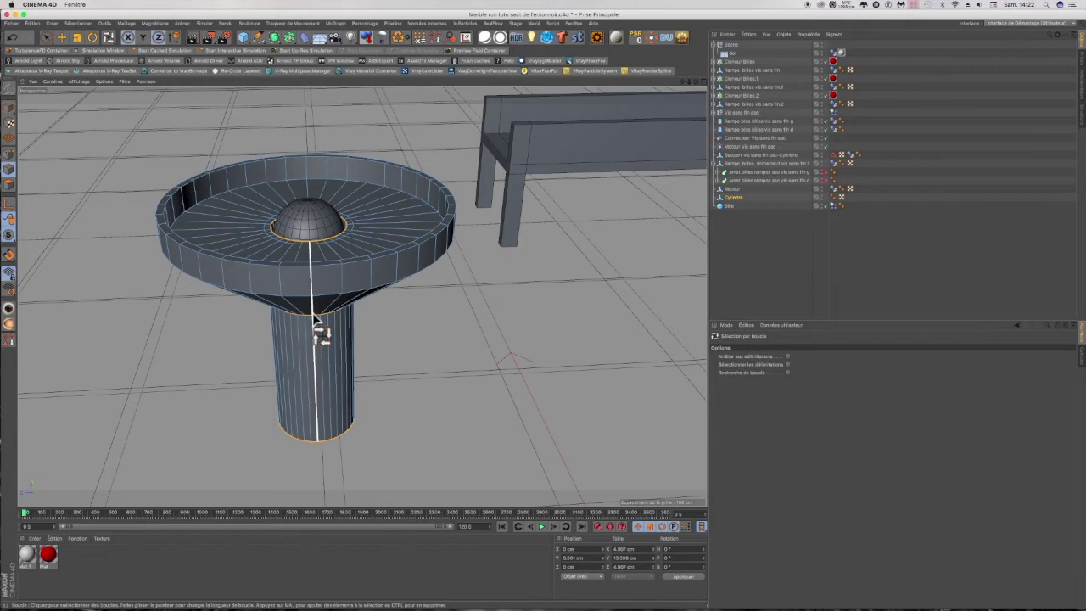
pyautogui.click(300, 263)
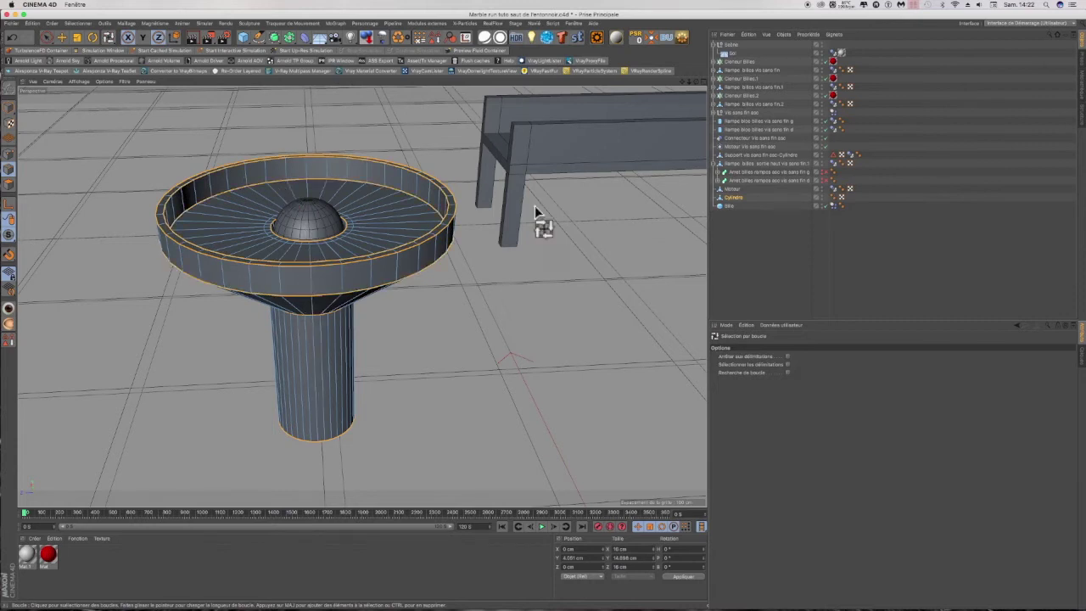
pyautogui.moveTo(692, 90); pyautogui.dragTo(704, 43)
pyautogui.scroll(-5, 497, 230)
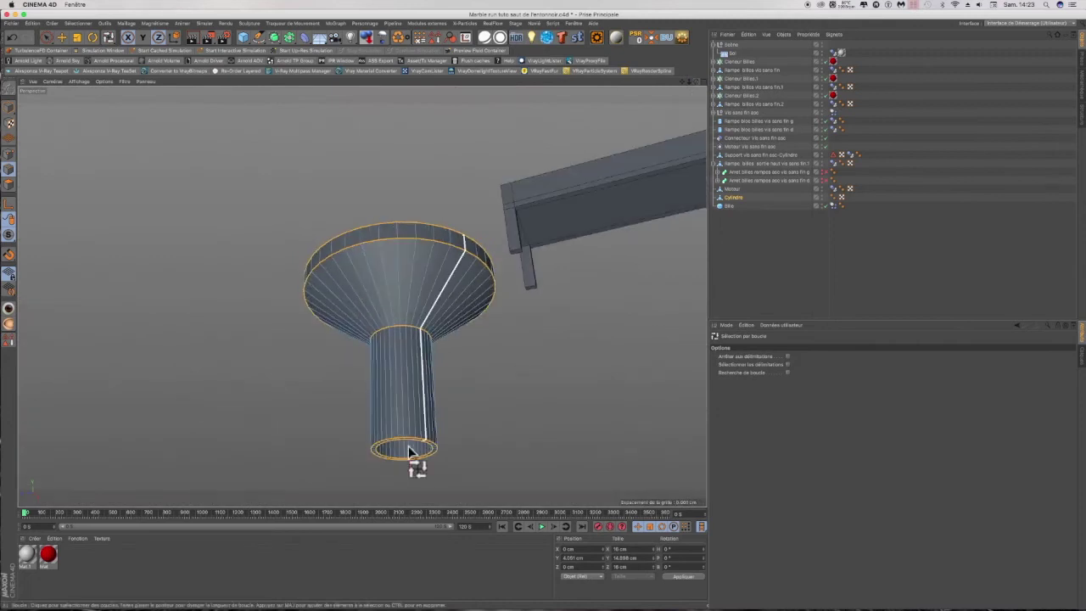
pyautogui.scroll(4, 409, 441)
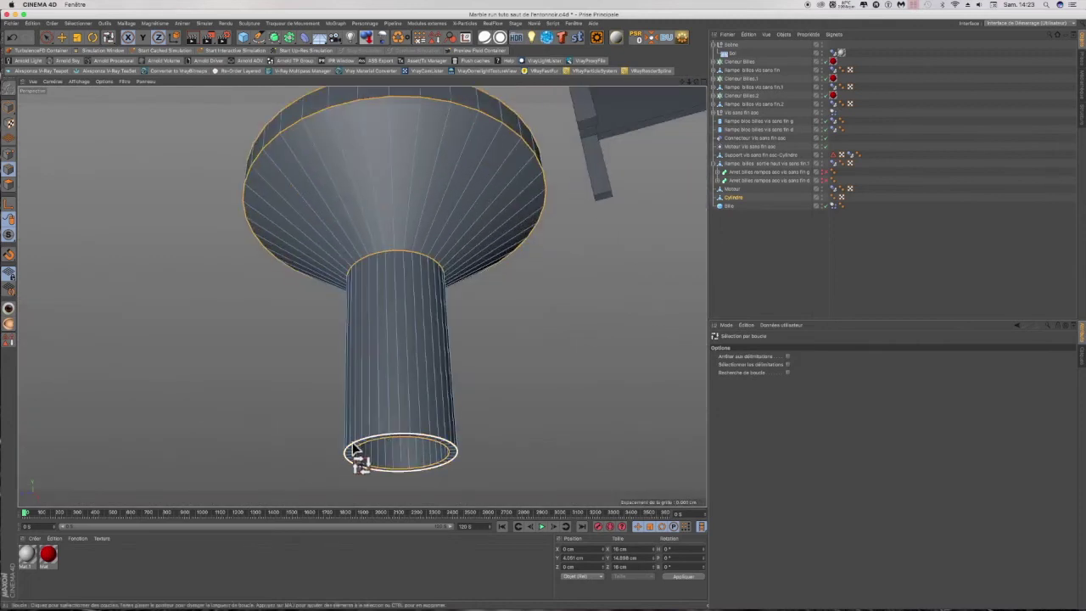
# Step: Bevel the selected edge loops in chamfer mode with an offset of about 0.1 cm and 2 subdivisions
pyautogui.rightClick(494, 427)
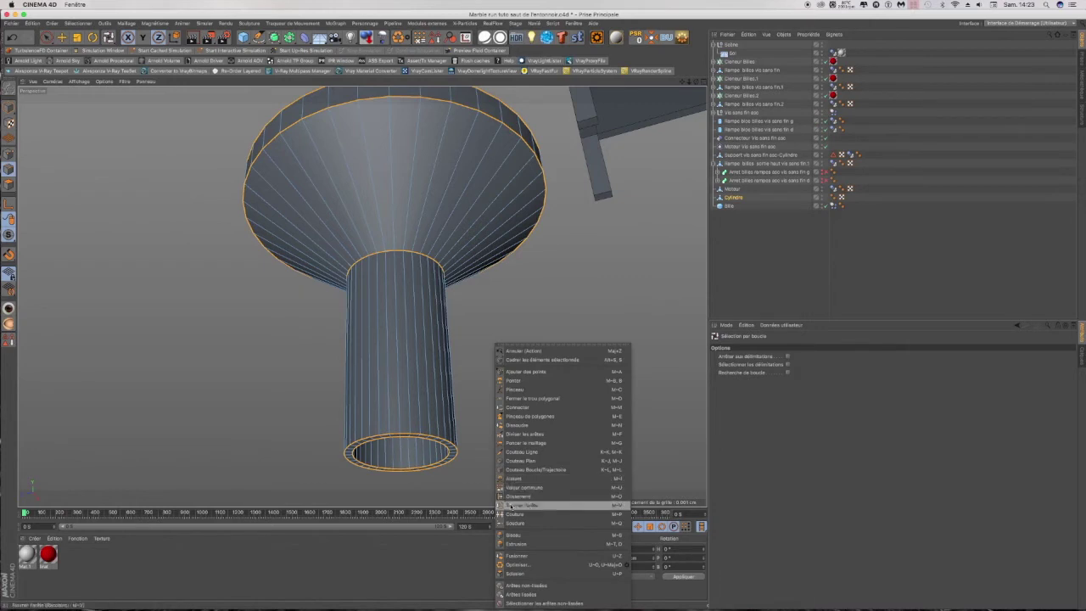
pyautogui.click(509, 536)
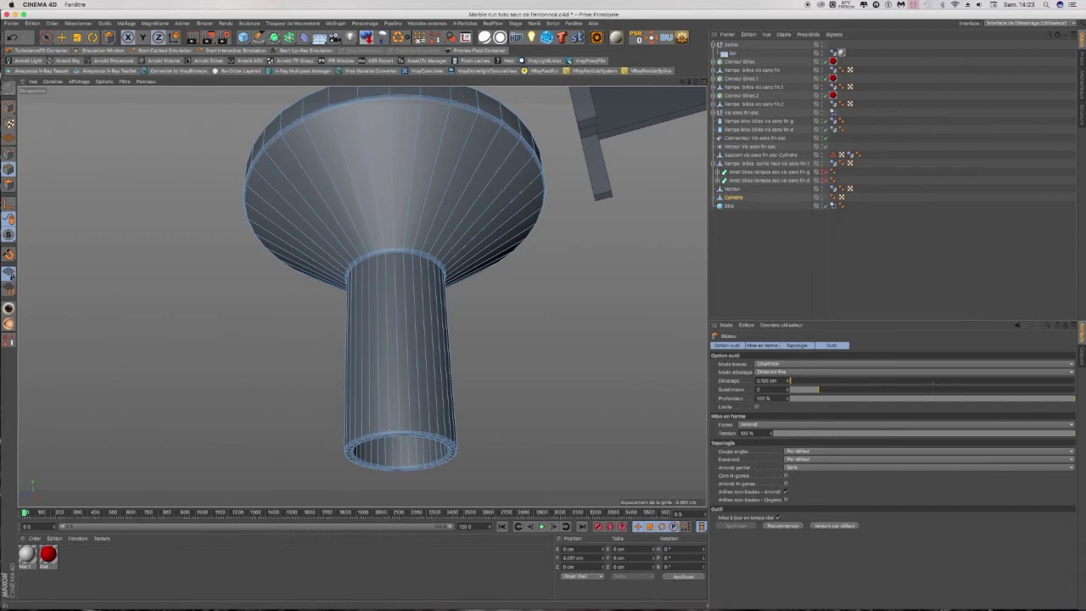
pyautogui.moveTo(482, 453); pyautogui.dragTo(476, 453)
# Step: Examine the bevelled edges at the funnel's neck and rim from near and far, with the object deselected
pyautogui.moveTo(696, 82); pyautogui.dragTo(698, 157)
pyautogui.click(538, 253)
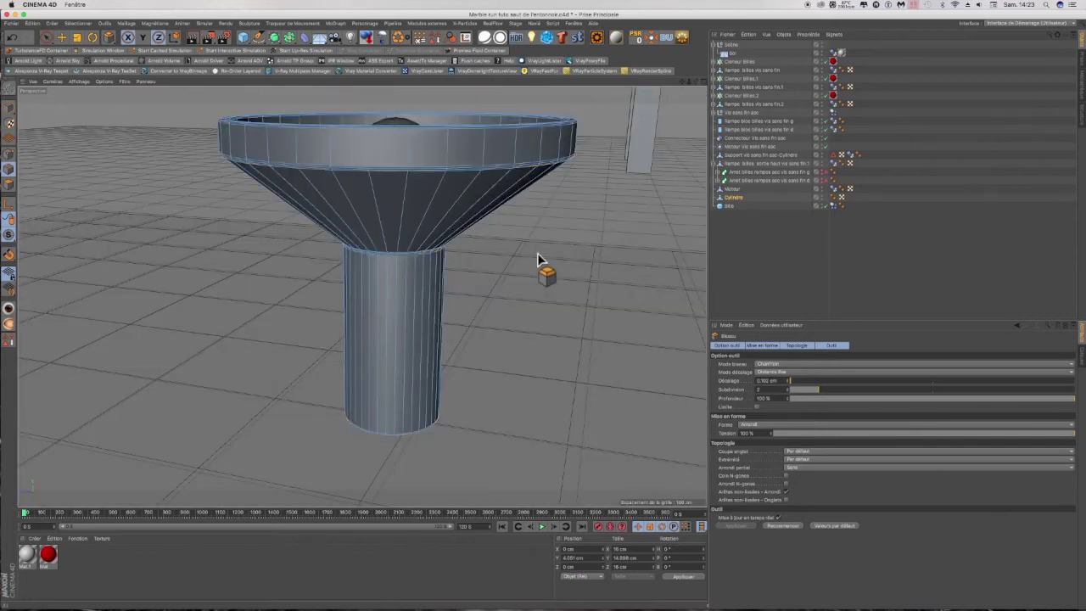
pyautogui.scroll(4, 450, 263)
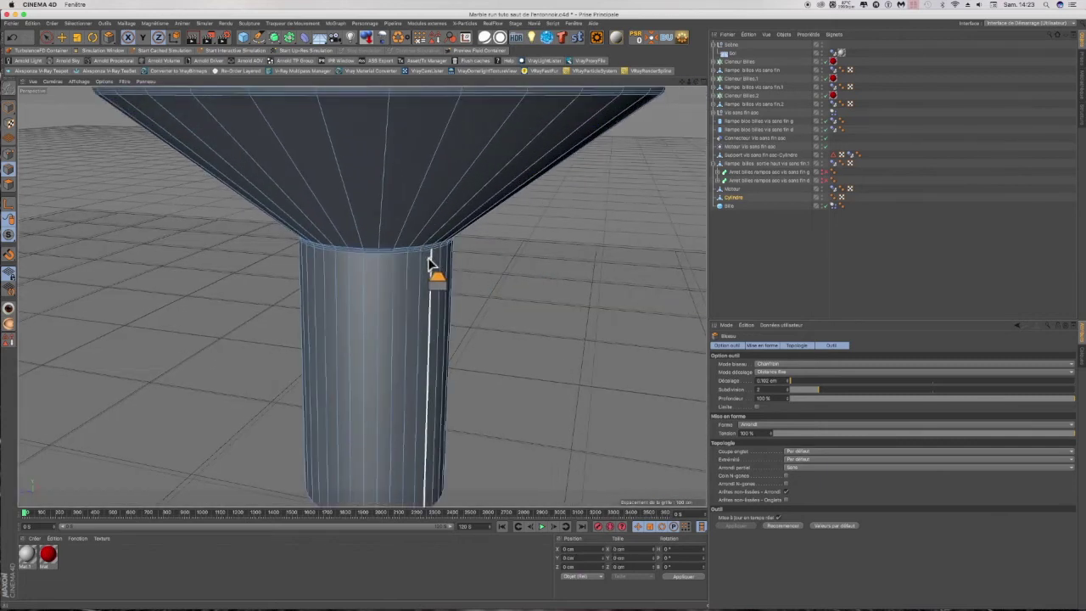
pyautogui.scroll(-10, 489, 270)
pyautogui.scroll(8, 492, 273)
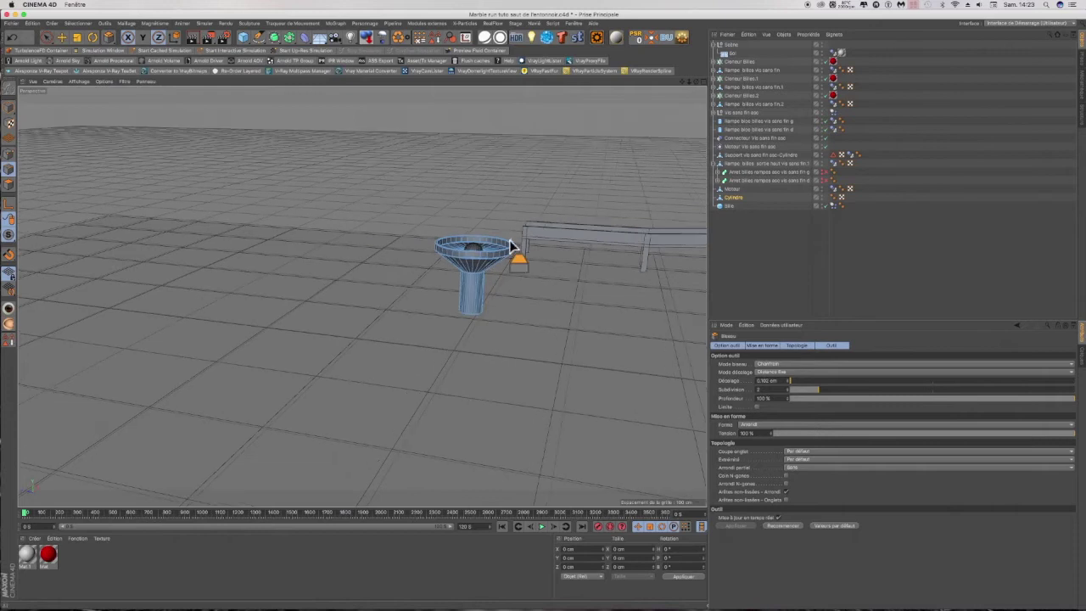
pyautogui.scroll(5, 510, 246)
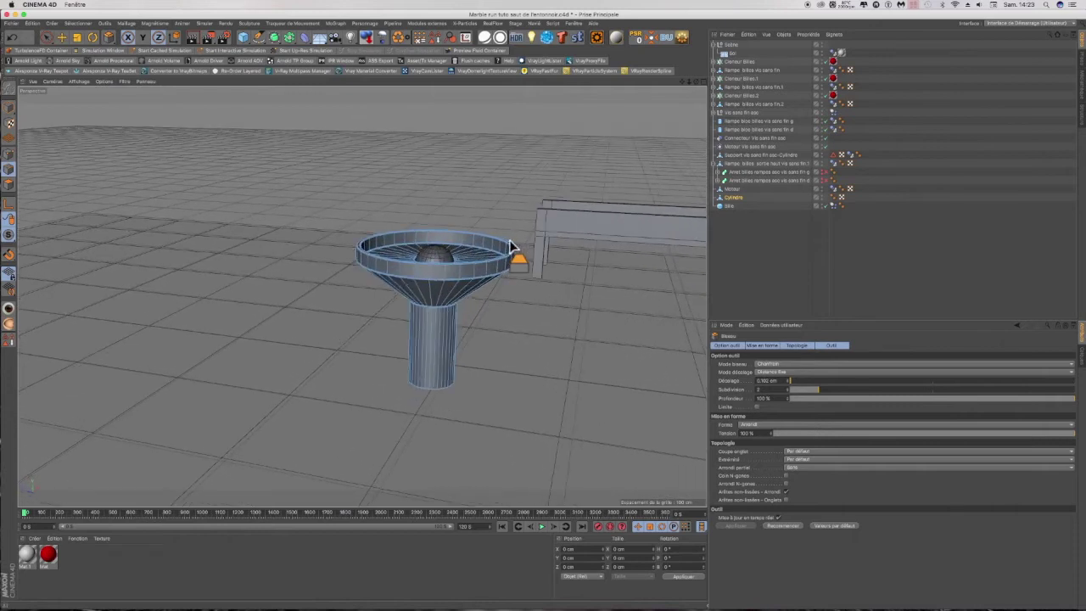
pyautogui.click(717, 251)
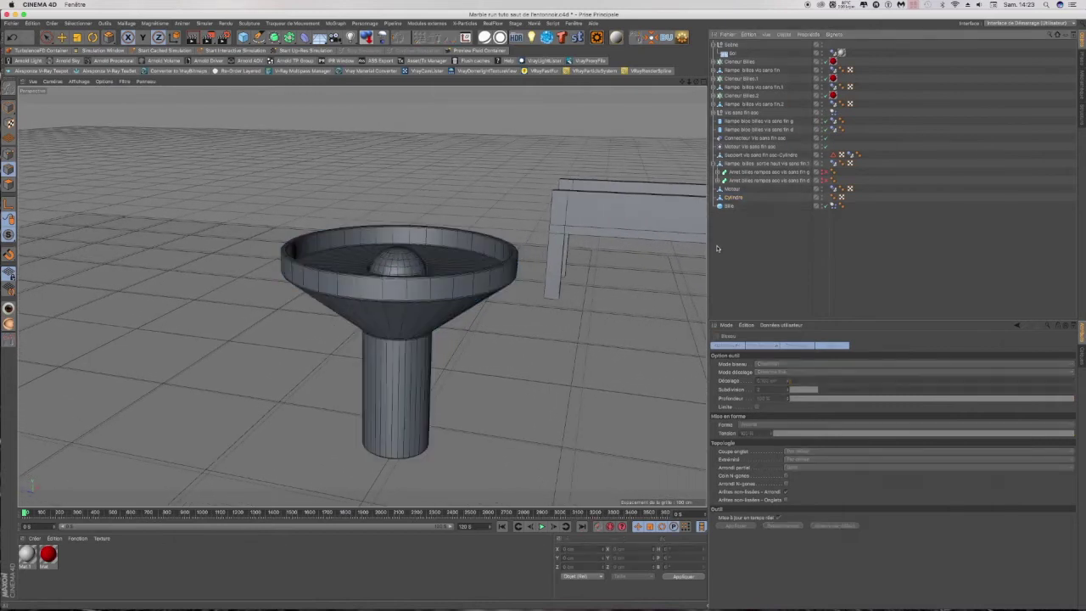
pyautogui.scroll(5, 381, 297)
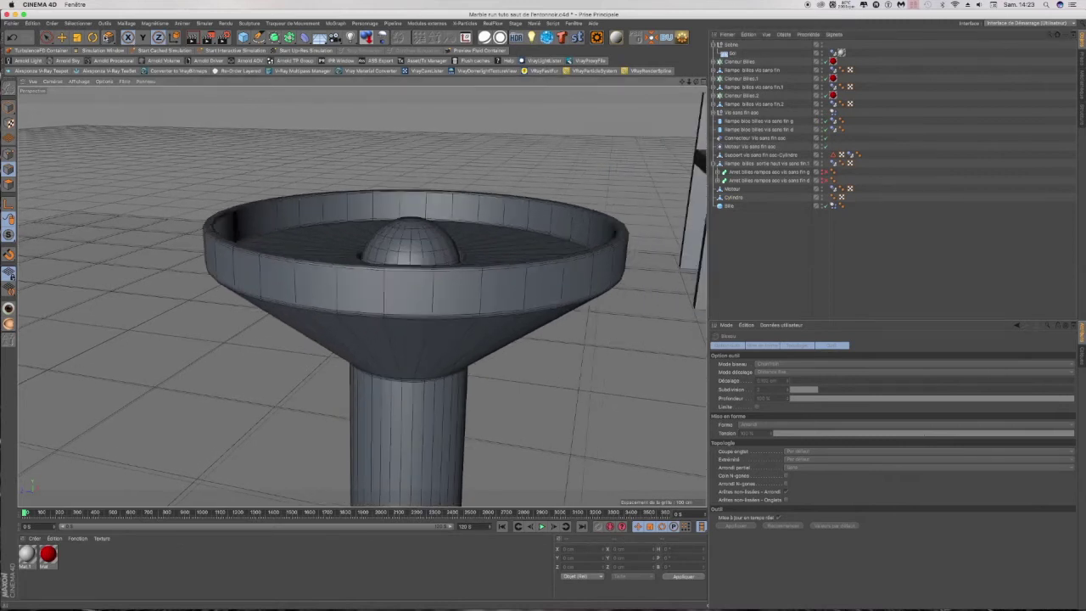
# Step: Reselect Cylindre and examine its bevelled spout opening from below and the whole funnel beside the ramp
pyautogui.click(104, 24)
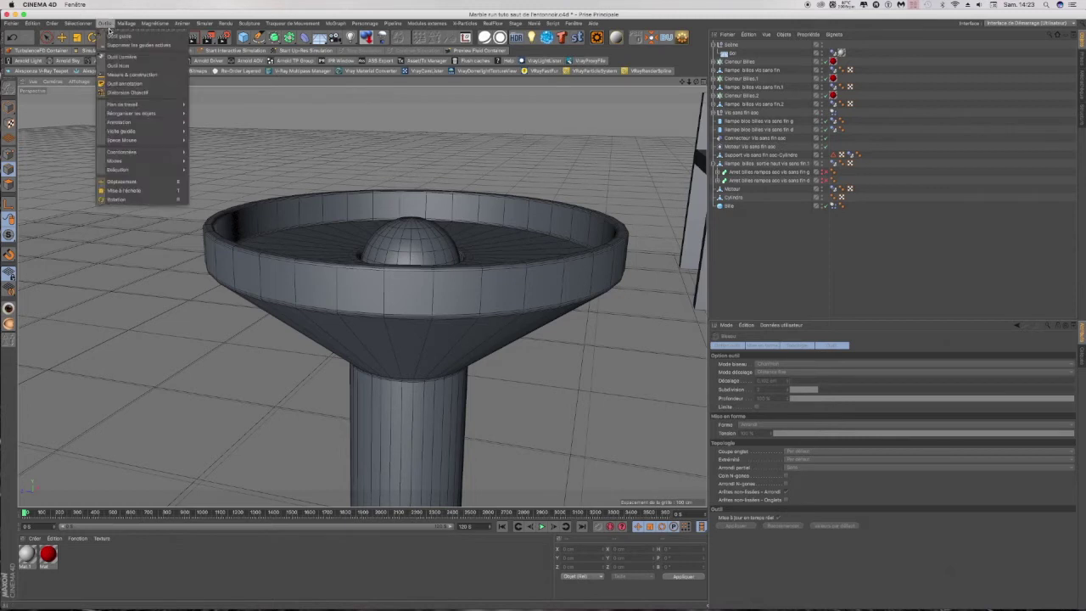
pyautogui.click(71, 96)
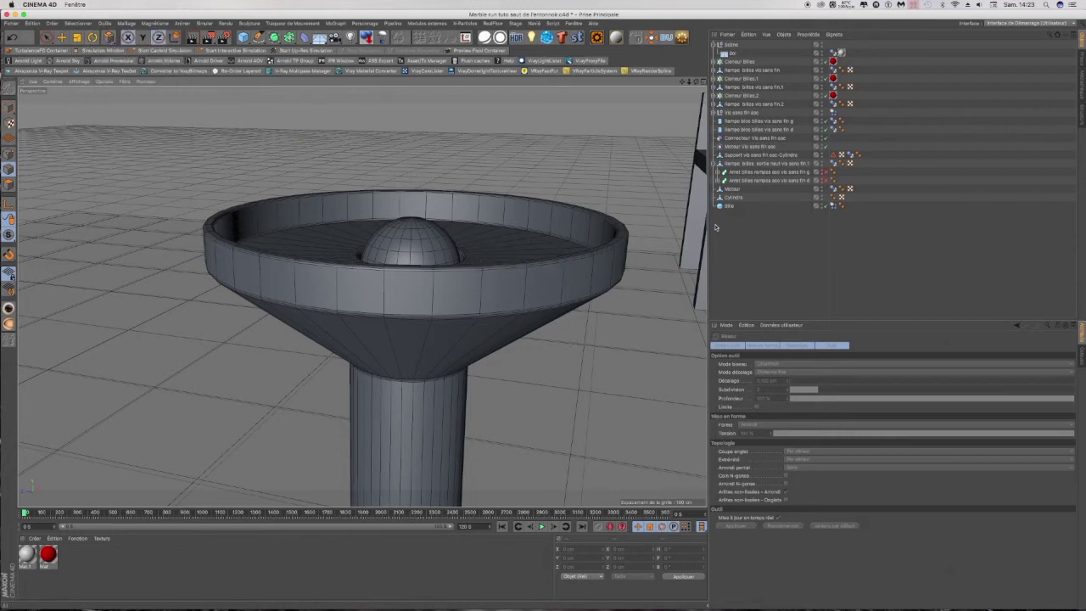
pyautogui.click(732, 198)
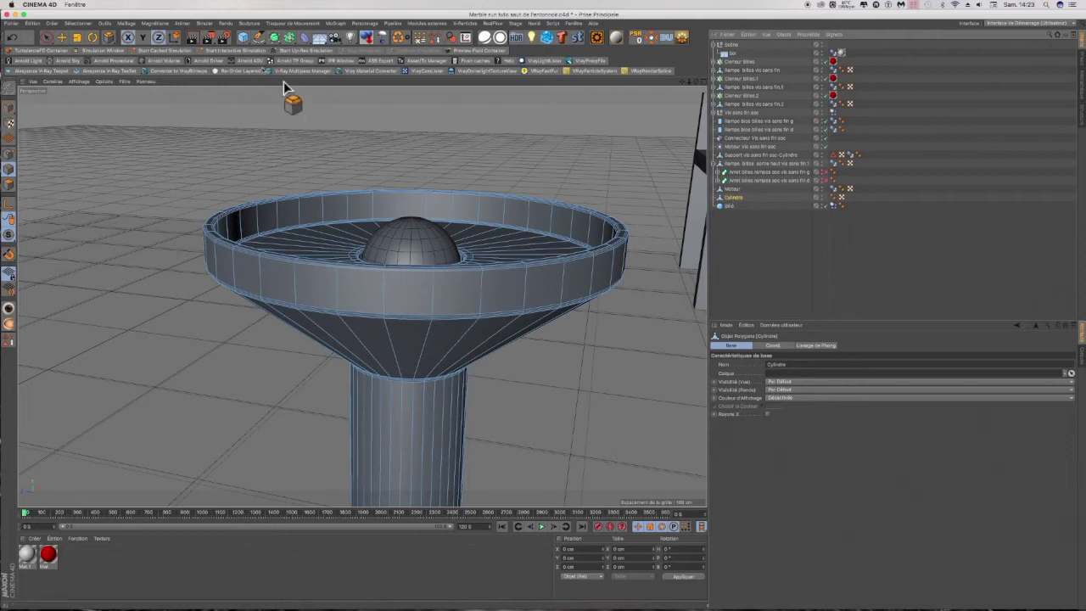
pyautogui.click(110, 37)
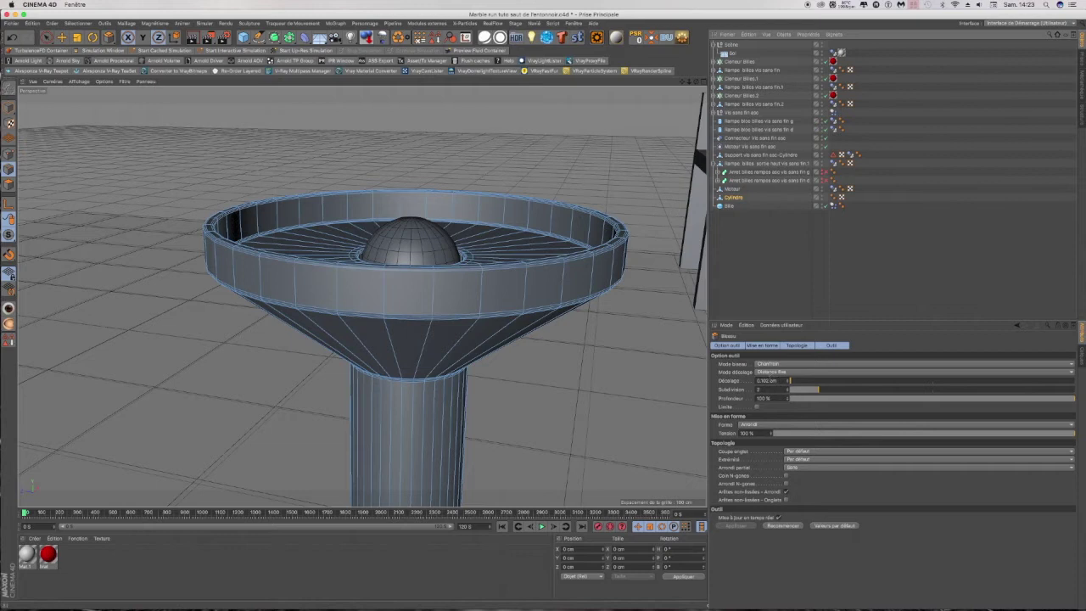
pyautogui.scroll(-3, 430, 319)
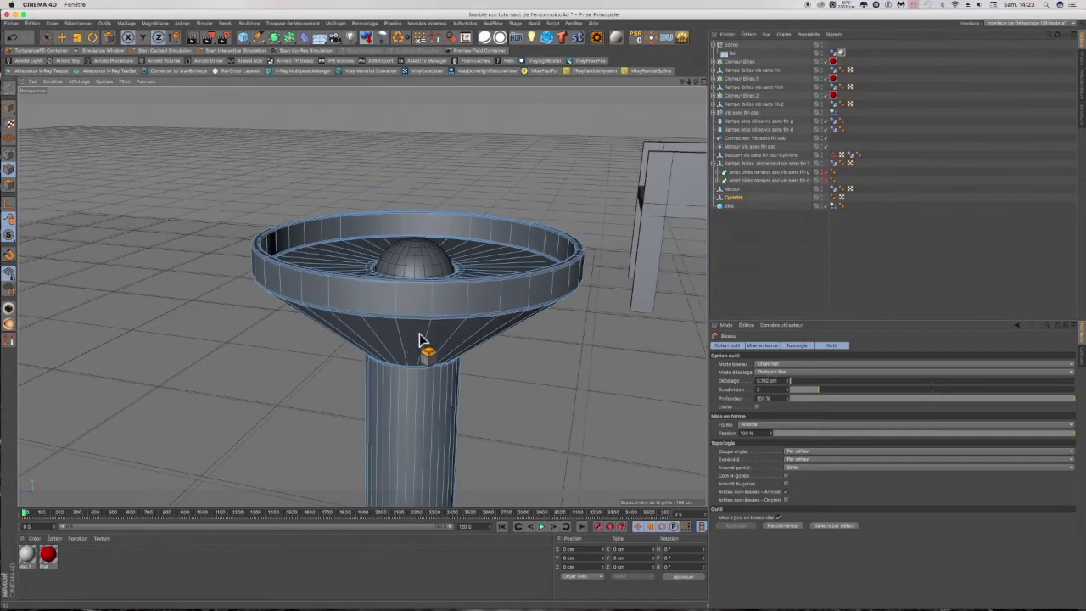
pyautogui.moveTo(696, 82); pyautogui.dragTo(697, 26)
pyautogui.scroll(-5, 429, 243)
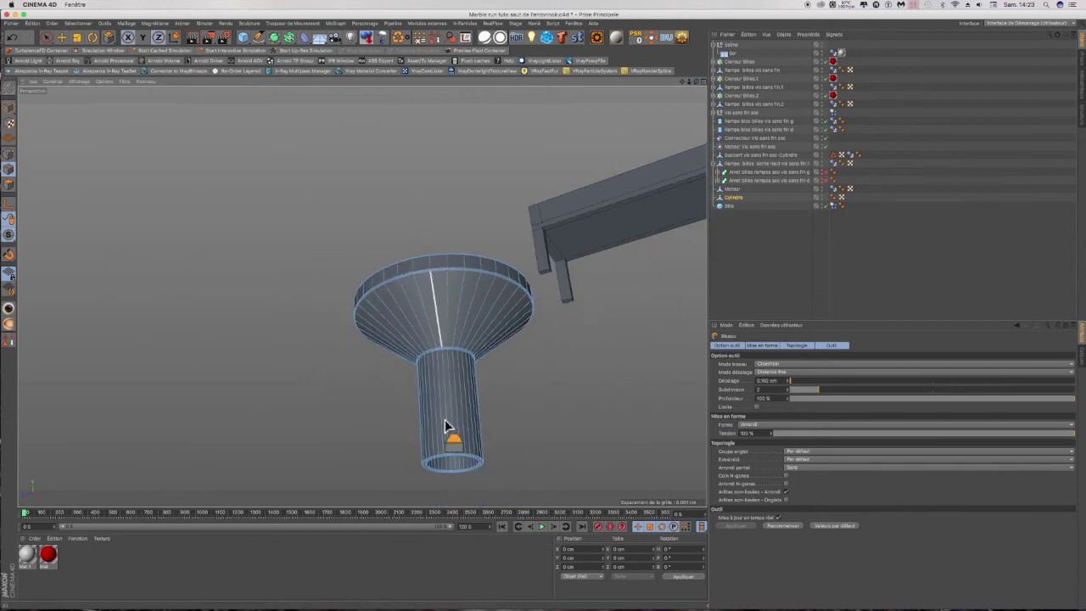
pyautogui.scroll(5, 451, 463)
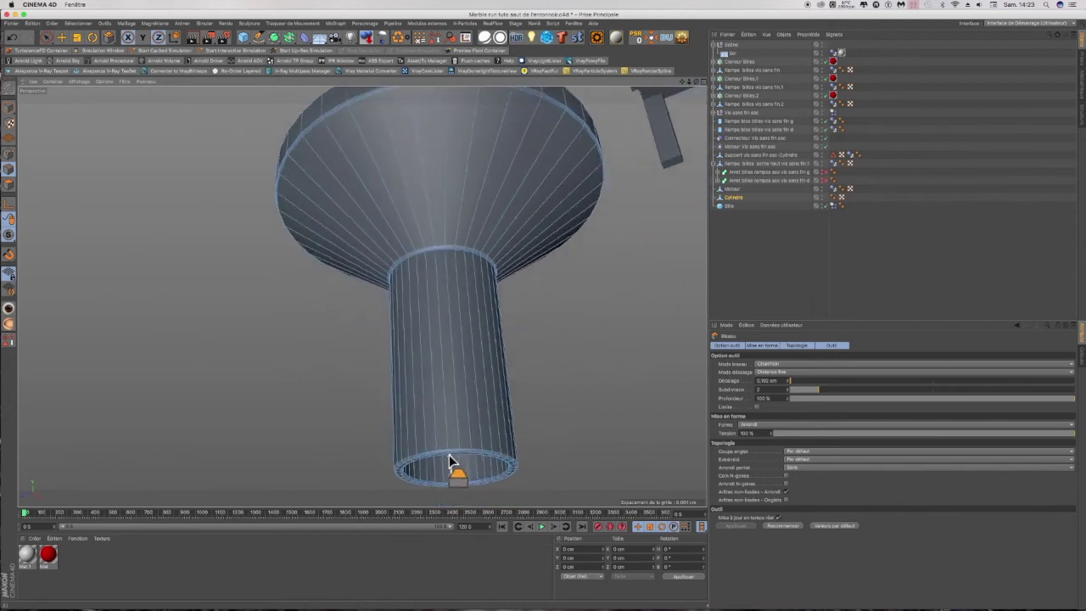
pyautogui.moveTo(696, 81); pyautogui.dragTo(701, 127)
pyautogui.scroll(-5, 256, 282)
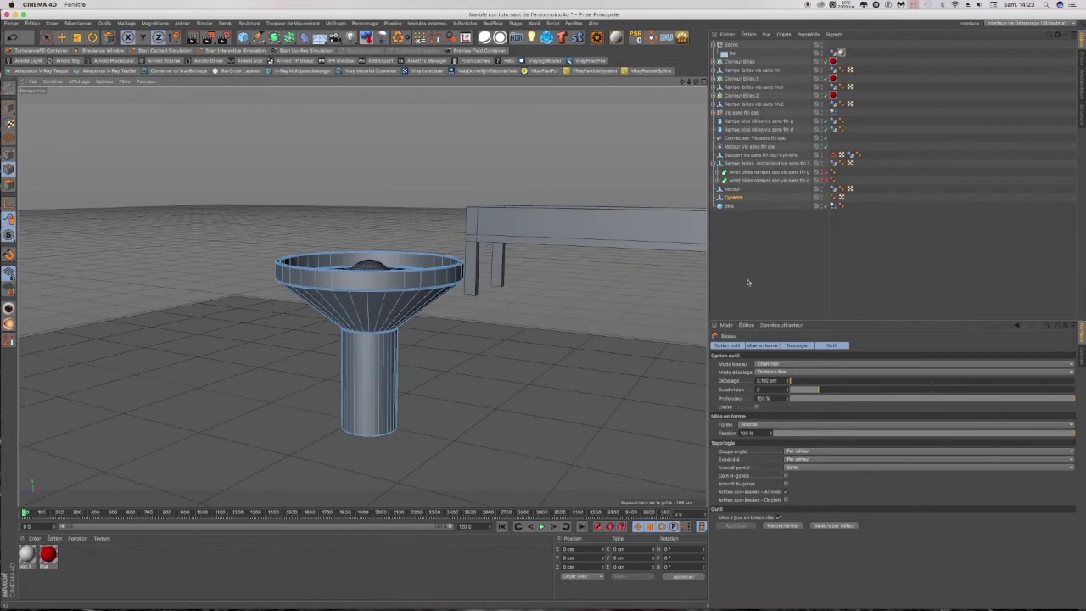
# Step: Rename the Cylindre object as Entonnoir
pyautogui.click(772, 260)
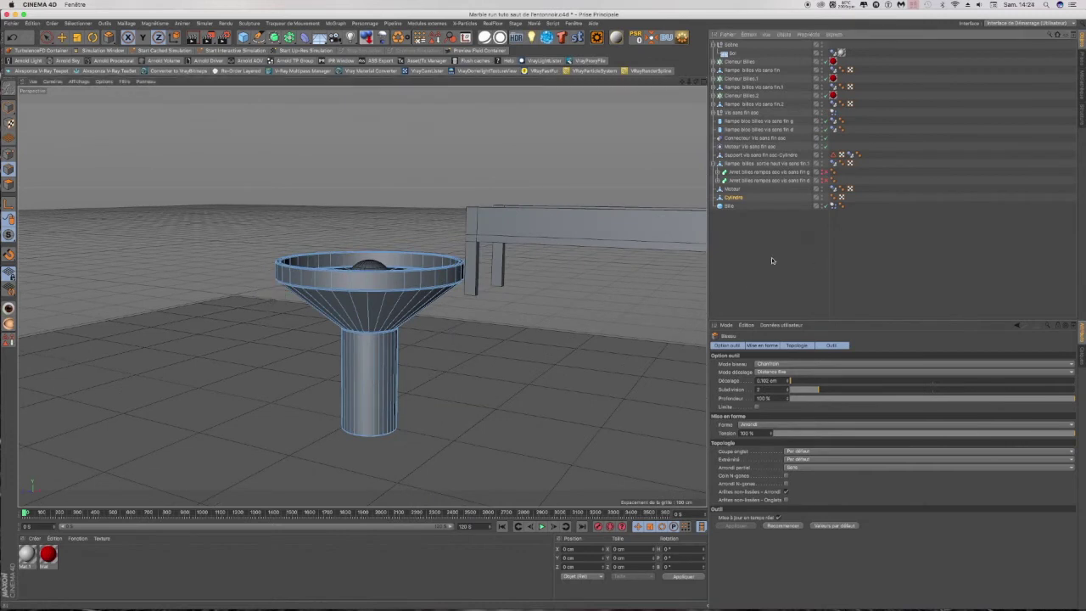
pyautogui.doubleClick(734, 197)
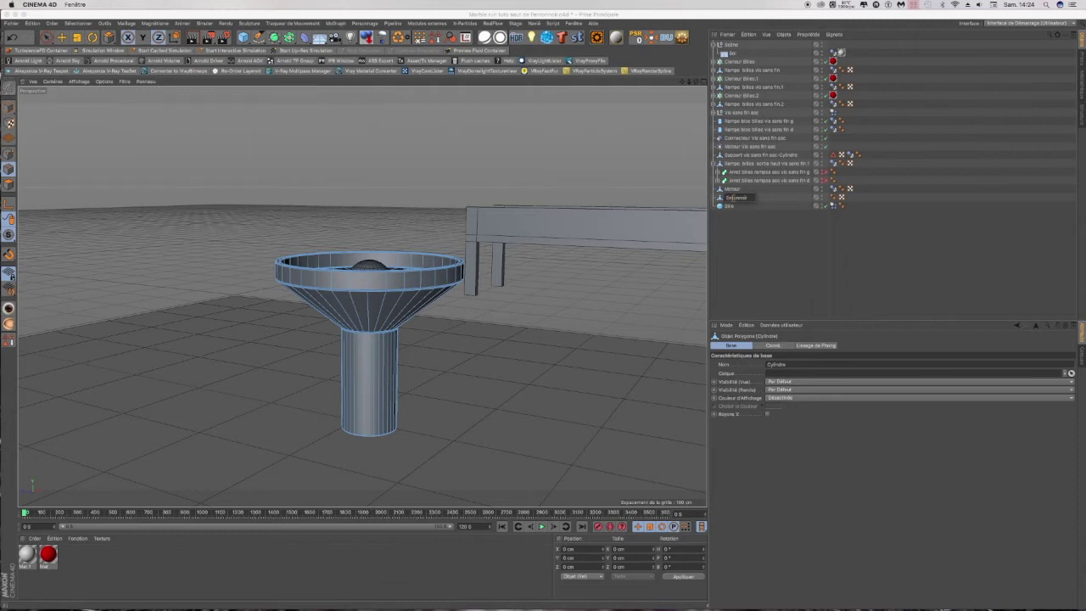
pyautogui.write('Entonnoir')
pyautogui.click(751, 247)
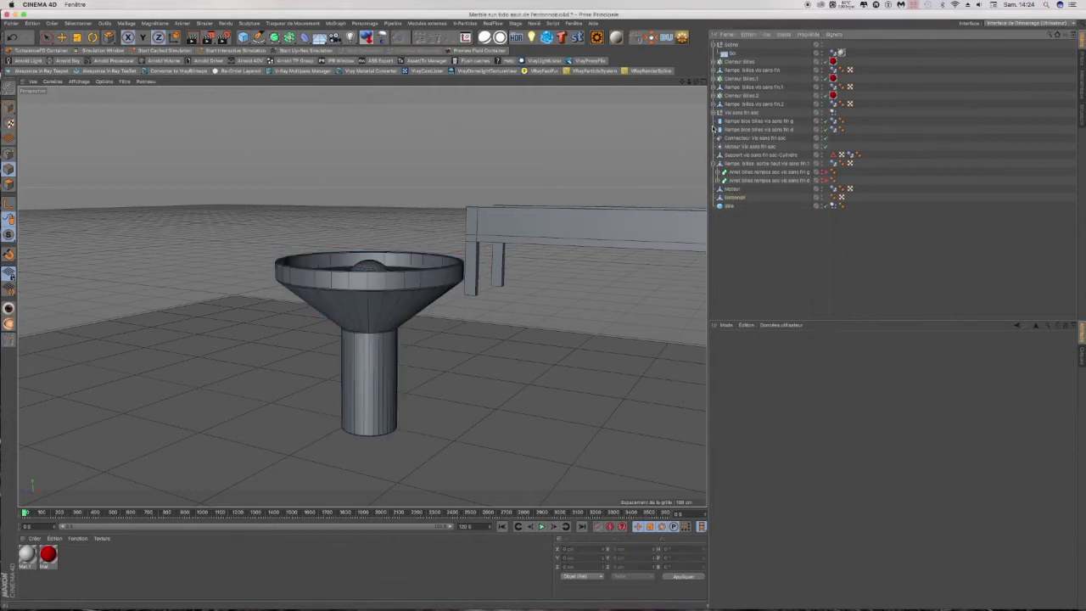
# Step: Loop-select all the bevelled edge loops around Entonnoir's central opening, including the outermost ring on the cone surface
pyautogui.moveTo(696, 83); pyautogui.dragTo(704, 130)
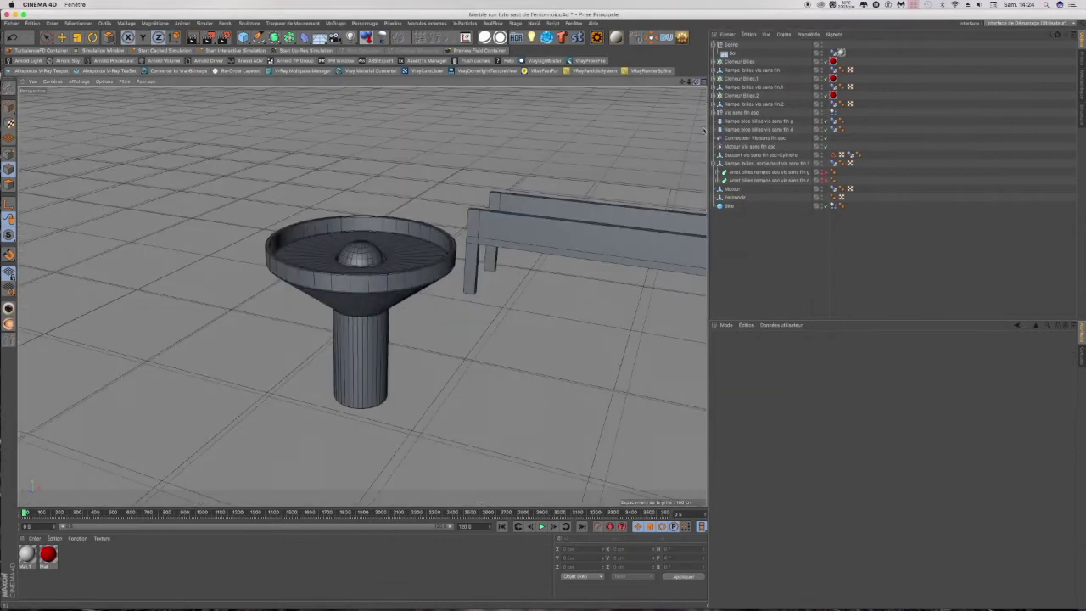
pyautogui.click(735, 199)
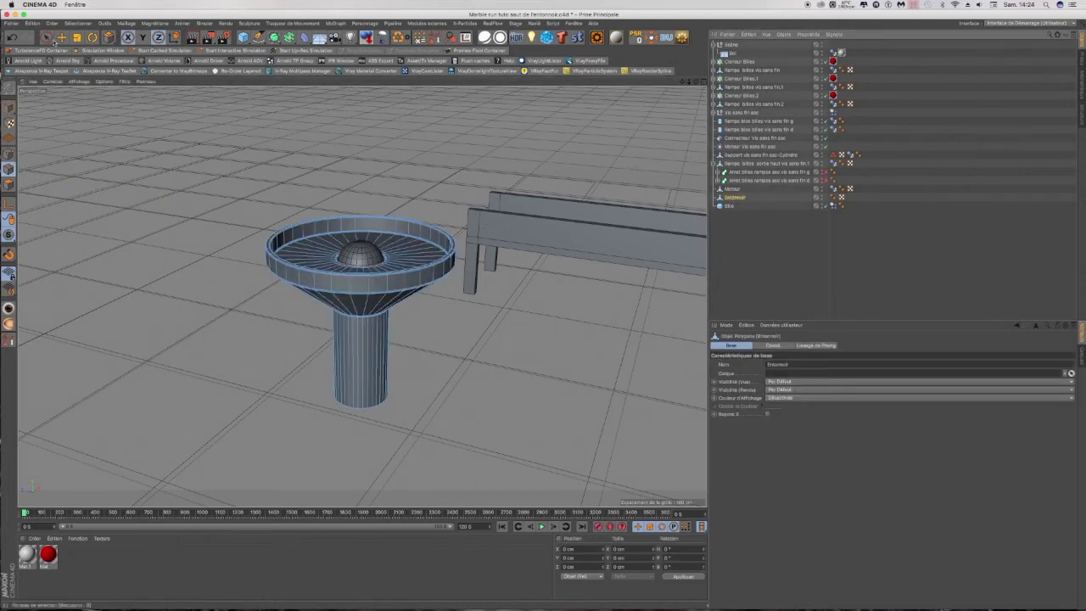
pyautogui.click(77, 23)
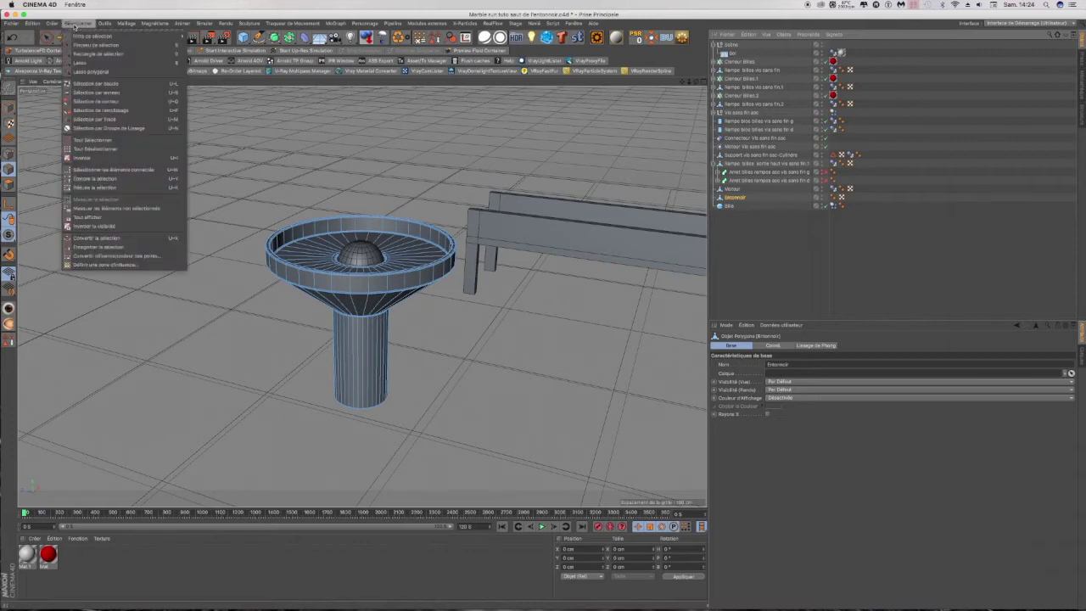
pyautogui.click(94, 76)
pyautogui.scroll(10, 358, 264)
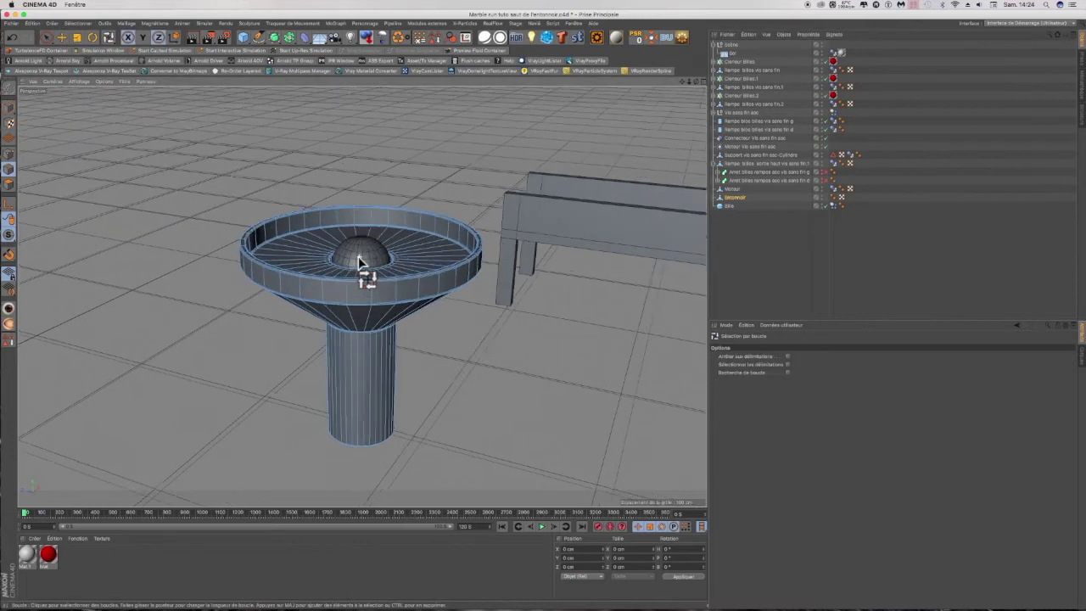
pyautogui.scroll(3, 357, 263)
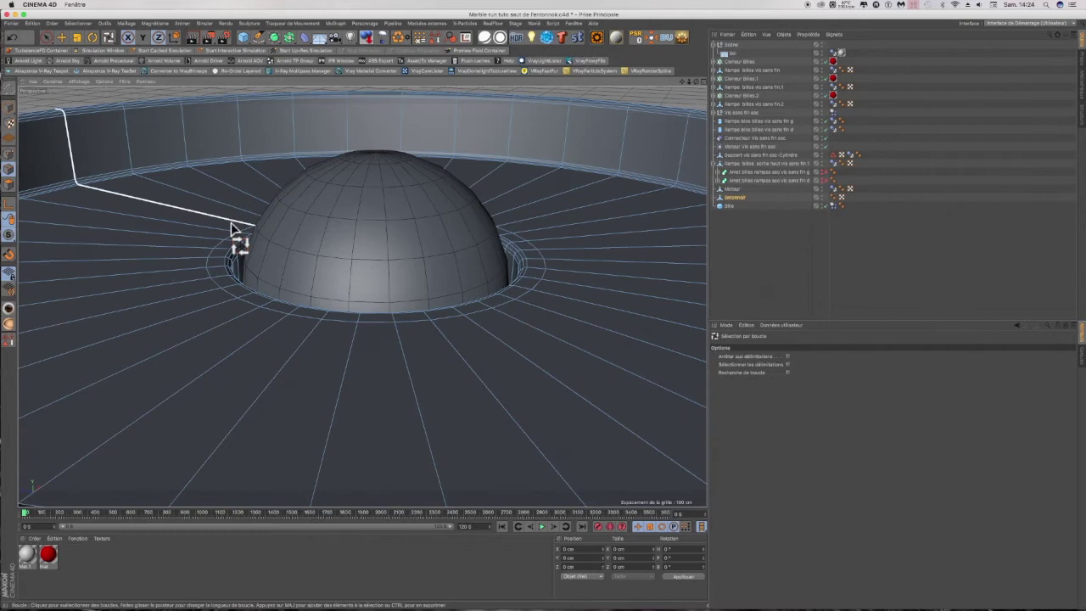
pyautogui.scroll(6, 242, 242)
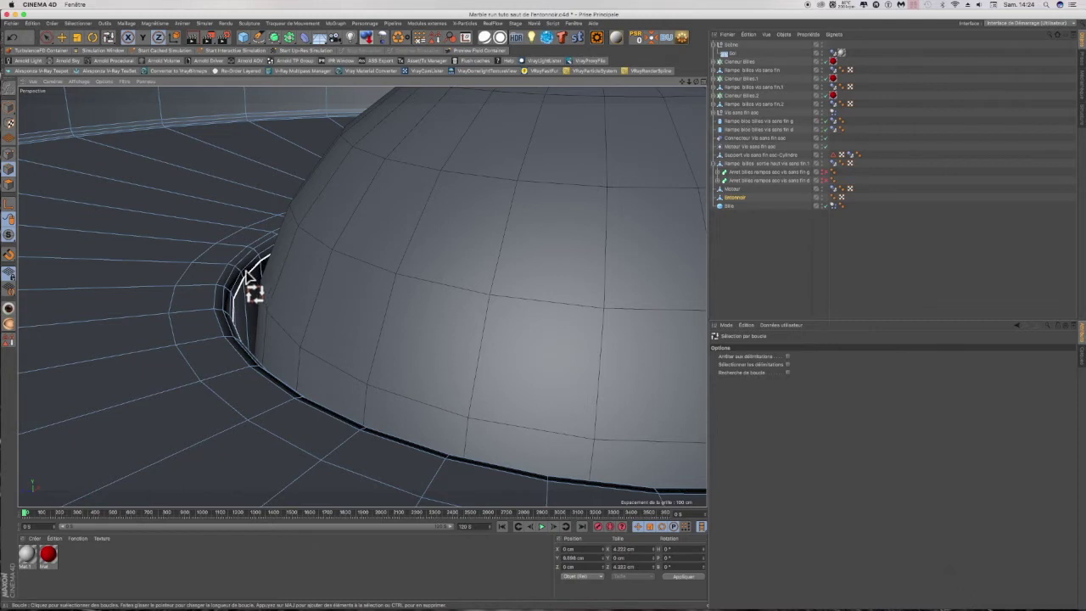
pyautogui.click(245, 285)
pyautogui.keyDown('shift'); pyautogui.click(242, 283); pyautogui.keyUp('shift')
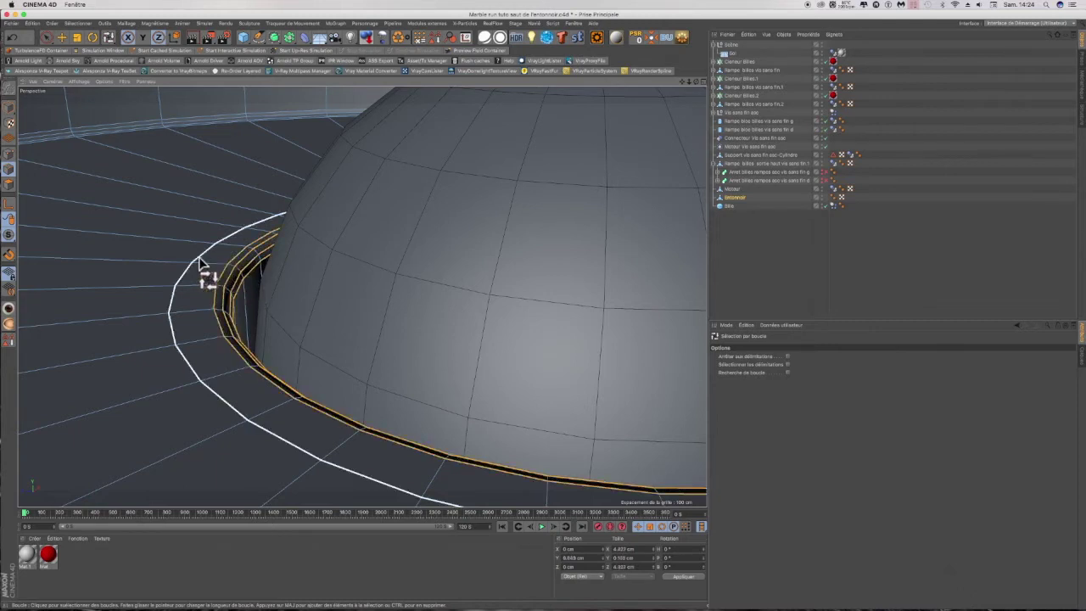
pyautogui.keyDown('shift'); pyautogui.click(201, 263); pyautogui.keyUp('shift')
pyautogui.scroll(-10, 185, 264)
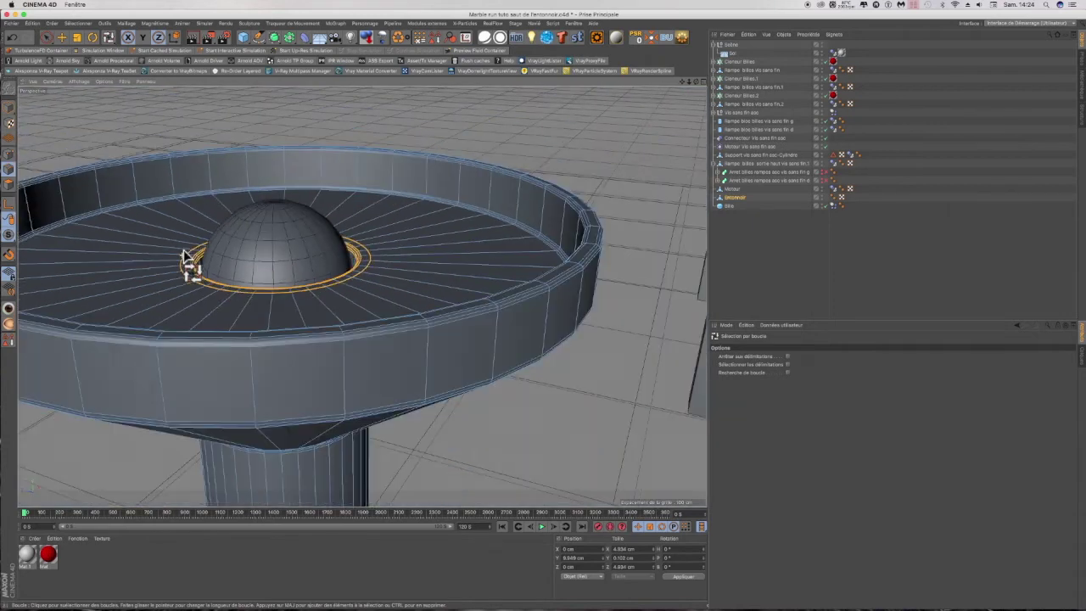
# Step: Move the selected opening loops slightly down along the Y axis
pyautogui.click(62, 38)
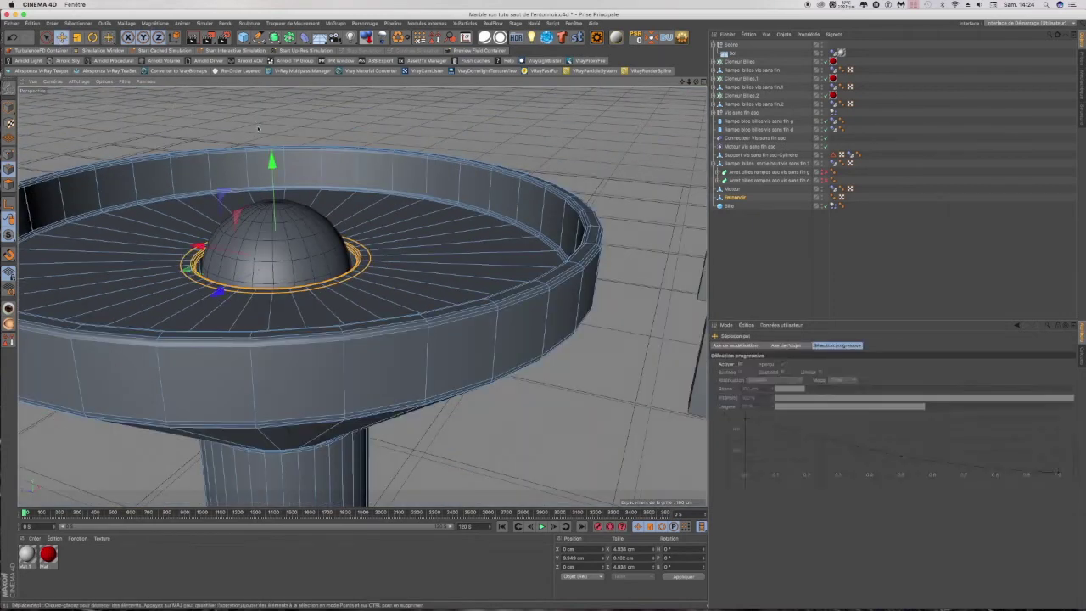
pyautogui.moveTo(271, 161); pyautogui.dragTo(269, 178)
pyautogui.scroll(-10, 536, 176)
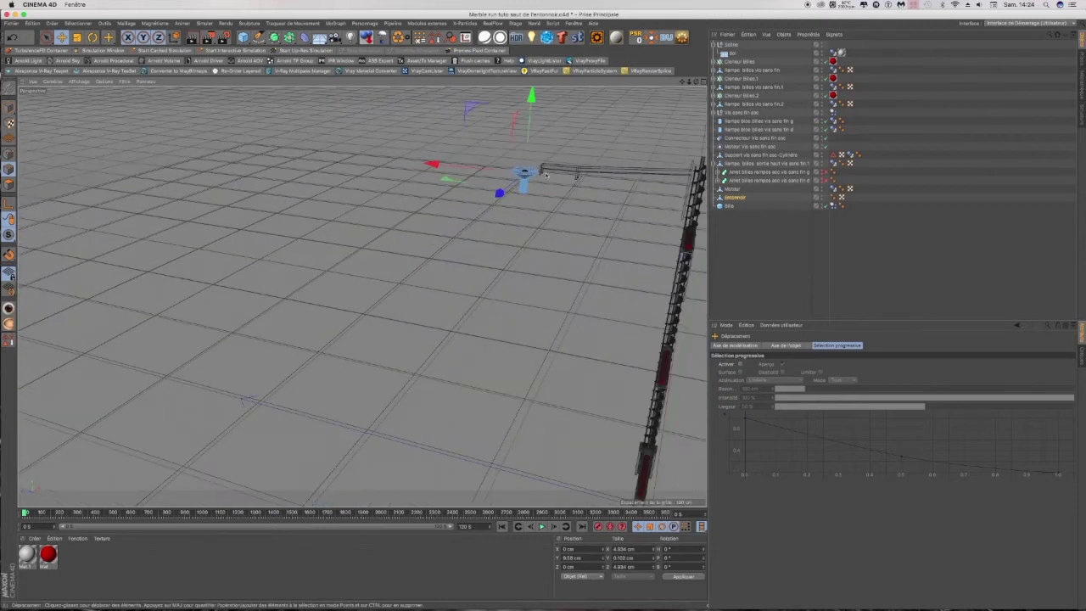
# Step: Examine the Entonnoir funnel and the marble inside it up close, then beside the exit ramp with nothing selected
pyautogui.scroll(10, 513, 164)
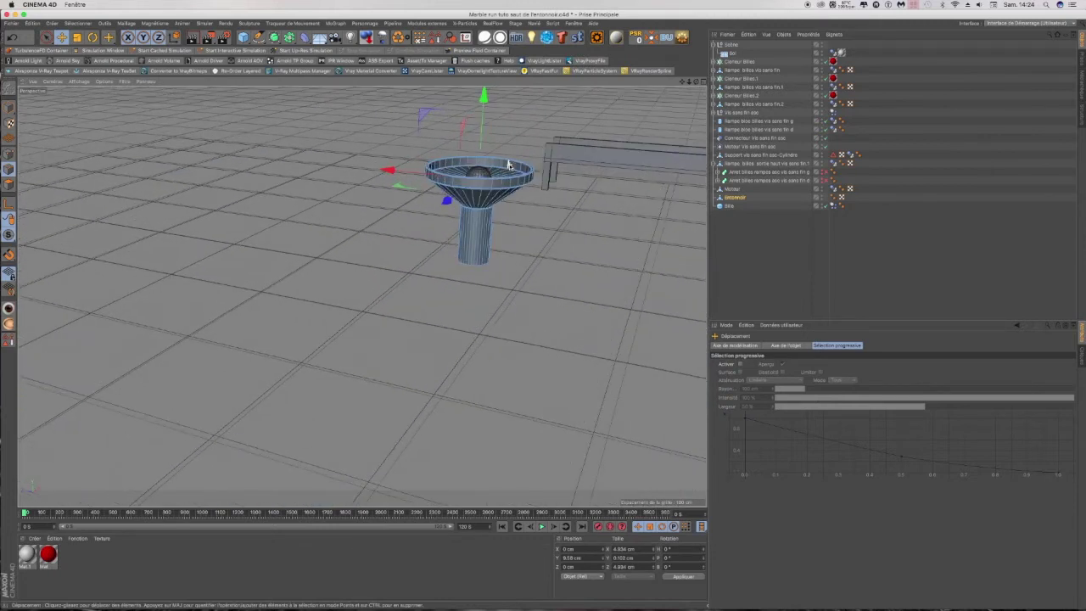
pyautogui.scroll(-2, 506, 164)
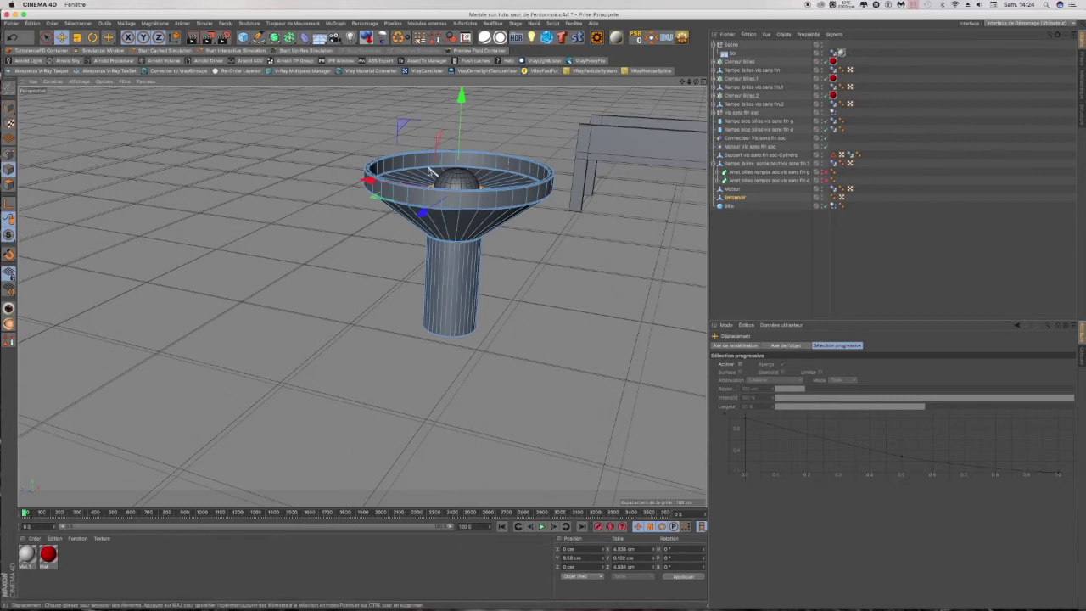
pyautogui.click(761, 246)
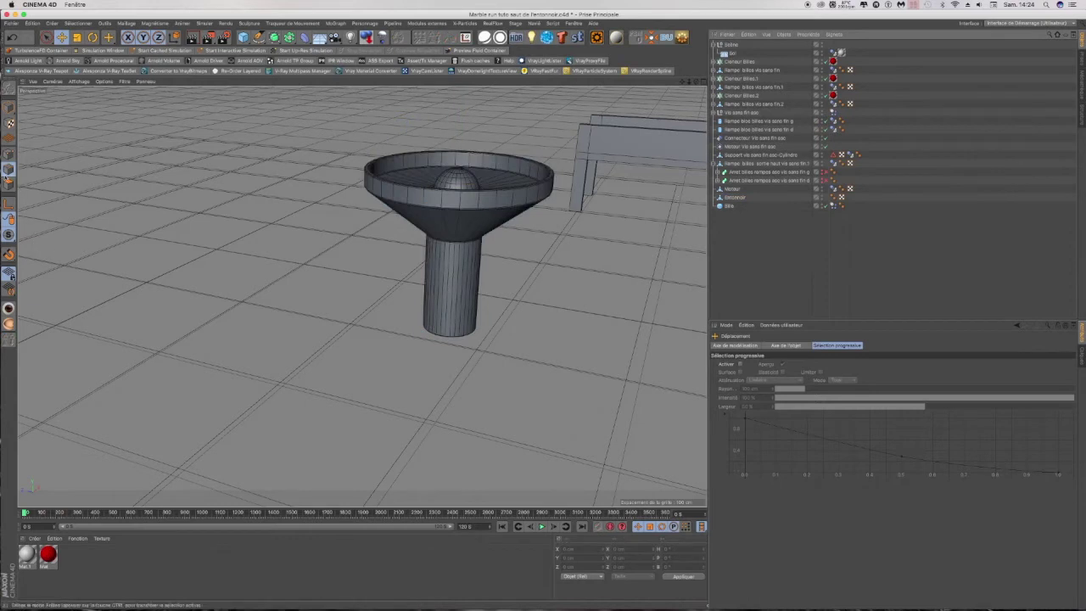
pyautogui.click(729, 199)
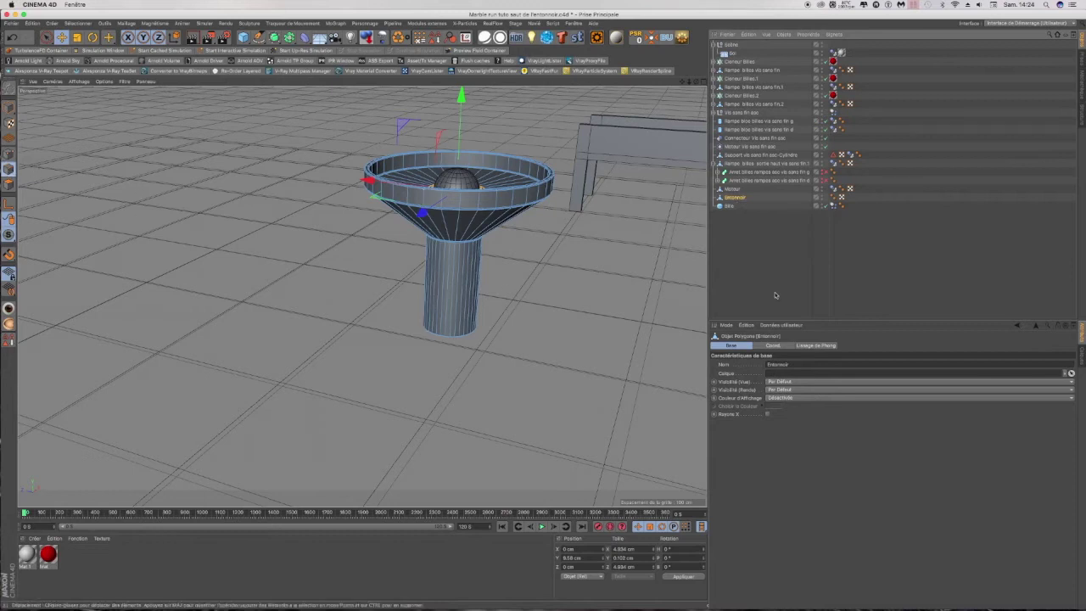
pyautogui.click(738, 256)
pyautogui.scroll(-8, 403, 292)
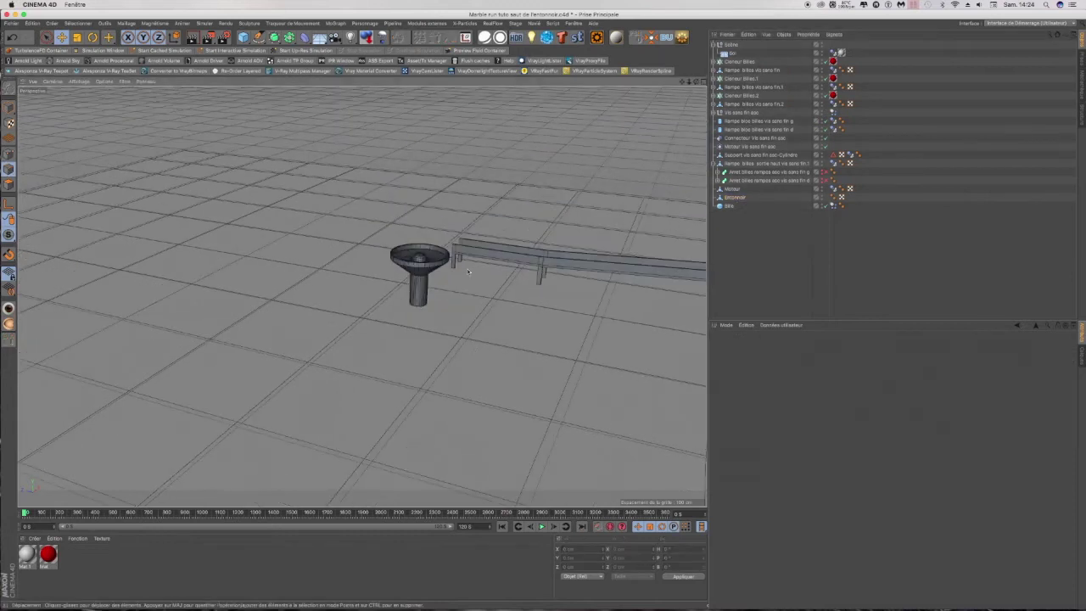
# Step: Restore the default perspective framing and examine the whole marble lift, exit ramp and funnel from the side
pyautogui.moveTo(696, 81); pyautogui.dragTo(658, 121)
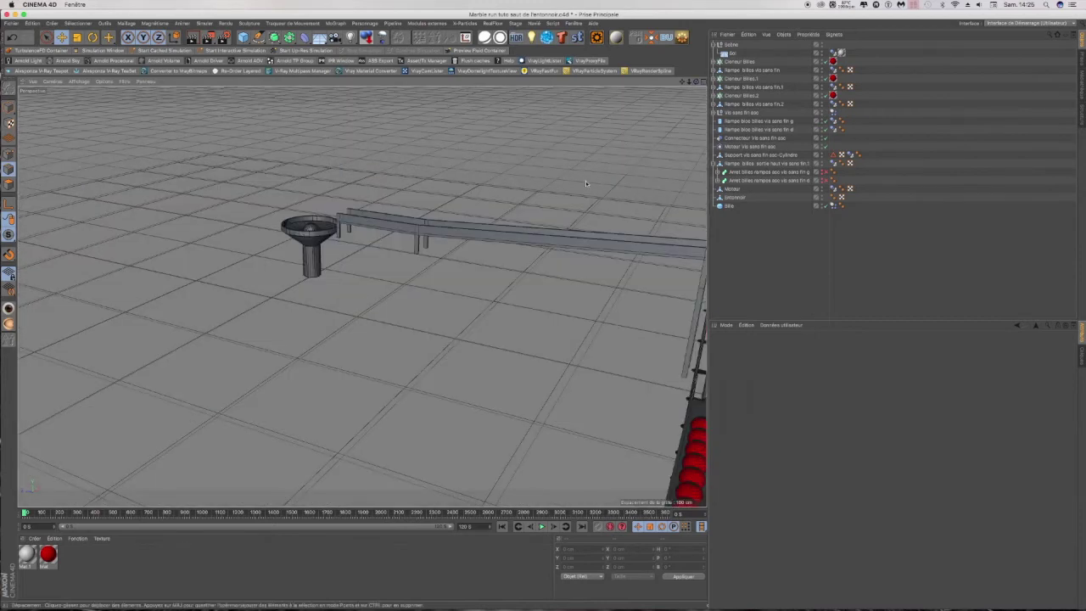
pyautogui.scroll(-5, 585, 181)
pyautogui.scroll(-2, 585, 181)
pyautogui.moveTo(696, 81); pyautogui.dragTo(553, 23)
pyautogui.click(33, 82)
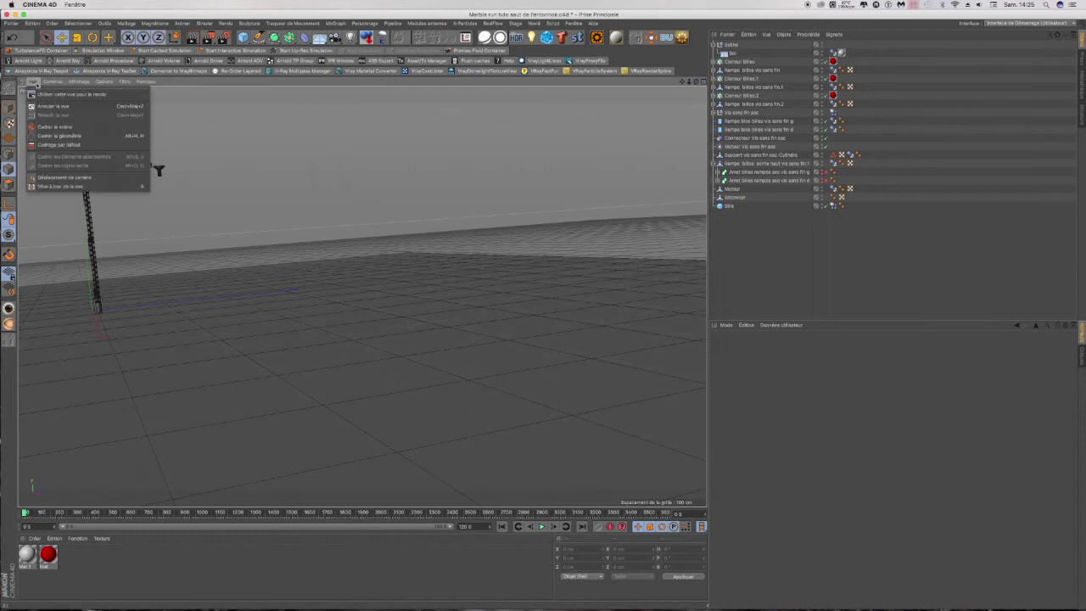
pyautogui.click(54, 145)
pyautogui.scroll(5, 468, 147)
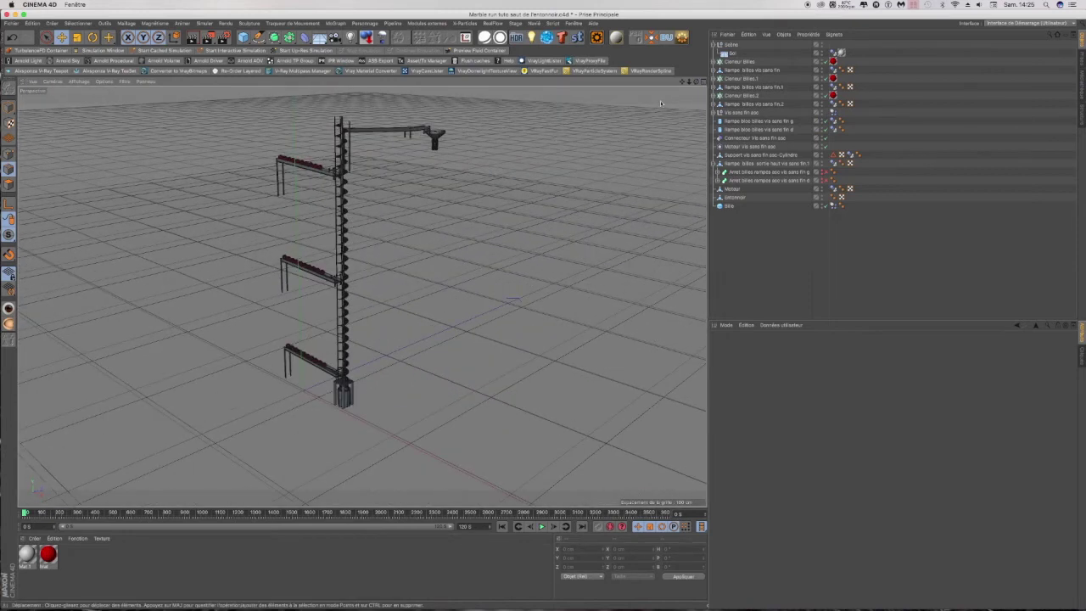
pyautogui.moveTo(697, 82); pyautogui.dragTo(598, 62)
pyautogui.moveTo(682, 81); pyautogui.dragTo(822, 197)
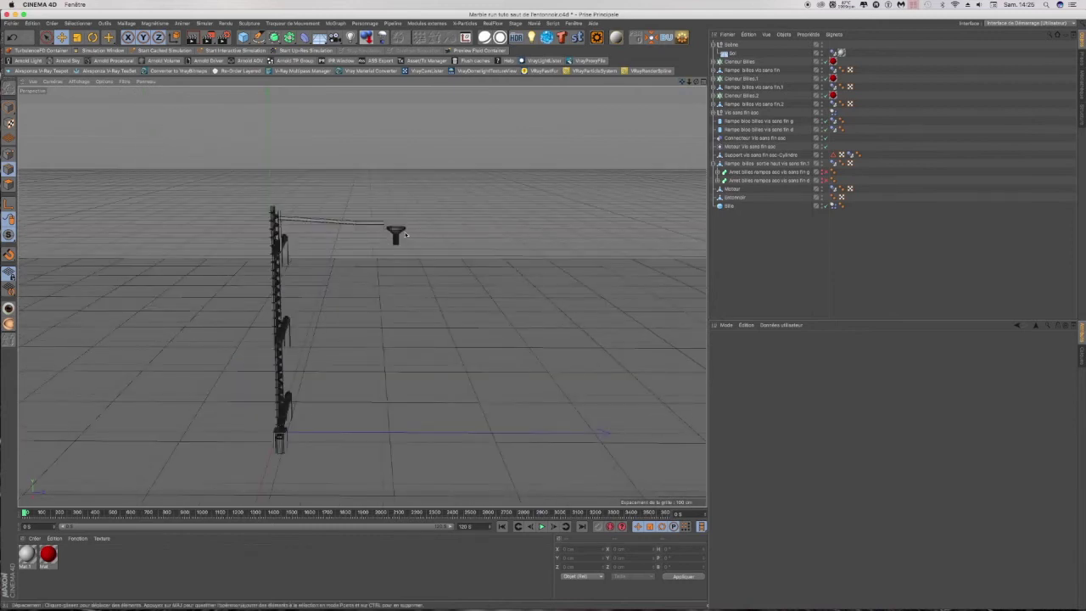
pyautogui.scroll(8, 405, 232)
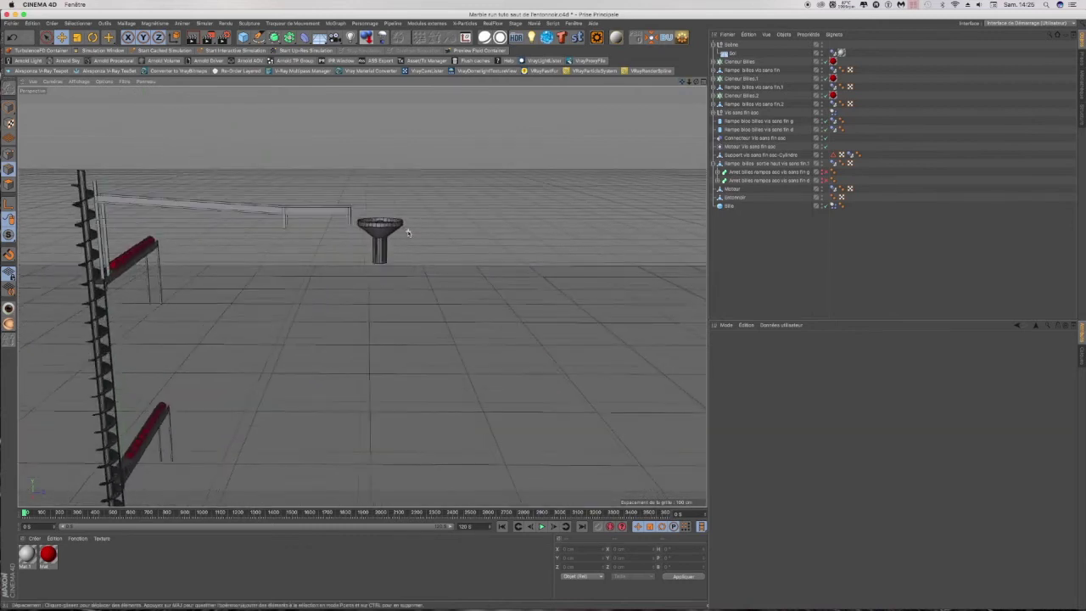
pyautogui.scroll(3, 408, 232)
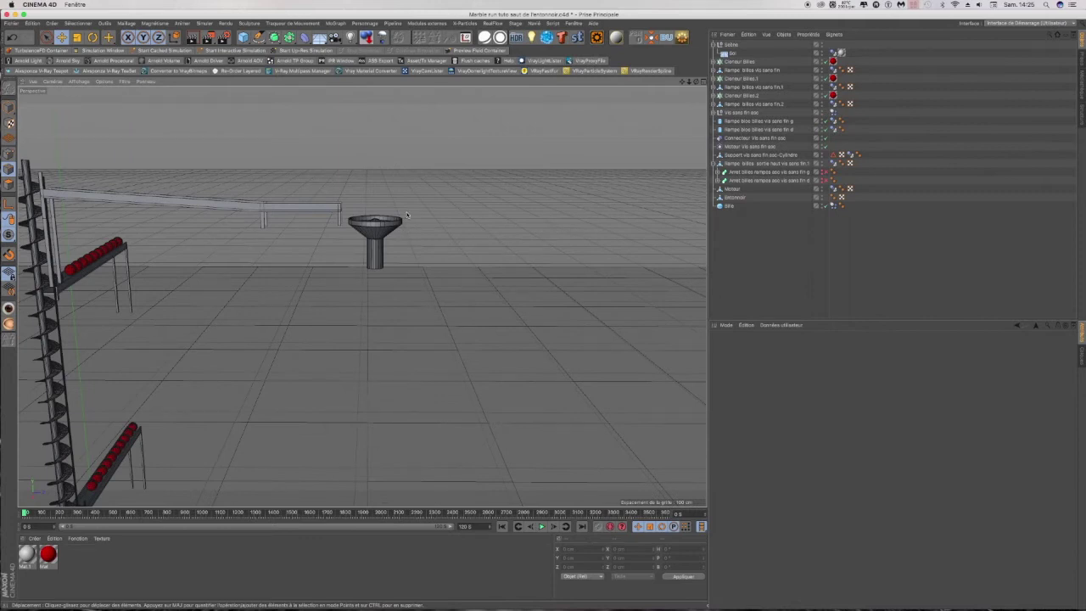
# Step: Duplicate the upper exit ramp object and move the copy along its X axis past the funnel, to about 148 cm on Z
pyautogui.click(195, 203)
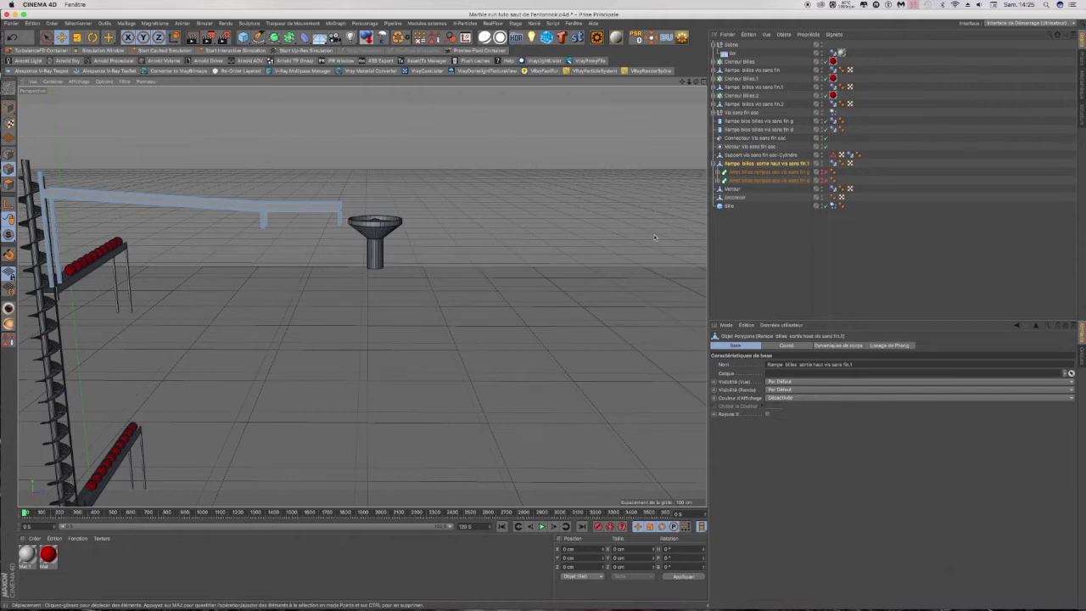
pyautogui.click(716, 162)
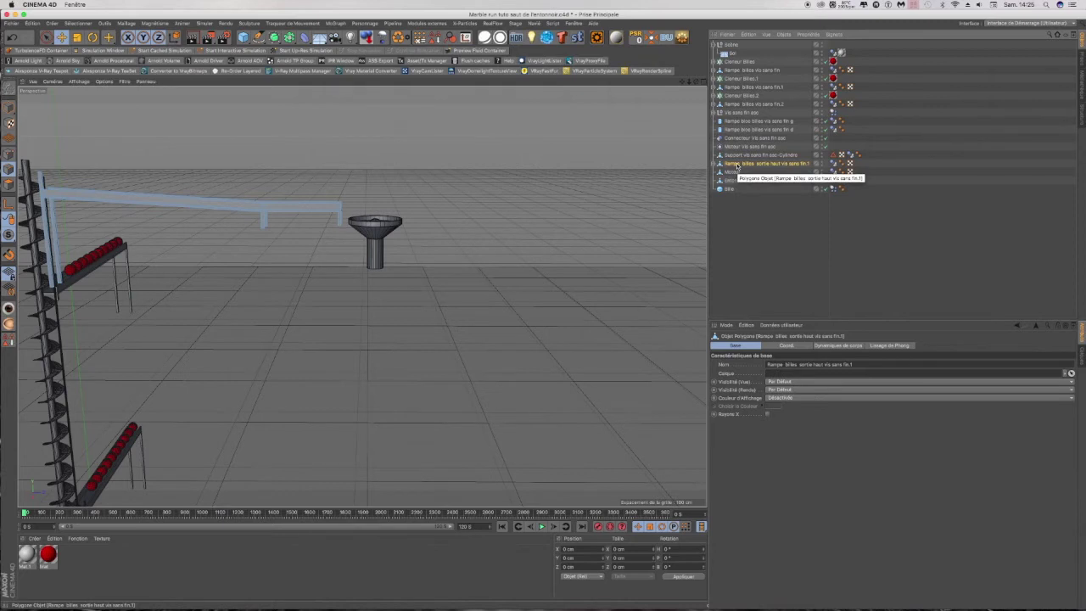
pyautogui.keyDown('ctrl'); pyautogui.moveTo(738, 166); pyautogui.dragTo(735, 201); pyautogui.keyUp('ctrl')
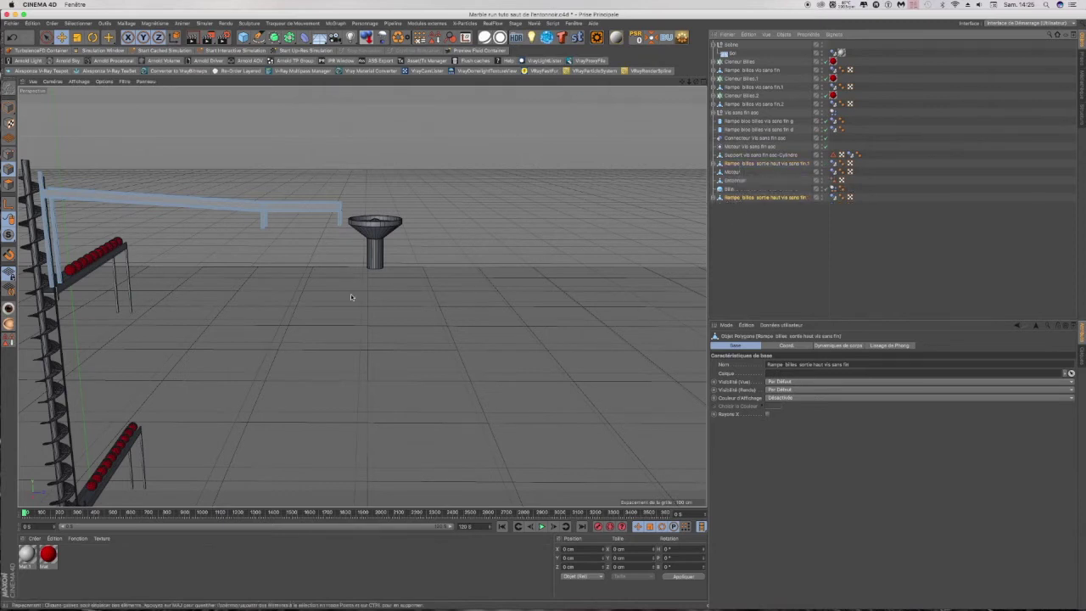
pyautogui.click(8, 108)
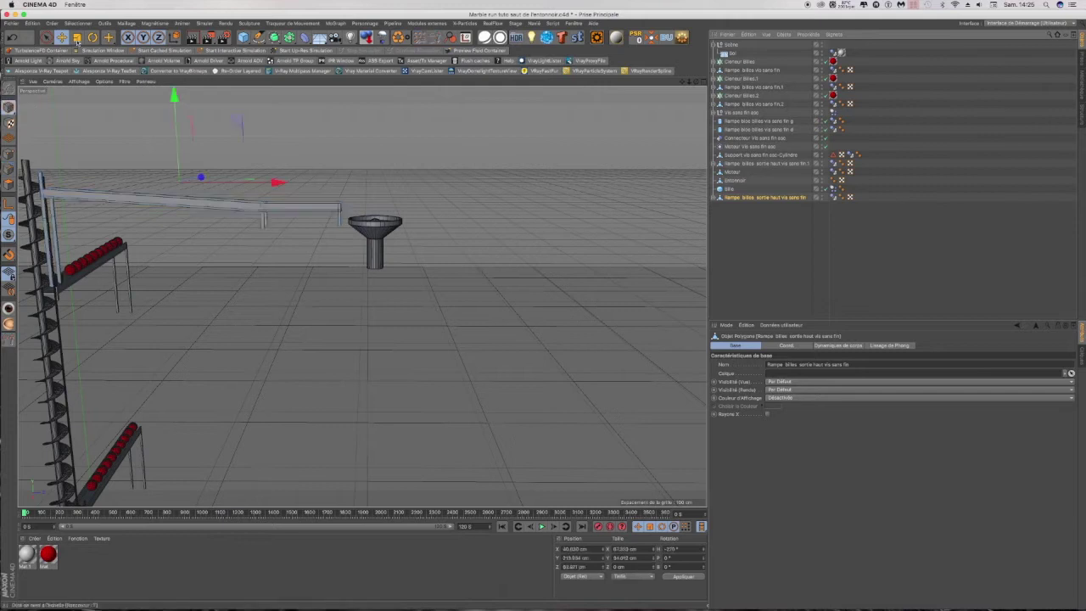
pyautogui.moveTo(279, 182); pyautogui.dragTo(596, 221)
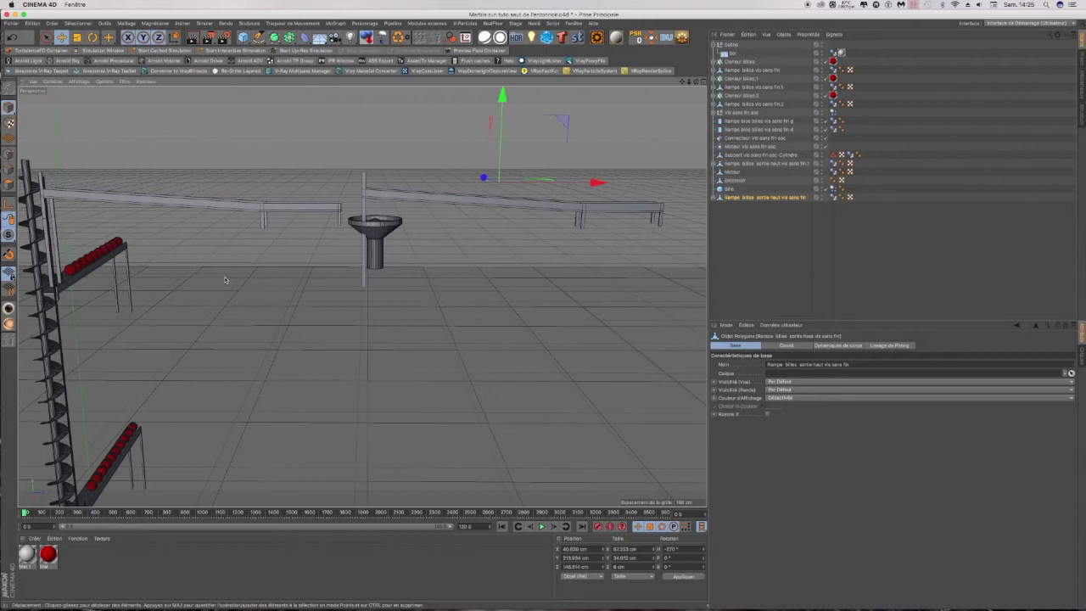
# Step: In the right-side view, rectangle-select all points at the copied ramp's tall support end and delete them, removing the sloped section
pyautogui.scroll(-6, 225, 280)
pyautogui.scroll(3, 225, 280)
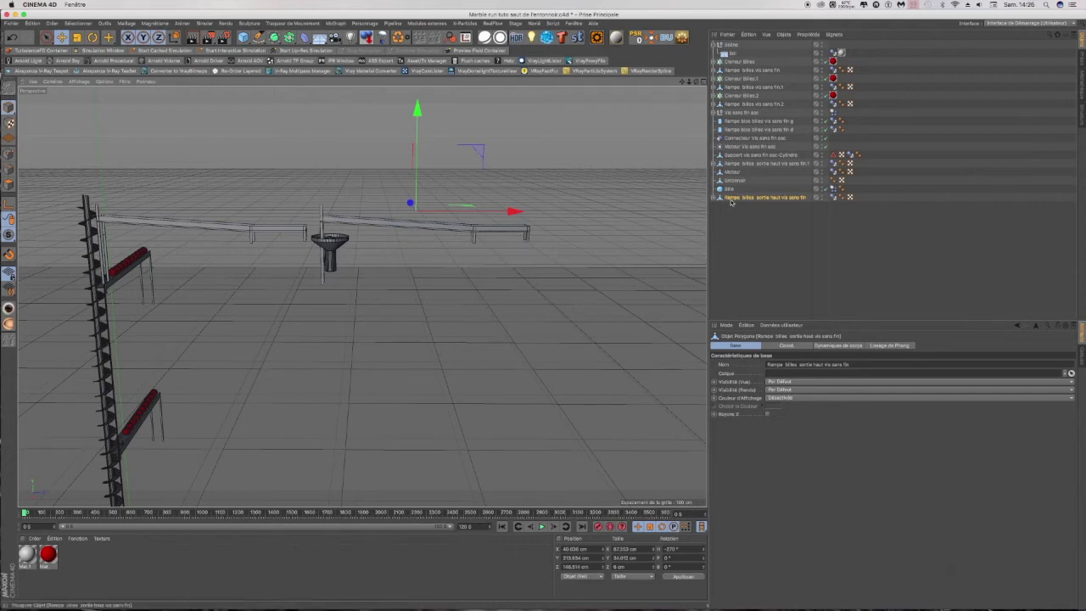
pyautogui.click(704, 82)
pyautogui.scroll(-2, 279, 426)
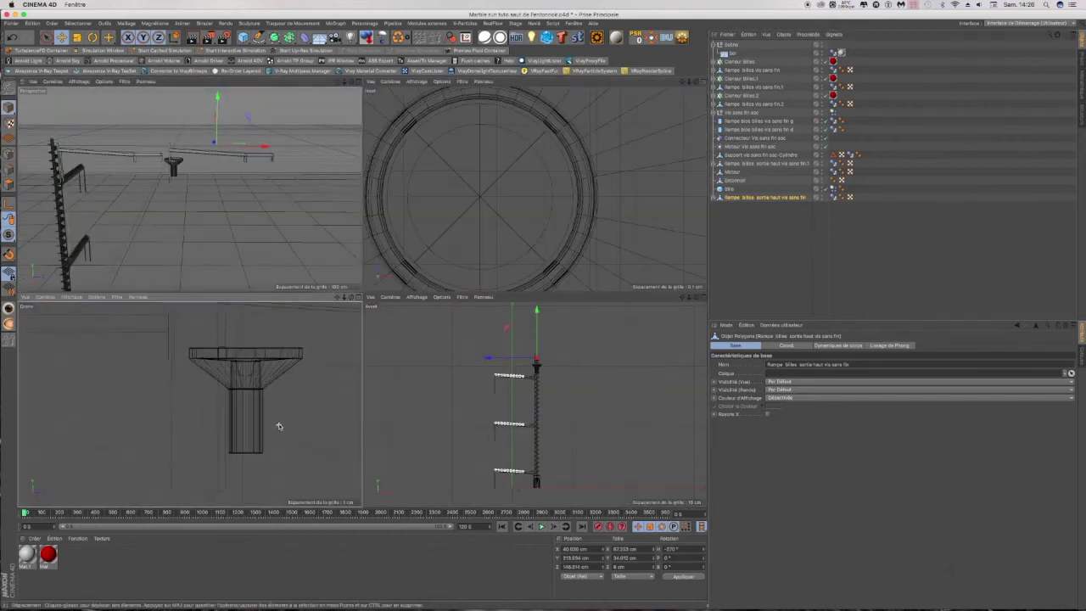
pyautogui.click(357, 298)
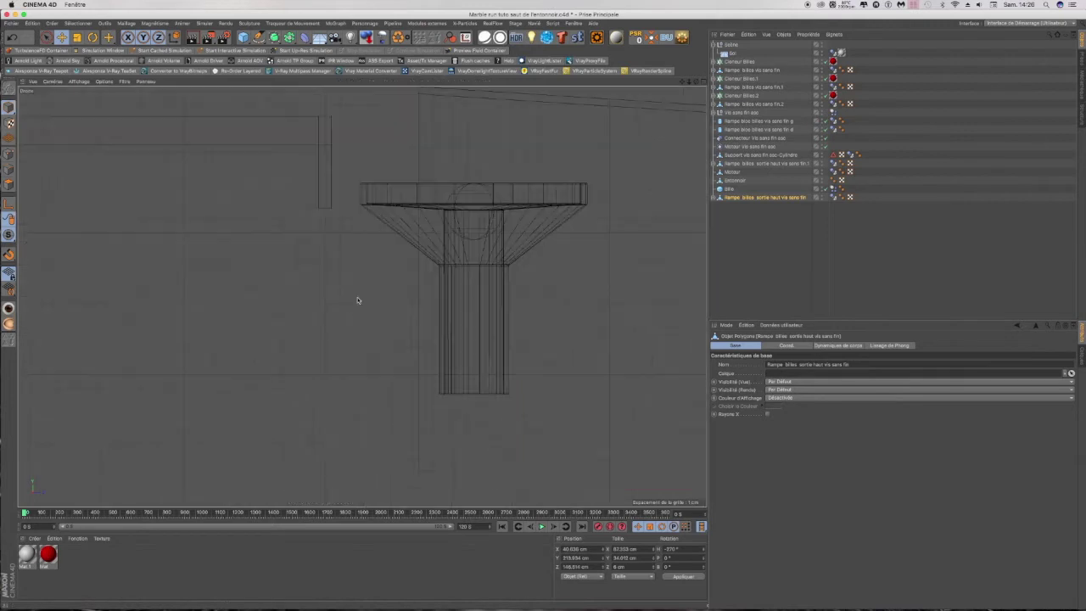
pyautogui.scroll(-3, 346, 409)
pyautogui.scroll(-2, 345, 412)
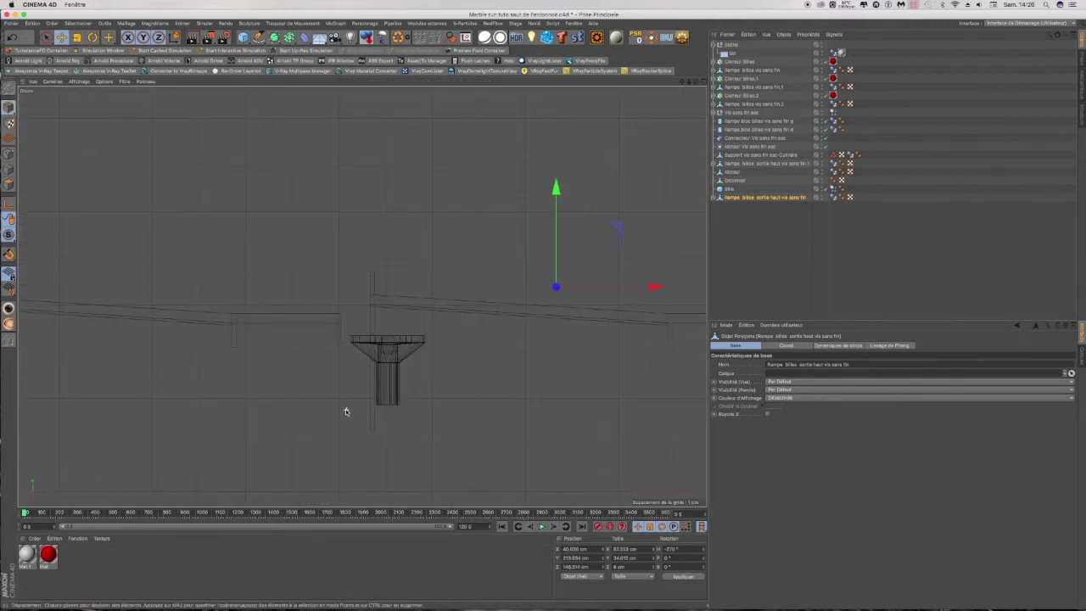
pyautogui.scroll(-1, 376, 408)
pyautogui.click(8, 155)
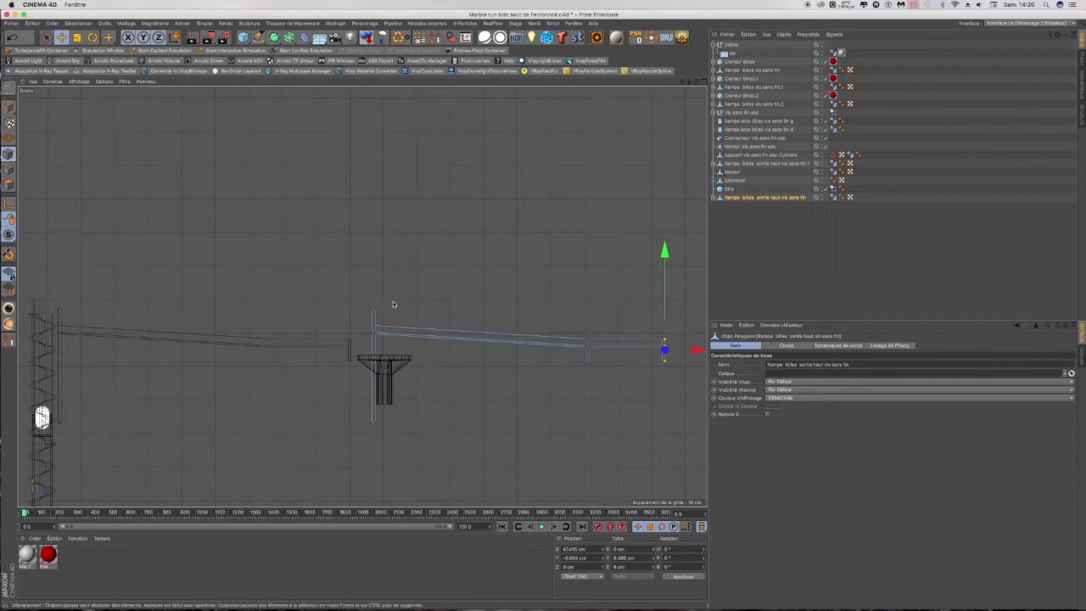
pyautogui.click(46, 38)
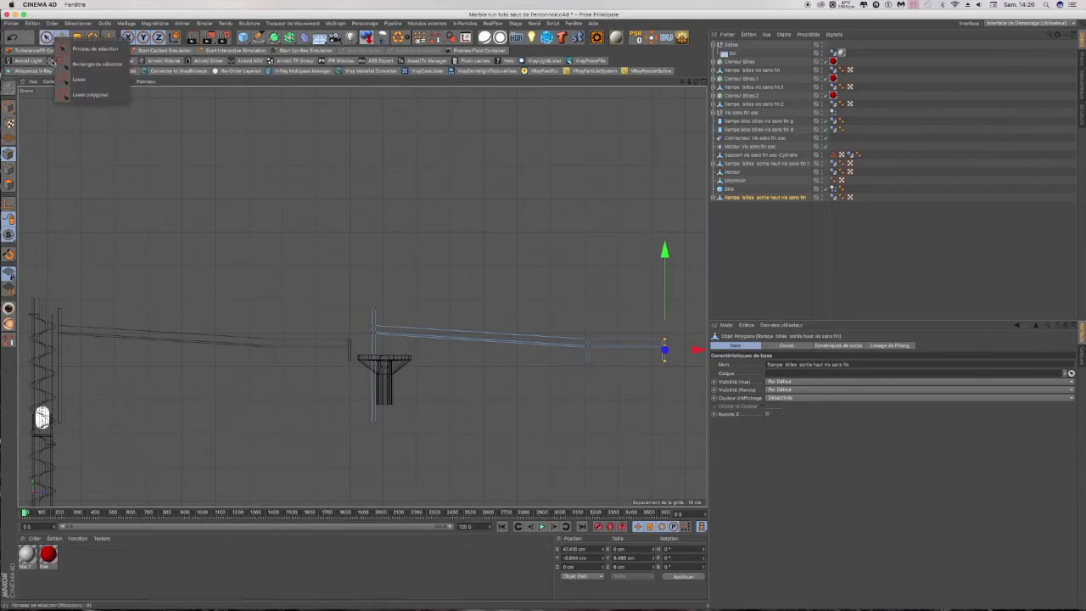
pyautogui.click(80, 65)
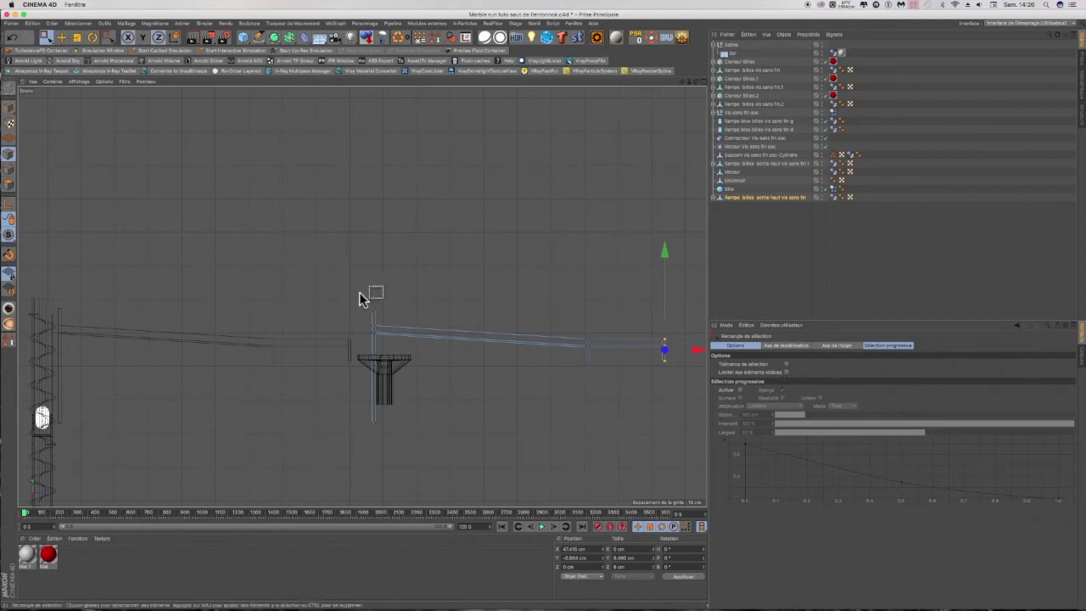
pyautogui.moveTo(309, 258); pyautogui.dragTo(429, 504)
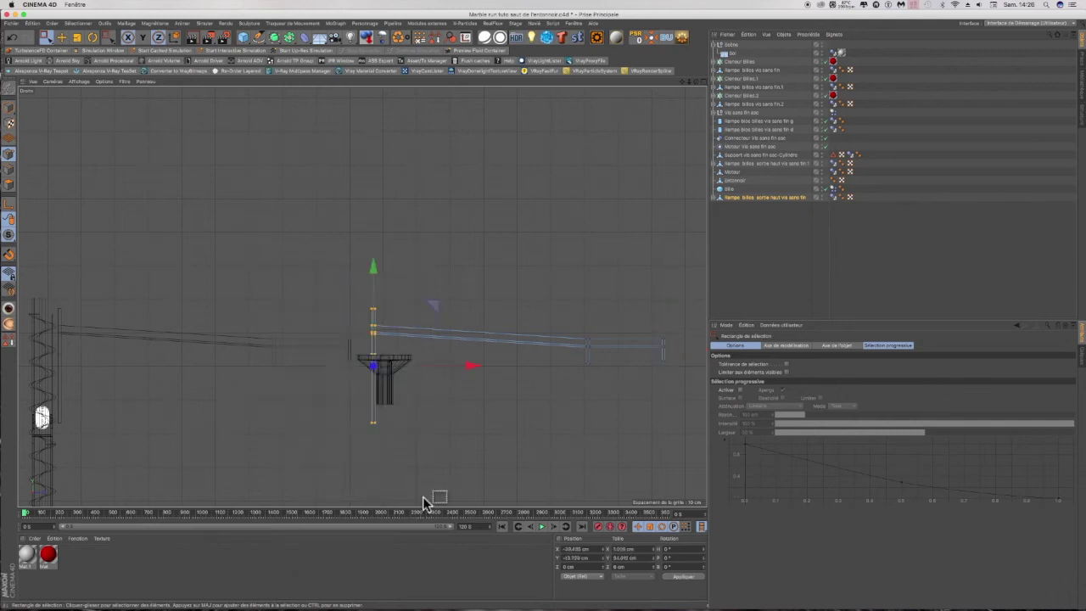
pyautogui.click(404, 387)
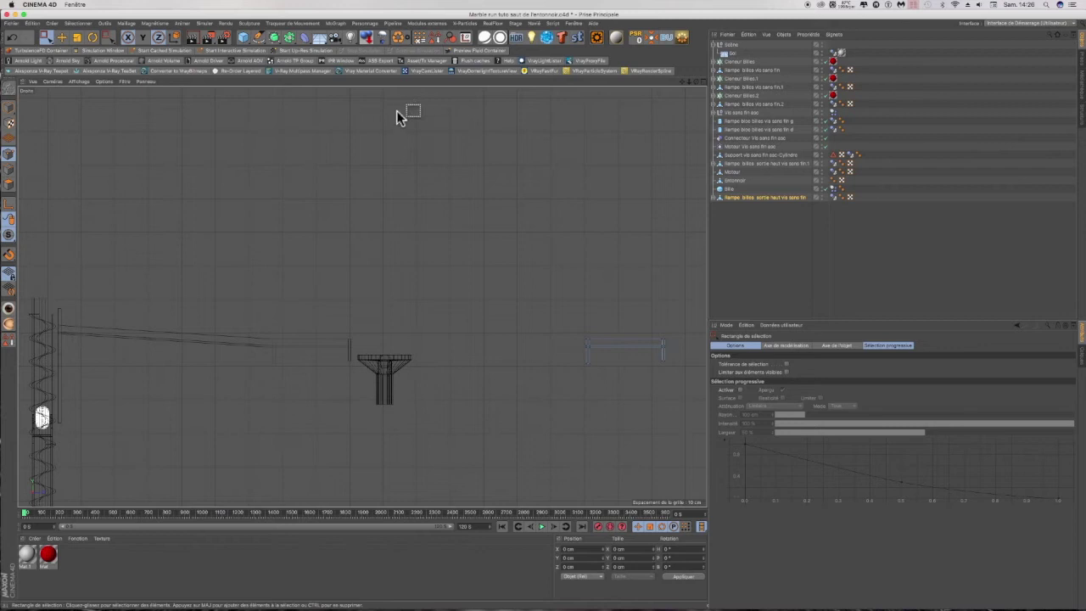
# Step: Return to model mode with the brush selection tool and examine the open end of the shortened ramp copy in perspective
pyautogui.click(8, 107)
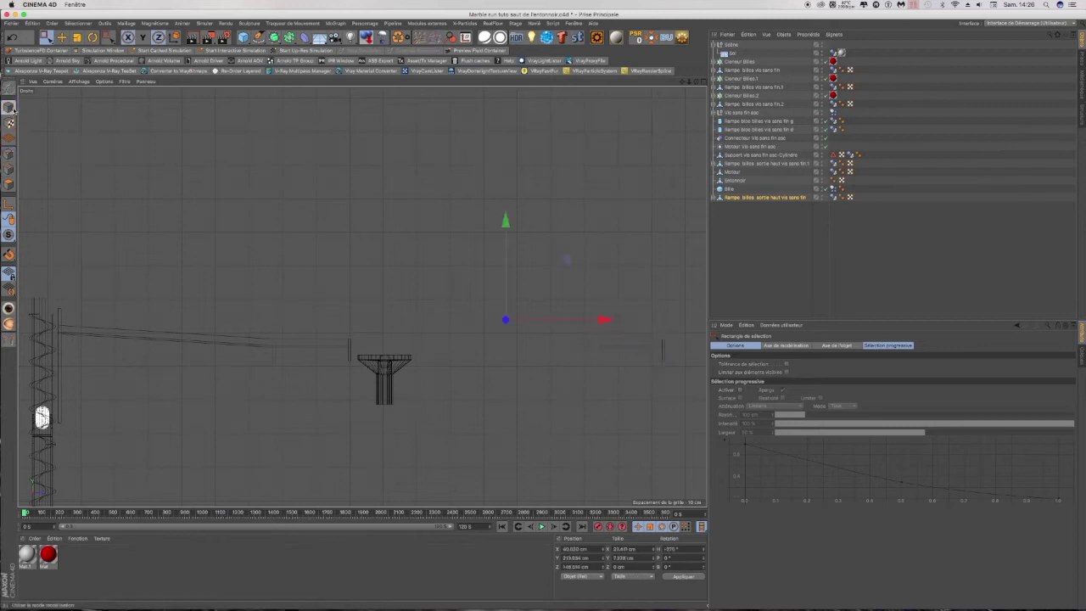
pyautogui.click(46, 37)
pyautogui.click(76, 48)
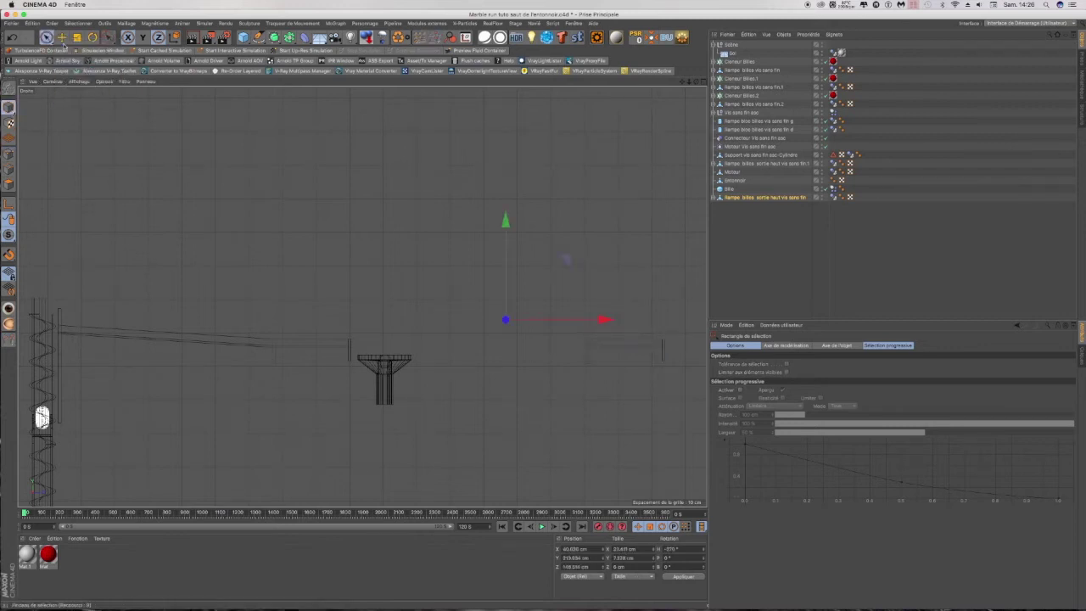
pyautogui.click(703, 83)
pyautogui.click(701, 86)
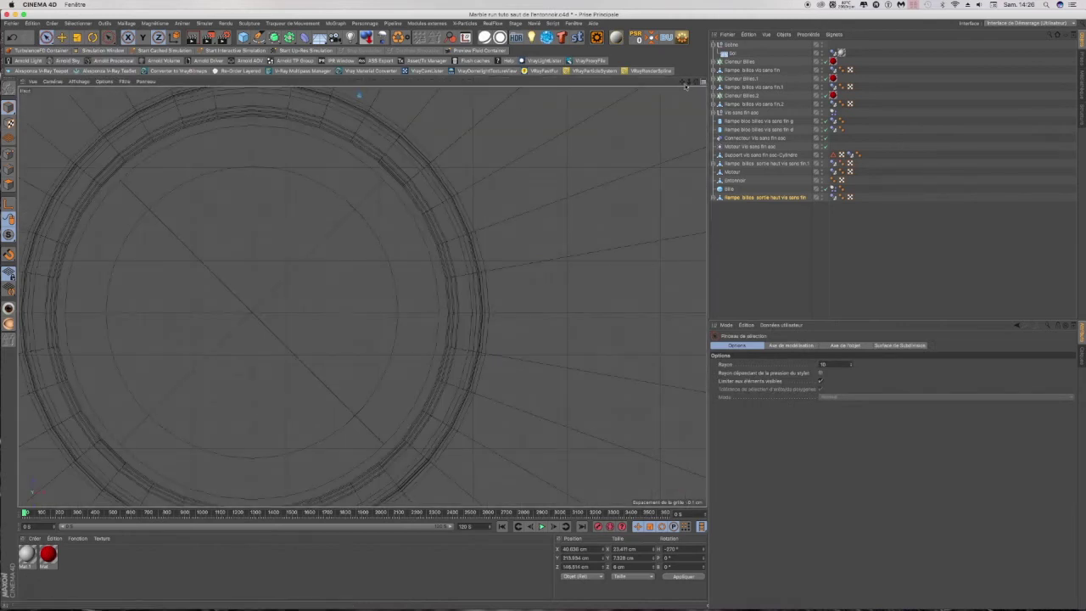
pyautogui.click(700, 85)
pyautogui.click(357, 83)
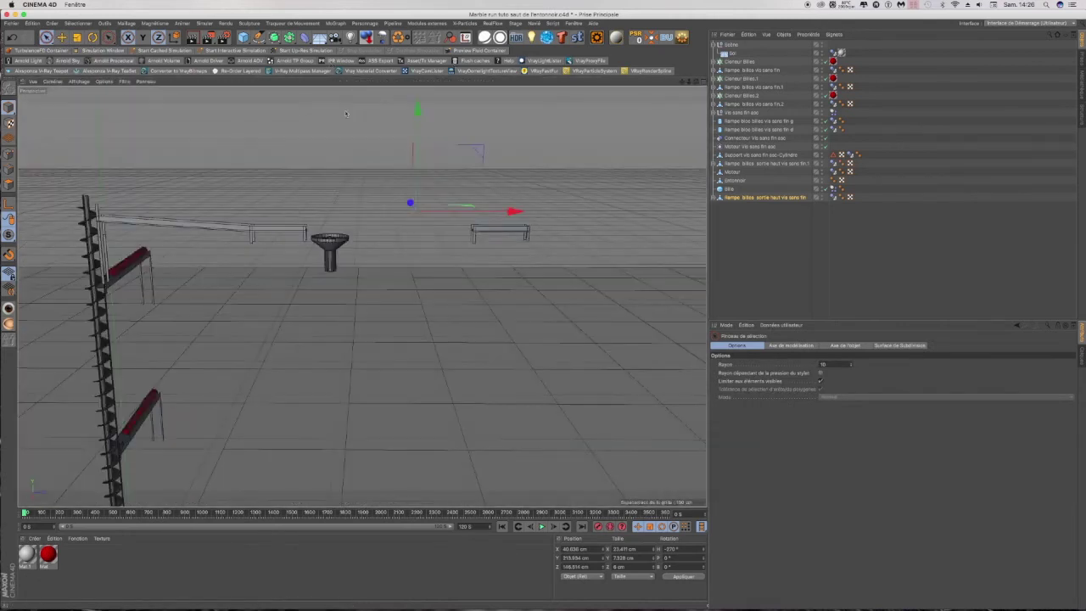
pyautogui.scroll(4, 466, 222)
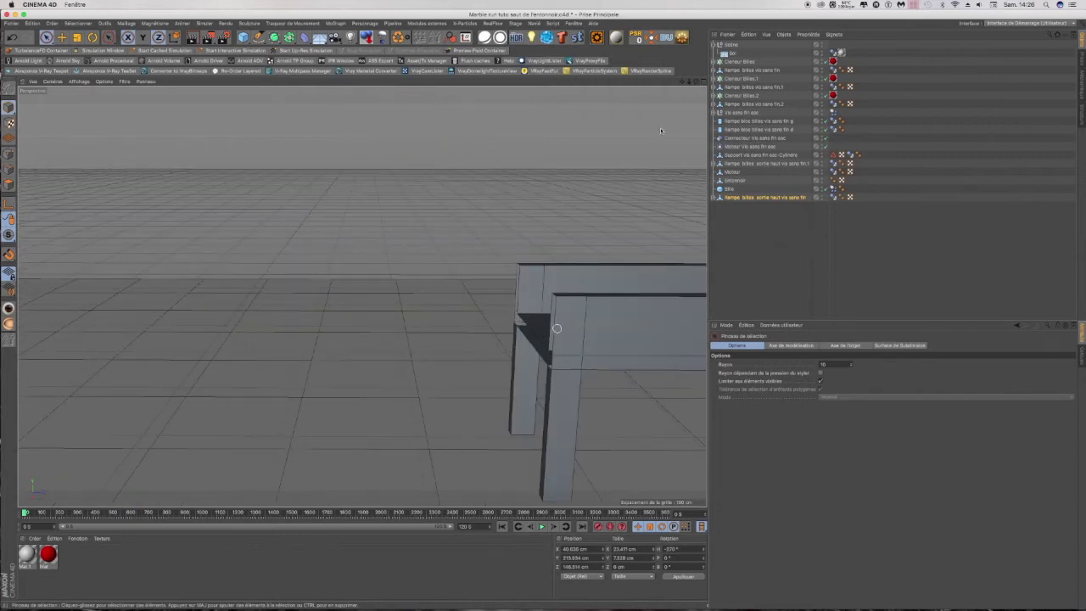
pyautogui.moveTo(696, 83); pyautogui.dragTo(667, 28)
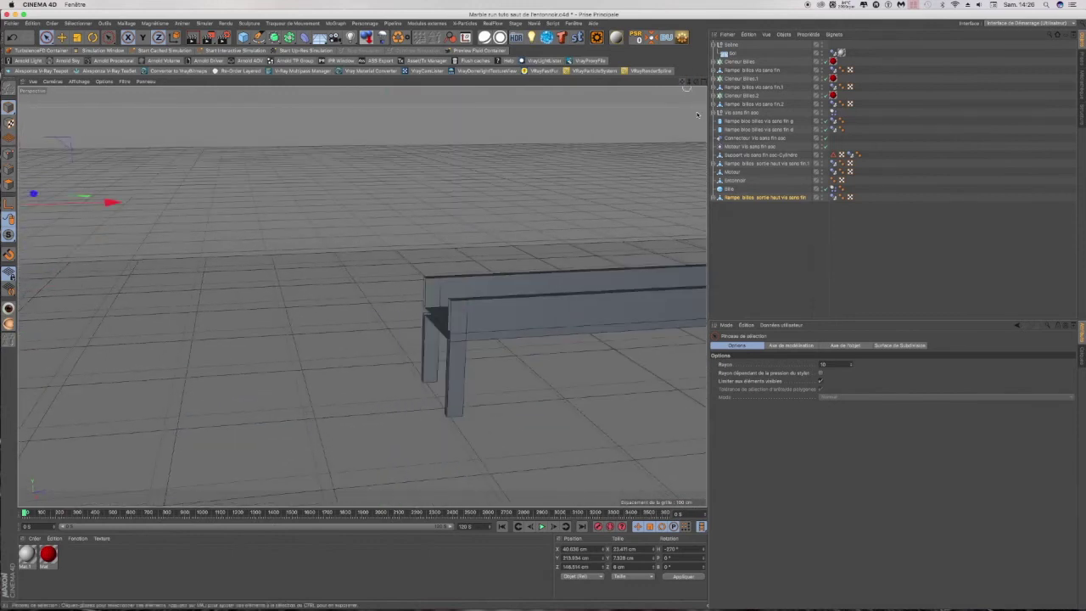
pyautogui.moveTo(698, 84); pyautogui.dragTo(658, 39)
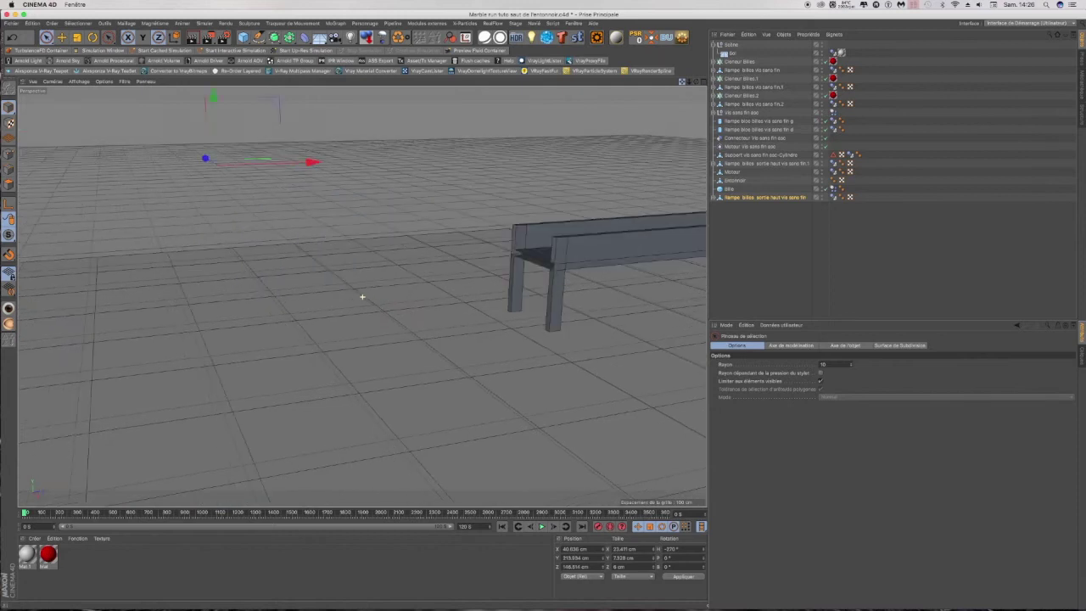
# Step: In polygon mode, apply Close Polygon Hole to the open cut end of the shortened ramp copy and check the result in point mode
pyautogui.click(727, 201)
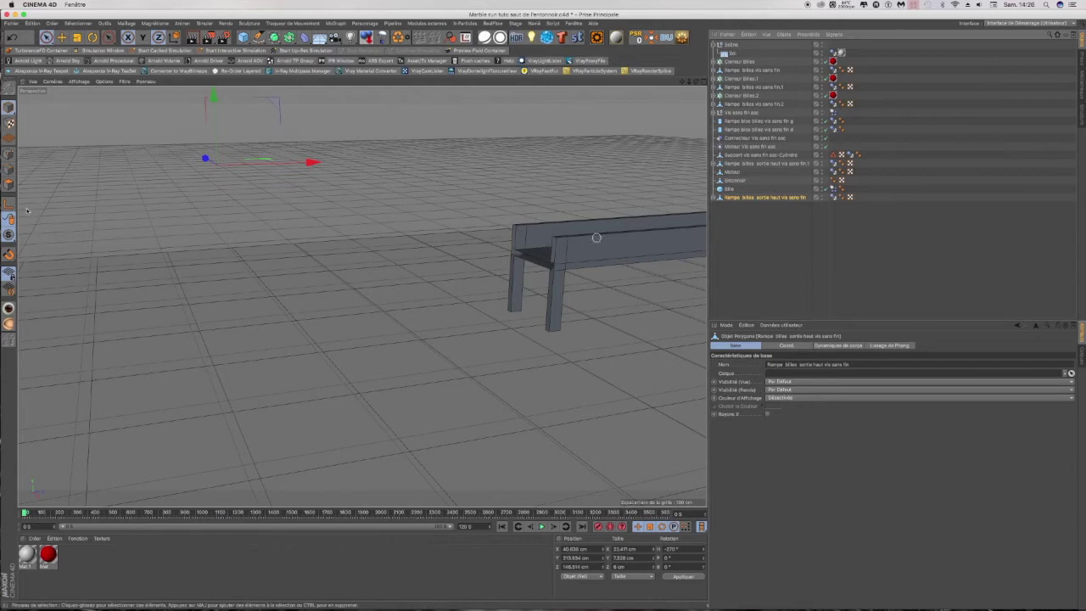
pyautogui.click(8, 184)
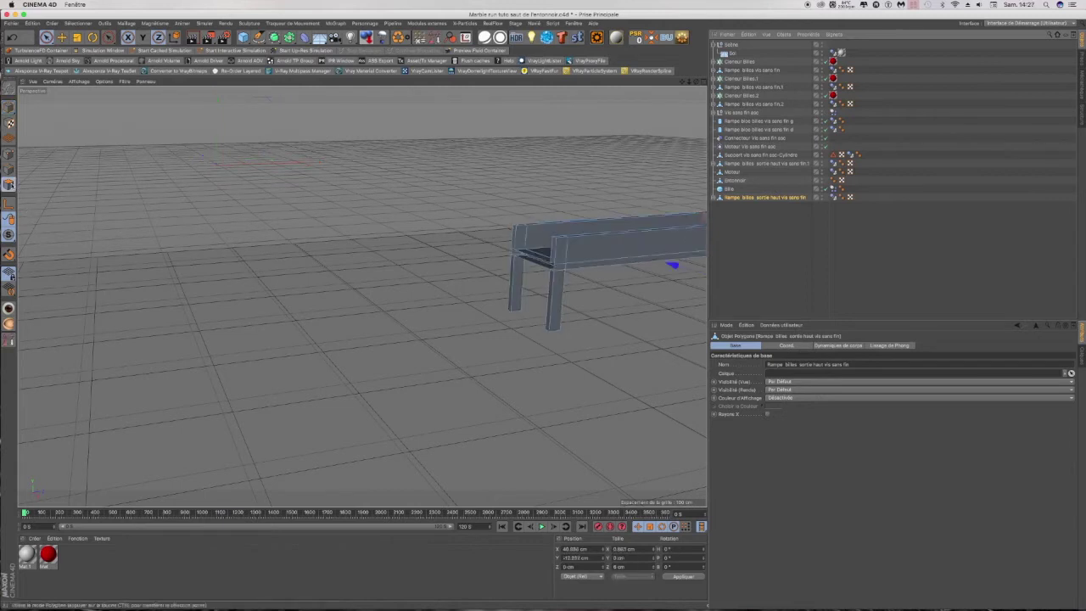
pyautogui.rightClick(530, 287)
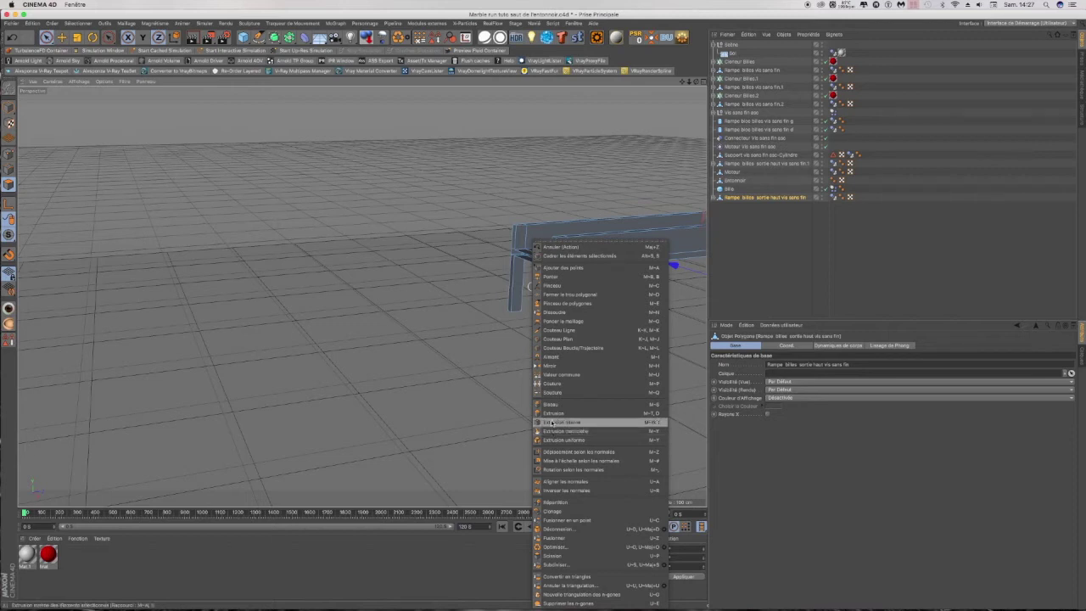
pyautogui.click(567, 296)
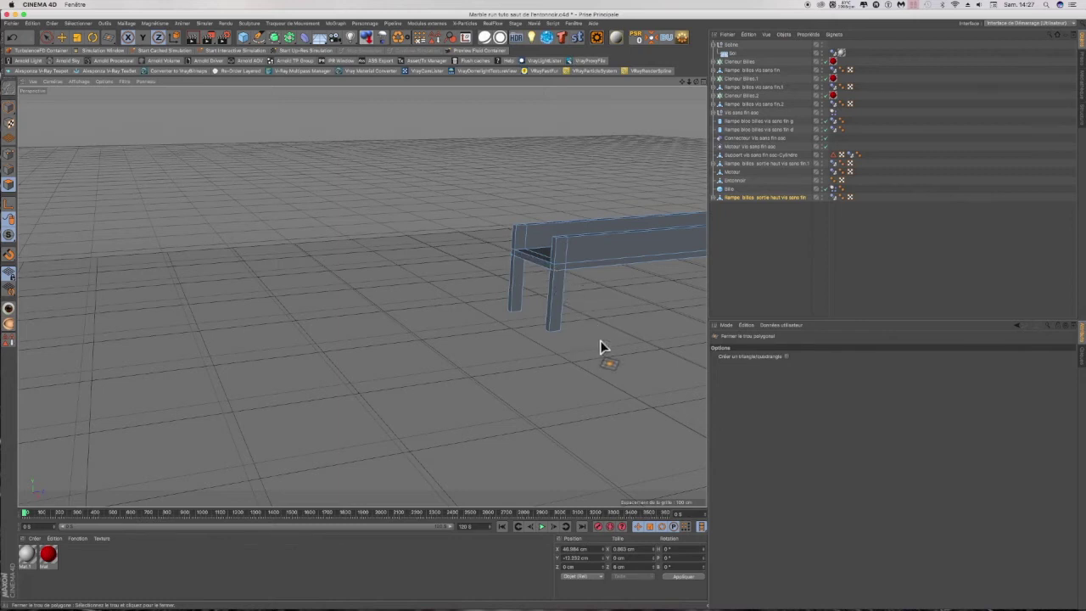
pyautogui.click(9, 154)
pyautogui.scroll(-10, 355, 292)
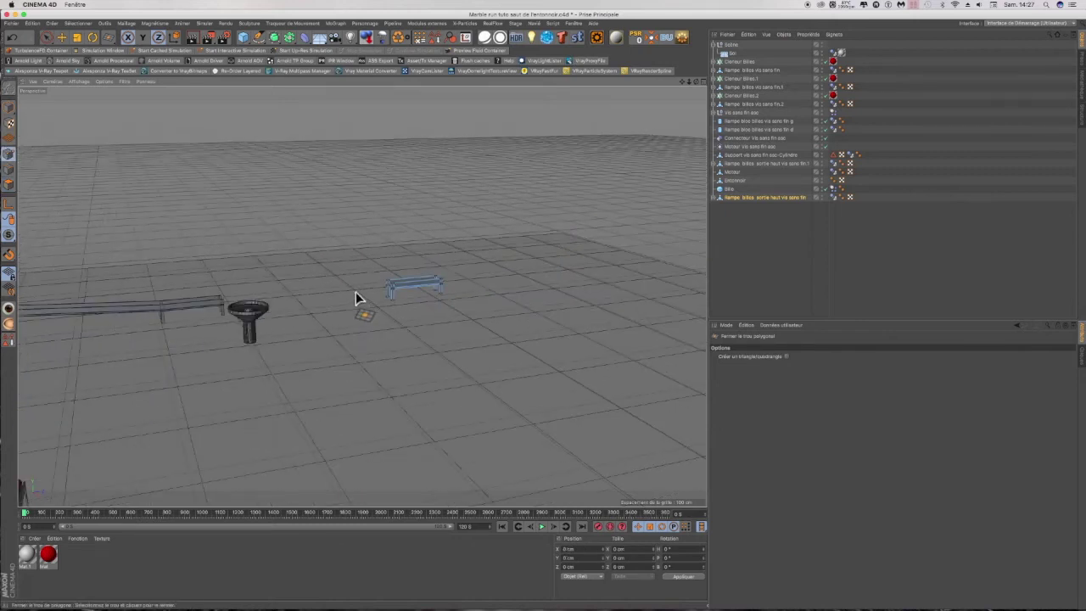
pyautogui.scroll(4, 355, 292)
pyautogui.scroll(5, 355, 292)
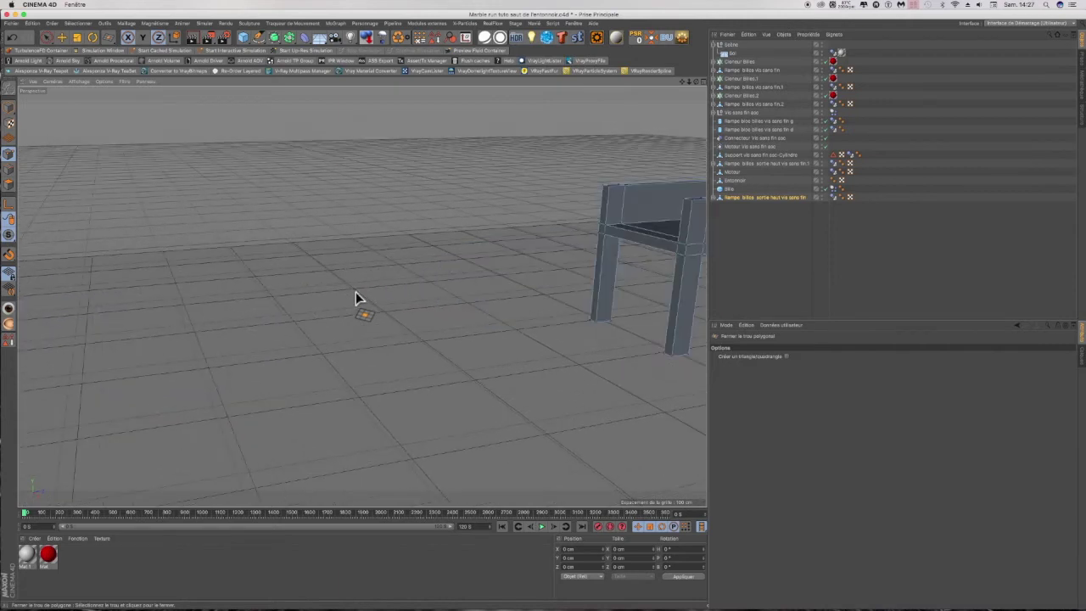
pyautogui.scroll(-3, 356, 292)
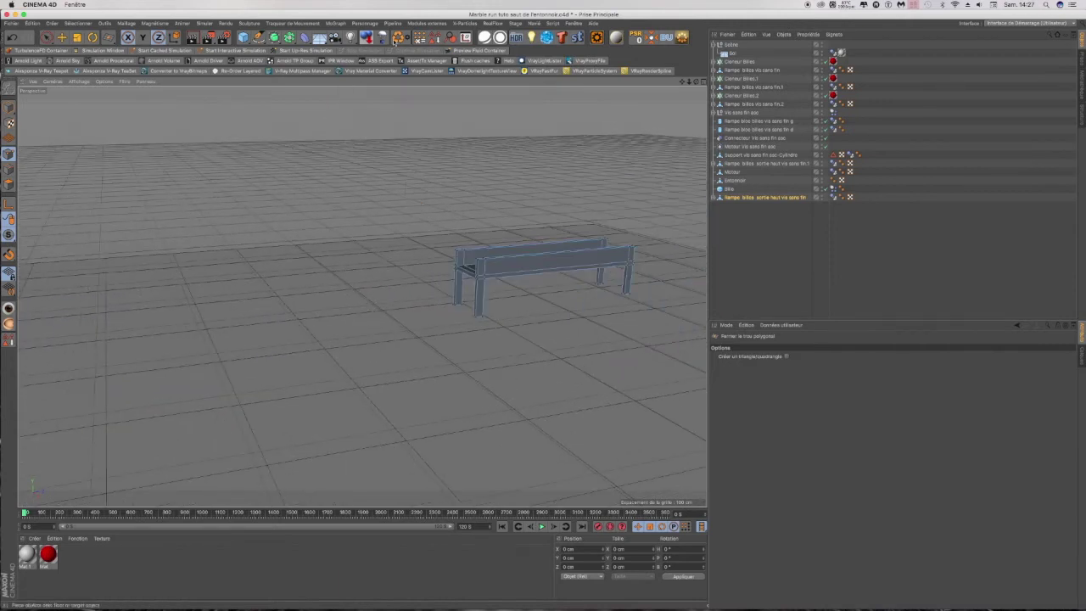
# Step: In model mode, centre the shortened ramp copy's axis on its geometry and move the ramp along its X axis closer to the funnel
pyautogui.click(752, 199)
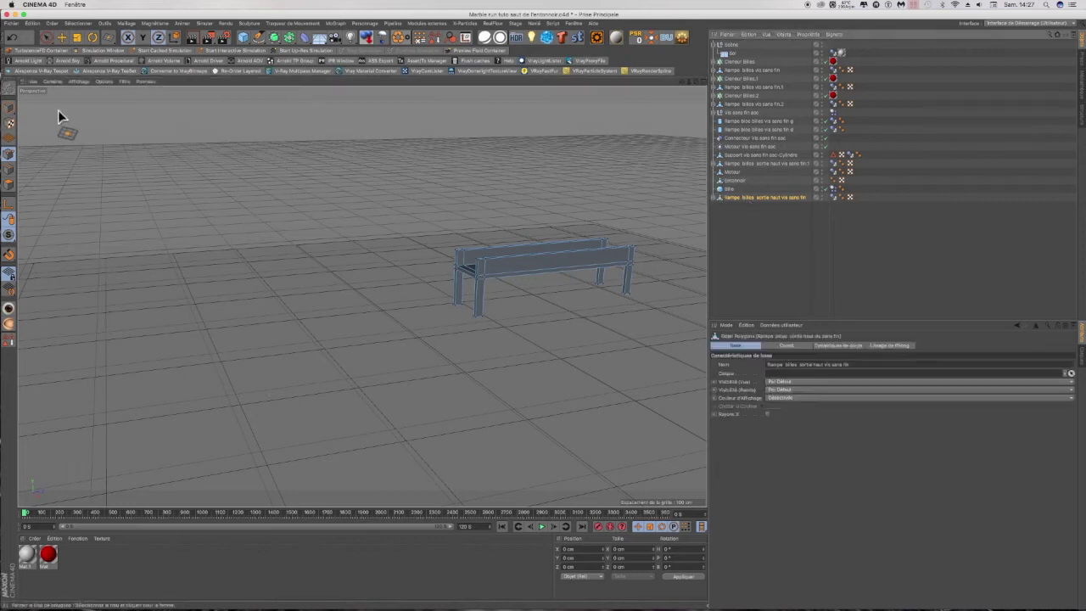
pyautogui.click(8, 107)
pyautogui.click(62, 38)
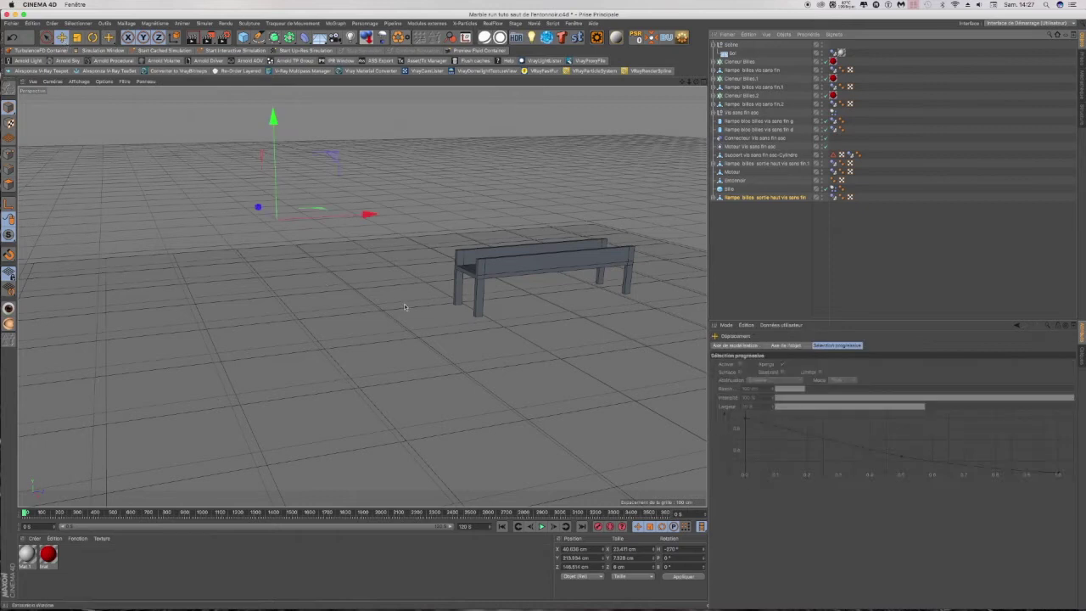
pyautogui.scroll(-5, 405, 307)
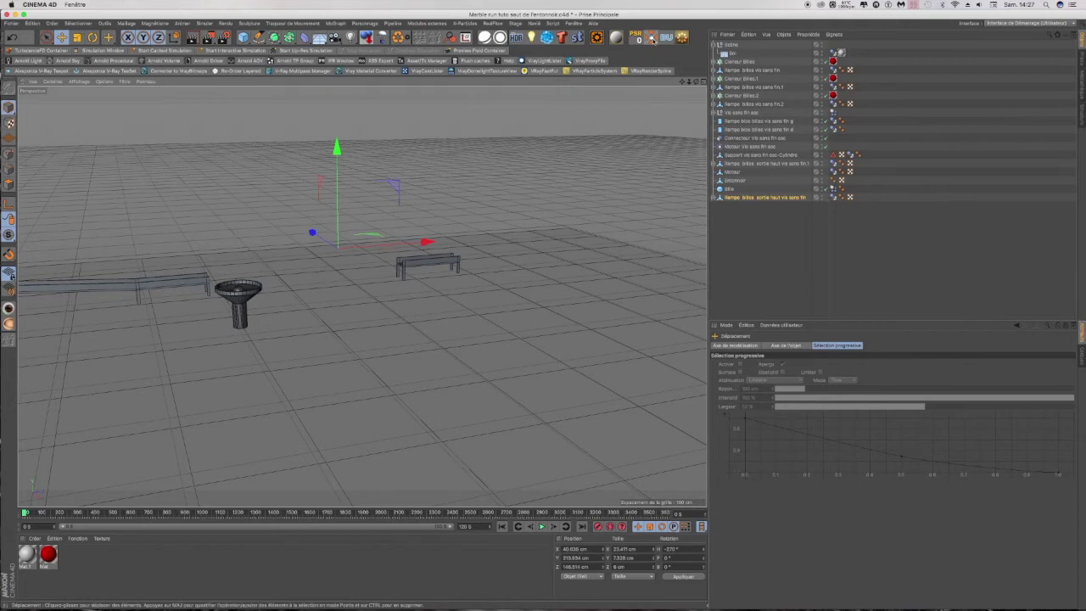
pyautogui.click(651, 38)
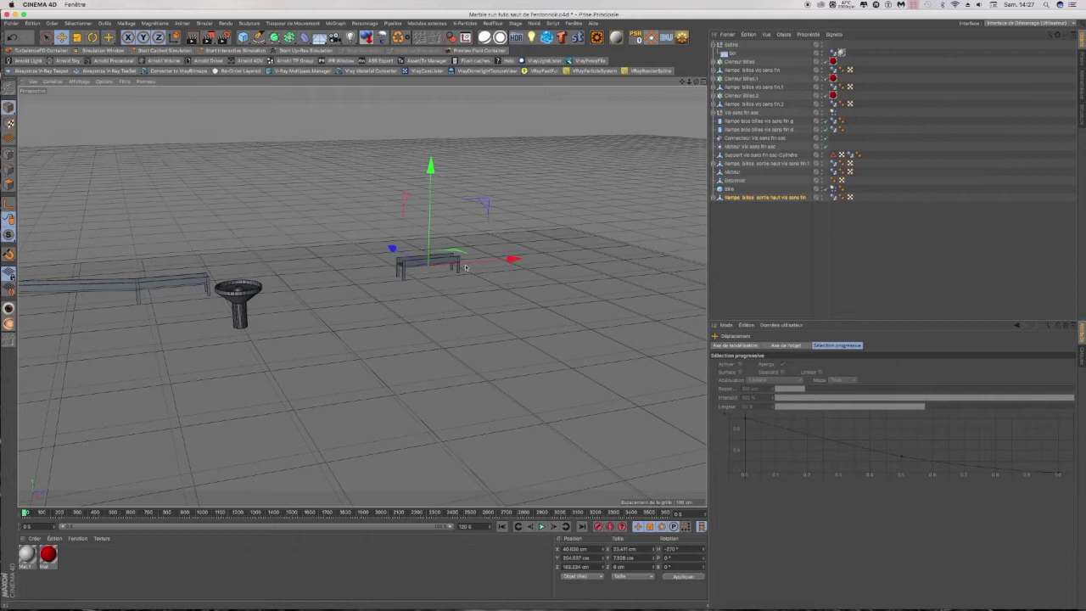
pyautogui.moveTo(511, 261); pyautogui.dragTo(388, 273)
# Step: Show the ramp copy in the full right-side view and prepare rectangle selection of its points
pyautogui.middleClick(503, 293)
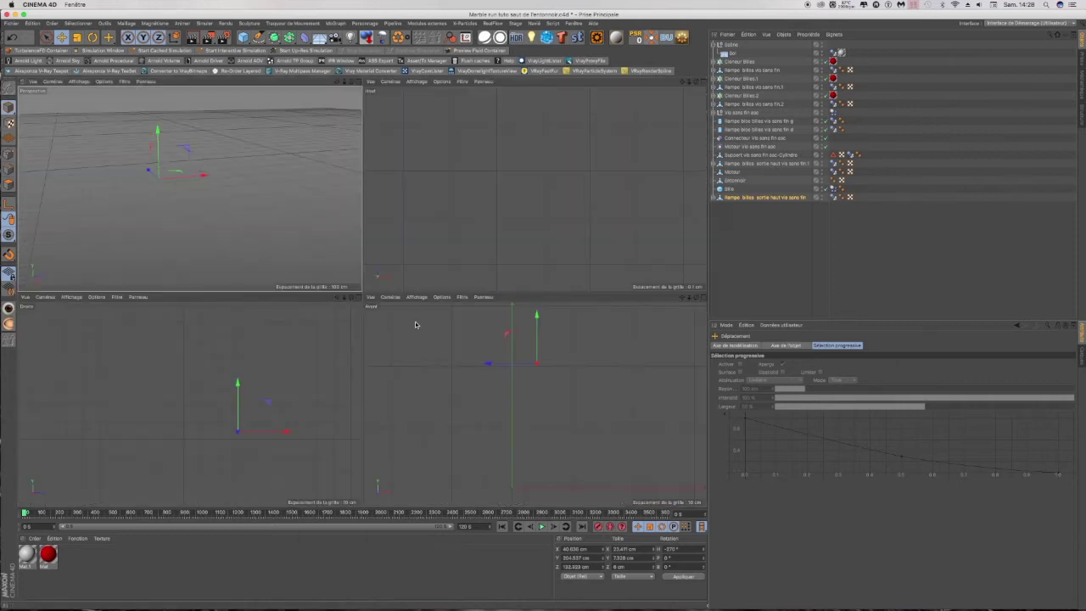
pyautogui.middleClick(358, 298)
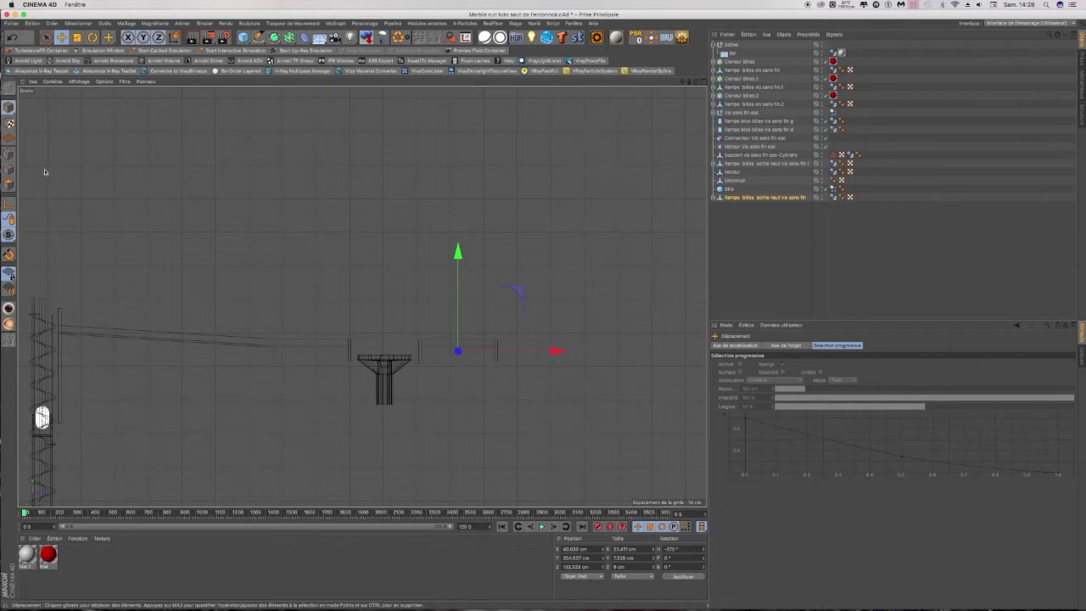
pyautogui.click(9, 154)
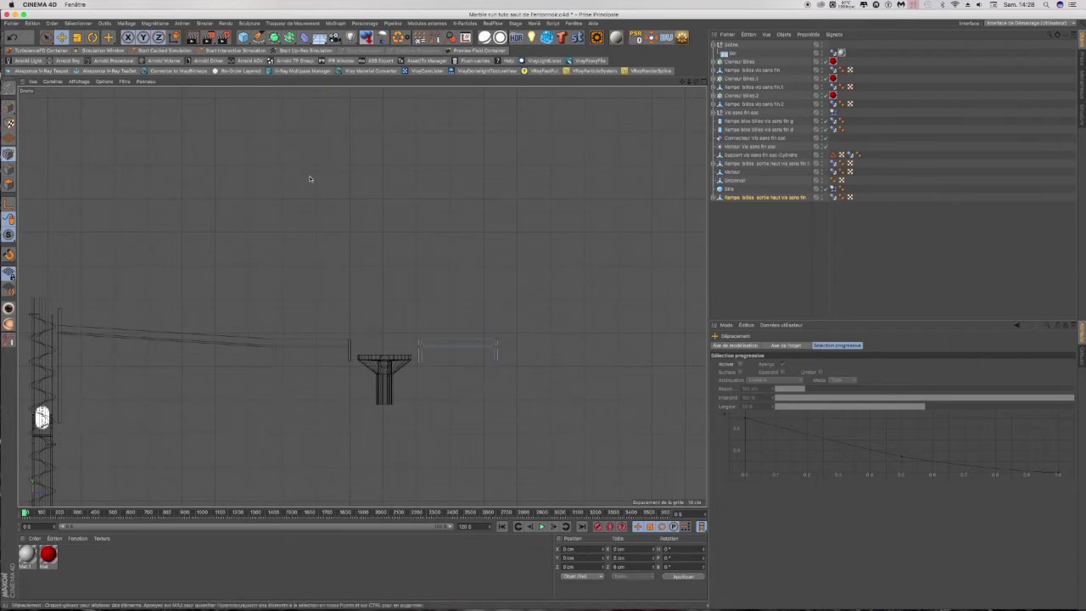
pyautogui.moveTo(48, 37); pyautogui.dragTo(80, 64)
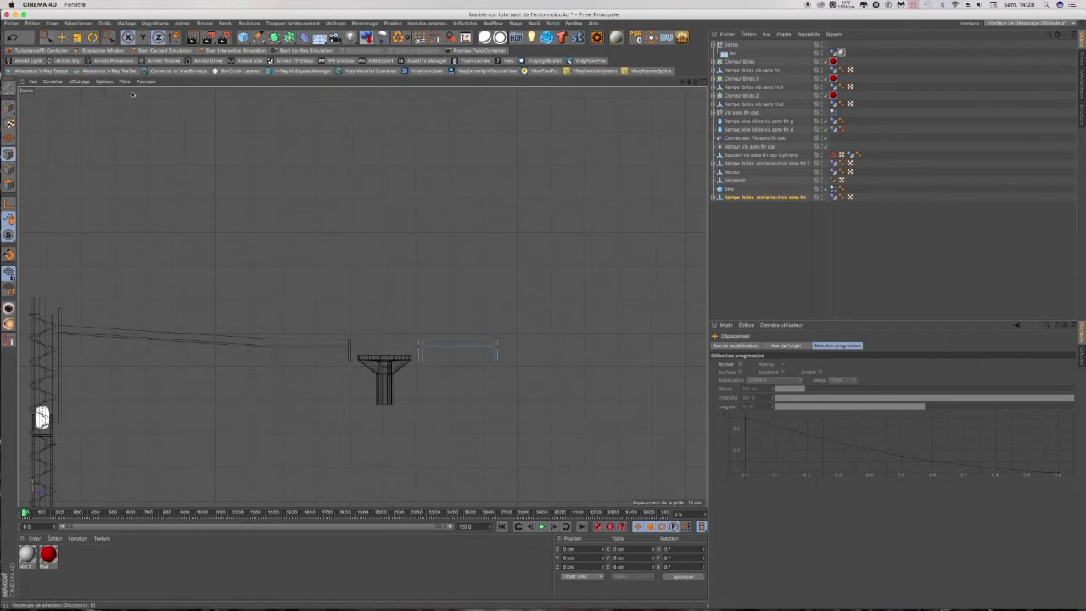
# Step: Lengthen the ramp after the funnel by moving its far-end points to about X 37 cm, Y -0.9 cm, giving it a slight downward slope
pyautogui.moveTo(491, 320); pyautogui.dragTo(513, 386)
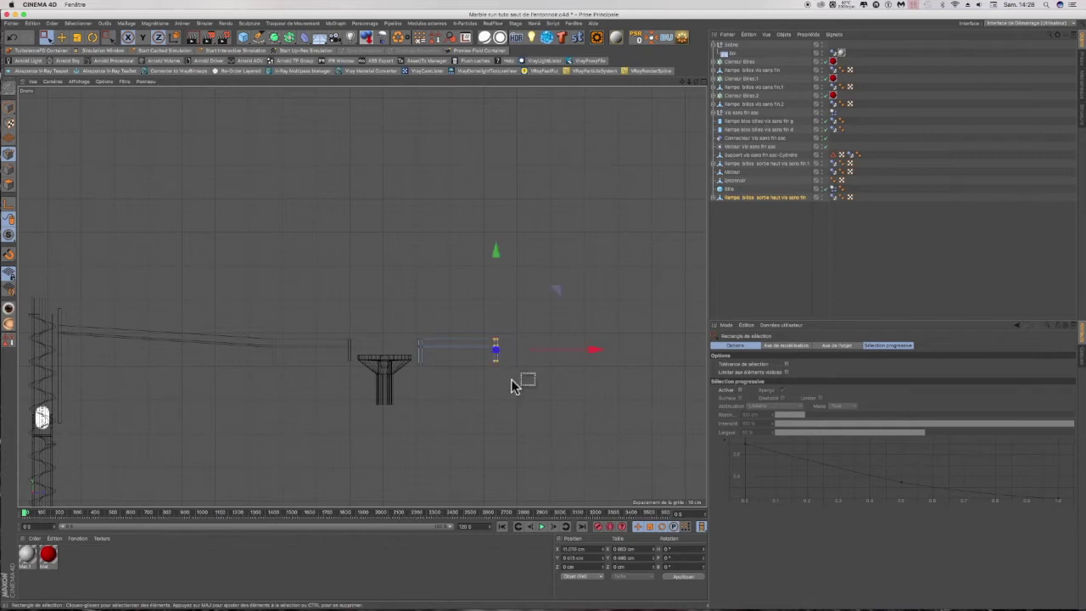
pyautogui.moveTo(596, 351); pyautogui.dragTo(750, 350)
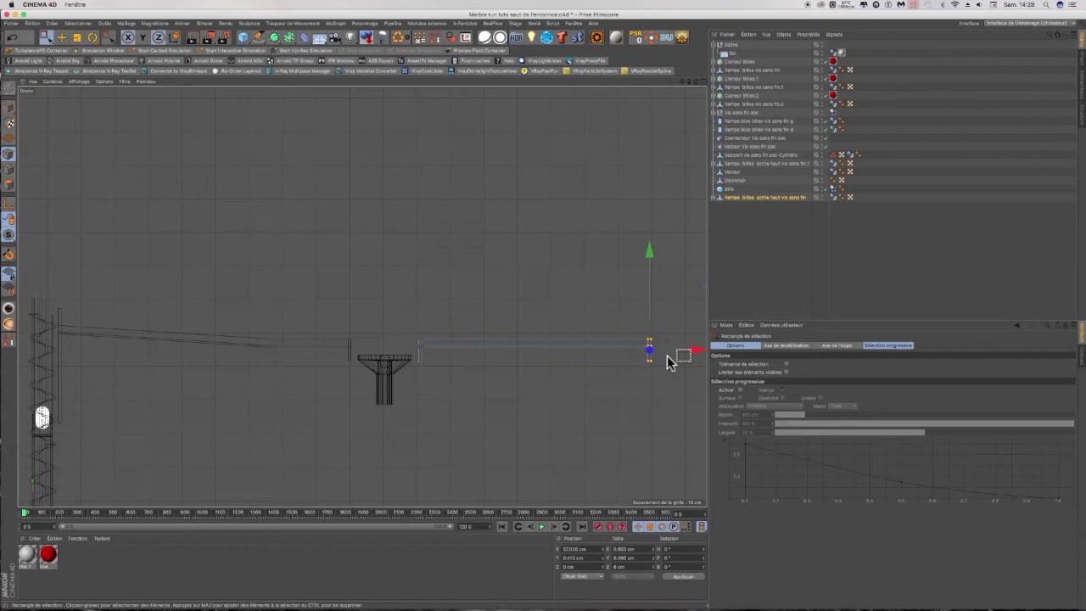
pyautogui.moveTo(650, 253); pyautogui.dragTo(651, 257)
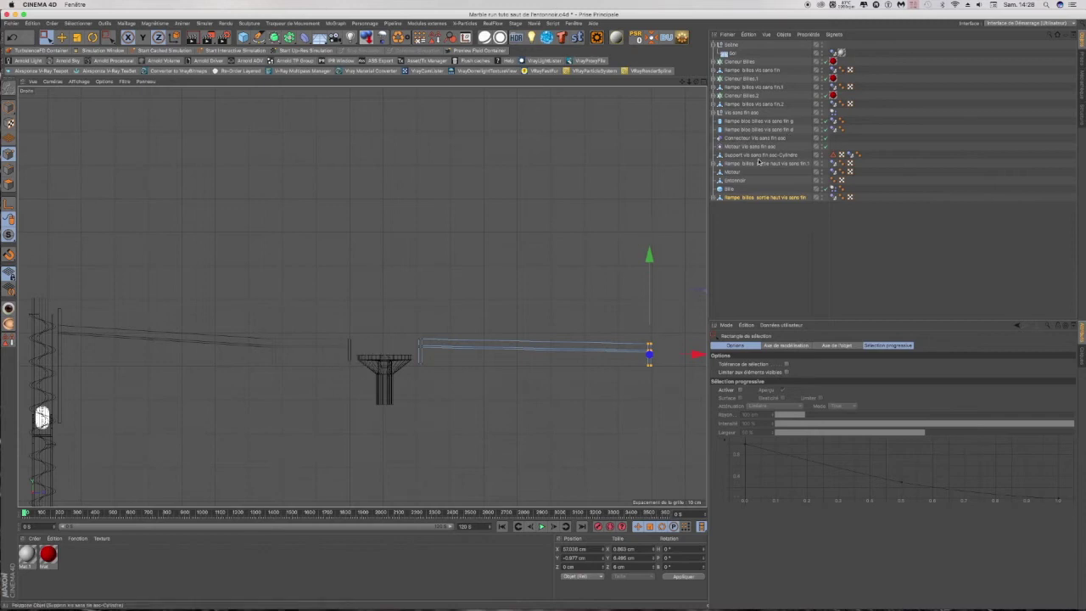
# Step: Return to model mode and rename the stretched ramp object as "Rampe sortie entonnoir"
pyautogui.doubleClick(730, 197)
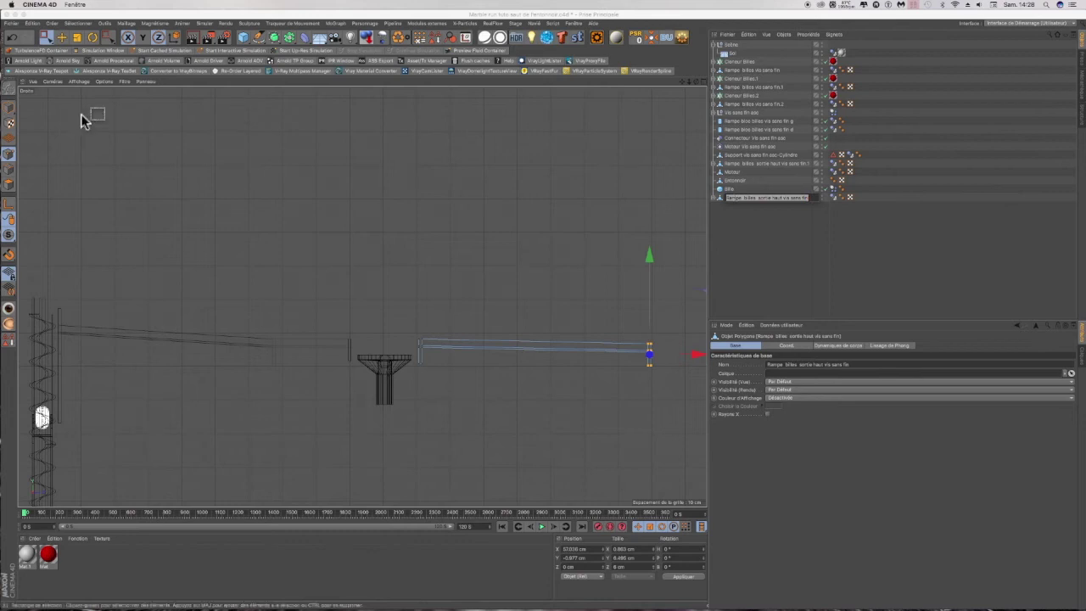
pyautogui.click(8, 110)
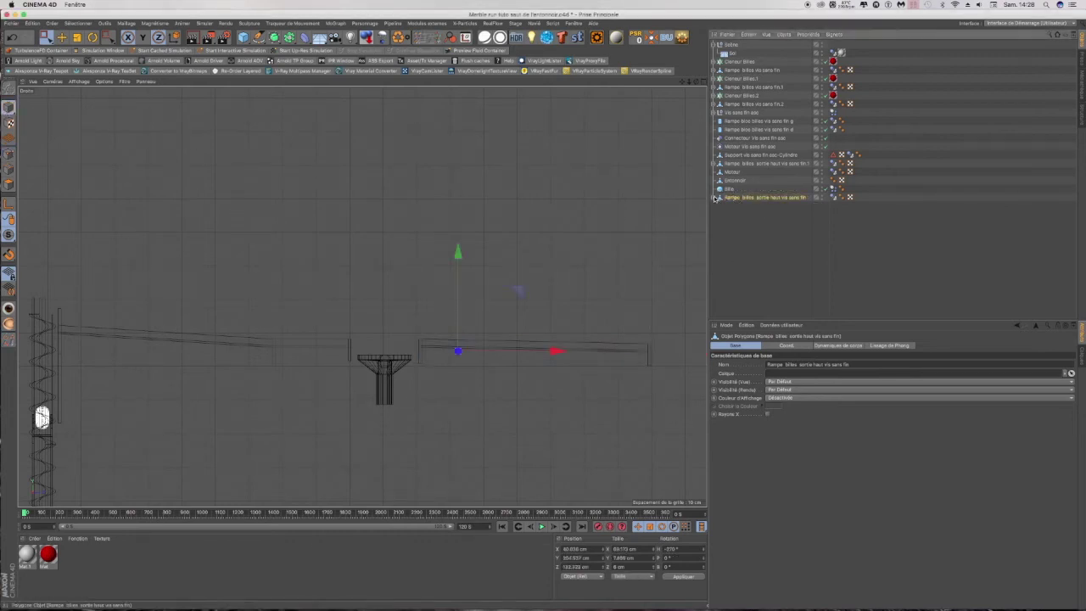
pyautogui.click(716, 197)
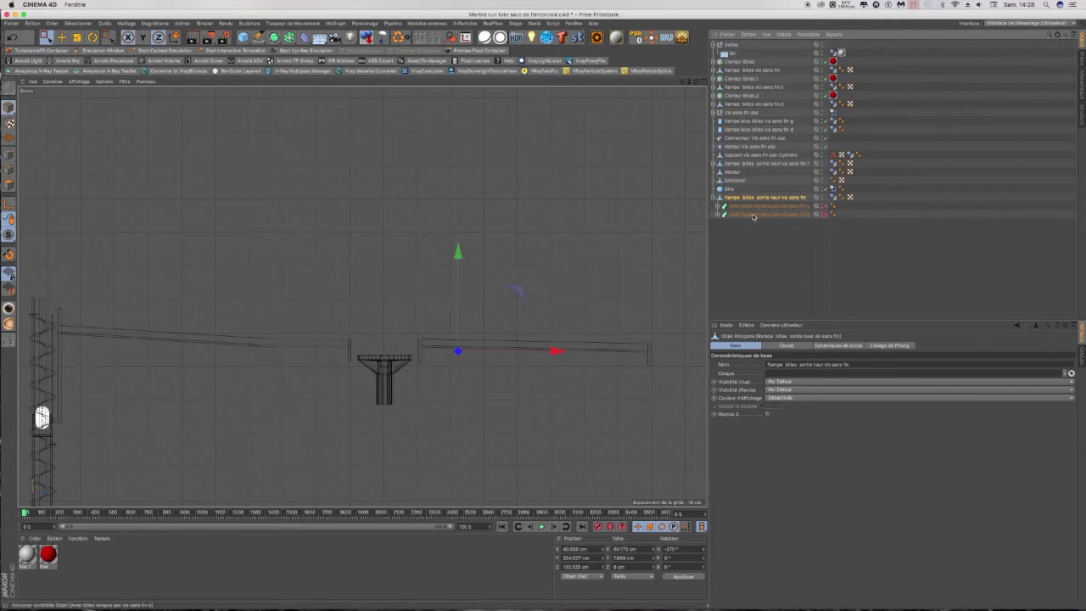
pyautogui.click(715, 197)
pyautogui.doubleClick(743, 197)
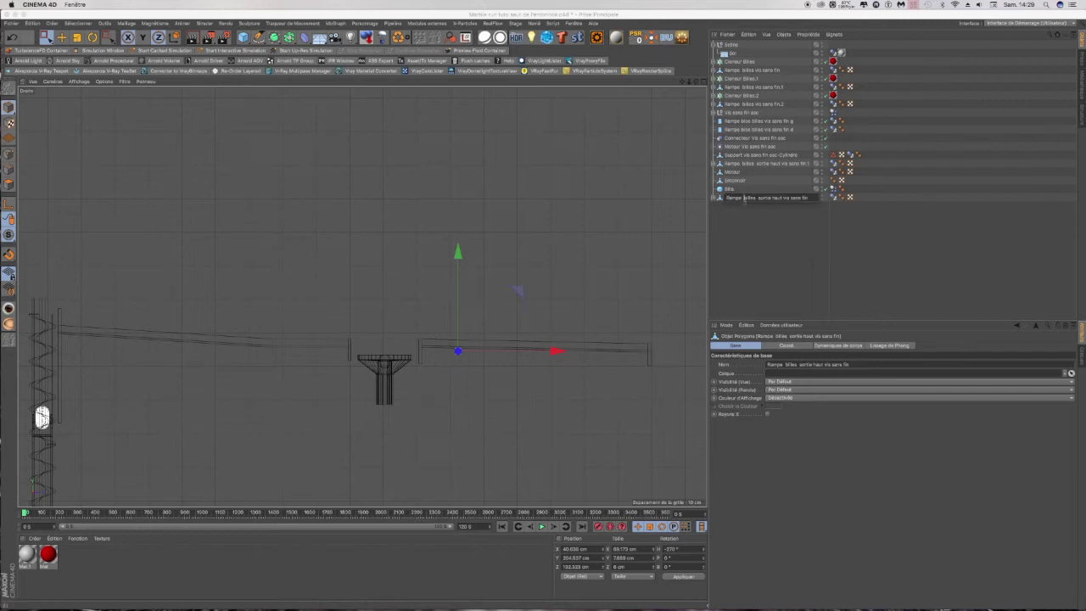
pyautogui.moveTo(744, 198); pyautogui.dragTo(808, 206)
pyautogui.click(775, 198)
pyautogui.moveTo(745, 198); pyautogui.dragTo(813, 199)
pyautogui.write('sortie entonnoir')
# Step: Rename the new ramp's first child object as "Arret billes Rampe sortie entonnoir g"
pyautogui.click(715, 198)
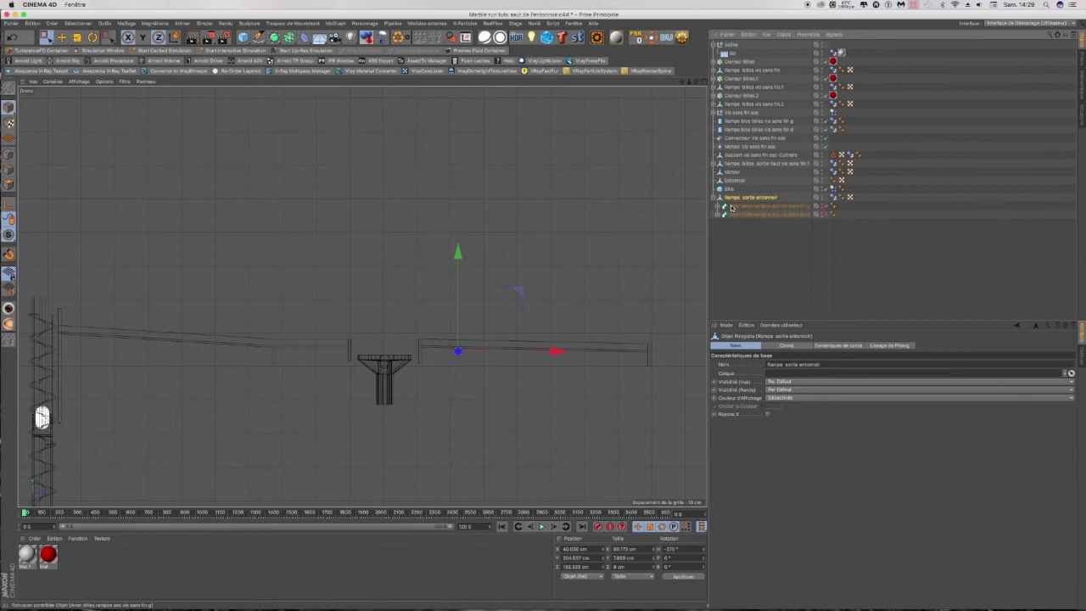
pyautogui.click(754, 207)
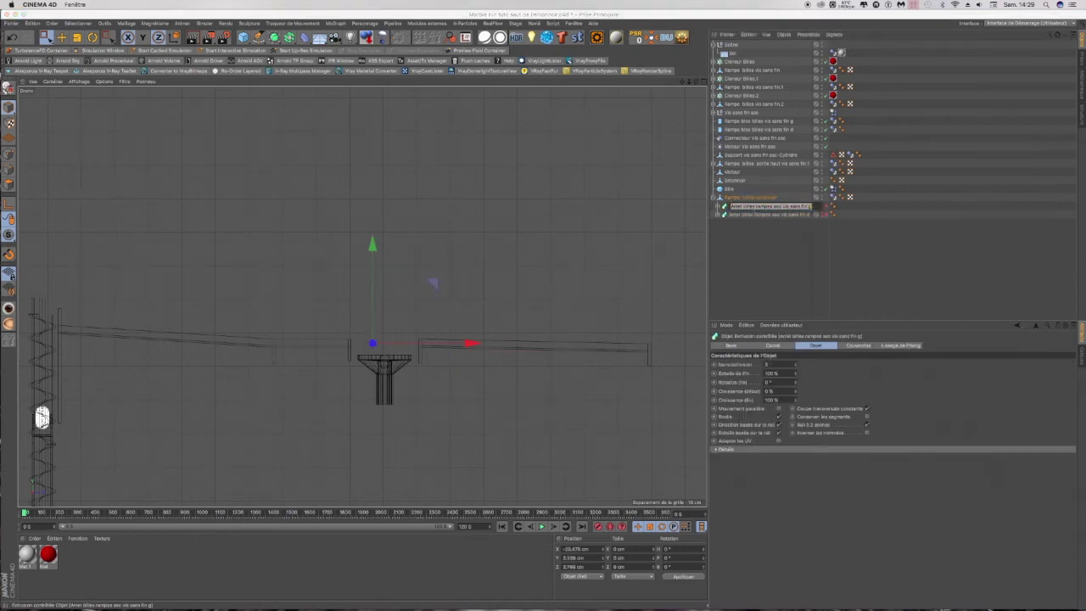
pyautogui.moveTo(756, 206)
pyautogui.mouseDown()
pyautogui.moveTo(812, 206)
pyautogui.moveTo(757, 206)
pyautogui.mouseUp()
pyautogui.click(808, 206)
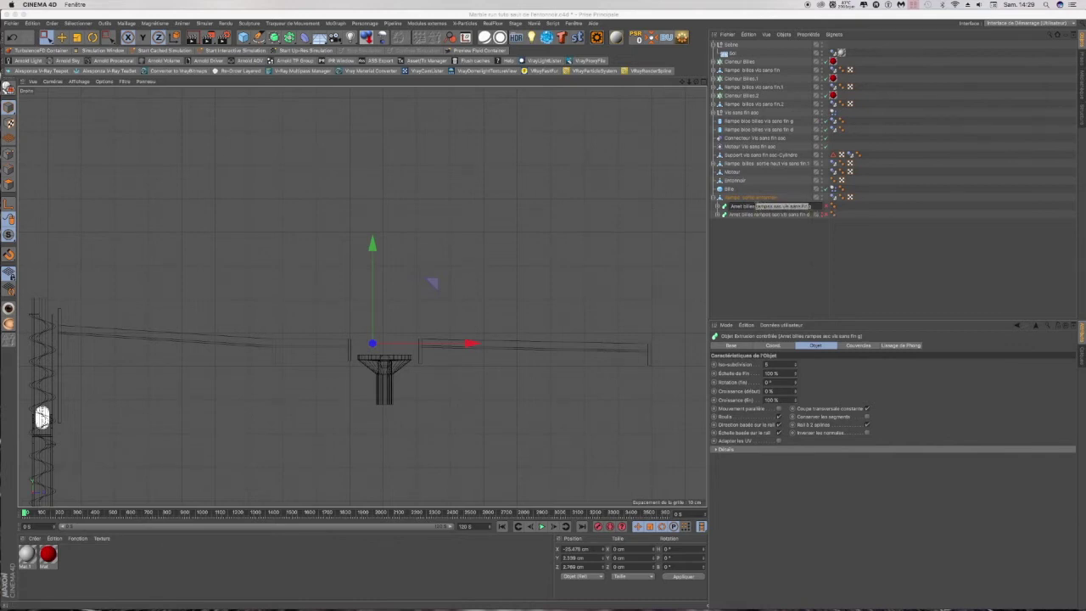
pyautogui.write('Rampe sortie entonnoir')
# Step: Rename the second child object as "Arret billes Rampe sortie entonnoir d" and collapse the ramp's hierarchy
pyautogui.doubleClick(768, 214)
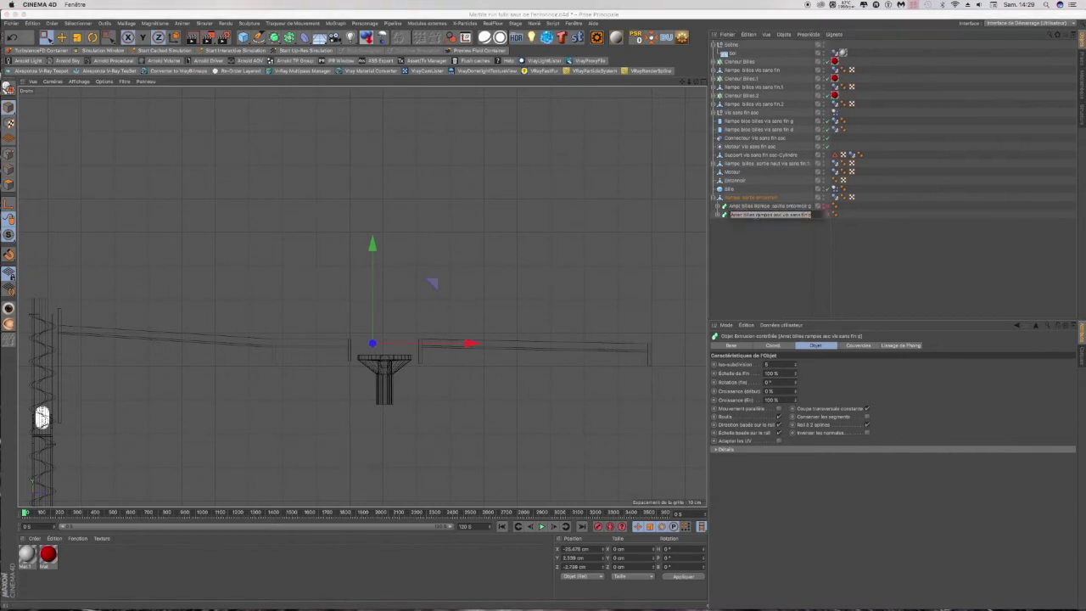
pyautogui.moveTo(756, 215); pyautogui.dragTo(811, 215)
pyautogui.write('Rampe sortie entonnoir g')
pyautogui.click(796, 251)
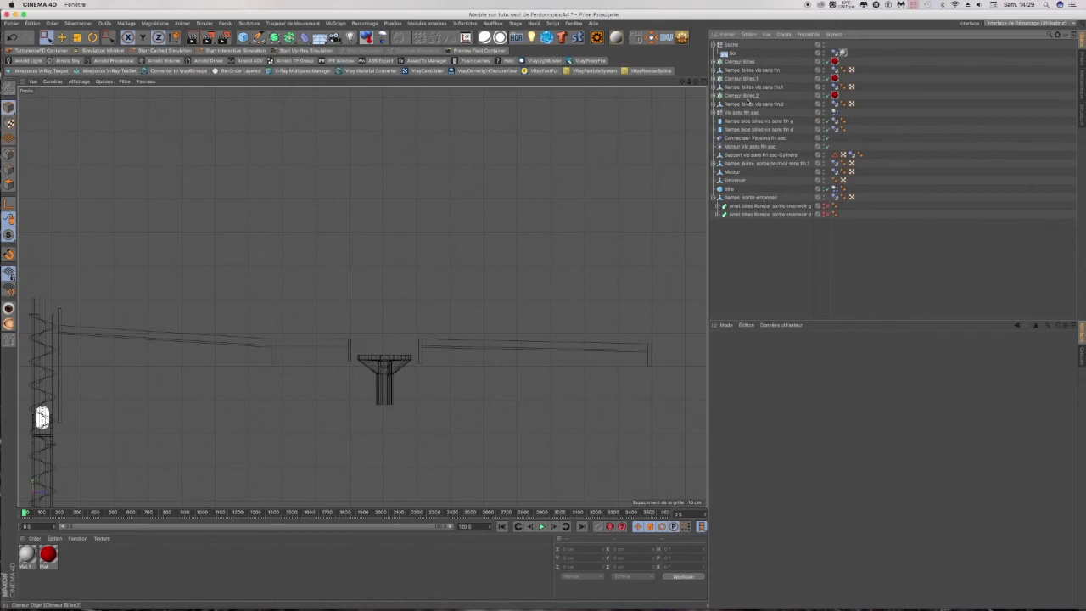
pyautogui.click(714, 199)
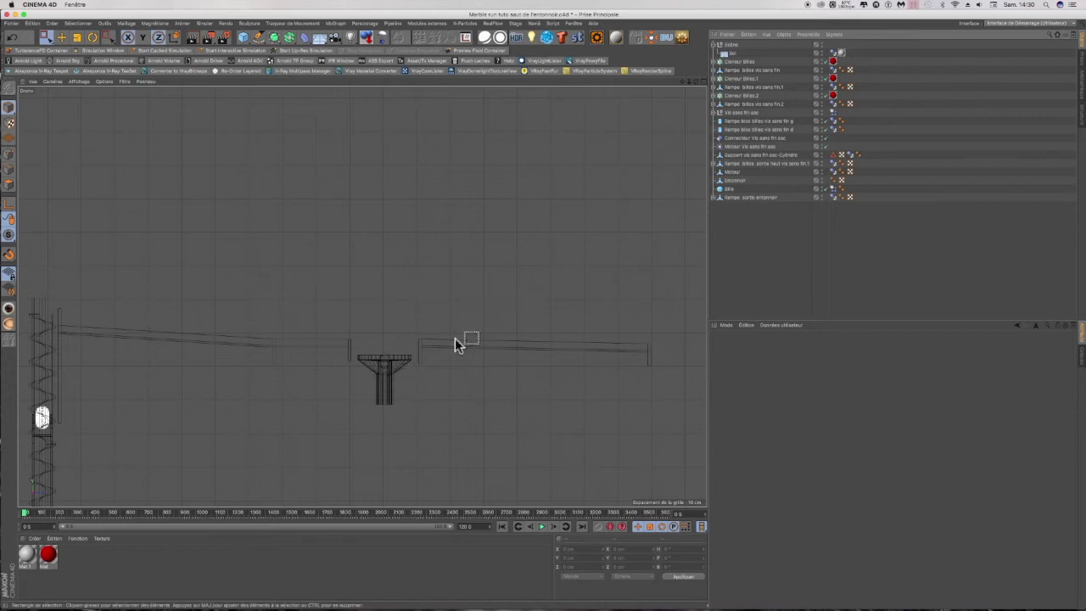
# Step: Delete the Bille sphere from the scene
pyautogui.click(727, 189)
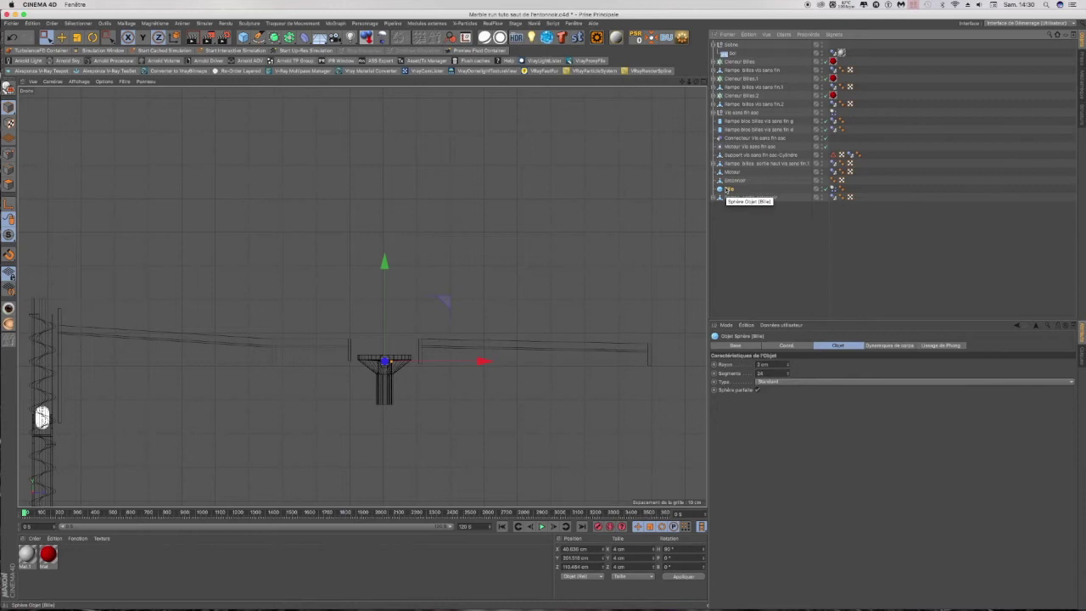
pyautogui.press('Delete')
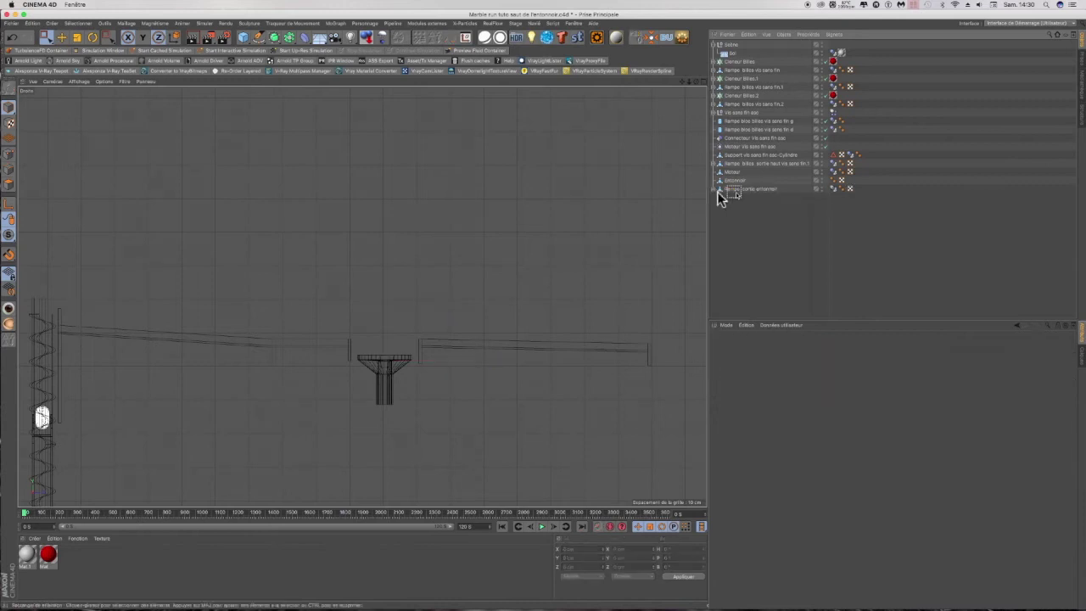
pyautogui.click(739, 190)
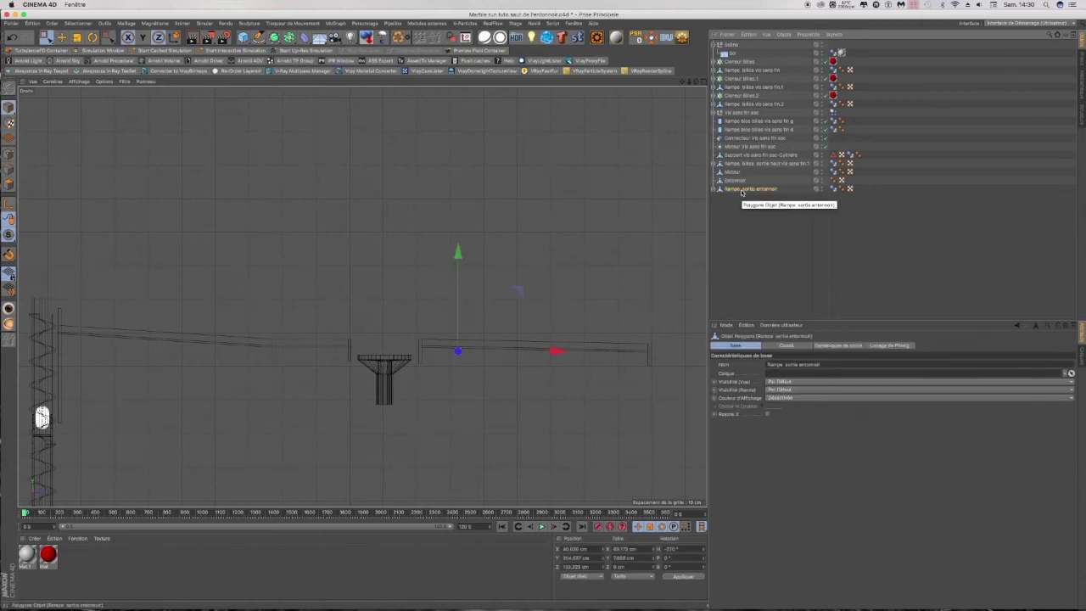
# Step: Add a rigid body simulation tag (Corps rigide) to the Entonnoir object in the perspective view
pyautogui.click(735, 181)
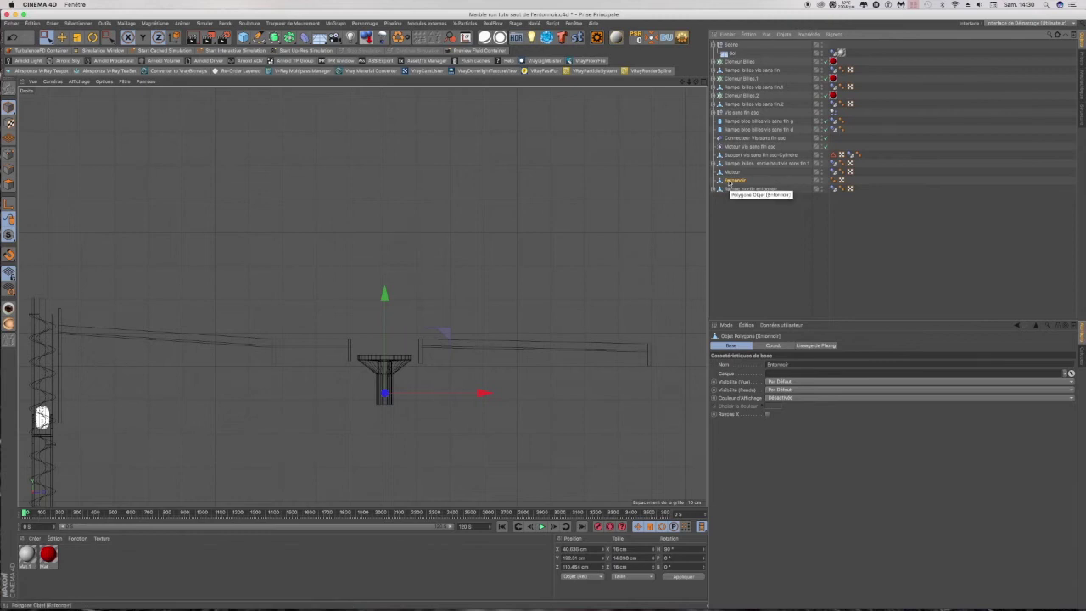
pyautogui.click(704, 82)
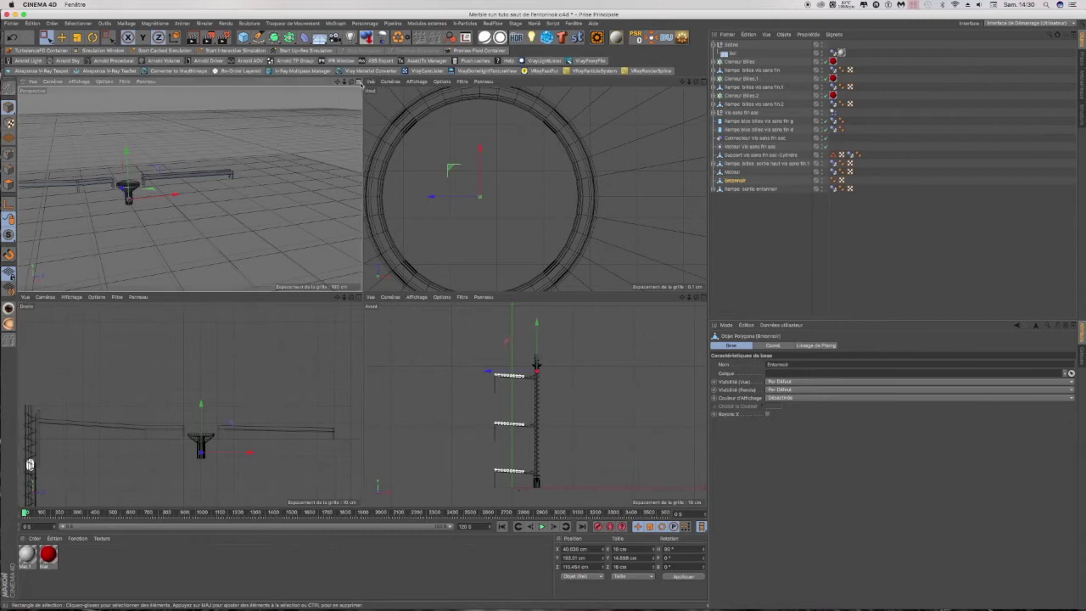
pyautogui.click(358, 82)
pyautogui.scroll(2, 187, 321)
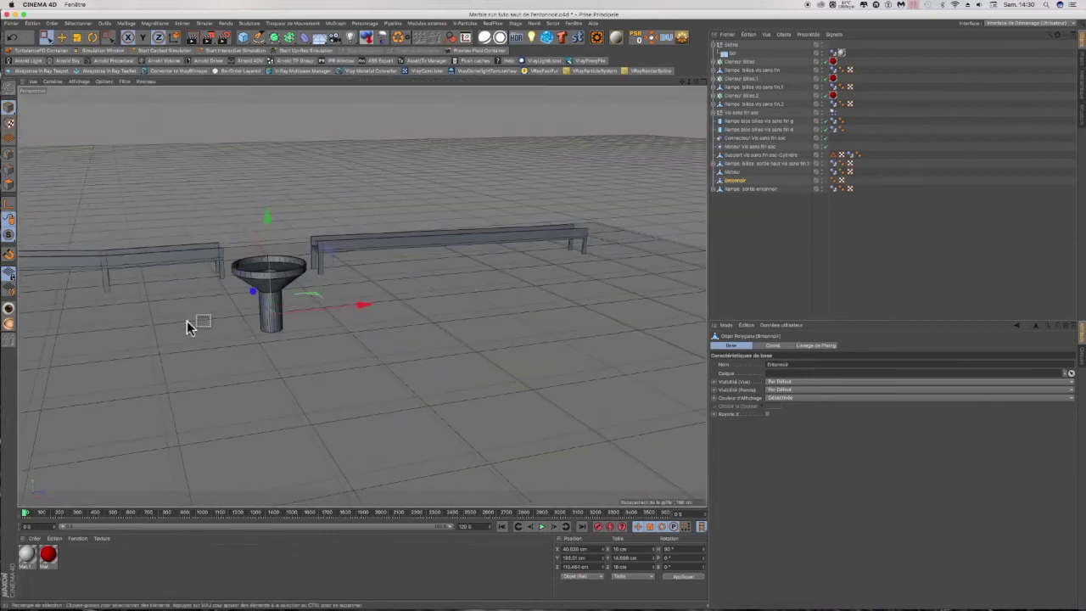
pyautogui.scroll(5, 187, 319)
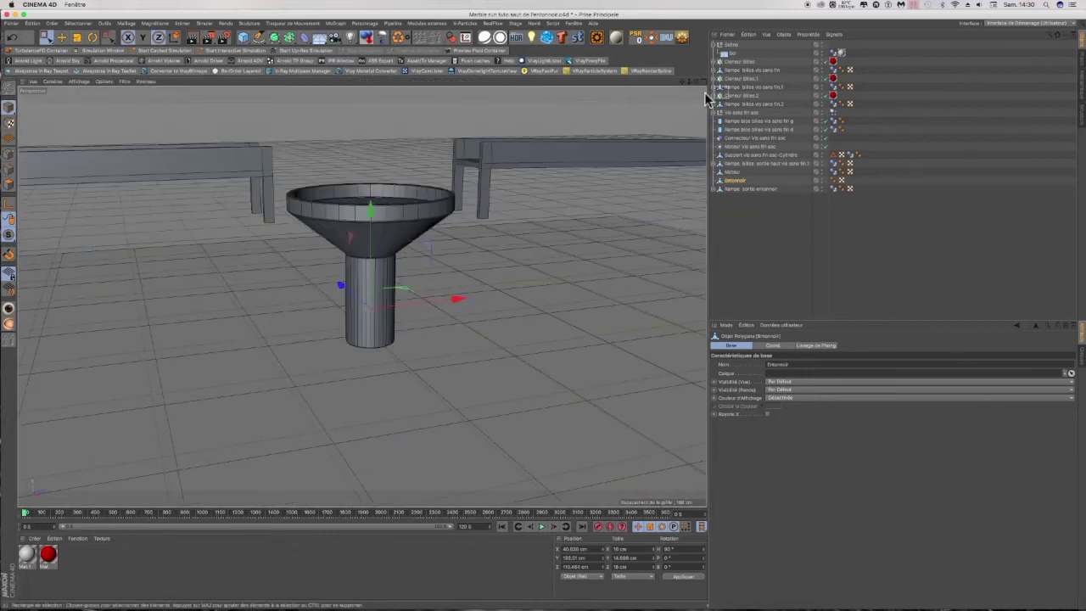
pyautogui.moveTo(696, 82); pyautogui.dragTo(696, 82)
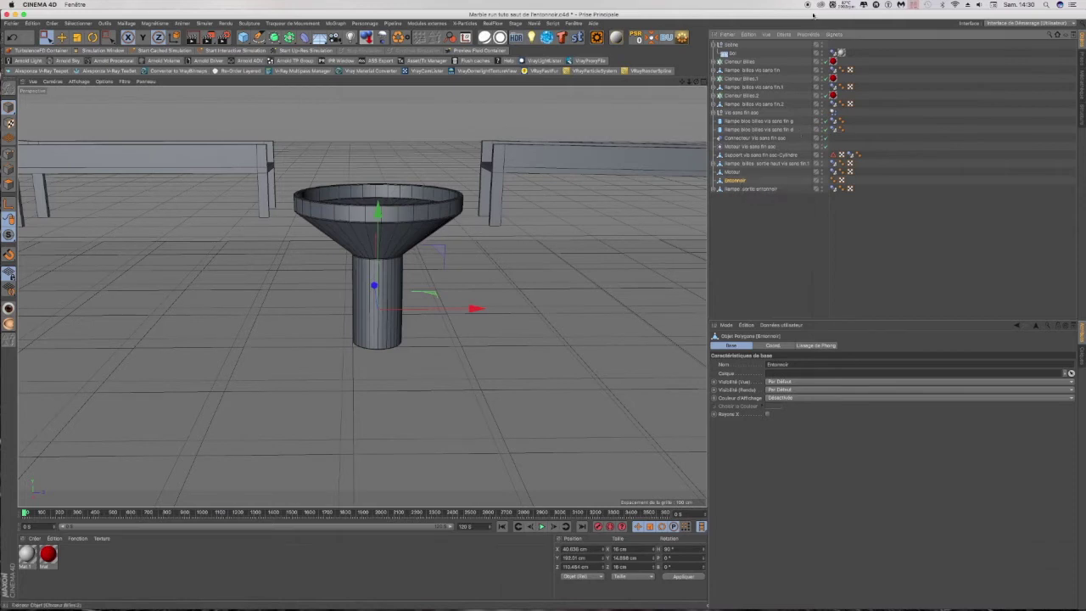
pyautogui.click(809, 34)
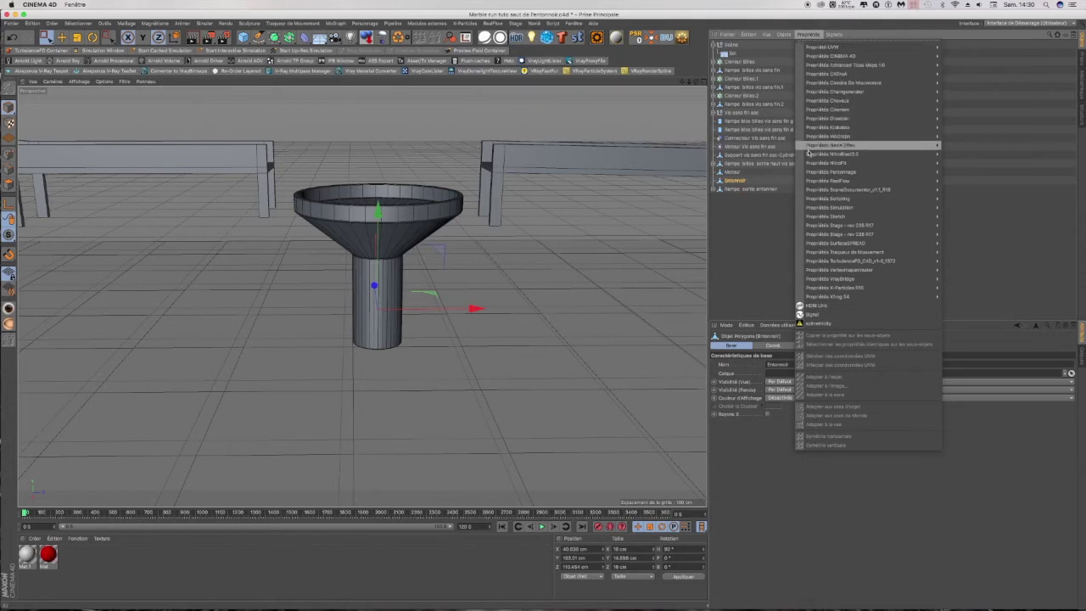
pyautogui.moveTo(817, 207)
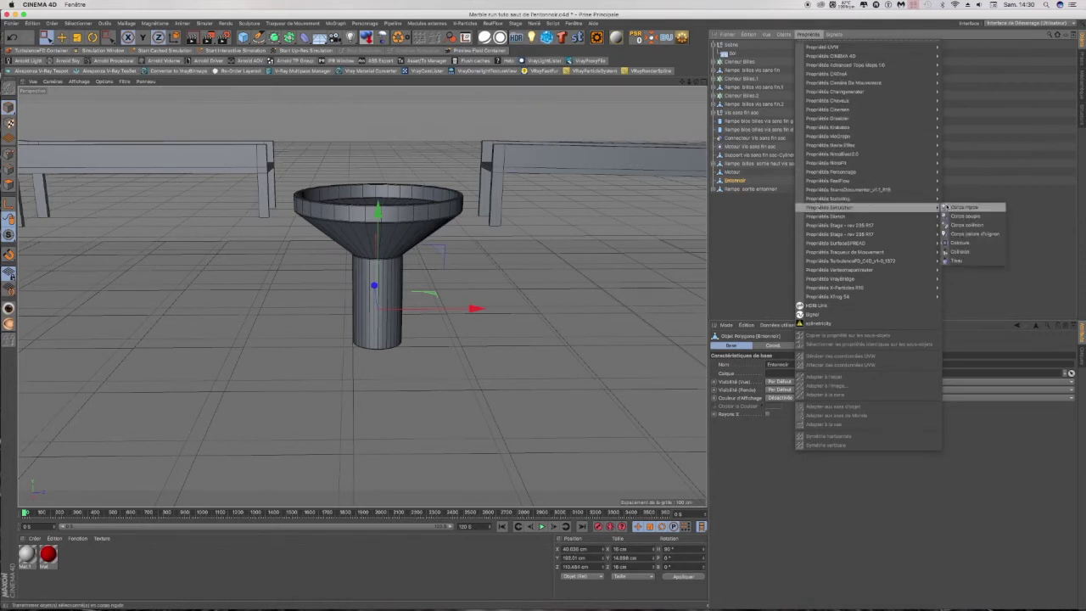
pyautogui.click(946, 207)
# Step: Set the collision shape of the funnel's dynamics tag to Maillage statique
pyautogui.keyDown('shift'); pyautogui.click(797, 347); pyautogui.keyUp('shift')
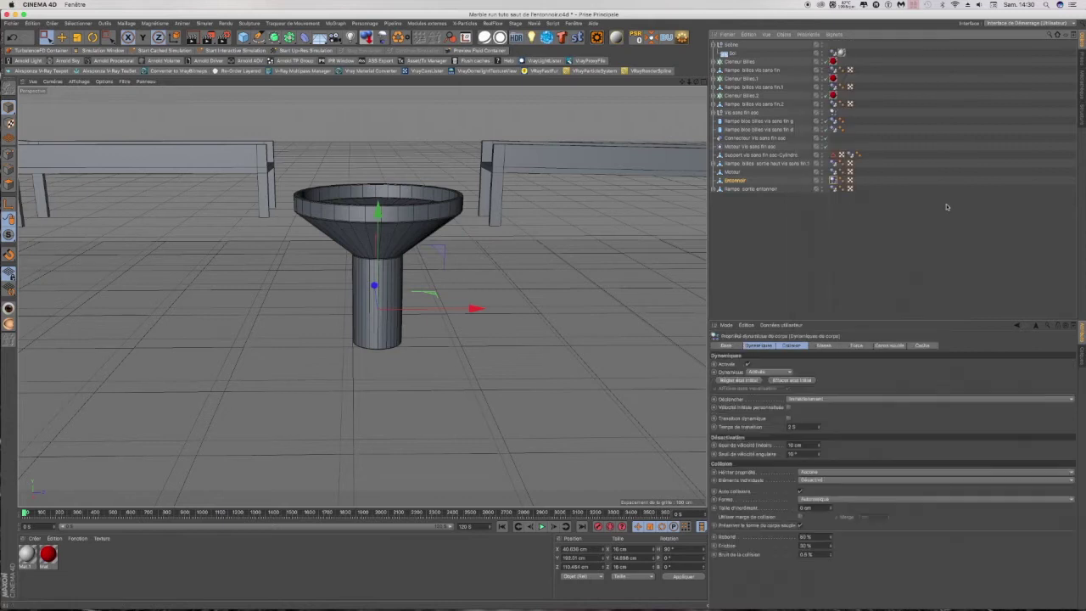
pyautogui.click(796, 347)
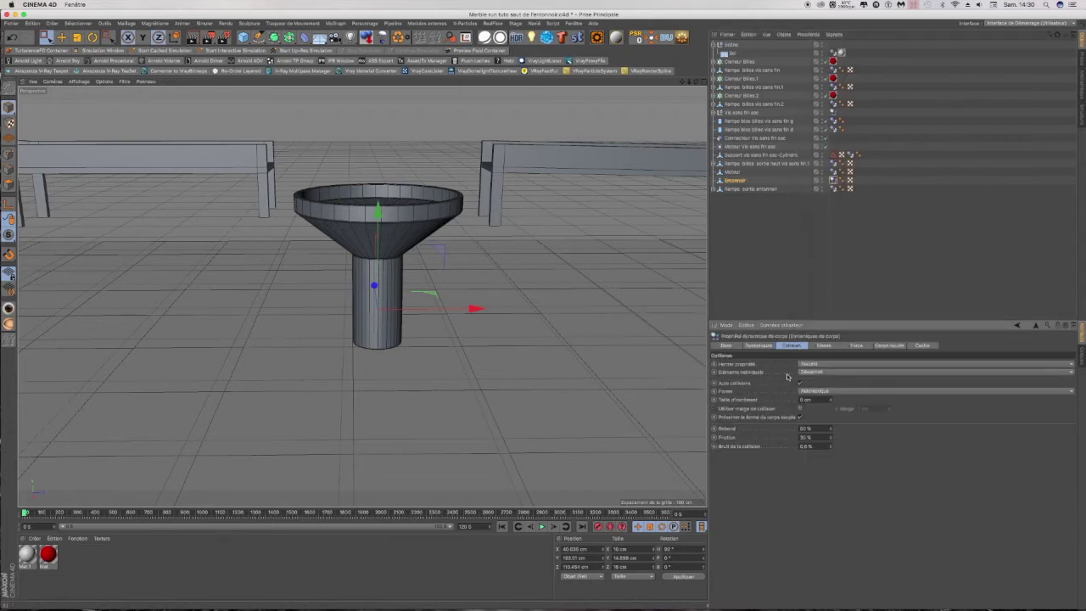
pyautogui.click(808, 392)
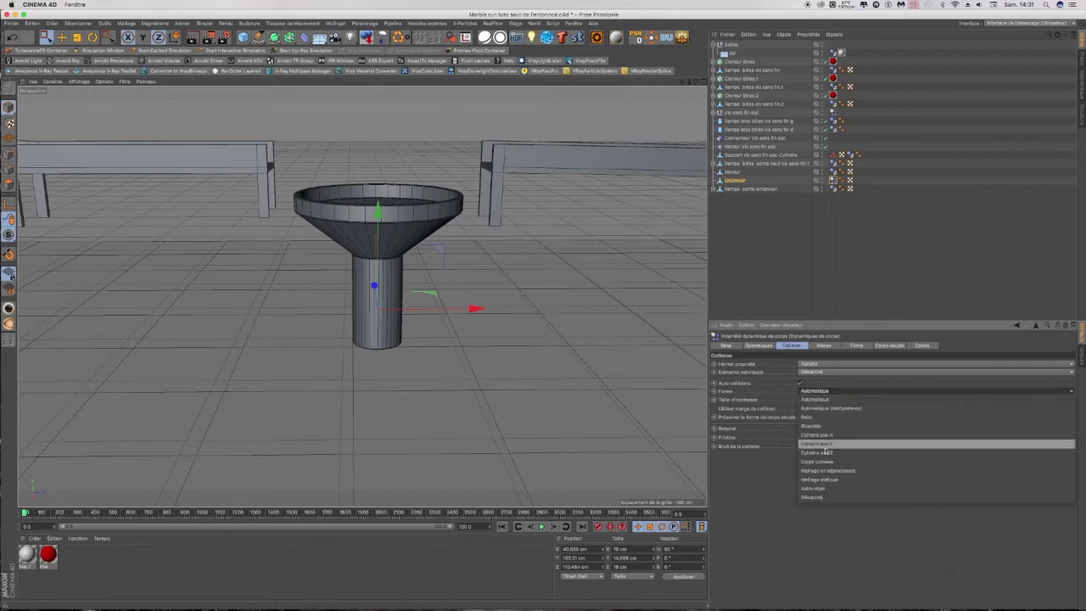
pyautogui.click(825, 479)
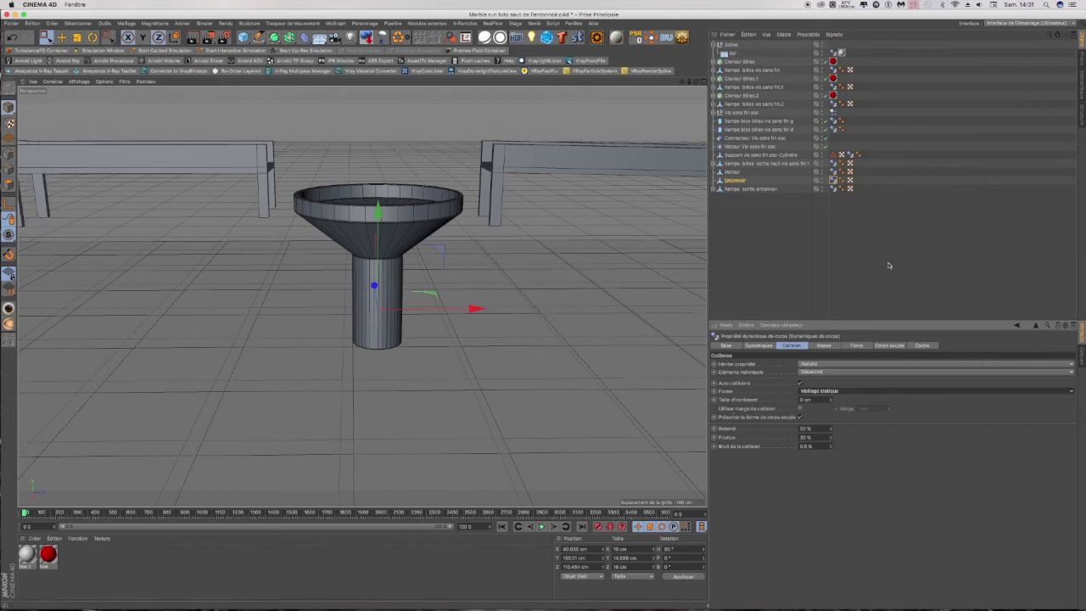
# Step: Compare with the exit ramp's dynamics tag, then enable the funnel's collision margin and set it to 0.001 cm
pyautogui.click(832, 188)
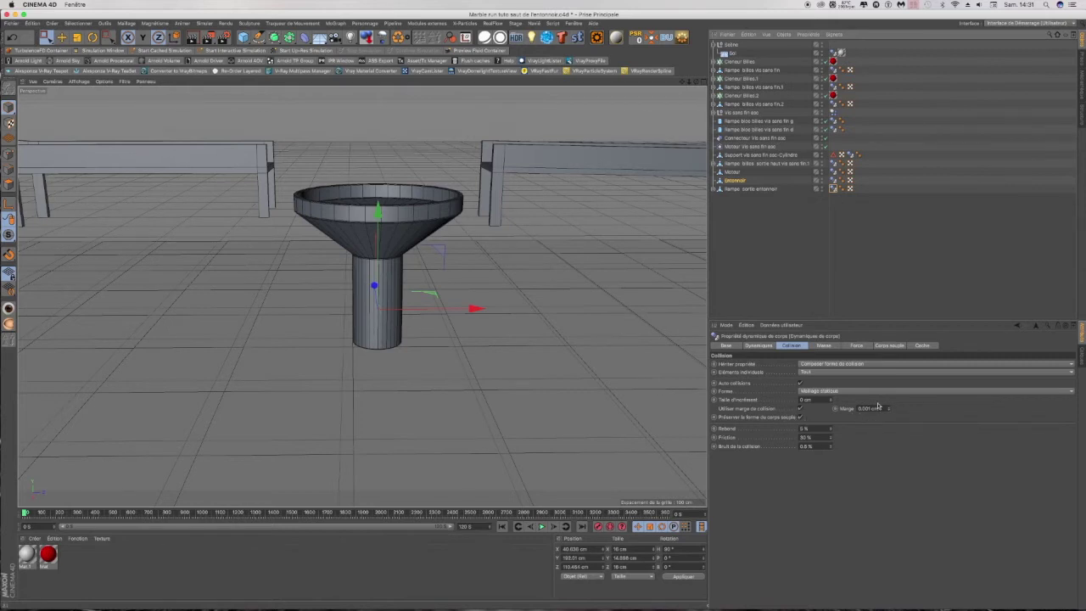
pyautogui.click(833, 181)
pyautogui.click(834, 189)
pyautogui.click(833, 181)
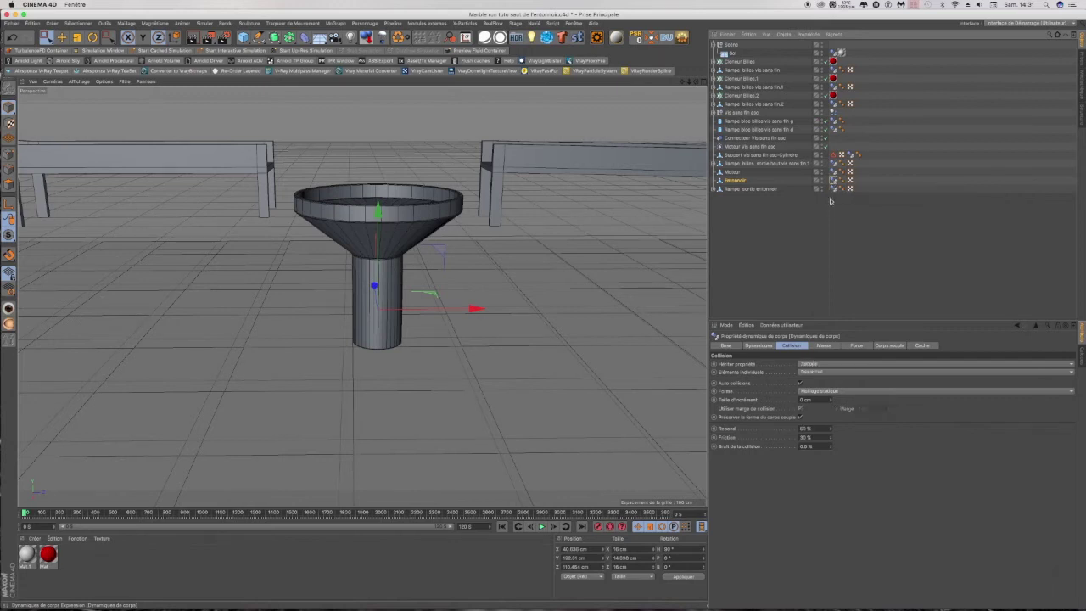
pyautogui.click(800, 409)
pyautogui.click(863, 408)
pyautogui.write('0,001')
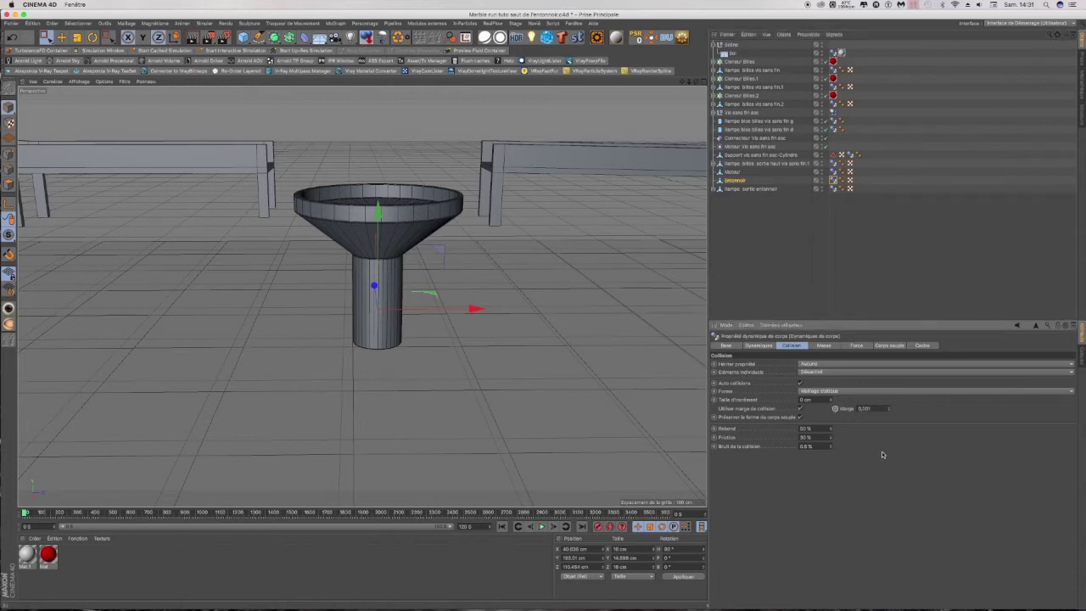
pyautogui.press('Return')
# Step: Set the funnel's collision bounce (Rebond) to 0 % and recheck its settings against the exit ramp's dynamics tag
pyautogui.click(833, 188)
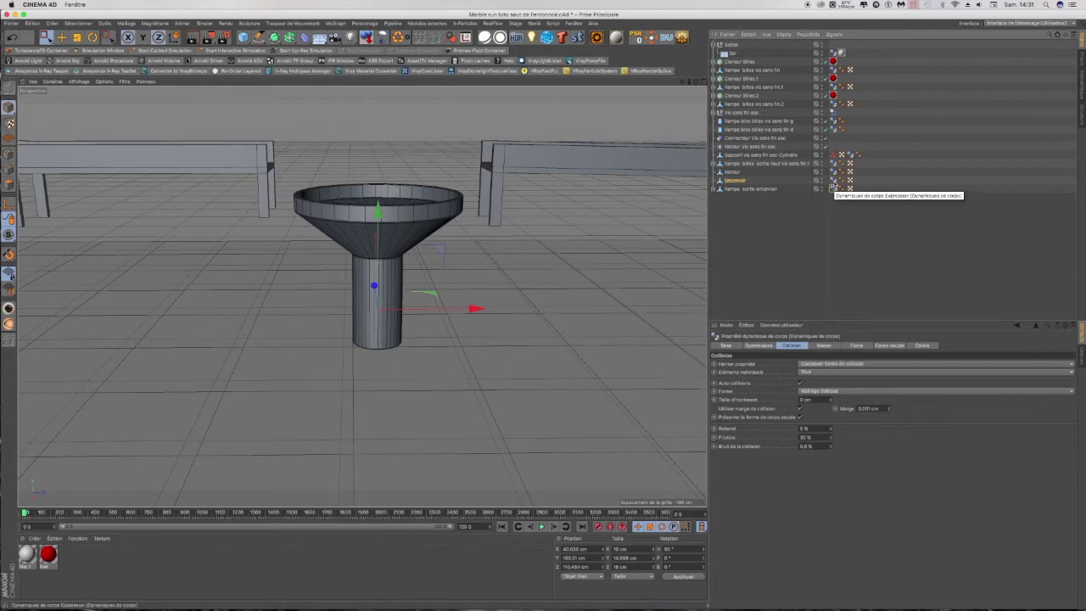
pyautogui.click(834, 180)
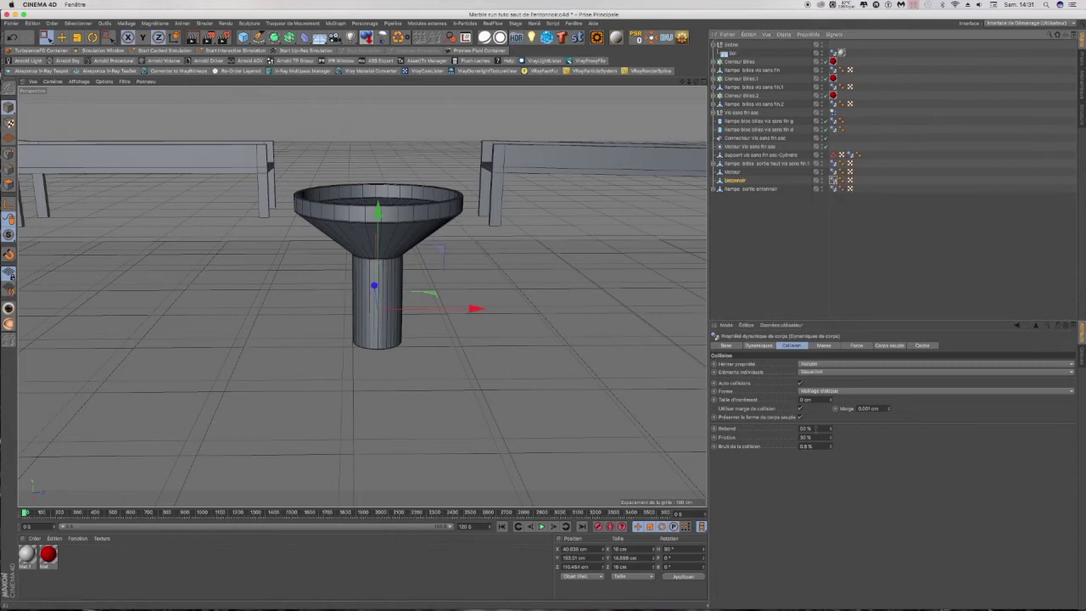
pyautogui.moveTo(818, 429); pyautogui.dragTo(780, 430)
pyautogui.write('0')
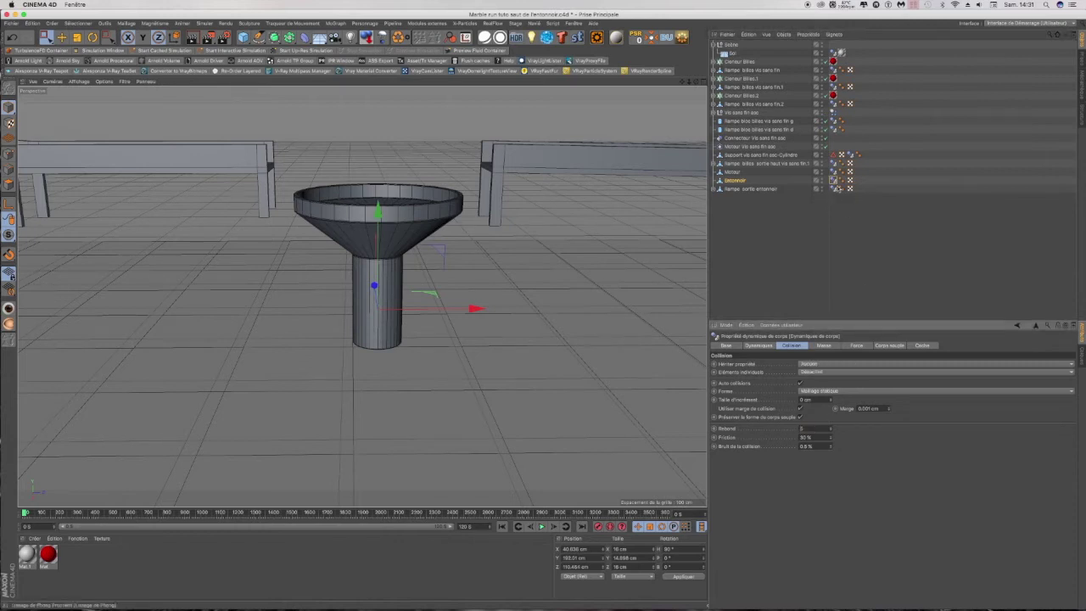
pyautogui.click(833, 189)
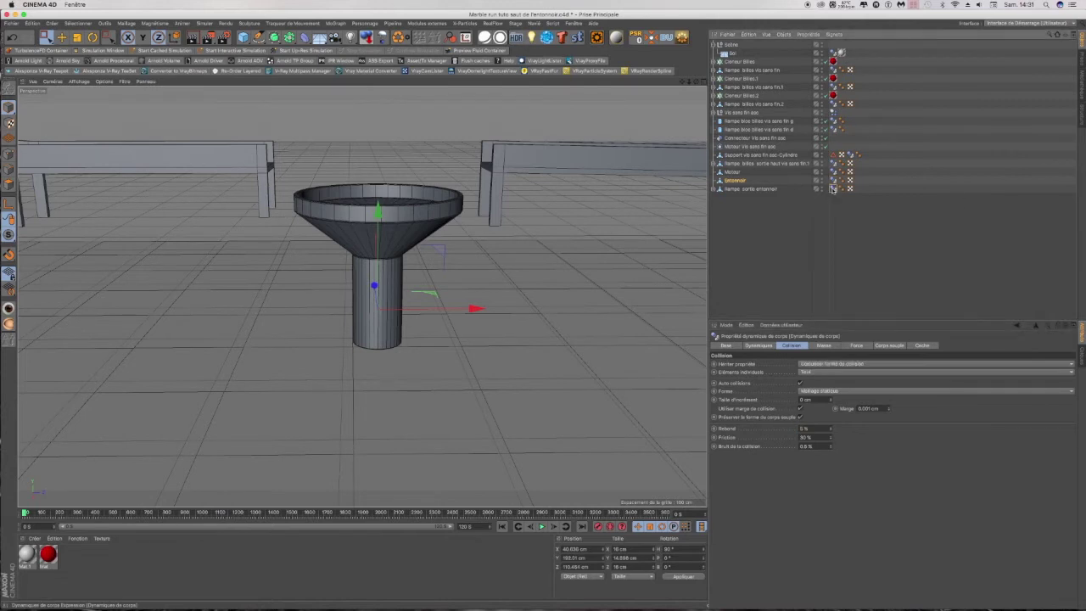
pyautogui.click(833, 181)
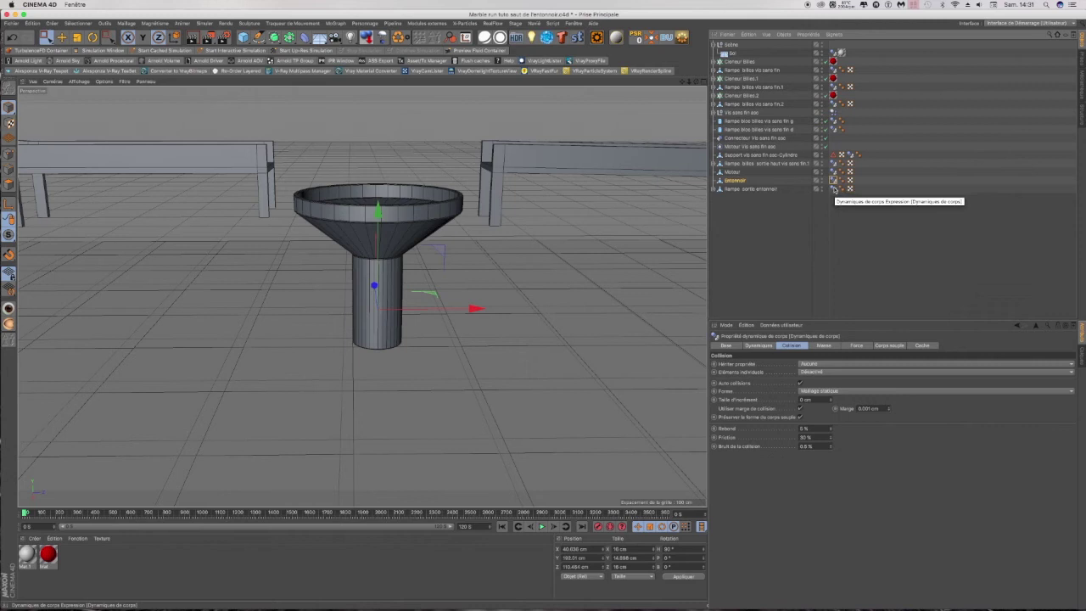
# Step: Recheck the exit ramp's dynamics tag, and play the simulation to watch the marbles roll off the upper ramp into the funnel
pyautogui.click(834, 188)
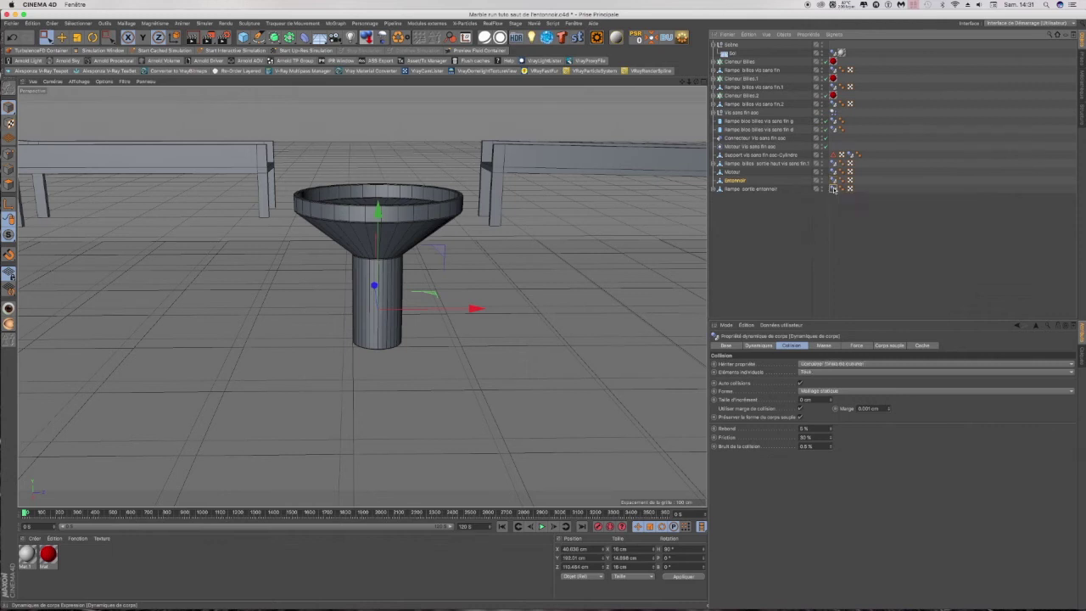
pyautogui.click(769, 214)
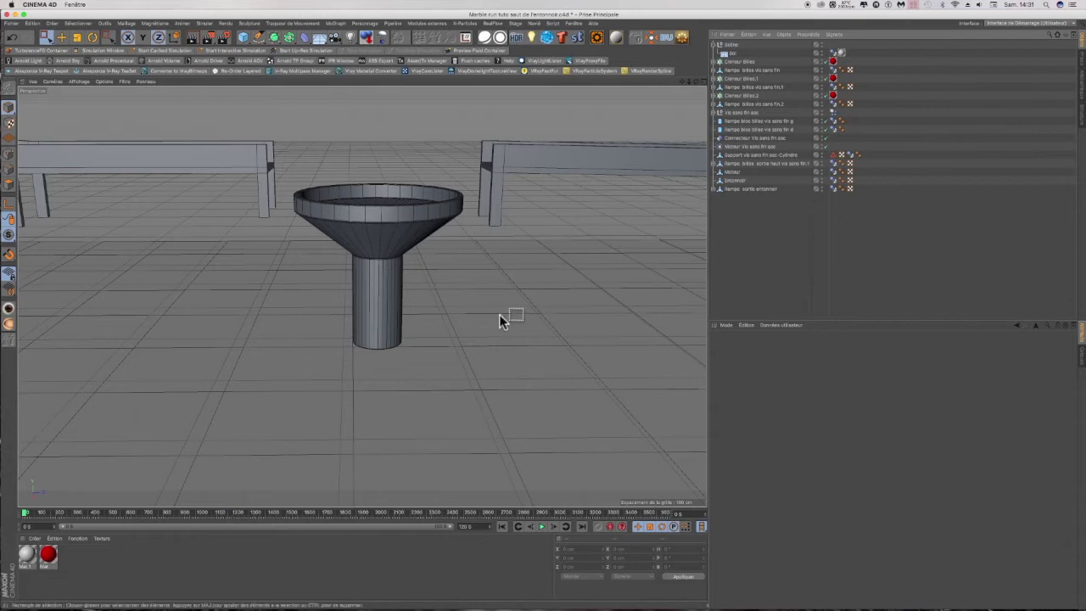
pyautogui.scroll(-6, 499, 314)
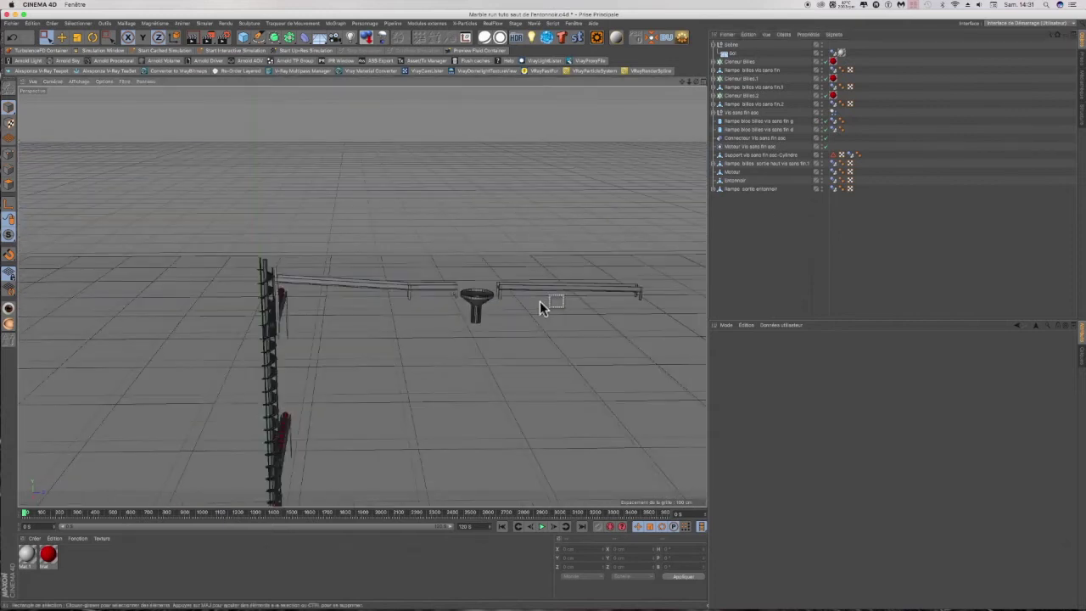
pyautogui.scroll(3, 539, 301)
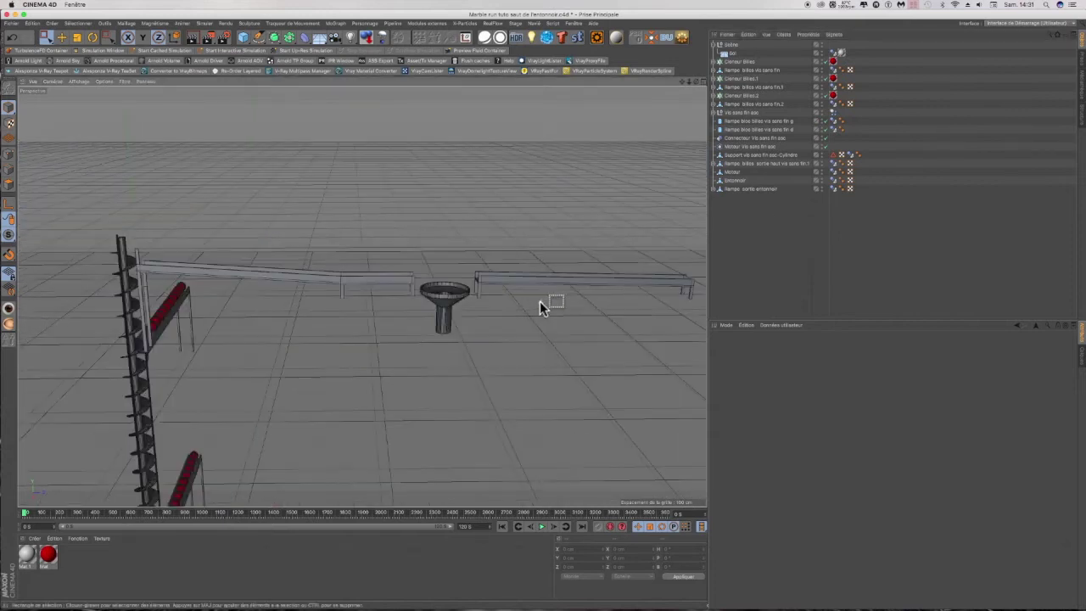
pyautogui.click(541, 526)
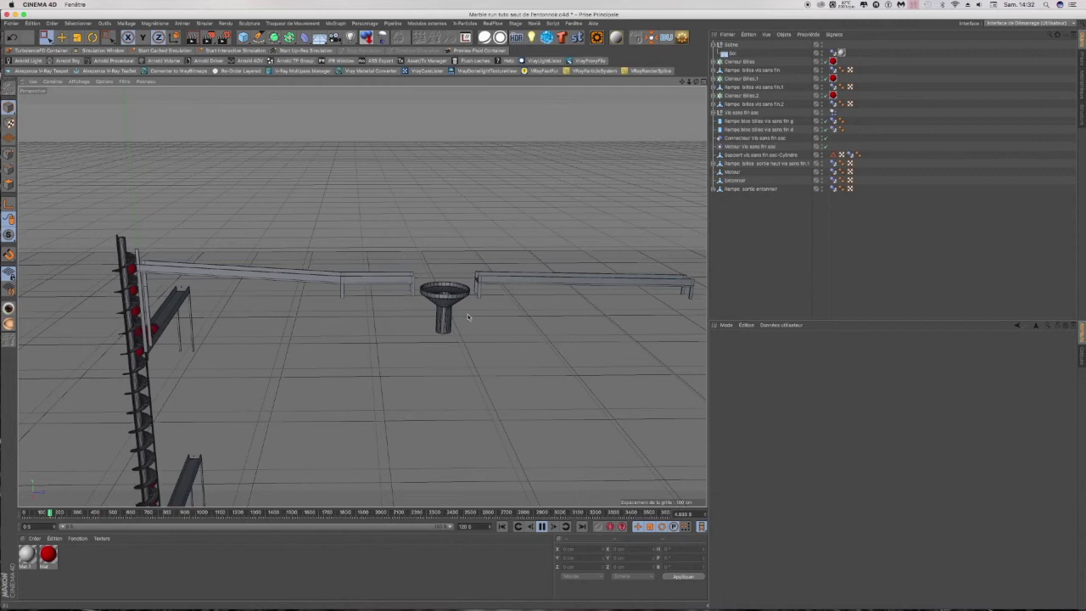
pyautogui.scroll(3, 459, 297)
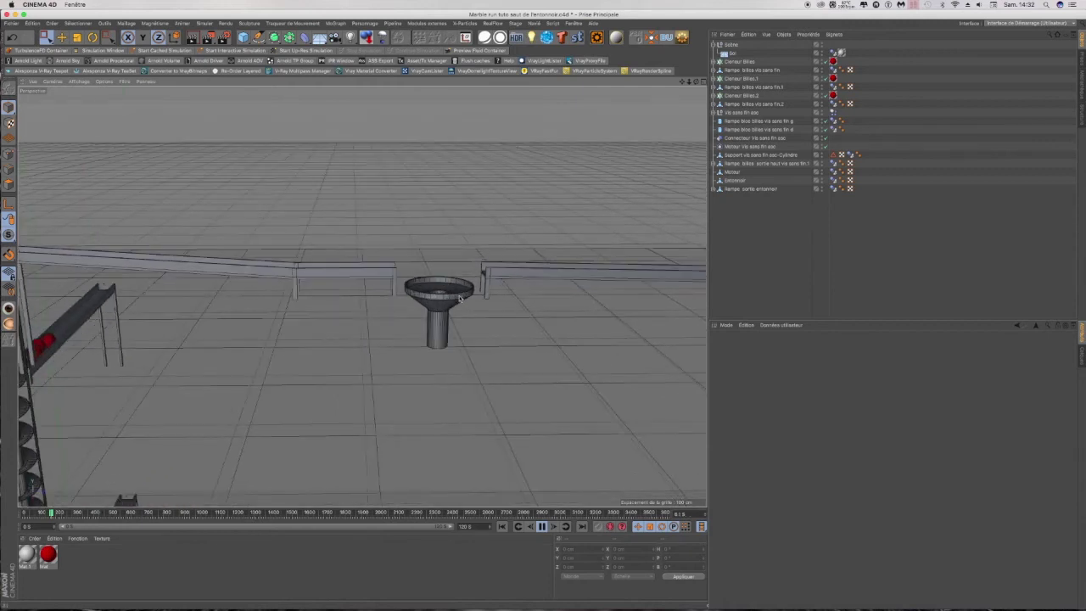
pyautogui.scroll(1, 459, 297)
pyautogui.scroll(2, 459, 297)
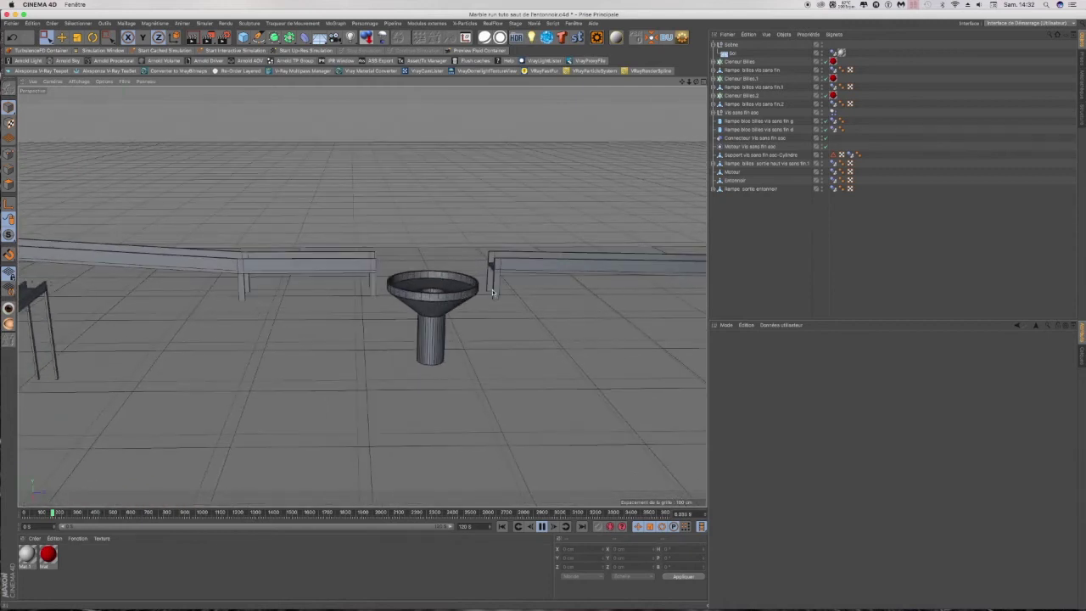
pyautogui.keyDown('alt'); pyautogui.moveTo(460, 297); pyautogui.dragTo(362, 296); pyautogui.keyUp('alt')
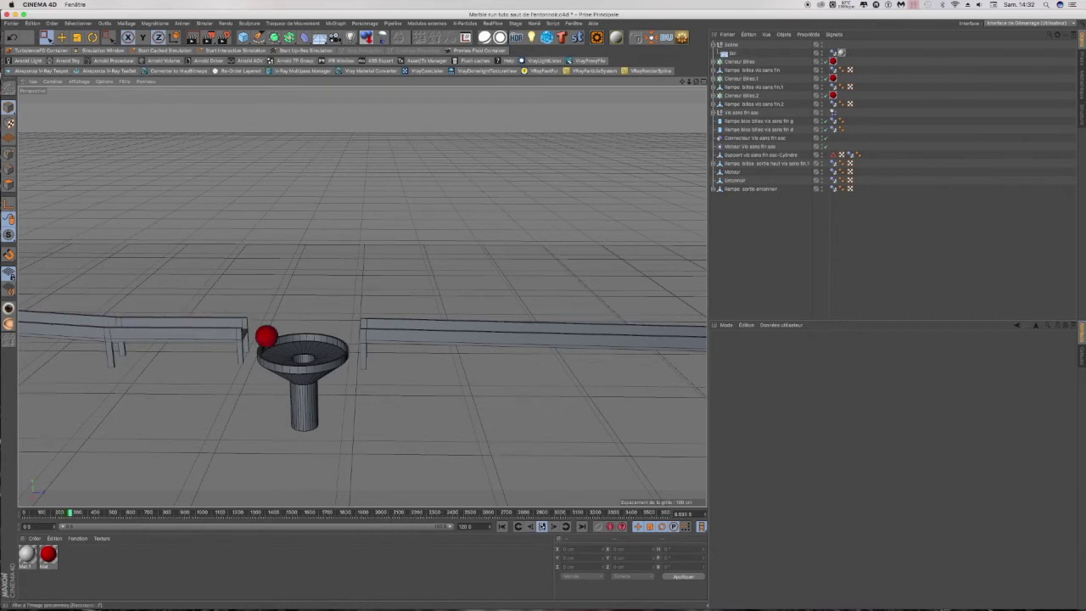
pyautogui.click(542, 526)
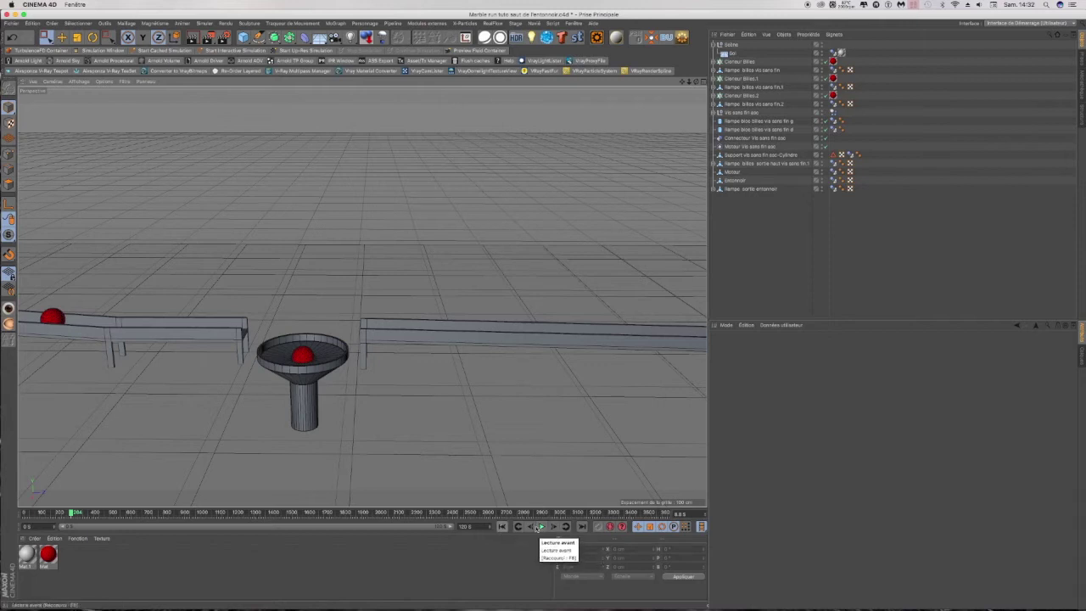
pyautogui.click(540, 527)
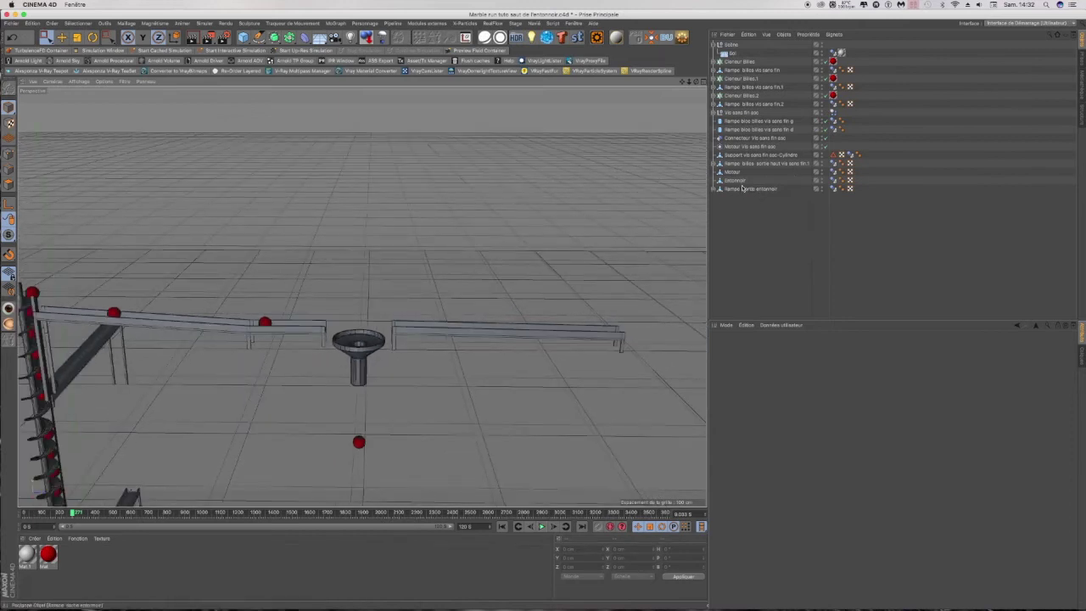
# Step: In the right view (Droite), move Entonnoir and Rampe sortie entonnoir down together so the funnel sits well below the upper ramp's end
pyautogui.middleClick(590, 172)
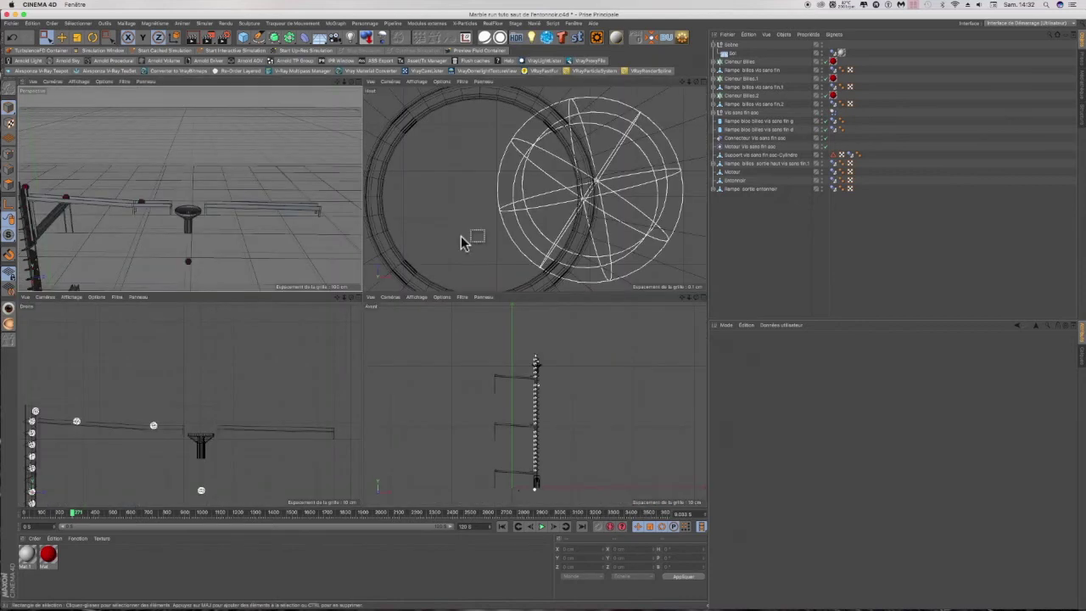
pyautogui.click(359, 299)
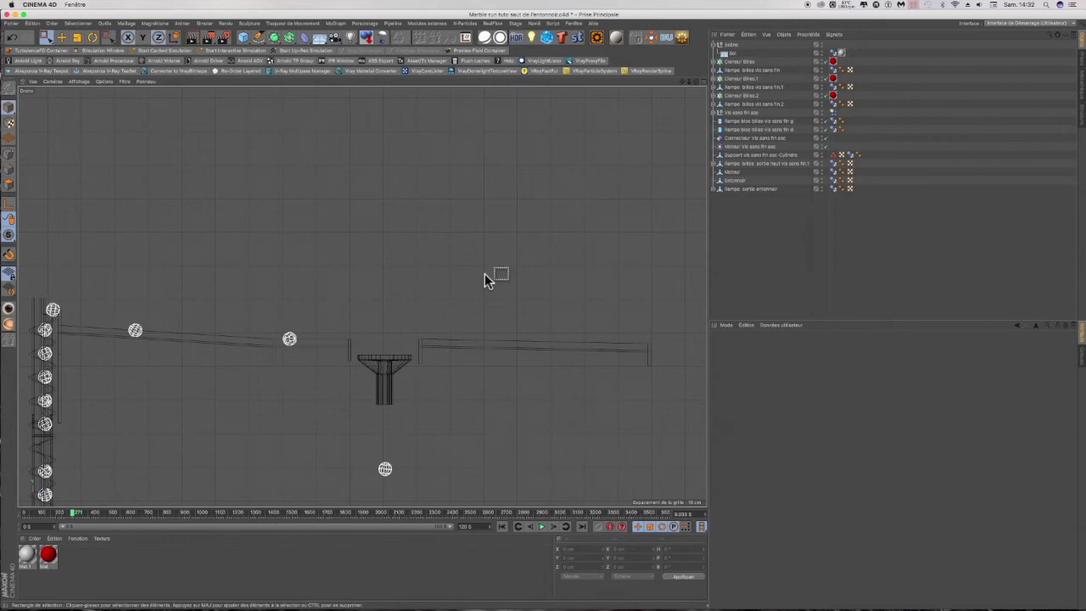
pyautogui.scroll(-3, 484, 274)
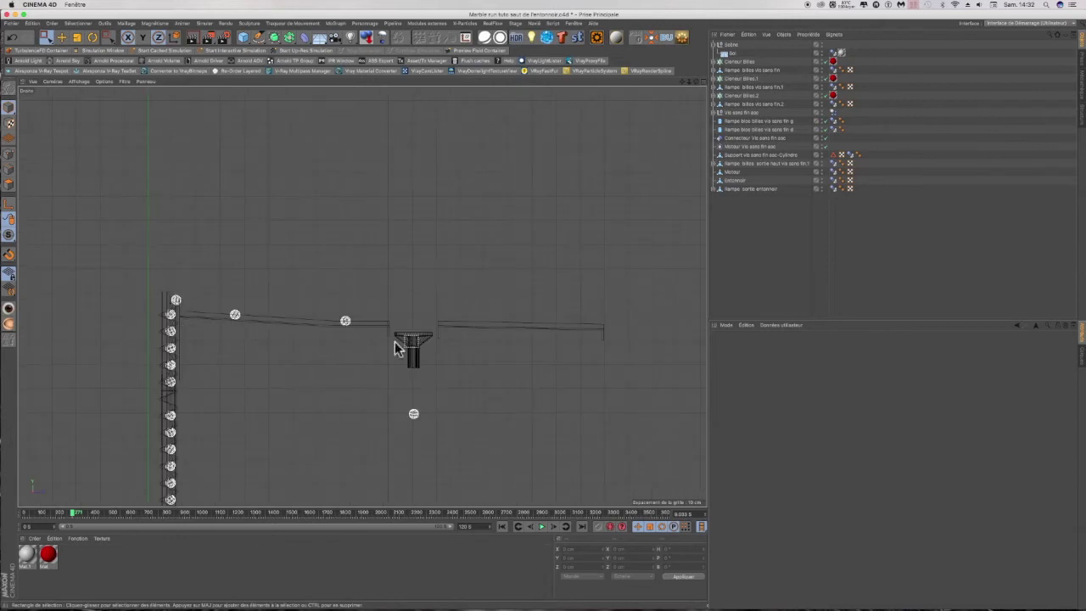
pyautogui.click(735, 180)
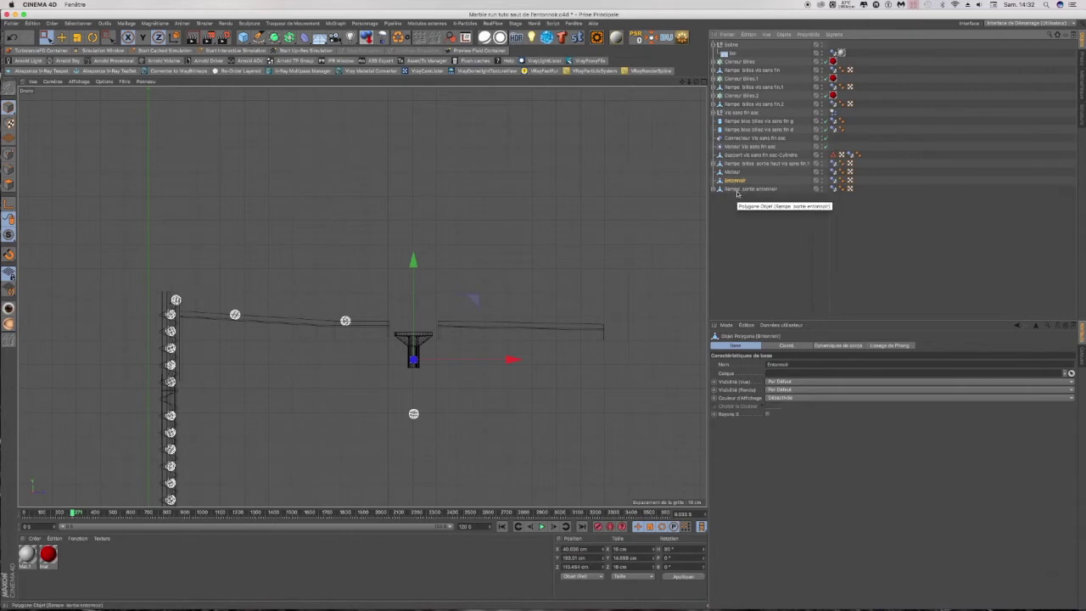
pyautogui.keyDown('shift'); pyautogui.click(740, 189); pyautogui.keyUp('shift')
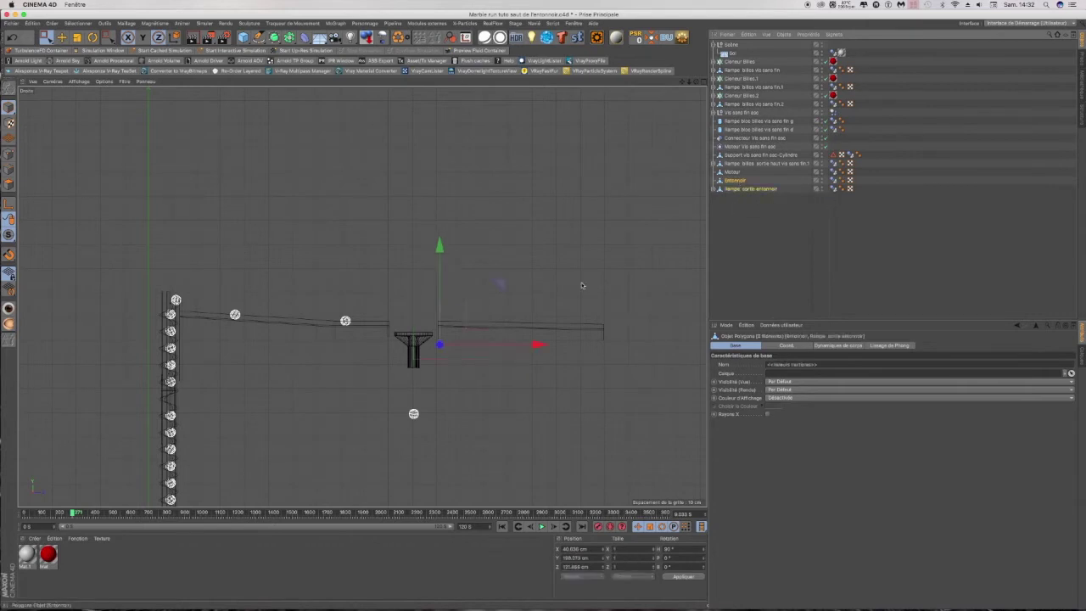
pyautogui.moveTo(439, 252); pyautogui.dragTo(439, 280)
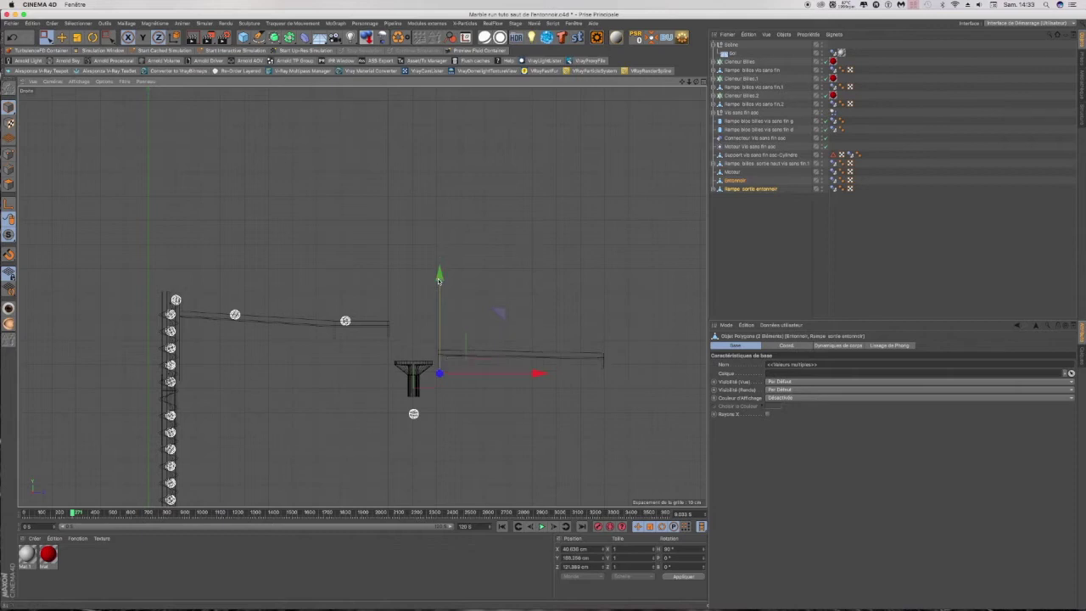
# Step: Lower all points of the flat end section of the upper ramp feeding the funnel, using a rectangle selection in point mode
pyautogui.click(739, 164)
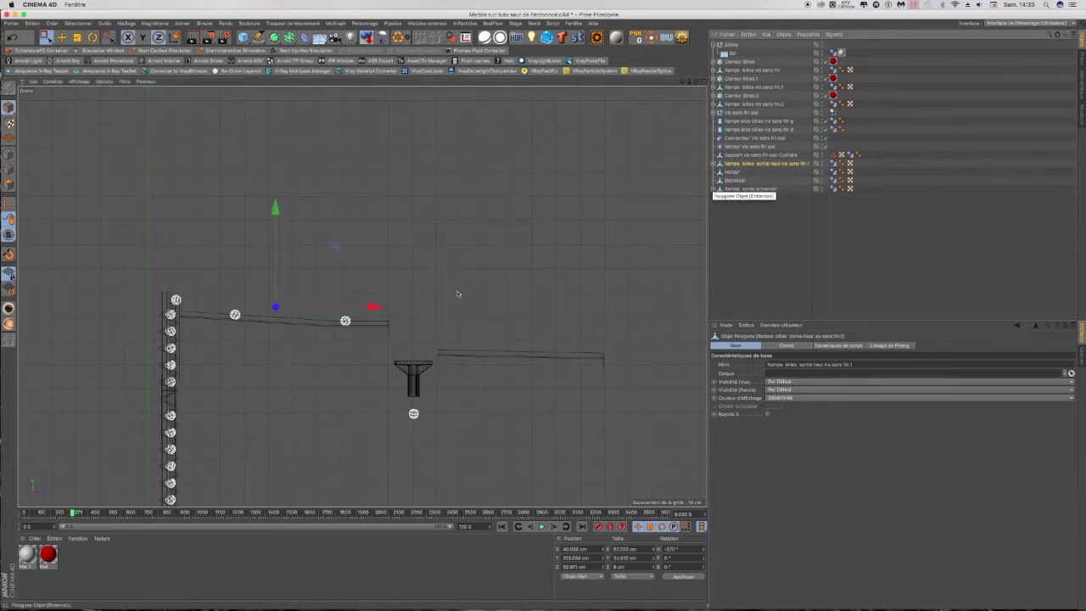
pyautogui.click(9, 154)
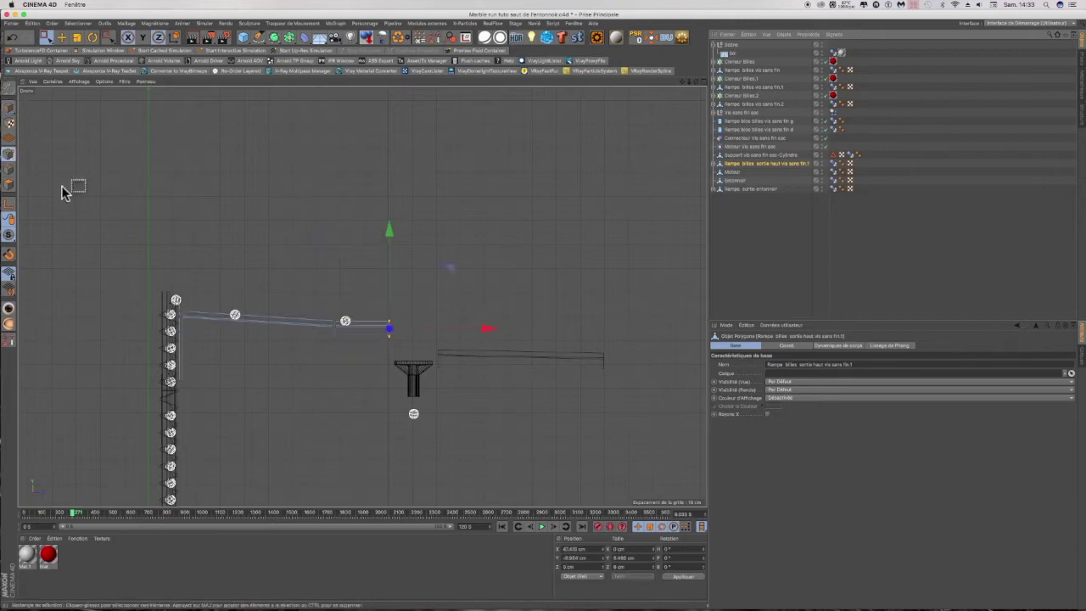
pyautogui.scroll(3, 332, 343)
pyautogui.scroll(5, 332, 344)
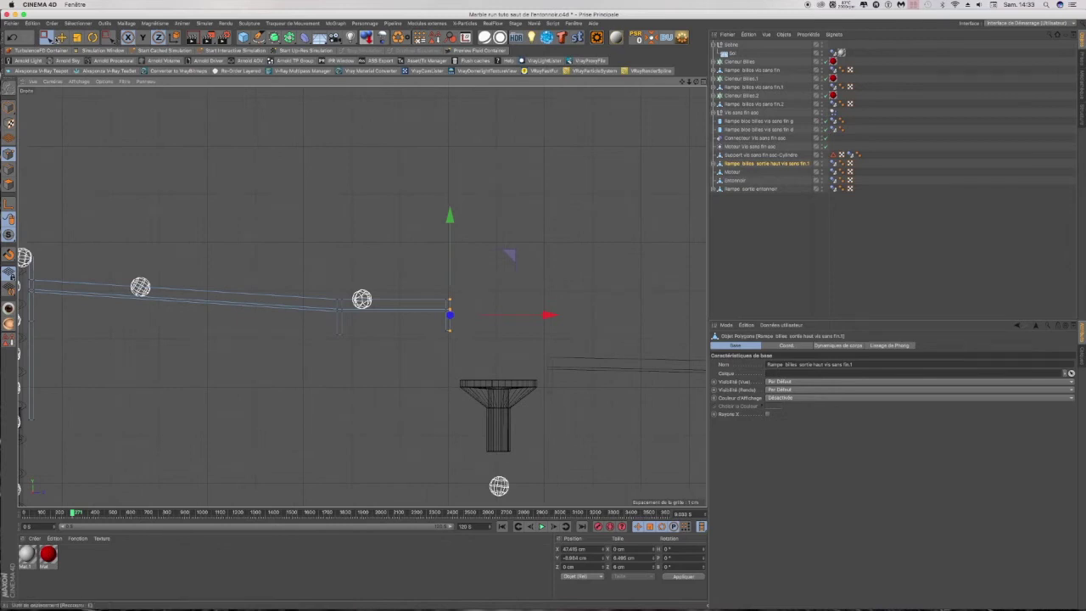
pyautogui.click(47, 38)
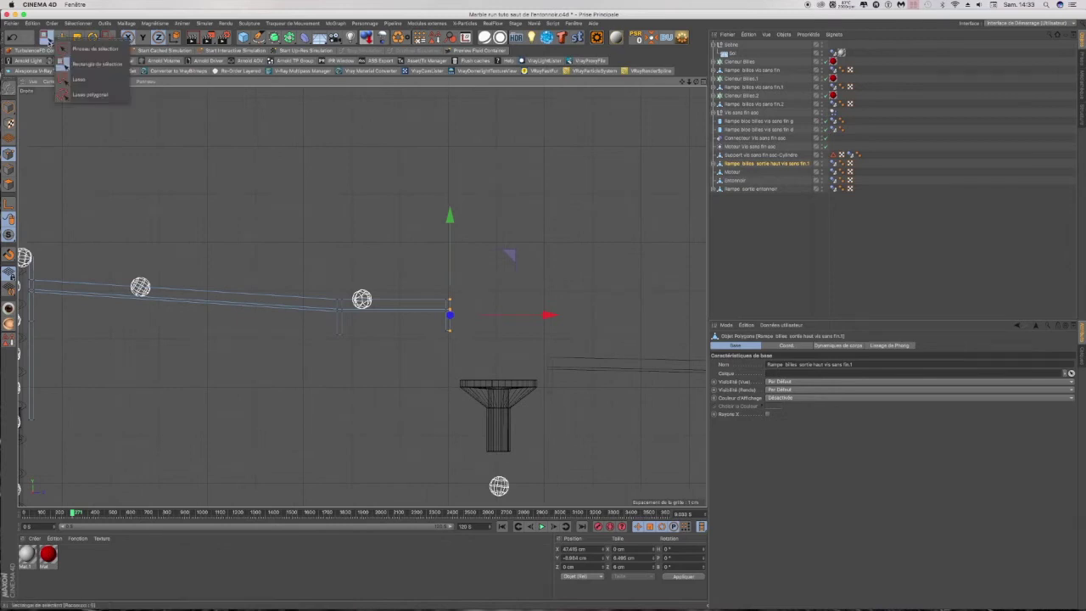
pyautogui.click(74, 64)
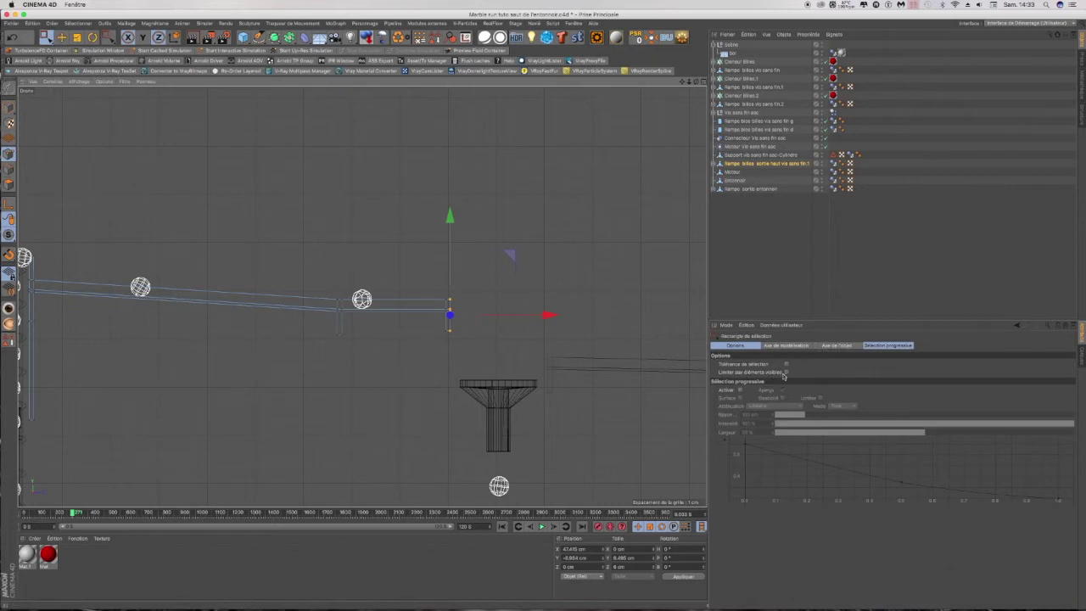
pyautogui.moveTo(307, 263); pyautogui.dragTo(480, 349)
pyautogui.moveTo(395, 230)
pyautogui.mouseDown()
pyautogui.moveTo(390, 254)
pyautogui.moveTo(390, 244)
pyautogui.mouseUp()
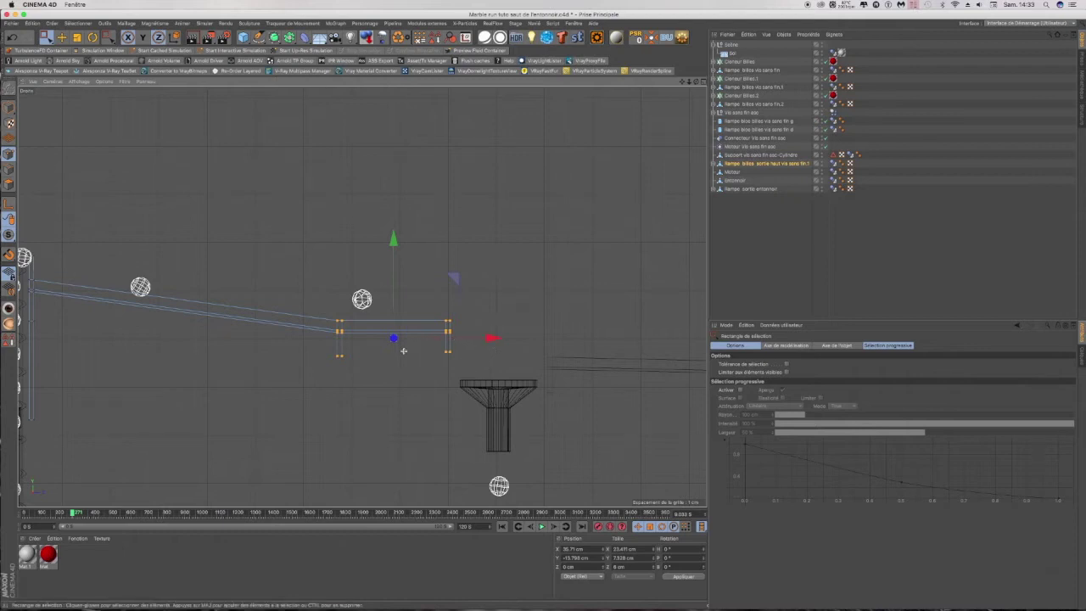
# Step: Try raising the floor points at the upper ramp's end slightly and extending that end towards the funnel, and undo both edits
pyautogui.moveTo(435, 309); pyautogui.dragTo(466, 353)
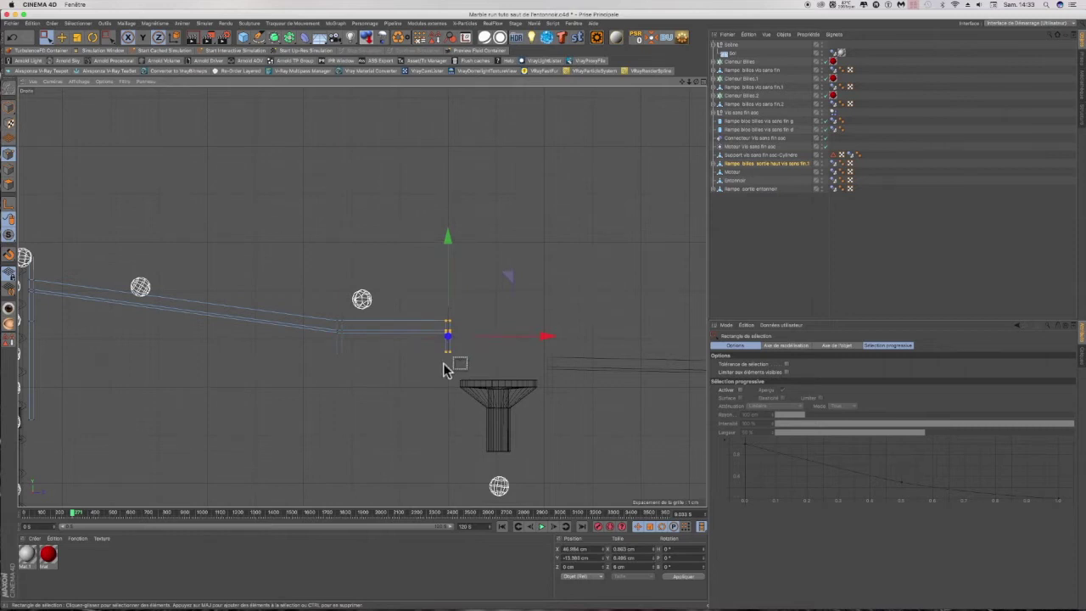
pyautogui.click(447, 370)
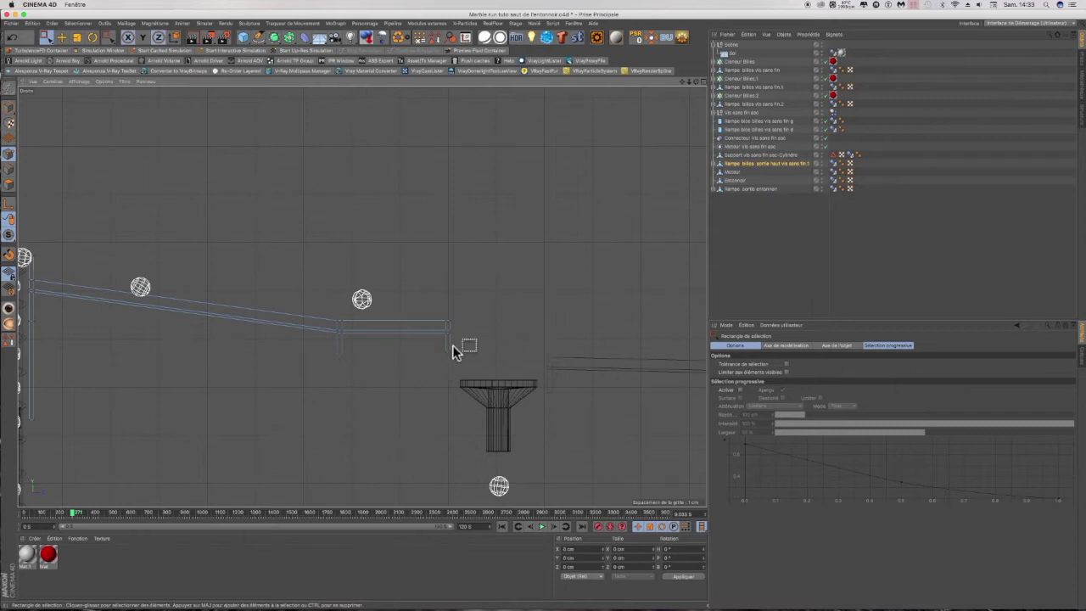
pyautogui.scroll(4, 454, 352)
pyautogui.click(443, 315)
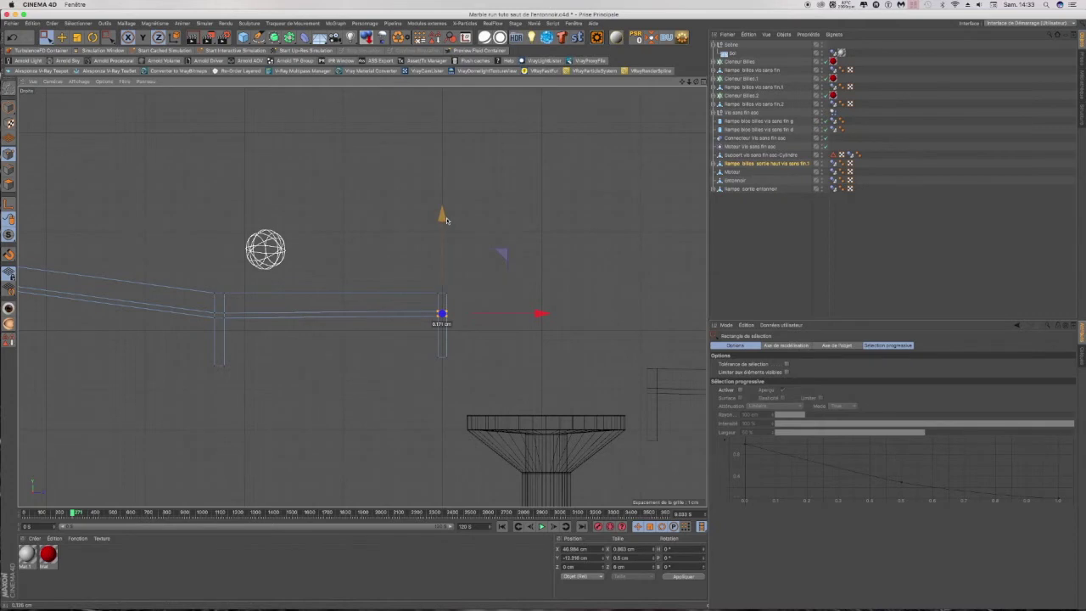
pyautogui.scroll(-2, 356, 367)
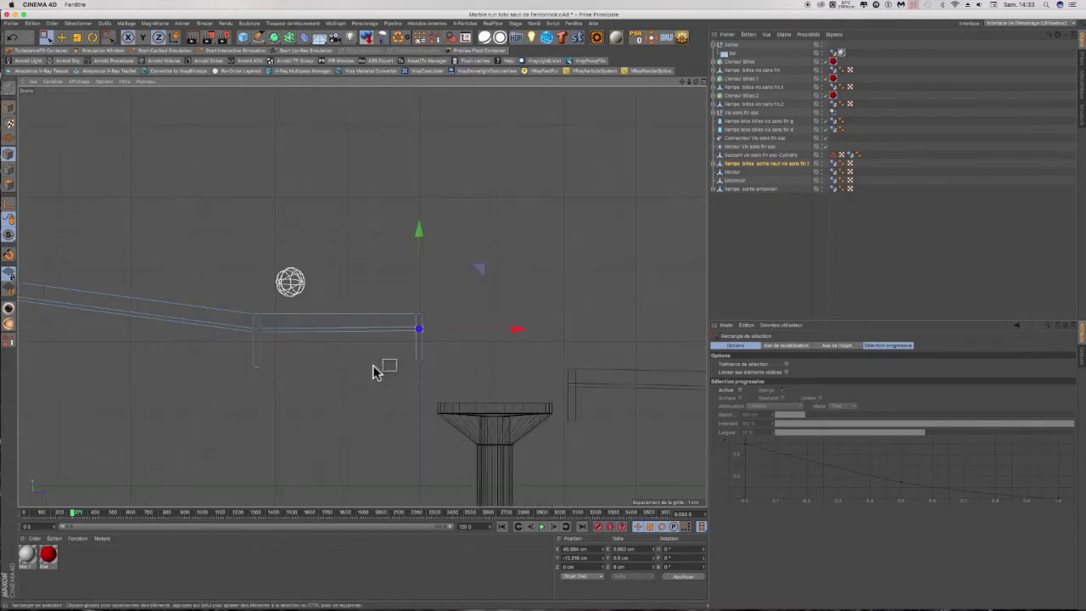
pyautogui.moveTo(390, 298); pyautogui.dragTo(462, 399)
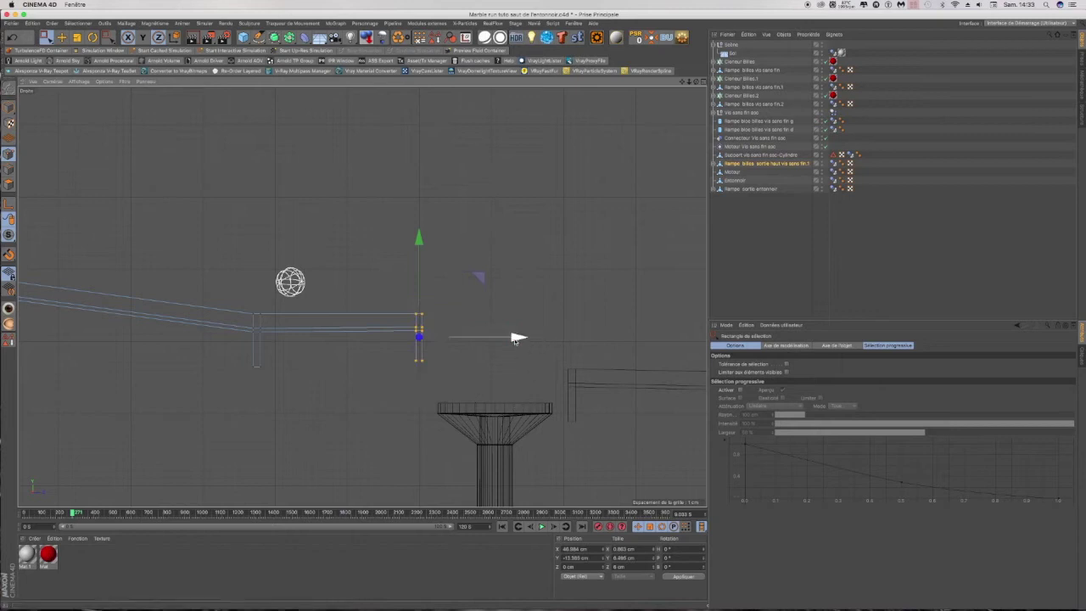
pyautogui.moveTo(526, 339); pyautogui.dragTo(568, 348)
pyautogui.press('super+z')
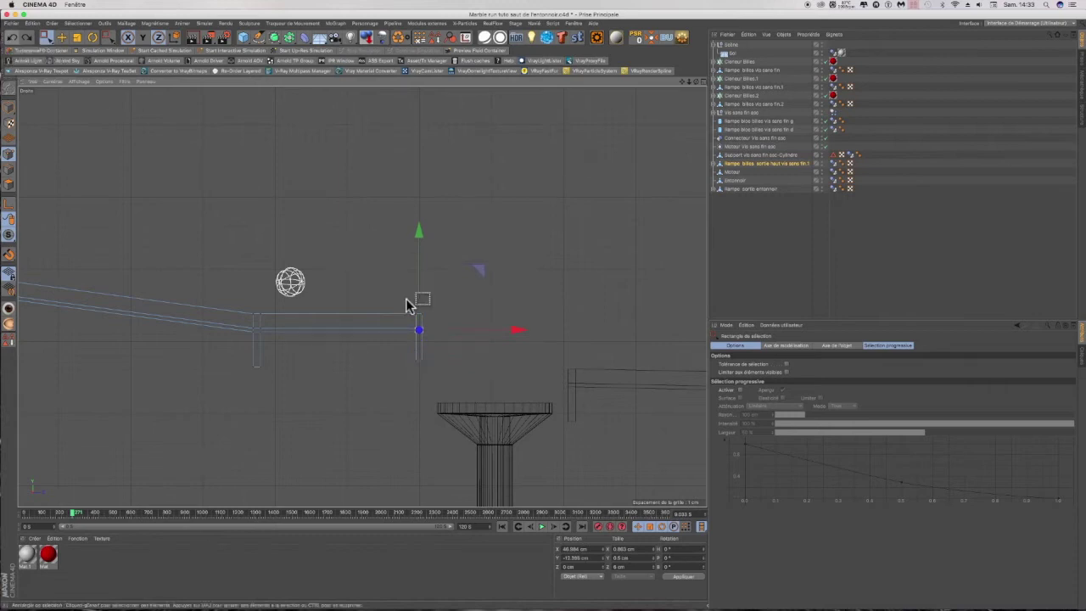
# Step: Select all end points of the upper ramp's flat section and extend them horizontally over the funnel
pyautogui.moveTo(411, 312); pyautogui.dragTo(443, 374)
pyautogui.moveTo(515, 331); pyautogui.dragTo(581, 352)
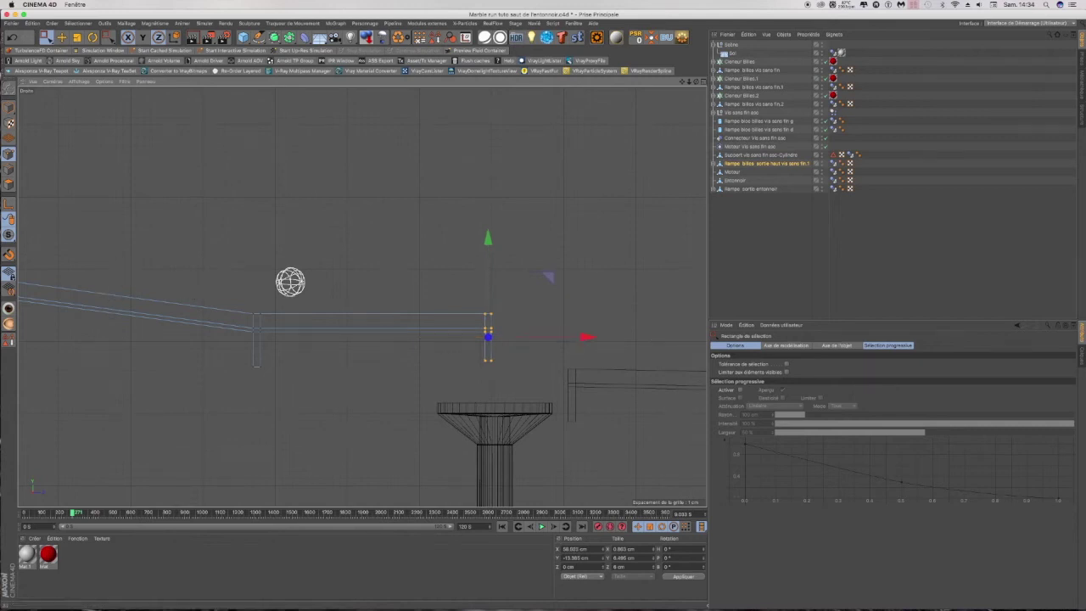
pyautogui.scroll(-3, 243, 374)
# Step: Move Entonnoir and Rampe sortie entonnoir together about 8 cm away from the upper ramp along Z, in model mode
pyautogui.moveTo(768, 213); pyautogui.dragTo(721, 182)
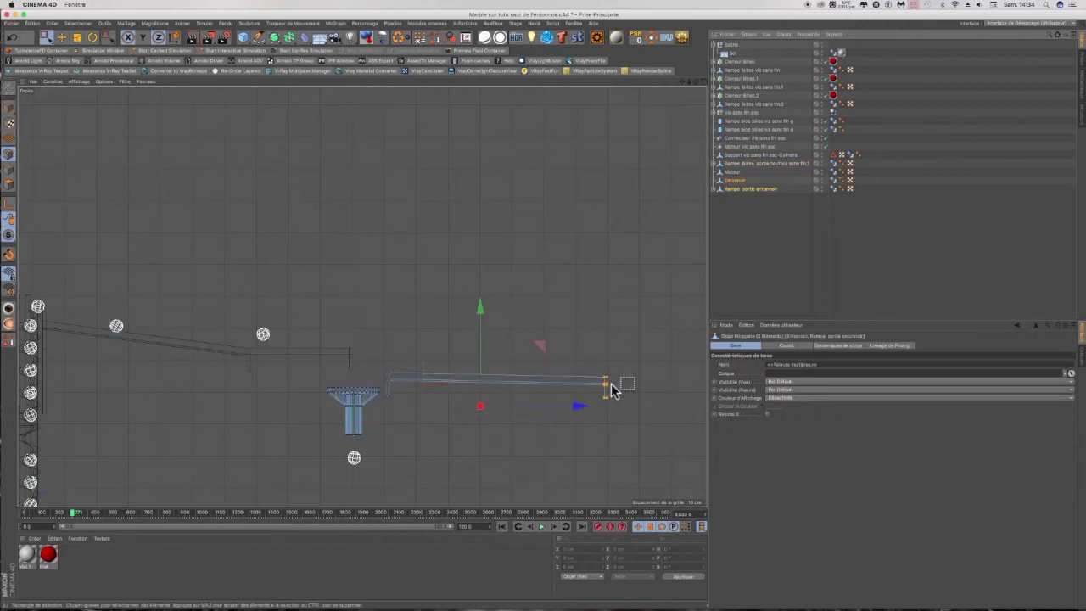
pyautogui.click(9, 108)
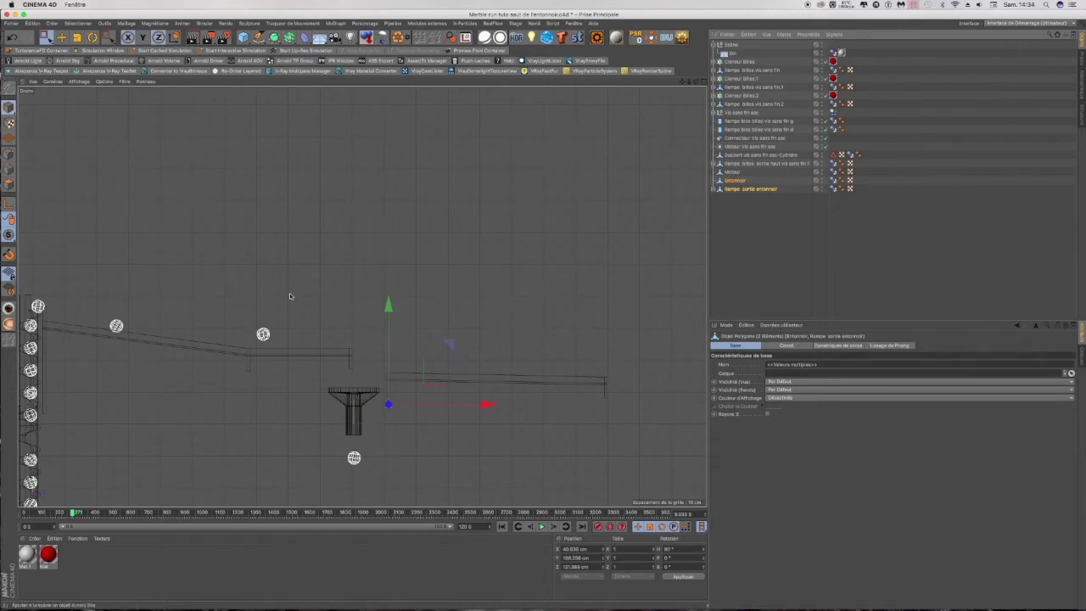
pyautogui.moveTo(488, 404); pyautogui.dragTo(514, 405)
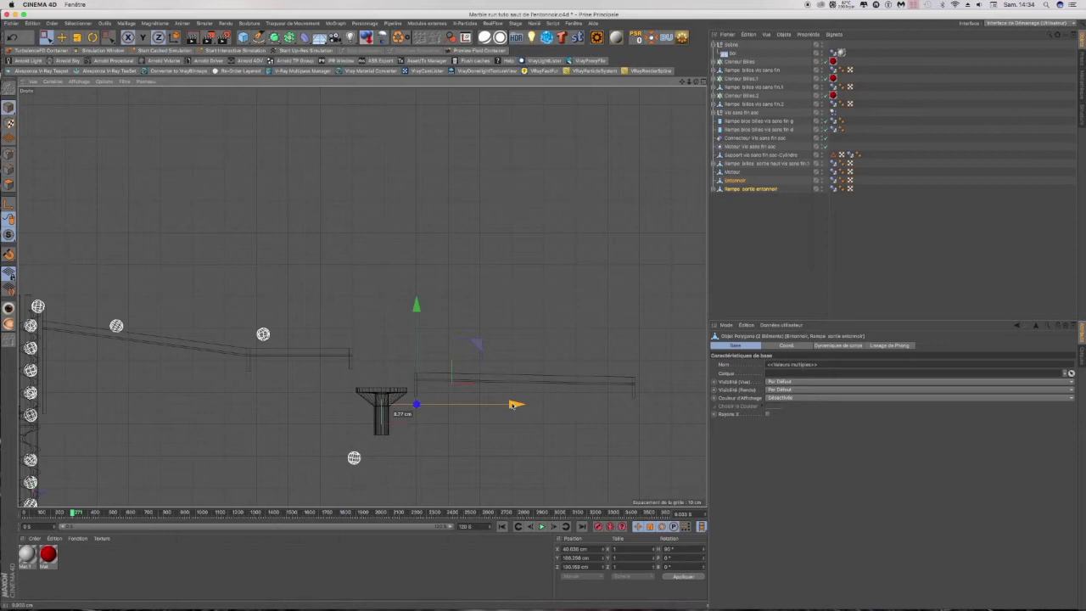
pyautogui.moveTo(515, 405); pyautogui.dragTo(514, 405)
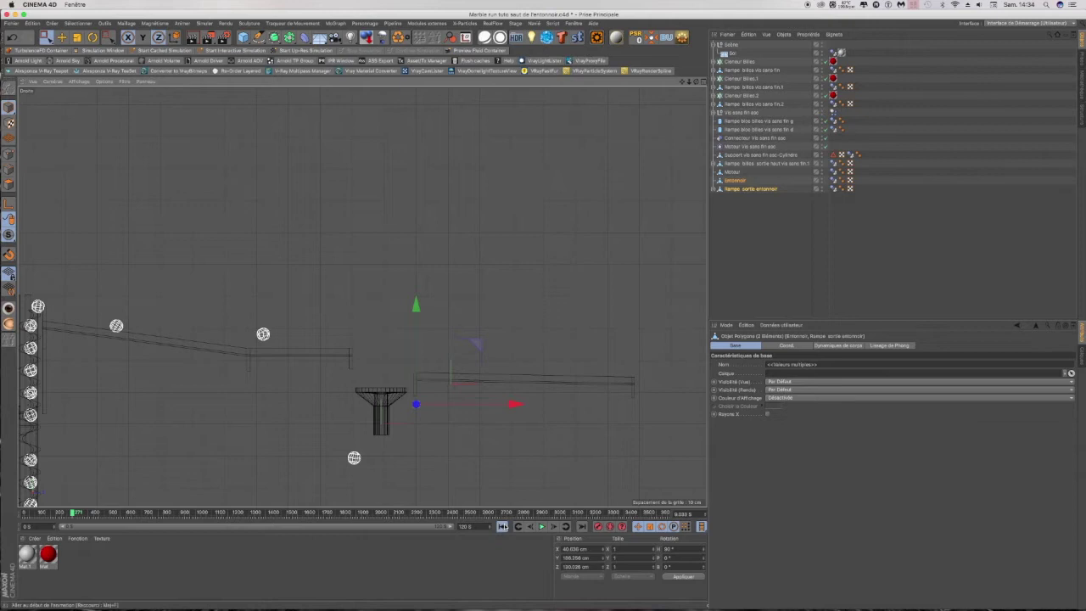
# Step: Replay the simulation from the first frame to check how the marbles enter the funnel
pyautogui.click(501, 526)
pyautogui.click(541, 527)
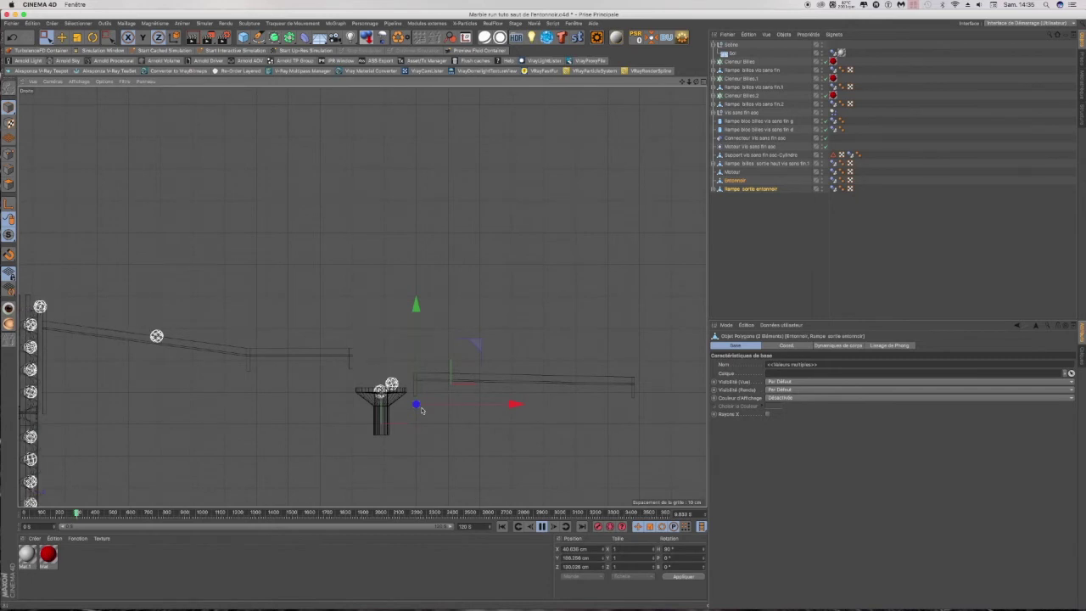
pyautogui.click(732, 181)
pyautogui.click(737, 189)
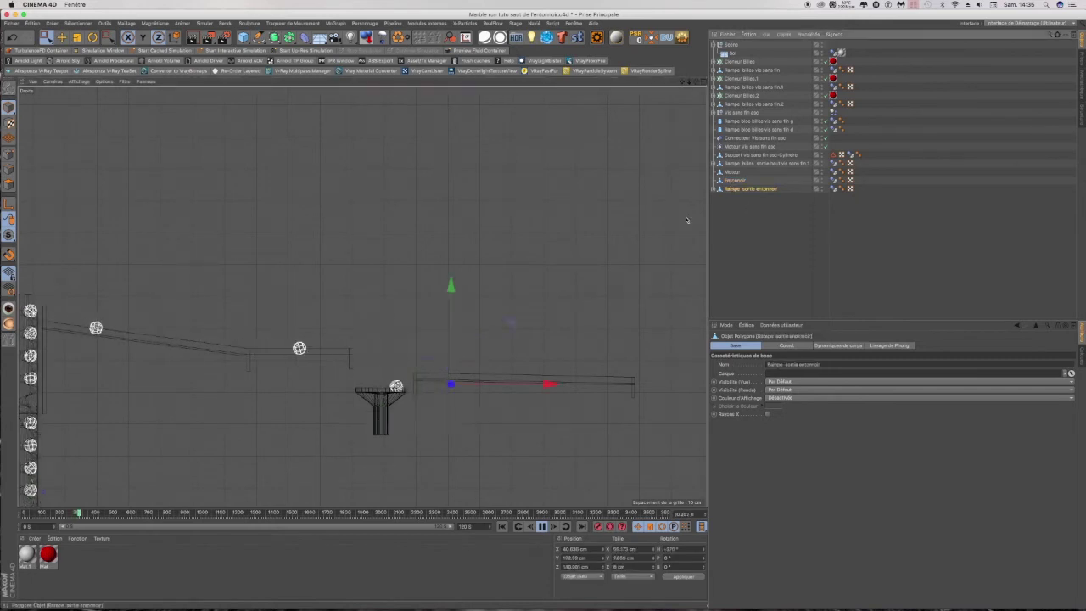
# Step: Select the bend points of the upper ramp with a rectangle selection and shift them horizontally towards the funnel, shortening the flat end section
pyautogui.click(750, 162)
pyautogui.click(8, 154)
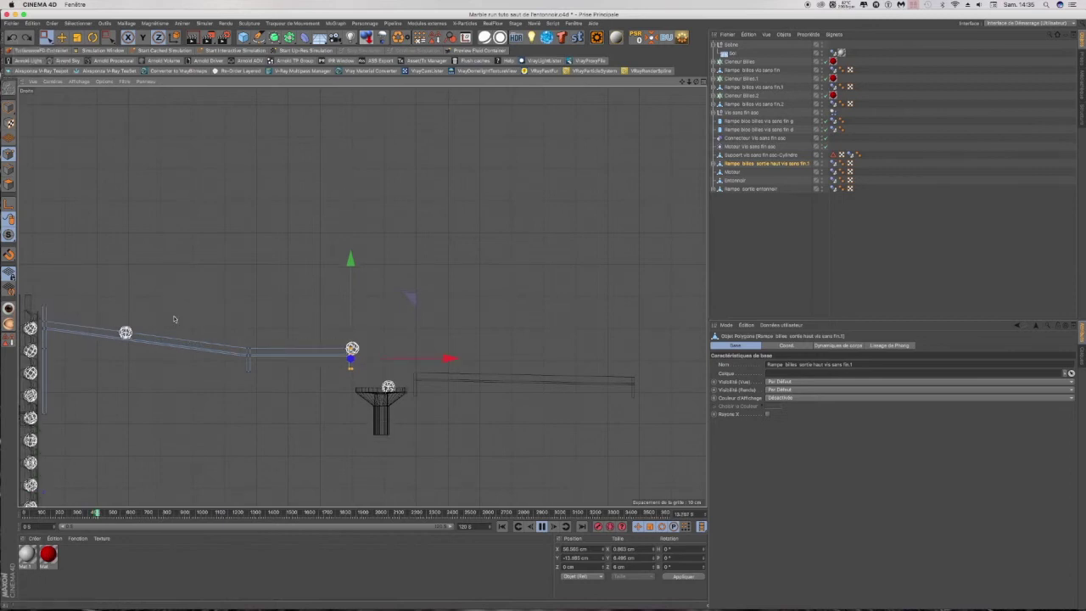
pyautogui.click(263, 383)
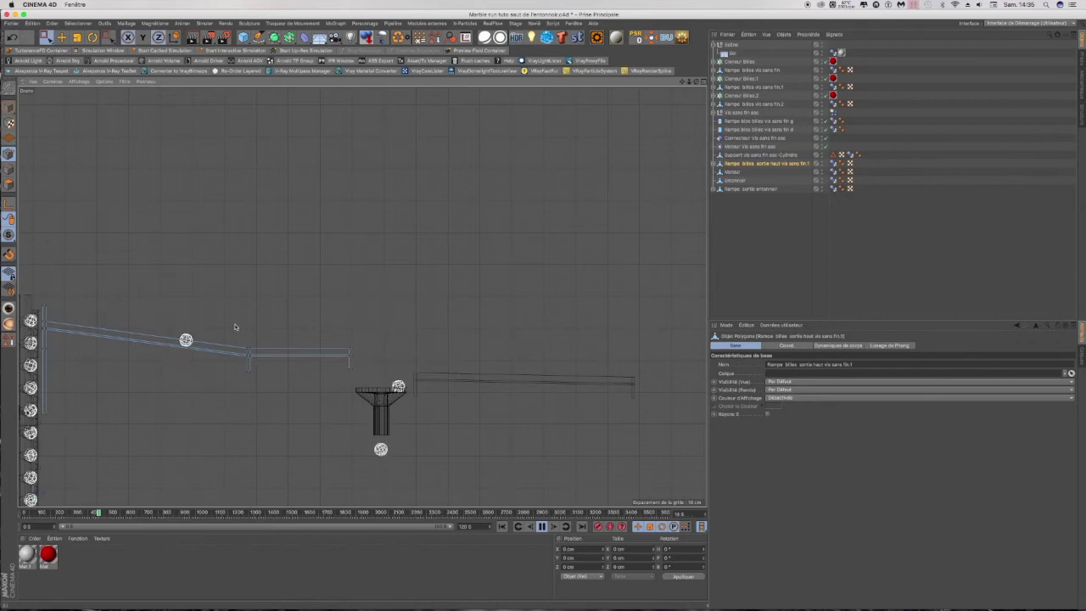
pyautogui.click(47, 38)
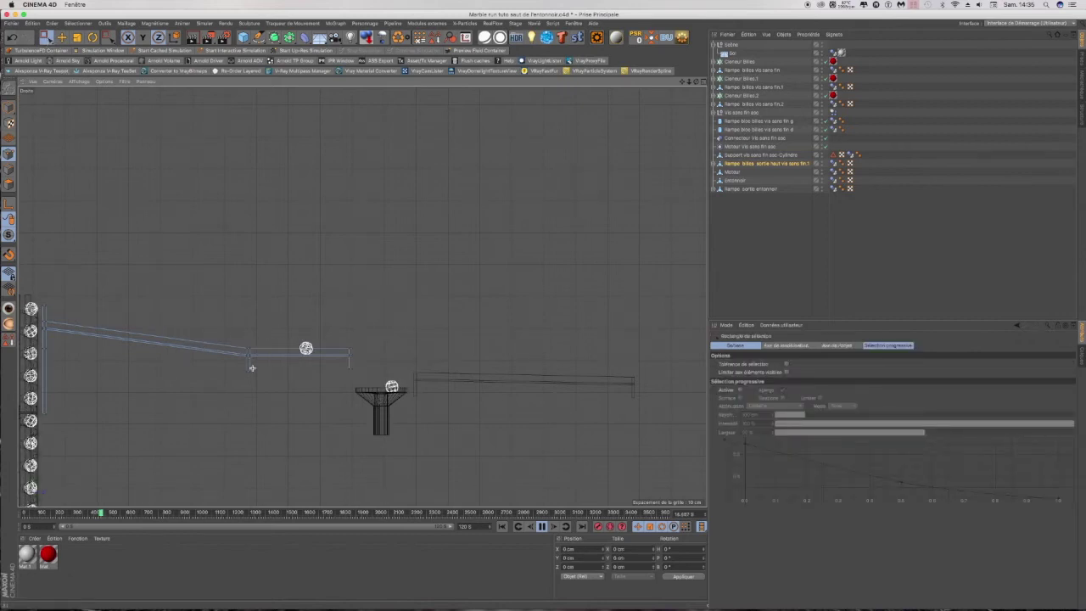
pyautogui.moveTo(257, 379); pyautogui.dragTo(258, 380)
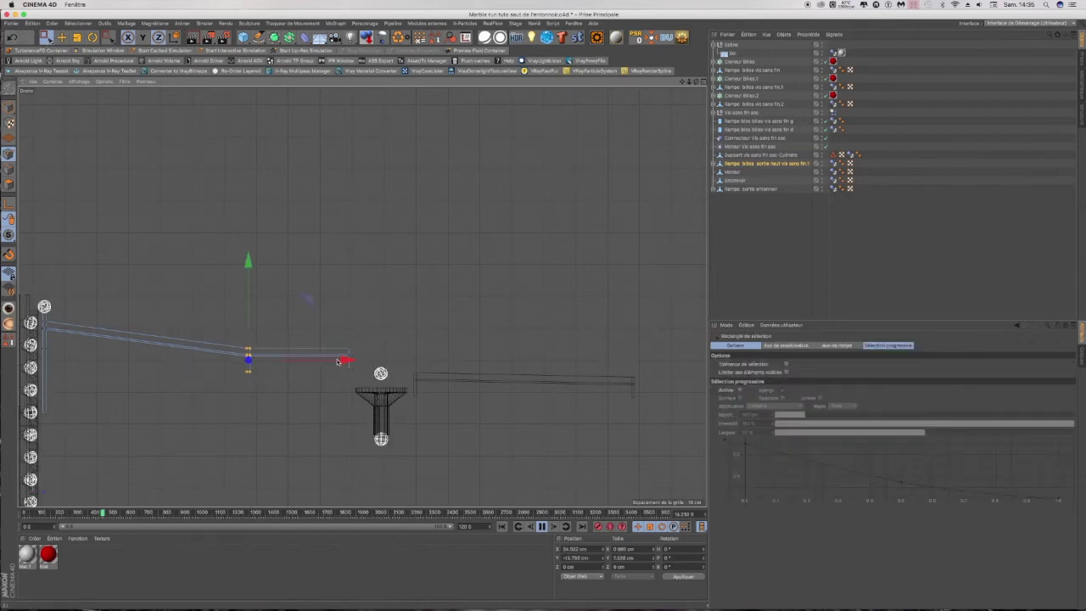
pyautogui.moveTo(317, 362); pyautogui.dragTo(271, 363)
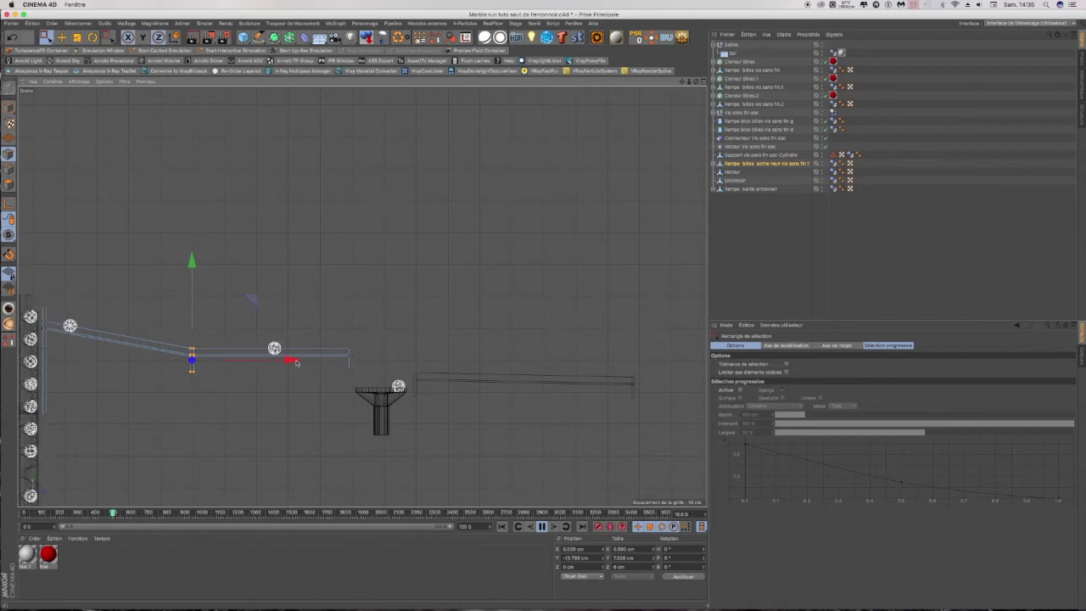
pyautogui.moveTo(293, 361); pyautogui.dragTo(394, 376)
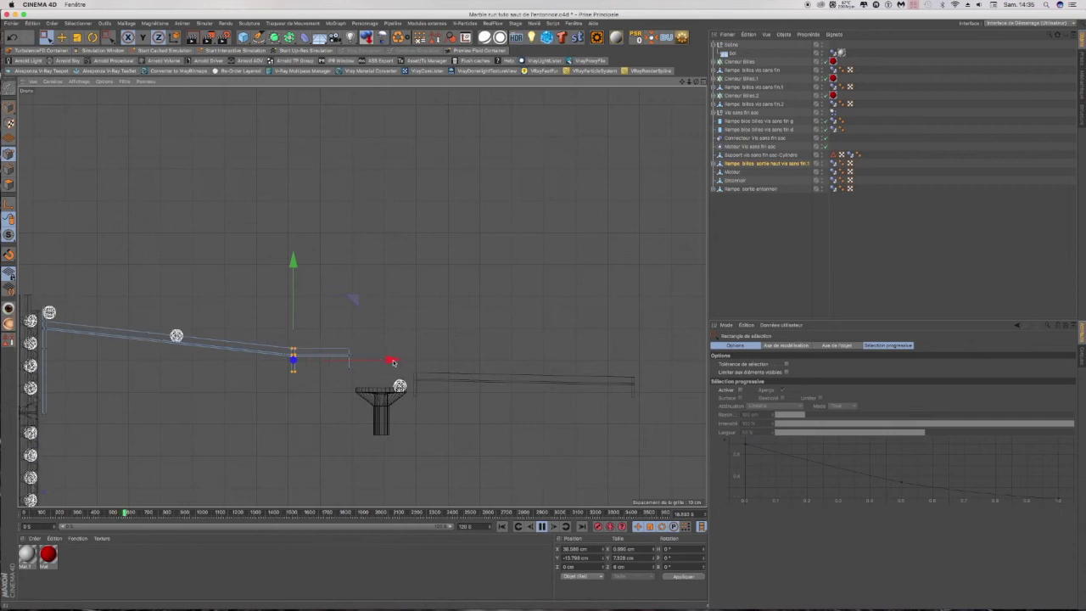
pyautogui.moveTo(402, 365); pyautogui.dragTo(409, 366)
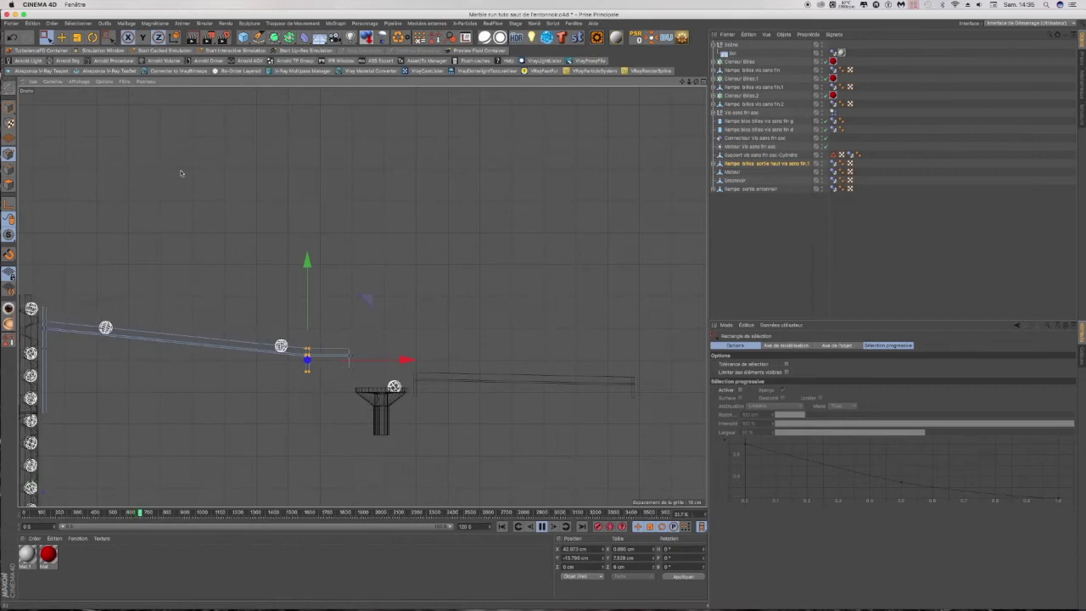
# Step: Select all points of the upper ramp's flat end section and move them slightly towards the funnel and down about 1 cm
pyautogui.moveTo(46, 40); pyautogui.dragTo(74, 63)
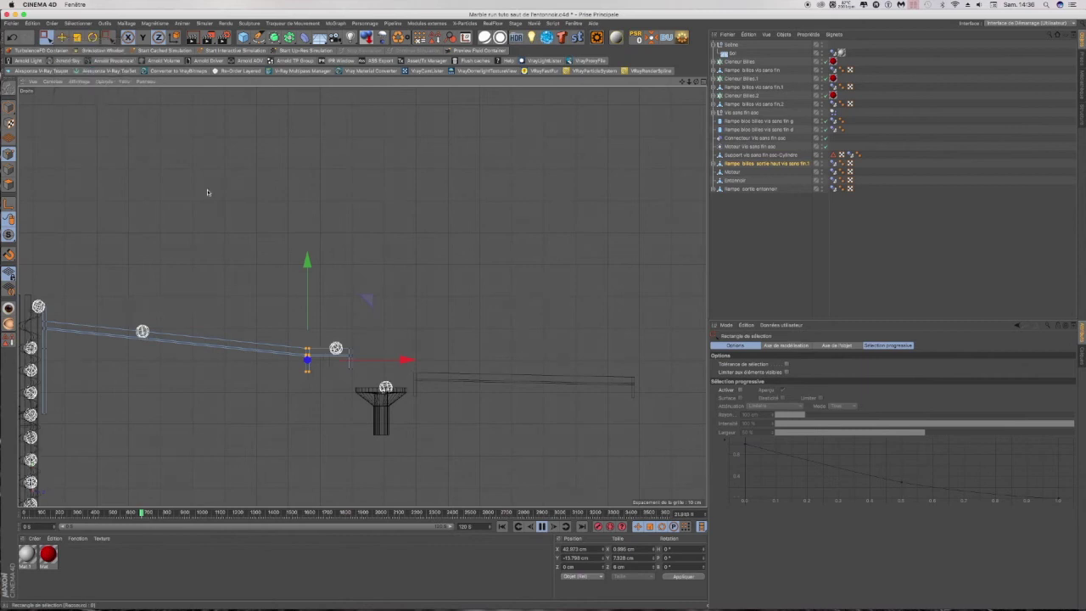
pyautogui.moveTo(279, 301); pyautogui.dragTo(356, 380)
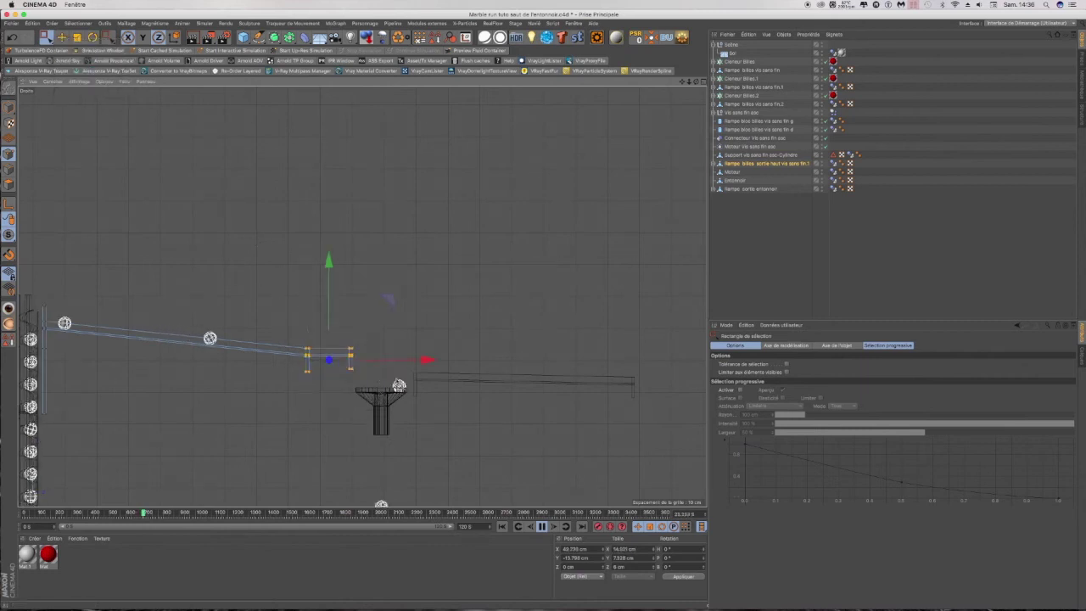
pyautogui.moveTo(427, 361); pyautogui.dragTo(394, 360)
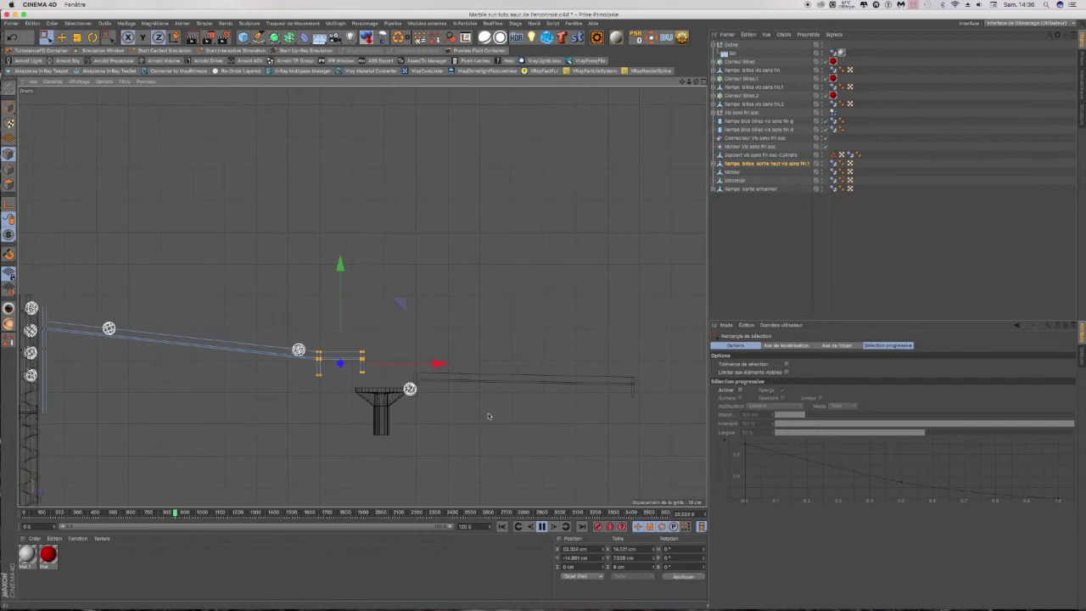
# Step: Lower Entonnoir and Rampe sortie entonnoir together slightly in model mode
pyautogui.moveTo(736, 181); pyautogui.dragTo(736, 180)
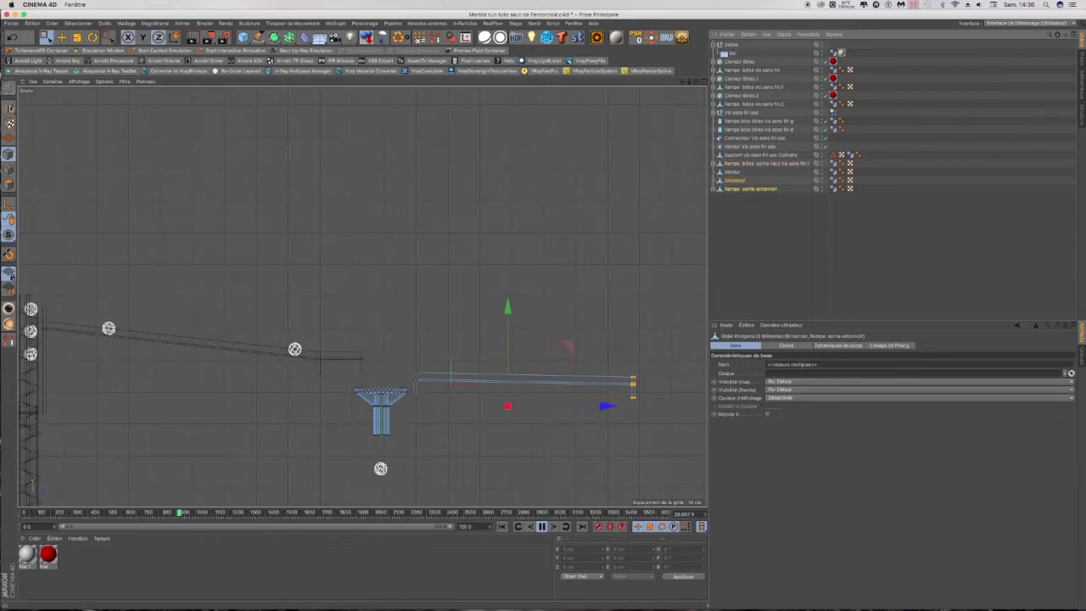
pyautogui.click(9, 108)
pyautogui.moveTo(512, 406); pyautogui.dragTo(514, 405)
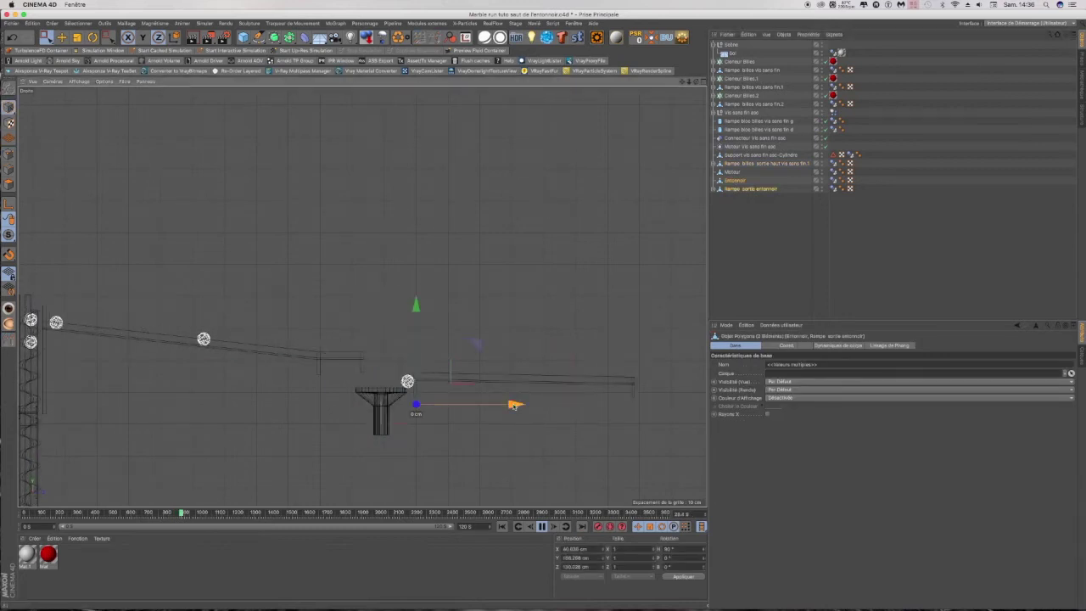
pyautogui.moveTo(416, 305); pyautogui.dragTo(417, 311)
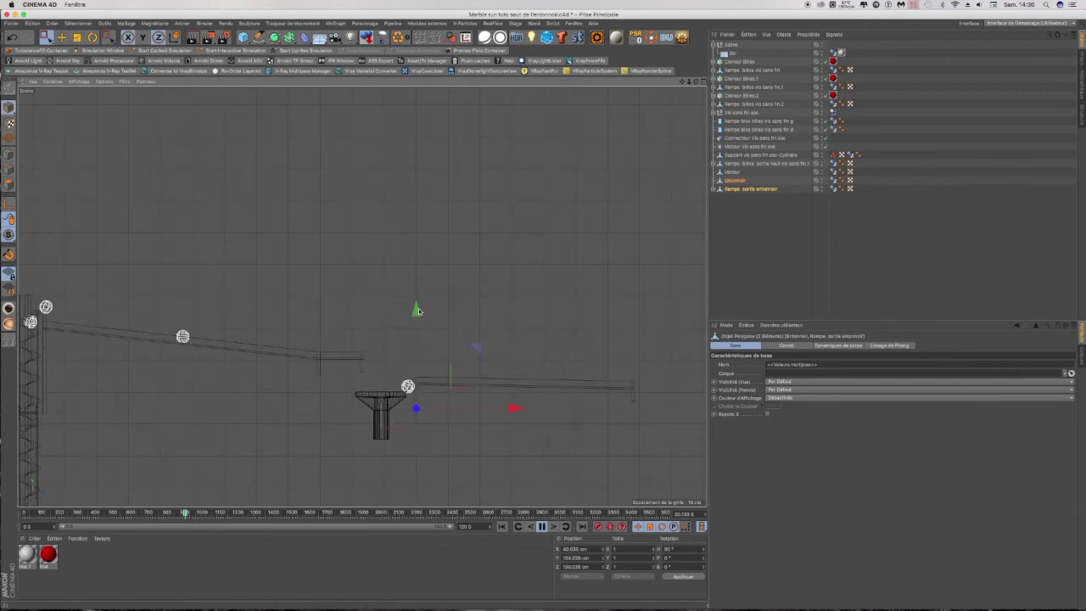
# Step: Raise Rampe sortie entonnoir and shift it towards the upper ramp, and lower Entonnoir on its own to widen the gap
pyautogui.click(736, 189)
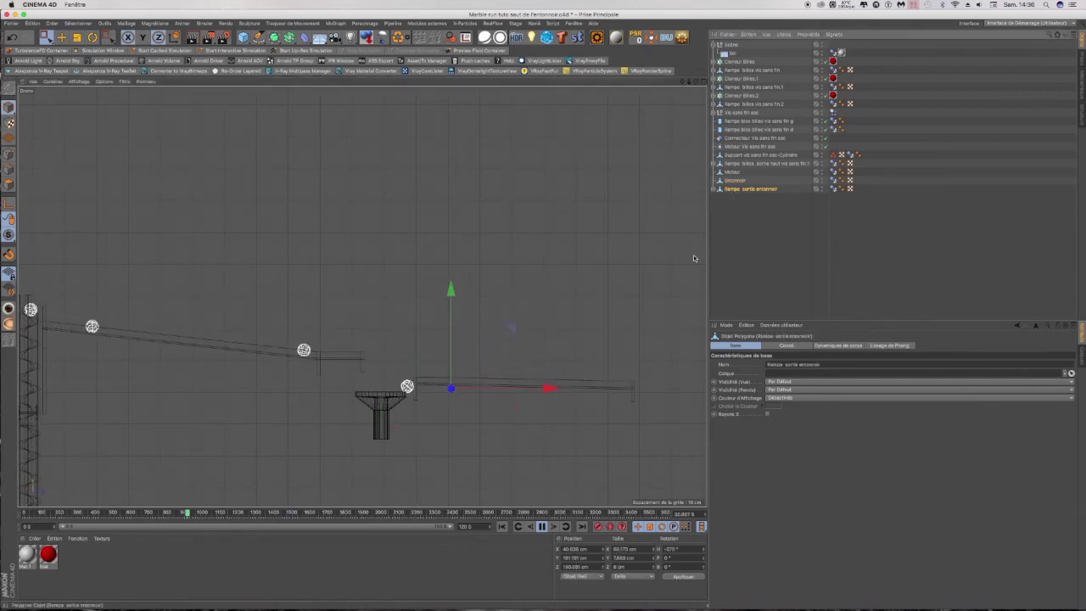
pyautogui.moveTo(452, 289); pyautogui.dragTo(455, 281)
pyautogui.moveTo(550, 376); pyautogui.dragTo(532, 378)
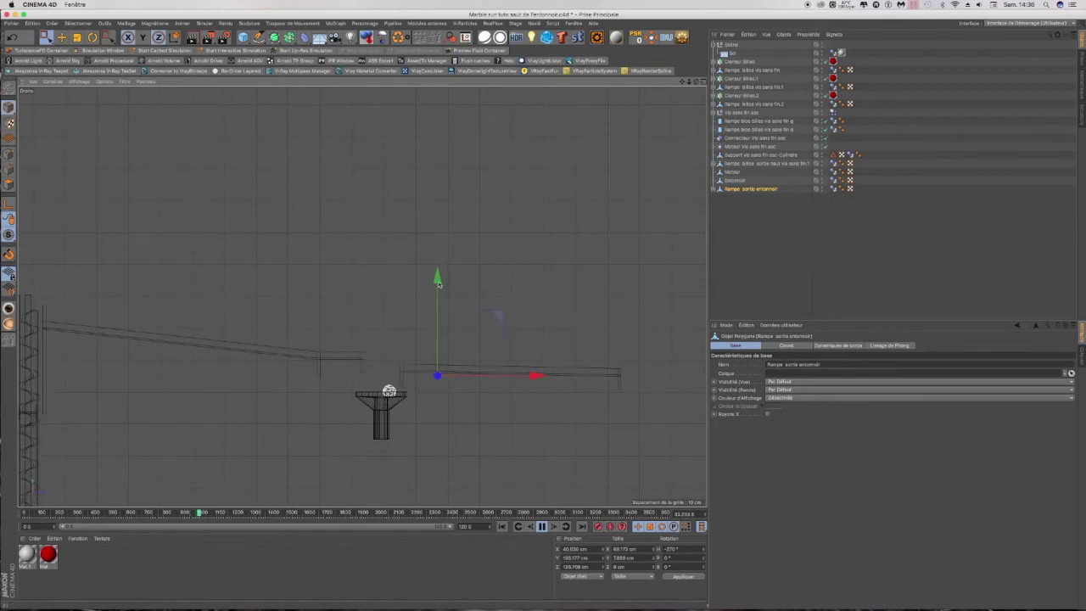
pyautogui.moveTo(439, 283); pyautogui.dragTo(439, 285)
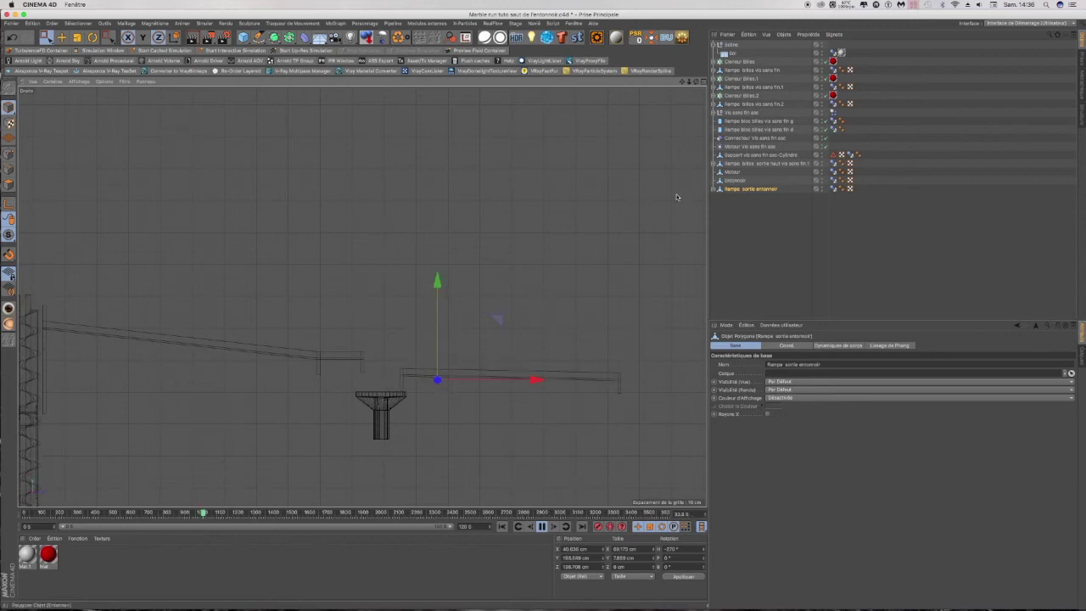
pyautogui.click(735, 181)
pyautogui.moveTo(381, 331); pyautogui.dragTo(380, 343)
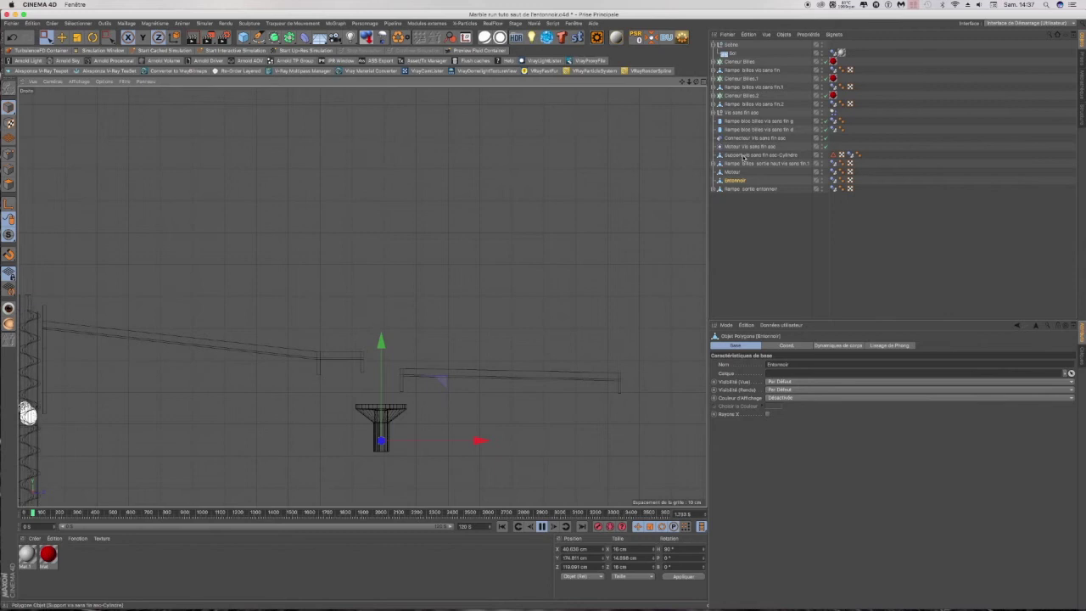
# Step: Select the bottom points of the upper ramp's end leg in point mode and lower them to the level of the other leg
pyautogui.click(744, 156)
pyautogui.click(743, 164)
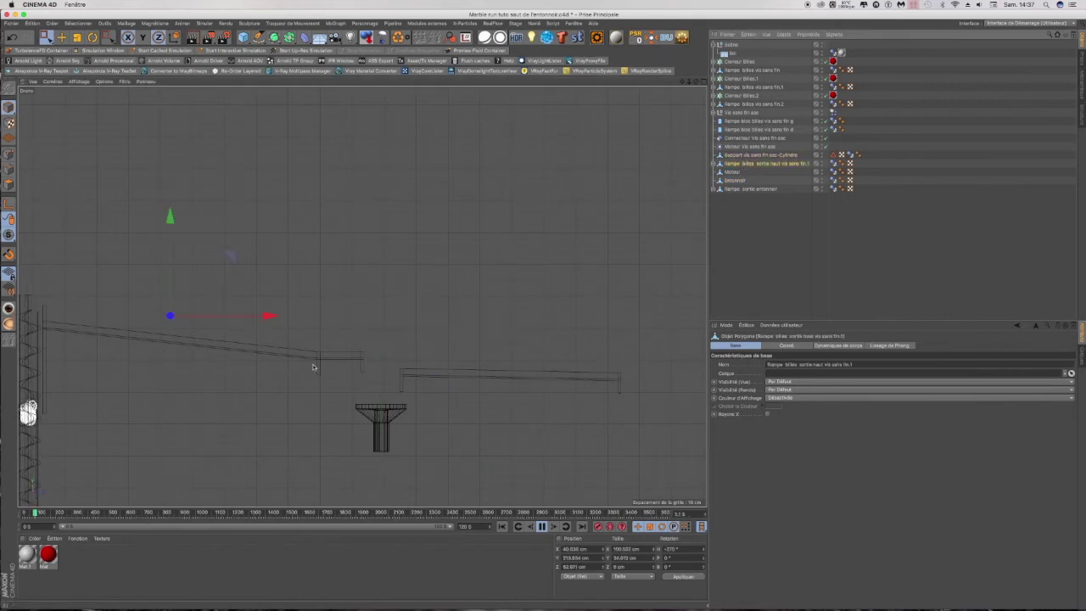
pyautogui.click(8, 153)
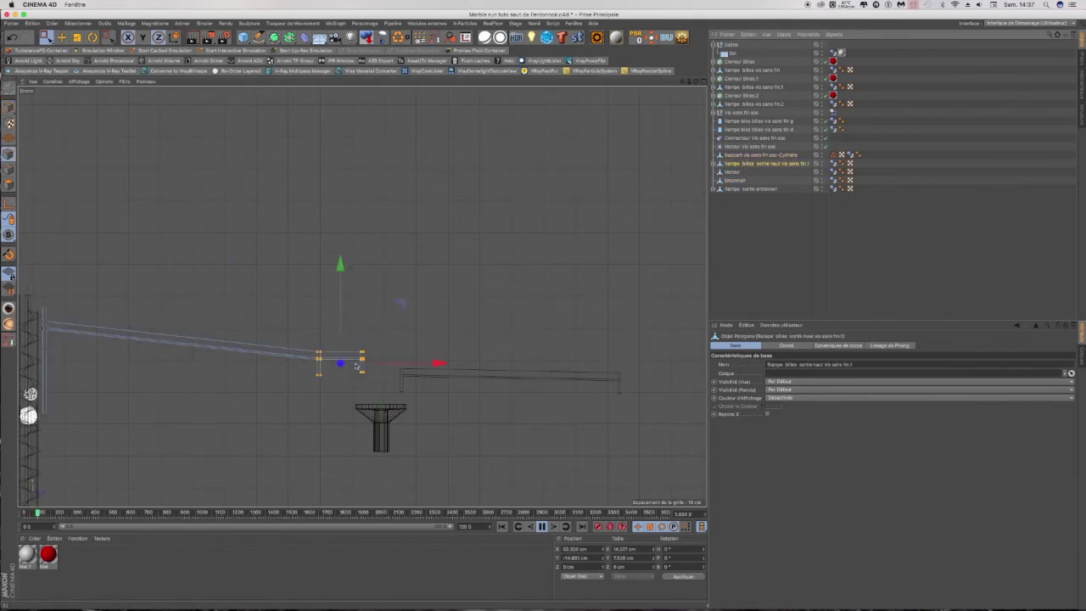
pyautogui.scroll(2, 363, 381)
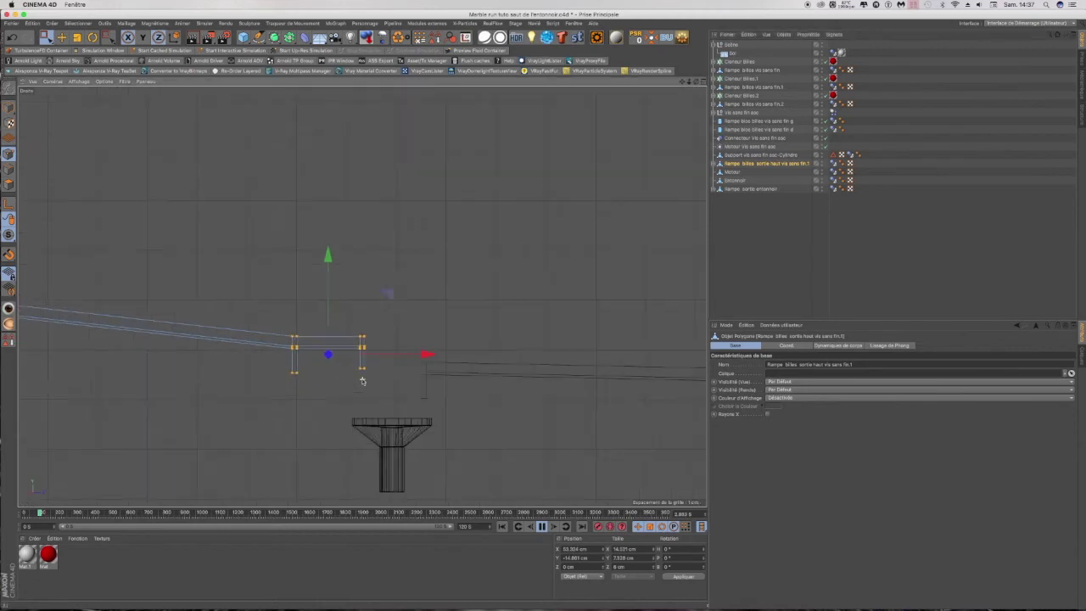
pyautogui.scroll(2, 338, 382)
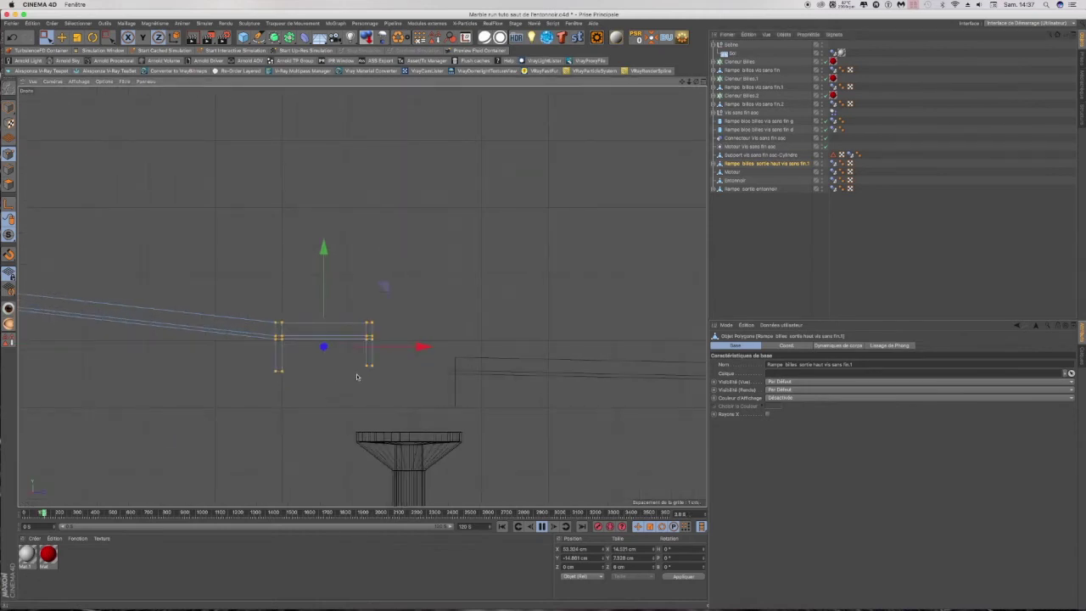
pyautogui.moveTo(49, 39); pyautogui.dragTo(71, 63)
pyautogui.moveTo(357, 364); pyautogui.dragTo(380, 367)
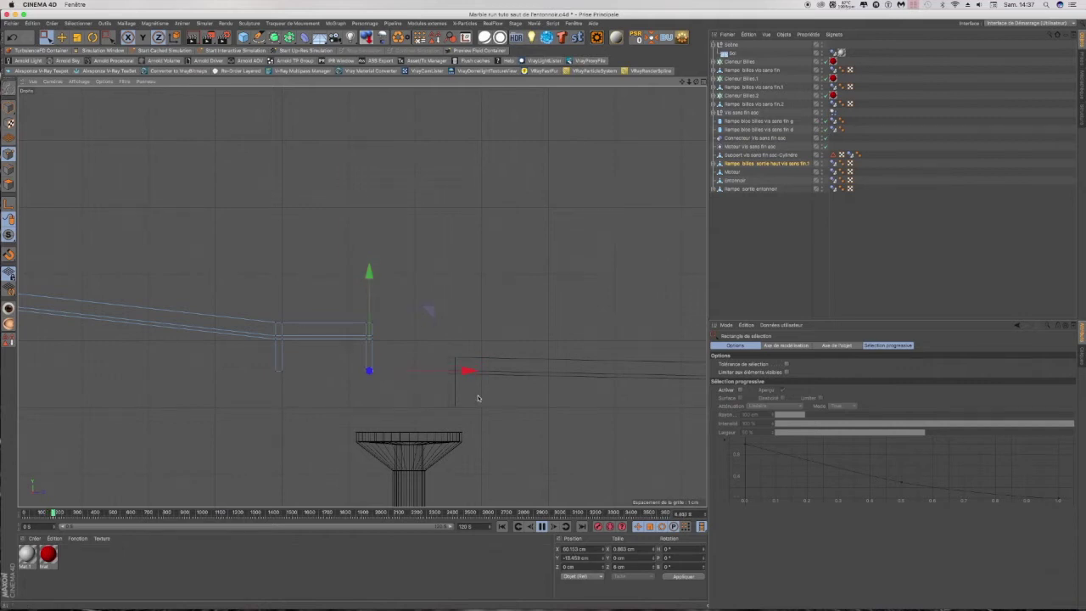
# Step: Lower Rampe sortie entonnoir by about 1 cm and shift it slightly away from the upper ramp in model mode
pyautogui.scroll(-3, 478, 398)
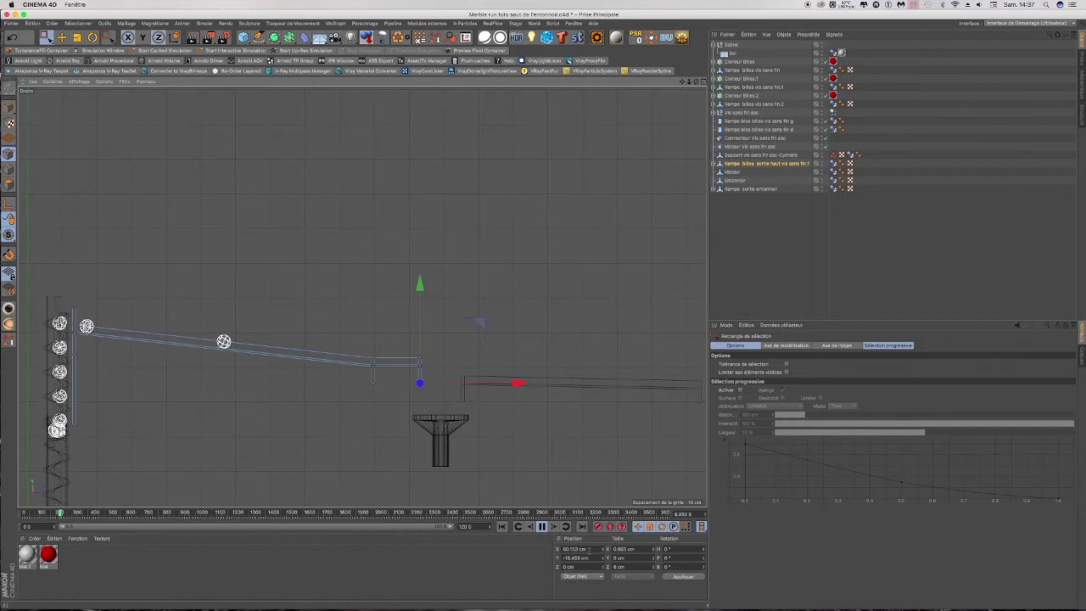
pyautogui.click(751, 188)
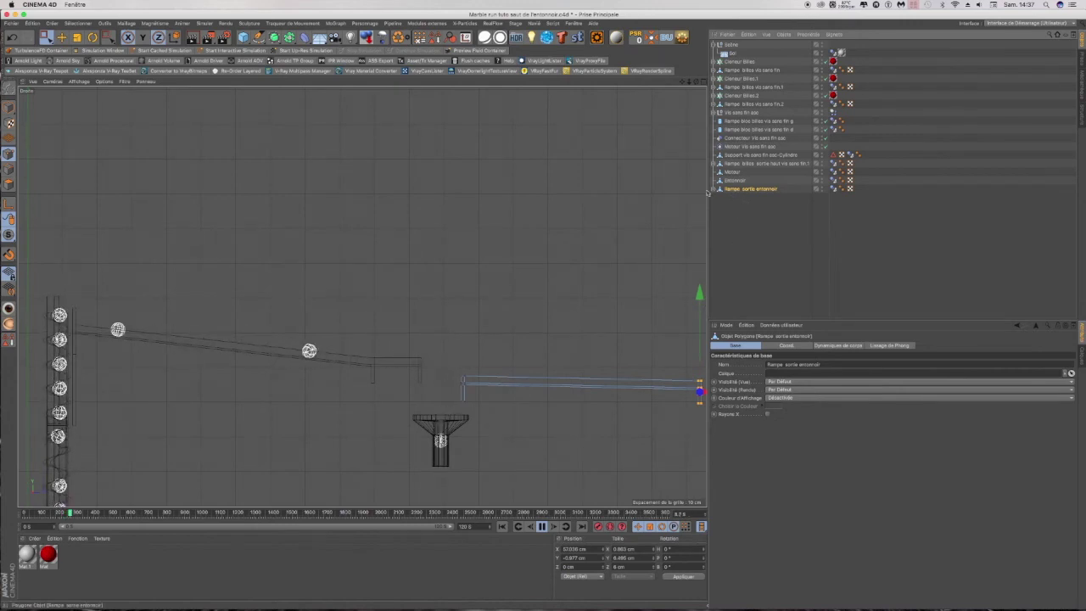
pyautogui.click(8, 108)
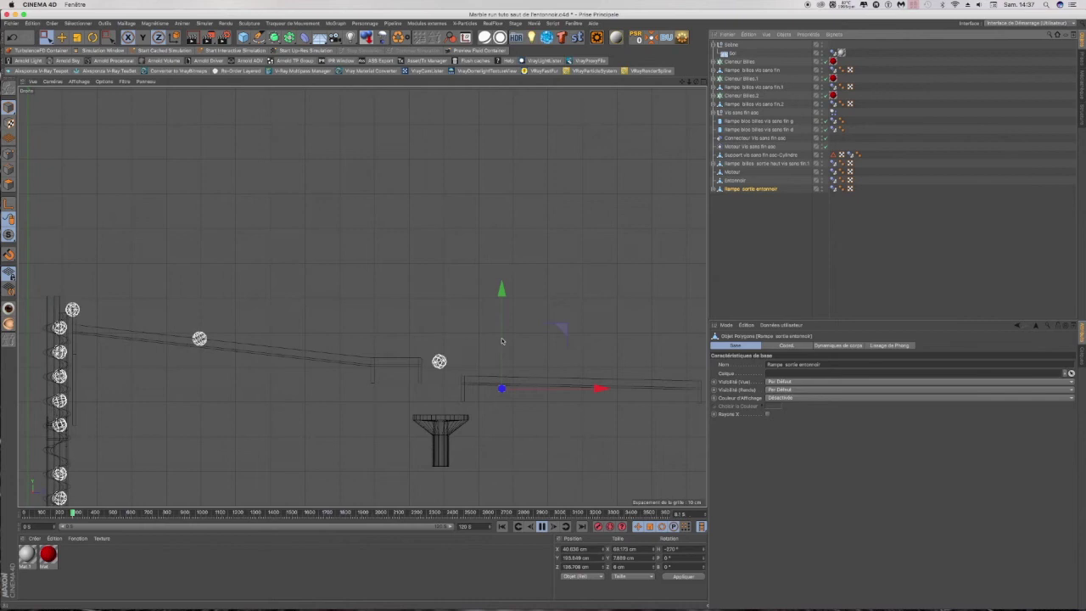
pyautogui.moveTo(502, 291); pyautogui.dragTo(502, 295)
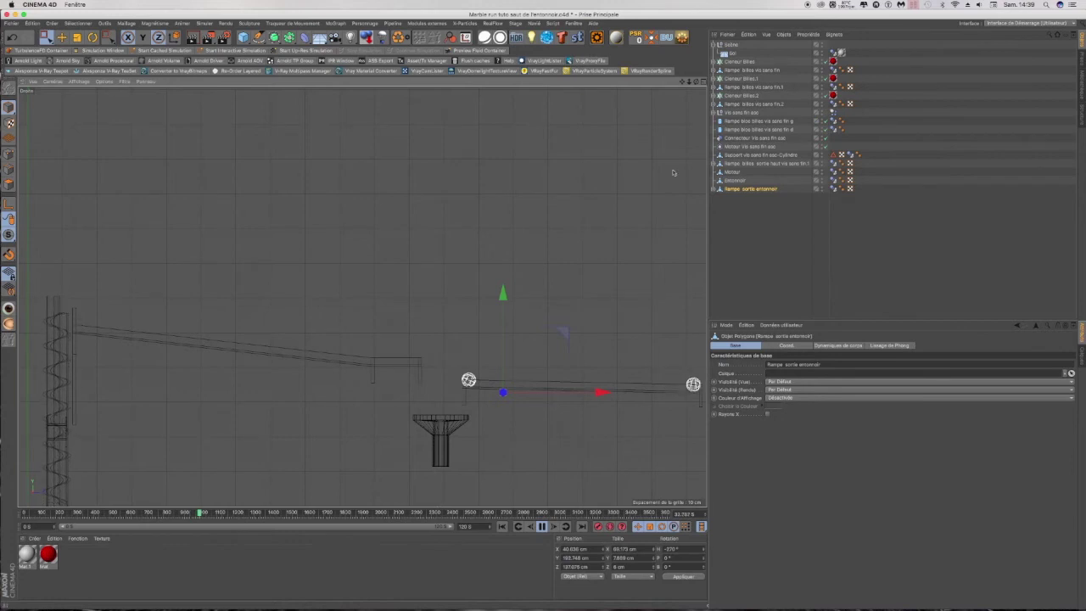
# Step: Show the perspective view full size, stop the simulation and return to the first frame
pyautogui.middleClick(679, 119)
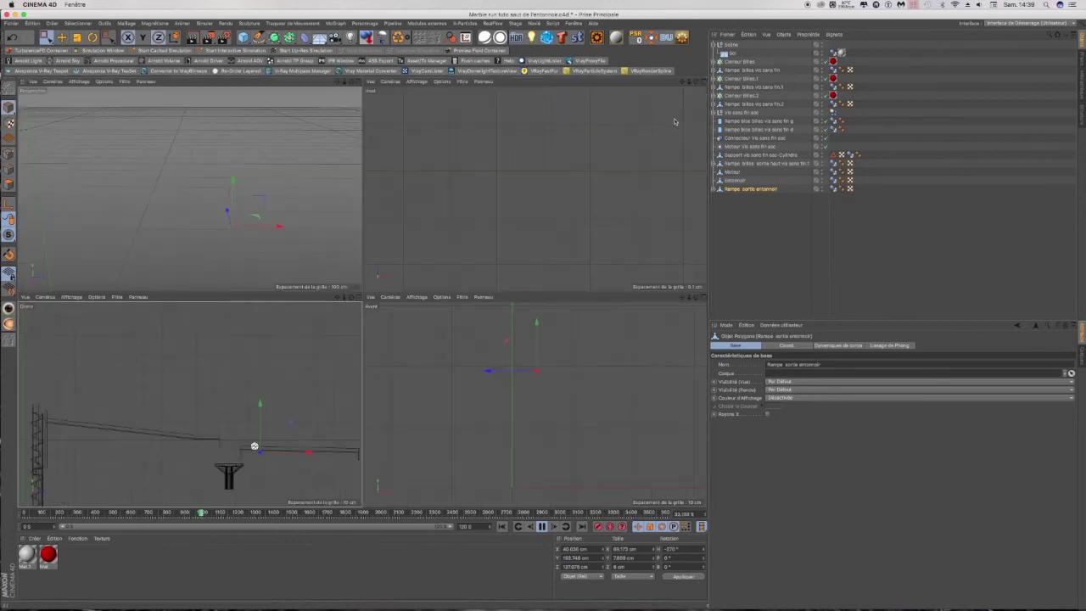
pyautogui.click(359, 84)
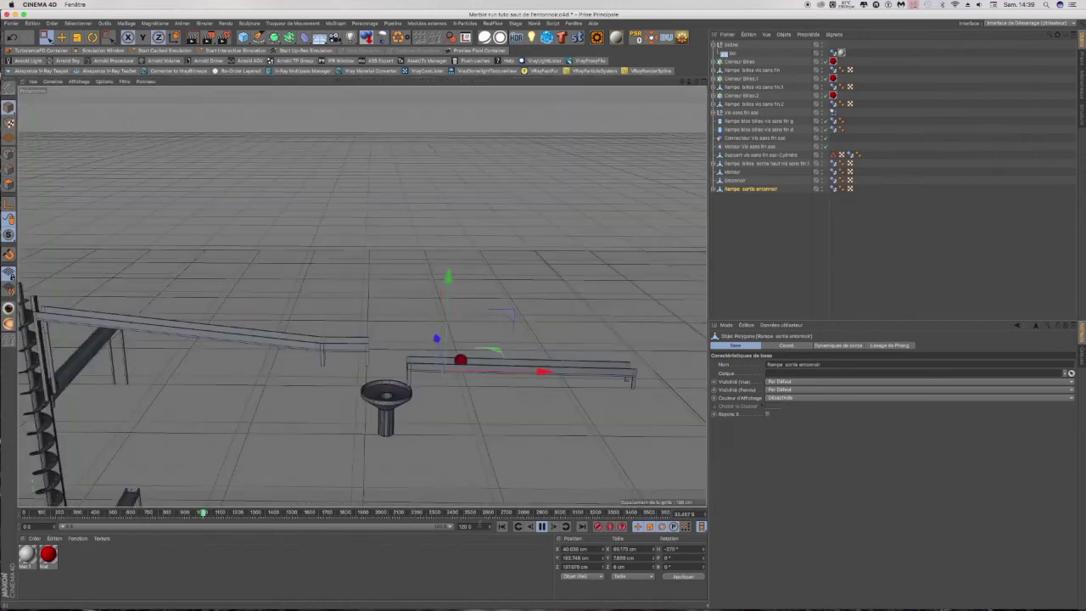
pyautogui.click(543, 527)
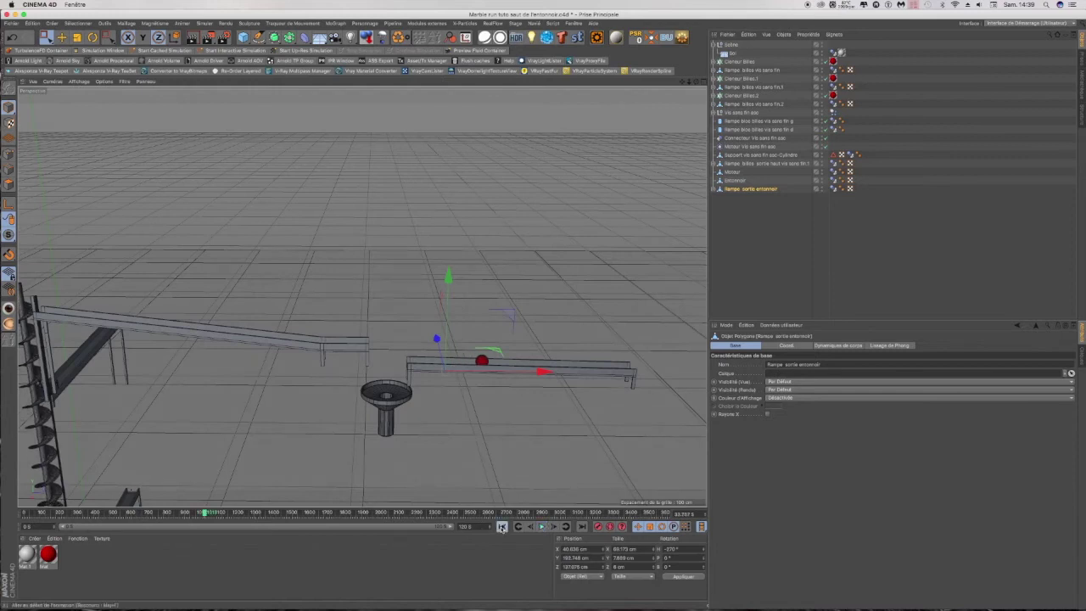
pyautogui.click(502, 527)
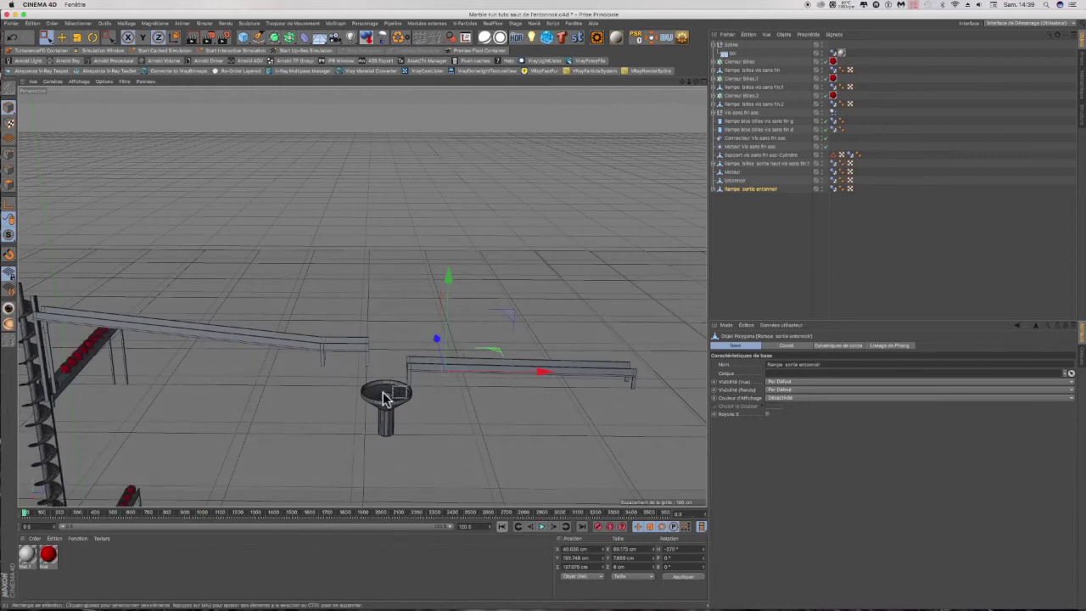
# Step: Select Entonnoir and shift it about 2 cm horizontally towards the upper ramp in model mode
pyautogui.scroll(6, 386, 402)
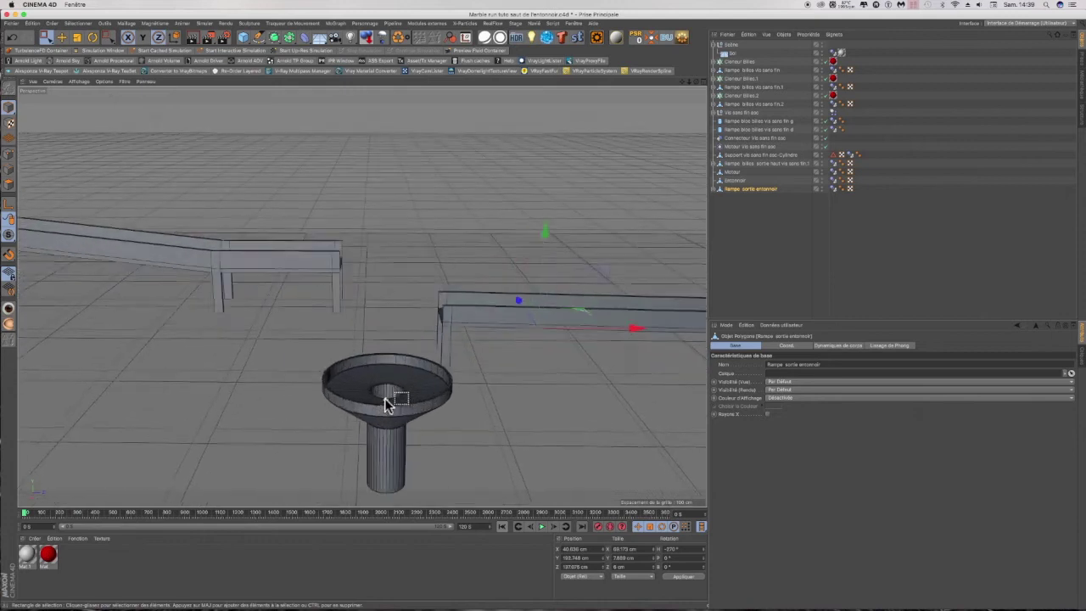
pyautogui.scroll(2, 386, 402)
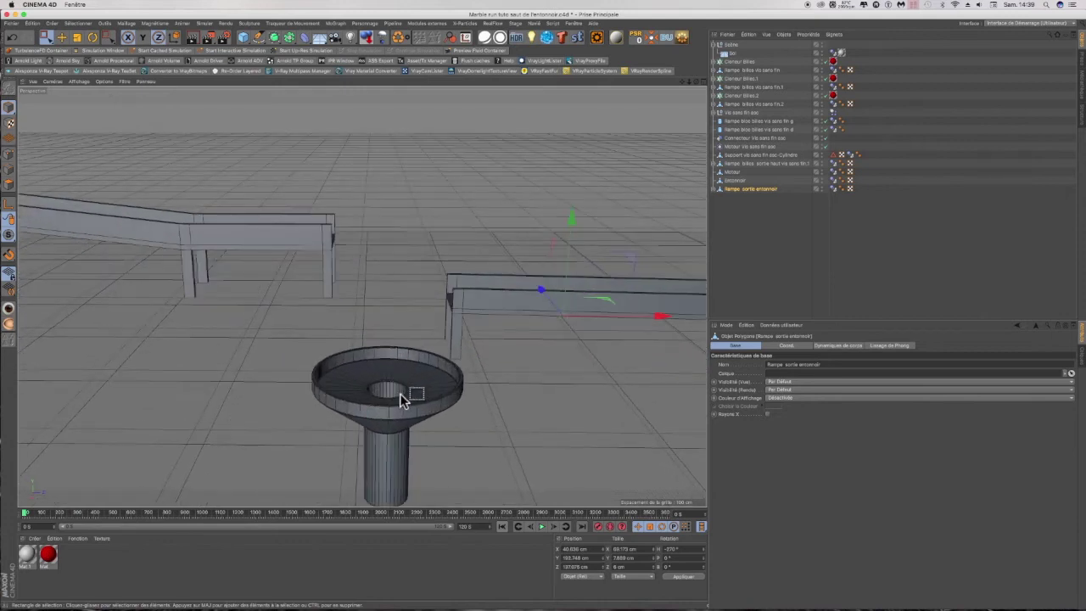
pyautogui.click(734, 181)
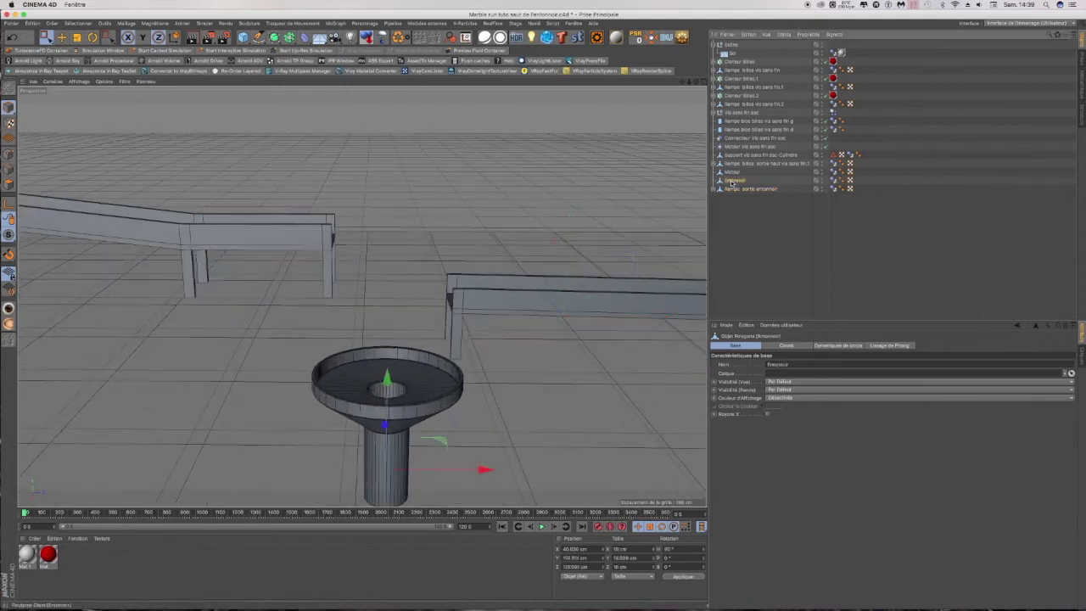
pyautogui.click(9, 170)
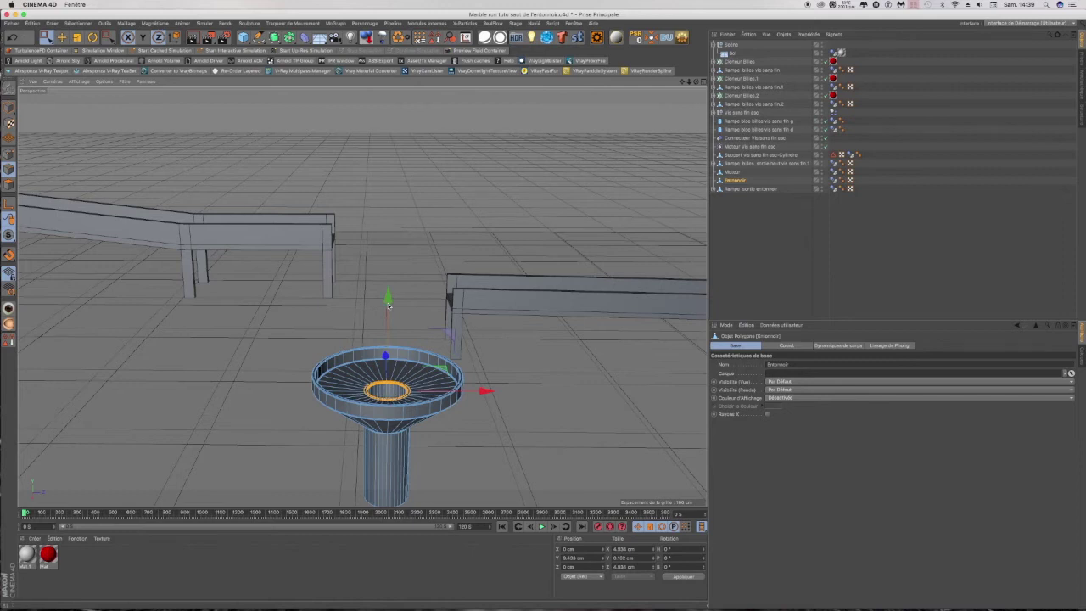
pyautogui.moveTo(697, 83); pyautogui.dragTo(630, 237)
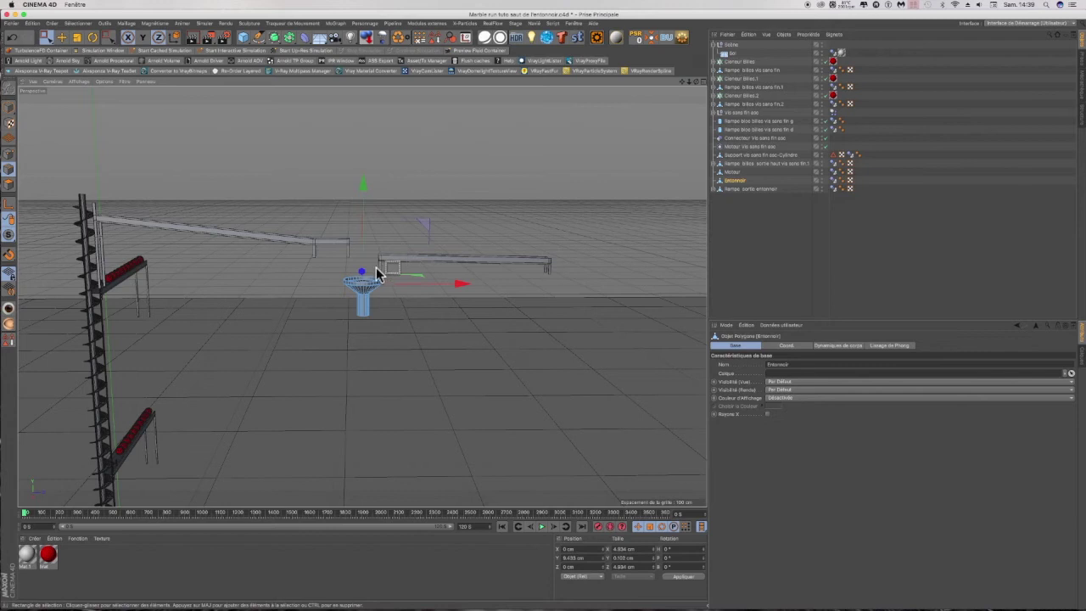
pyautogui.scroll(10, 379, 272)
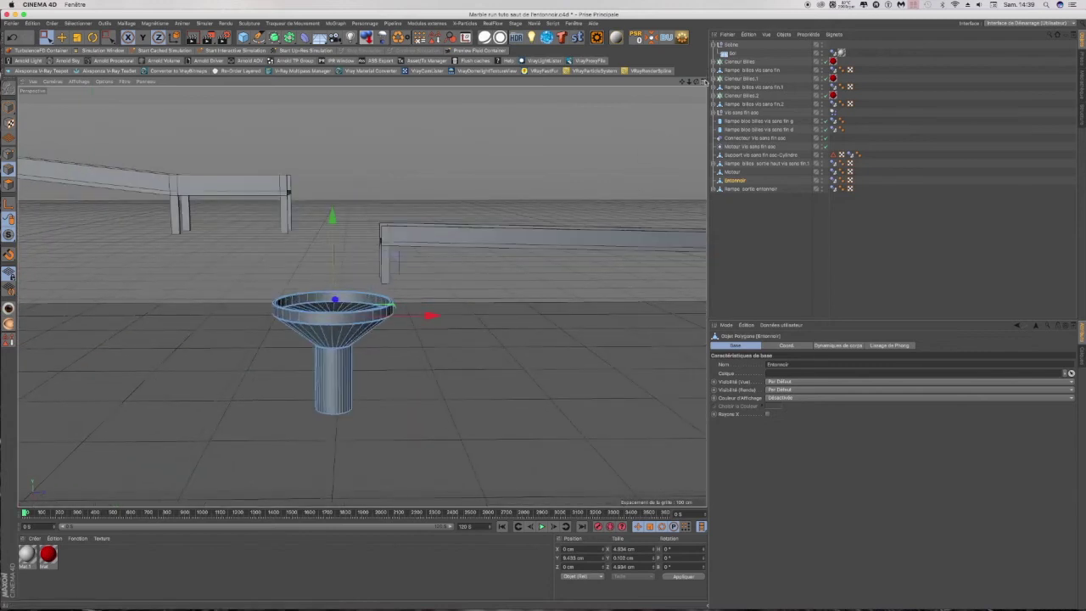
pyautogui.press('F5')
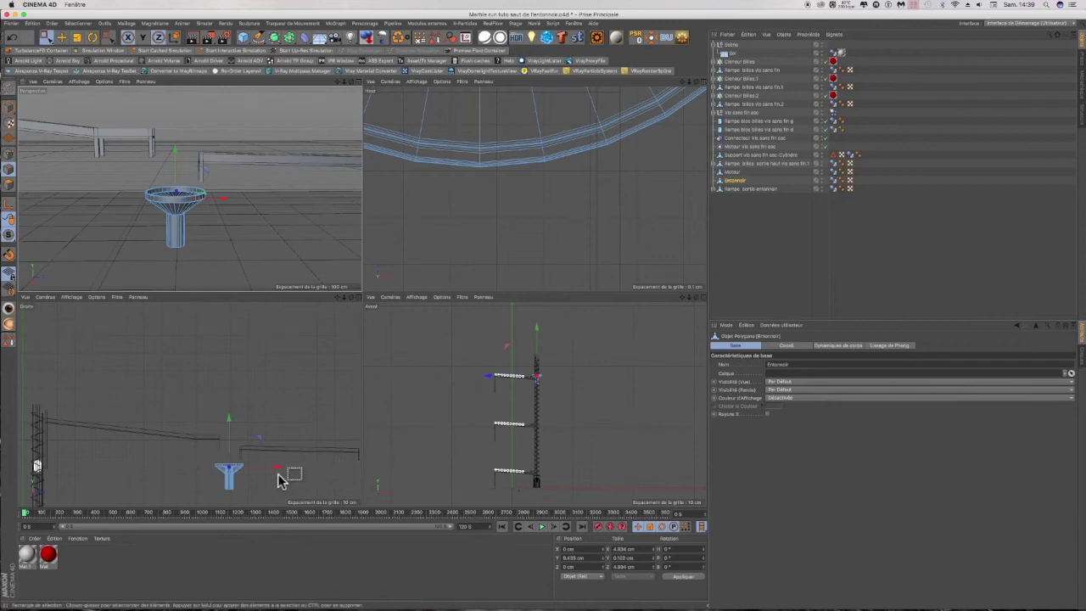
pyautogui.click(13, 108)
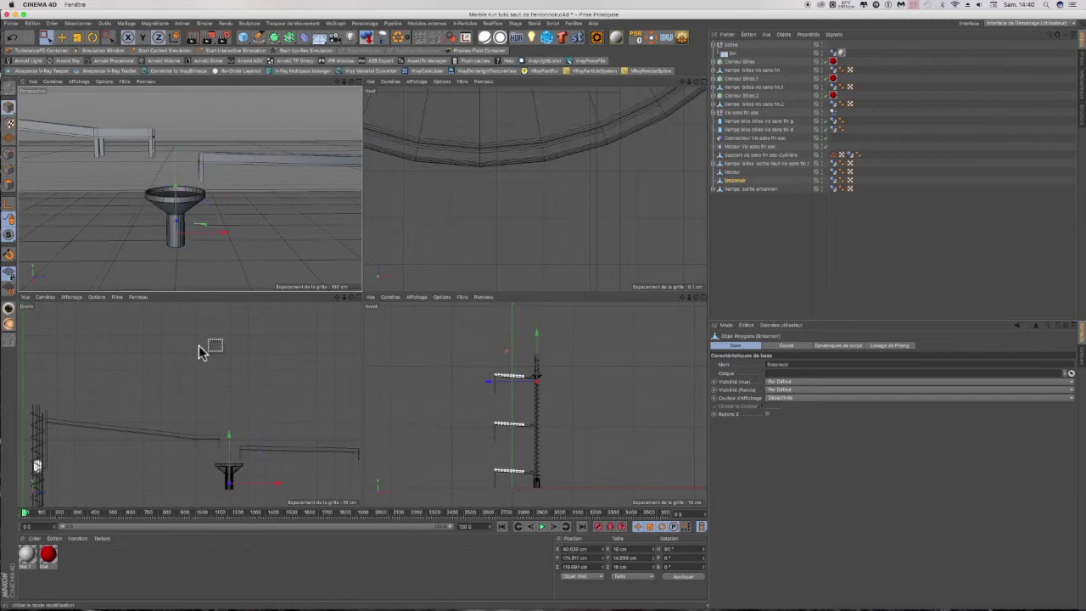
pyautogui.scroll(3, 229, 482)
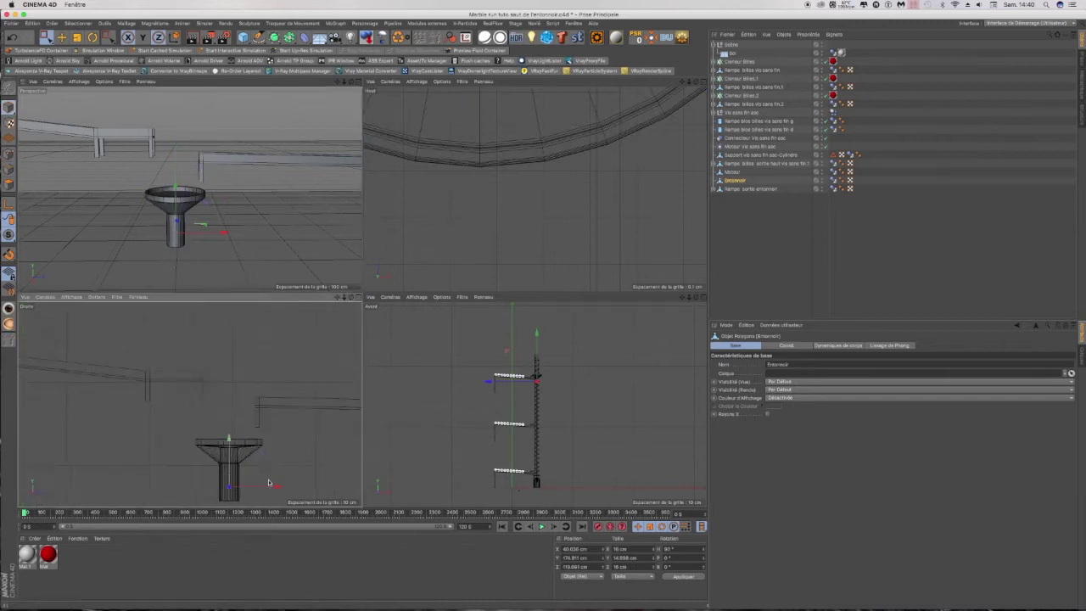
pyautogui.moveTo(277, 488); pyautogui.dragTo(273, 488)
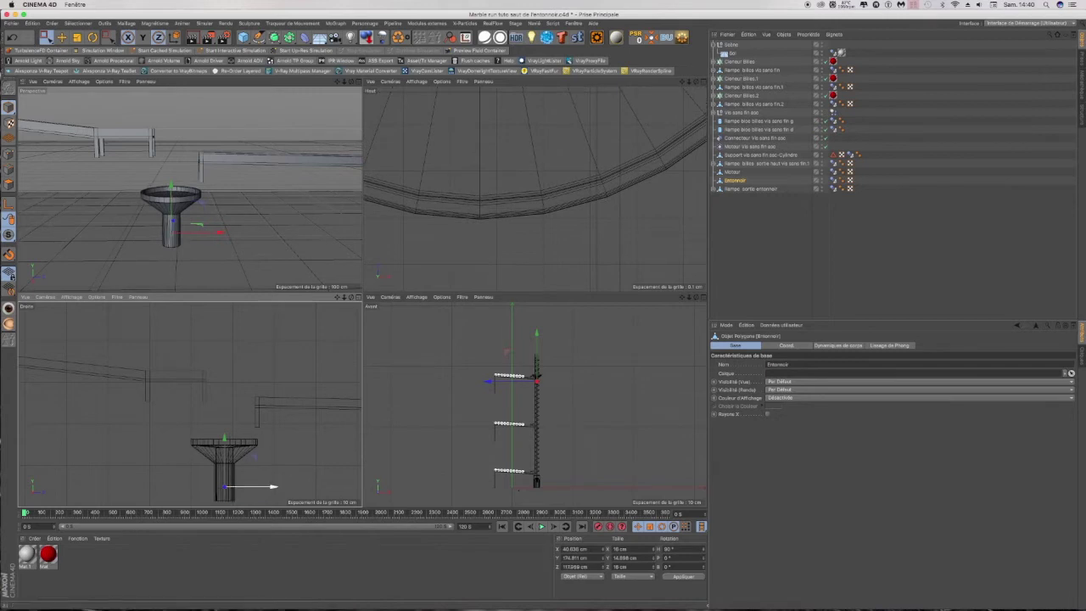
# Step: Show the perspective view full size and examine the funnel's placement relative to the upper ramp and the exit ramp's legs
pyautogui.click(357, 82)
pyautogui.scroll(-5, 515, 344)
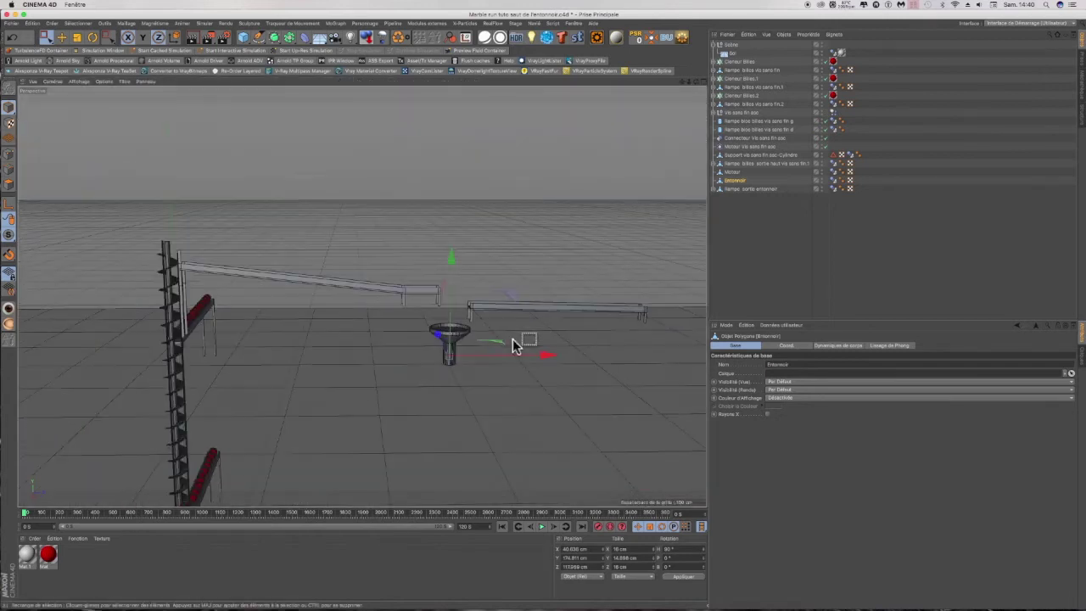
pyautogui.scroll(5, 507, 344)
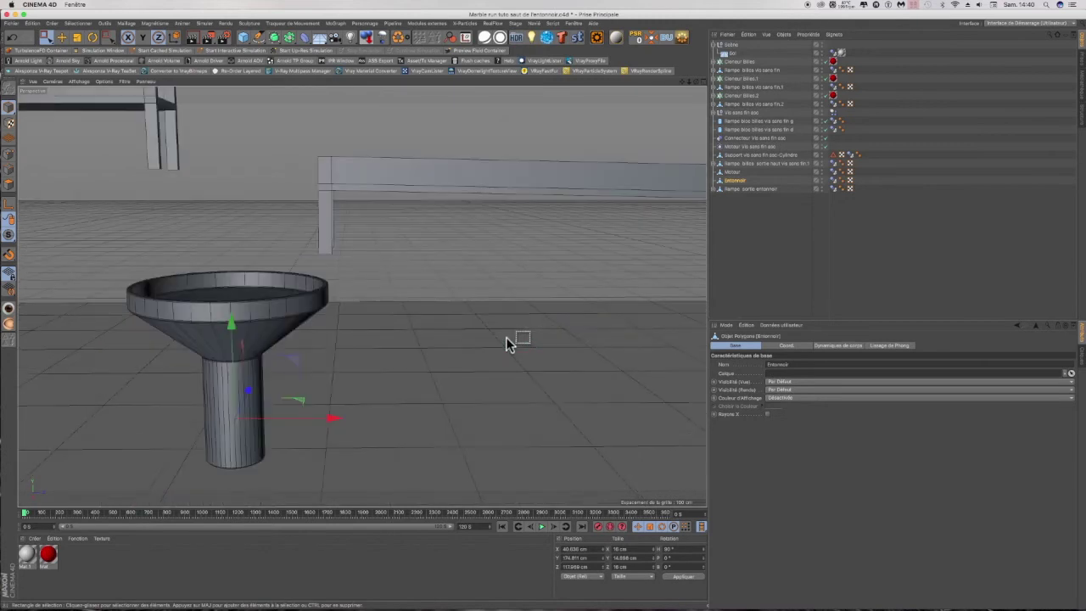
pyautogui.moveTo(696, 81); pyautogui.dragTo(669, 131)
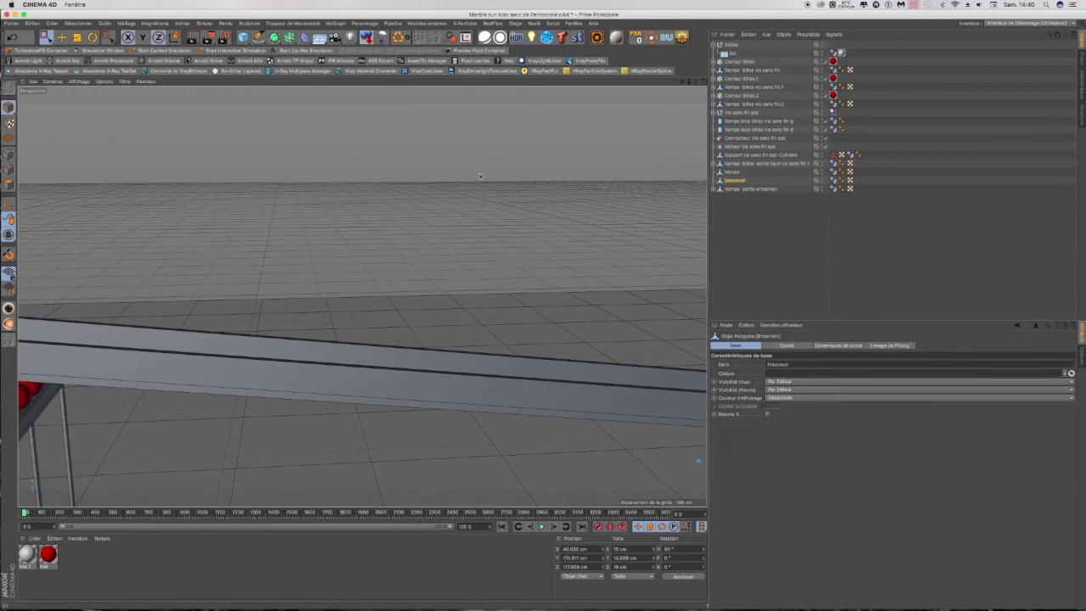
pyautogui.scroll(-10, 448, 188)
pyautogui.scroll(8, 594, 263)
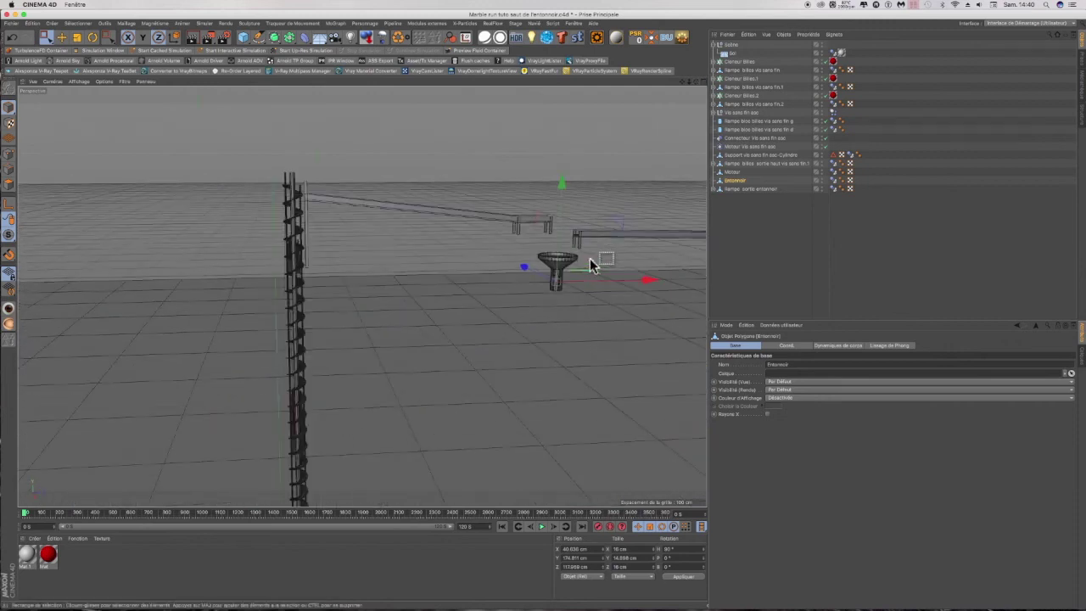
pyautogui.scroll(8, 570, 235)
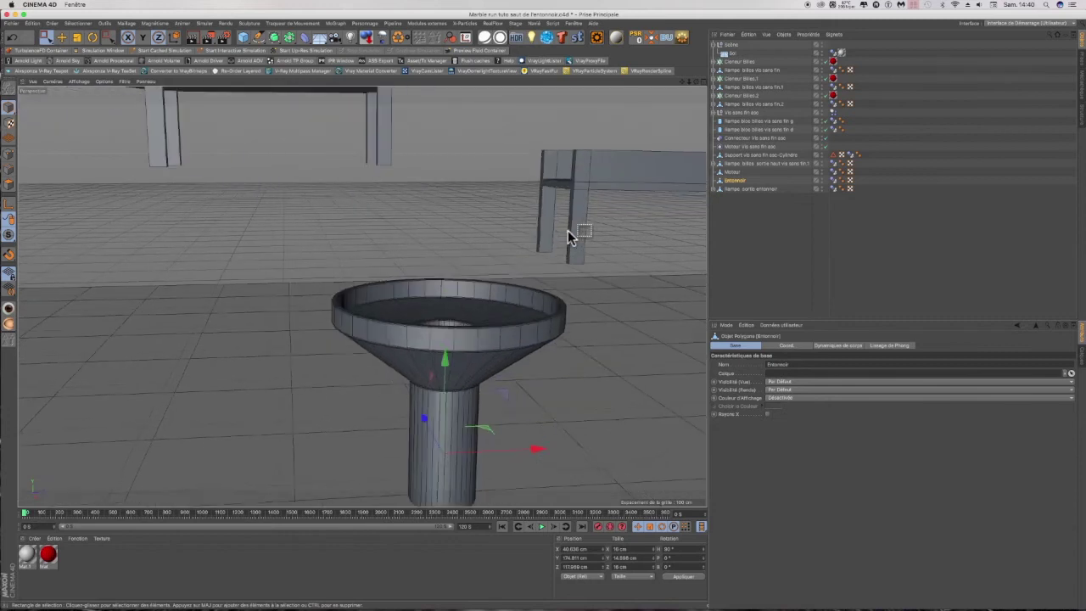
# Step: Select the facing inner polygons of the two funnel-side legs of Rampe sortie entonnoir in polygon mode
pyautogui.click(747, 188)
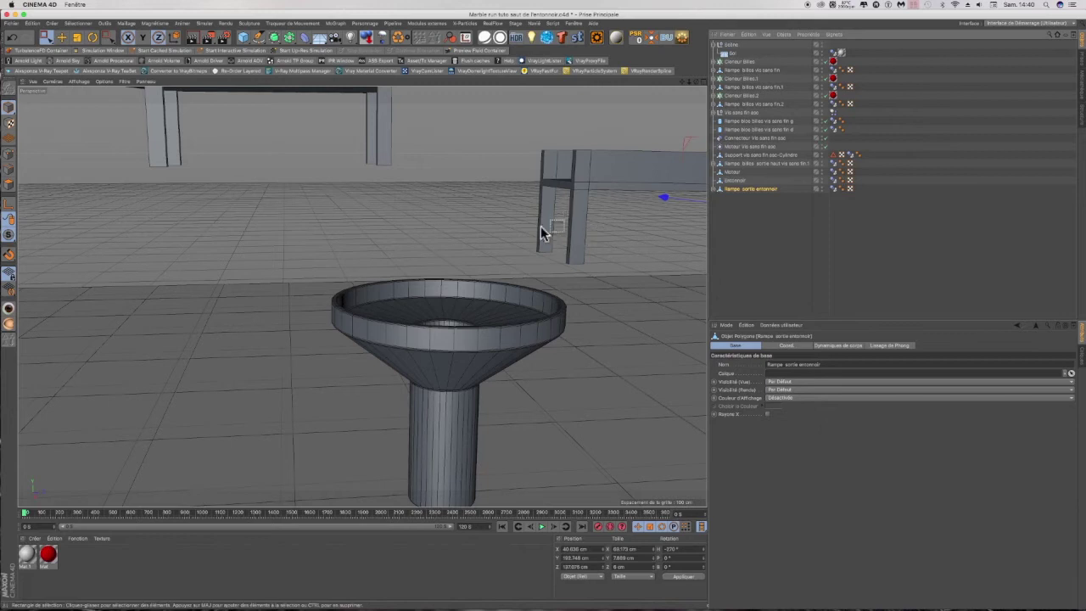
pyautogui.click(8, 185)
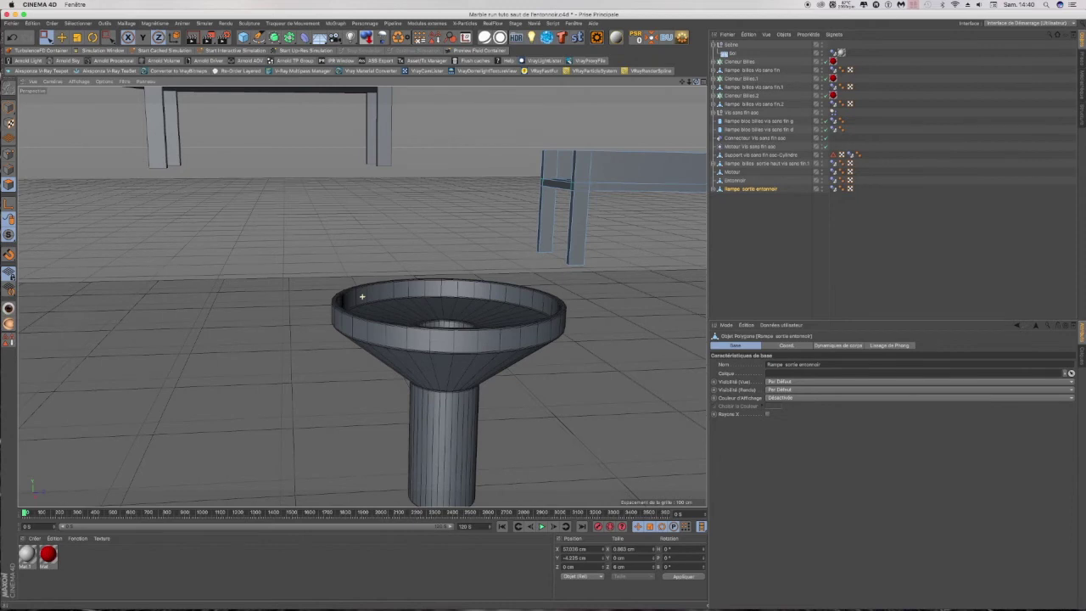
pyautogui.moveTo(696, 82); pyautogui.dragTo(666, 115)
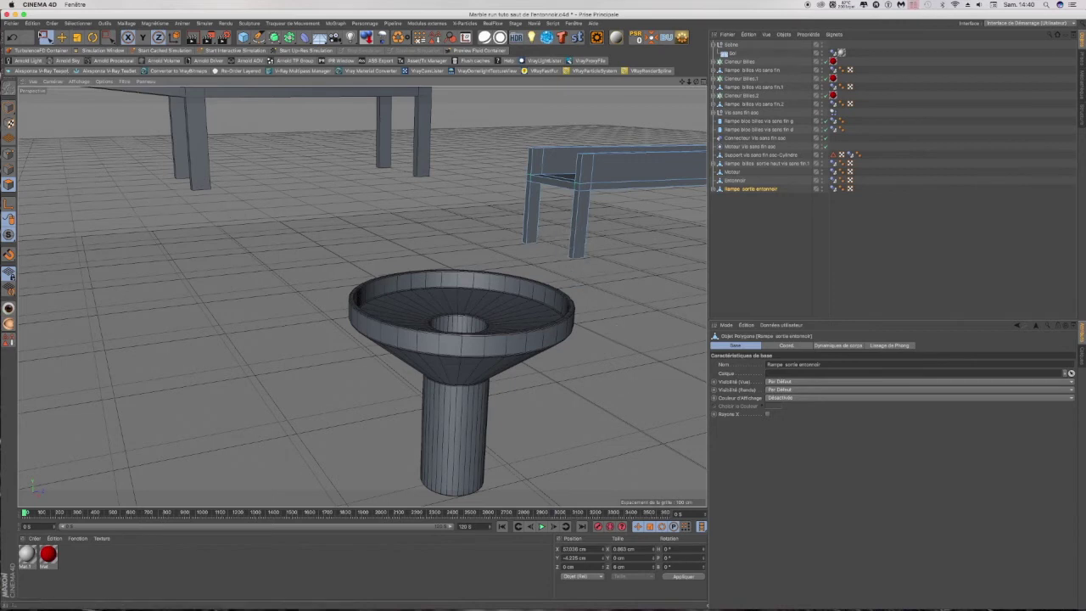
pyautogui.moveTo(46, 39); pyautogui.dragTo(66, 47)
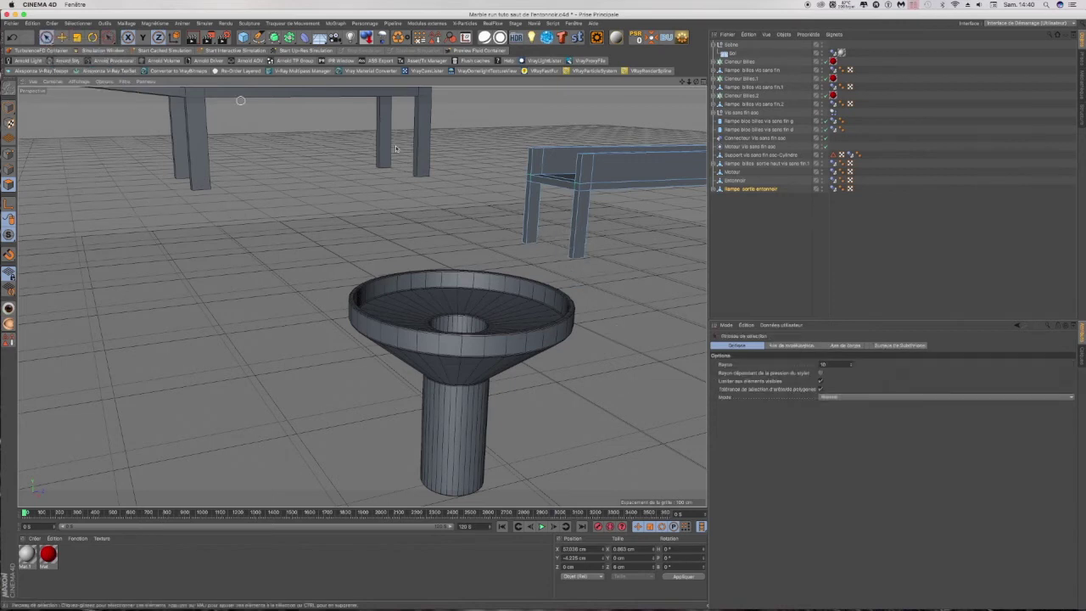
pyautogui.click(531, 224)
pyautogui.scroll(6, 532, 225)
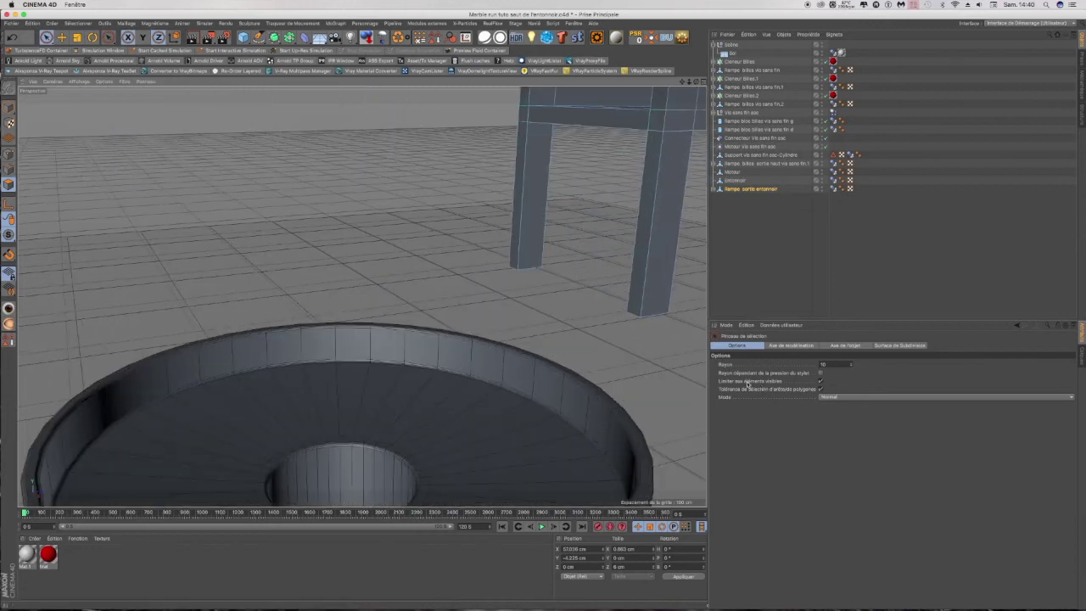
pyautogui.click(534, 176)
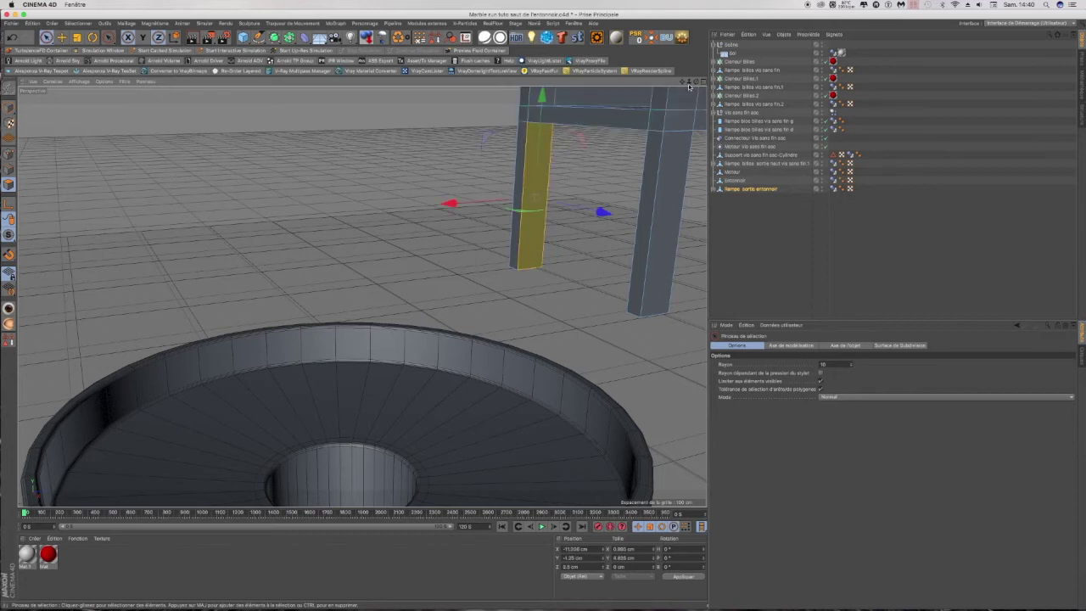
pyautogui.moveTo(697, 83); pyautogui.dragTo(828, 72)
pyautogui.moveTo(688, 83); pyautogui.dragTo(645, 82)
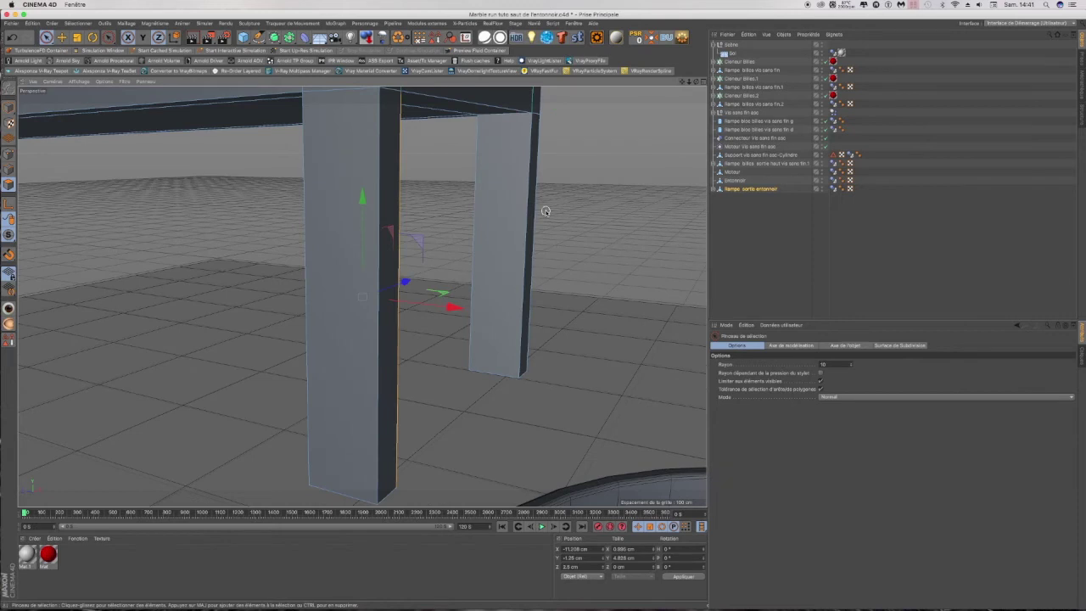
pyautogui.click(507, 222)
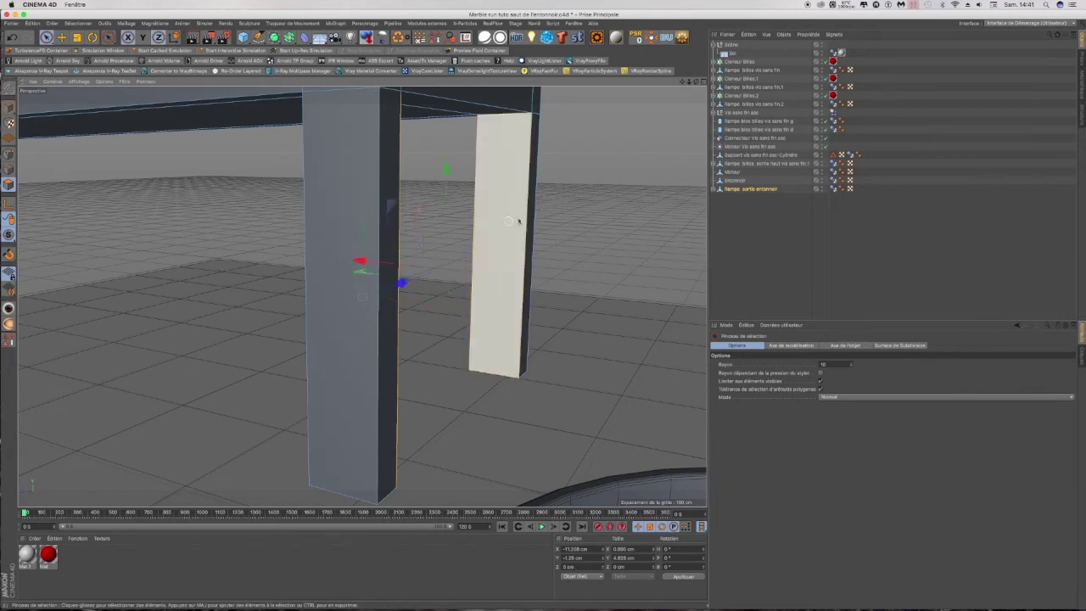
# Step: Bridge the two selected leg polygons to close the gap between the legs at the funnel end of the exit ramp
pyautogui.moveTo(697, 83); pyautogui.dragTo(630, 90)
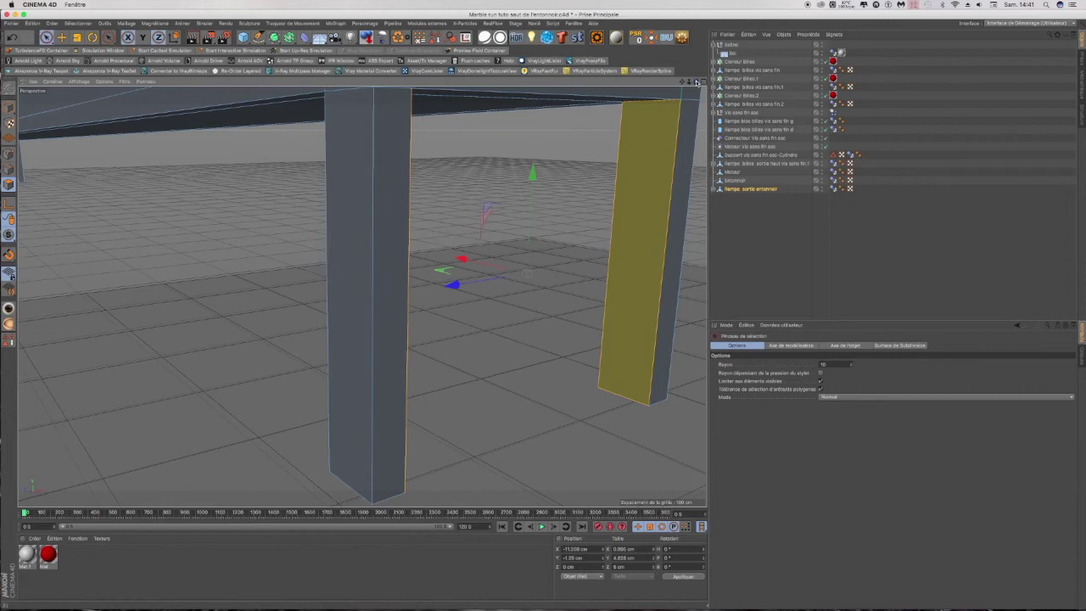
pyautogui.press('m')
pyautogui.press('b')
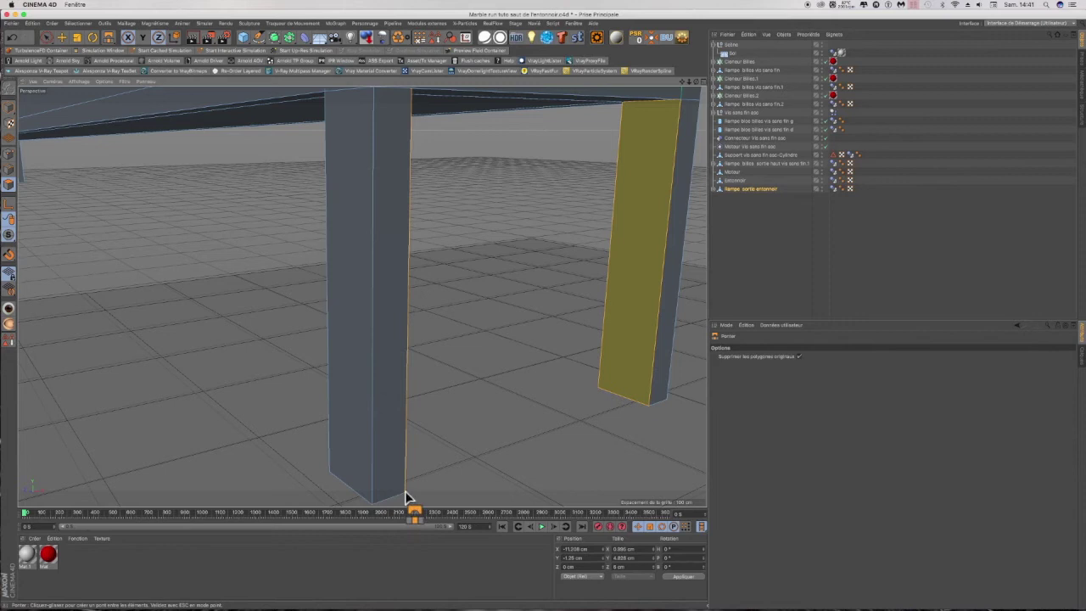
pyautogui.moveTo(406, 497); pyautogui.dragTo(504, 463)
pyautogui.moveTo(631, 416); pyautogui.dragTo(650, 406)
pyautogui.scroll(-10, 311, 381)
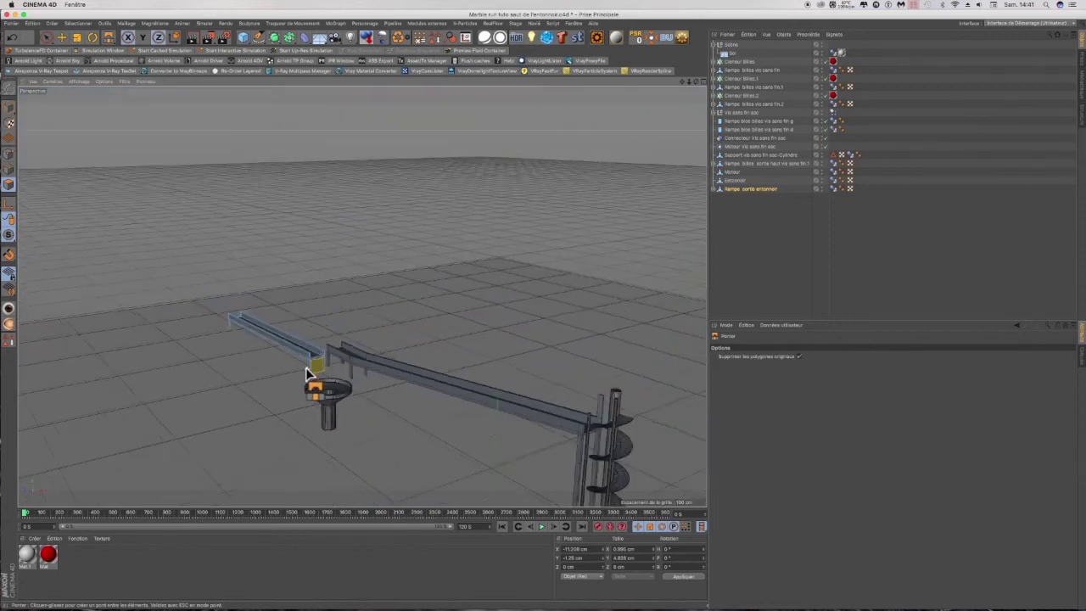
pyautogui.scroll(10, 309, 373)
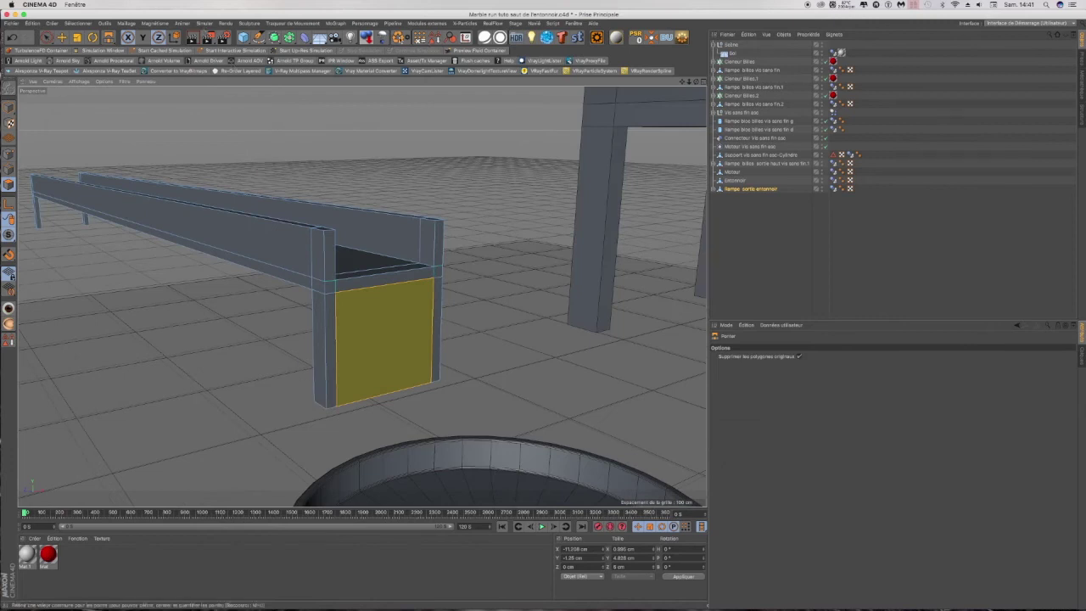
# Step: Clear the point selection on Rampe sortie entonnoir in point mode and check its closed end above the funnel
pyautogui.click(9, 154)
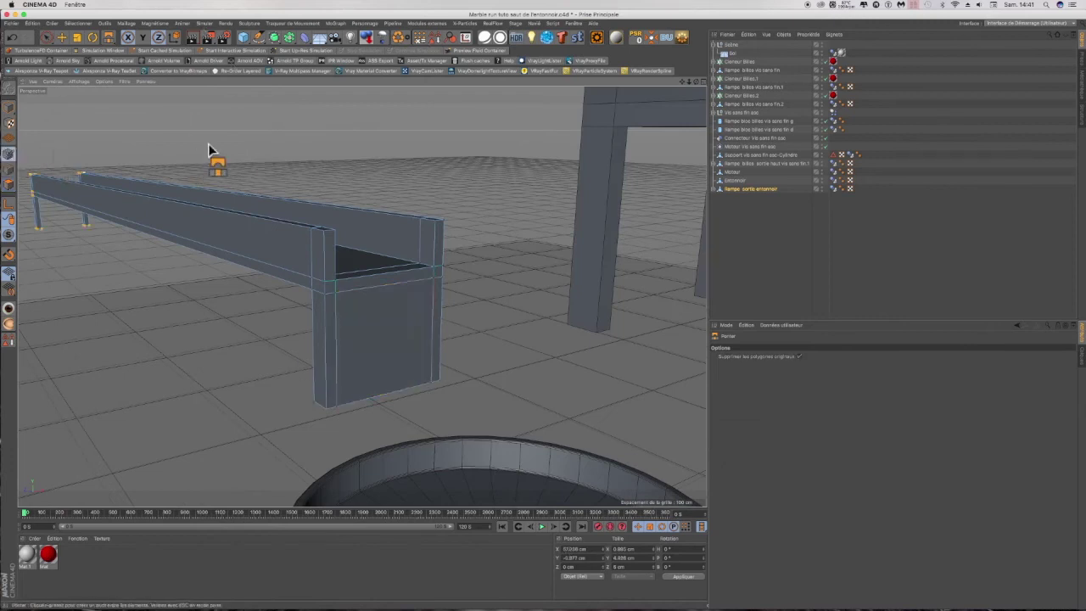
pyautogui.click(48, 38)
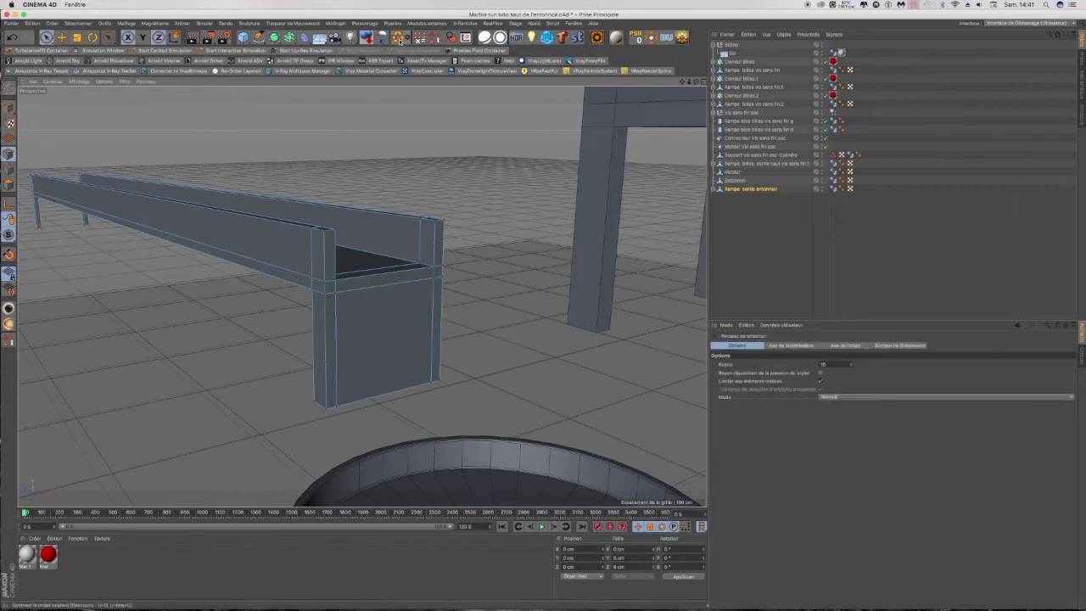
pyautogui.scroll(-15, 253, 301)
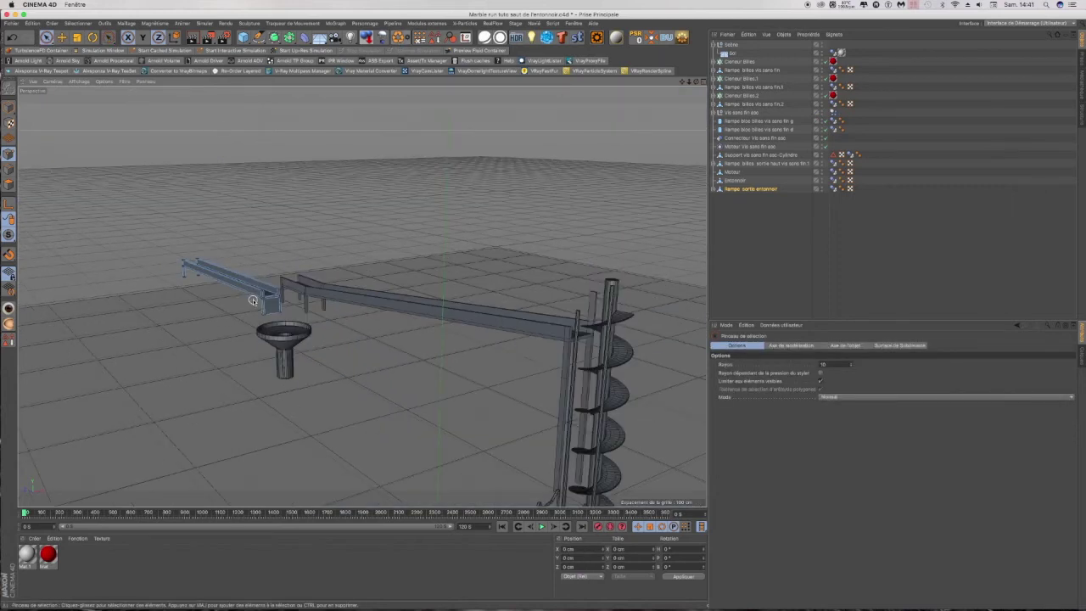
pyautogui.scroll(6, 253, 301)
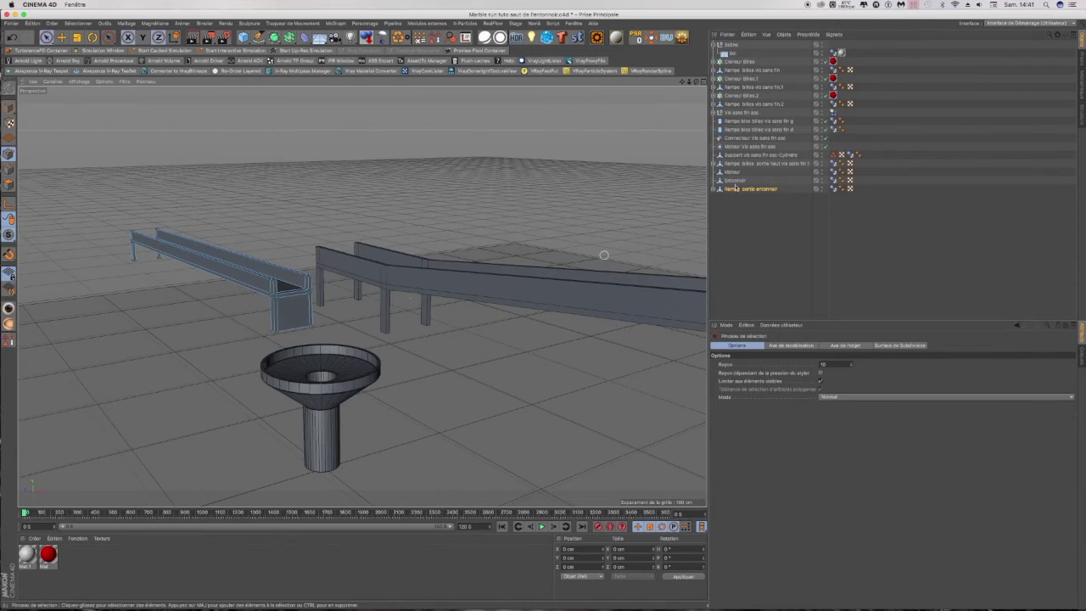
pyautogui.scroll(-2, 480, 269)
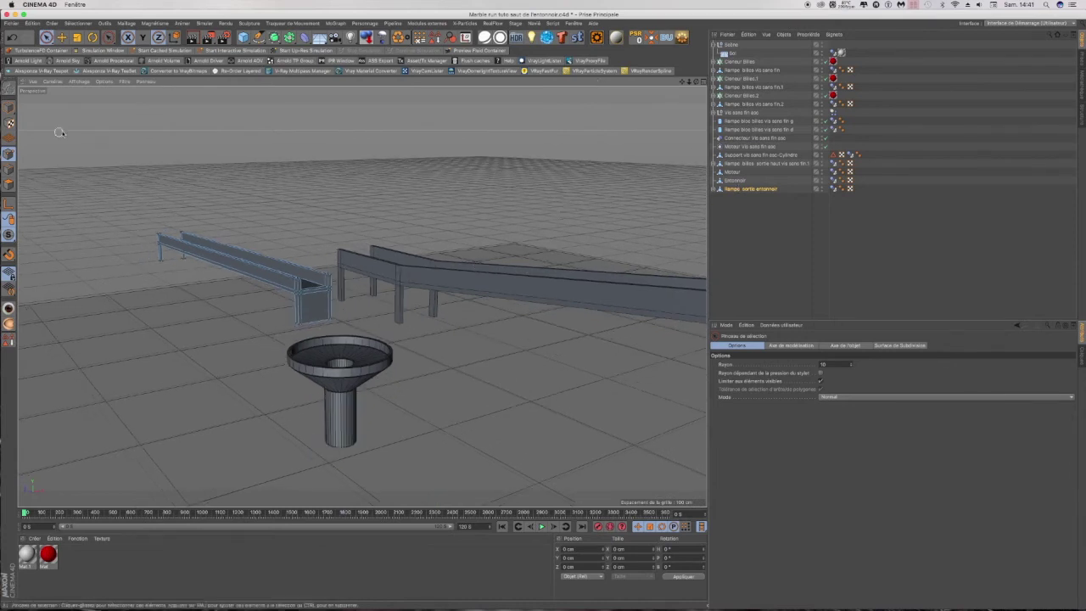
pyautogui.moveTo(697, 82); pyautogui.dragTo(627, 69)
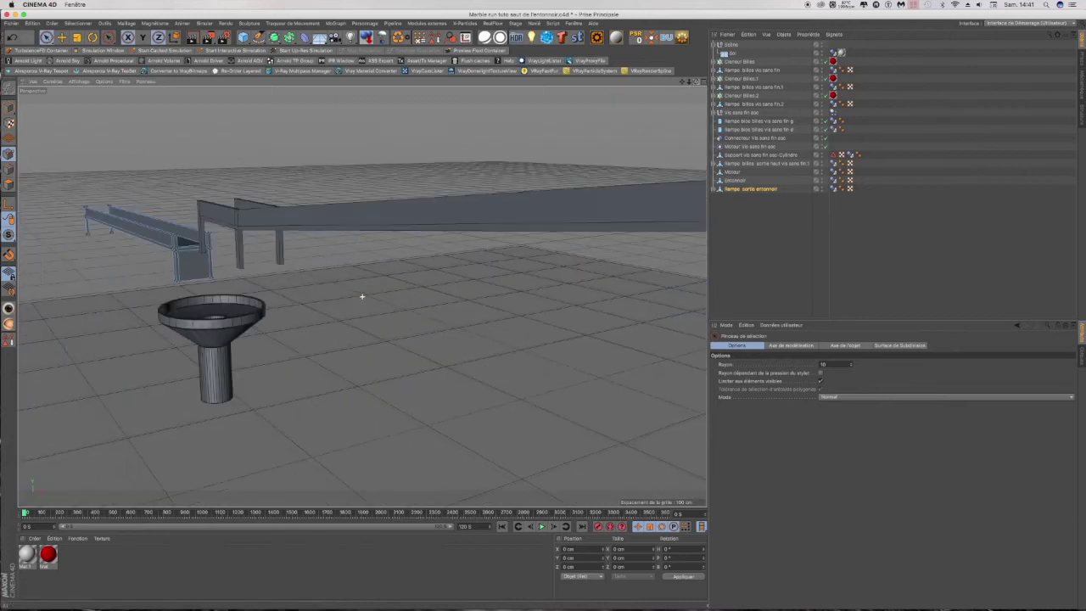
# Step: Select Rampe sortie entonnoir, reveal its child objects in the object hierarchy, and set it to polygon mode
pyautogui.click(9, 106)
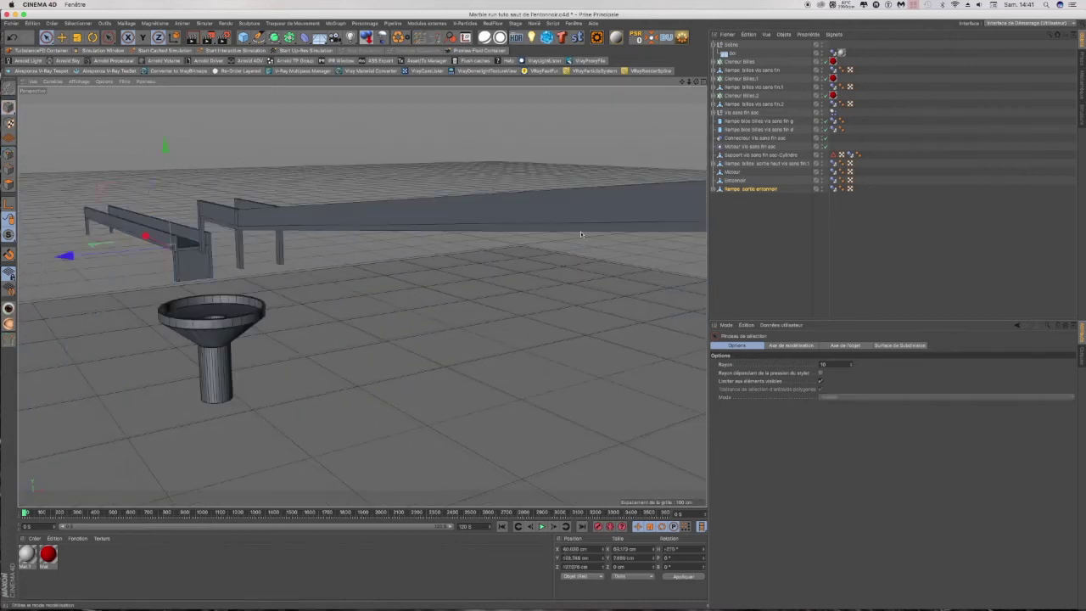
pyautogui.click(718, 188)
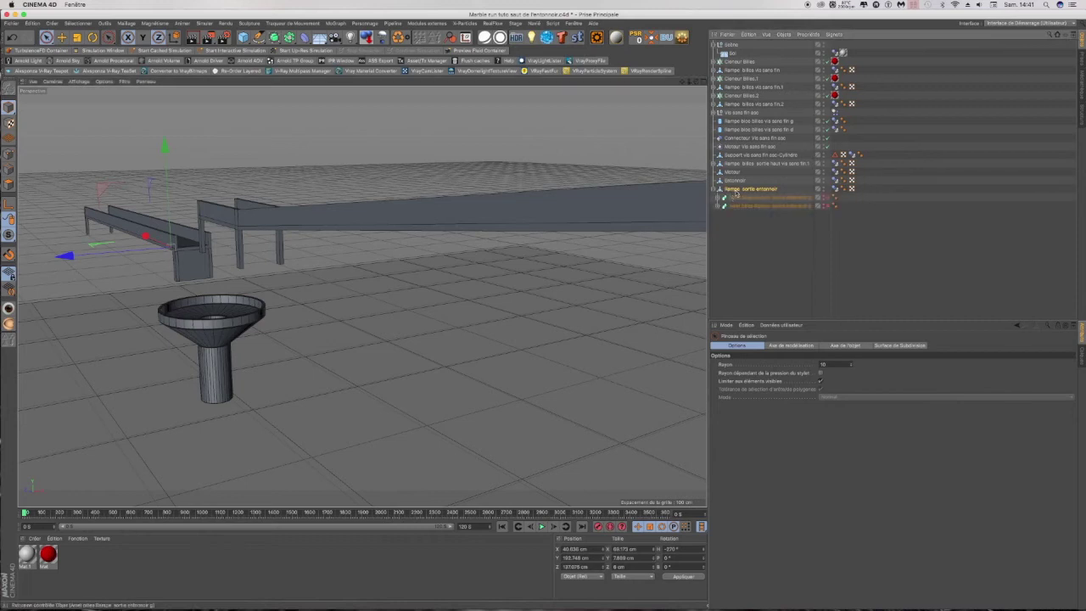
pyautogui.click(736, 190)
pyautogui.moveTo(698, 82); pyautogui.dragTo(733, 71)
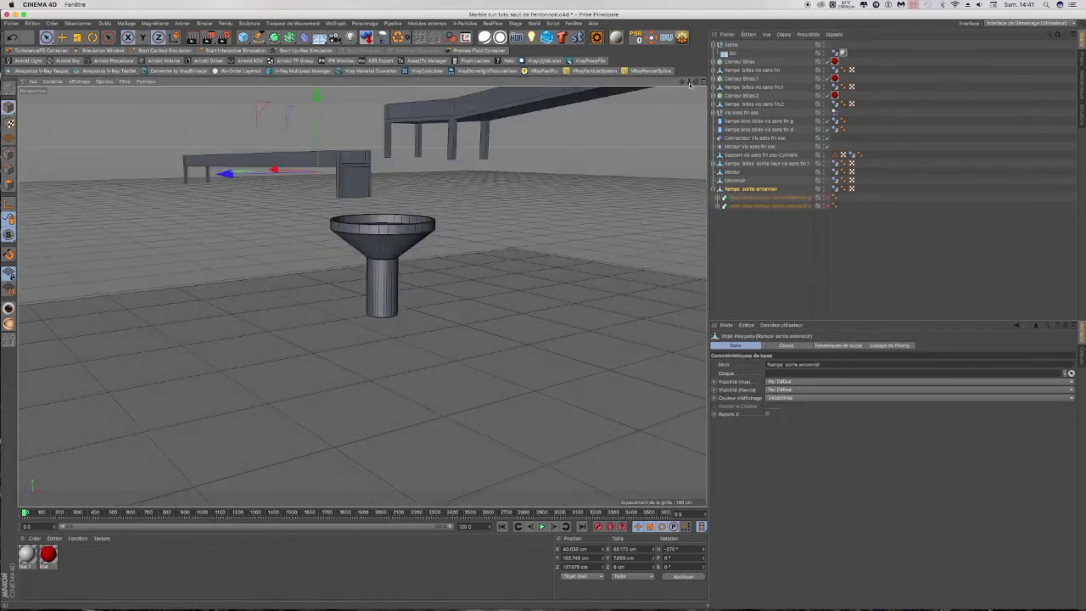
pyautogui.moveTo(681, 82); pyautogui.dragTo(641, 238)
pyautogui.moveTo(689, 83)
pyautogui.mouseDown()
pyautogui.moveTo(780, 80)
pyautogui.moveTo(684, 80)
pyautogui.mouseUp()
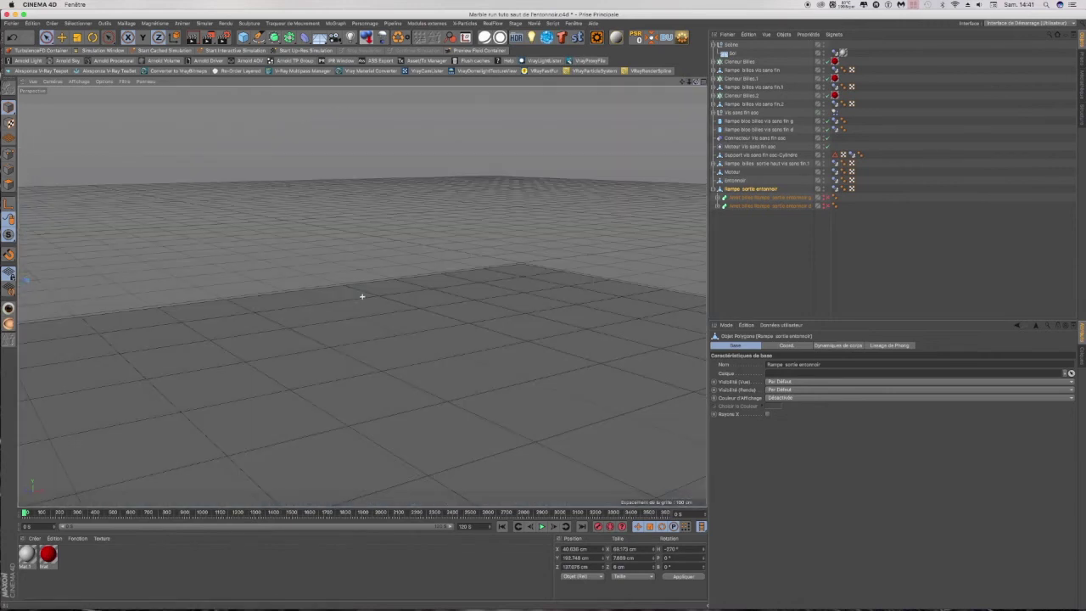
pyautogui.scroll(-5, 455, 276)
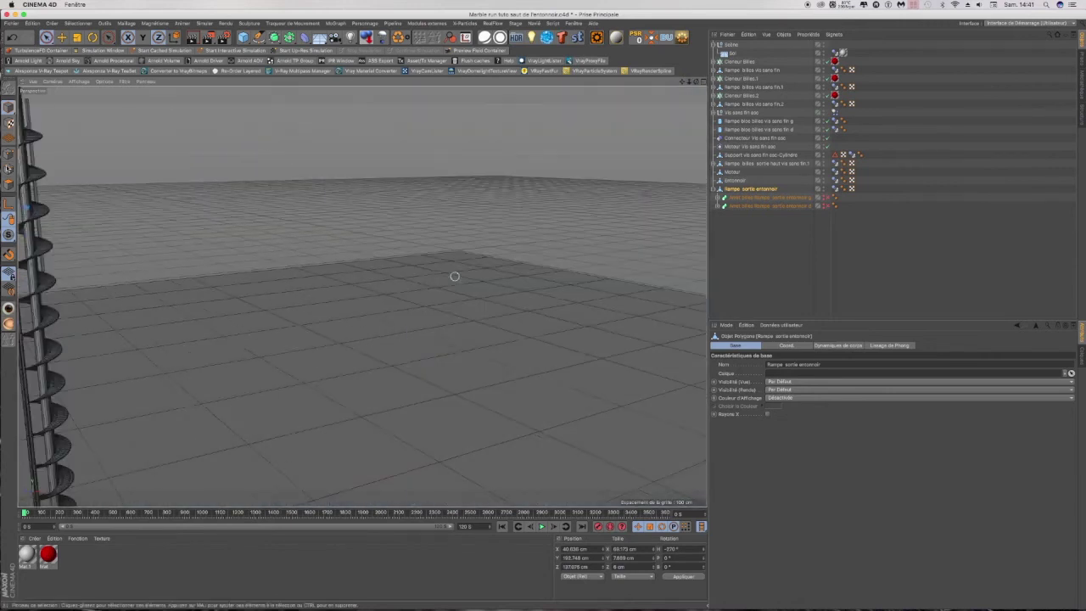
pyautogui.click(8, 183)
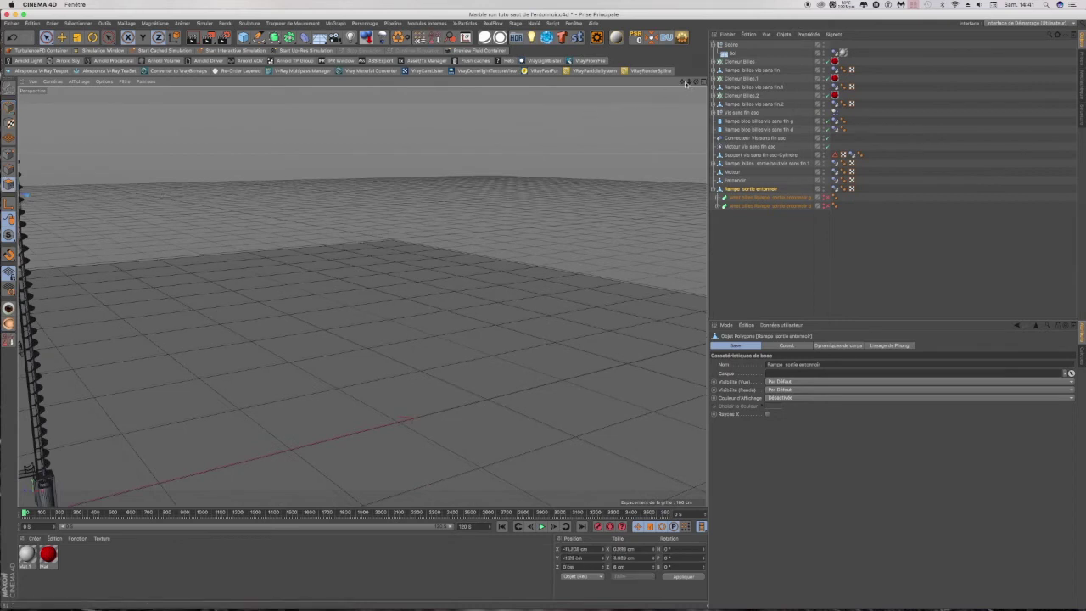
# Step: Examine the bridged face between the exit ramp's legs and its position relative to the funnel from both sides
pyautogui.moveTo(682, 82); pyautogui.dragTo(1082, 148)
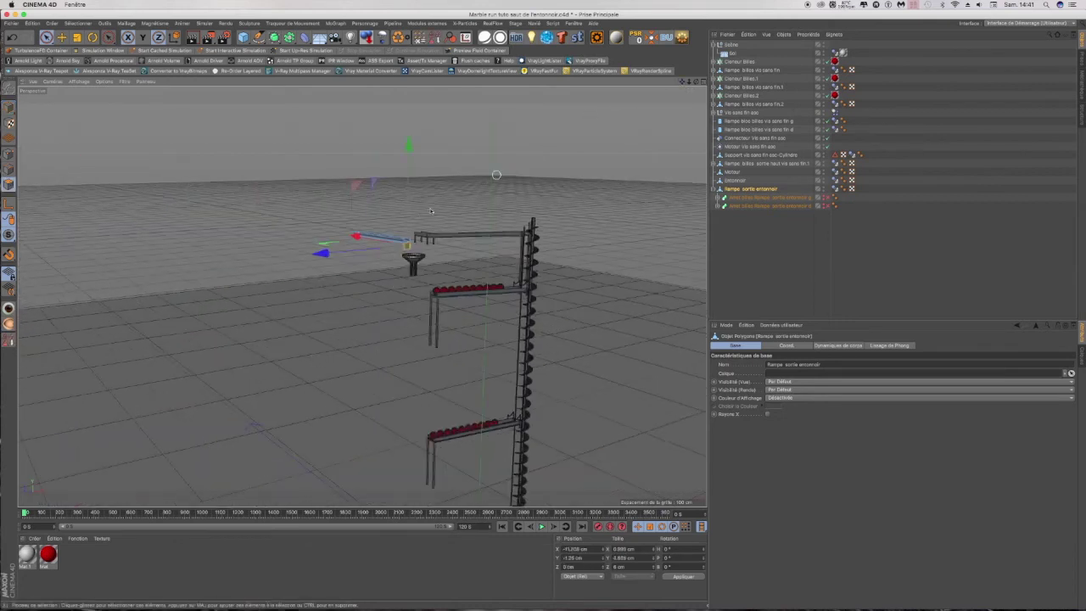
pyautogui.scroll(8, 407, 246)
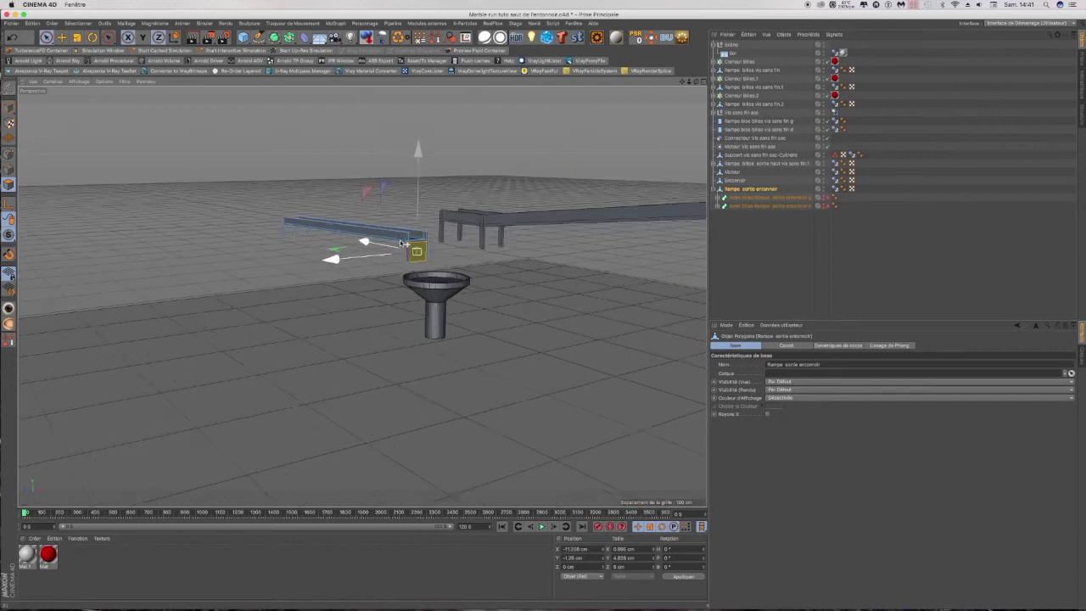
pyautogui.scroll(4, 403, 244)
pyautogui.scroll(2, 402, 241)
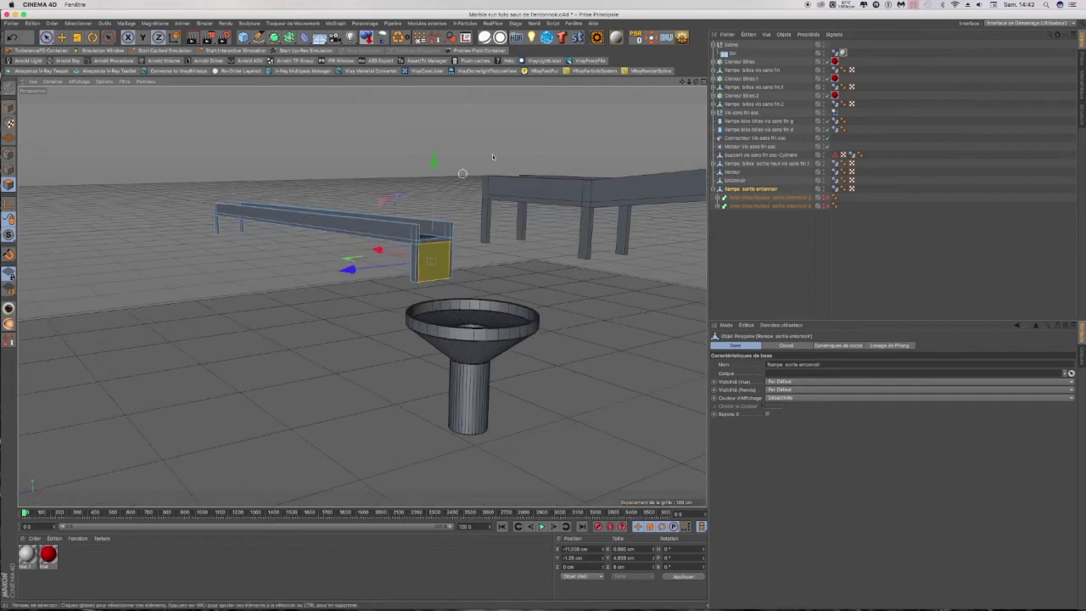
pyautogui.moveTo(697, 83); pyautogui.dragTo(363, 296)
pyautogui.scroll(5, 371, 398)
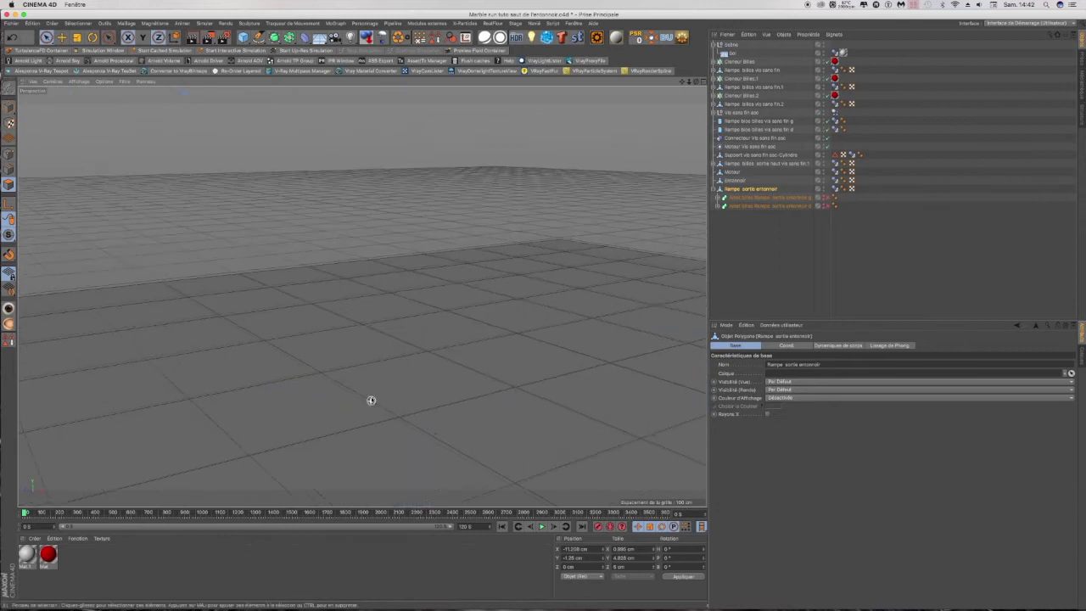
pyautogui.scroll(-3, 370, 398)
pyautogui.scroll(-3, 371, 397)
pyautogui.scroll(5, 372, 396)
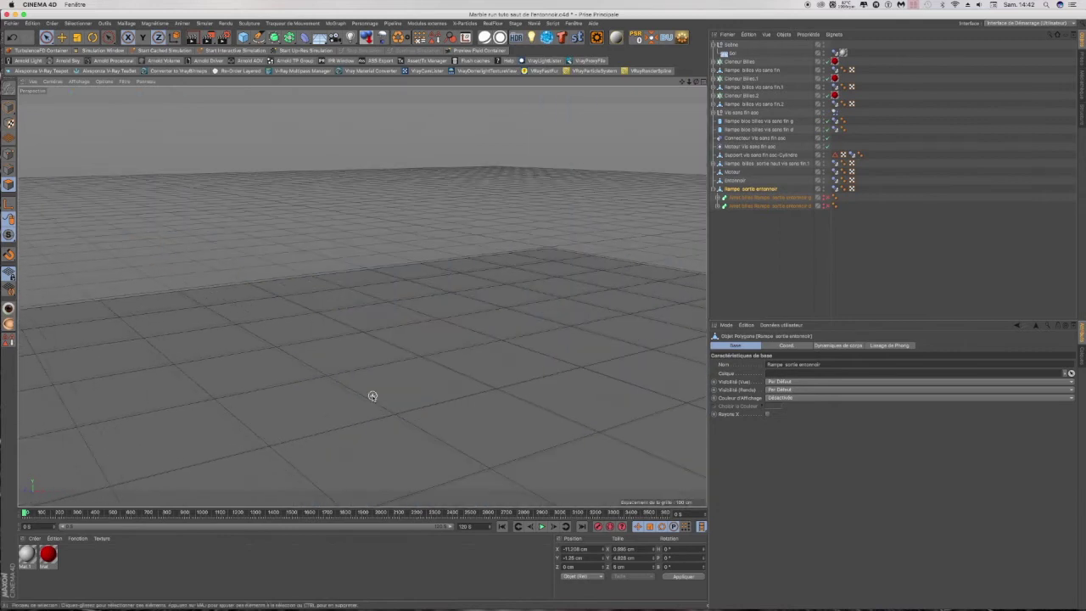
pyautogui.scroll(-3, 372, 397)
pyautogui.moveTo(697, 83); pyautogui.dragTo(362, 297)
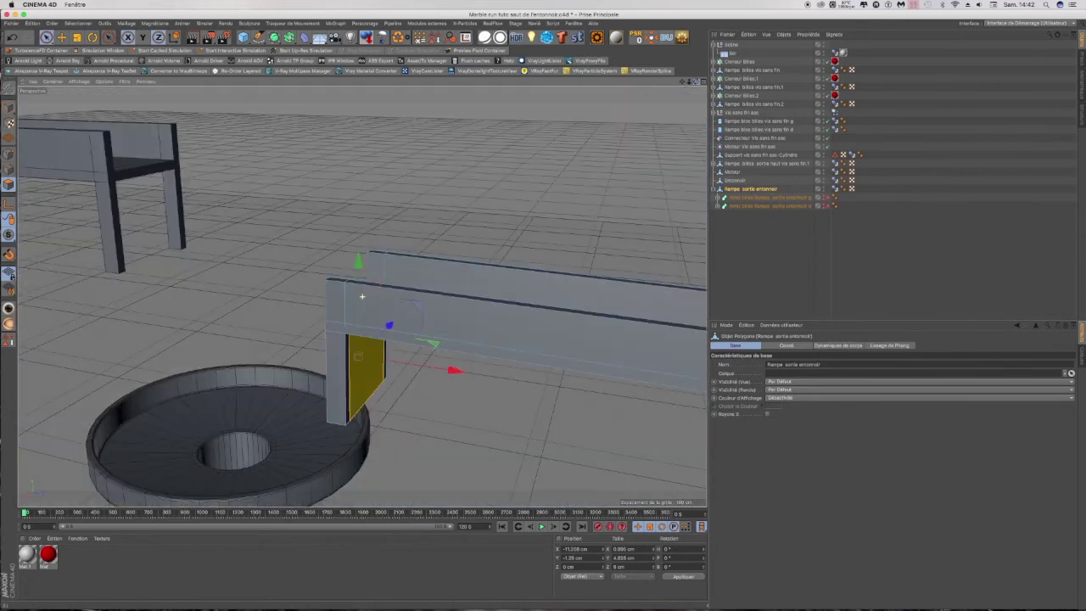
pyautogui.scroll(-10, 541, 230)
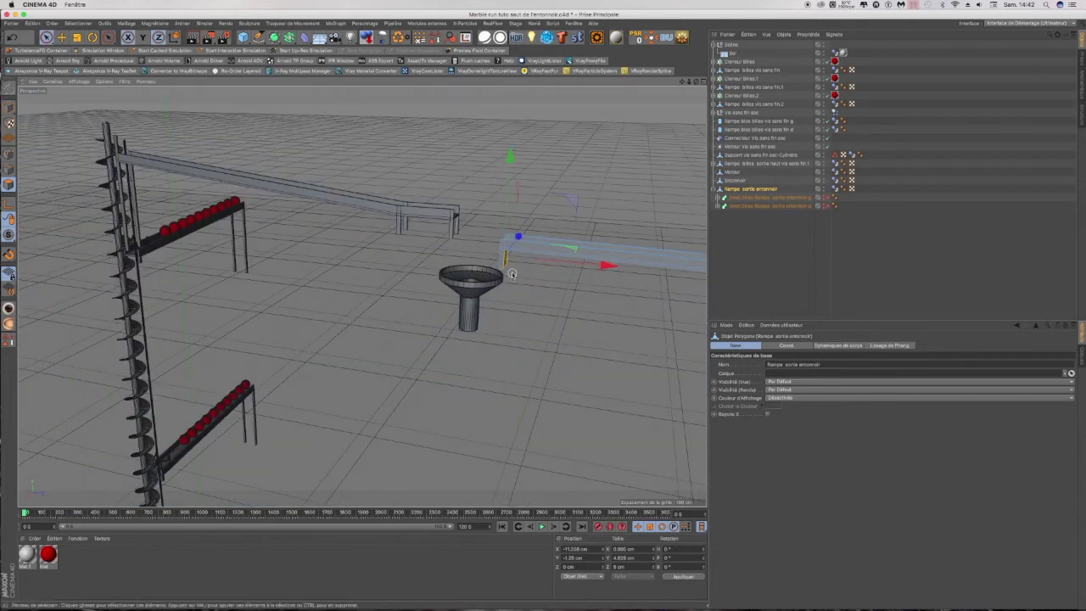
pyautogui.scroll(8, 510, 275)
pyautogui.scroll(-6, 511, 276)
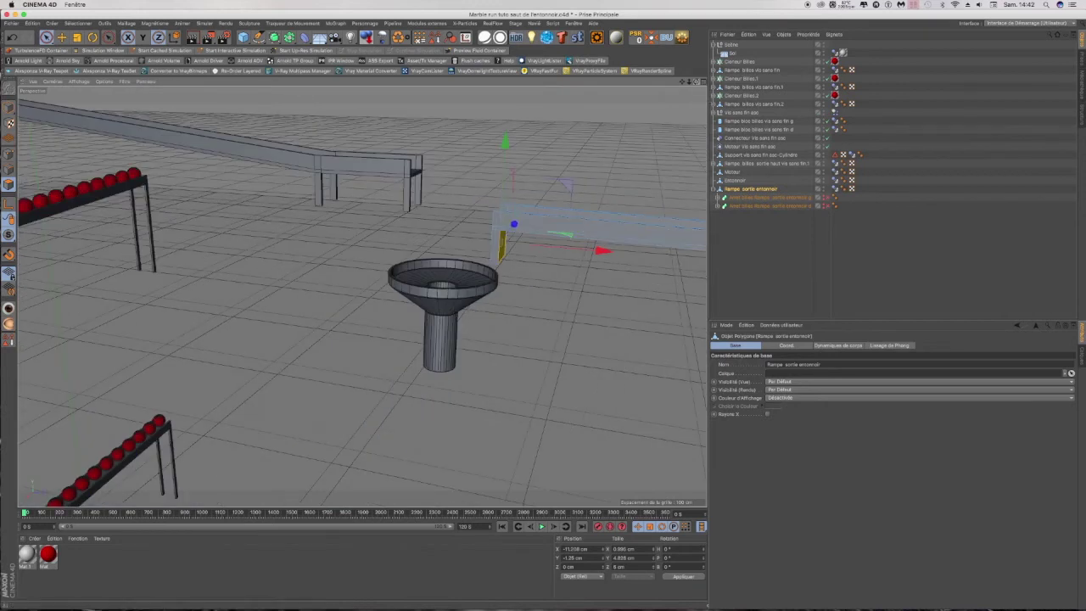
pyautogui.moveTo(697, 81)
pyautogui.mouseDown()
pyautogui.moveTo(595, 83)
pyautogui.moveTo(708, 83)
pyautogui.mouseUp()
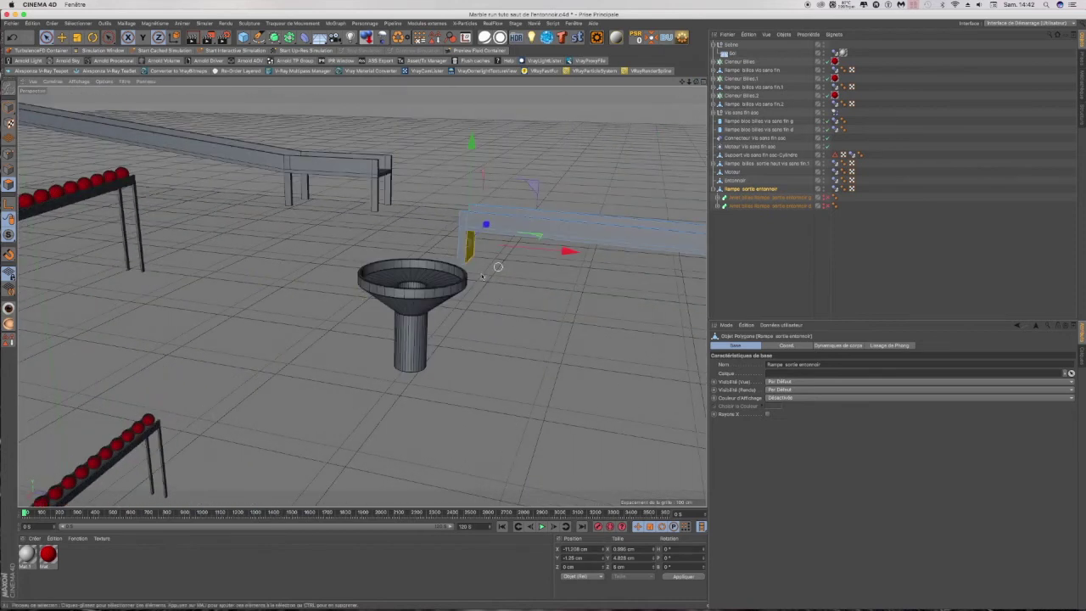
pyautogui.scroll(3, 498, 266)
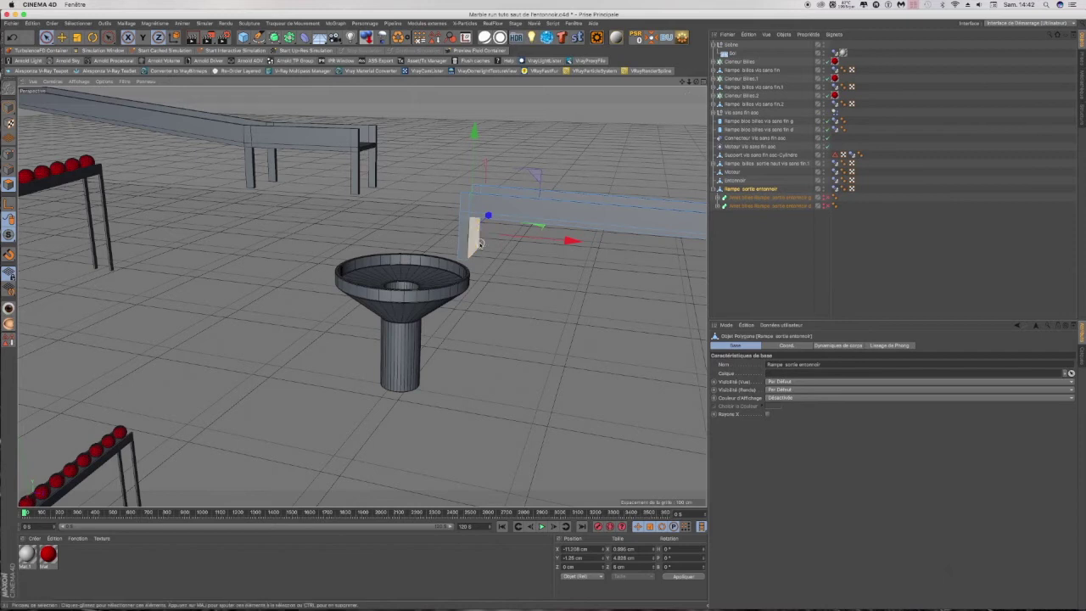
pyautogui.scroll(5, 479, 244)
pyautogui.scroll(-5, 480, 243)
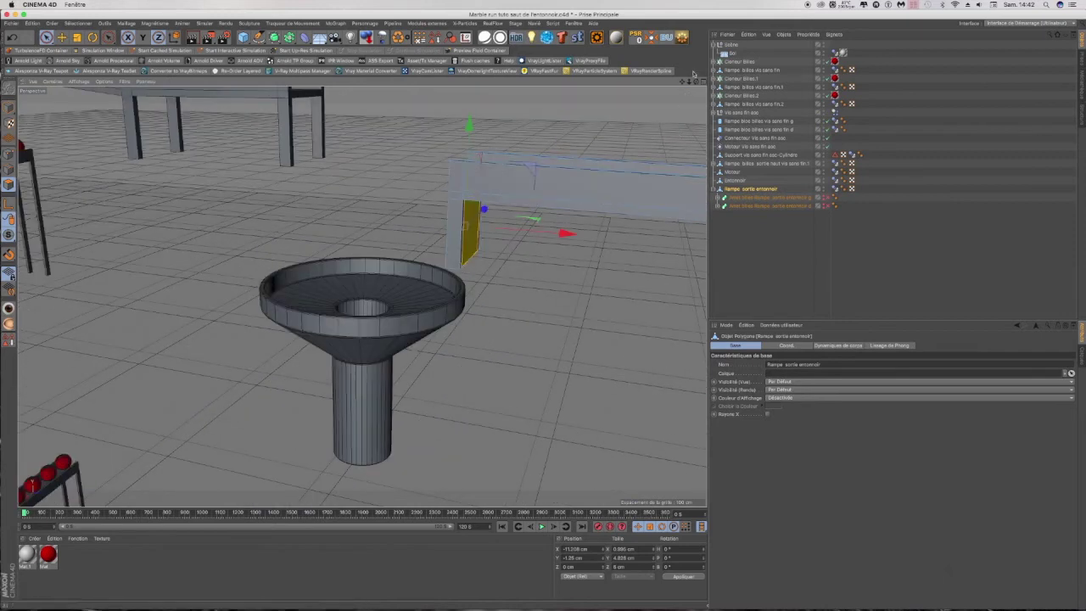
# Step: Select the two bottom polygons of the exit ramp's funnel-side legs from below with the brush selection
pyautogui.moveTo(696, 83); pyautogui.dragTo(364, 182)
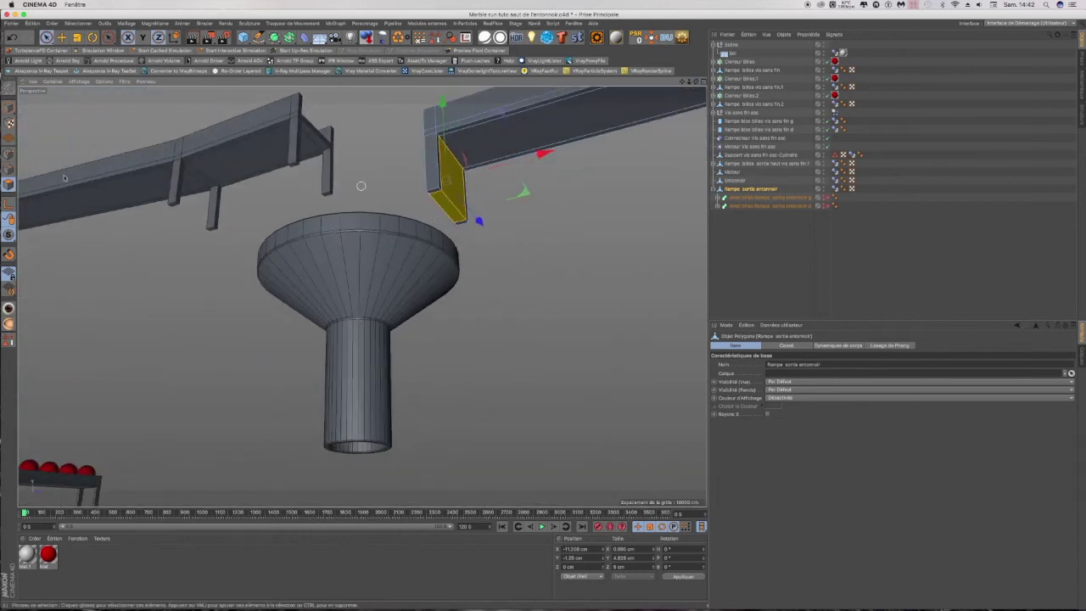
pyautogui.click(46, 37)
pyautogui.scroll(5, 455, 224)
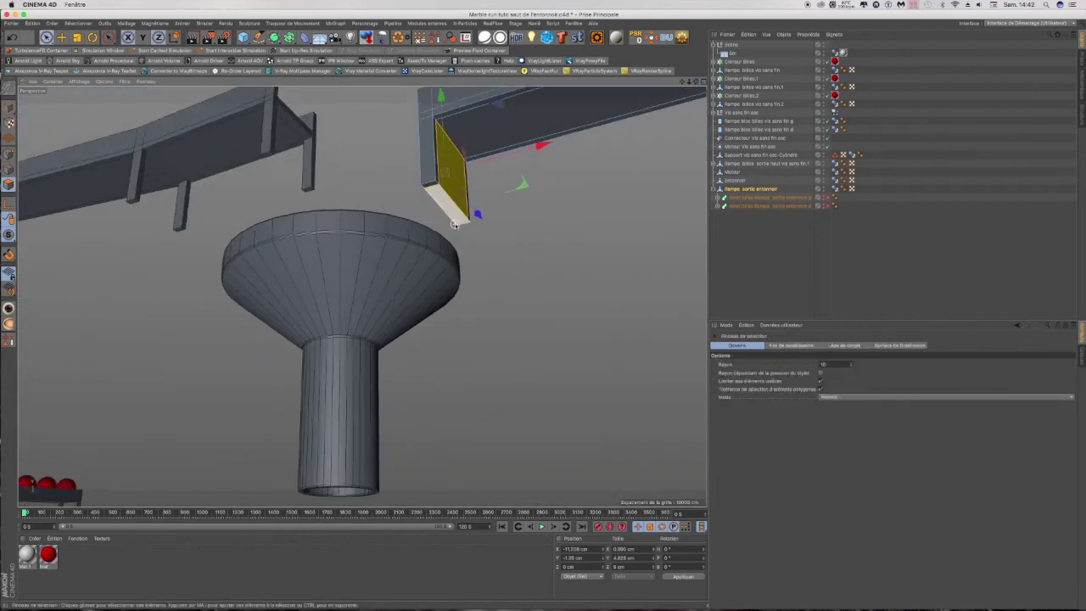
pyautogui.scroll(3, 455, 225)
pyautogui.click(463, 224)
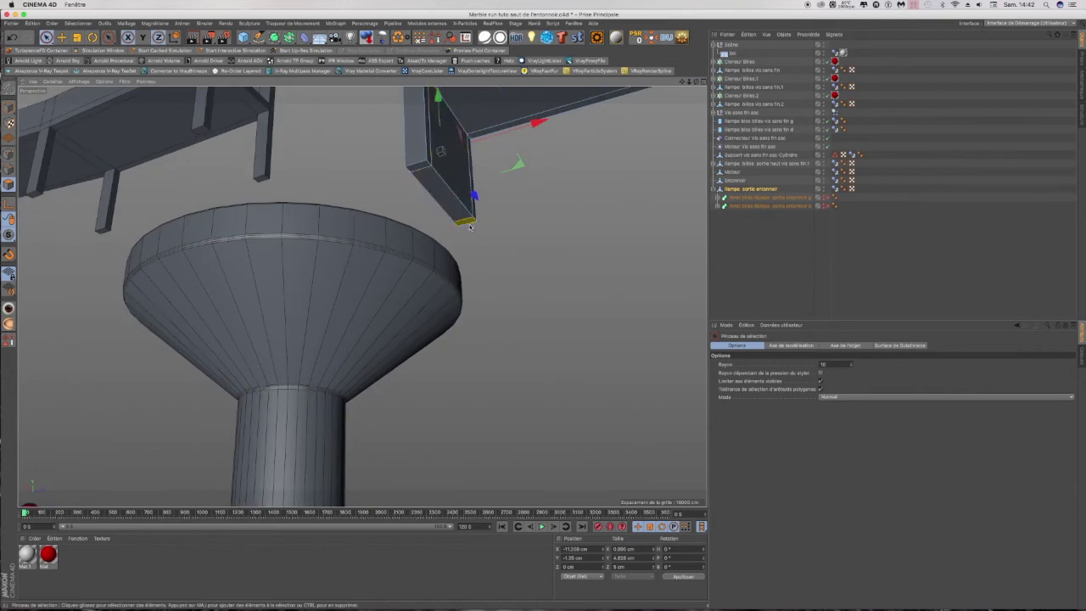
pyautogui.scroll(2, 421, 165)
pyautogui.scroll(4, 421, 164)
pyautogui.click(420, 165)
# Step: Extrude the two selected leg bottoms downward by about 4.6 cm to lengthen the legs beside the funnel
pyautogui.rightClick(565, 374)
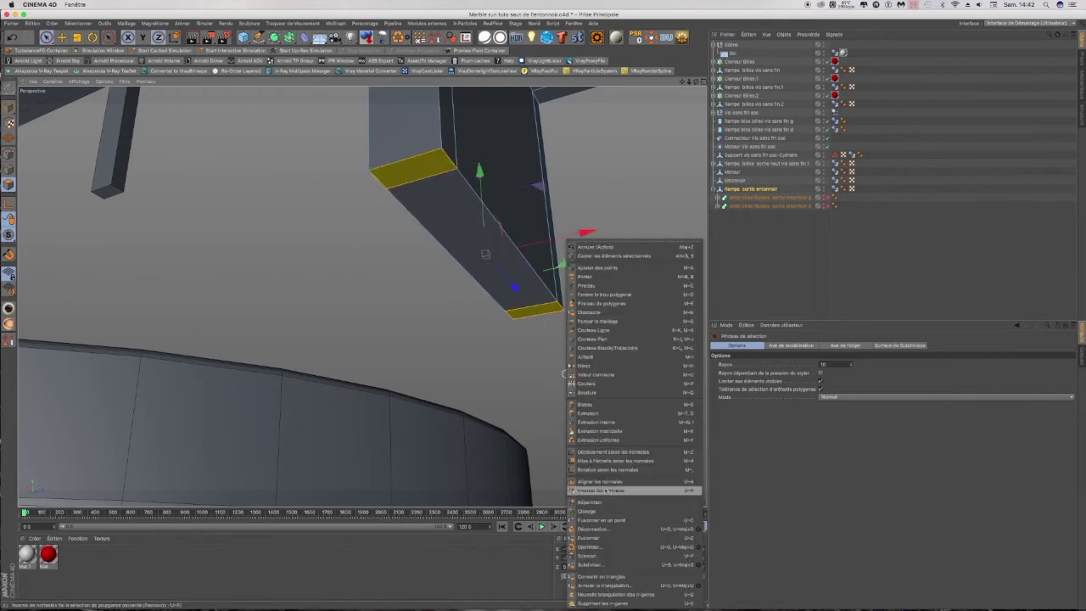
pyautogui.click(593, 416)
pyautogui.moveTo(697, 83); pyautogui.dragTo(679, 162)
pyautogui.moveTo(545, 289); pyautogui.dragTo(666, 290)
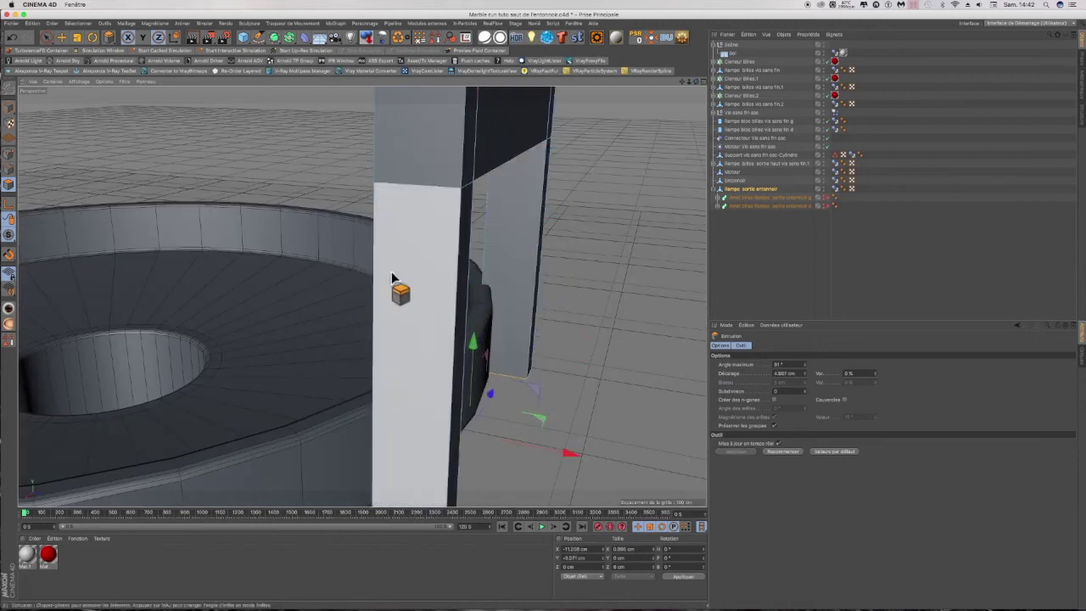
pyautogui.keyDown('alt'); pyautogui.moveTo(395, 275); pyautogui.dragTo(426, 270); pyautogui.keyUp('alt')
pyautogui.scroll(-10, 564, 277)
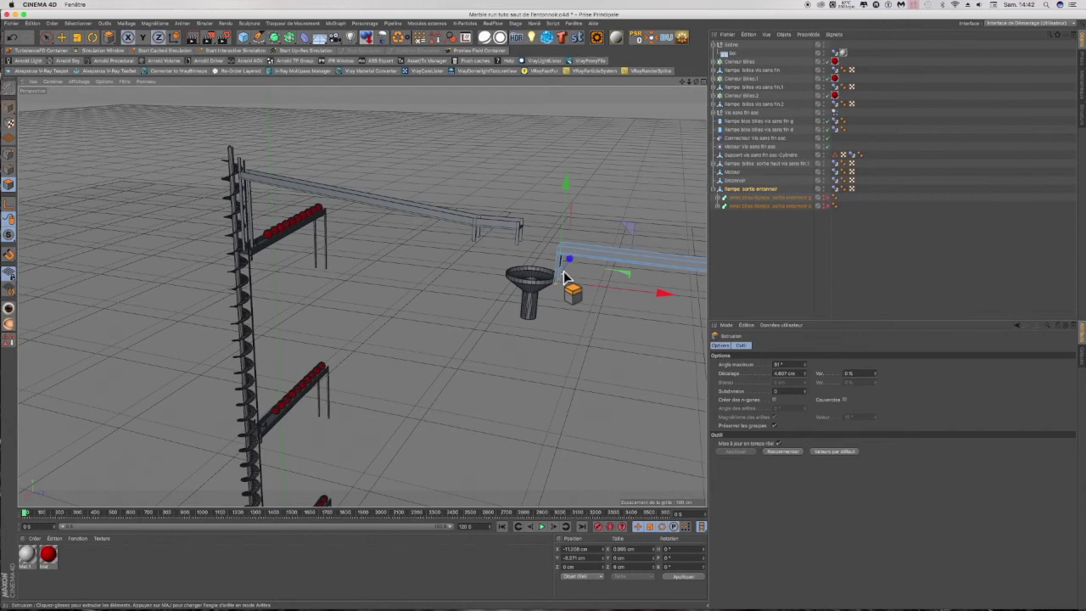
pyautogui.scroll(3, 564, 276)
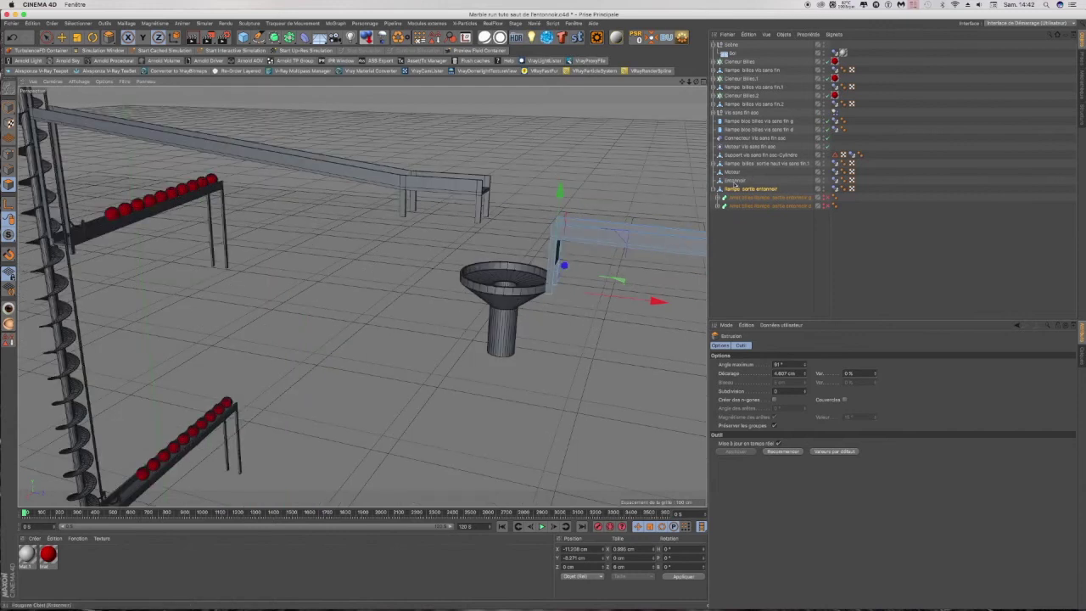
# Step: Move the Entonnoir object in model mode slightly away from the exit ramp so its rim clears the lengthened legs
pyautogui.click(735, 181)
pyautogui.press('o')
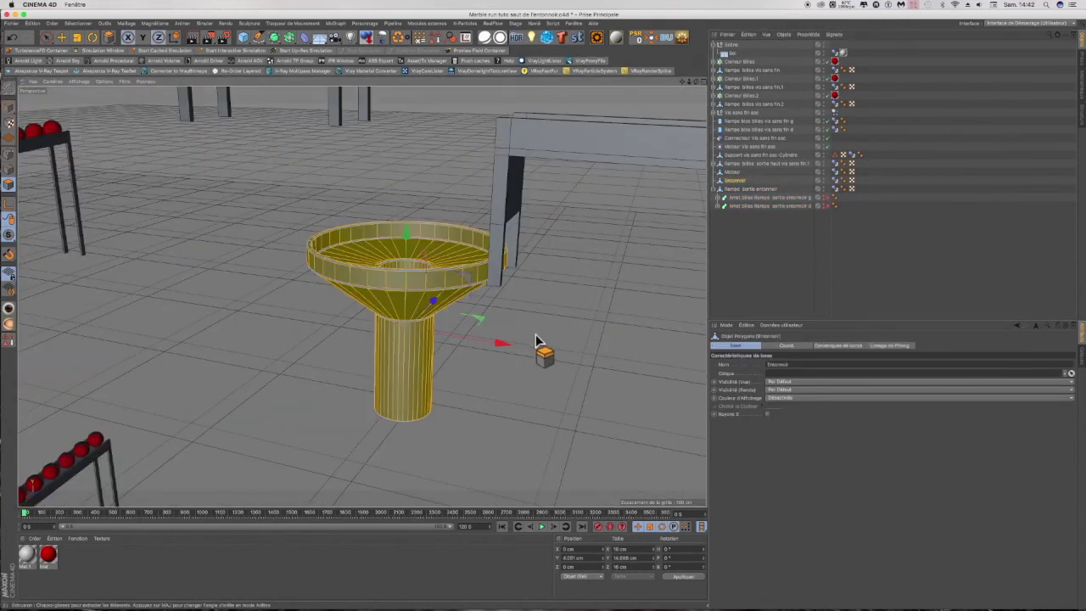
pyautogui.moveTo(507, 341); pyautogui.dragTo(494, 344)
pyautogui.click(12, 38)
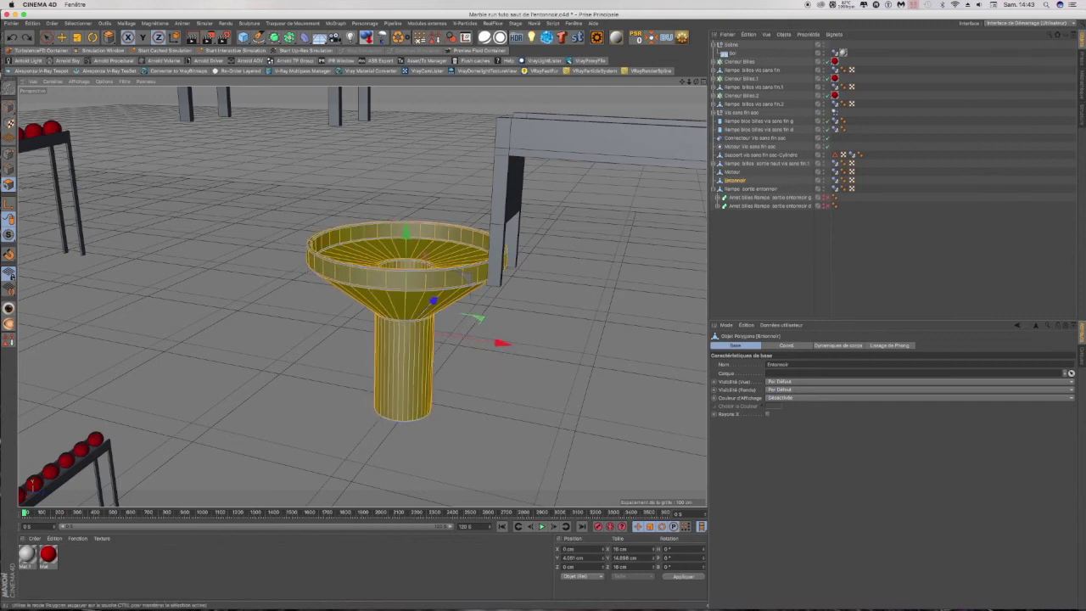
pyautogui.click(9, 107)
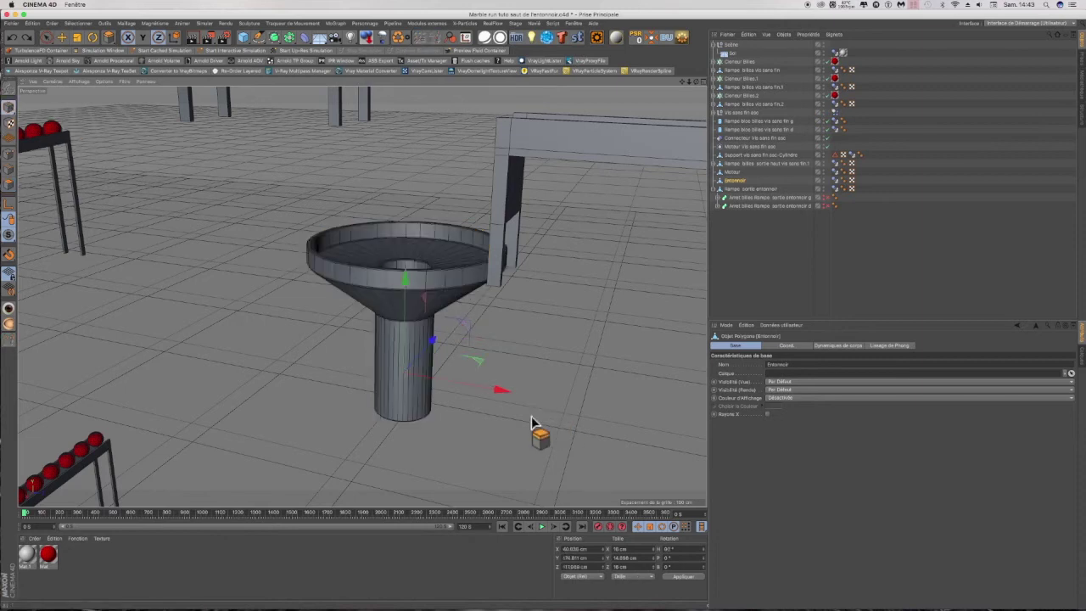
pyautogui.moveTo(501, 394); pyautogui.dragTo(499, 399)
# Step: Nudge the funnel slightly closer to the exit ramp's legs using the four views, and check the rim in the full-size perspective view
pyautogui.click(703, 82)
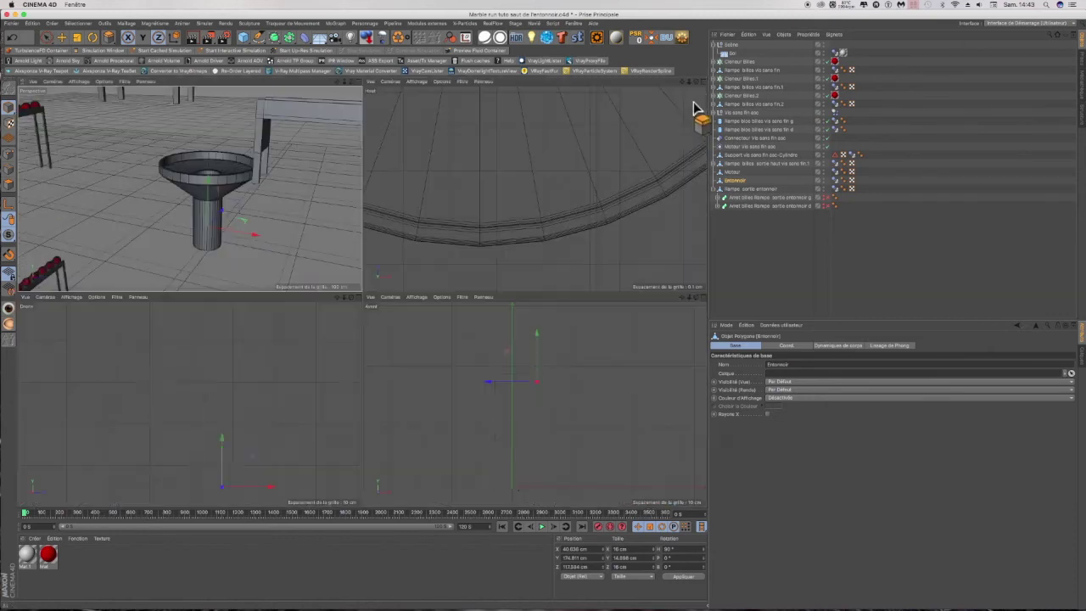
pyautogui.scroll(-6, 536, 188)
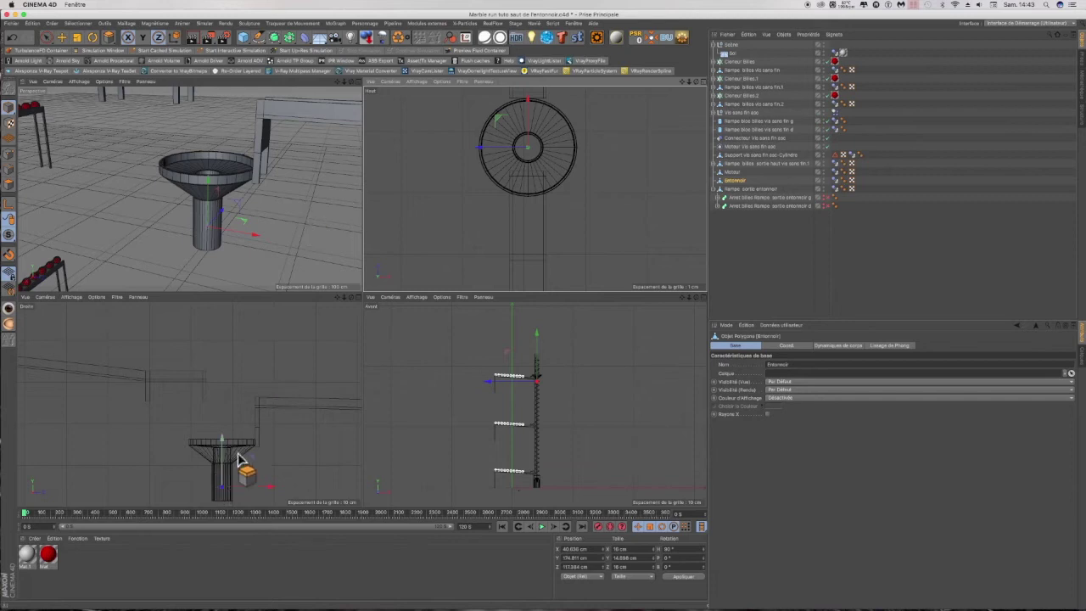
pyautogui.scroll(8, 245, 458)
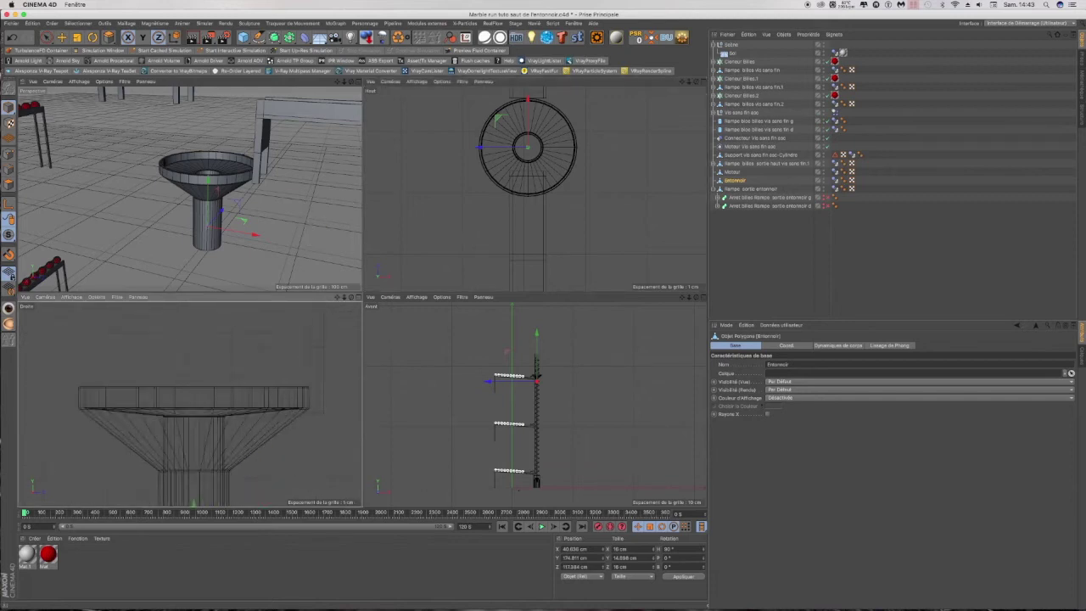
pyautogui.moveTo(353, 83); pyautogui.dragTo(412, 94)
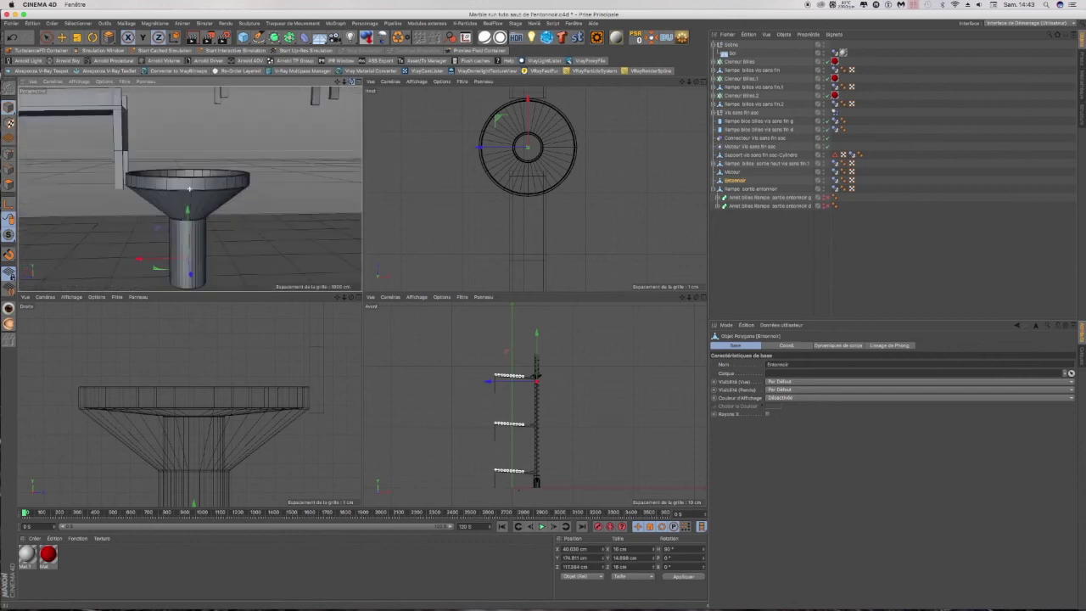
pyautogui.scroll(3, 99, 179)
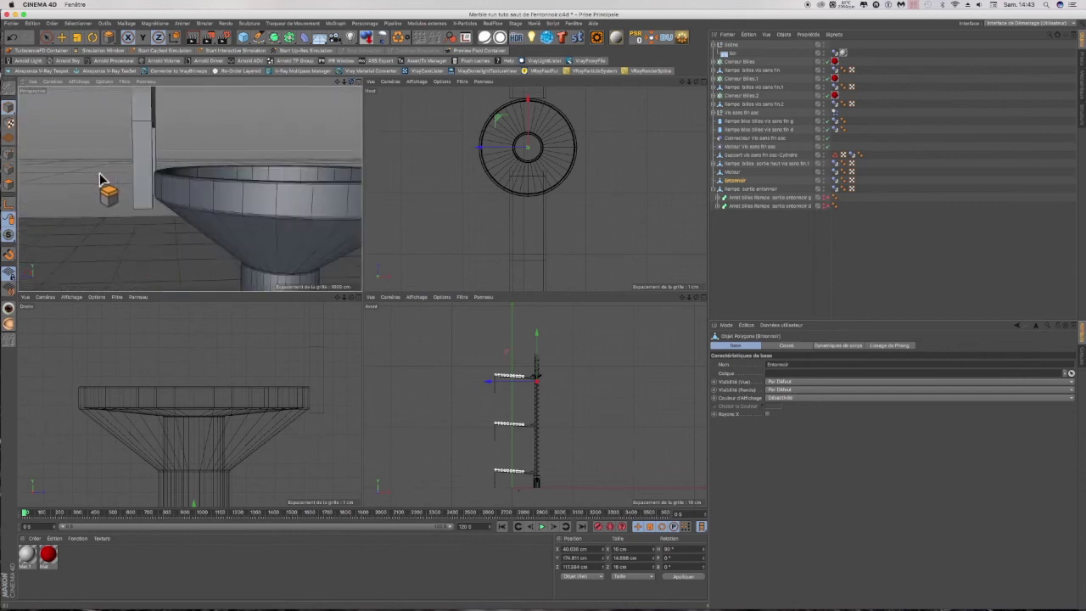
pyautogui.scroll(-3, 145, 206)
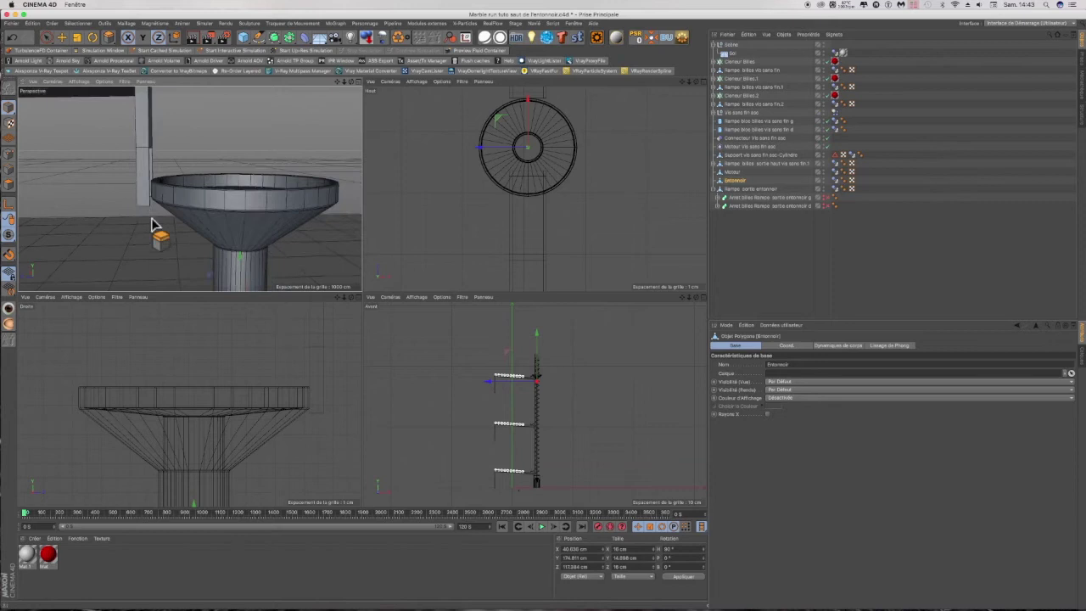
pyautogui.scroll(-2, 151, 224)
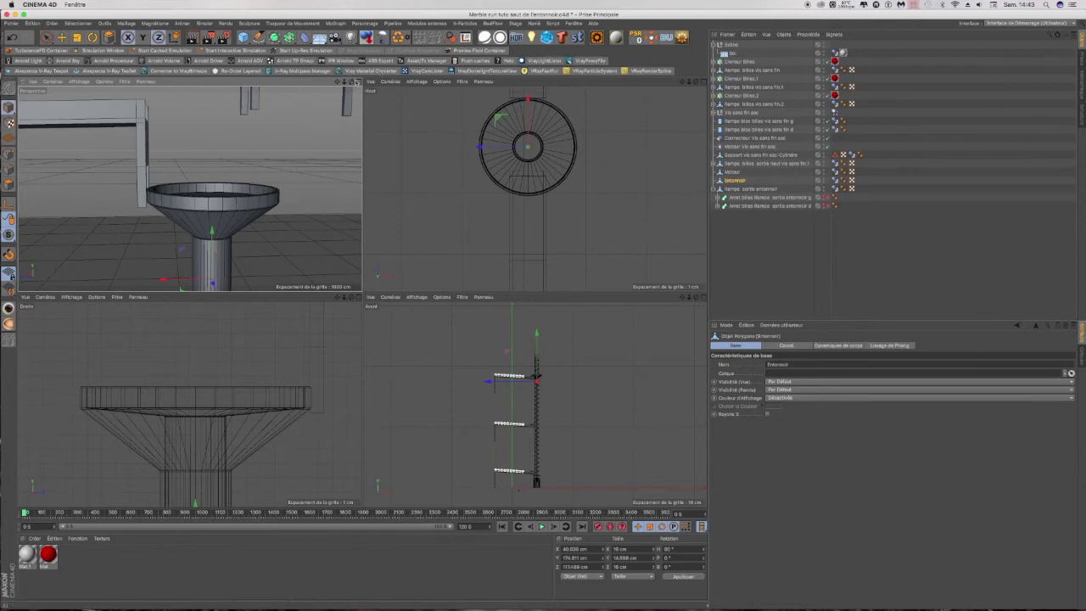
pyautogui.click(359, 83)
pyautogui.scroll(5, 327, 286)
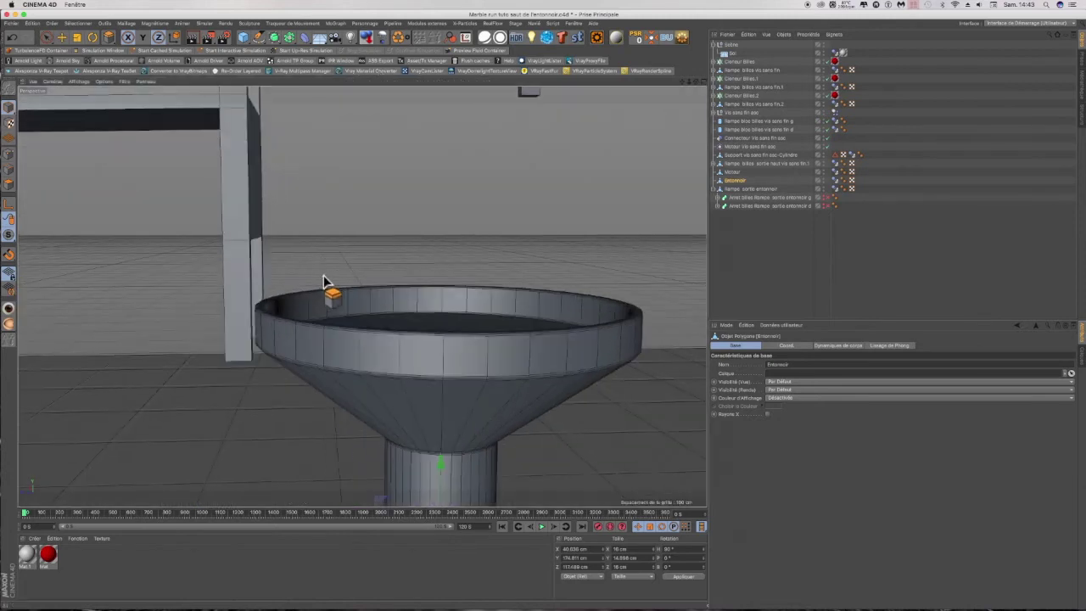
# Step: Nudge the funnel very slightly along Z between the two ramps and check its rim against the exit ramp's legs
pyautogui.moveTo(362, 296)
pyautogui.keyDown('alt'); pyautogui.mouseDown()
pyautogui.moveTo(363, 312)
pyautogui.moveTo(363, 294)
pyautogui.mouseUp(); pyautogui.keyUp('alt')
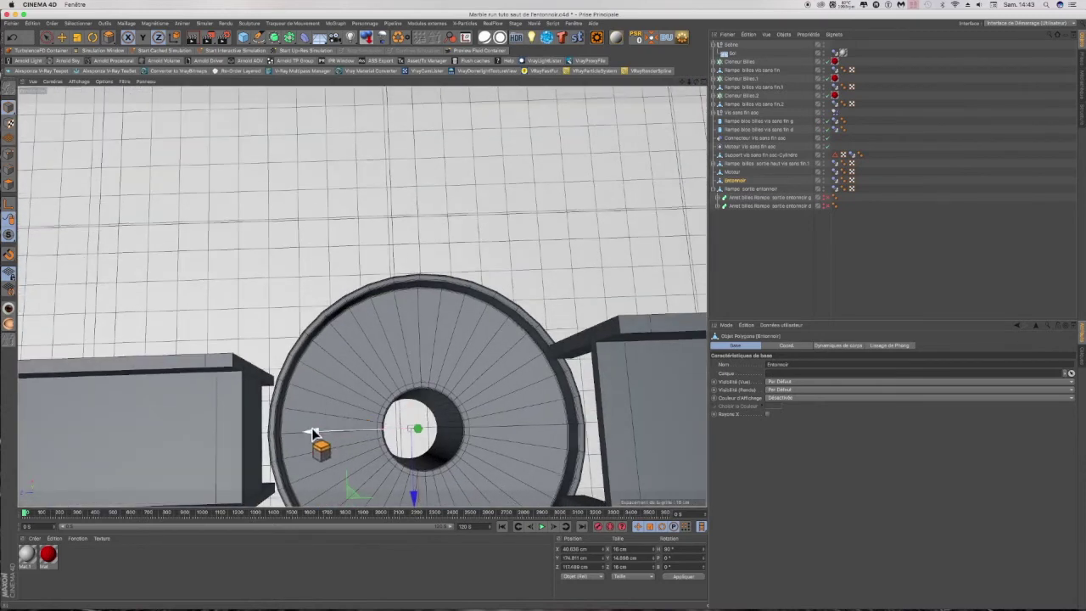
pyautogui.moveTo(313, 434); pyautogui.dragTo(313, 434)
pyautogui.moveTo(695, 82); pyautogui.dragTo(695, 83)
pyautogui.scroll(-3, 397, 285)
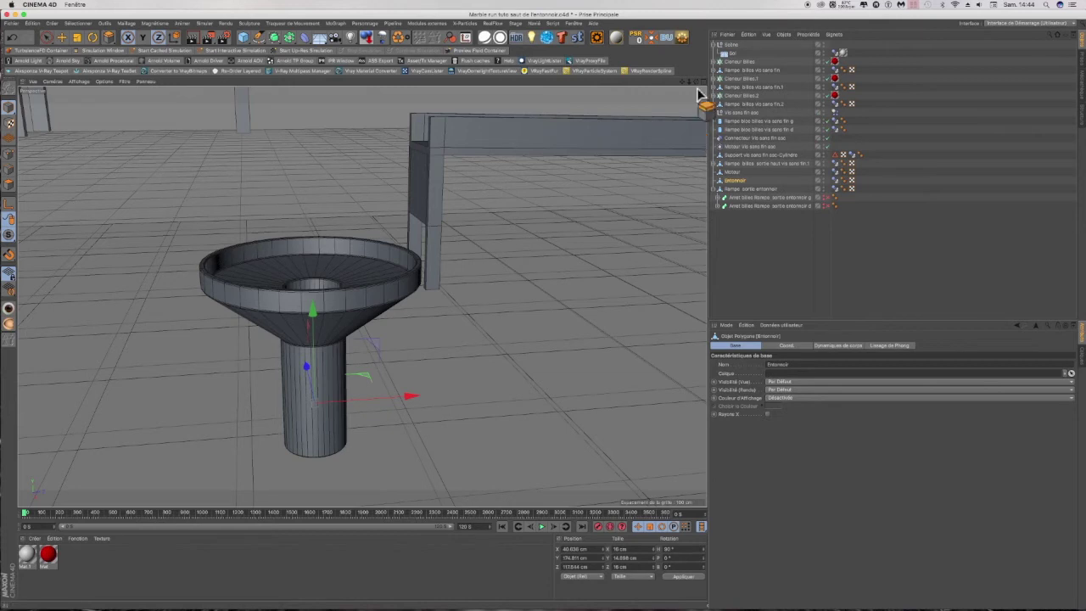
pyautogui.moveTo(696, 82); pyautogui.dragTo(696, 82)
pyautogui.scroll(-2, 393, 315)
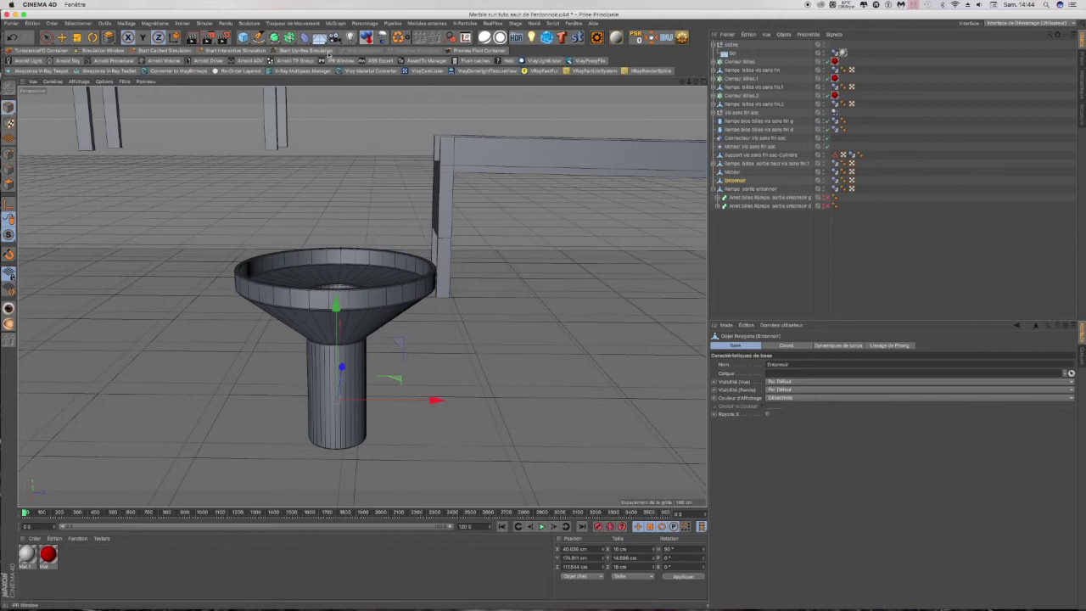
# Step: Draw a Linear U-shaped spline about 6 cm wide around the funnel's neck in the full-size top view with the Pen
pyautogui.click(259, 37)
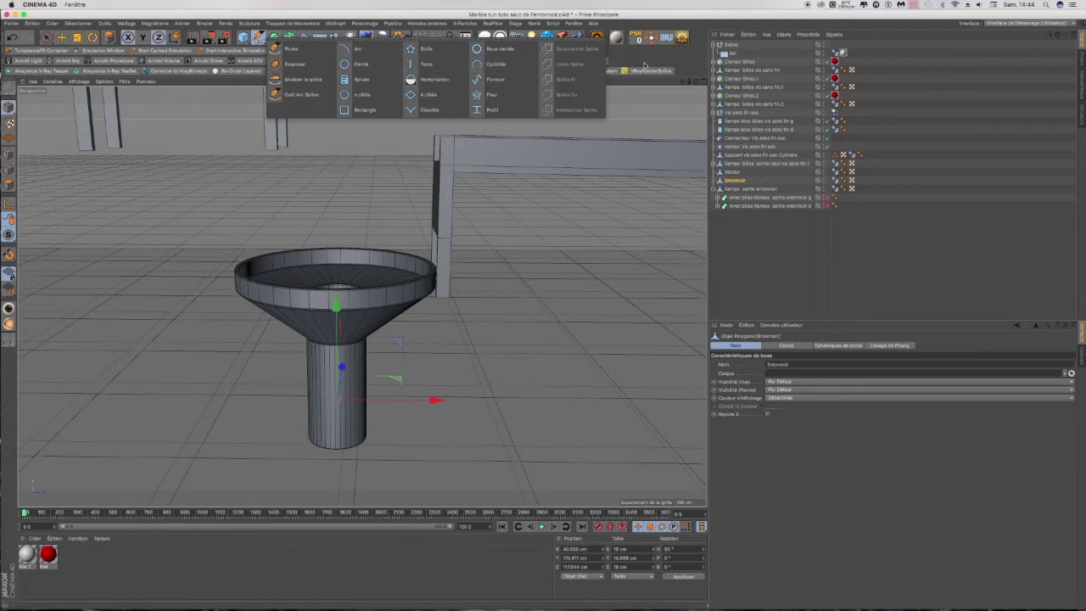
pyautogui.click(693, 82)
pyautogui.click(711, 83)
pyautogui.click(704, 82)
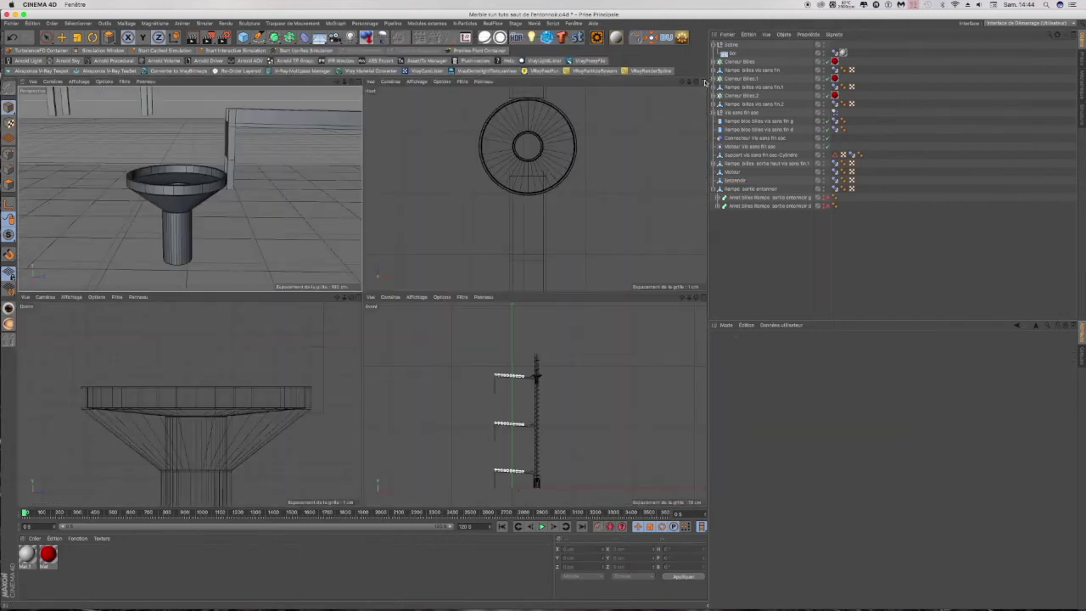
pyautogui.click(704, 81)
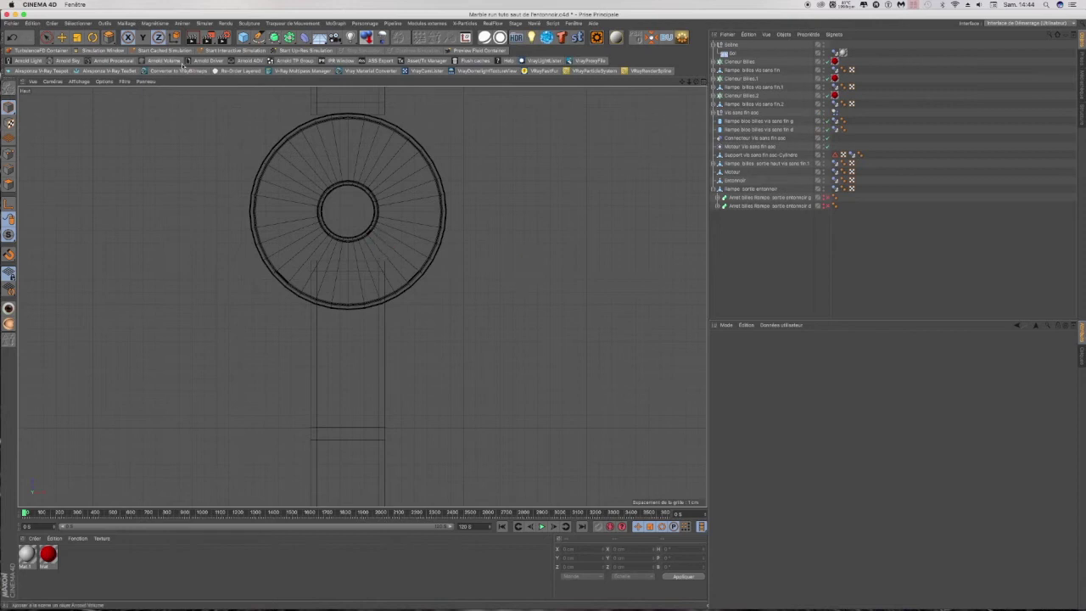
pyautogui.click(258, 38)
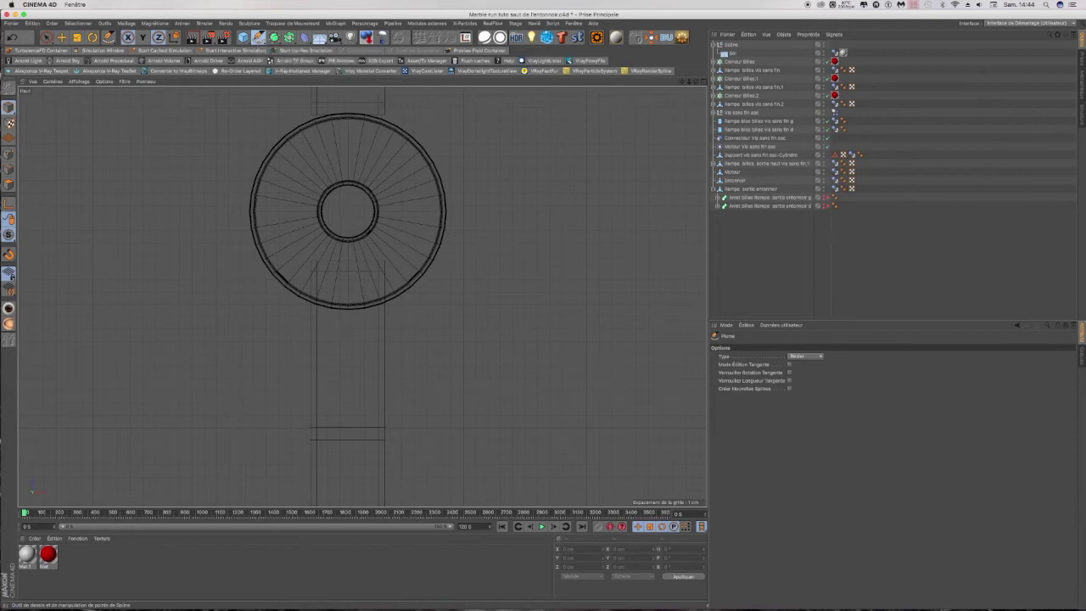
pyautogui.click(804, 357)
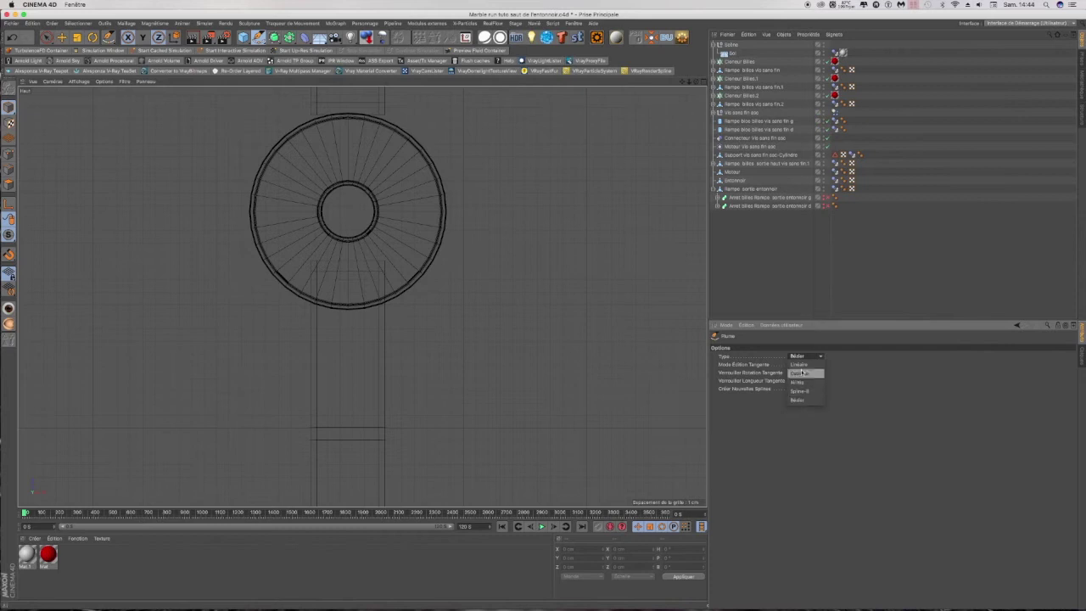
pyautogui.click(800, 364)
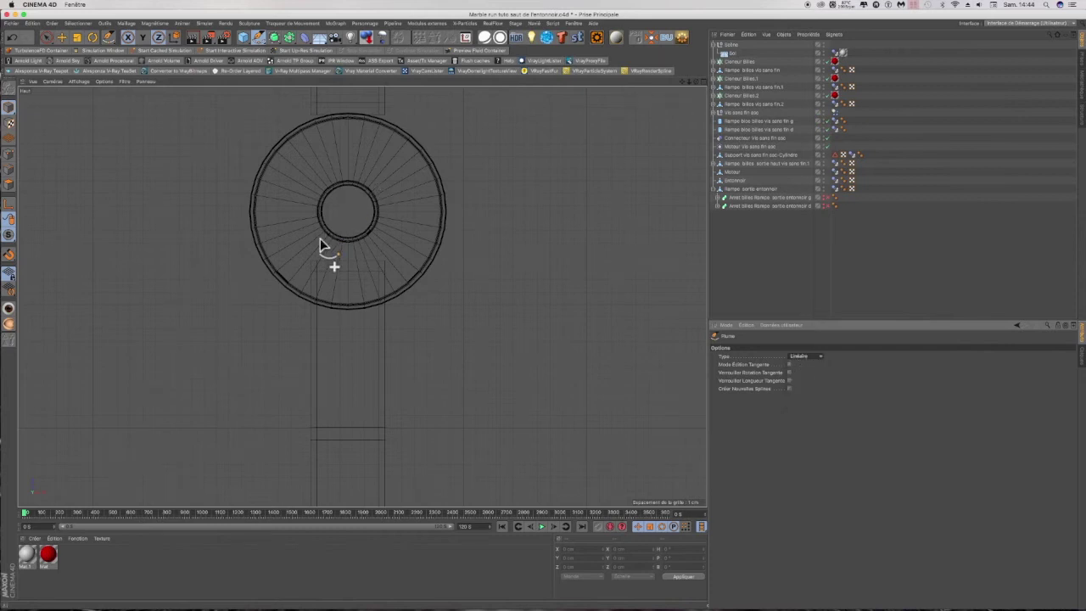
pyautogui.scroll(5, 321, 236)
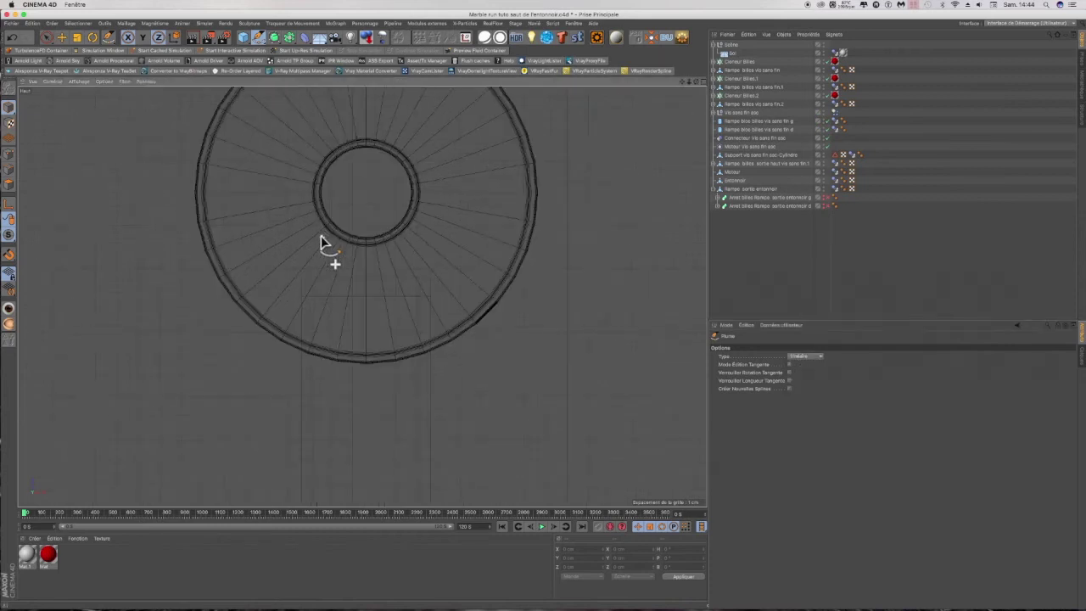
pyautogui.click(310, 141)
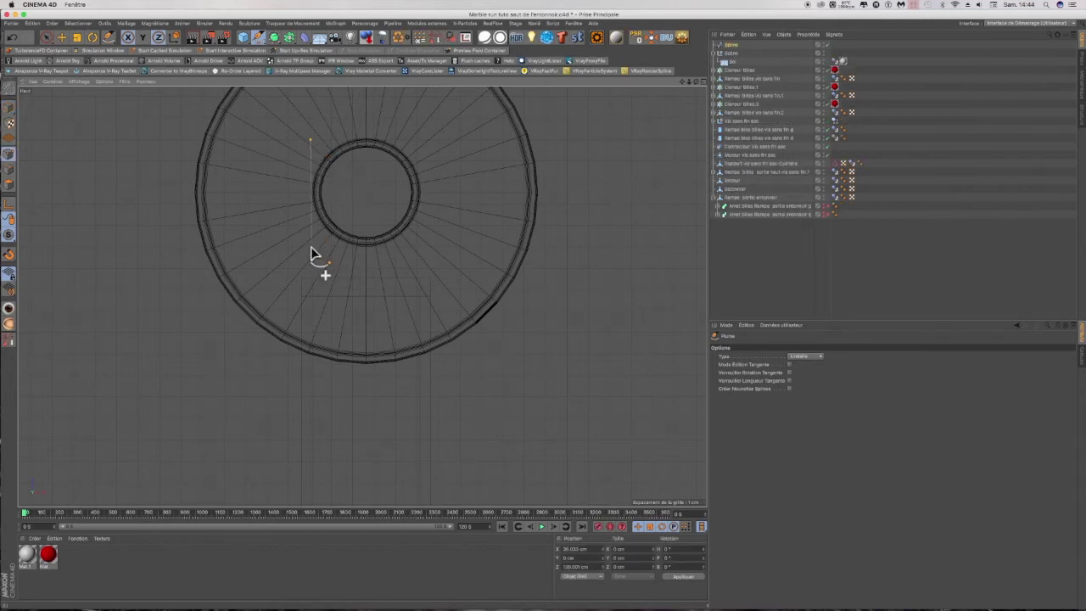
pyautogui.click(437, 246)
pyautogui.scroll(-5, 432, 218)
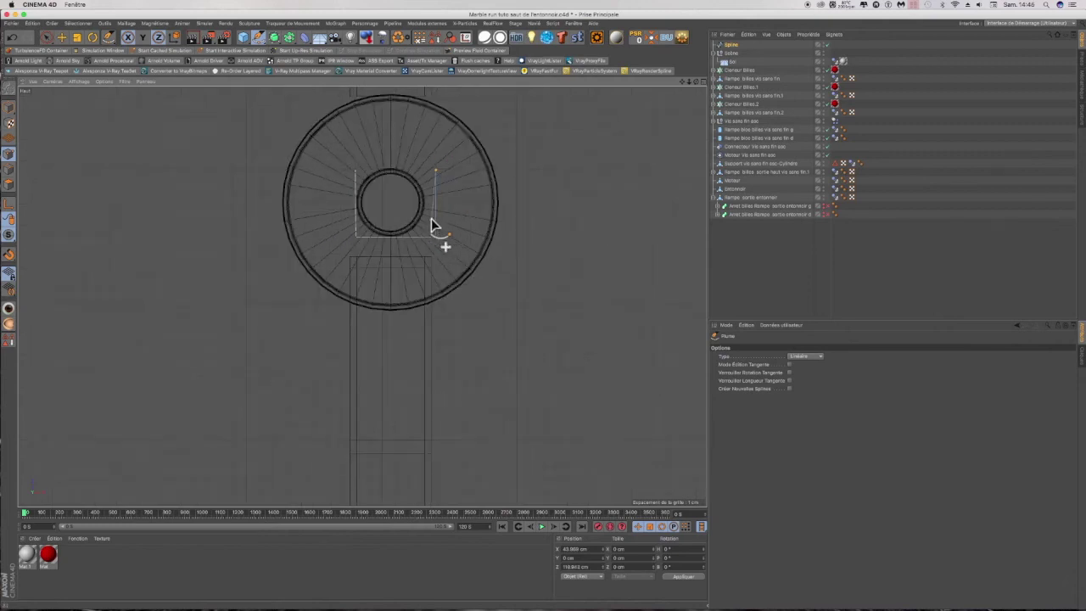
# Step: Extend both open ends of the U-shaped spline past the funnel's rim to about 12.5 cm total length, enabling Create New Splines for the Pen
pyautogui.scroll(5, 431, 133)
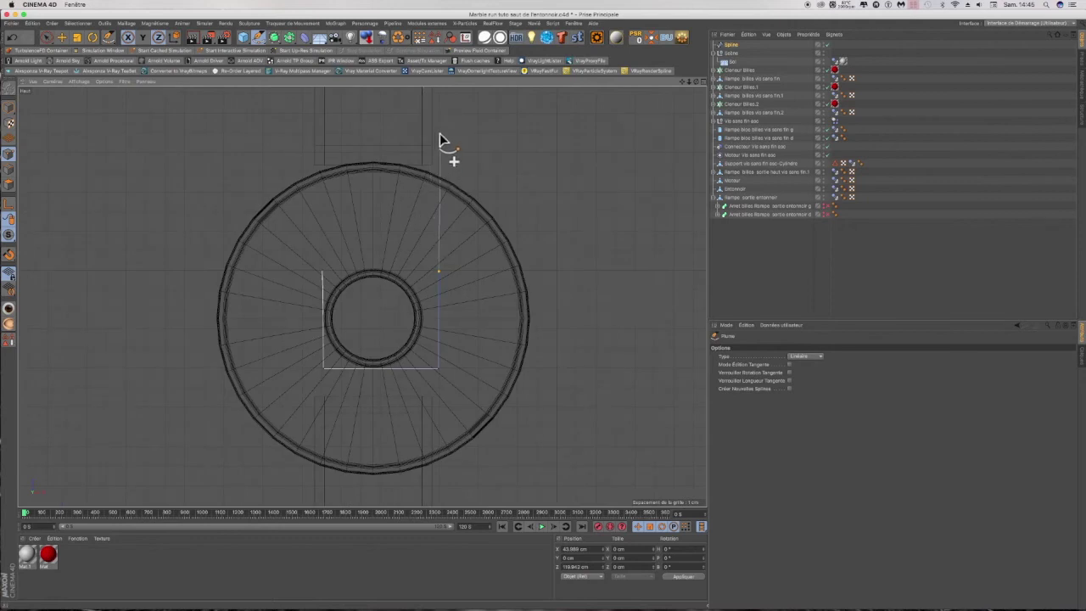
pyautogui.click(440, 134)
pyautogui.click(789, 389)
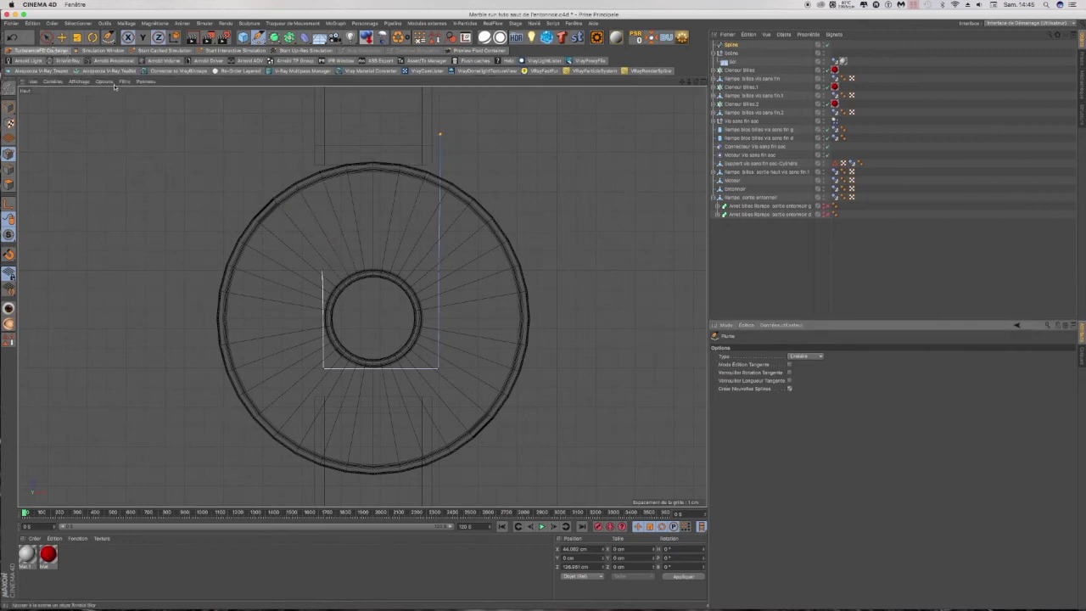
pyautogui.click(46, 38)
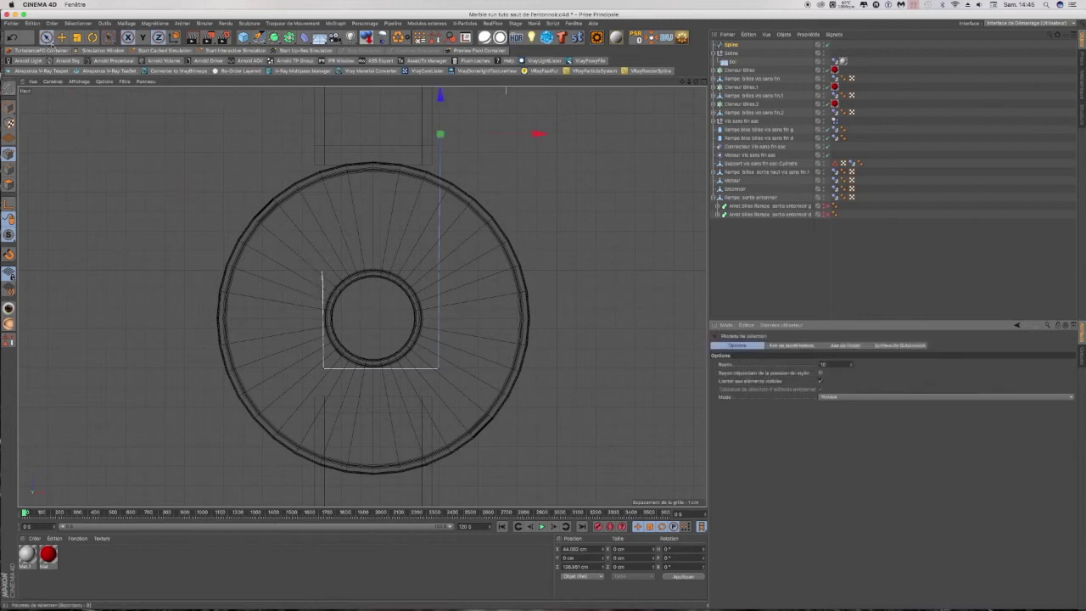
pyautogui.click(322, 272)
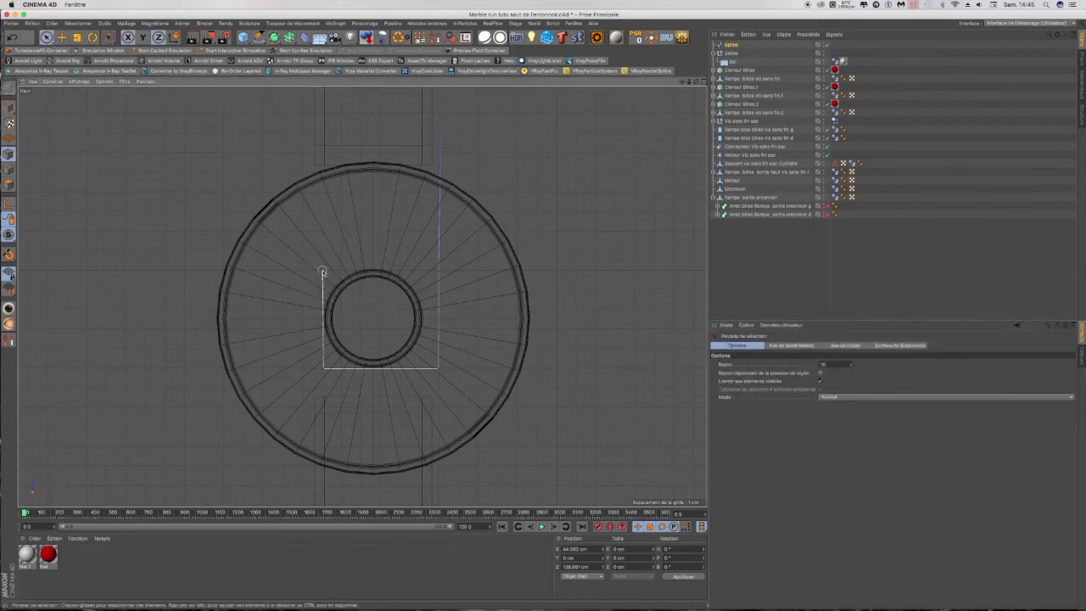
pyautogui.moveTo(109, 37); pyautogui.dragTo(153, 48)
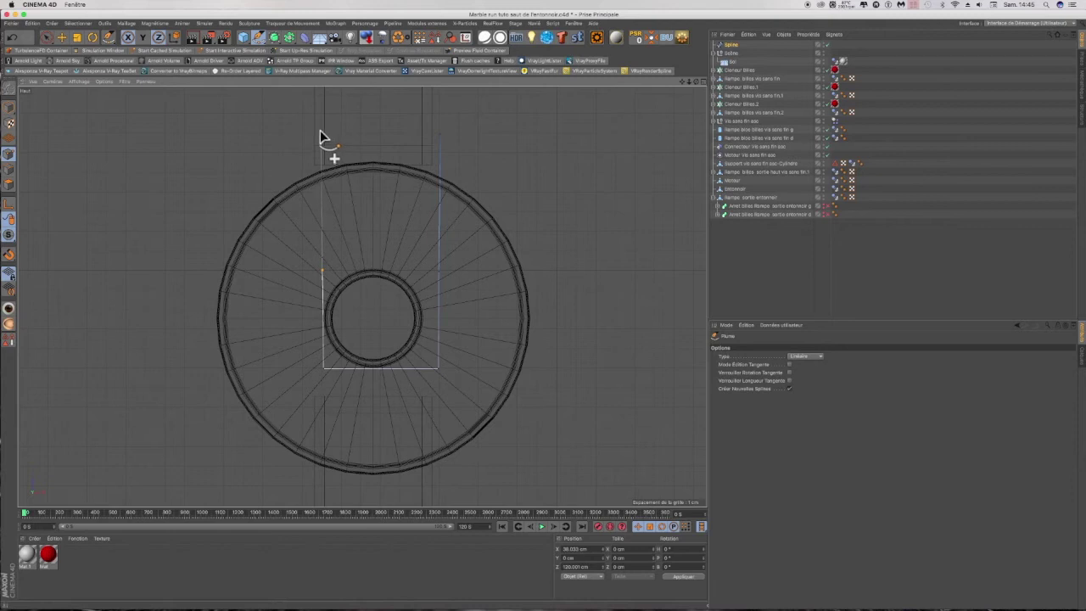
pyautogui.click(323, 134)
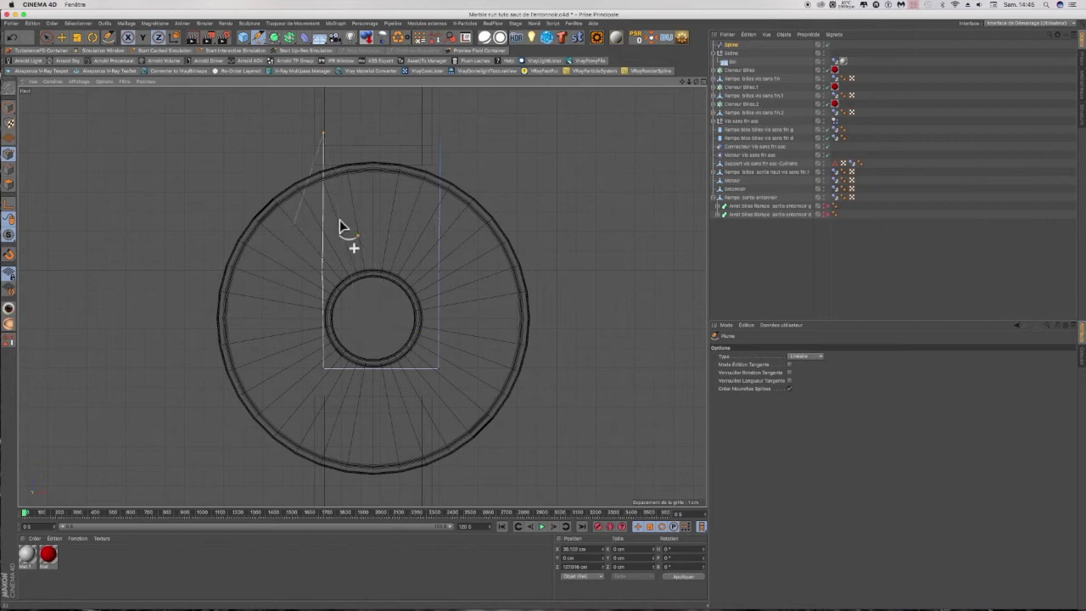
# Step: Raise the whole spline in model mode from floor level to the height of the funnel's neck, using the four views
pyautogui.click(703, 83)
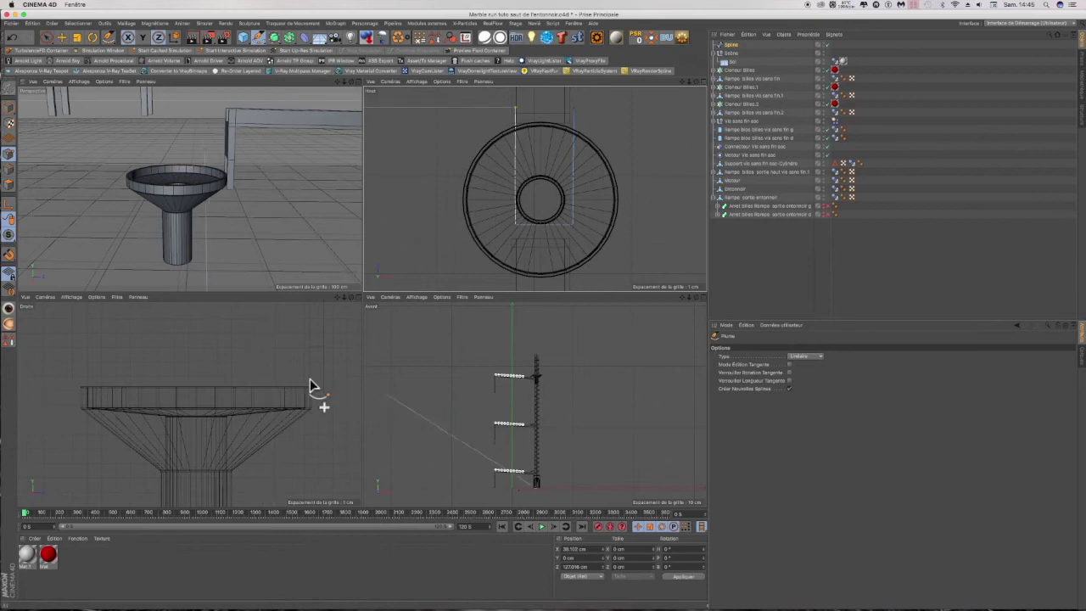
pyautogui.scroll(-4, 274, 392)
pyautogui.scroll(-3, 275, 392)
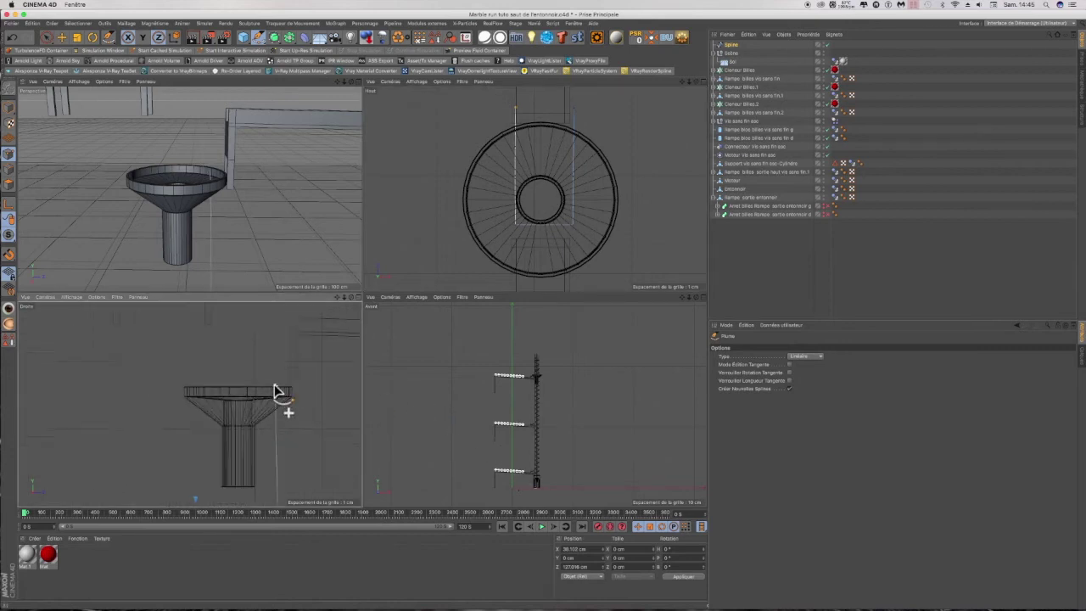
pyautogui.scroll(-4, 304, 411)
pyautogui.scroll(-5, 303, 411)
pyautogui.scroll(-2, 306, 407)
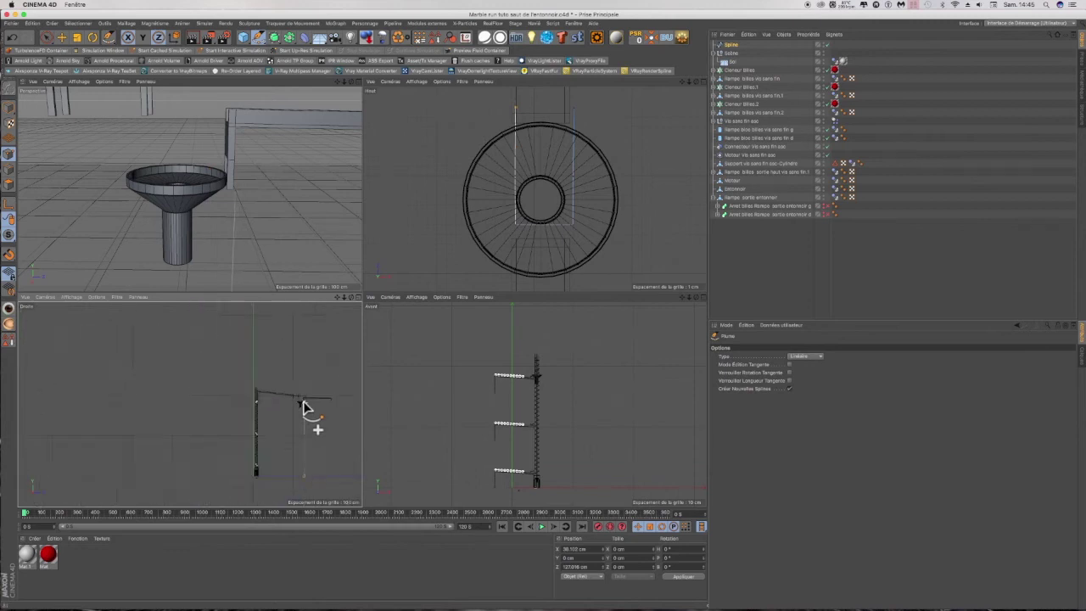
pyautogui.scroll(3, 307, 481)
pyautogui.scroll(5, 306, 476)
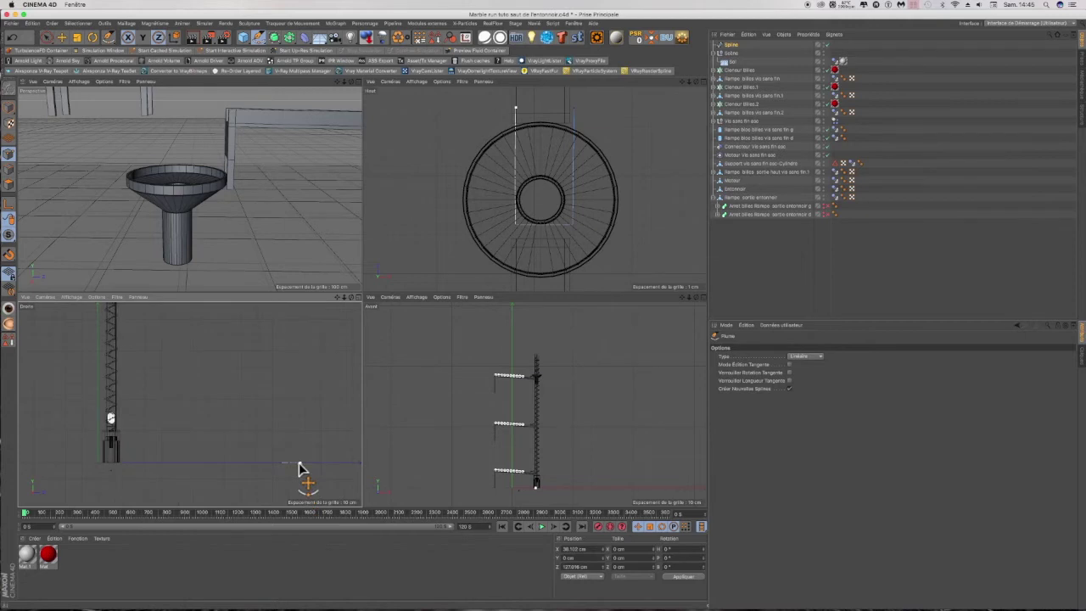
pyautogui.scroll(5, 535, 492)
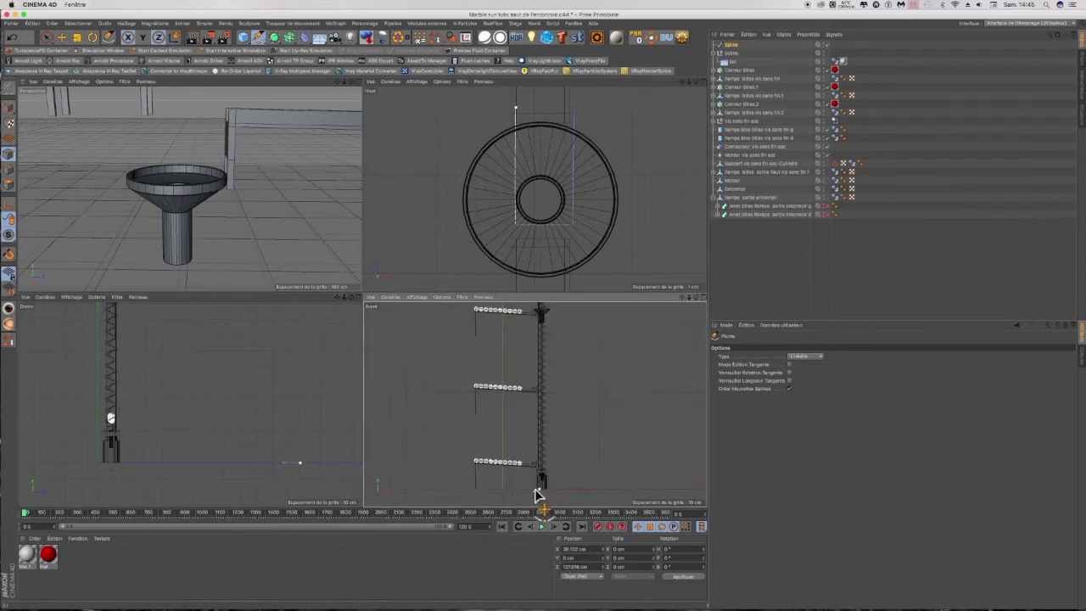
pyautogui.scroll(3, 534, 495)
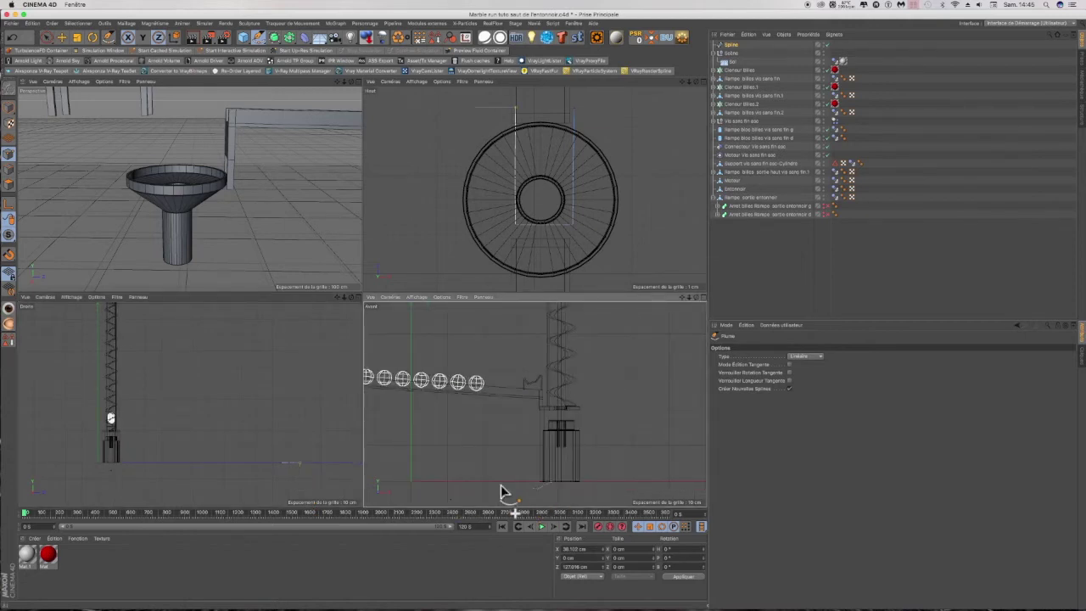
pyautogui.click(779, 45)
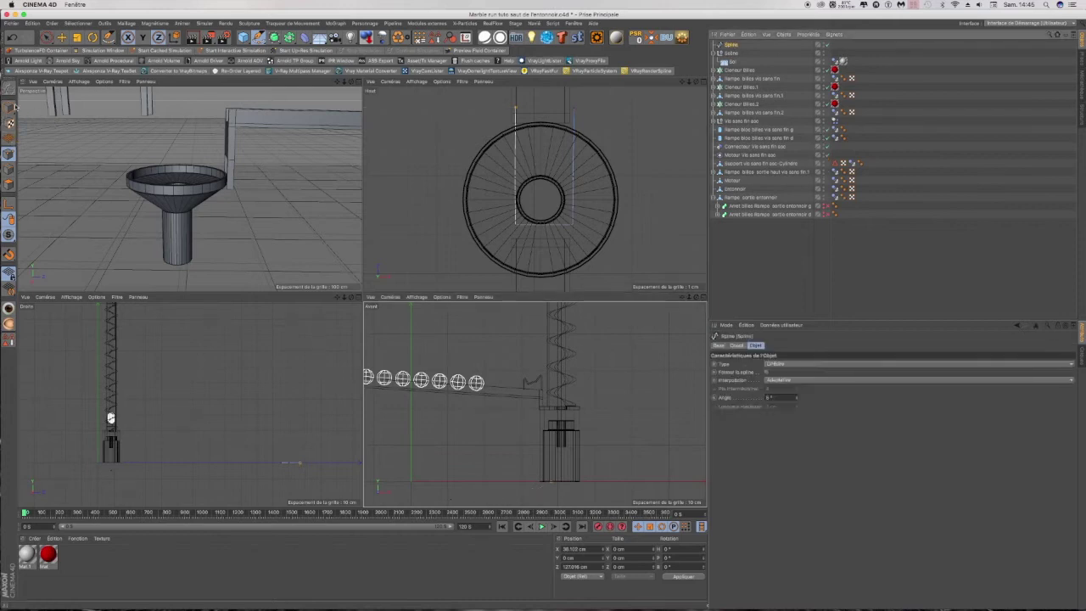
pyautogui.press('e')
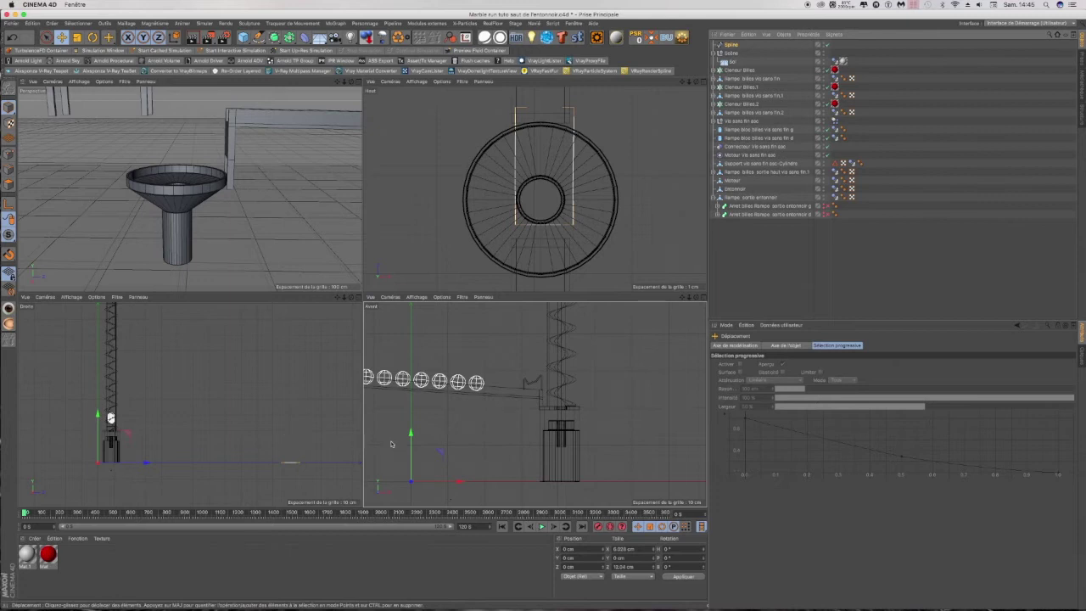
pyautogui.moveTo(411, 434); pyautogui.dragTo(413, 344)
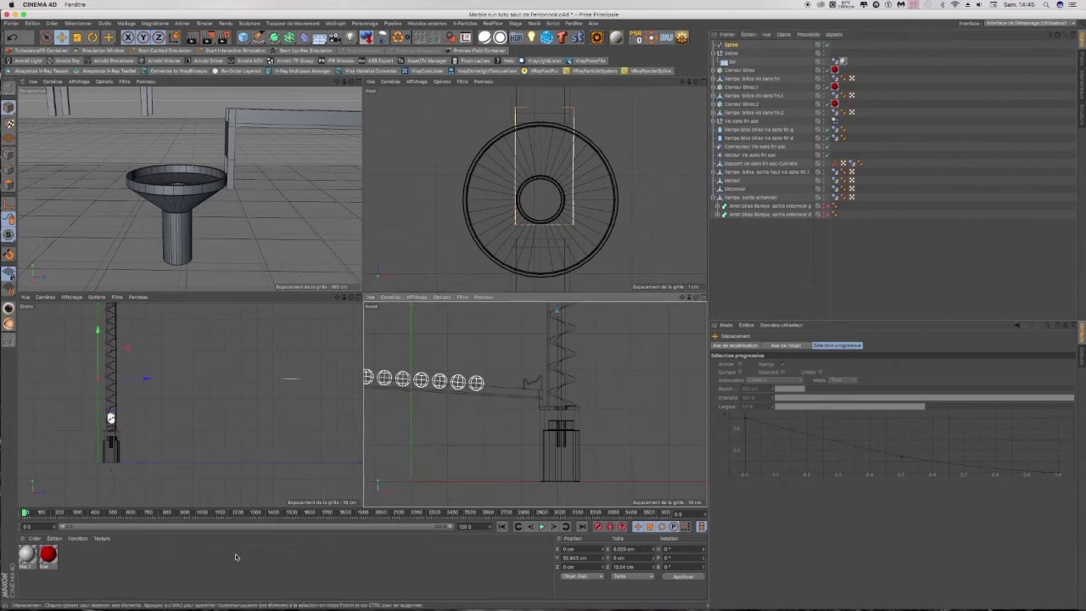
pyautogui.scroll(-7, 235, 482)
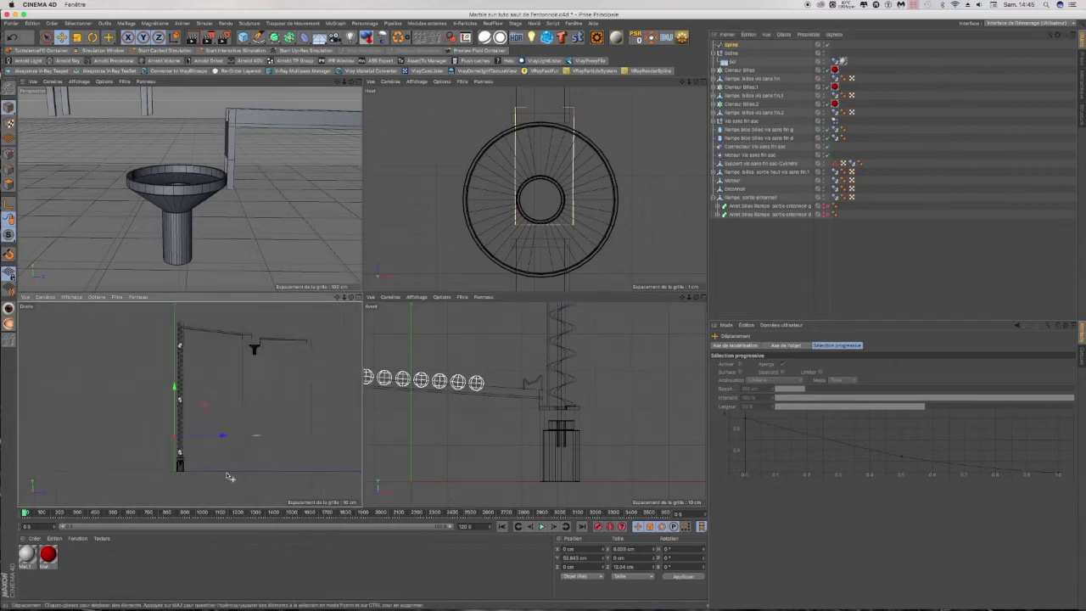
pyautogui.moveTo(177, 389); pyautogui.dragTo(179, 315)
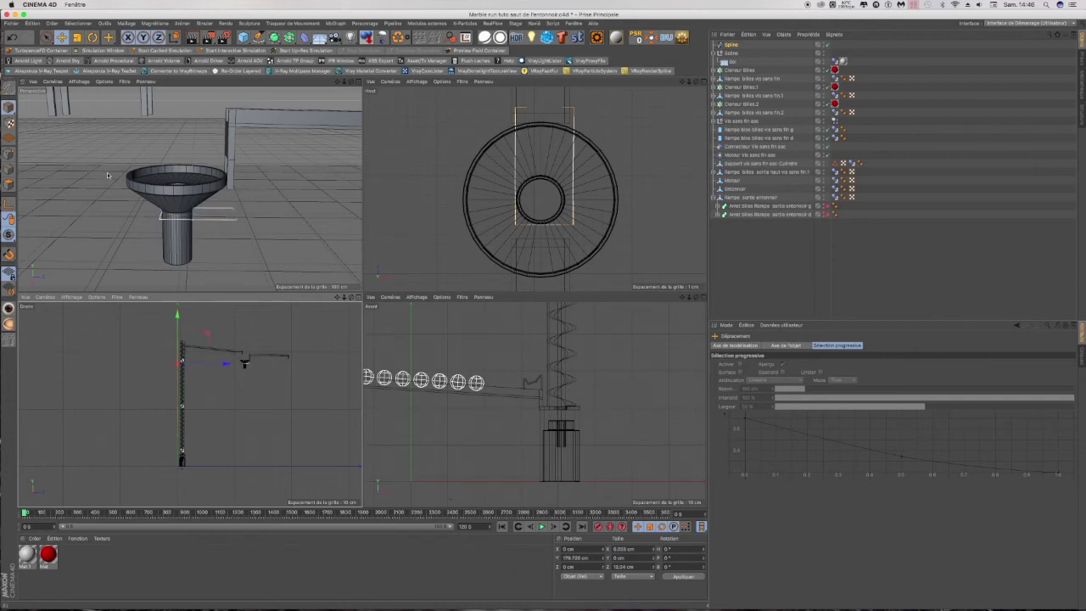
# Step: Add a Linear Pen point in point mode about 10.4 cm above one open end of the U-shaped spline in the right view
pyautogui.click(11, 156)
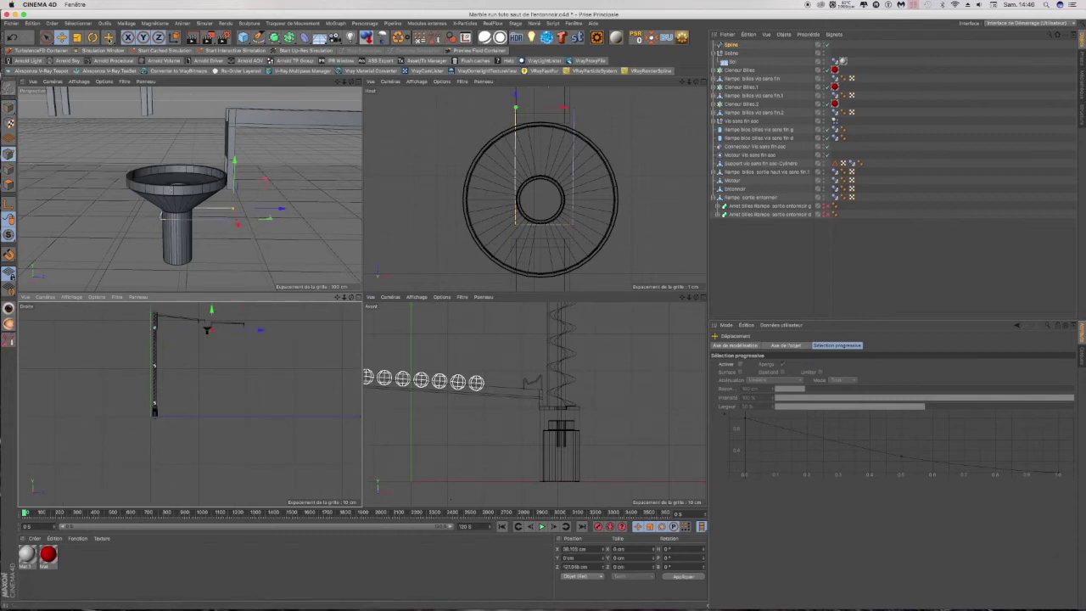
pyautogui.click(108, 38)
pyautogui.click(128, 63)
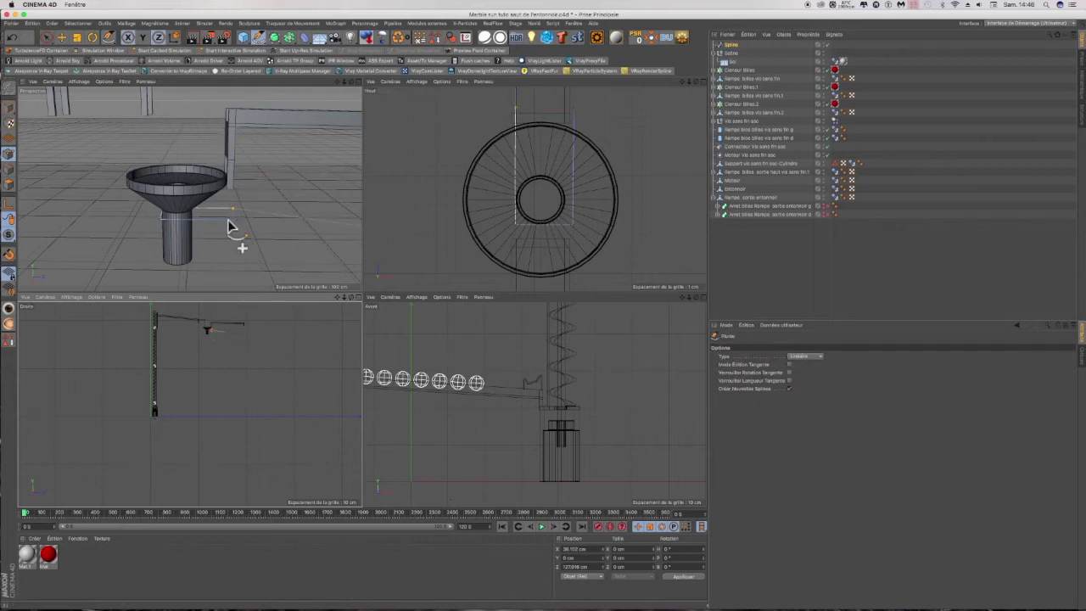
pyautogui.scroll(2, 272, 313)
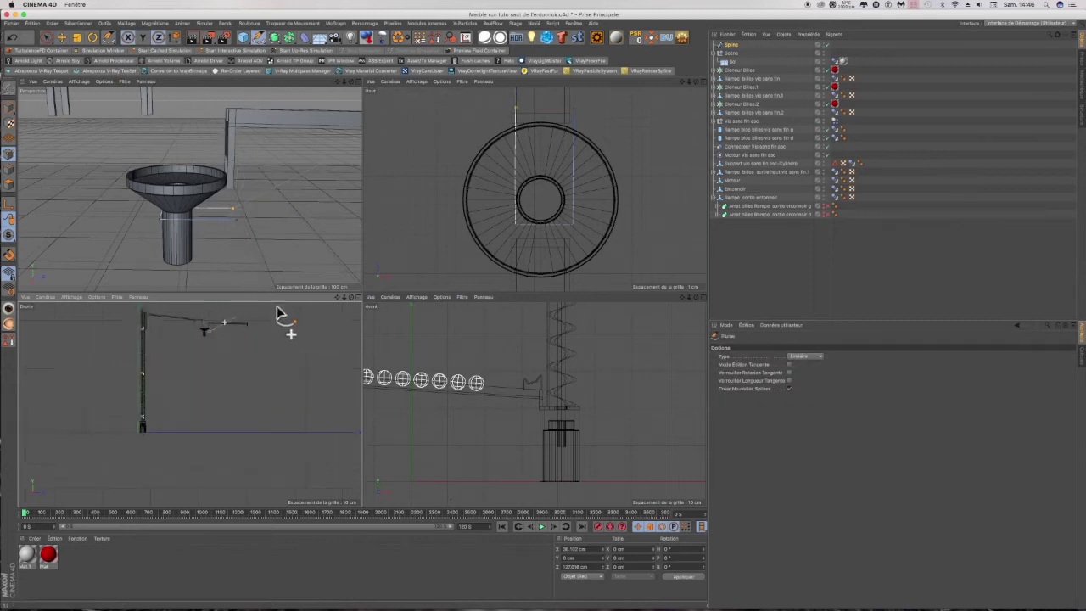
pyautogui.moveTo(337, 299); pyautogui.dragTo(338, 331)
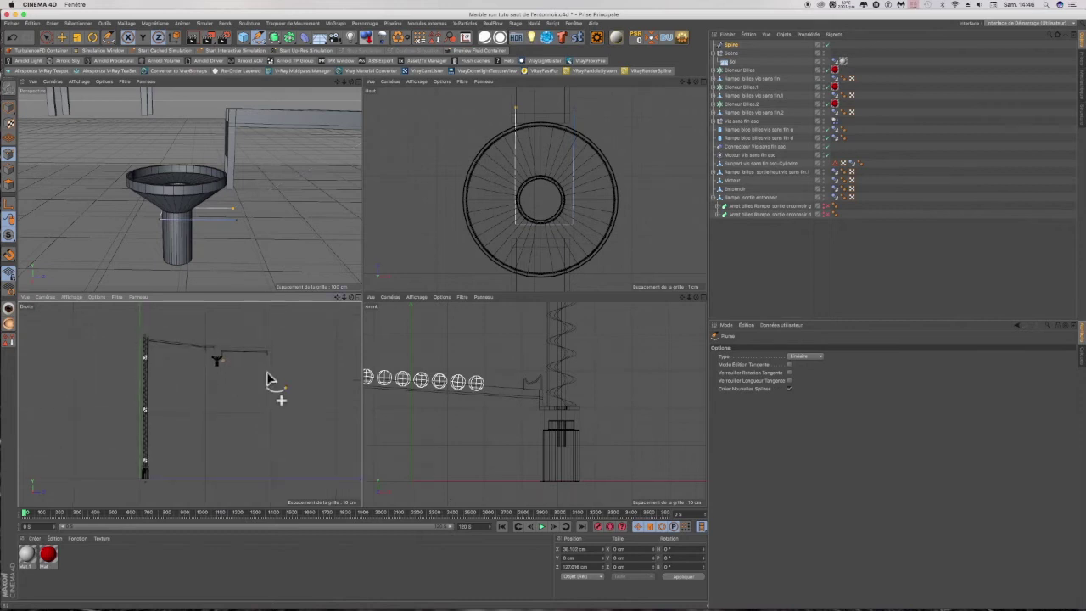
pyautogui.scroll(4, 223, 355)
pyautogui.scroll(2, 224, 354)
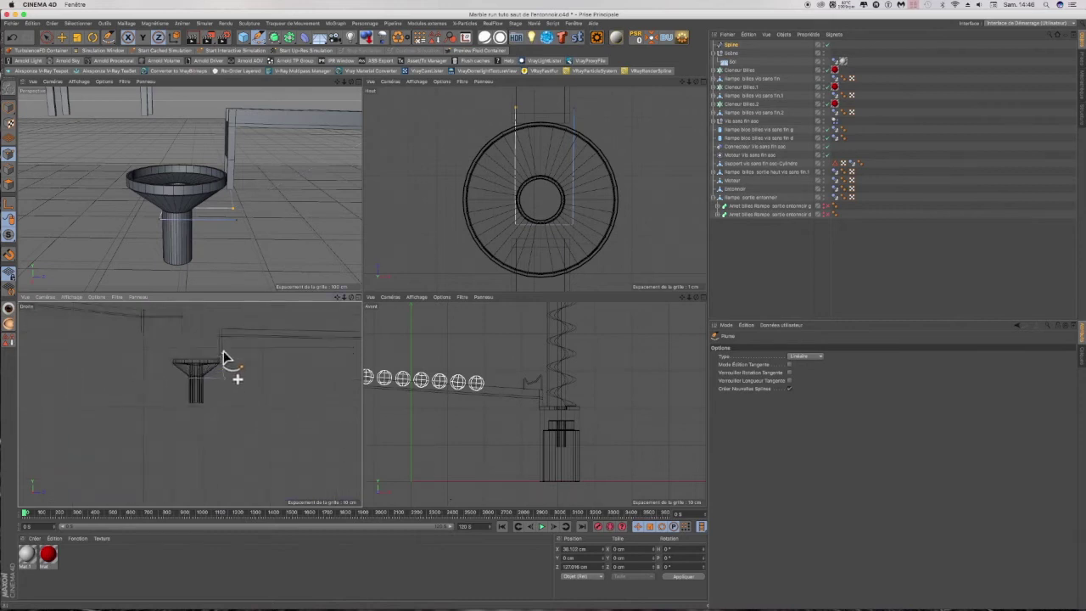
pyautogui.scroll(3, 224, 352)
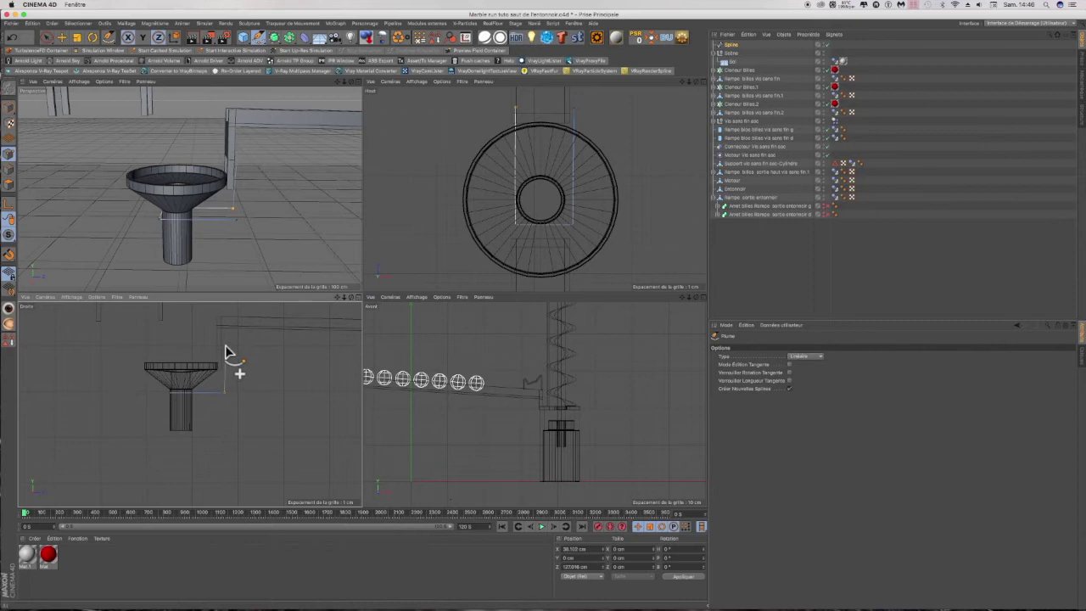
pyautogui.click(226, 350)
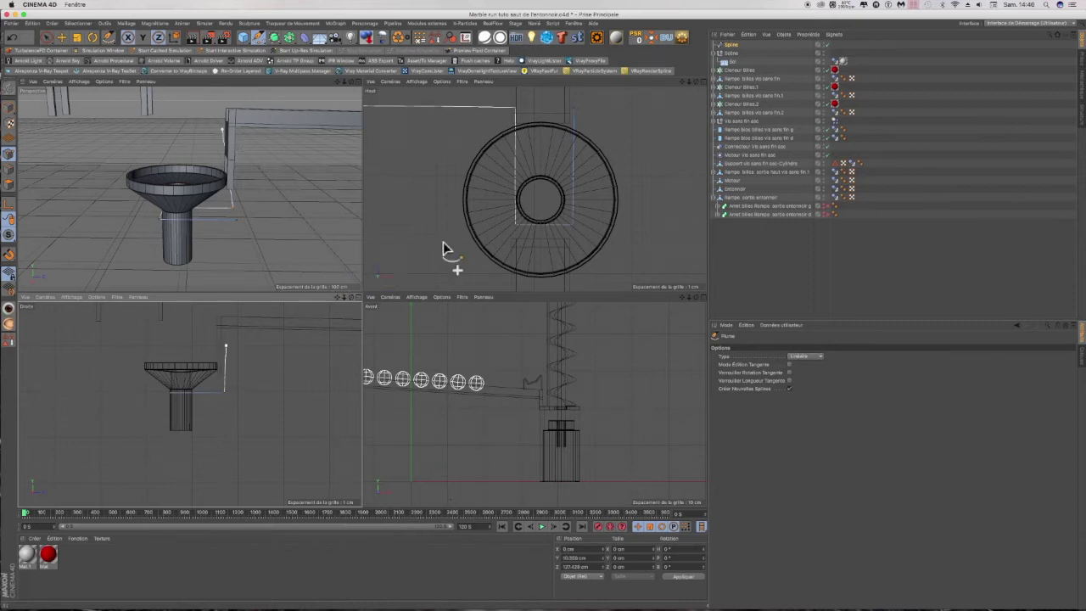
# Step: Move the new upper point along X in the top view until it sits above its own arm of the U
pyautogui.scroll(-3, 444, 250)
pyautogui.scroll(-3, 444, 248)
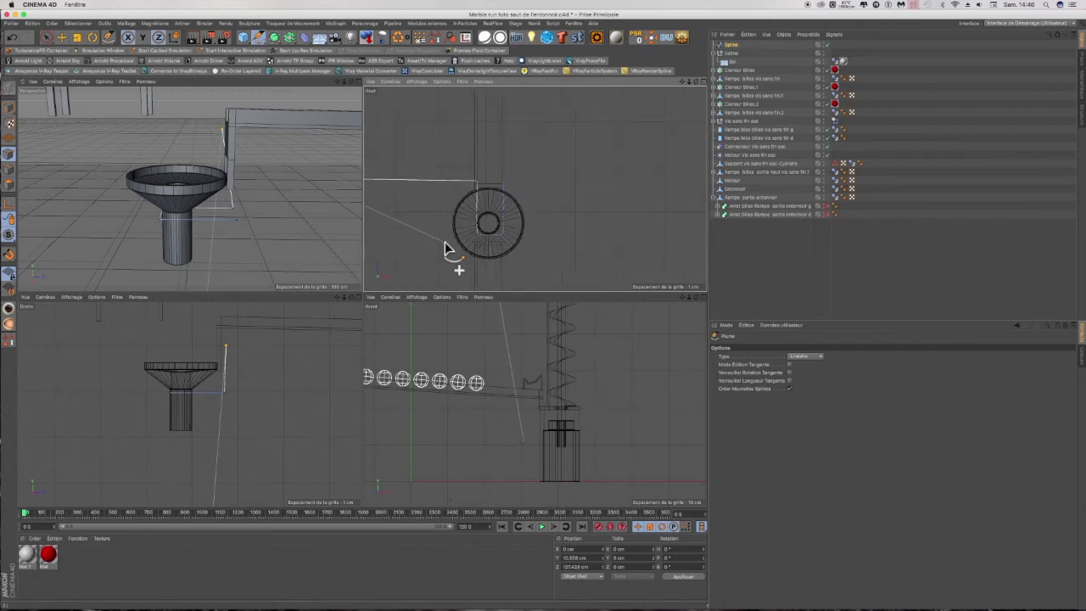
pyautogui.click(45, 38)
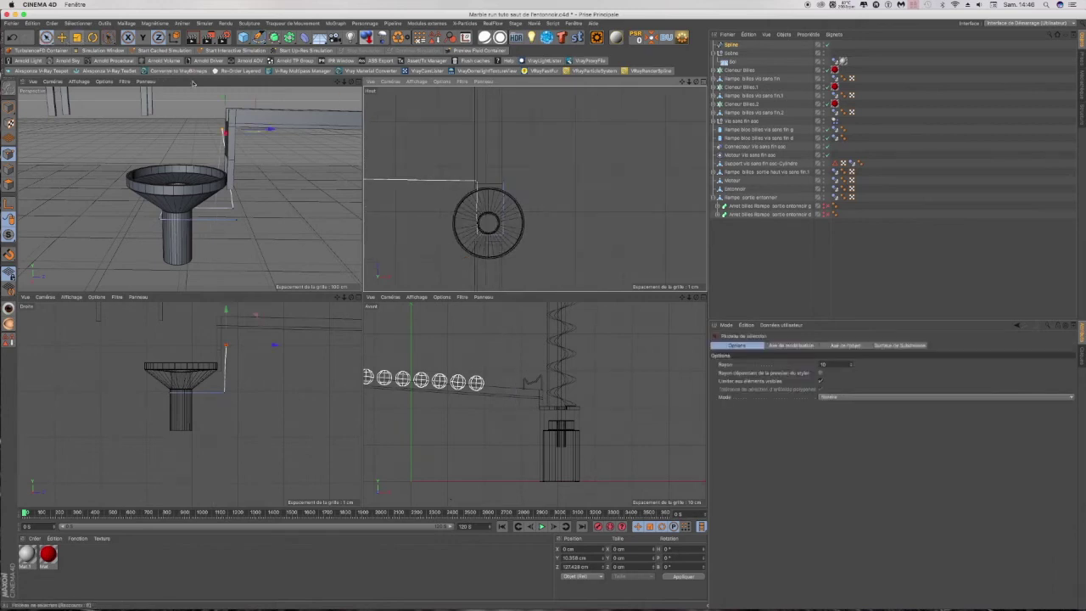
pyautogui.scroll(-2, 448, 215)
pyautogui.scroll(-4, 447, 216)
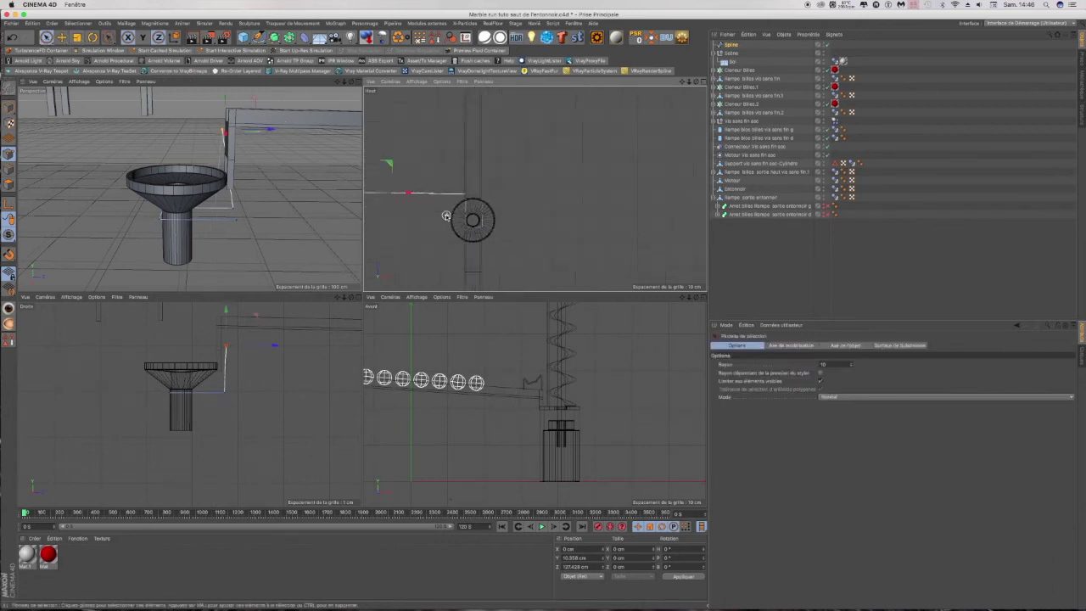
pyautogui.moveTo(451, 204); pyautogui.dragTo(506, 205)
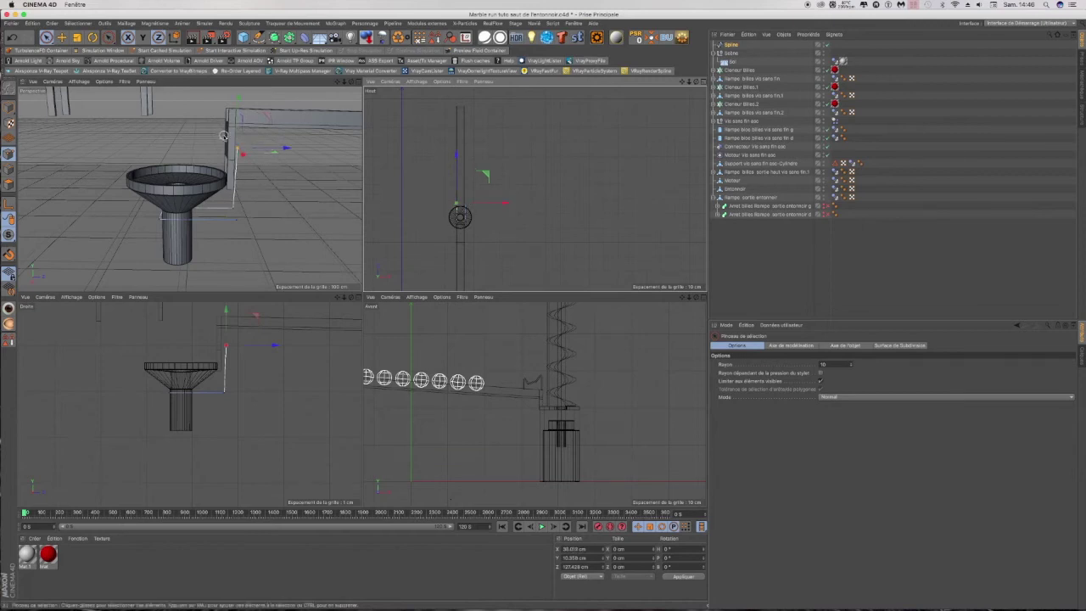
# Step: Extend the other open end of the U upward with the Pen, adding a point about 10.2 cm above it
pyautogui.click(467, 206)
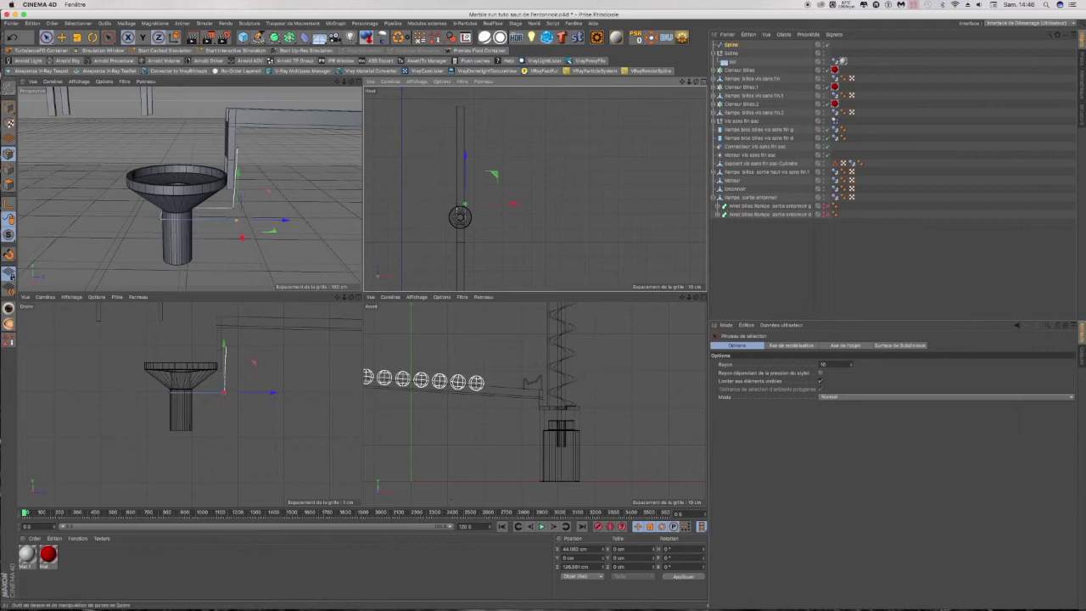
pyautogui.click(259, 36)
pyautogui.click(284, 49)
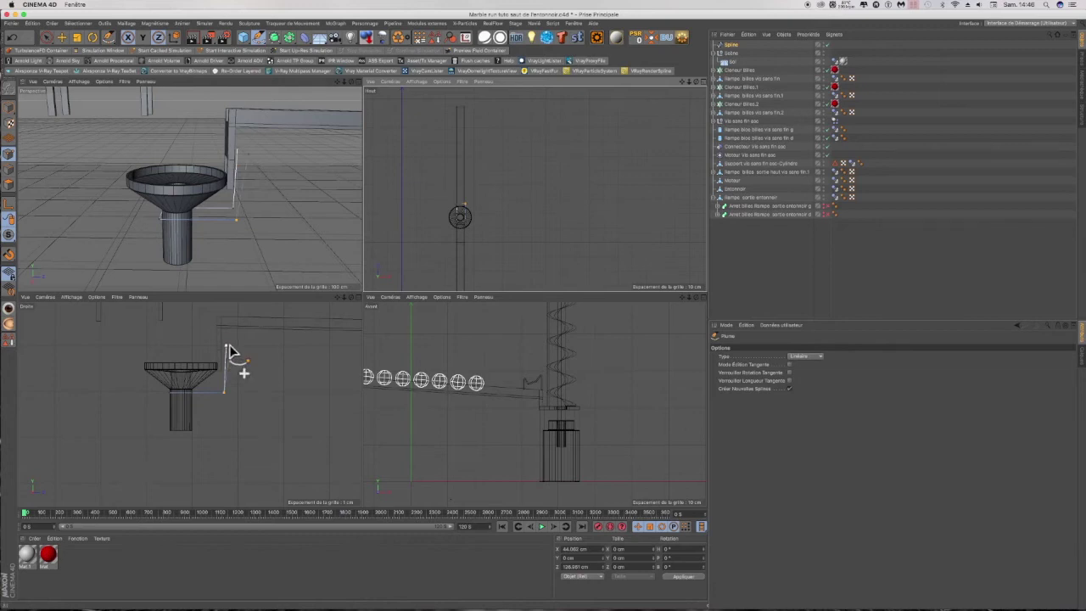
pyautogui.scroll(4, 227, 348)
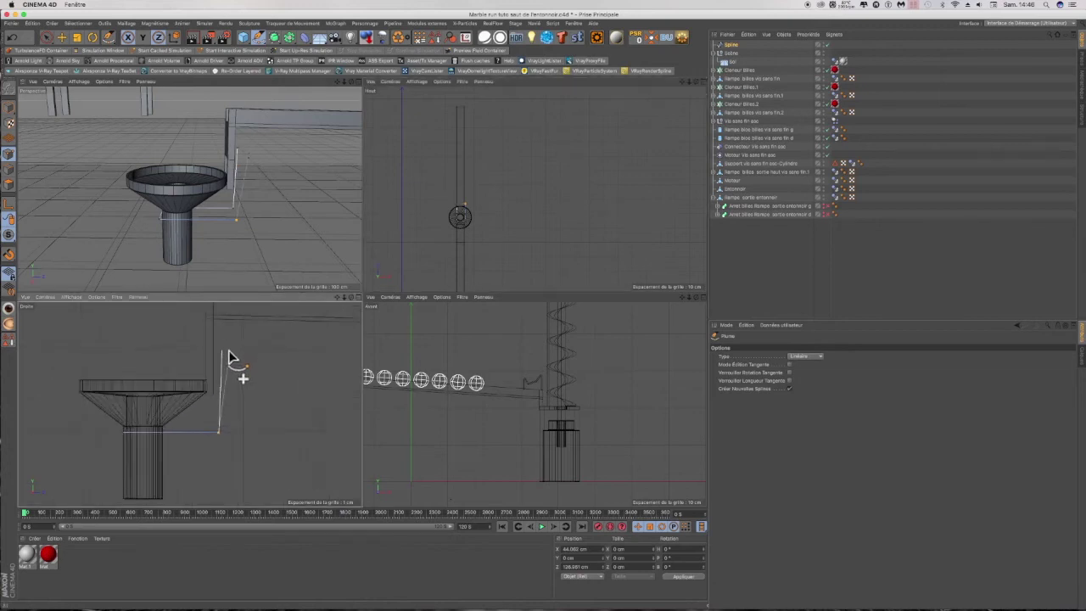
pyautogui.click(228, 352)
# Step: Shift the second upper point along Z to line up with the first, and nudge both upper points into line with the lower corners
pyautogui.click(47, 39)
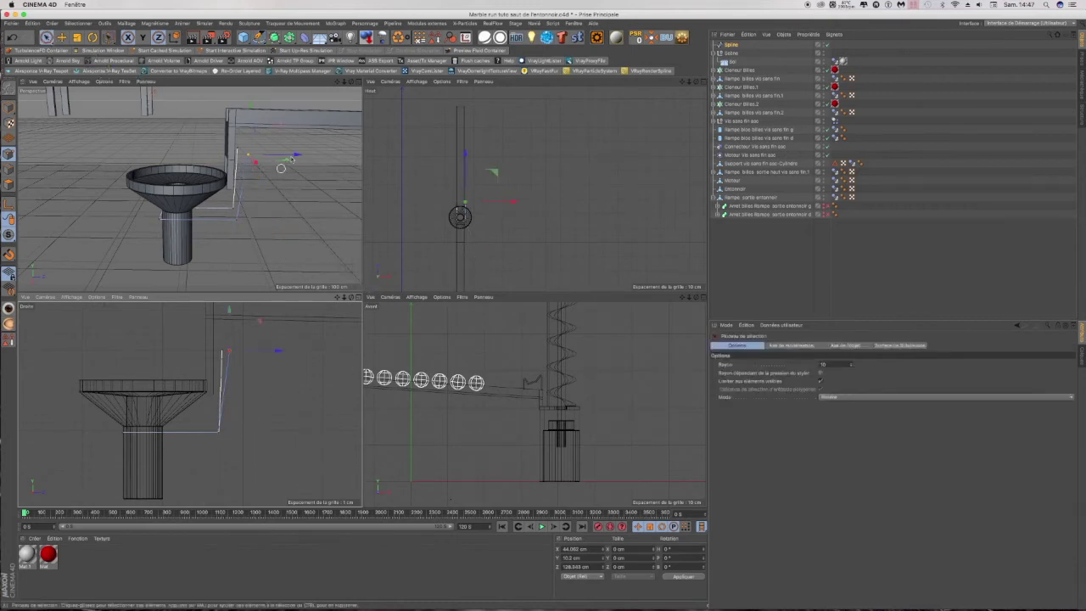
pyautogui.moveTo(293, 157); pyautogui.dragTo(288, 156)
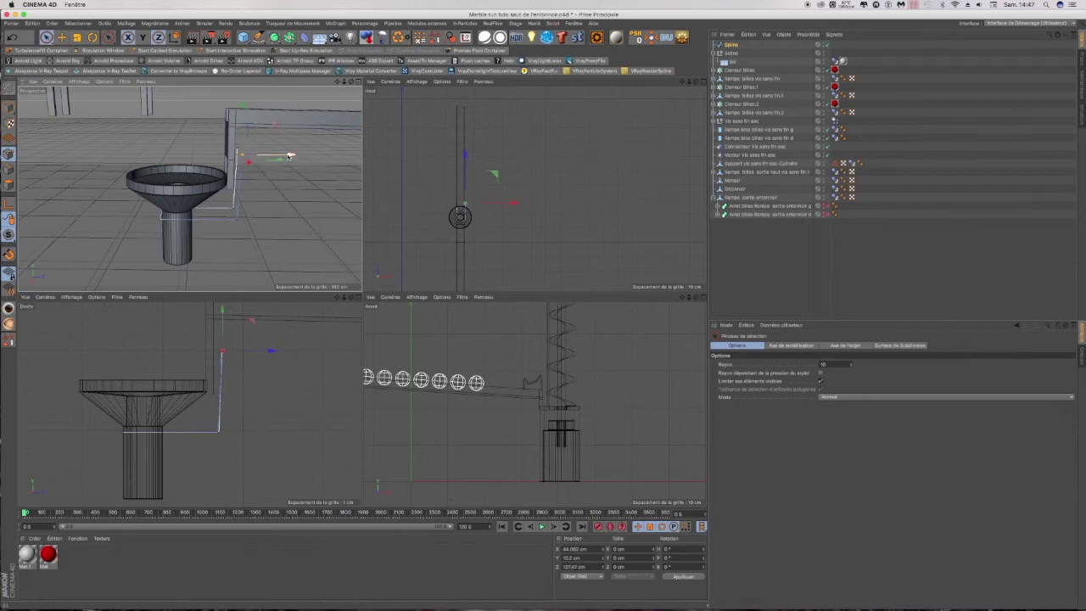
pyautogui.keyDown('shift'); pyautogui.click(245, 164); pyautogui.keyUp('shift')
pyautogui.moveTo(266, 350); pyautogui.dragTo(264, 350)
# Step: Enable snapping with workplane and grid point snapping in the full-size right view
pyautogui.middleClick(360, 302)
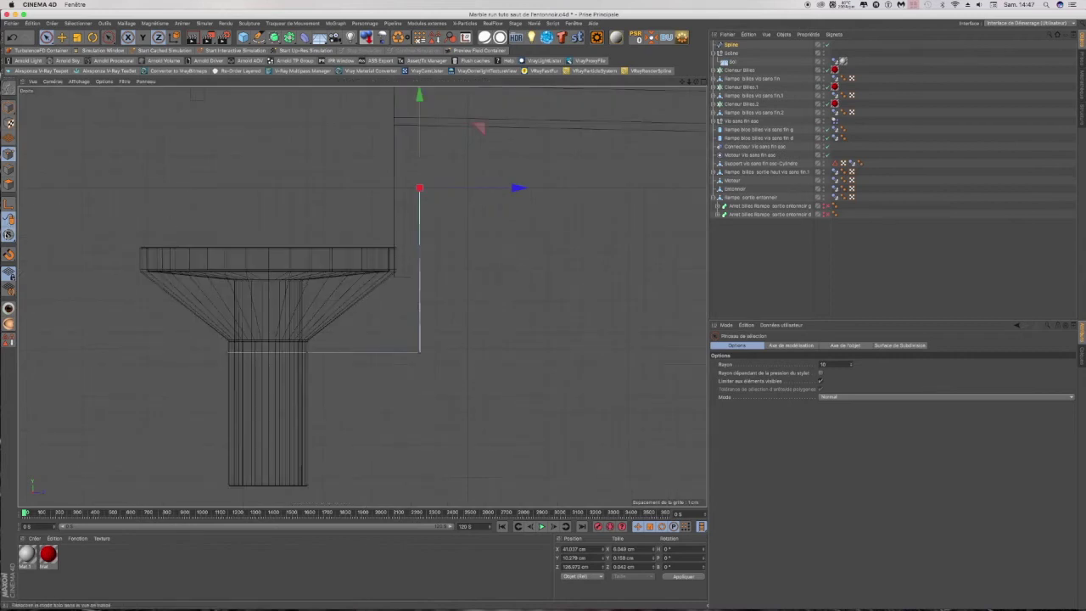
pyautogui.click(9, 254)
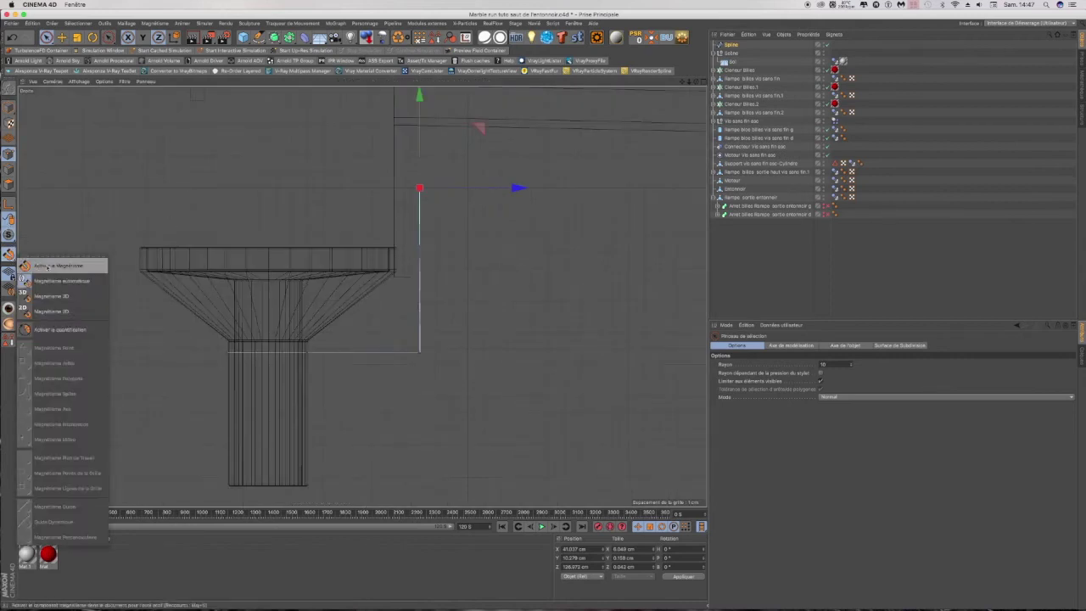
pyautogui.click(48, 266)
pyautogui.click(9, 254)
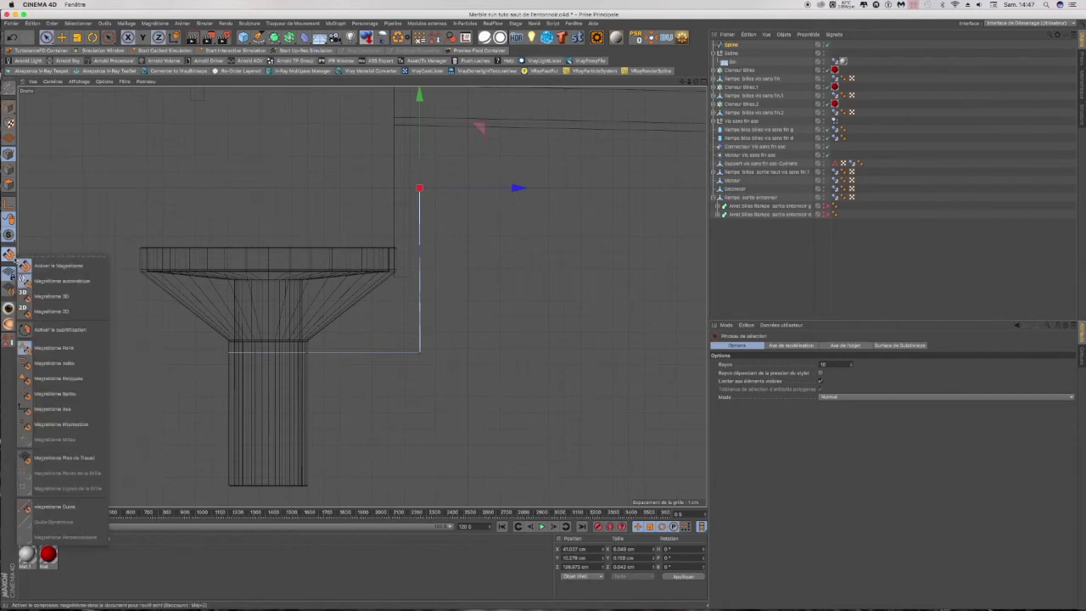
pyautogui.click(52, 456)
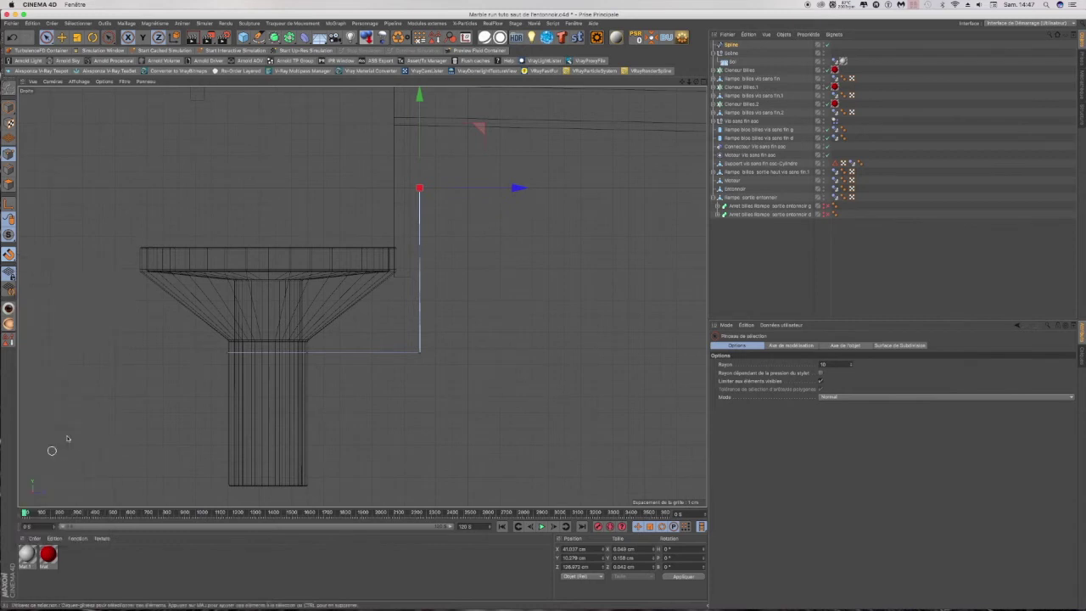
pyautogui.scroll(10, 419, 185)
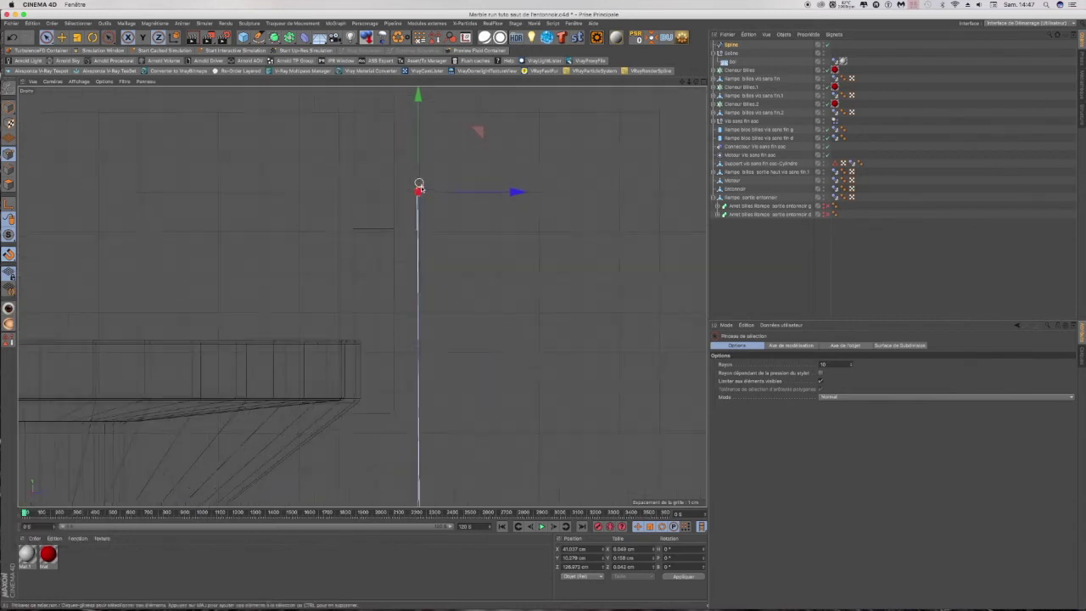
pyautogui.click(8, 273)
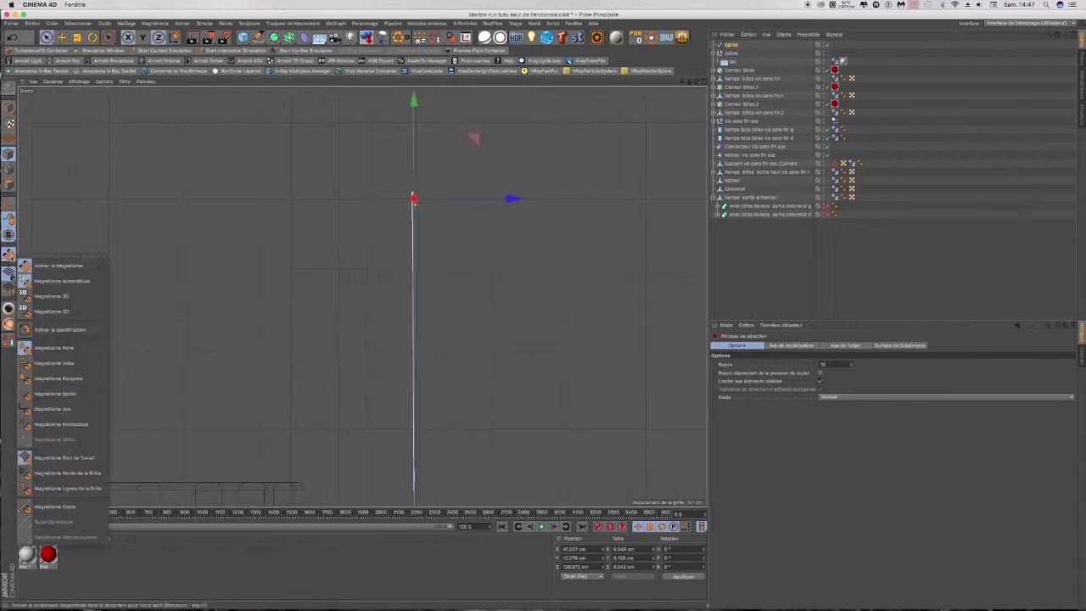
pyautogui.click(59, 477)
# Step: Snap the upper ends of the spline's two uprights onto the same grid point
pyautogui.scroll(4, 430, 208)
pyautogui.click(430, 223)
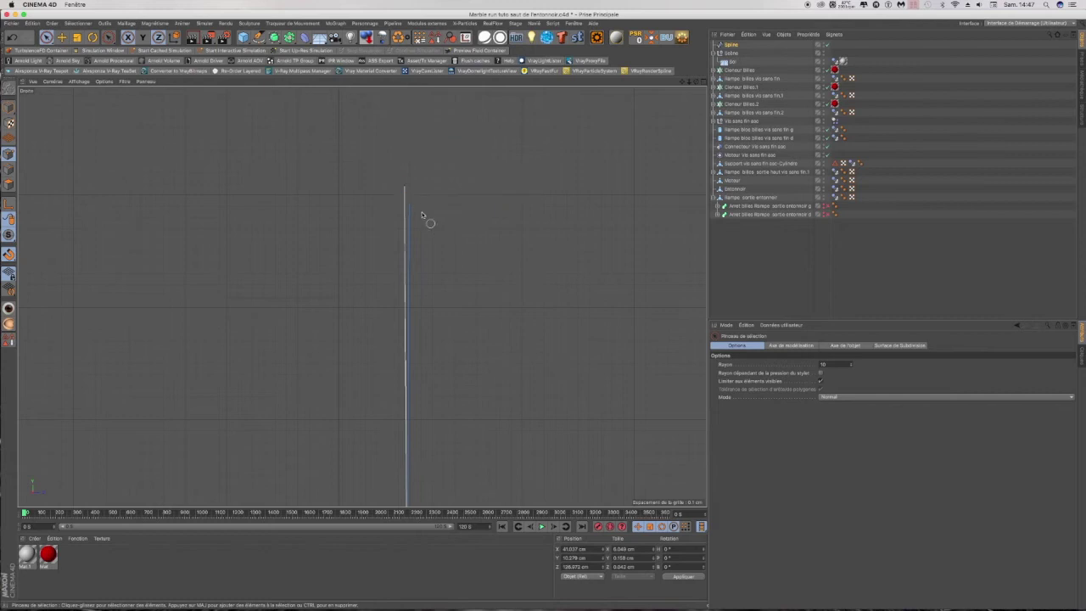
pyautogui.click(411, 207)
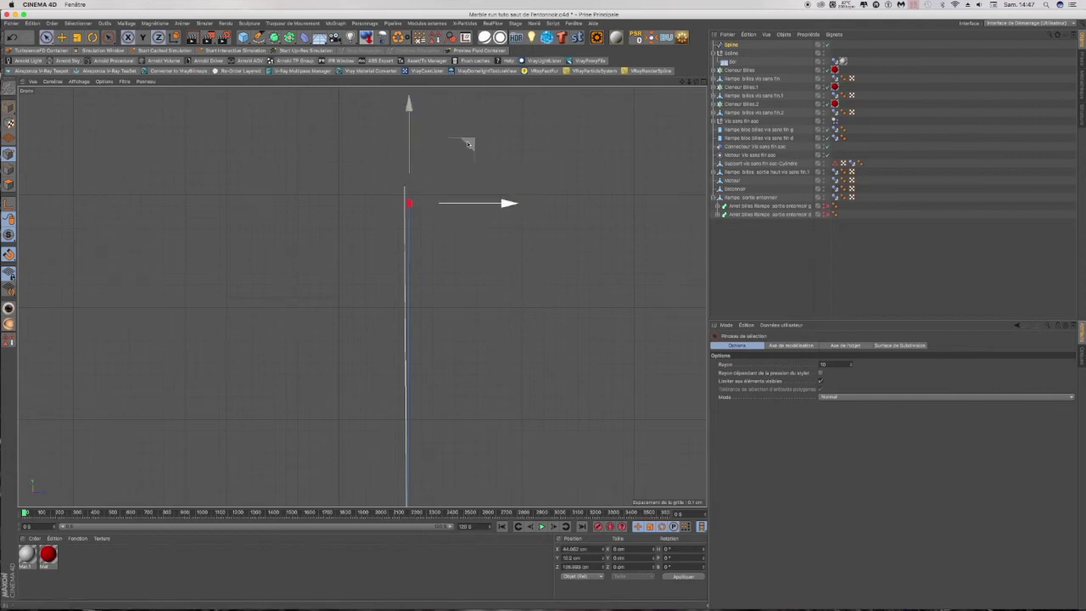
pyautogui.moveTo(472, 139)
pyautogui.mouseDown()
pyautogui.moveTo(451, 145)
pyautogui.moveTo(472, 140)
pyautogui.mouseUp()
pyautogui.scroll(-6, 440, 184)
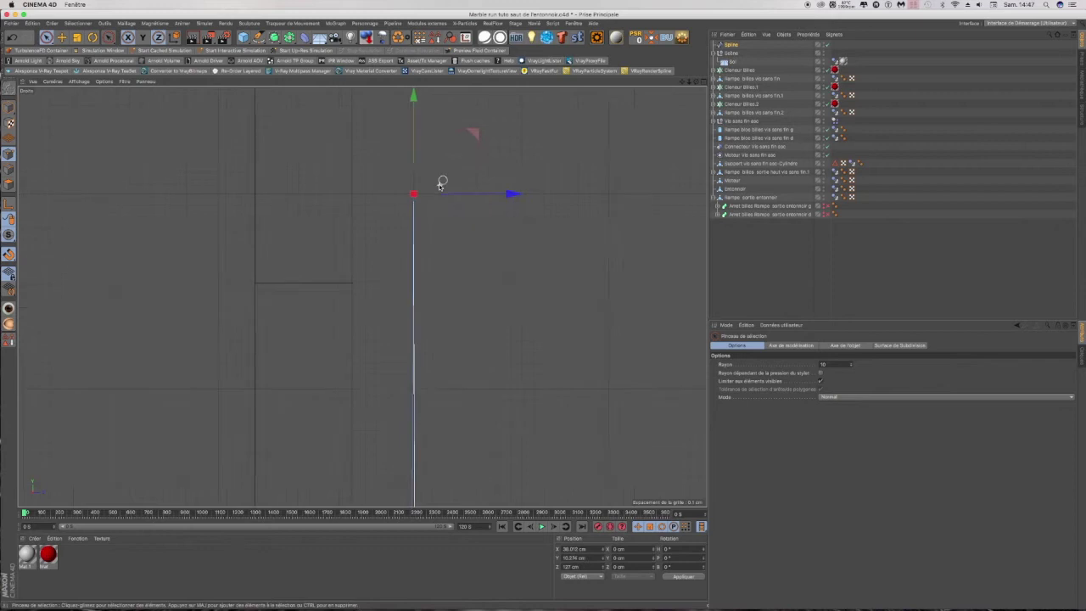
pyautogui.scroll(-3, 438, 186)
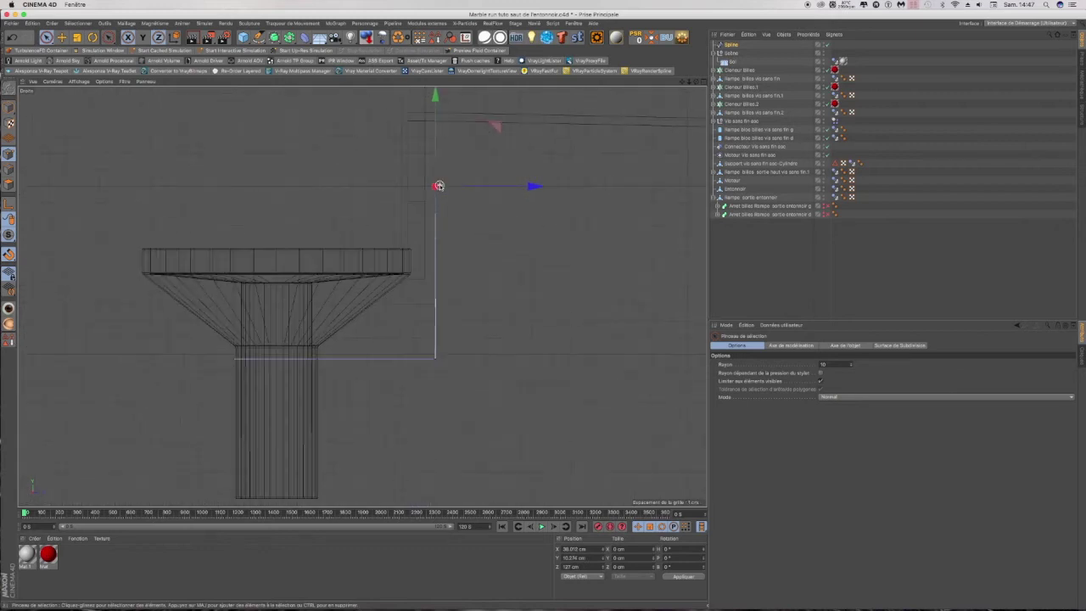
# Step: Snap the lower corner points of both uprights to the grid point about 0.27 cm higher
pyautogui.scroll(10, 436, 372)
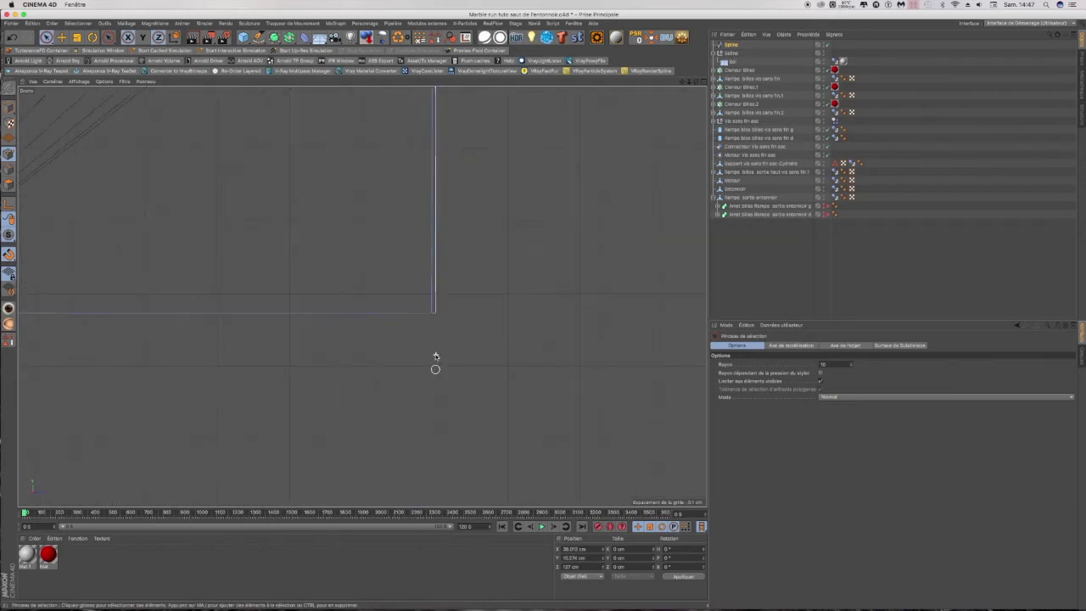
pyautogui.click(437, 315)
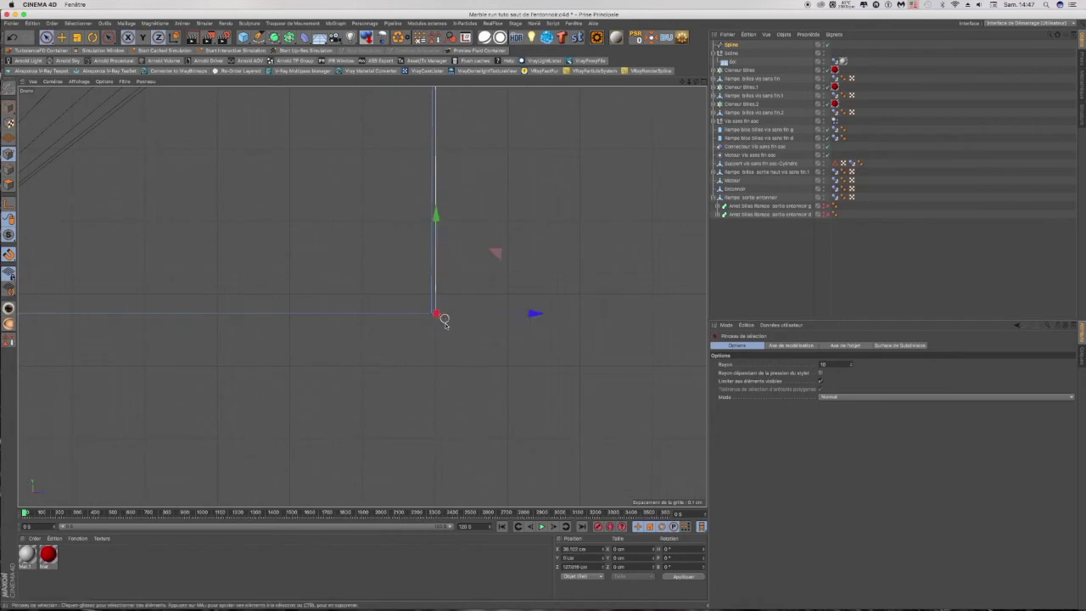
pyautogui.moveTo(436, 215); pyautogui.dragTo(438, 204)
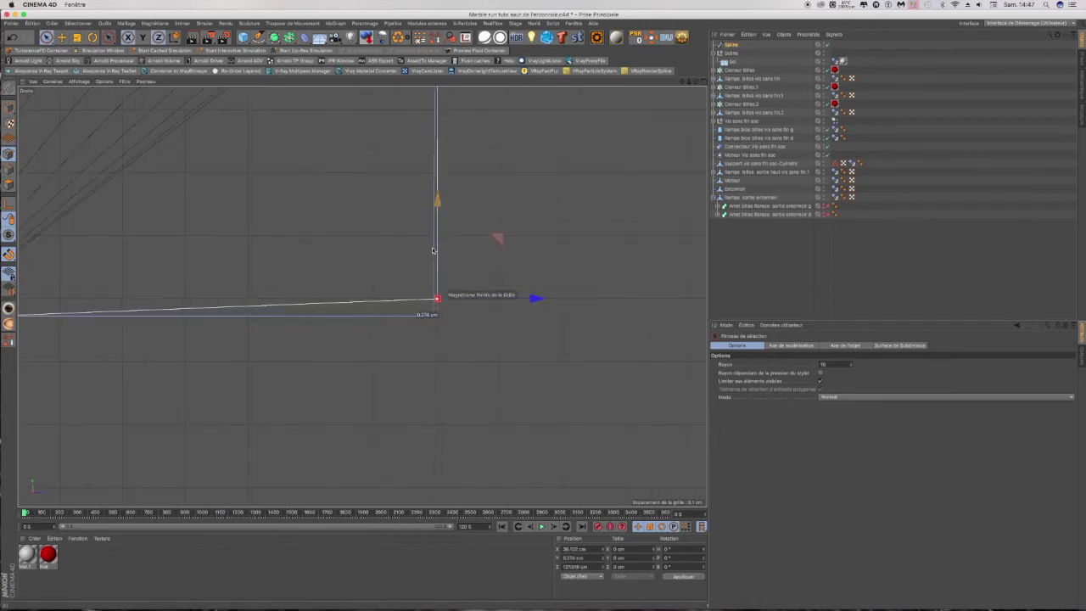
pyautogui.click(433, 314)
pyautogui.moveTo(497, 254); pyautogui.dragTo(497, 238)
pyautogui.scroll(-3, 602, 317)
pyautogui.scroll(2, 62, 313)
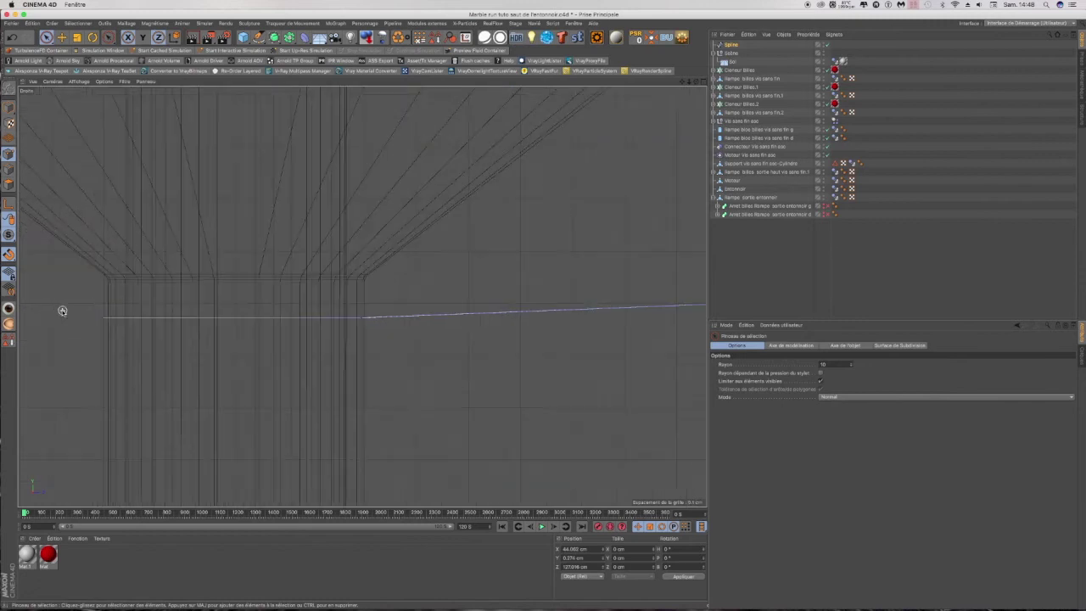
# Step: Snap the two spline points at the ramp-side edge of the funnel's neck to the grid point about 0.27 cm higher
pyautogui.click(365, 321)
pyautogui.click(379, 333)
pyautogui.click(365, 318)
pyautogui.click(704, 83)
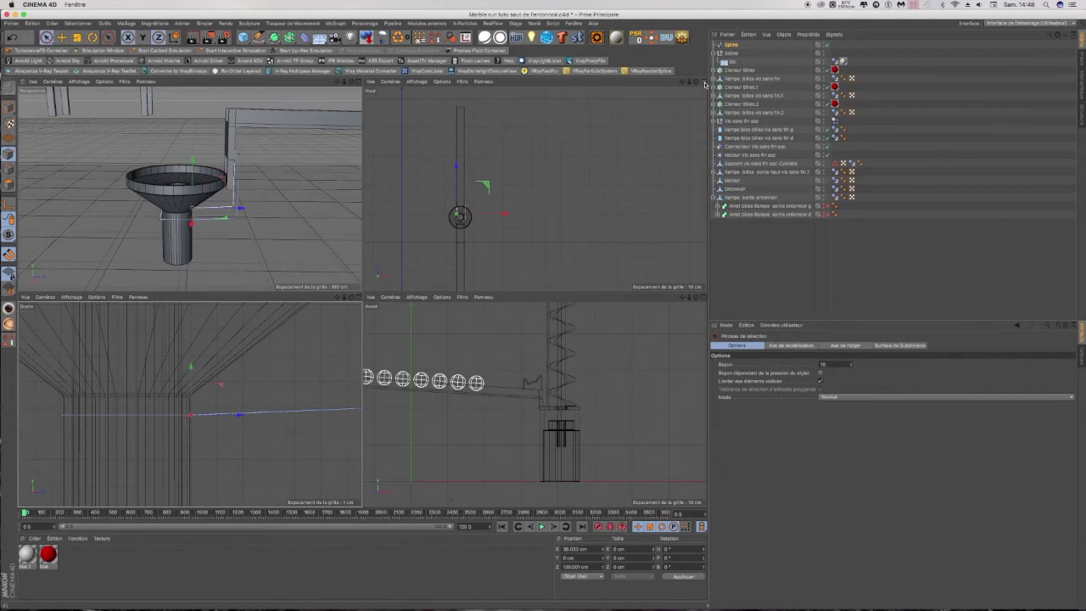
pyautogui.scroll(3, 180, 414)
pyautogui.scroll(2, 181, 414)
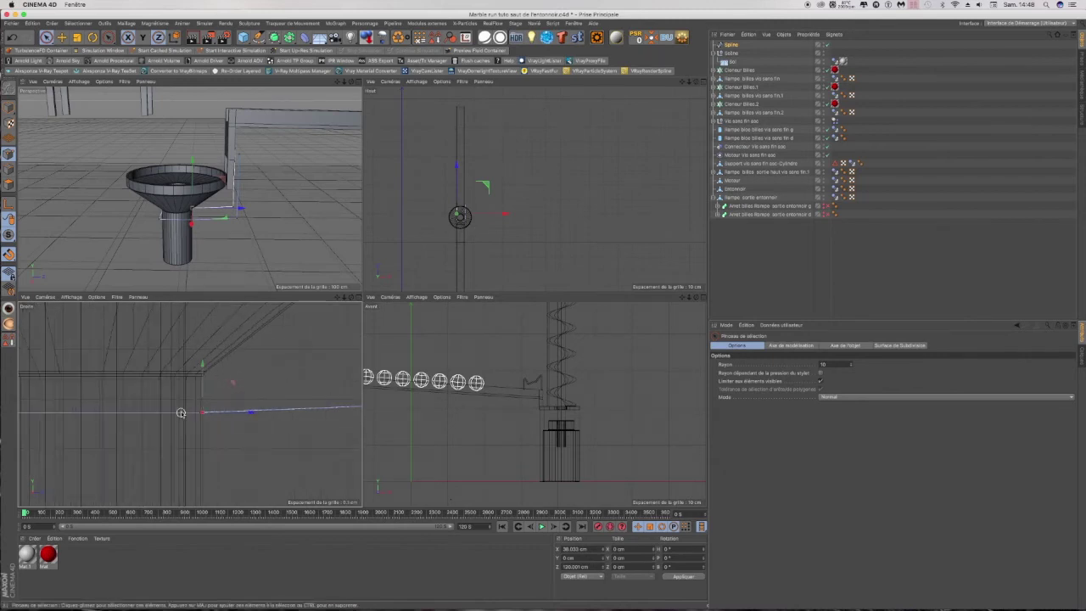
pyautogui.moveTo(232, 387); pyautogui.dragTo(232, 370)
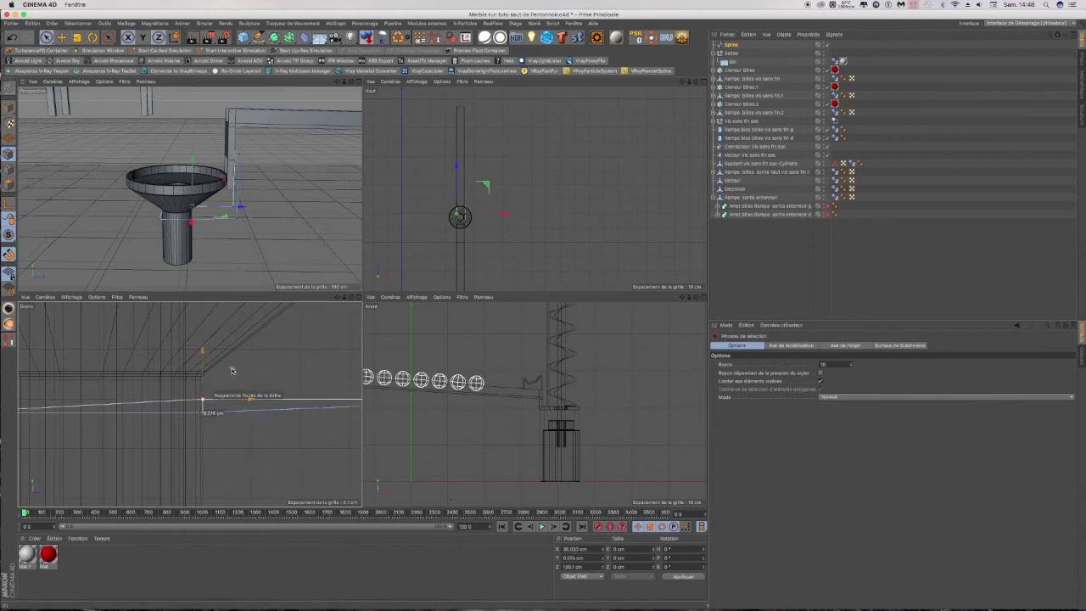
pyautogui.click(205, 414)
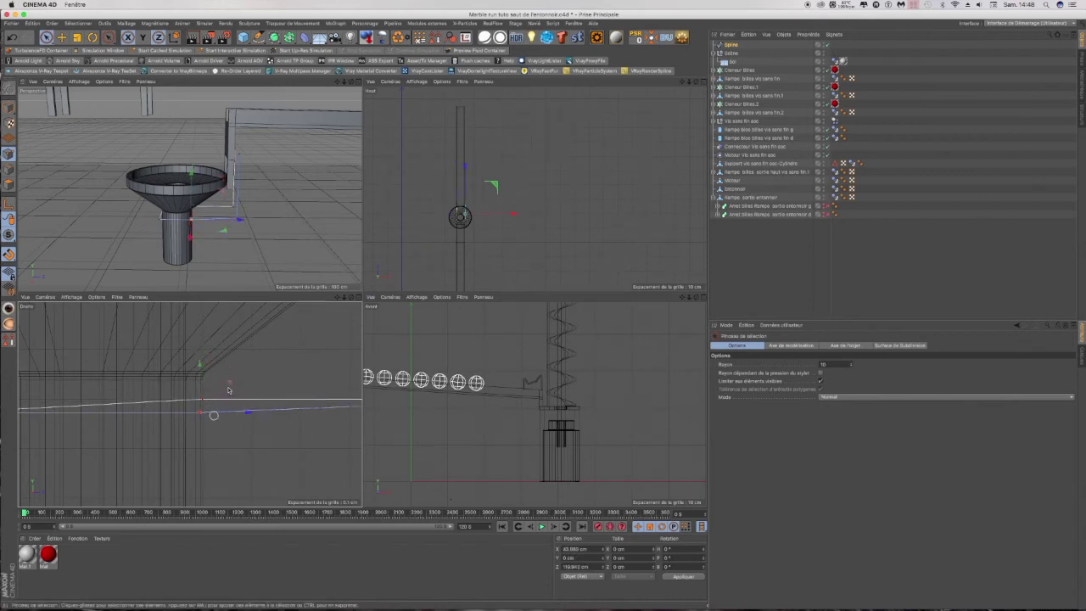
pyautogui.moveTo(233, 378); pyautogui.dragTo(233, 368)
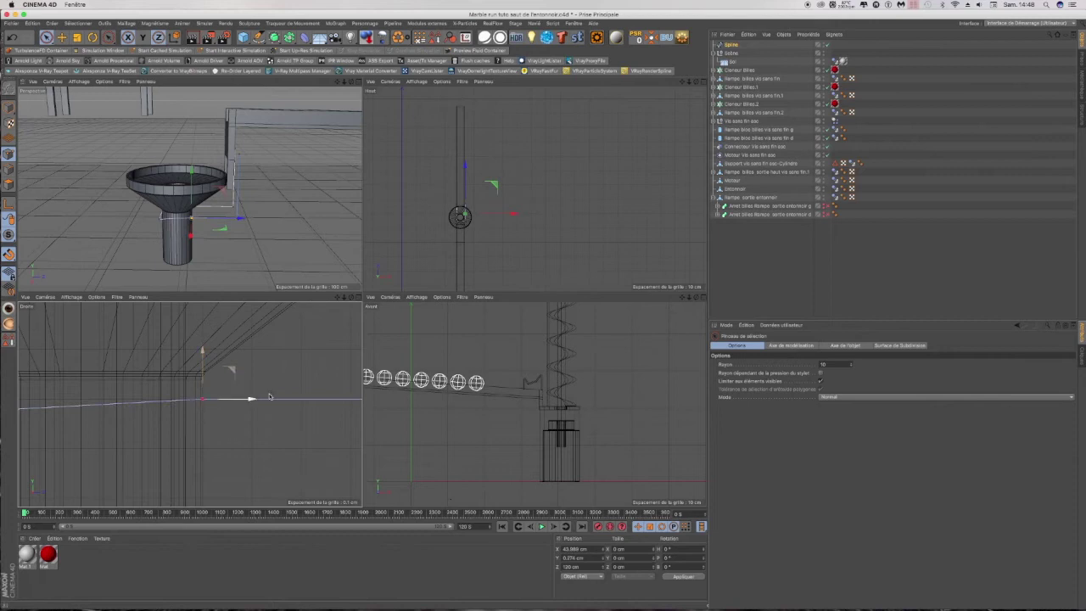
# Step: Snap the two spline points on the far side of the funnel's neck to the grid, level with the spline's other lower points
pyautogui.scroll(-5, 344, 391)
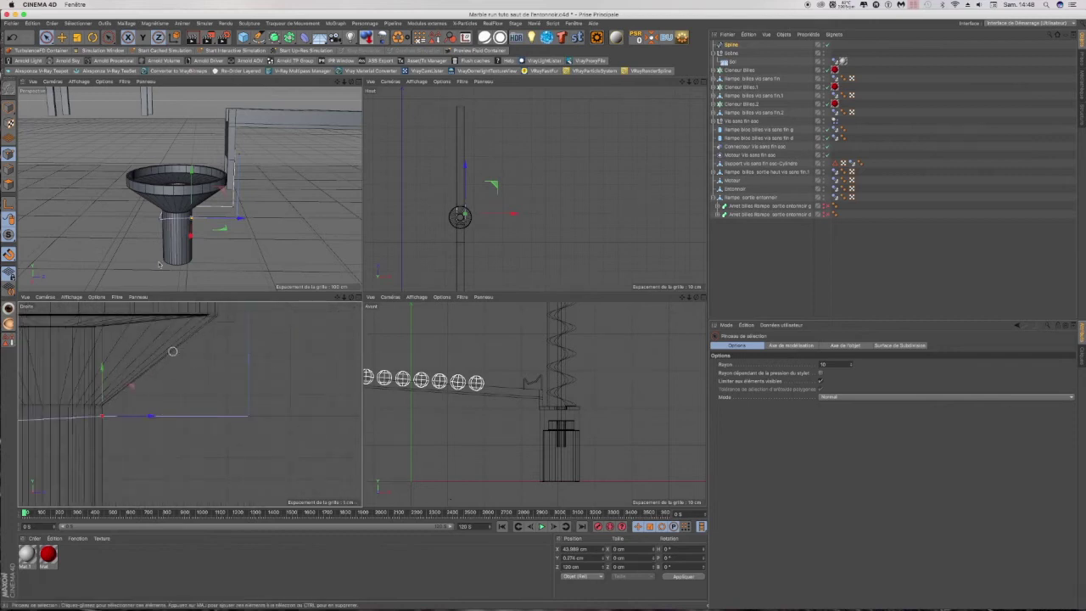
pyautogui.moveTo(337, 298); pyautogui.dragTo(440, 307)
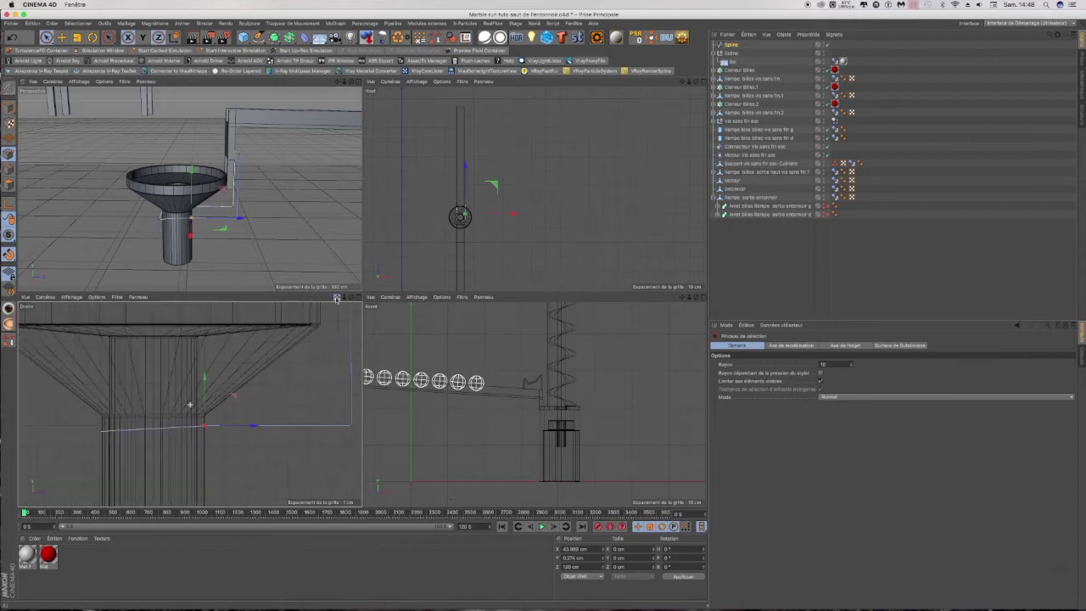
pyautogui.click(100, 431)
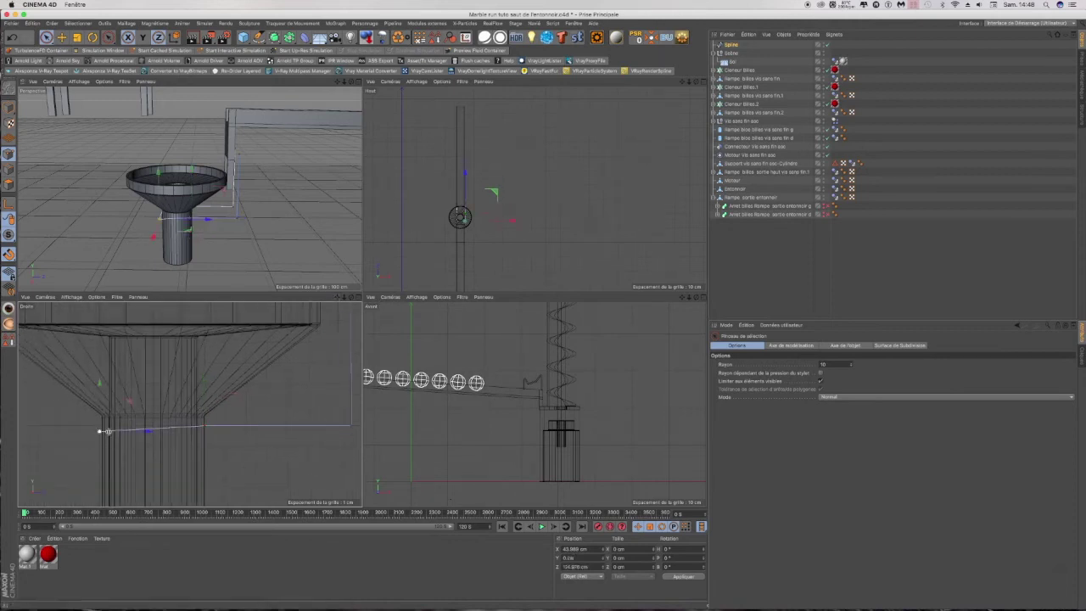
pyautogui.moveTo(99, 382); pyautogui.dragTo(100, 376)
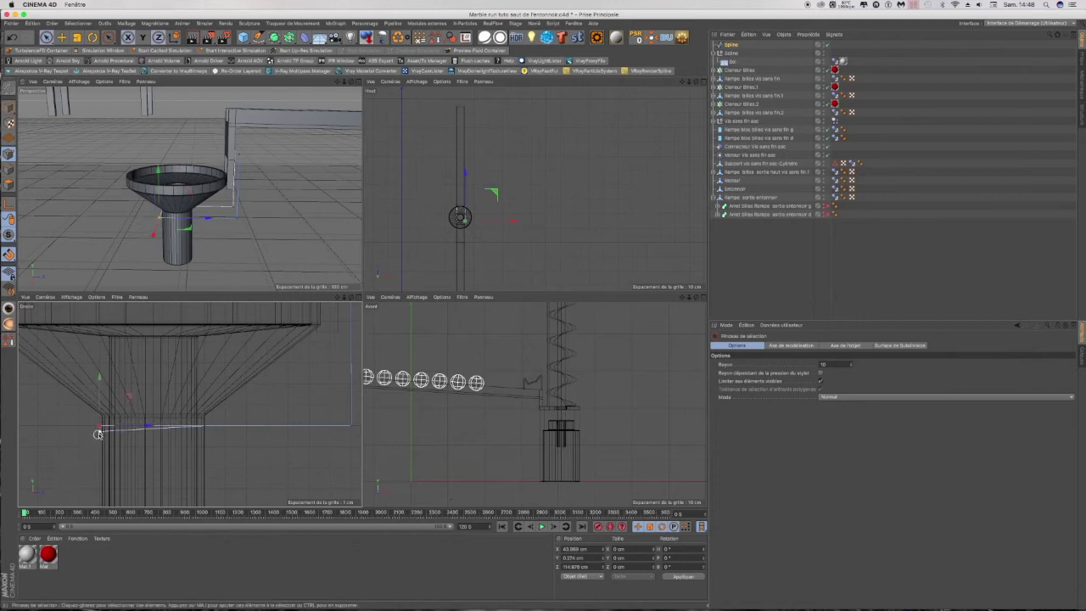
pyautogui.moveTo(100, 382); pyautogui.dragTo(99, 381)
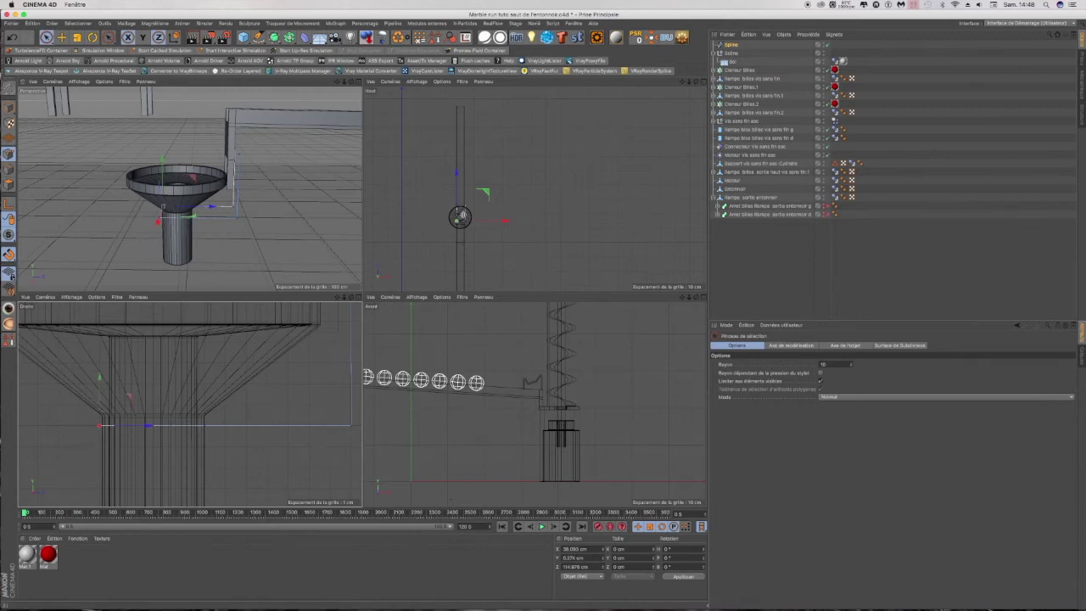
# Step: In the full-size top view, snap the upper end point of the first upright to the grid point at X 38.1 cm, Z 127 cm
pyautogui.click(703, 82)
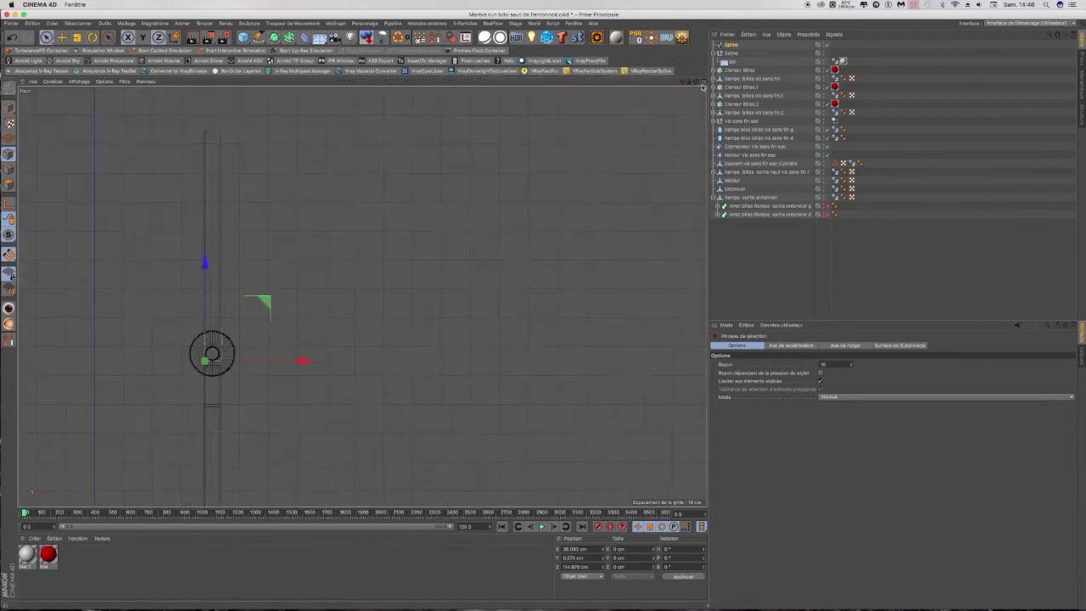
pyautogui.scroll(5, 188, 361)
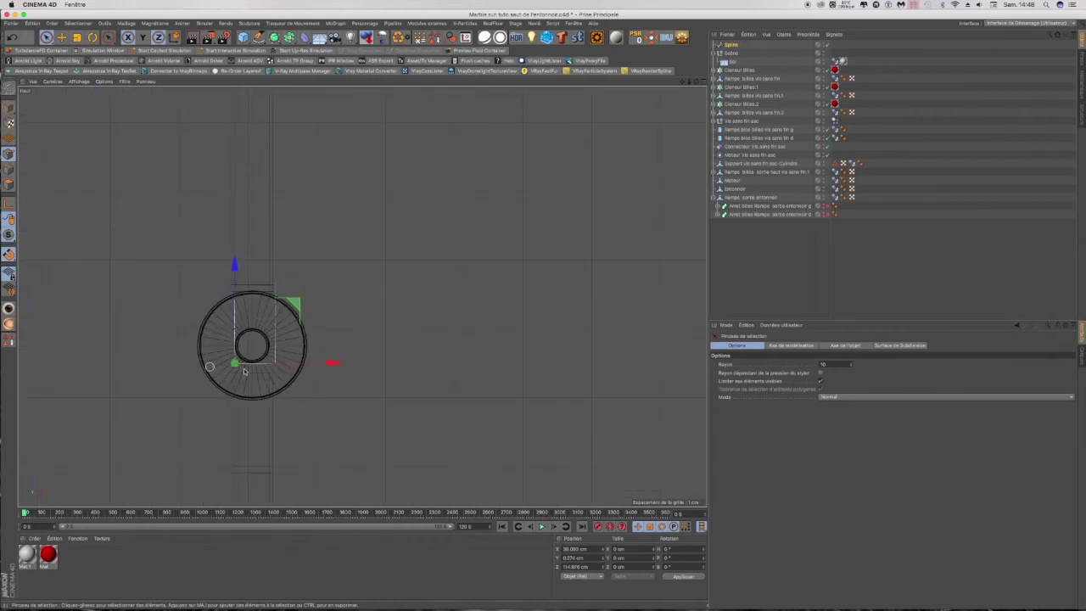
pyautogui.scroll(3, 213, 367)
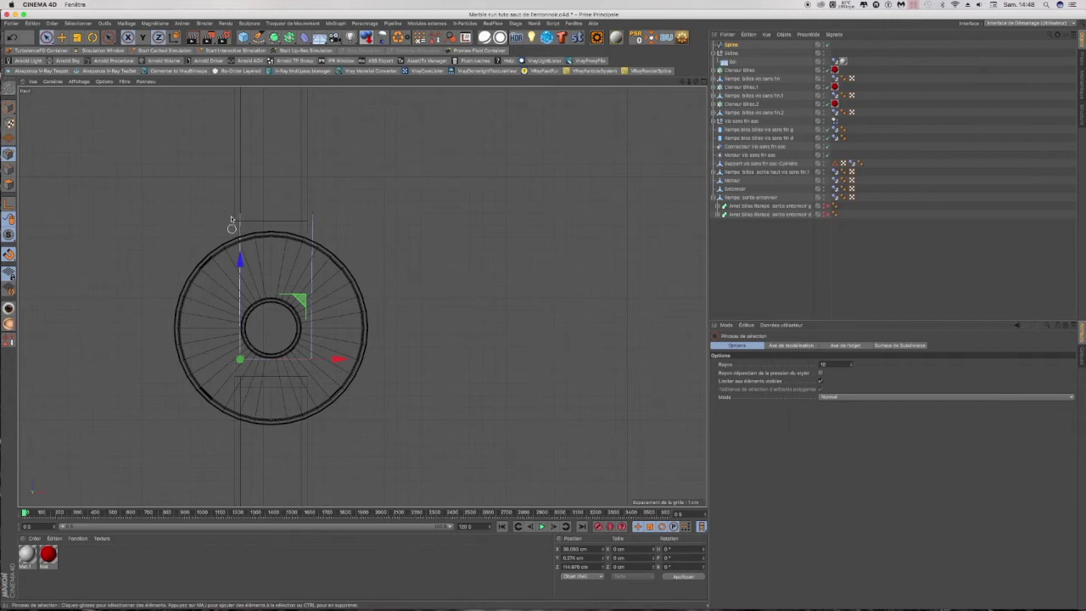
pyautogui.scroll(5, 229, 218)
pyautogui.scroll(2, 229, 218)
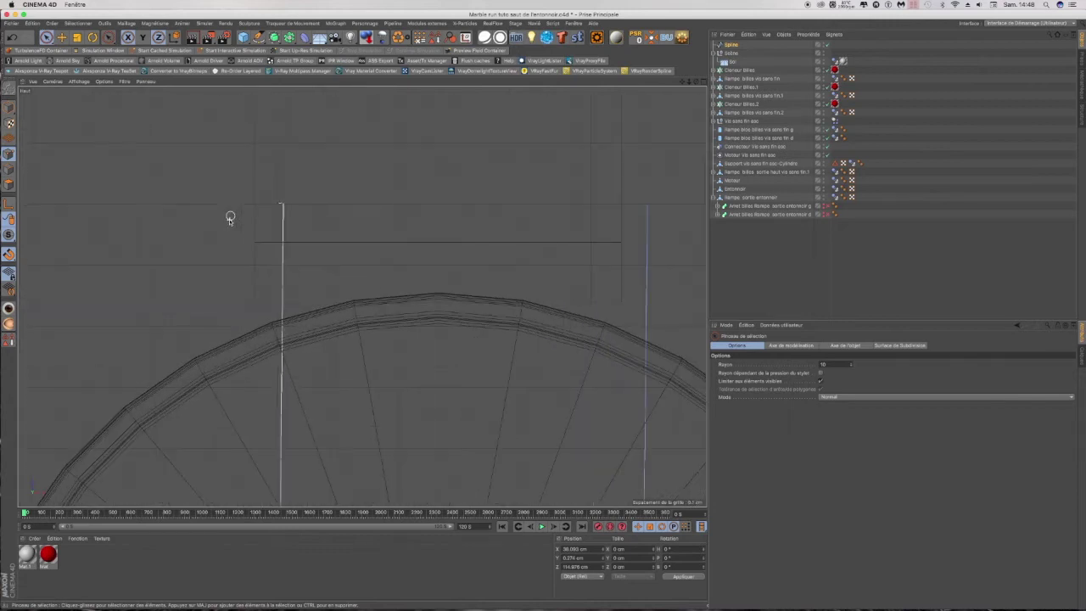
pyautogui.click(283, 204)
pyautogui.scroll(3, 277, 205)
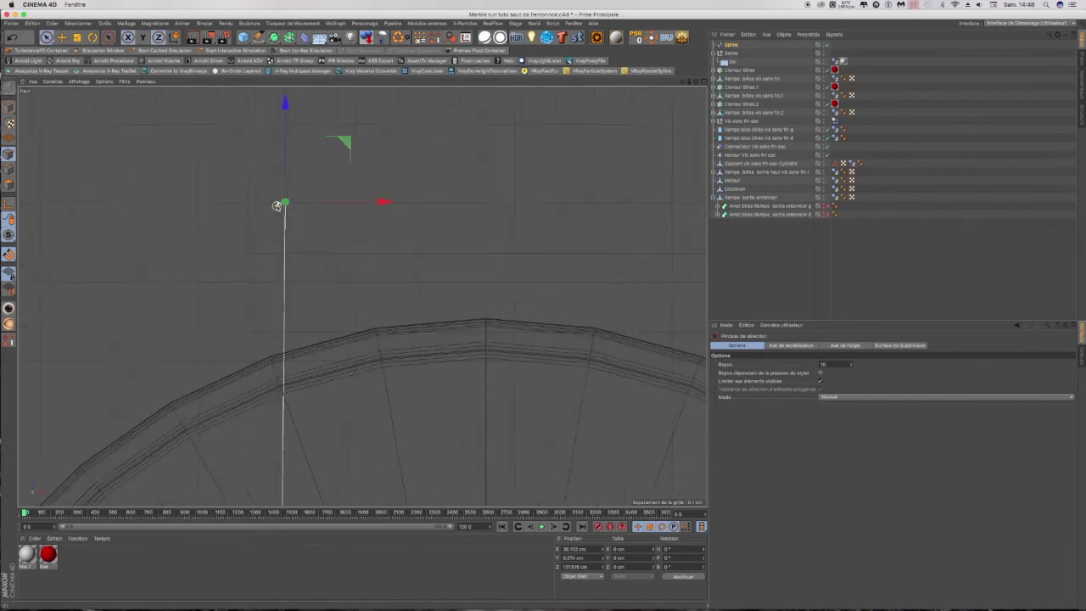
pyautogui.scroll(3, 277, 205)
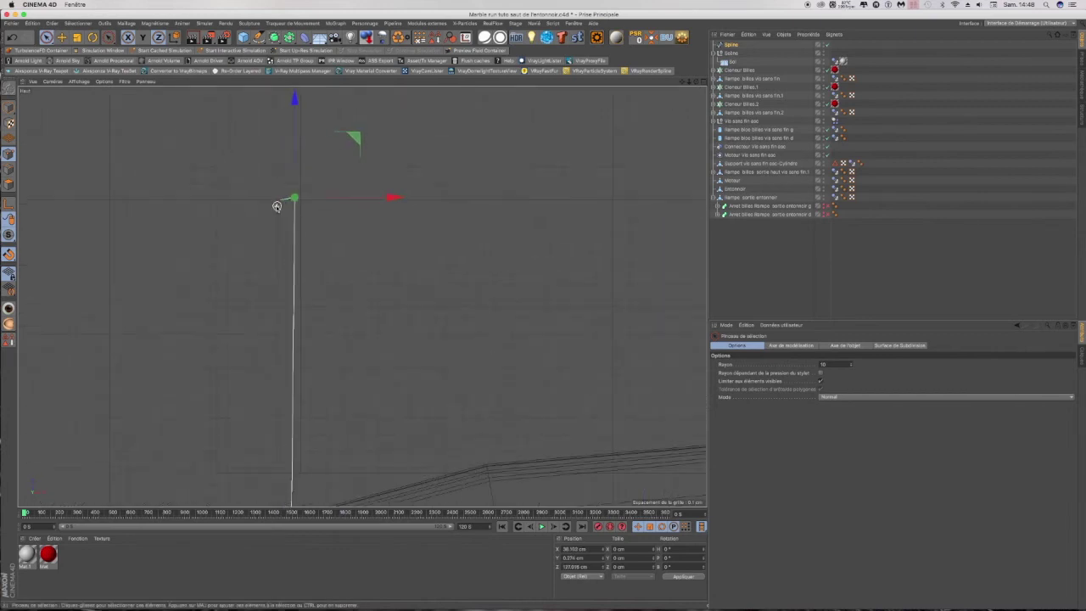
pyautogui.click(324, 213)
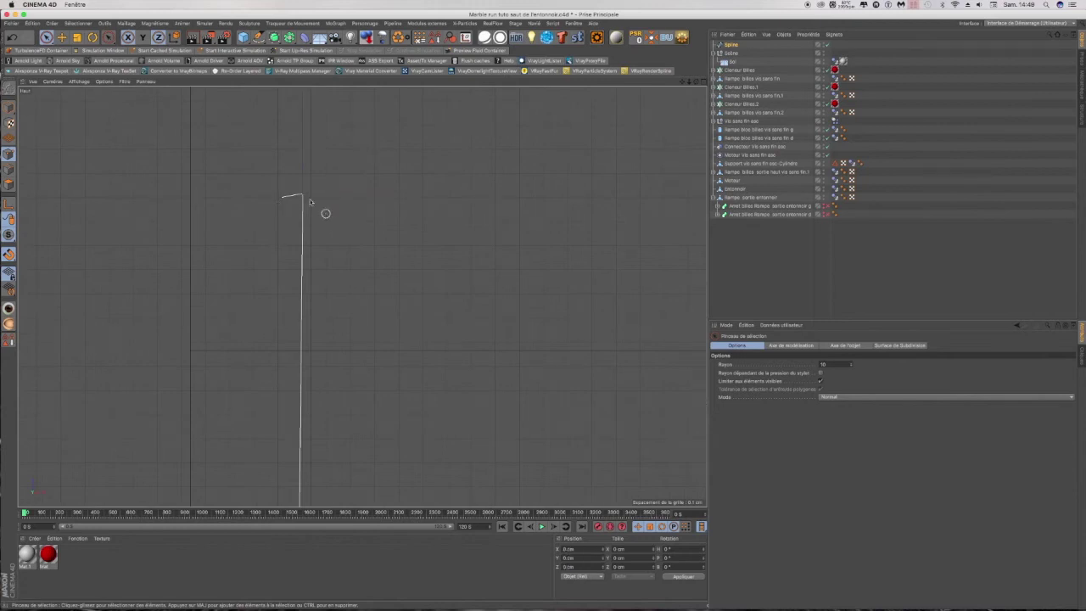
pyautogui.click(301, 197)
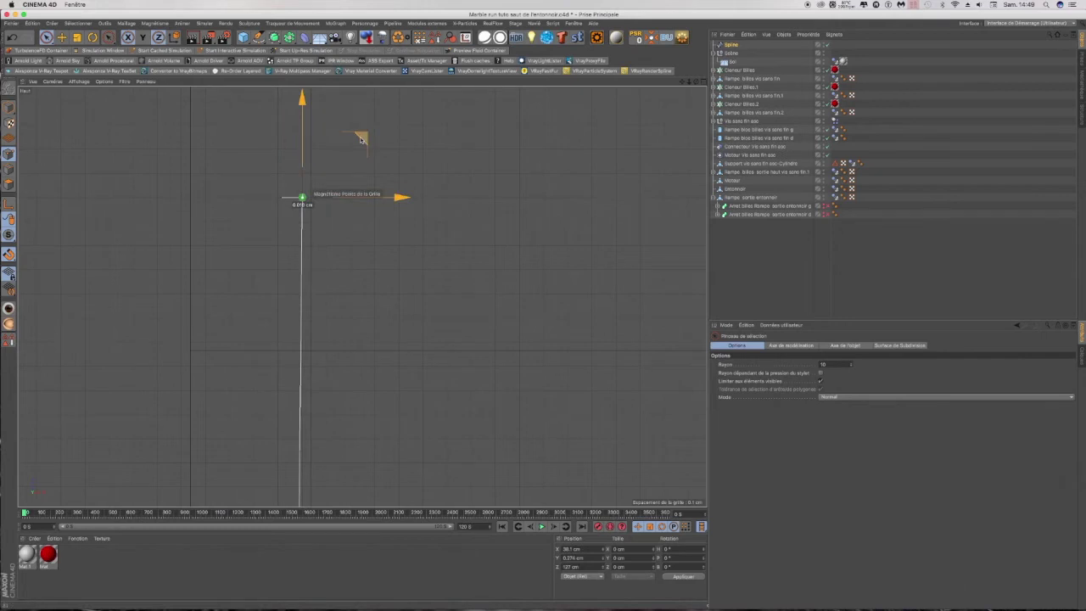
# Step: Move that upright's end point along X to about 38.01 cm, in line with the rest of its side
pyautogui.scroll(-5, 307, 325)
pyautogui.scroll(-2, 311, 319)
pyautogui.scroll(-2, 309, 300)
pyautogui.scroll(2, 310, 302)
pyautogui.moveTo(374, 236); pyautogui.dragTo(364, 236)
pyautogui.scroll(-2, 386, 308)
pyautogui.scroll(-3, 384, 306)
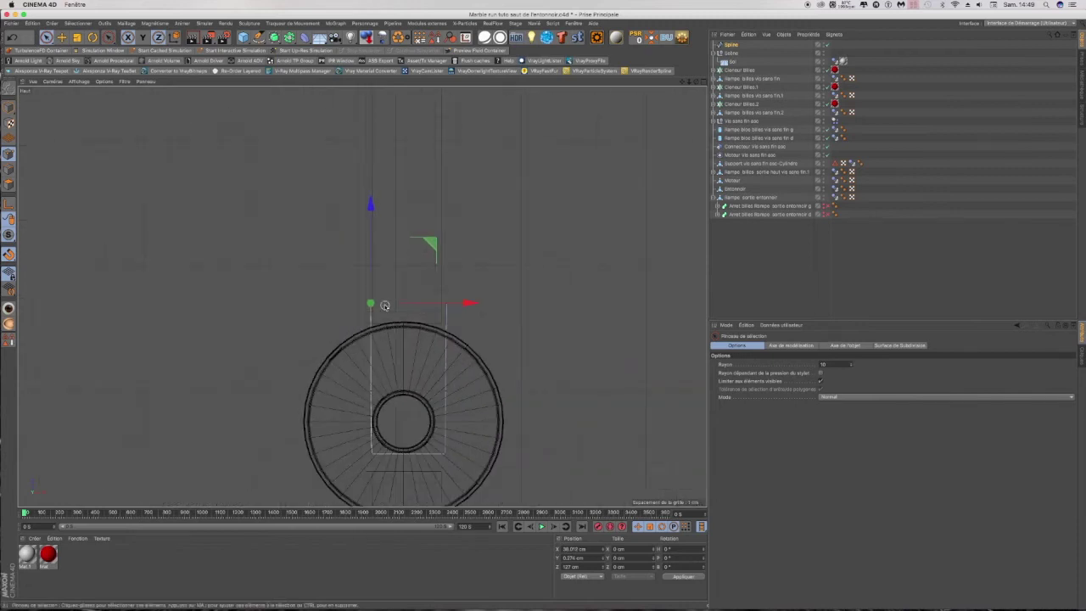
# Step: Rectangle-select all points on that side of the spline and shift them outward along X to about 37.9 cm
pyautogui.moveTo(49, 39); pyautogui.dragTo(64, 65)
pyautogui.moveTo(340, 274); pyautogui.dragTo(378, 509)
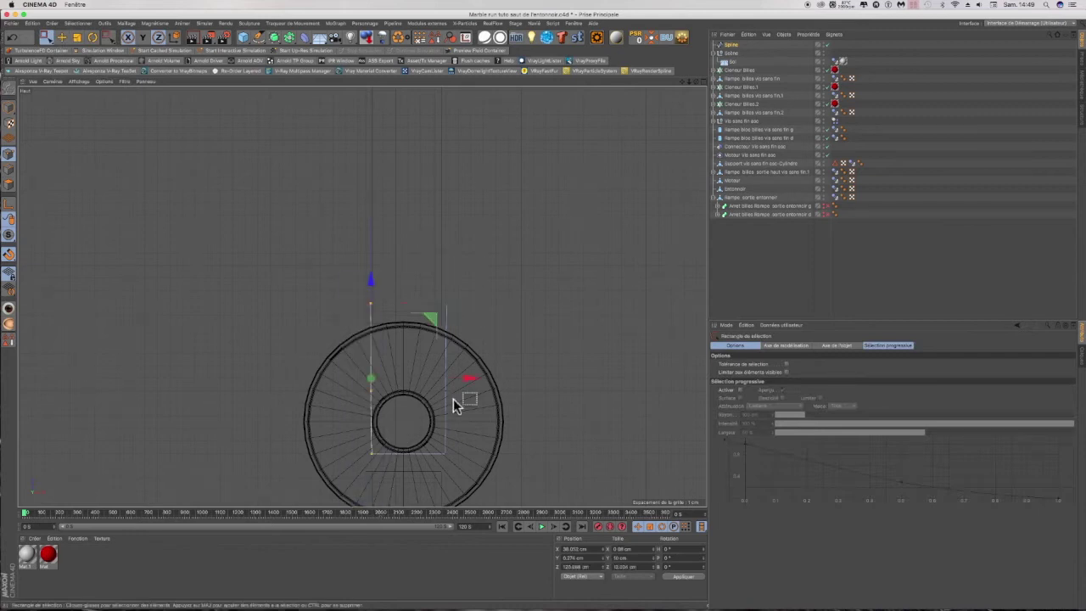
pyautogui.moveTo(471, 383); pyautogui.dragTo(468, 385)
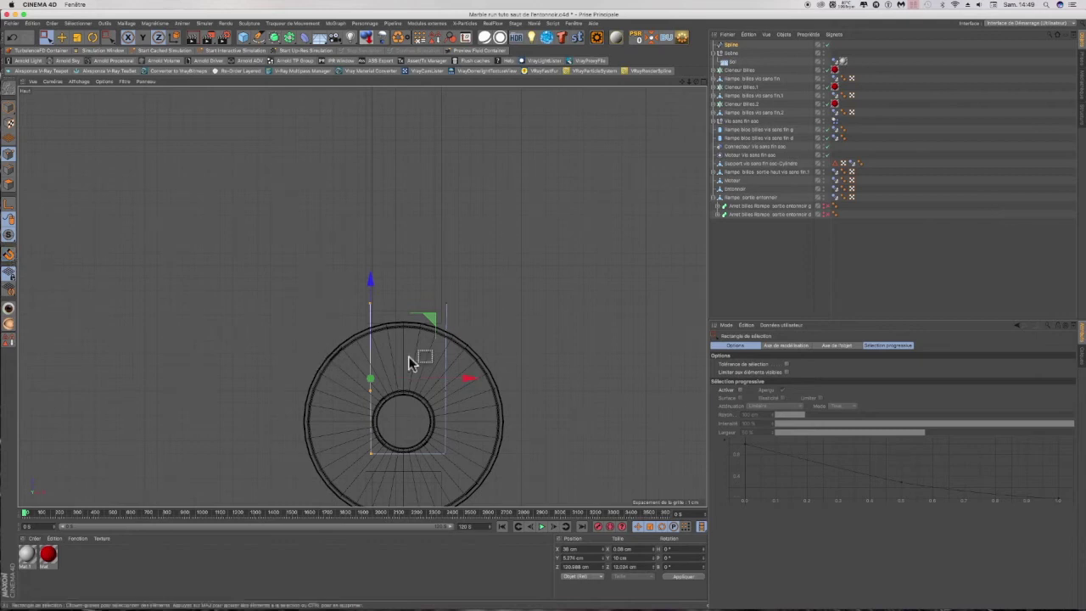
pyautogui.scroll(3, 376, 356)
pyautogui.moveTo(468, 386); pyautogui.dragTo(467, 386)
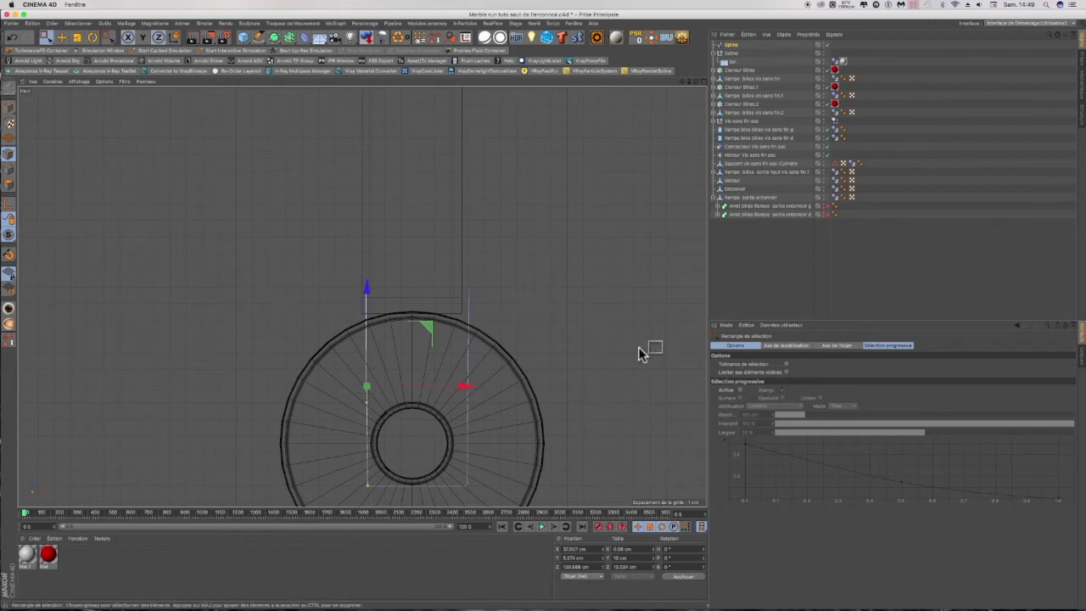
# Step: Rectangle-select the points on the opposite side of the spline and move them inward along X to 43.4 cm
pyautogui.moveTo(450, 259); pyautogui.dragTo(523, 510)
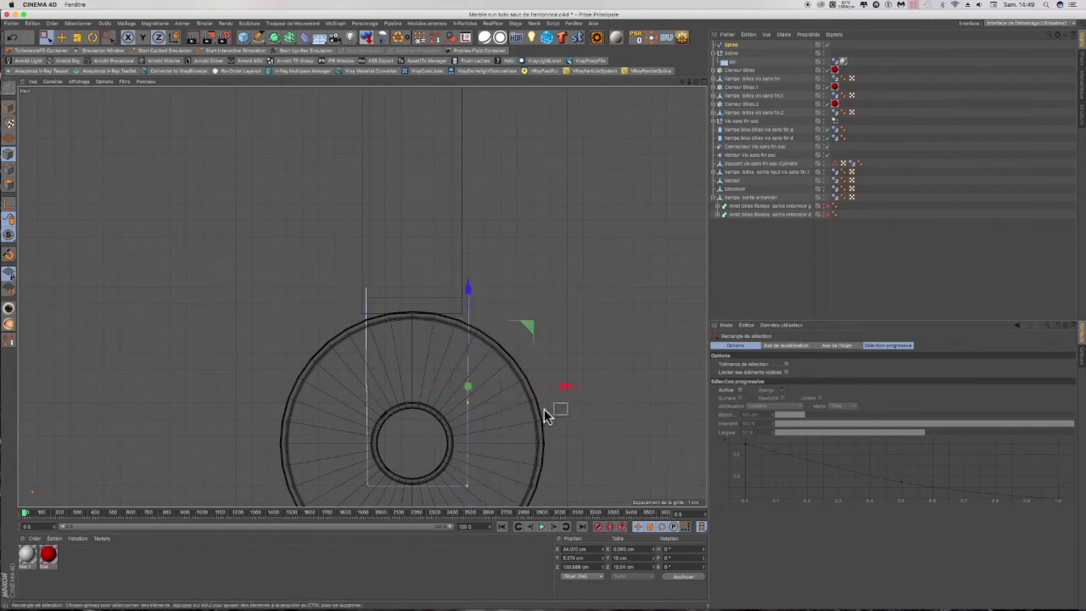
pyautogui.moveTo(566, 387); pyautogui.dragTo(548, 393)
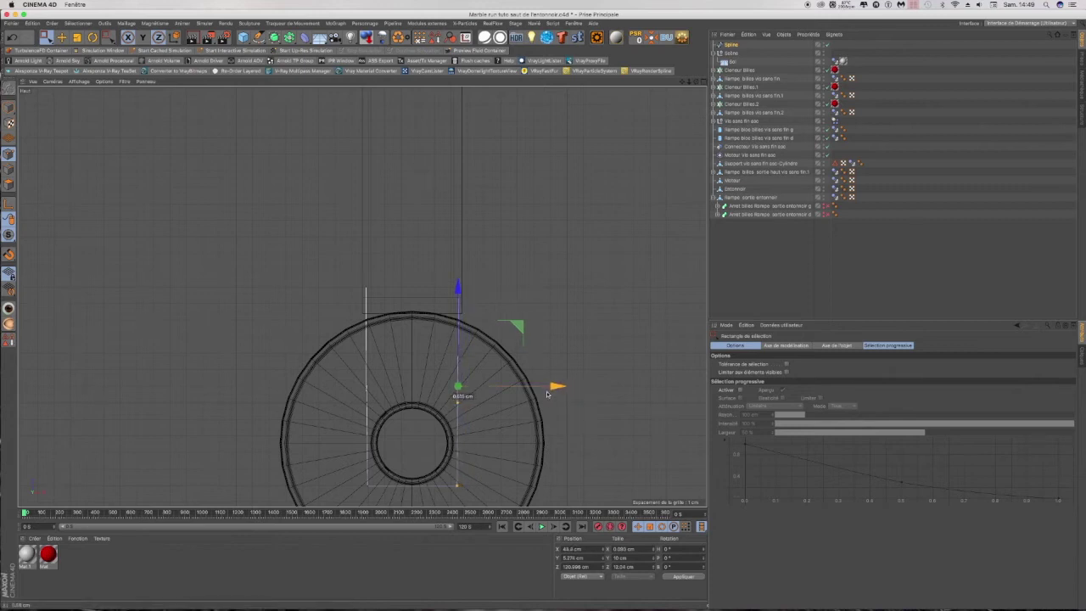
pyautogui.moveTo(548, 394); pyautogui.dragTo(552, 394)
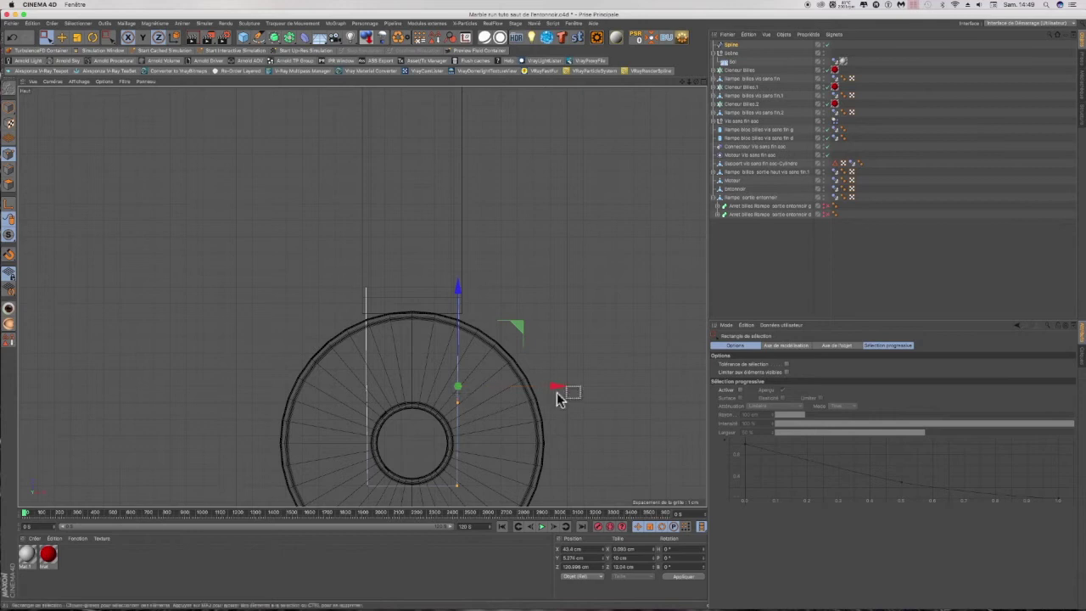
pyautogui.click(703, 83)
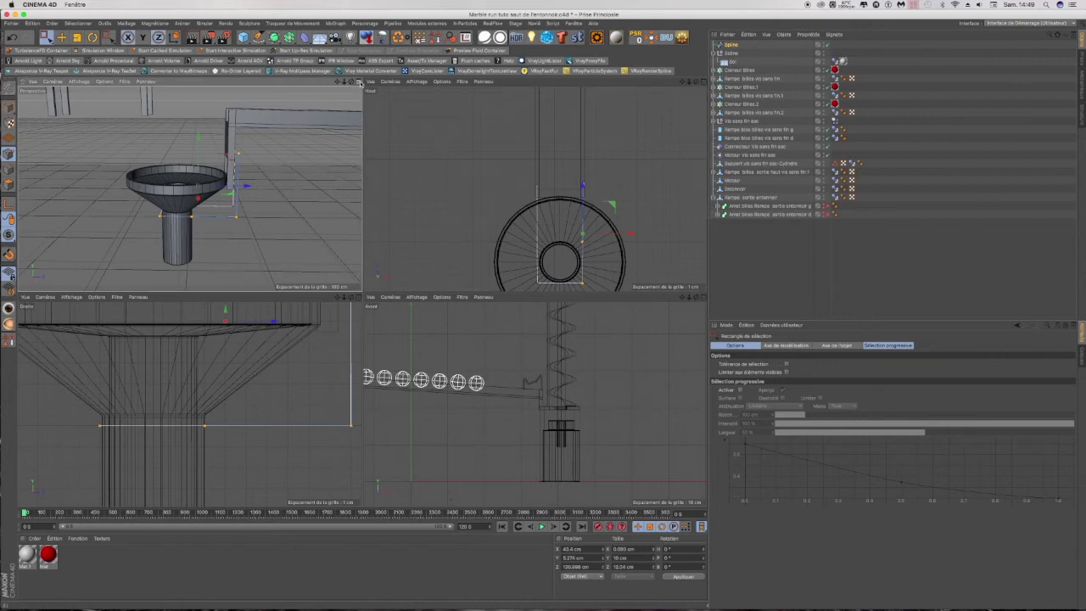
# Step: Add a circle spline in the full-size perspective view and set its radius to 0.5 cm
pyautogui.click(360, 83)
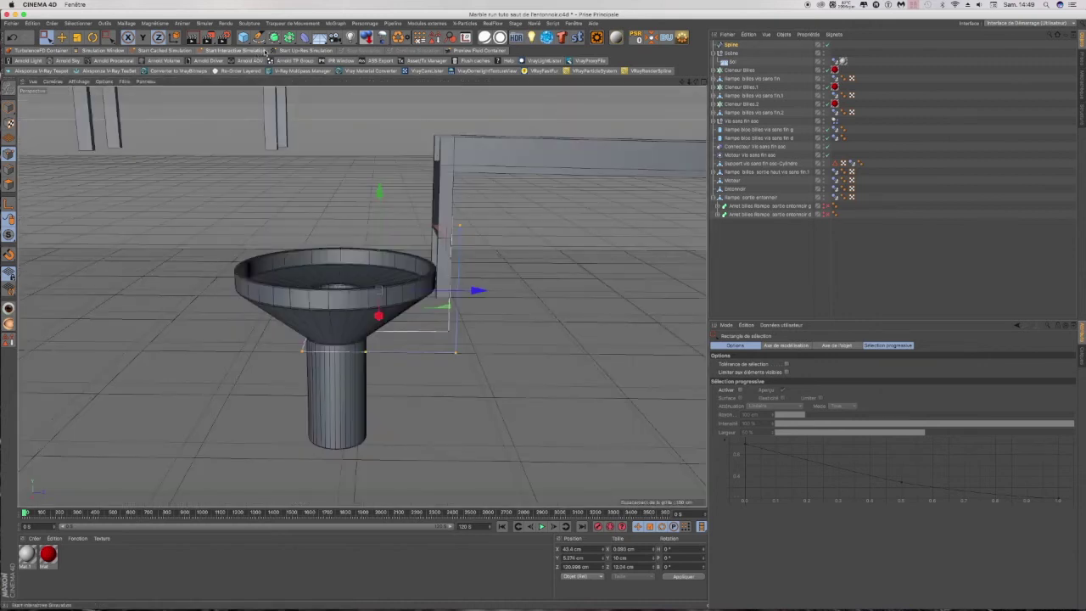
pyautogui.click(259, 37)
pyautogui.click(346, 65)
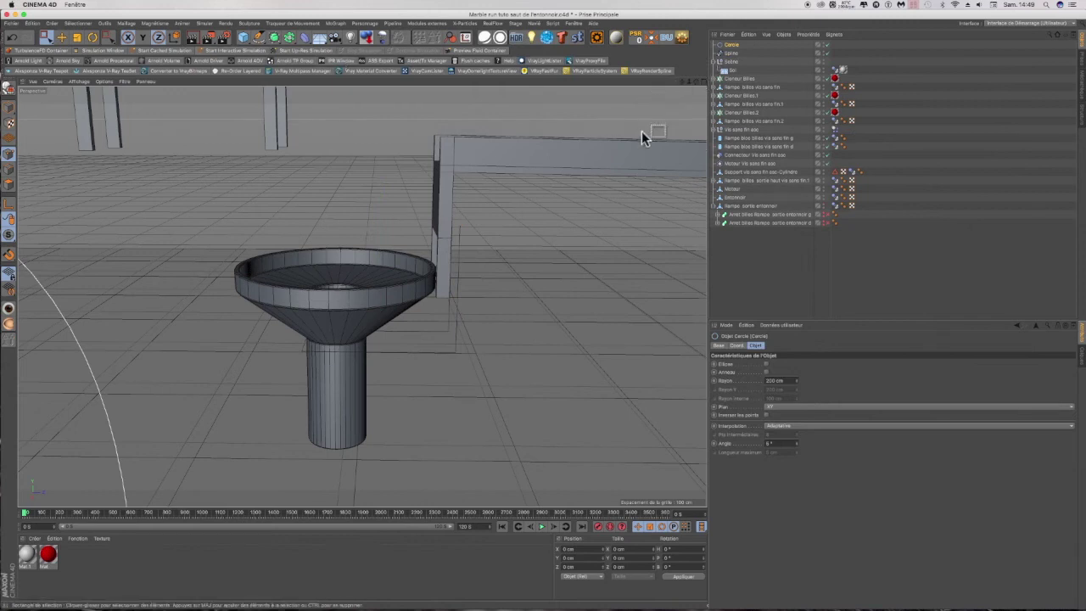
pyautogui.click(274, 37)
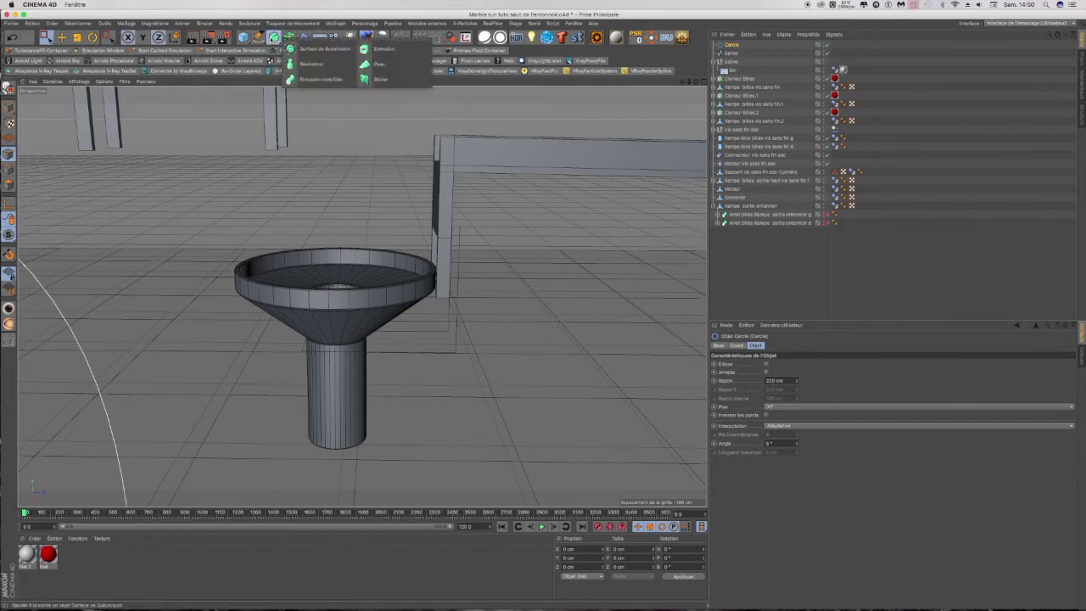
pyautogui.click(788, 383)
pyautogui.doubleClick(786, 381)
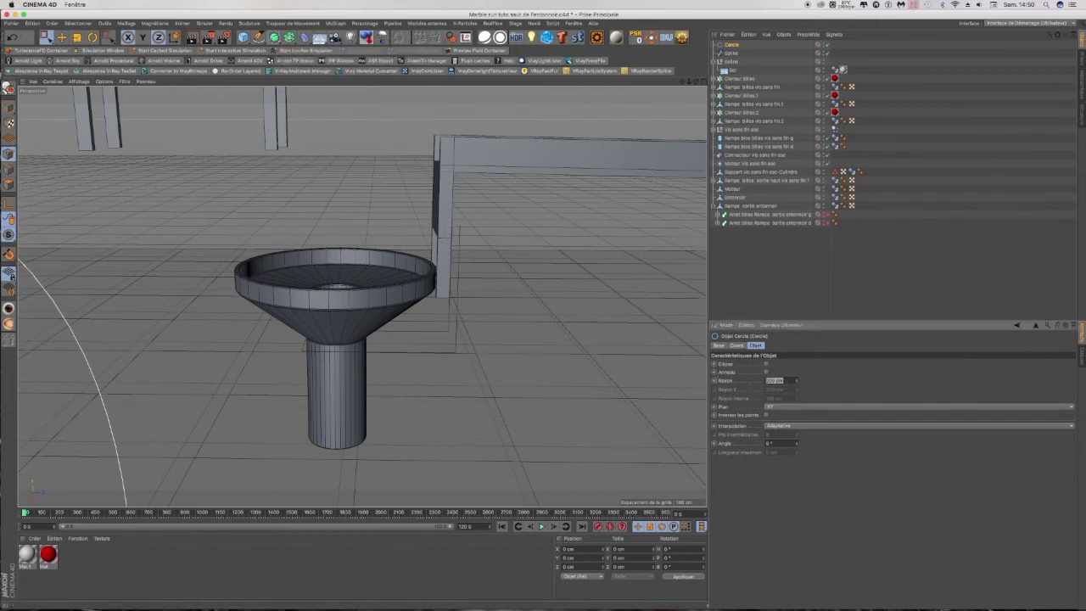
pyautogui.write('0')
pyautogui.press('Return')
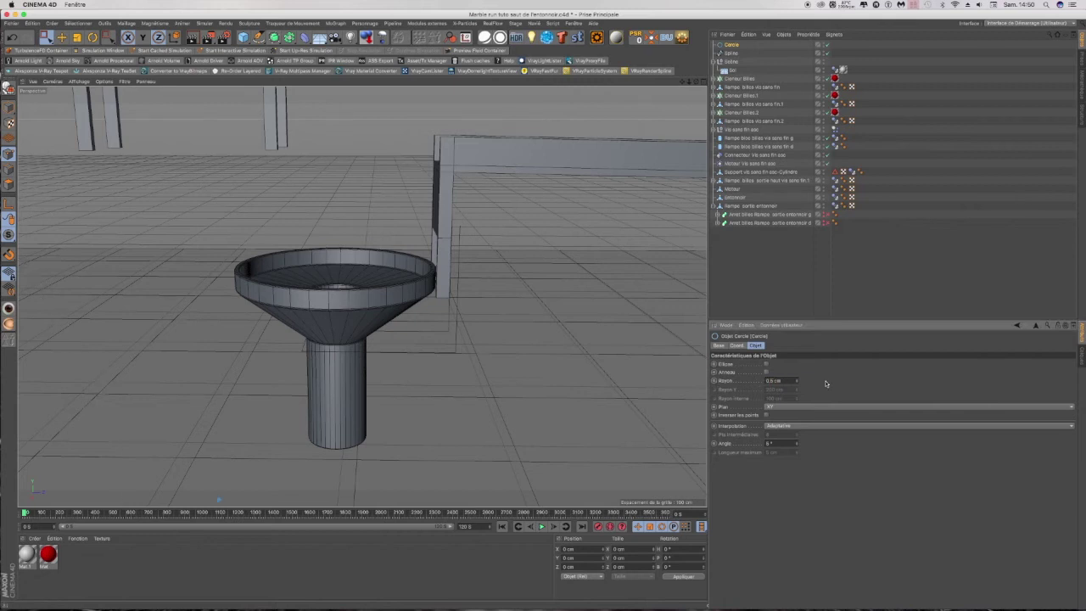
pyautogui.click(732, 53)
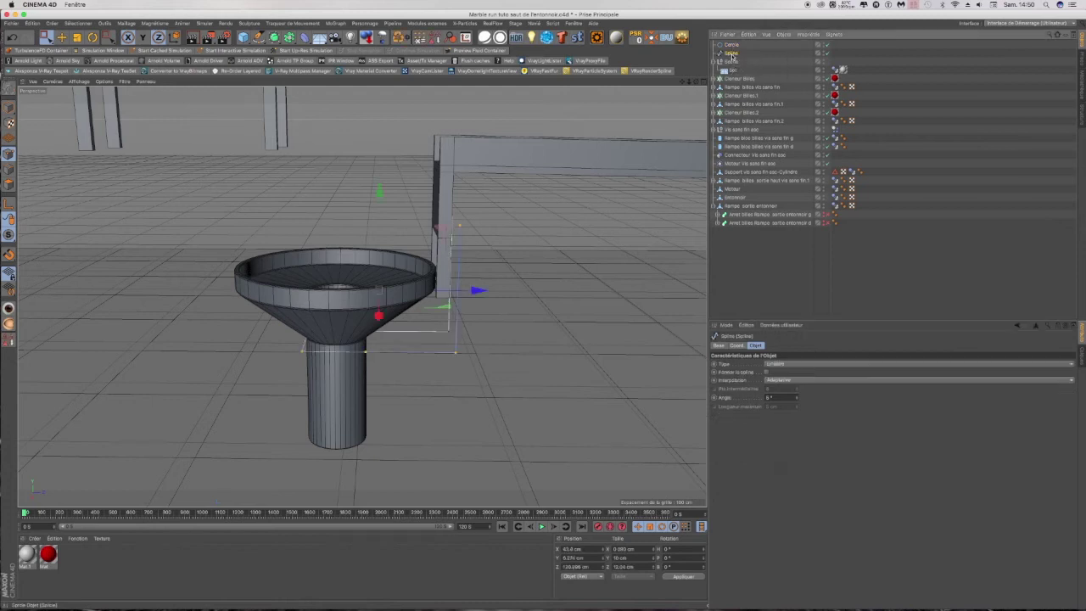
pyautogui.moveTo(733, 46); pyautogui.dragTo(732, 54)
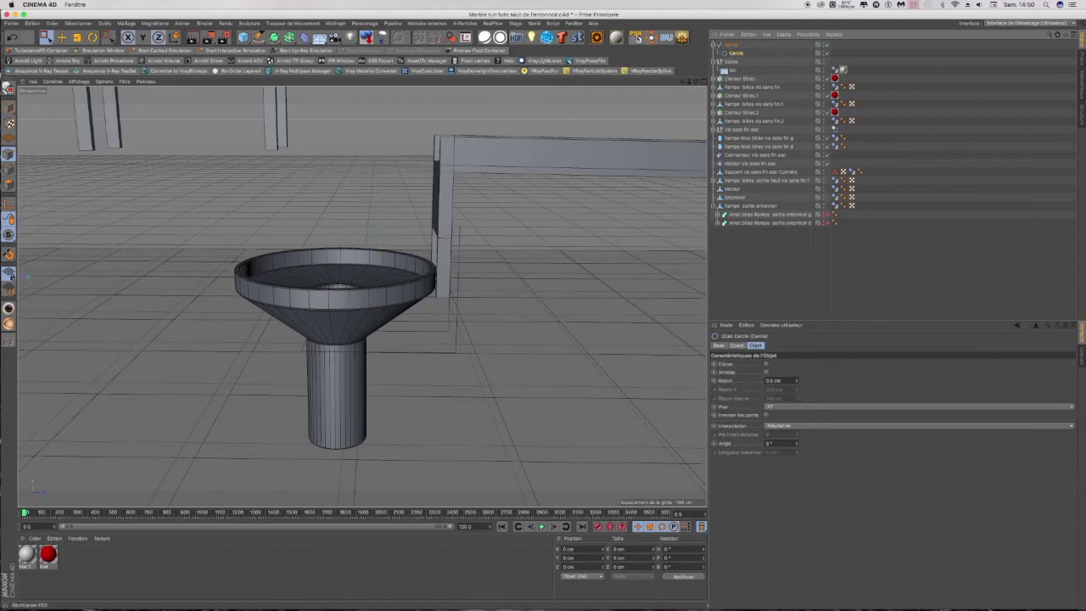
pyautogui.moveTo(735, 55); pyautogui.dragTo(733, 42)
# Step: Switch to model mode and centre the support spline's axis on its geometry with Magic Center
pyautogui.click(9, 107)
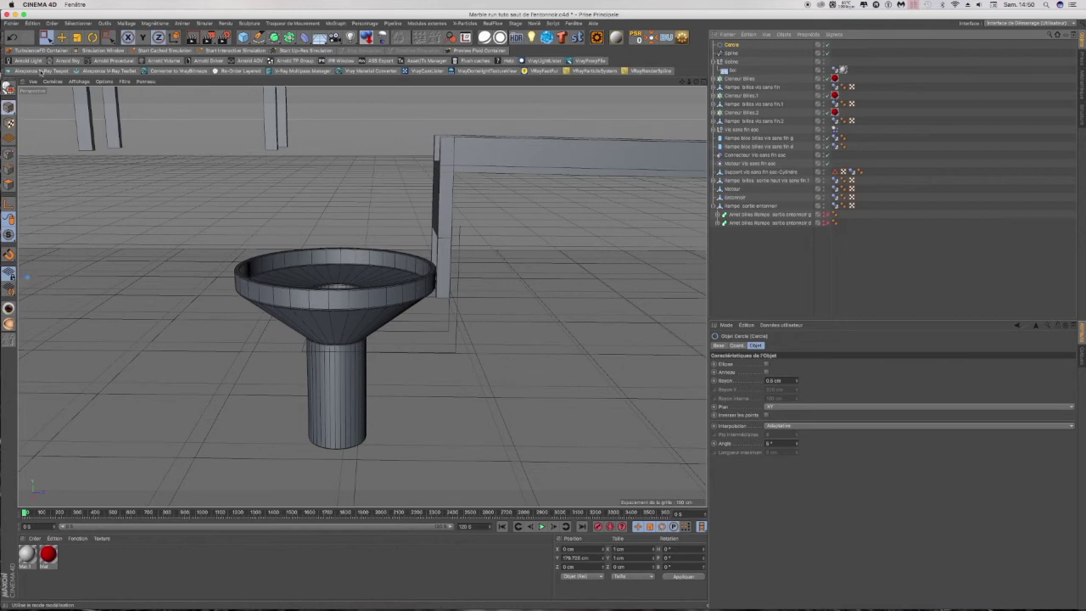
pyautogui.press('e')
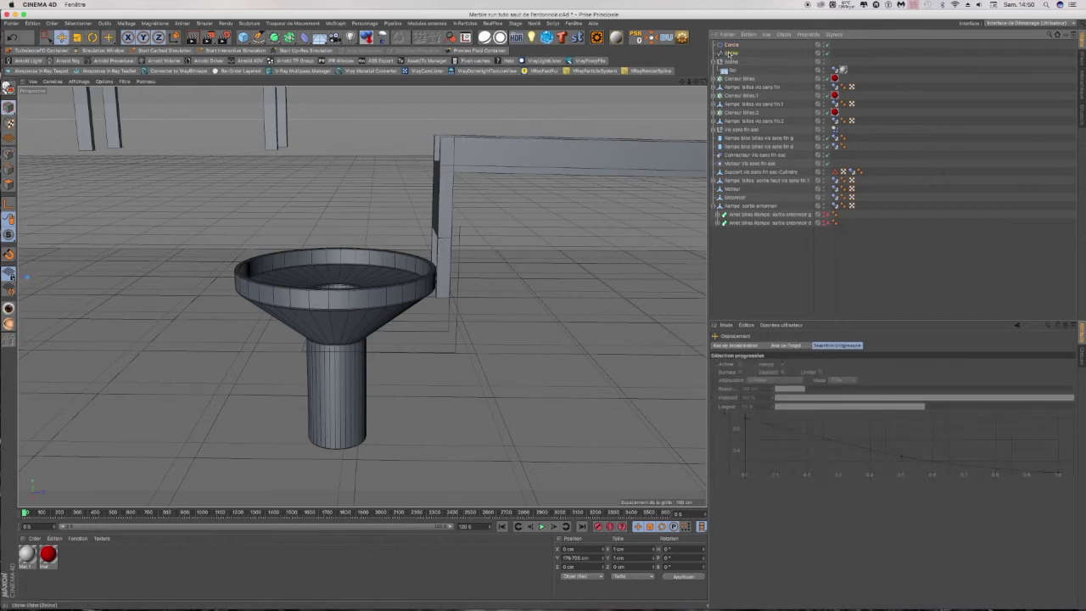
pyautogui.click(730, 52)
pyautogui.click(734, 45)
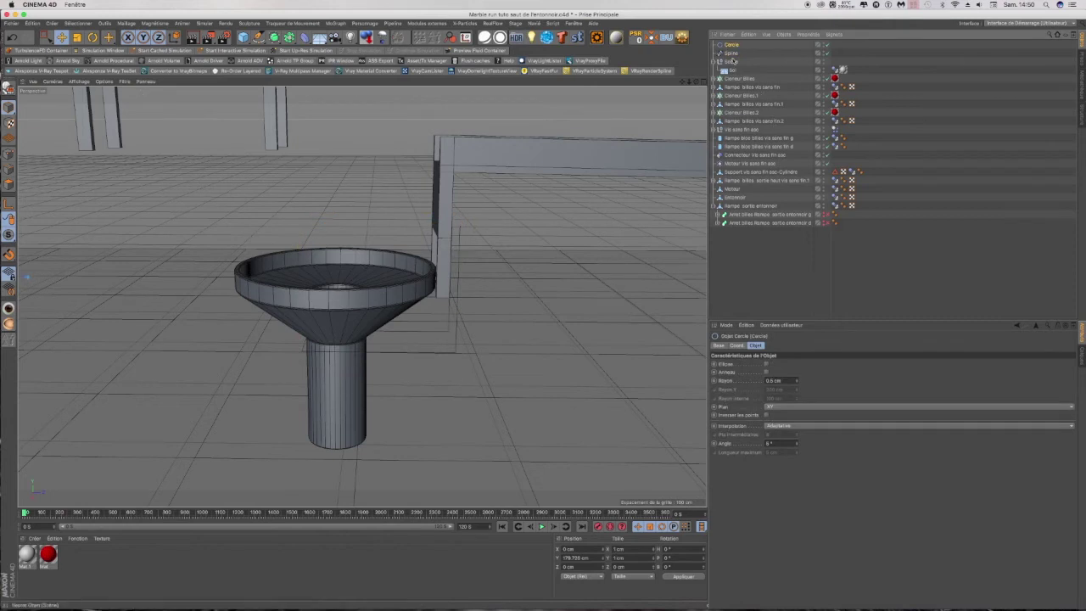
pyautogui.click(730, 53)
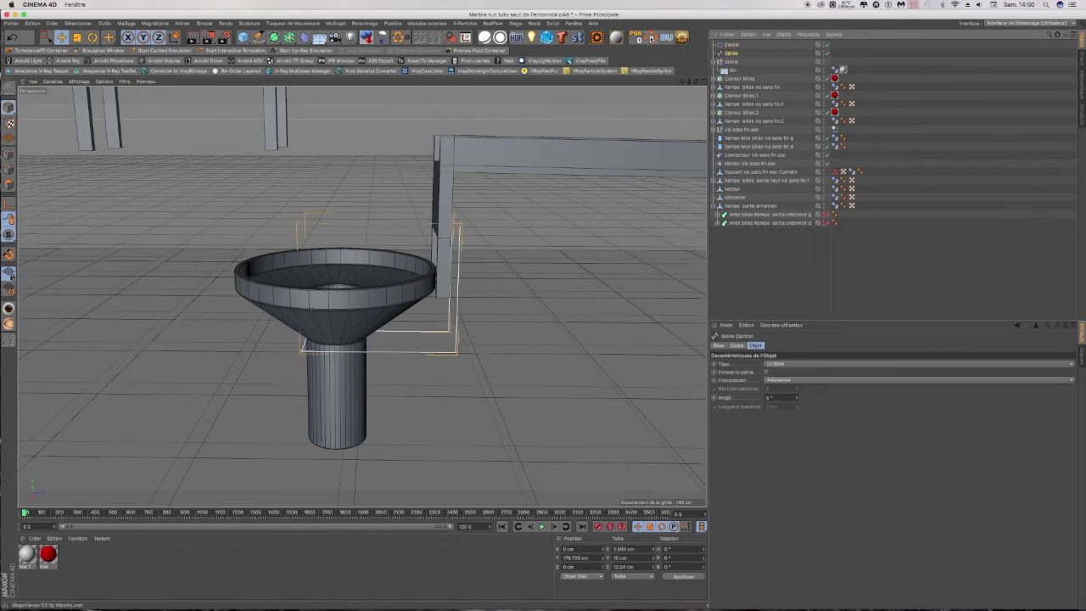
pyautogui.click(651, 37)
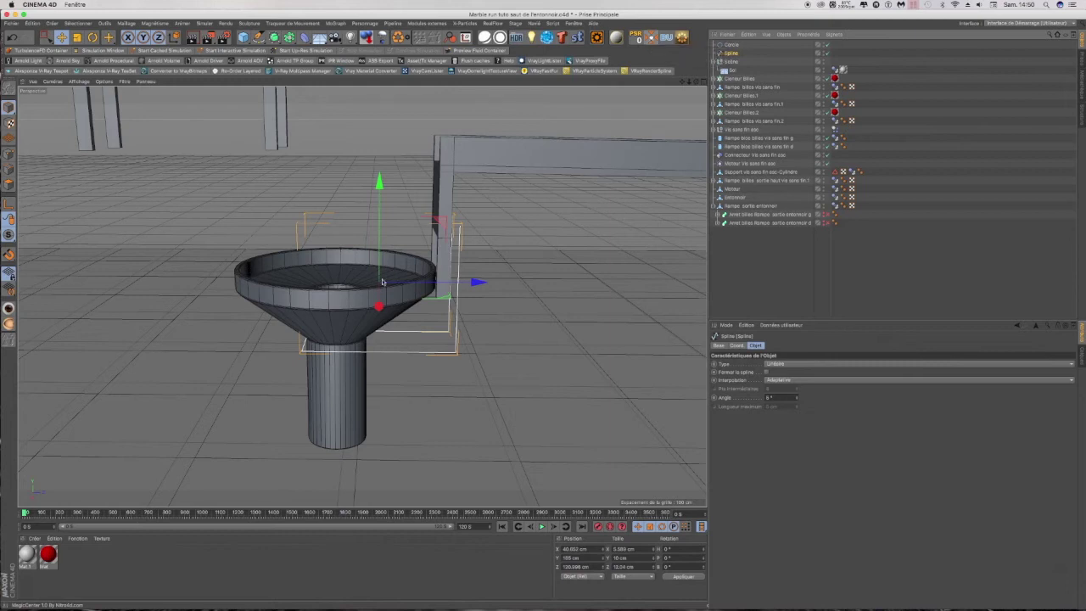
# Step: Make the circle a child of the support spline and reset its position, scale and rotation to the spline's axis
pyautogui.moveTo(733, 45); pyautogui.dragTo(735, 53)
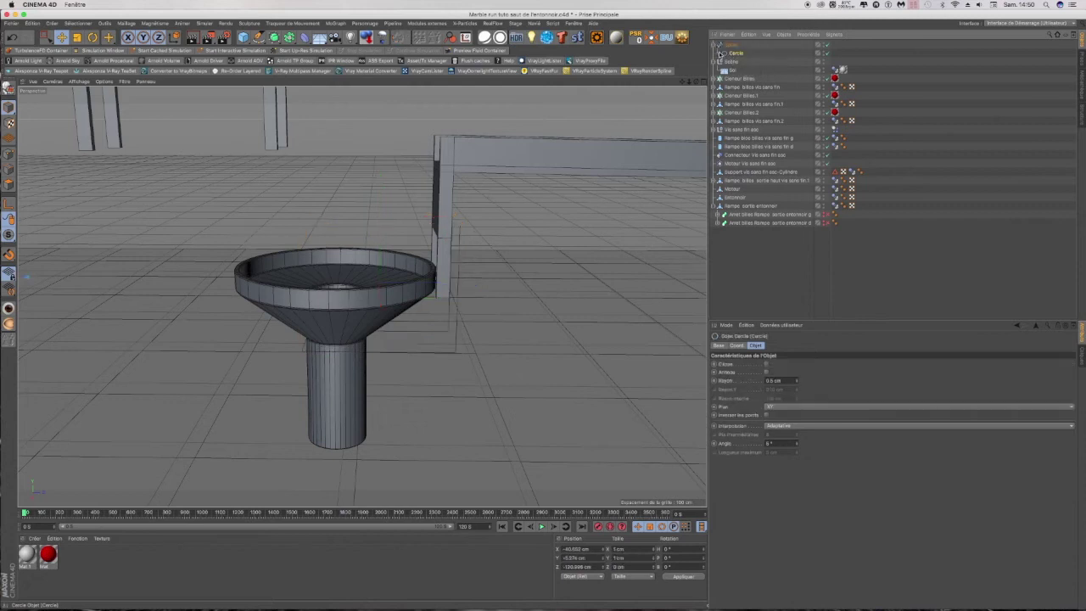
pyautogui.click(639, 39)
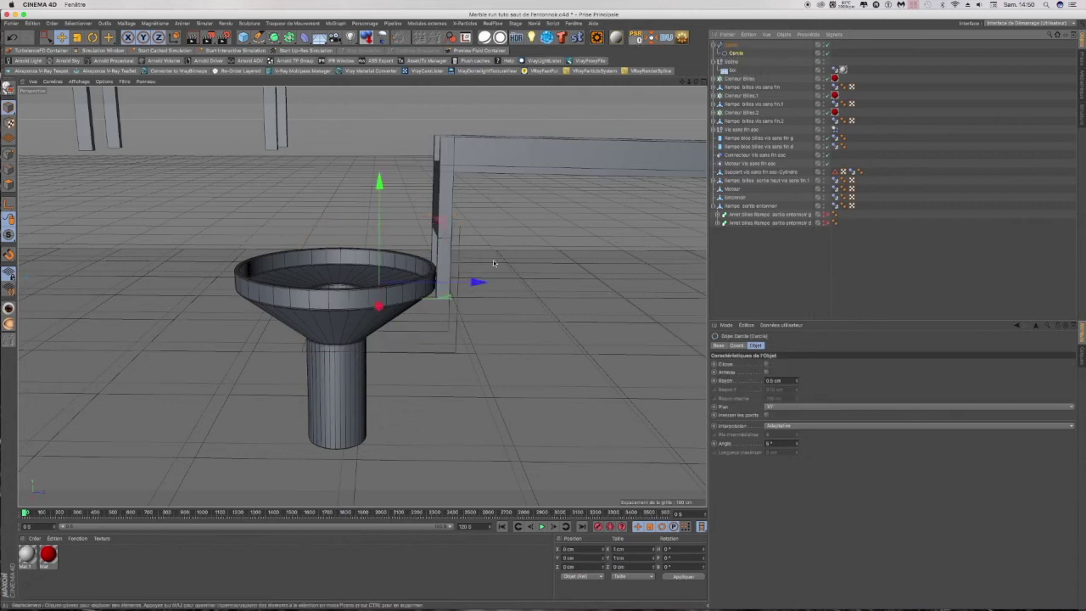
# Step: Move the circle along Z clear of the funnel and take it out of the support spline's hierarchy
pyautogui.moveTo(477, 282); pyautogui.dragTo(574, 285)
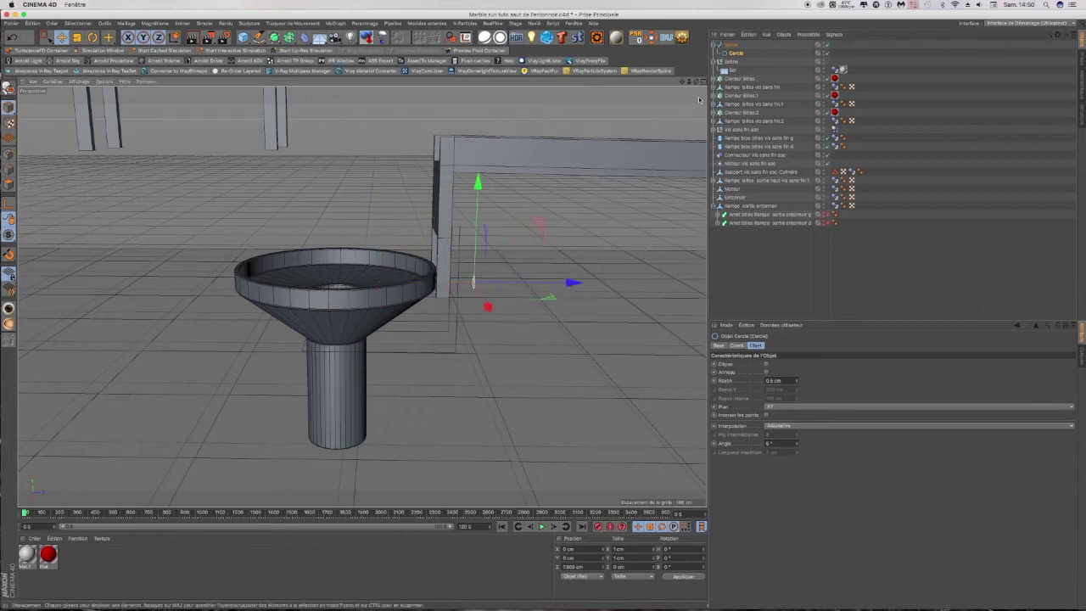
pyautogui.moveTo(736, 54); pyautogui.dragTo(736, 42)
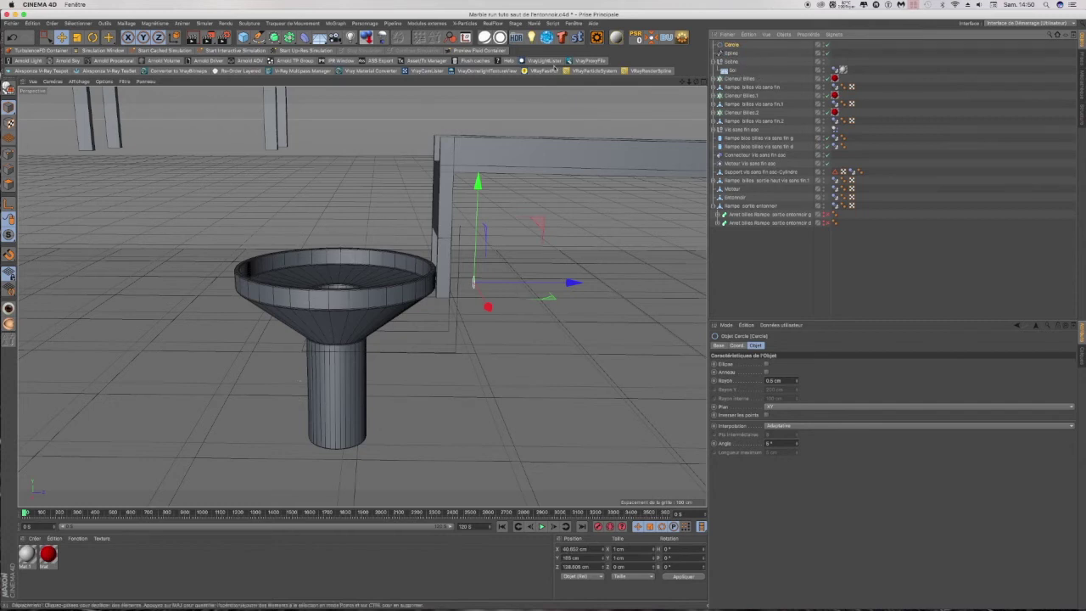
# Step: Add a Sweep object (Extrusion contrôlée) and make the circle and the support spline its children
pyautogui.moveTo(274, 37); pyautogui.dragTo(318, 80)
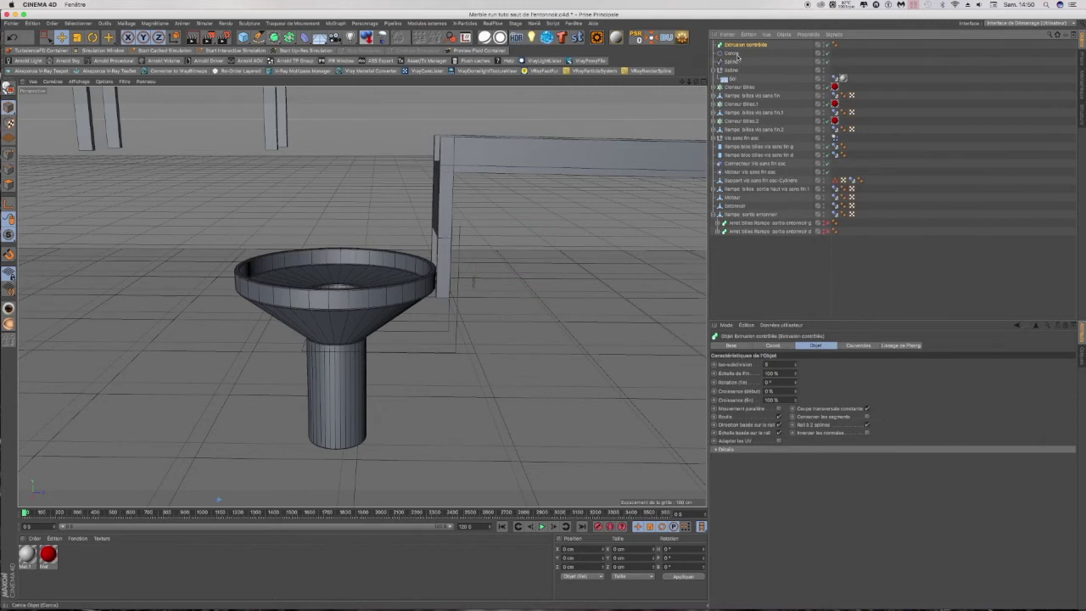
pyautogui.click(735, 54)
pyautogui.keyDown('shift'); pyautogui.click(735, 62); pyautogui.keyUp('shift')
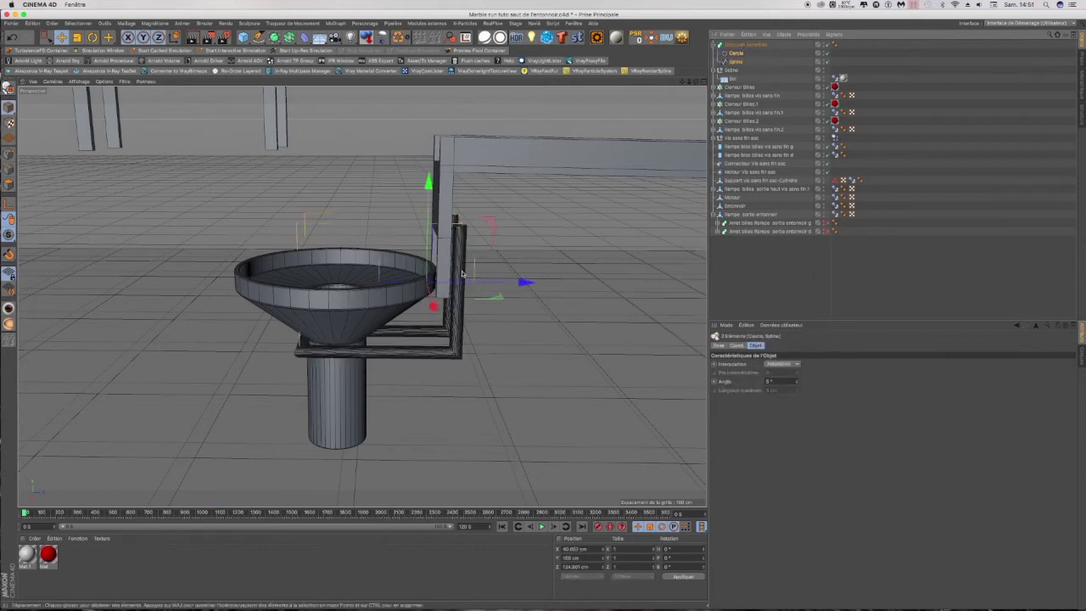
pyautogui.scroll(4, 439, 335)
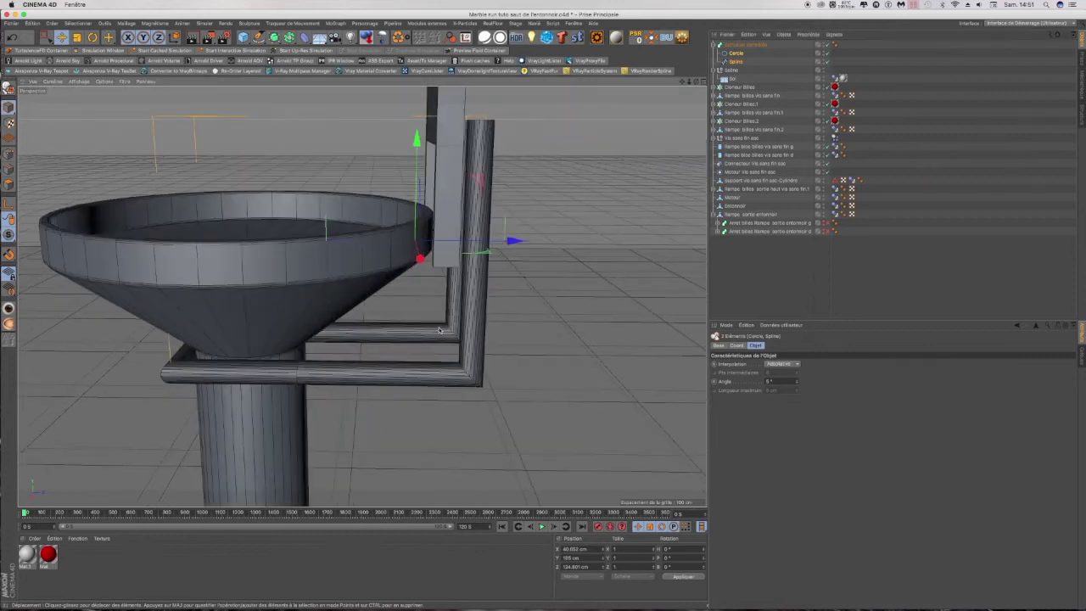
# Step: Change the support spline's type to B-Spline to round the tube's corners
pyautogui.click(735, 62)
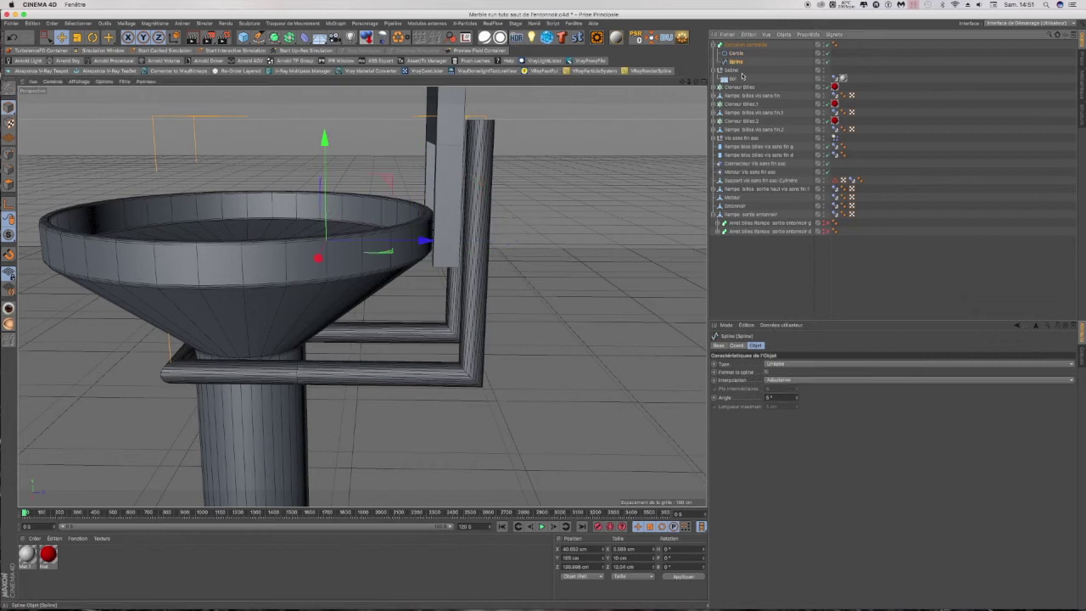
pyautogui.click(788, 381)
pyautogui.click(784, 368)
pyautogui.click(785, 369)
pyautogui.click(783, 400)
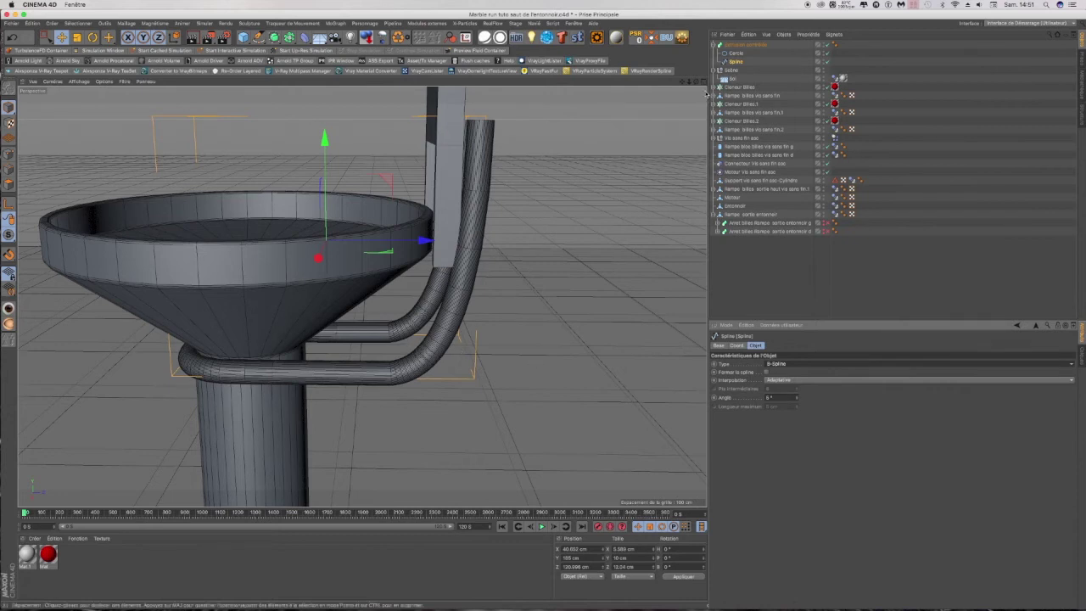
pyautogui.moveTo(696, 81)
pyautogui.mouseDown()
pyautogui.moveTo(616, 95)
pyautogui.moveTo(552, 123)
pyautogui.moveTo(624, 109)
pyautogui.moveTo(694, 68)
pyautogui.mouseUp()
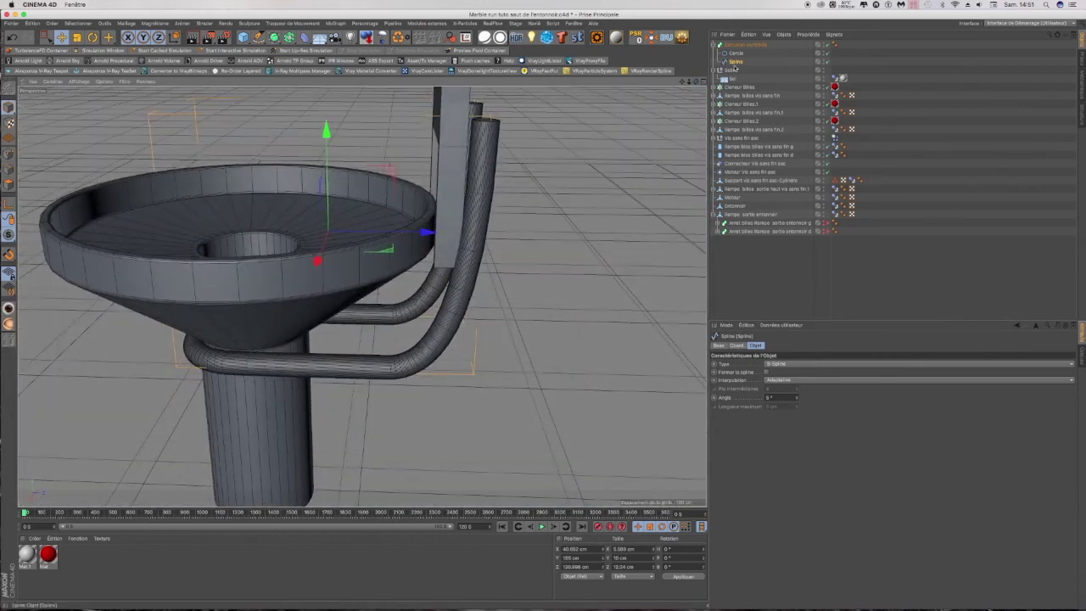
# Step: Try Natural interpolation on the support spline with 10 intermediate points
pyautogui.click(735, 63)
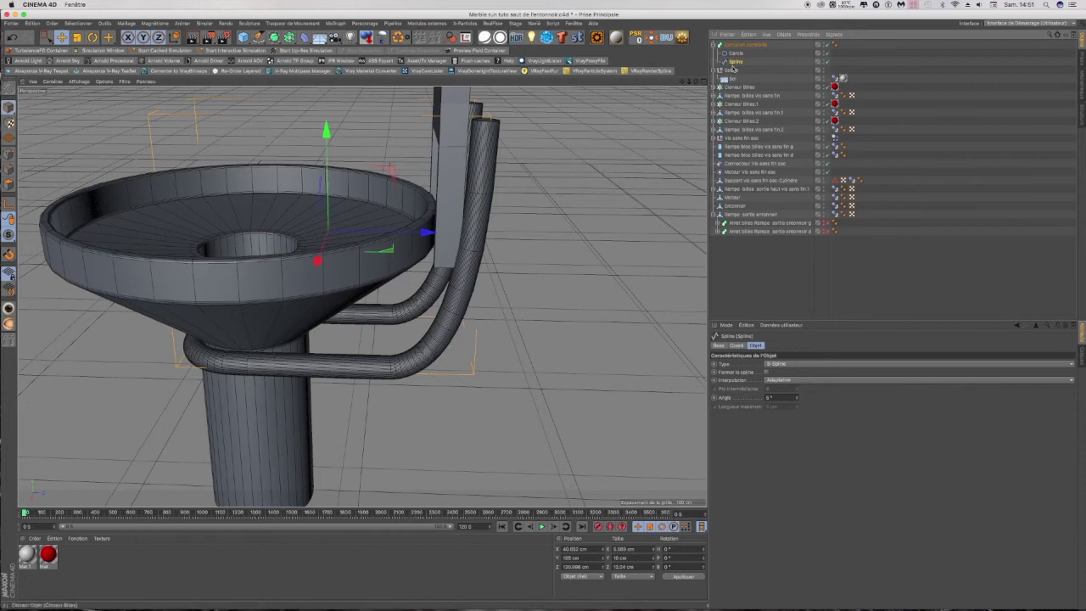
pyautogui.click(779, 380)
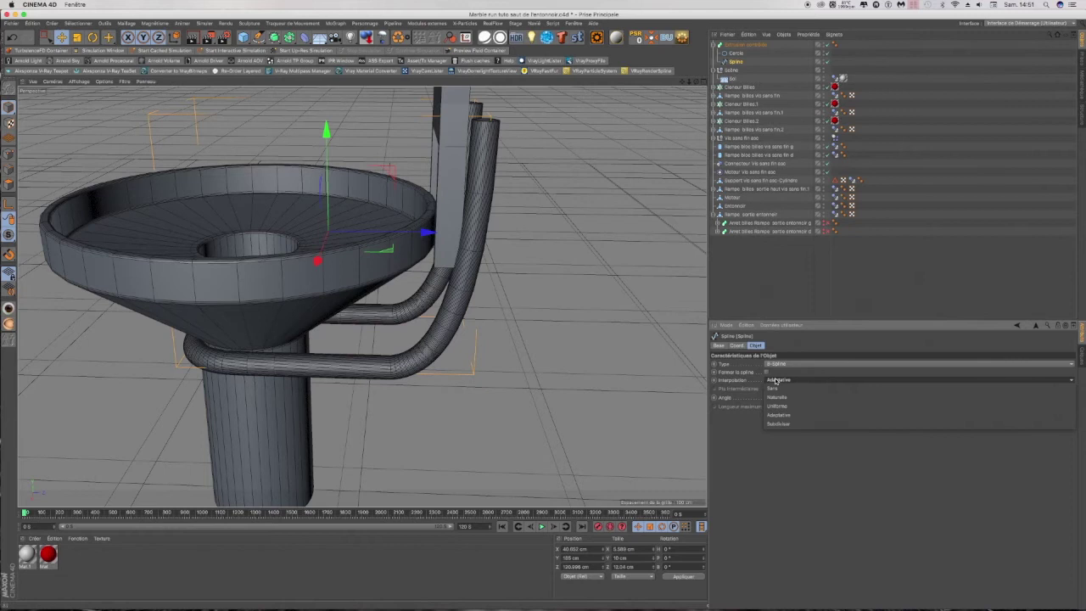
pyautogui.click(785, 398)
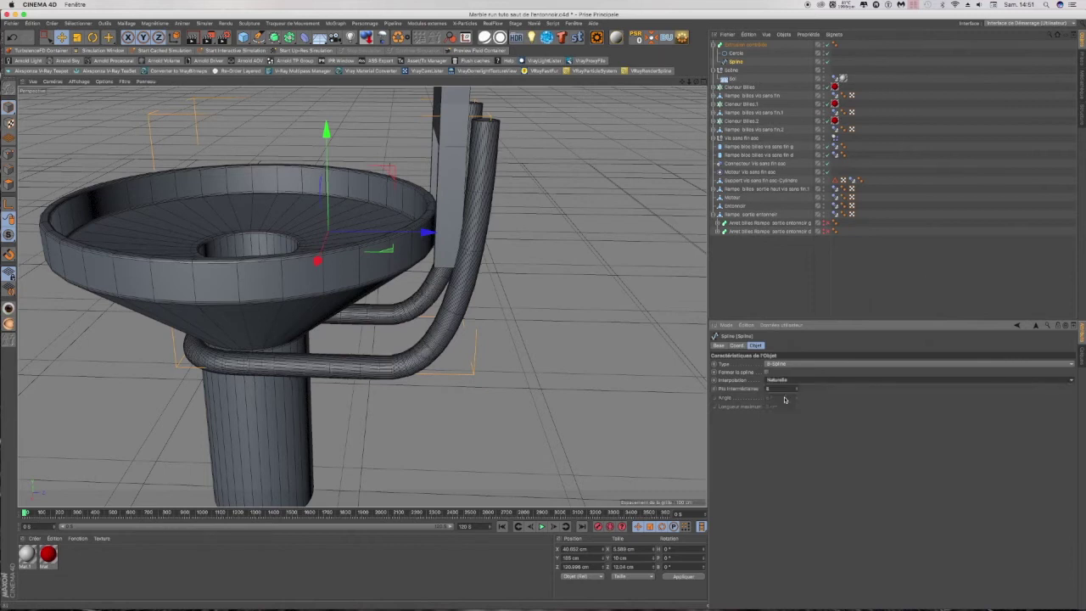
pyautogui.click(796, 392)
pyautogui.click(796, 391)
pyautogui.click(796, 391)
pyautogui.click(796, 391)
pyautogui.click(796, 392)
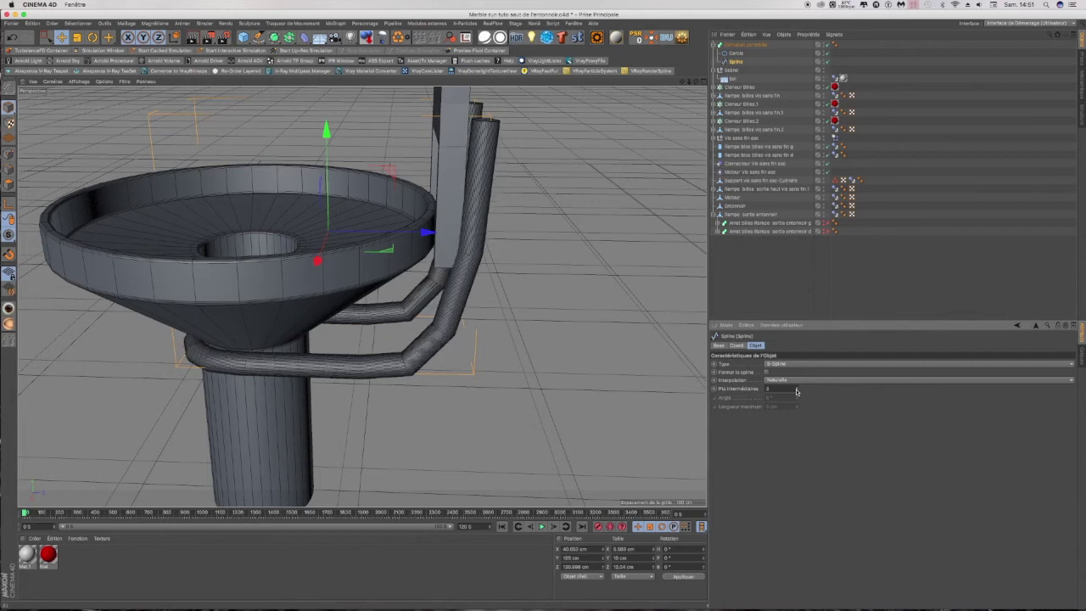
pyautogui.click(796, 389)
pyautogui.click(796, 389)
pyautogui.click(796, 389)
pyautogui.click(796, 389)
pyautogui.click(796, 389)
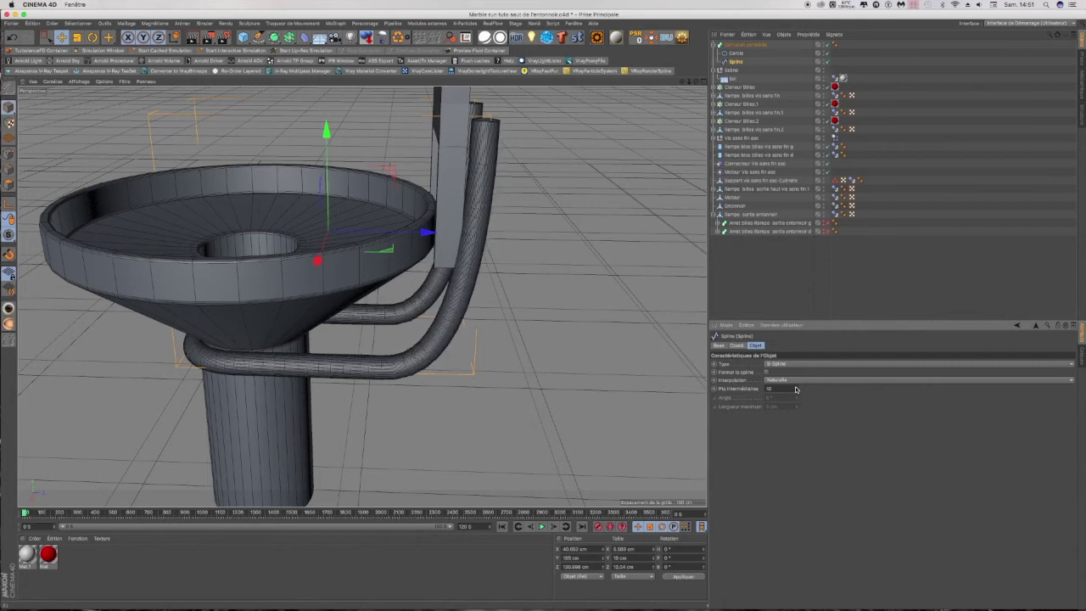
# Step: Check the circle's and sweep's settings, and try Uniform interpolation on the support spline with fewer intermediate points
pyautogui.click(739, 53)
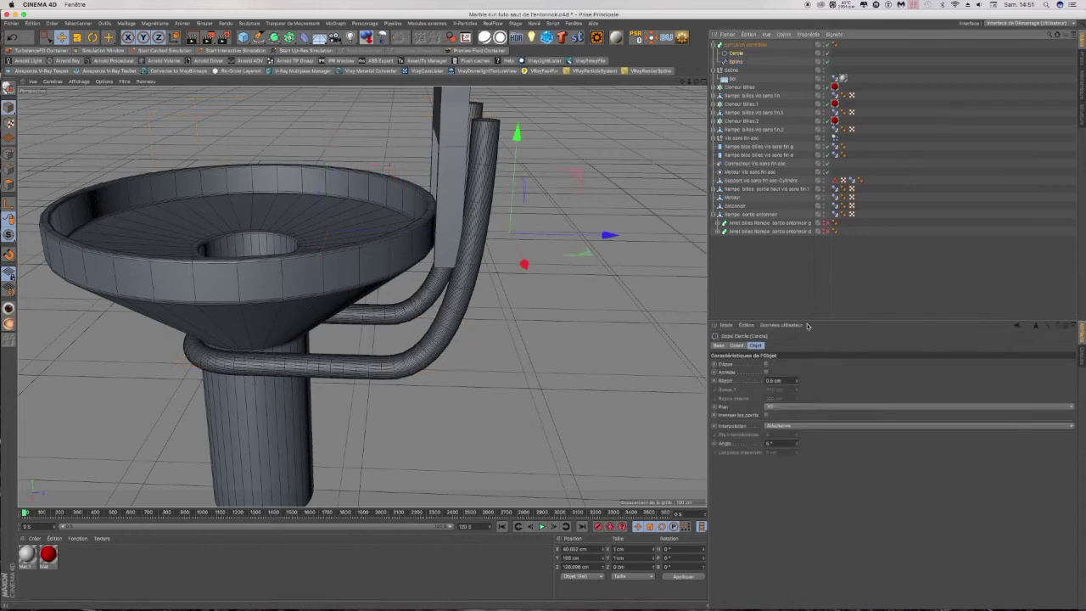
pyautogui.click(744, 44)
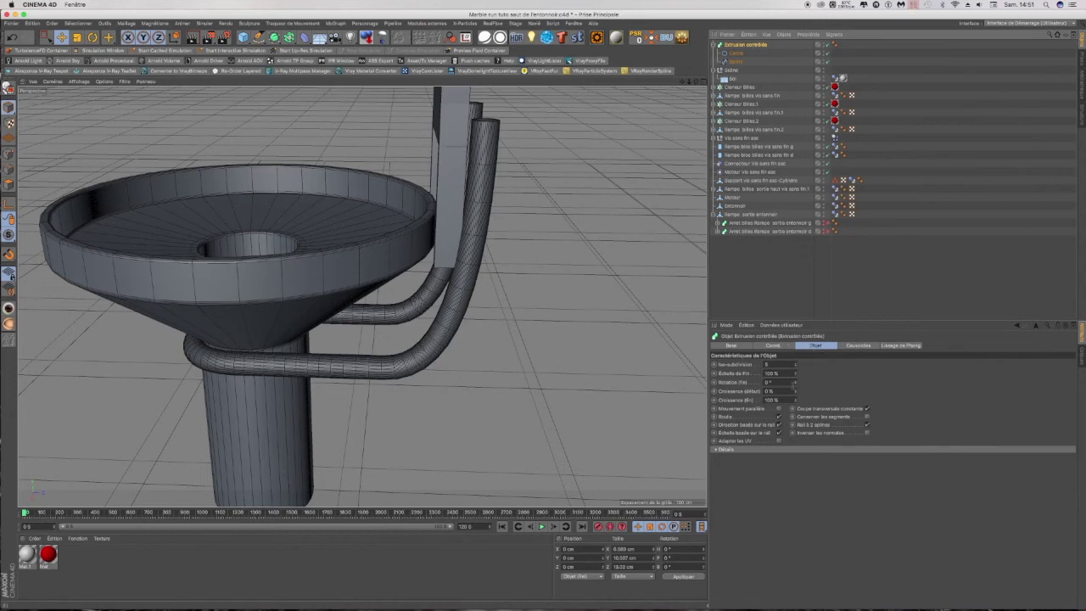
pyautogui.click(735, 61)
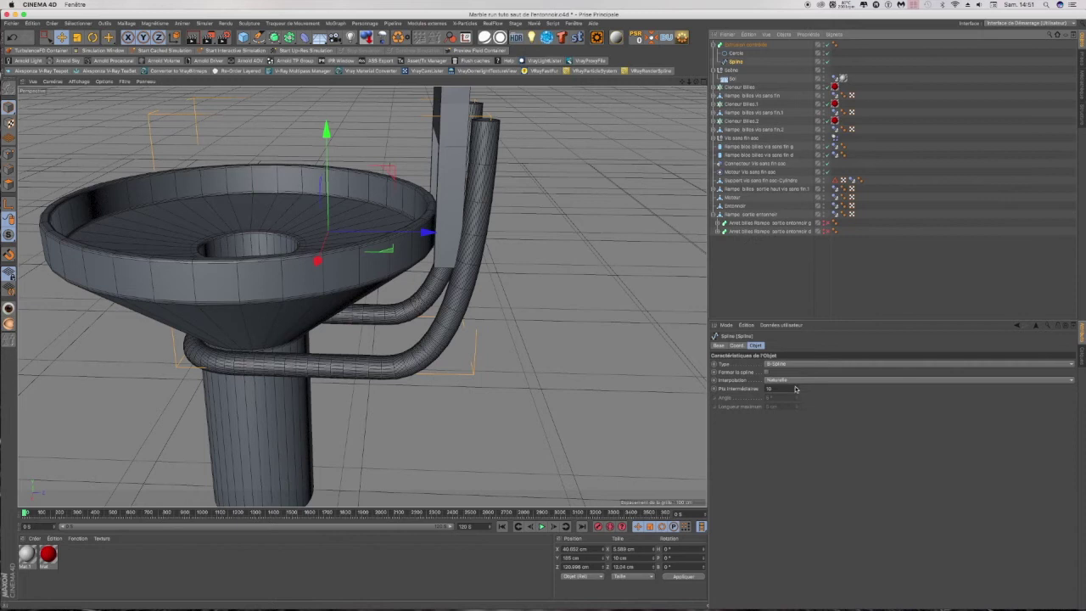
pyautogui.click(789, 381)
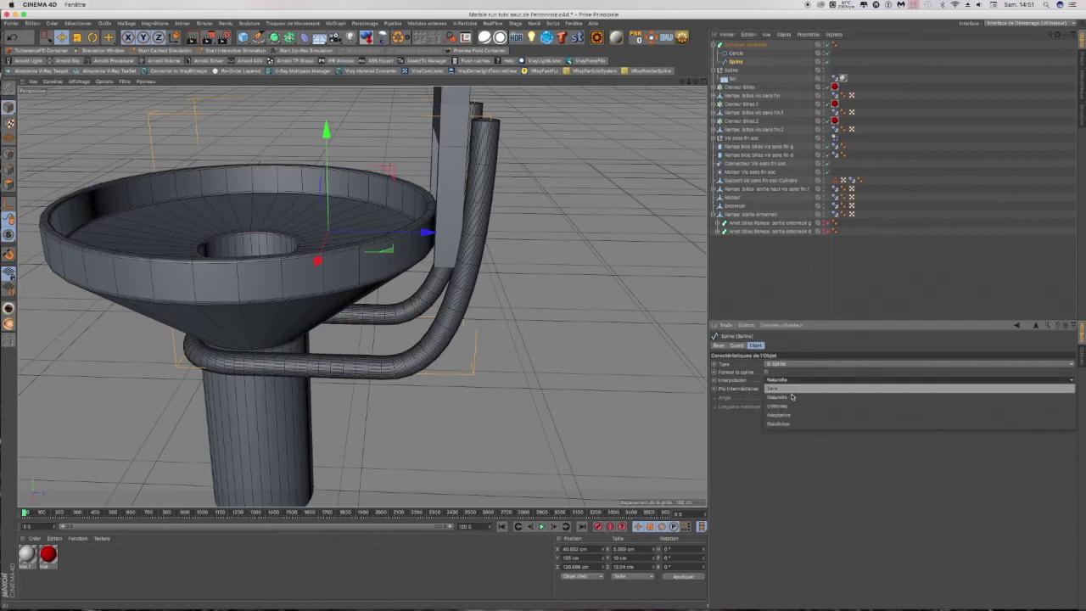
pyautogui.click(784, 408)
pyautogui.click(798, 391)
pyautogui.click(798, 391)
pyautogui.click(798, 391)
pyautogui.click(798, 391)
pyautogui.click(798, 391)
pyautogui.click(798, 391)
pyautogui.click(797, 391)
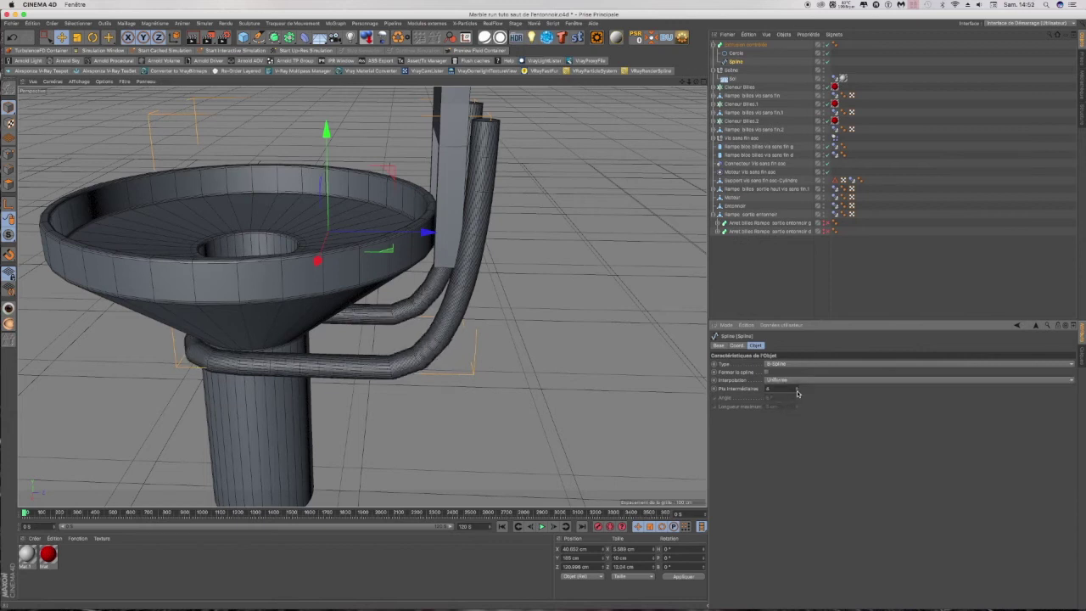
pyautogui.click(799, 387)
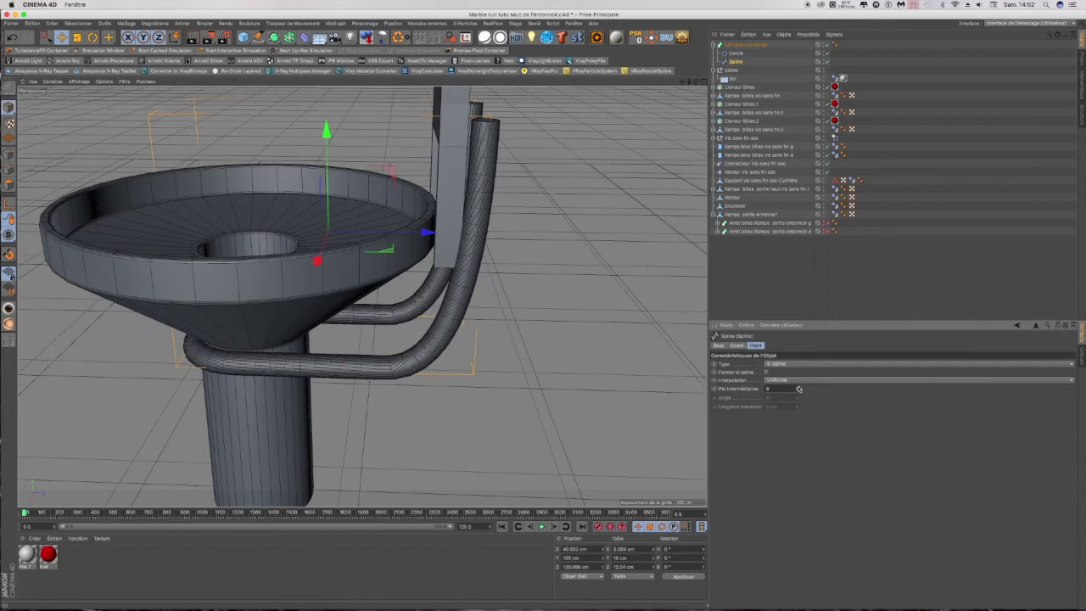
# Step: Try Subdivided and Natural interpolation on the support spline, adjusting each mode's subdivision values
pyautogui.click(797, 380)
pyautogui.click(788, 423)
pyautogui.moveTo(797, 399); pyautogui.dragTo(798, 394)
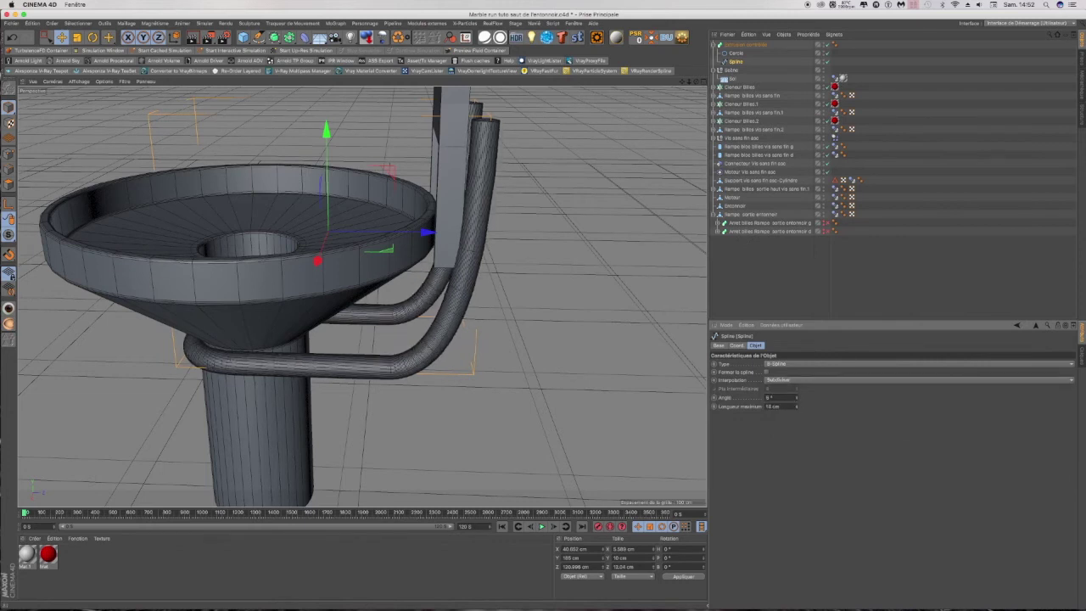
pyautogui.click(797, 381)
pyautogui.click(790, 397)
pyautogui.moveTo(797, 389); pyautogui.dragTo(797, 381)
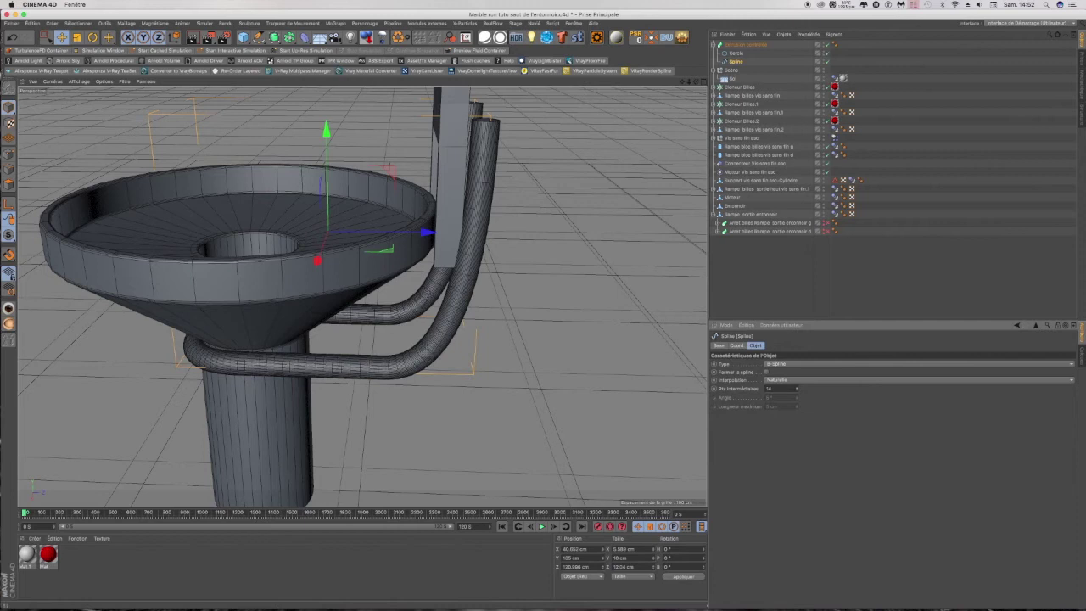
# Step: Set the support spline's interpolation to Uniform with 11 intermediate points
pyautogui.rightClick(797, 386)
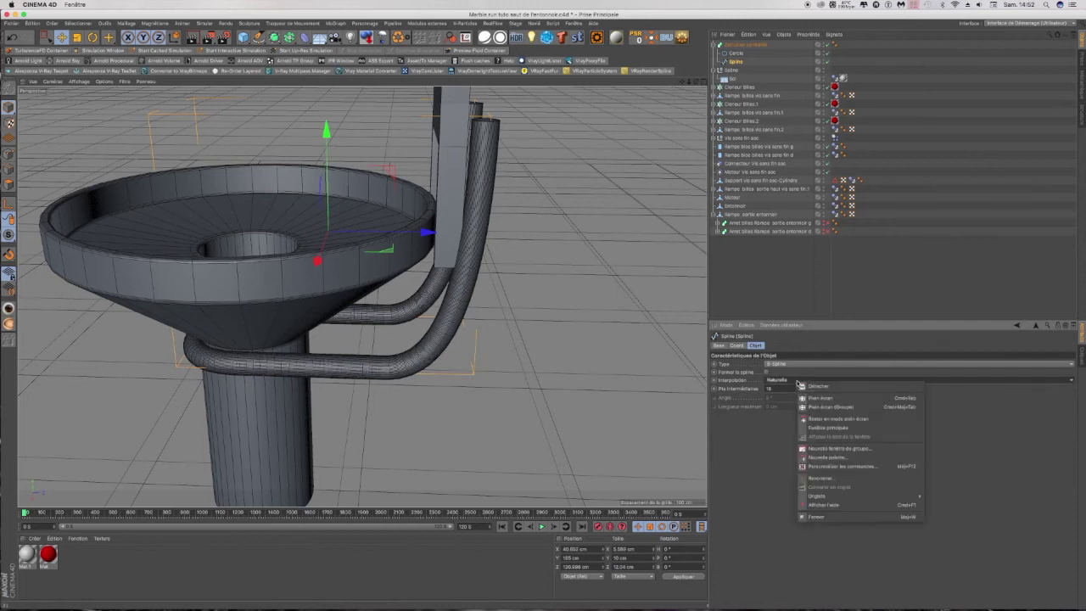
pyautogui.press('Escape')
pyautogui.click(782, 381)
pyautogui.click(789, 408)
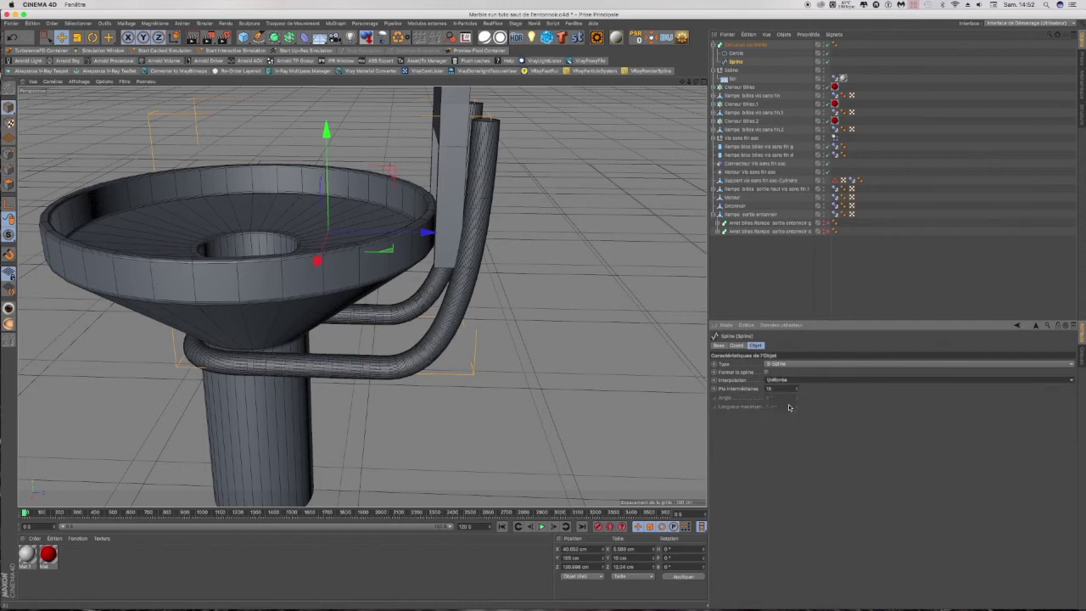
pyautogui.moveTo(795, 388); pyautogui.dragTo(797, 391)
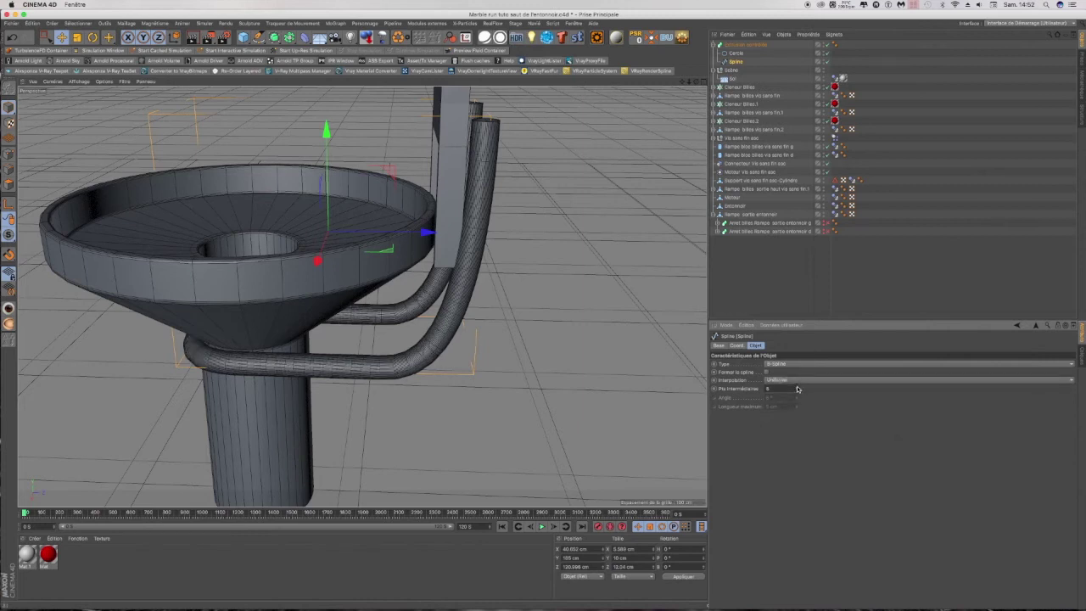
pyautogui.click(797, 389)
pyautogui.scroll(5, 438, 316)
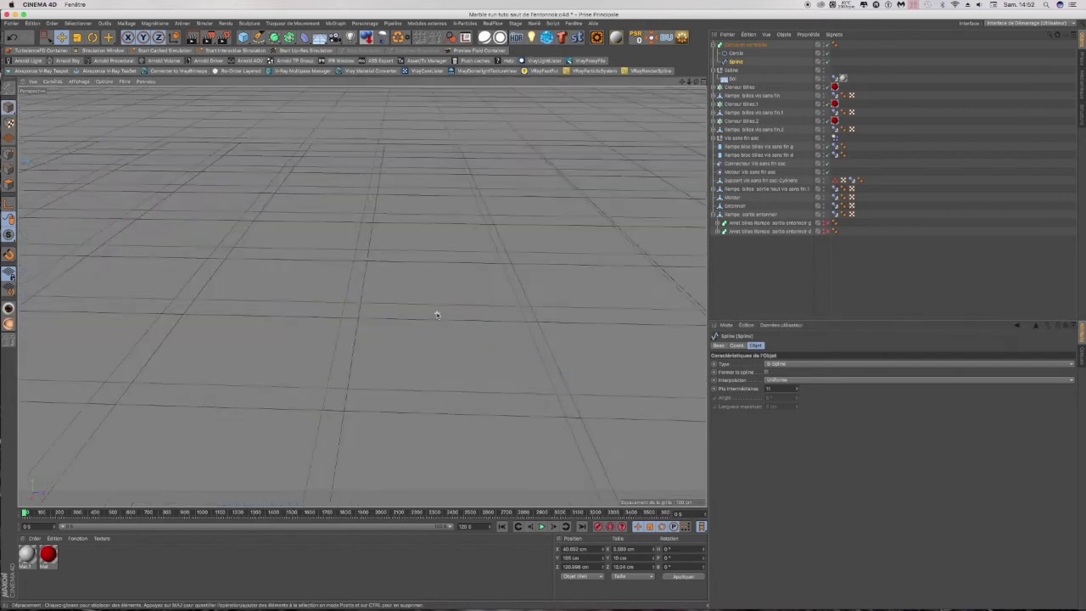
pyautogui.scroll(-10, 437, 315)
pyautogui.scroll(3, 437, 315)
pyautogui.scroll(2, 437, 316)
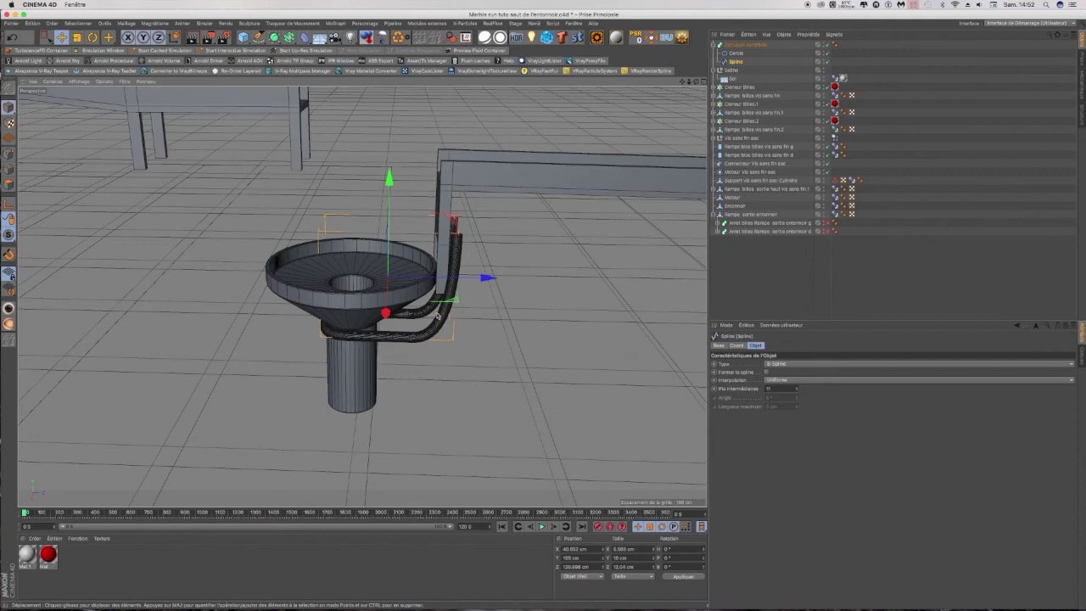
pyautogui.scroll(6, 449, 311)
pyautogui.scroll(-7, 444, 293)
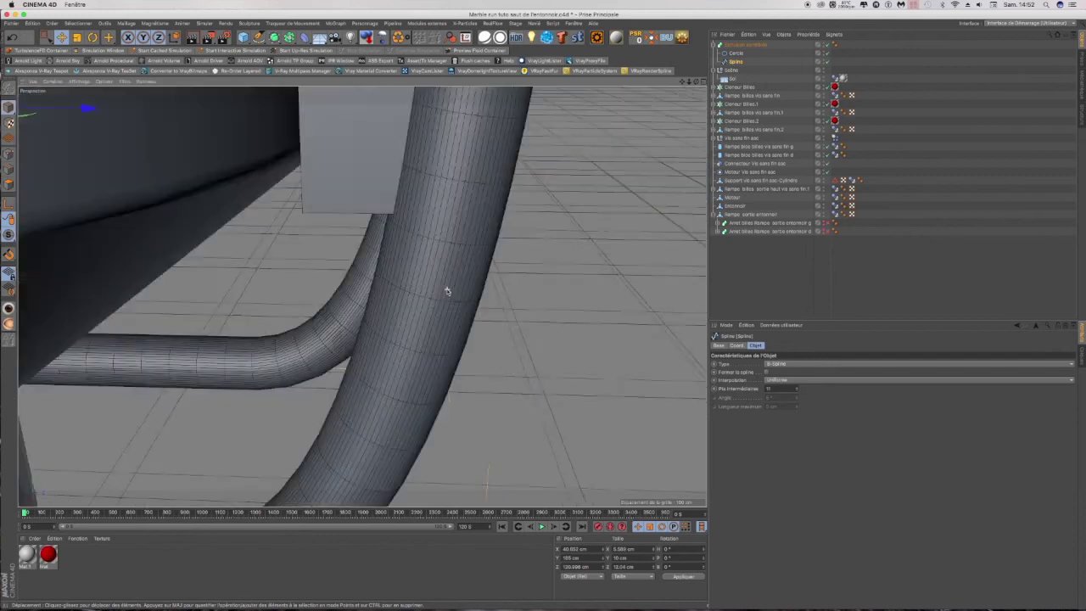
# Step: Set the circle profile's interpolation to Uniform with 1 intermediate point
pyautogui.click(735, 54)
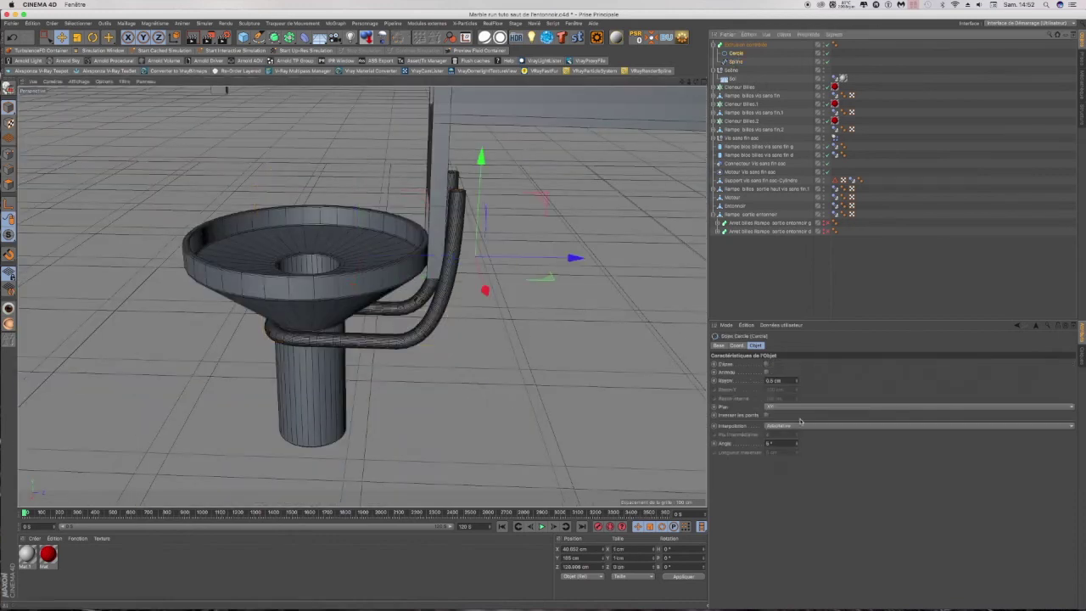
pyautogui.click(791, 426)
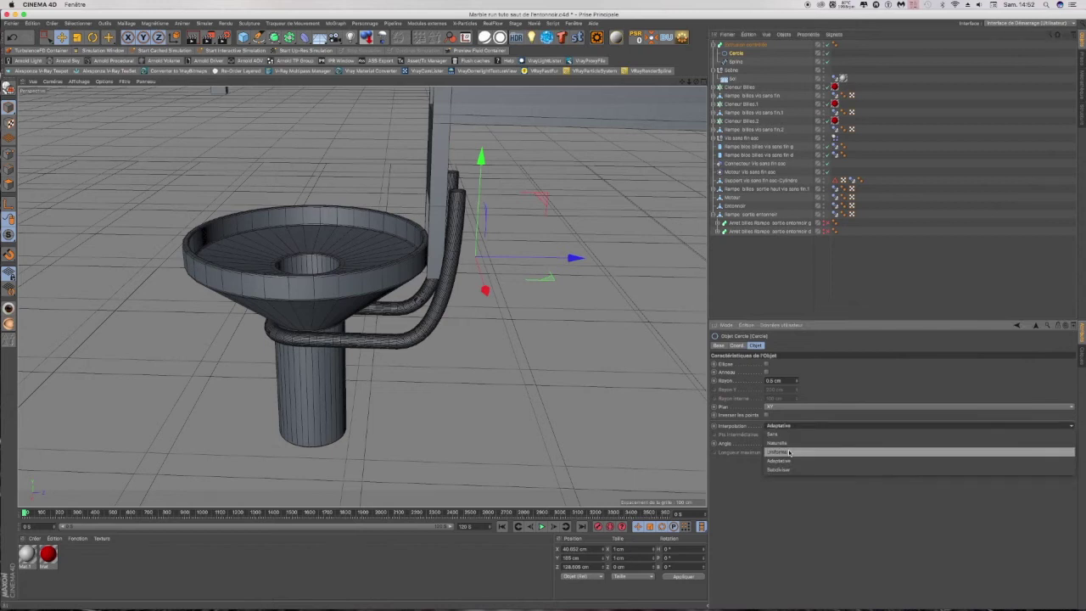
pyautogui.click(789, 453)
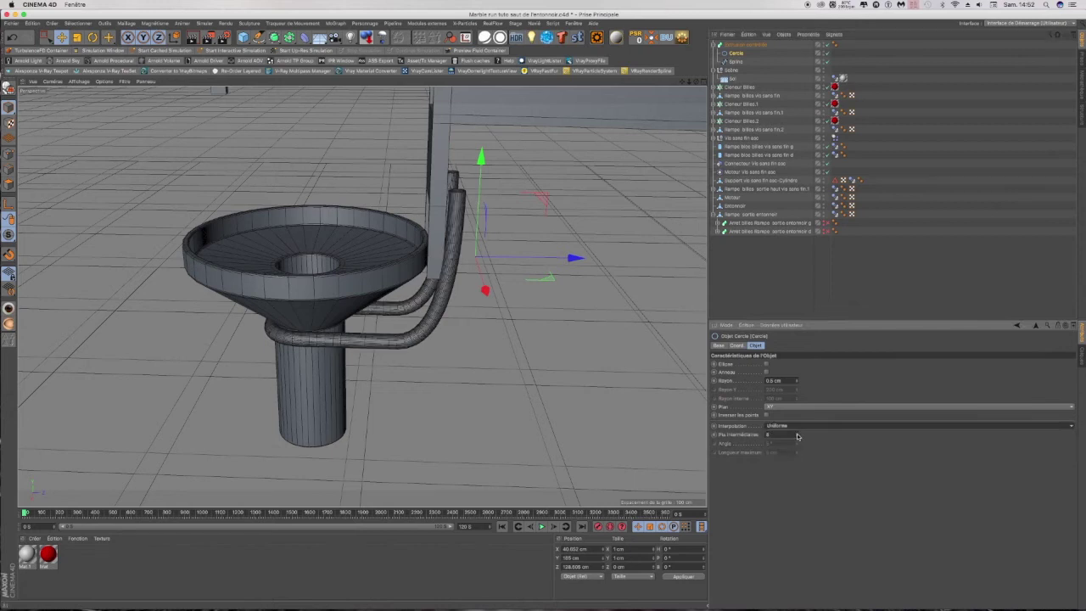
pyautogui.click(797, 438)
pyautogui.click(797, 438)
pyautogui.click(797, 438)
pyautogui.click(797, 438)
pyautogui.click(797, 438)
pyautogui.click(797, 438)
pyautogui.click(797, 437)
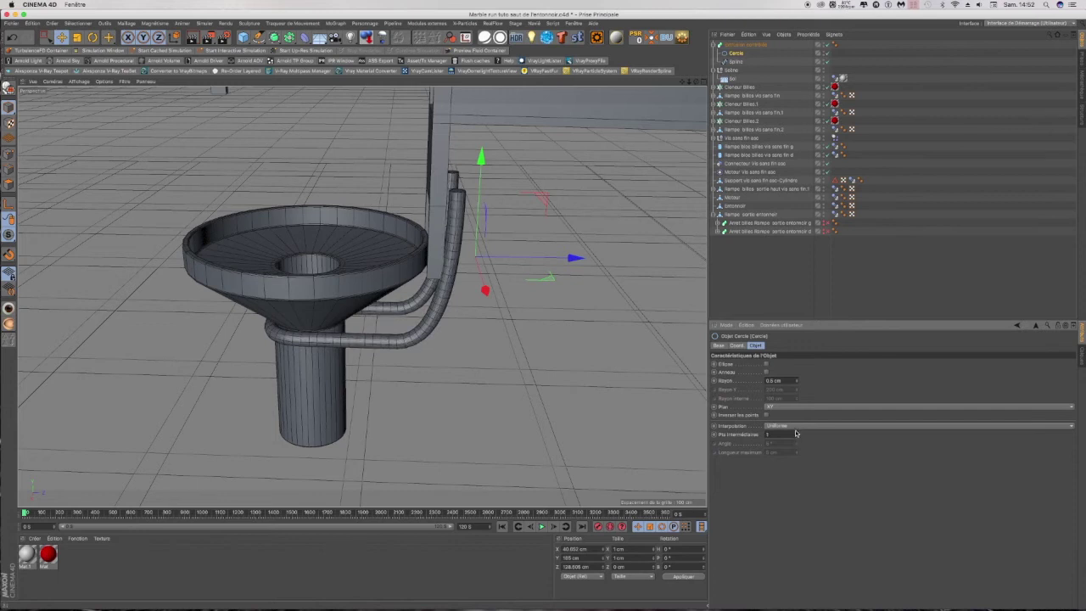
pyautogui.scroll(2, 463, 219)
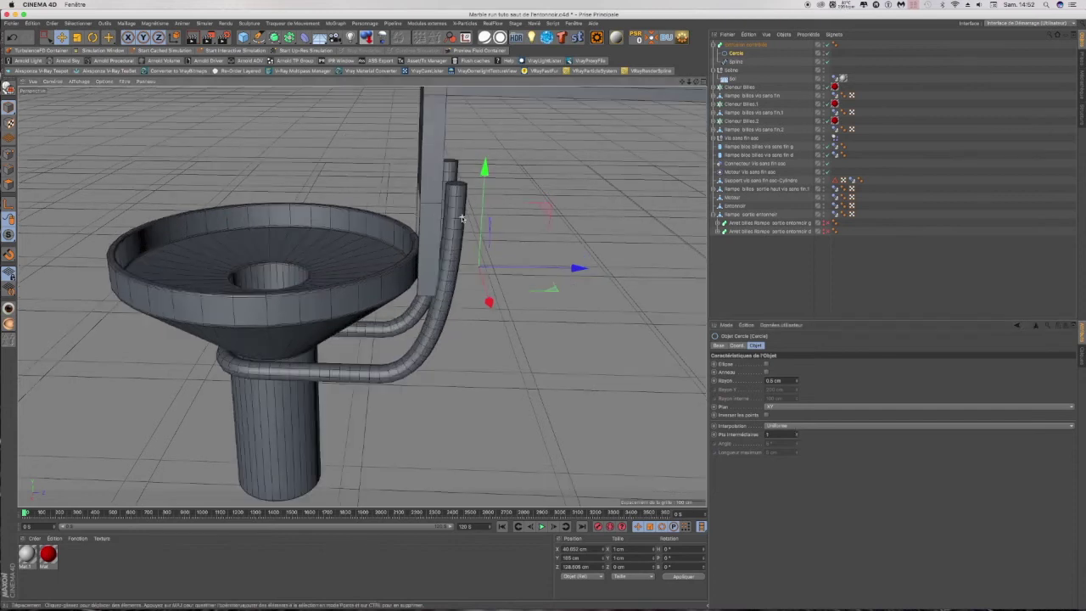
pyautogui.scroll(1, 462, 219)
# Step: Select the support spline, disable the circle profile to hide the tube, and switch to the four-view layout
pyautogui.click(736, 62)
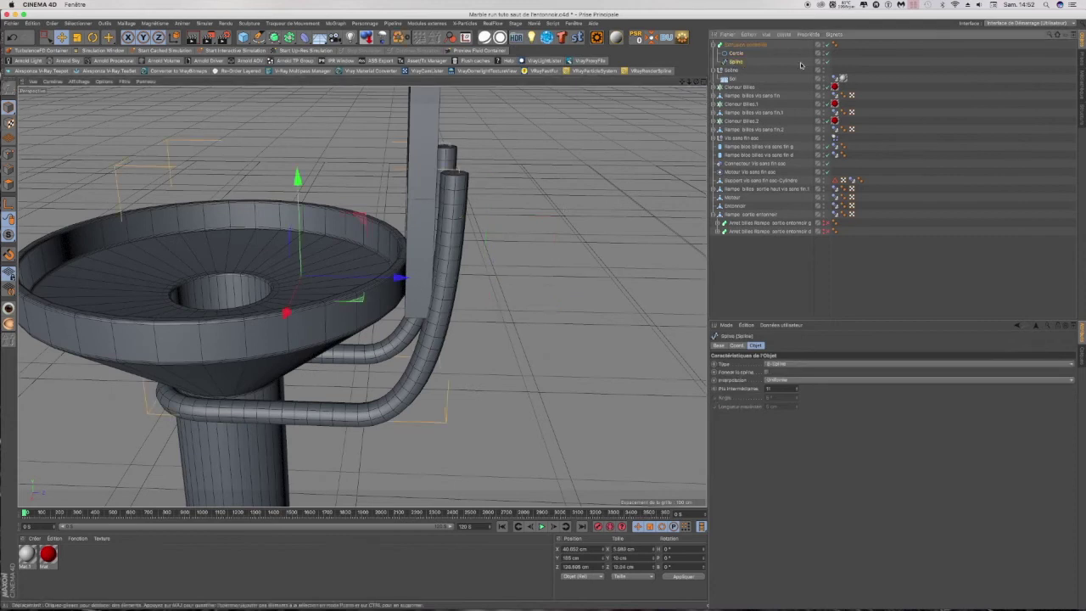
pyautogui.click(825, 53)
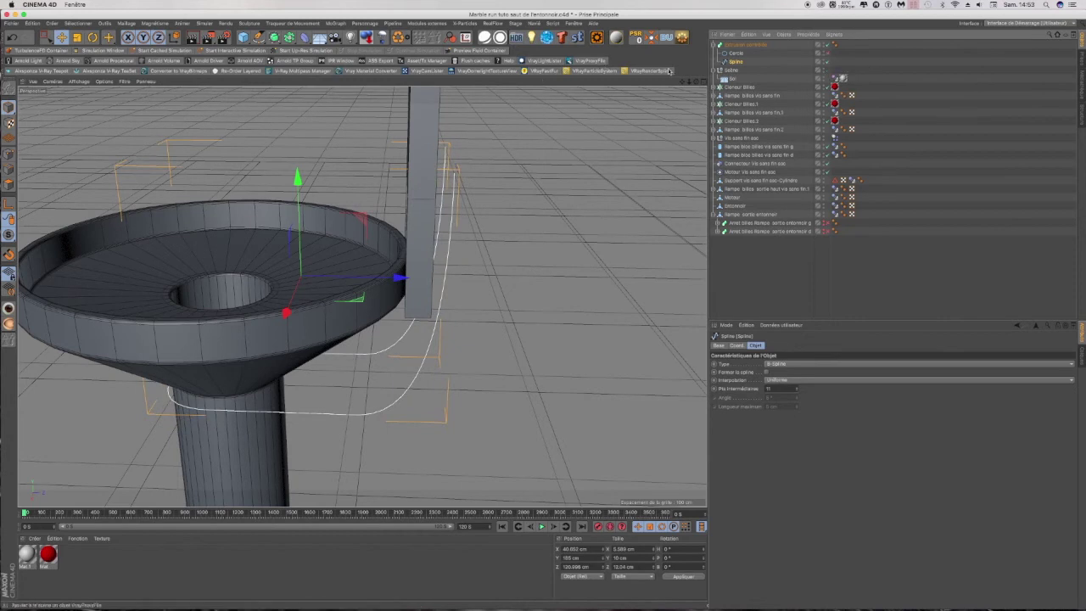
pyautogui.click(702, 82)
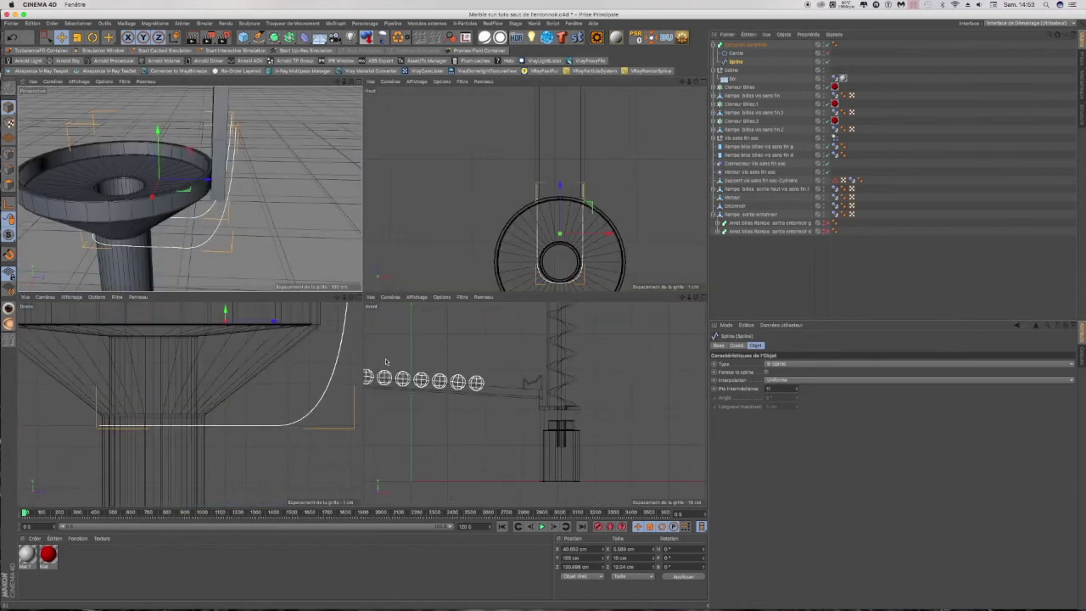
pyautogui.scroll(-6, 670, 382)
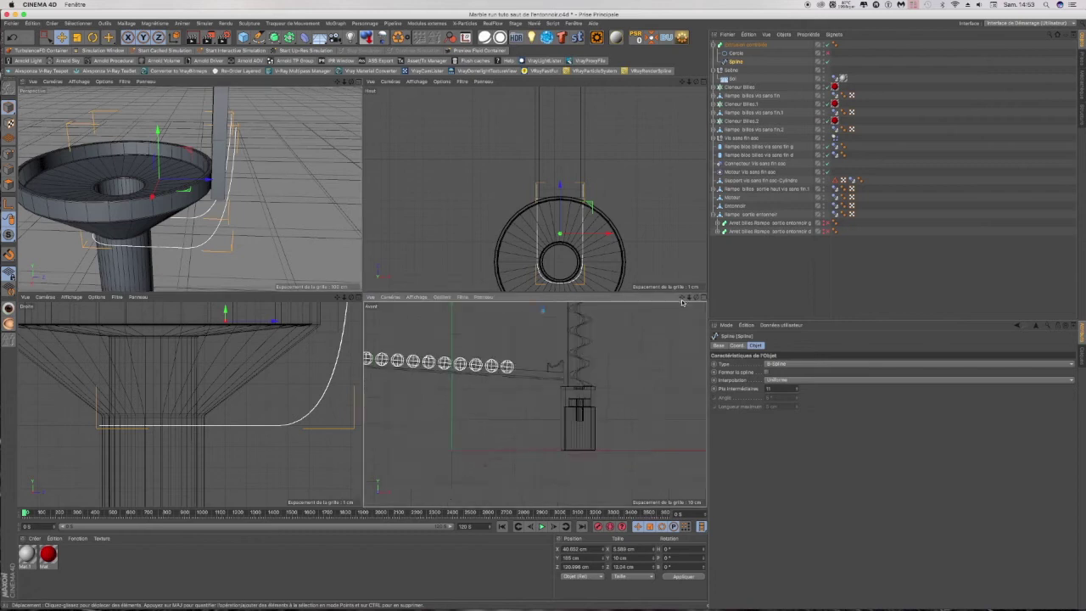
pyautogui.moveTo(649, 435); pyautogui.dragTo(640, 457)
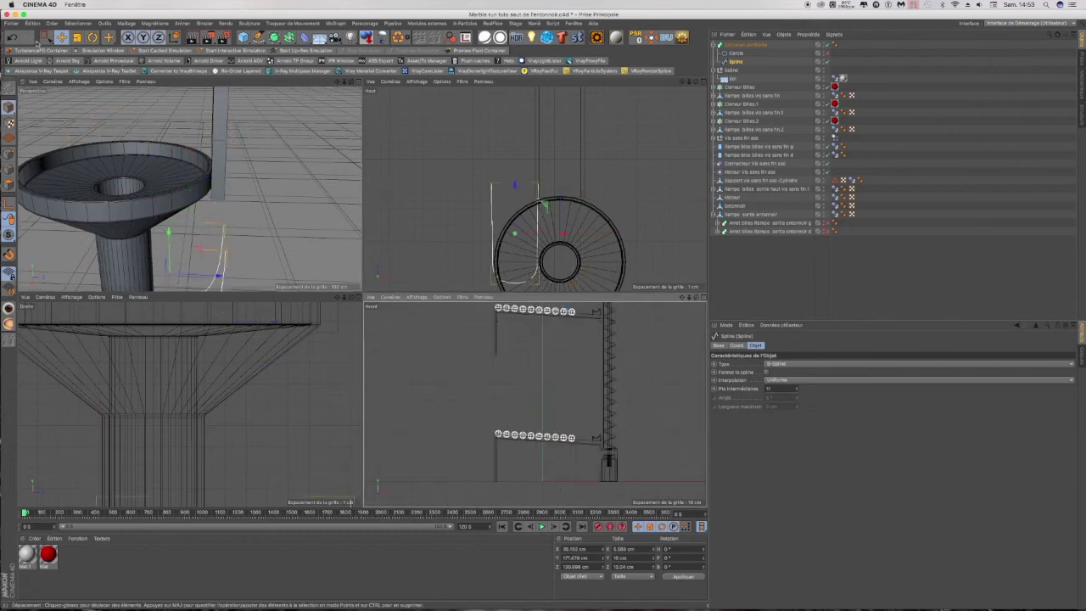
pyautogui.click(14, 37)
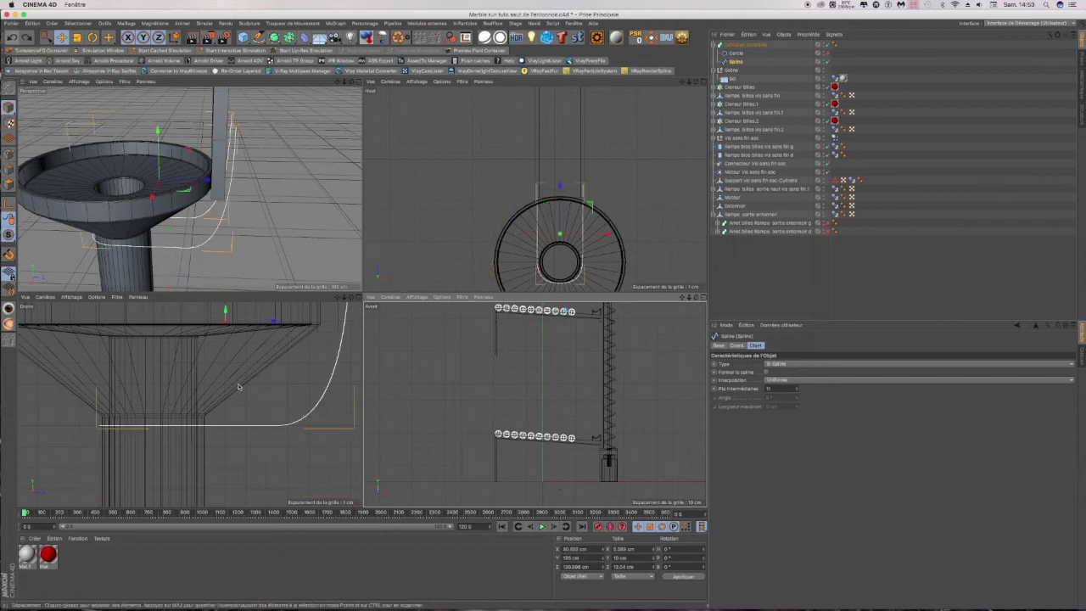
pyautogui.scroll(-6, 536, 454)
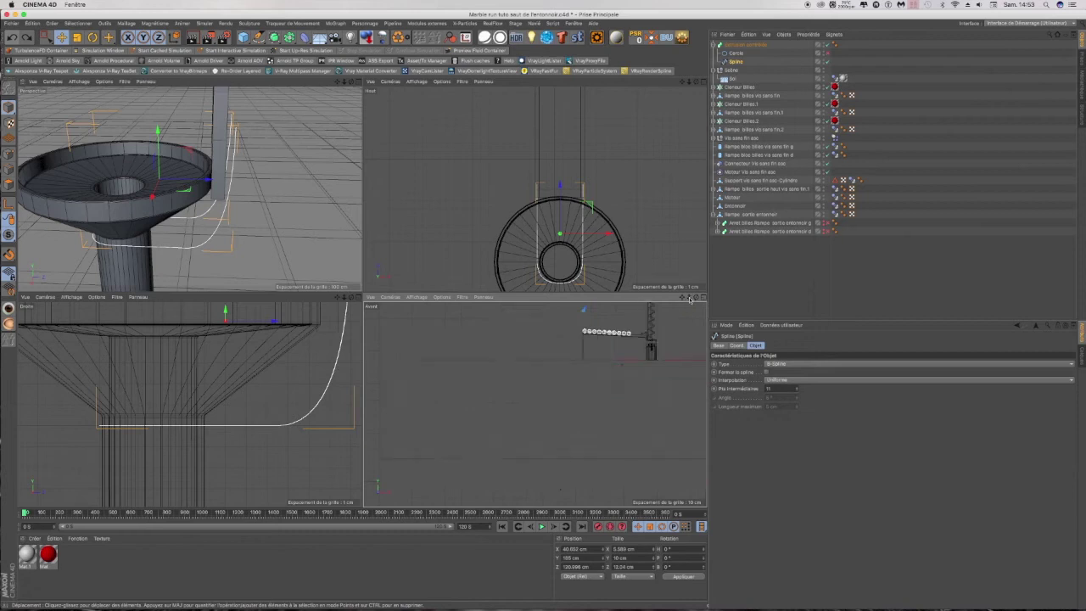
pyautogui.moveTo(689, 297)
pyautogui.mouseDown()
pyautogui.moveTo(662, 297)
pyautogui.moveTo(691, 297)
pyautogui.mouseUp()
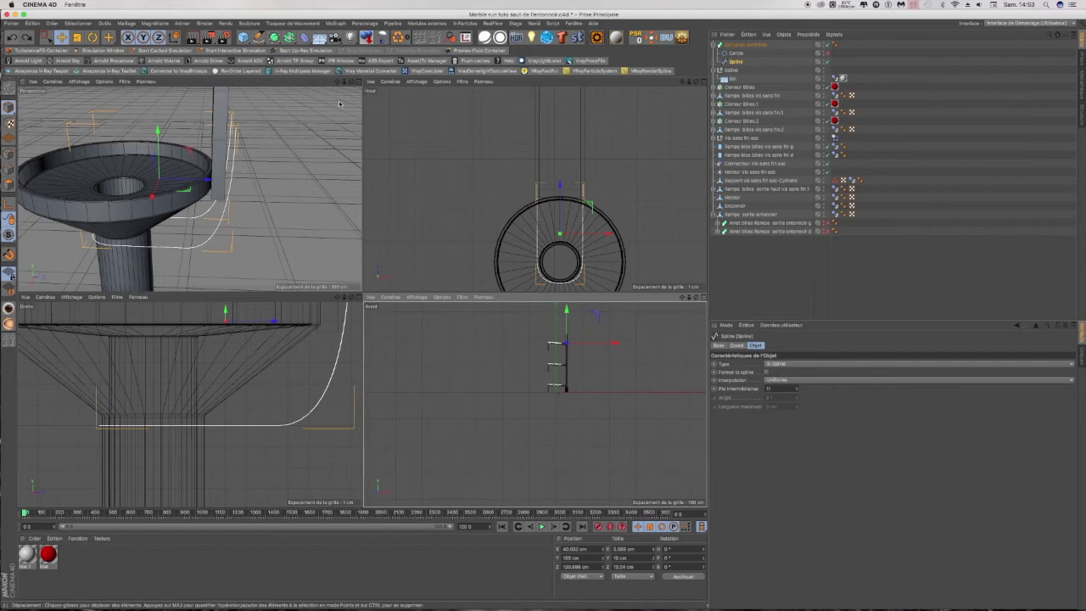
pyautogui.moveTo(352, 83); pyautogui.dragTo(394, 38)
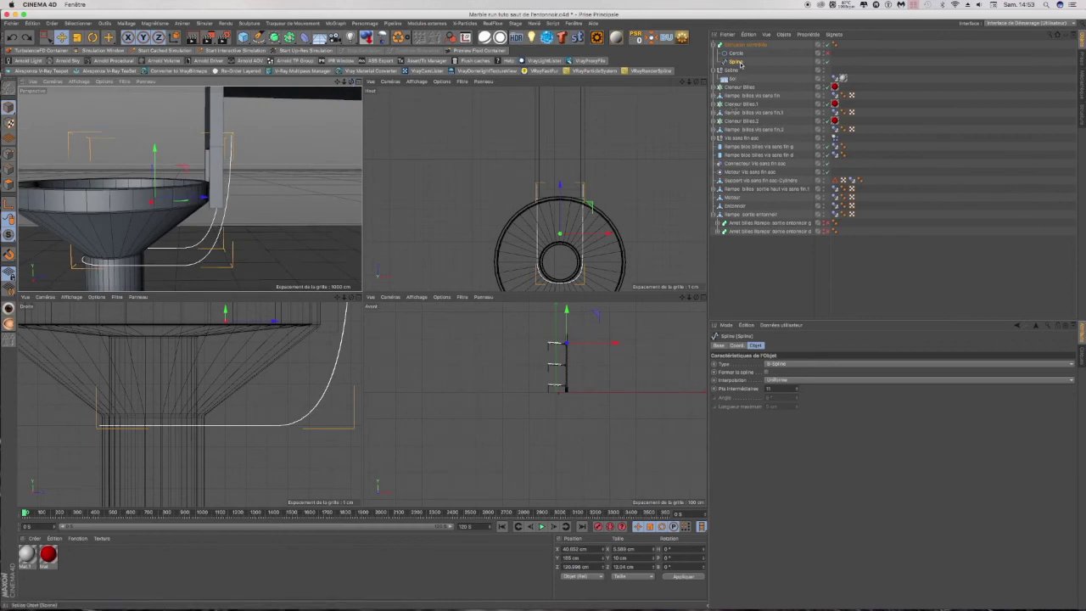
# Step: Select the support spline's two lower outer corner points, re-enable the circle profile, and move the points slightly outward from the funnel
pyautogui.moveTo(49, 40); pyautogui.dragTo(71, 54)
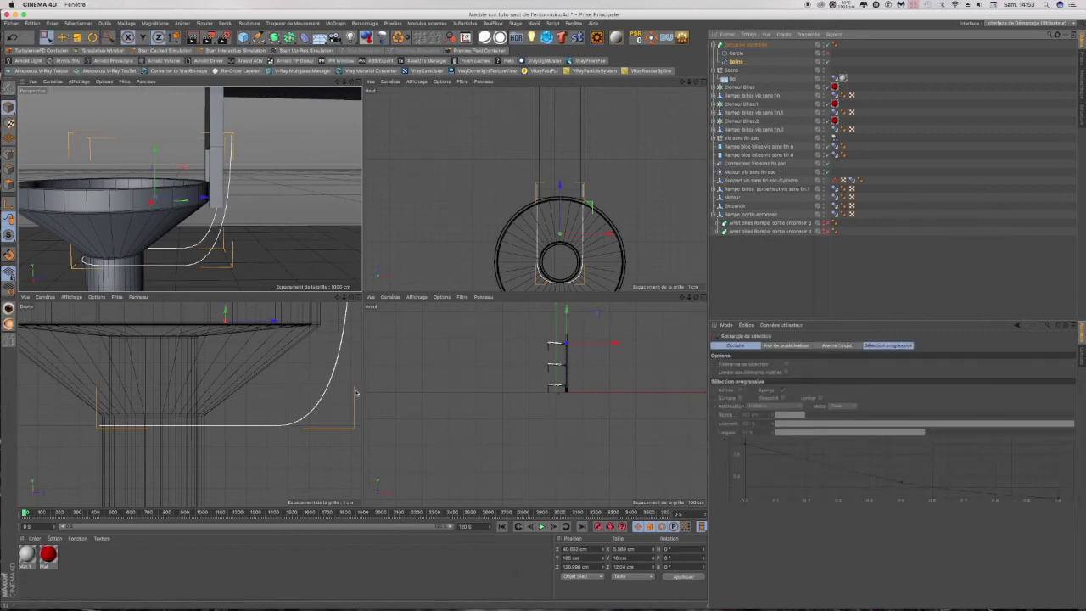
pyautogui.scroll(-2, 265, 407)
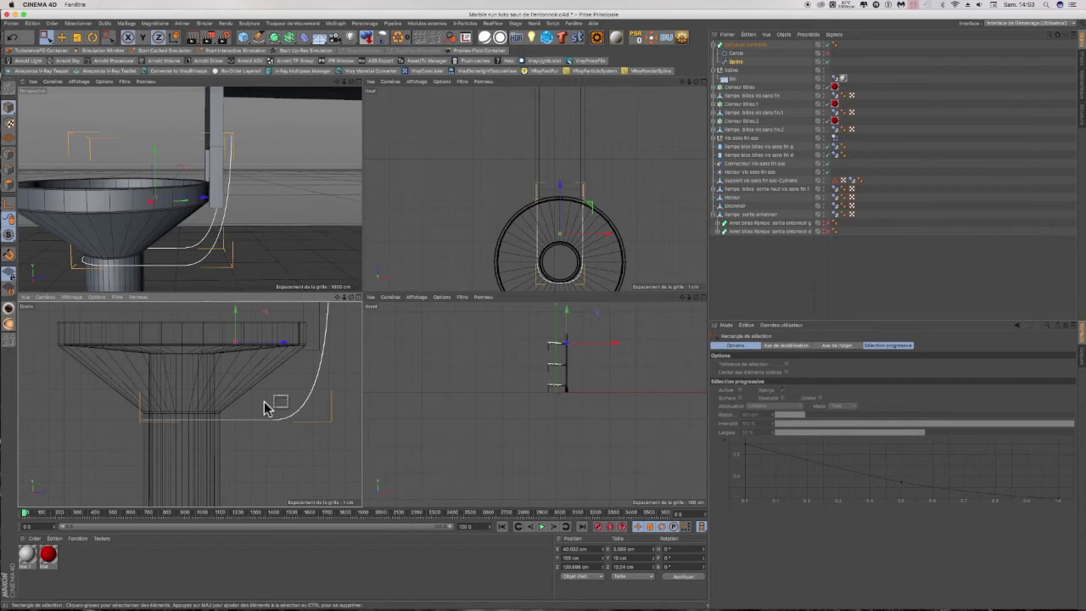
pyautogui.click(9, 154)
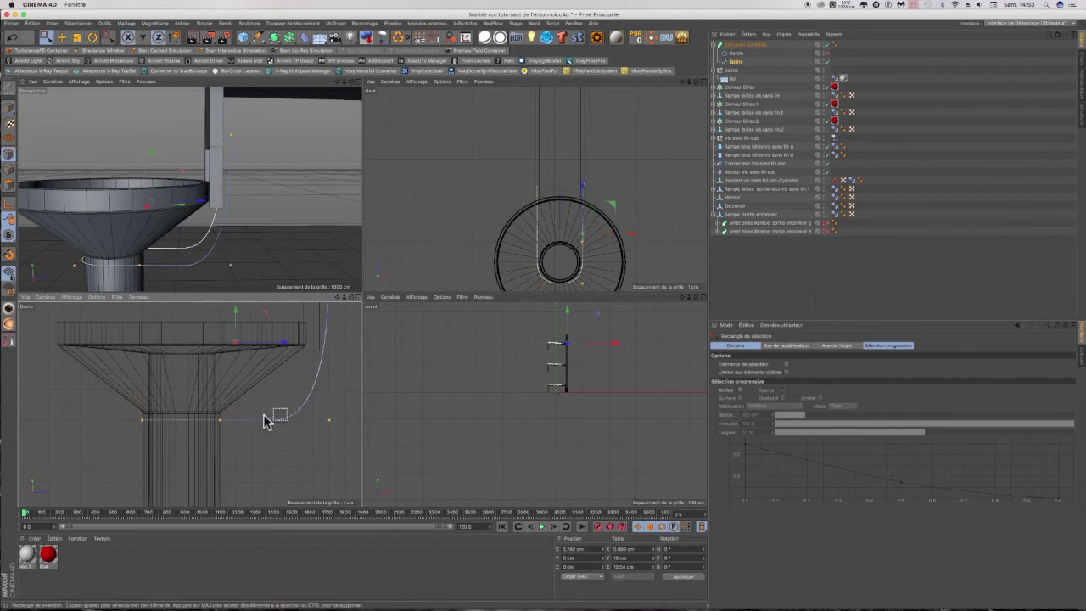
pyautogui.moveTo(280, 395); pyautogui.dragTo(357, 456)
pyautogui.click(823, 53)
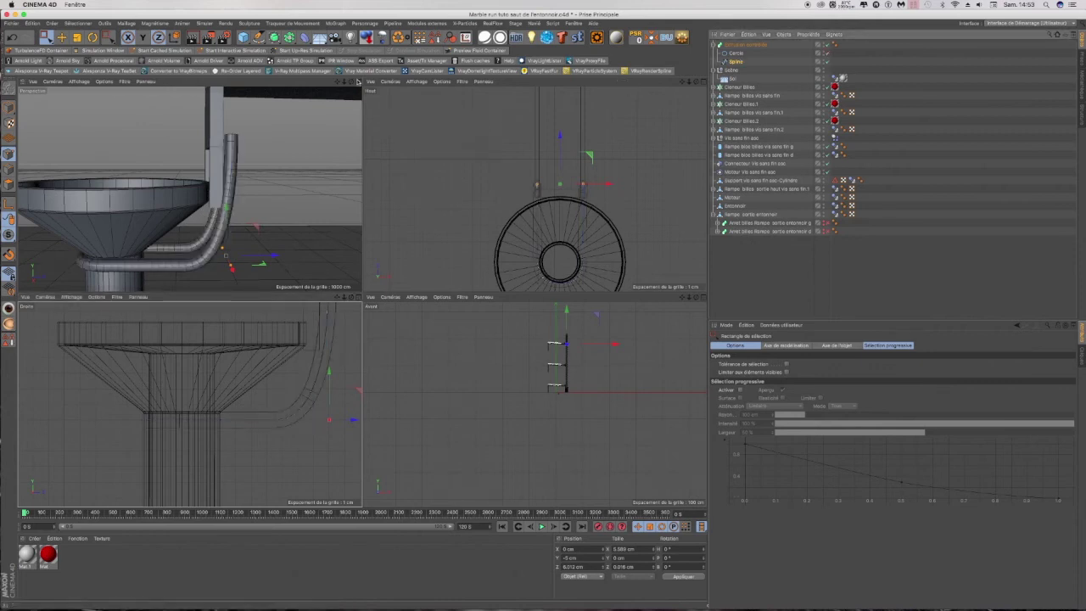
pyautogui.click(354, 82)
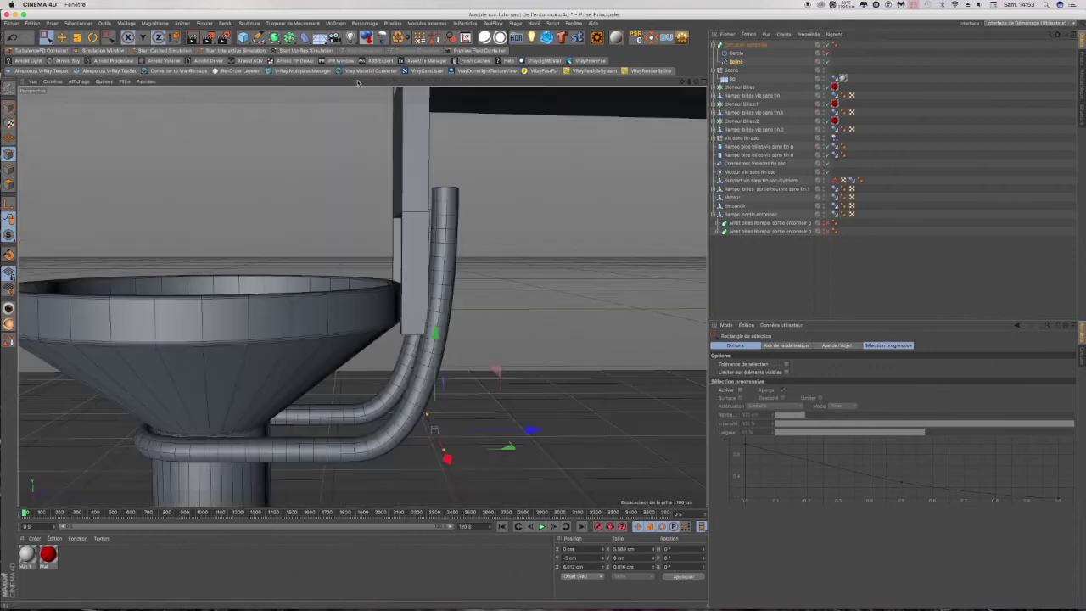
pyautogui.moveTo(696, 83); pyautogui.dragTo(677, 83)
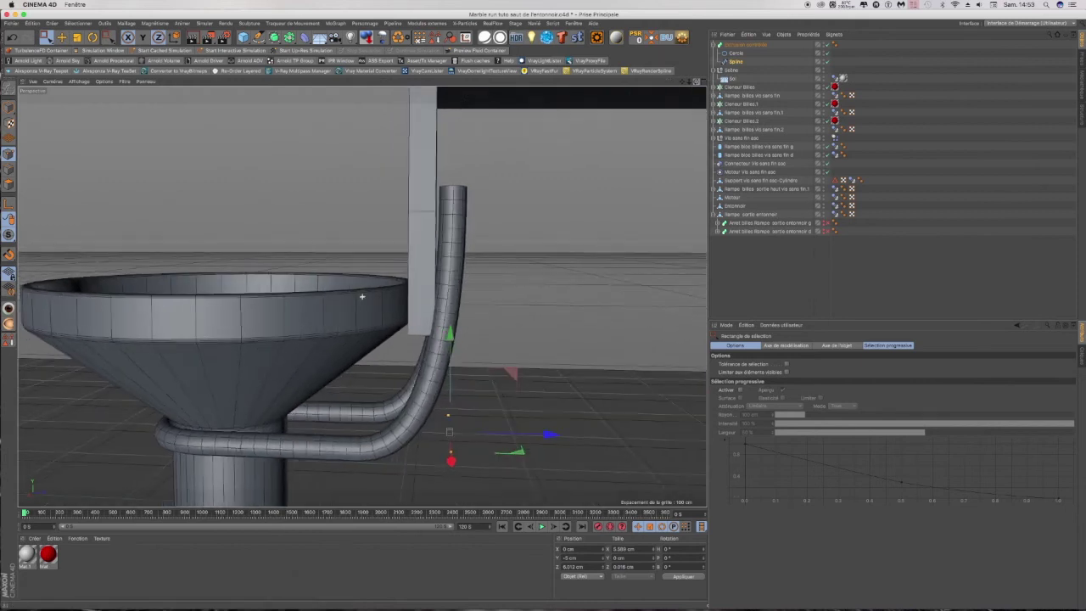
pyautogui.moveTo(550, 434); pyautogui.dragTo(574, 435)
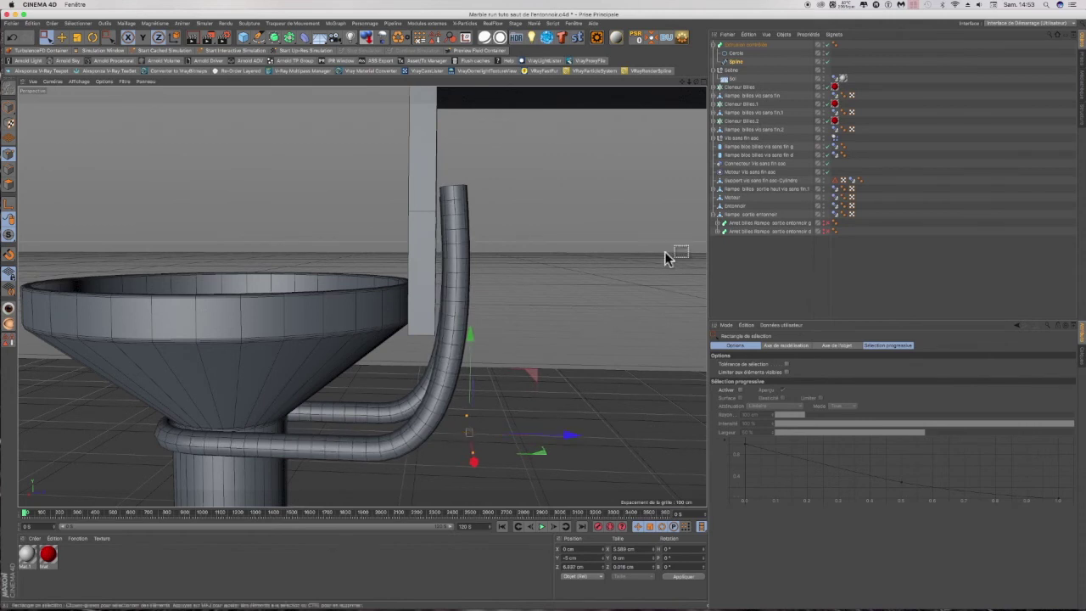
# Step: Disable the circle profile and add one point to each vertical arm of the support spline, level with the ramp legs' lower part
pyautogui.moveTo(697, 83); pyautogui.dragTo(626, 102)
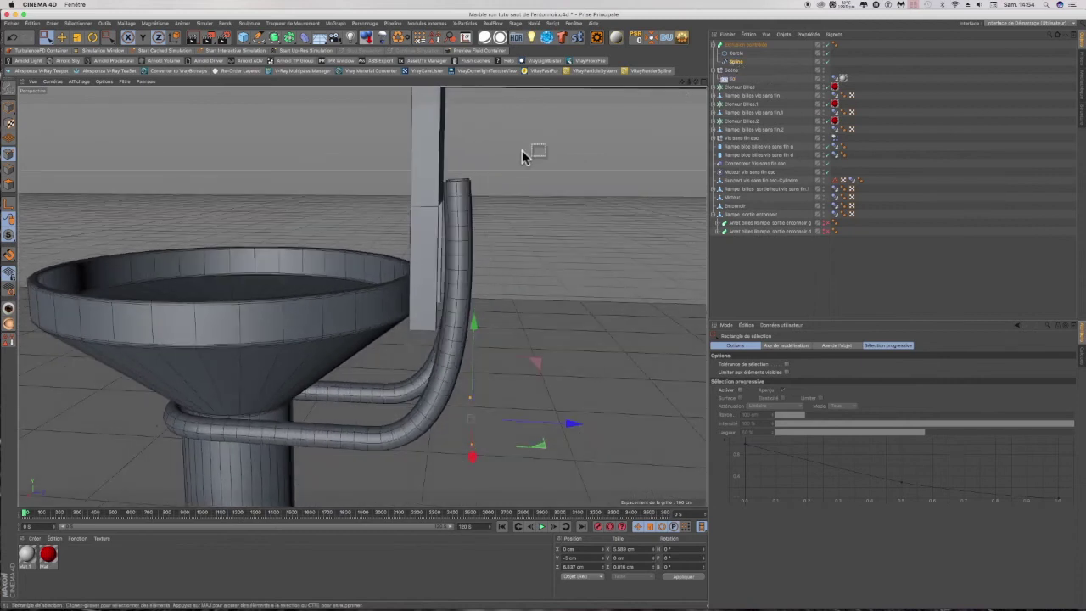
pyautogui.moveTo(696, 82); pyautogui.dragTo(650, 88)
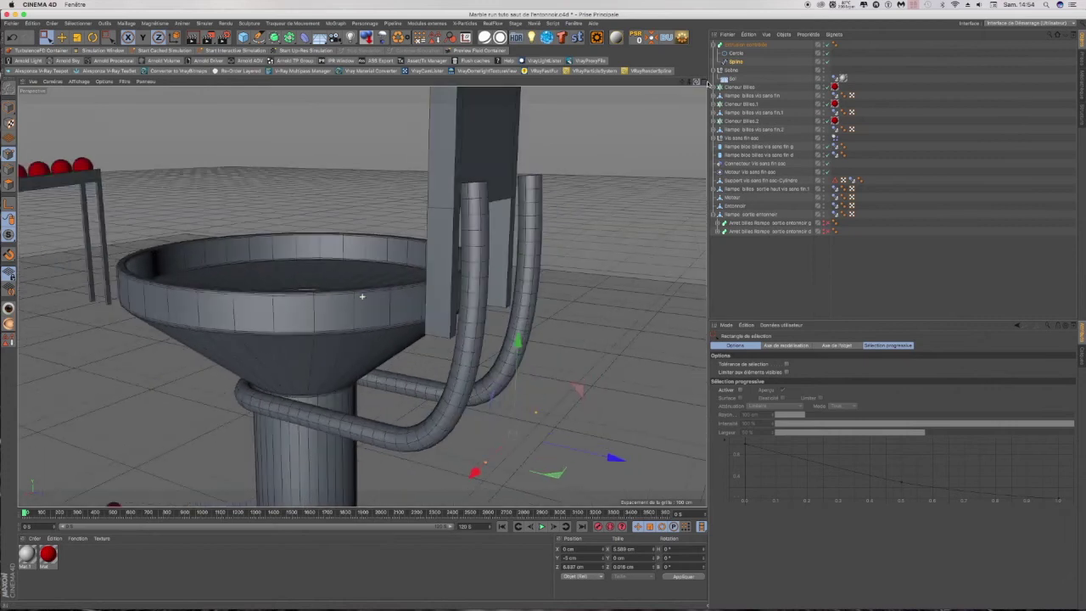
pyautogui.click(827, 54)
pyautogui.rightClick(506, 290)
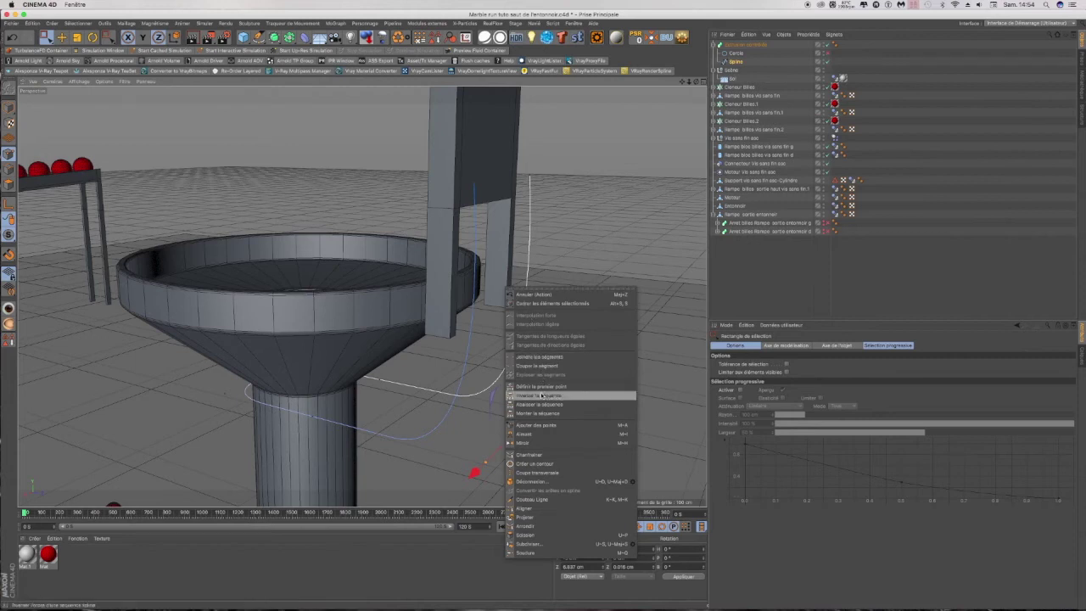
pyautogui.click(537, 424)
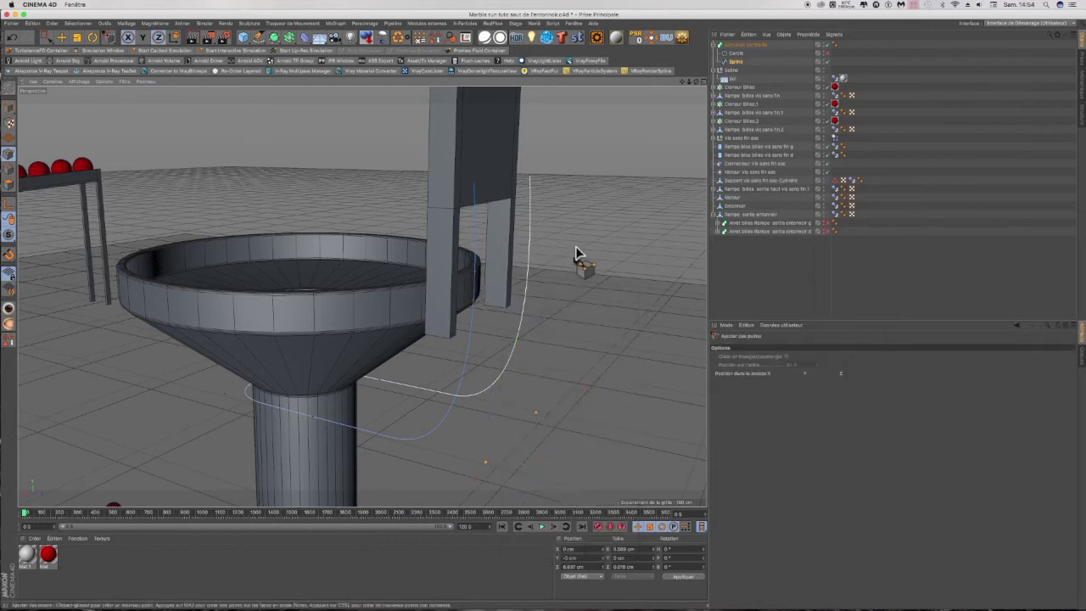
pyautogui.moveTo(697, 81); pyautogui.dragTo(543, 74)
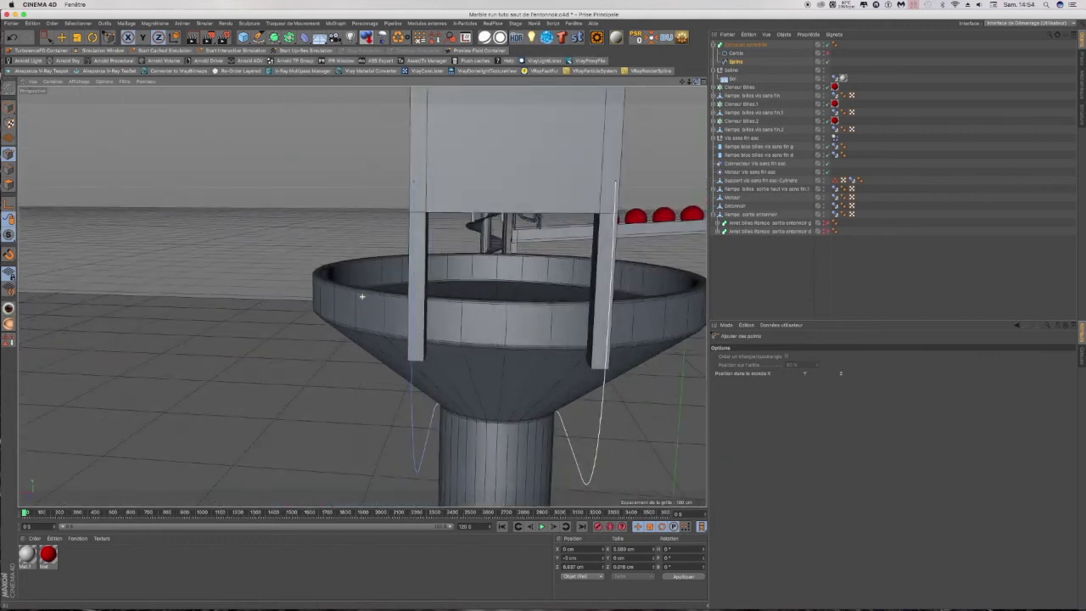
pyautogui.click(411, 323)
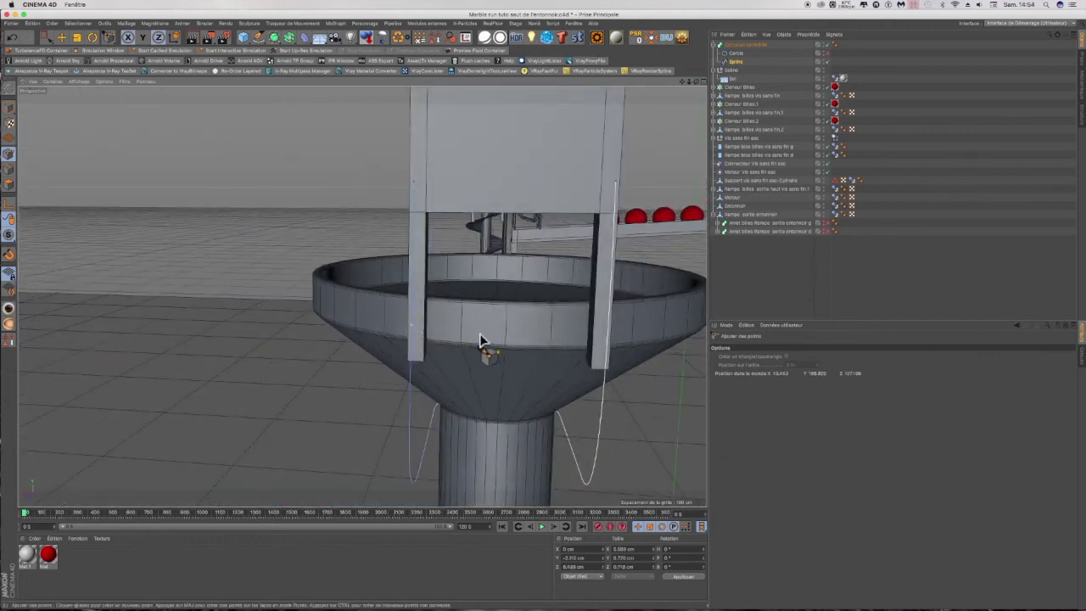
pyautogui.click(607, 340)
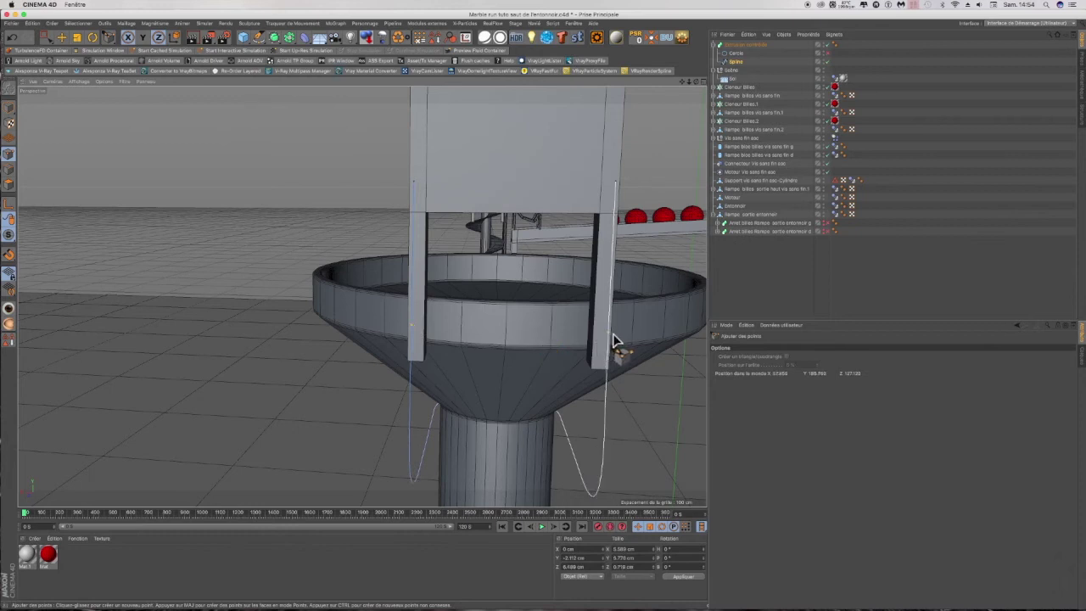
# Step: Re-enable the circle profile and move the two added spline points slightly down and inward toward the ramp legs
pyautogui.click(827, 53)
pyautogui.moveTo(698, 83); pyautogui.dragTo(892, 83)
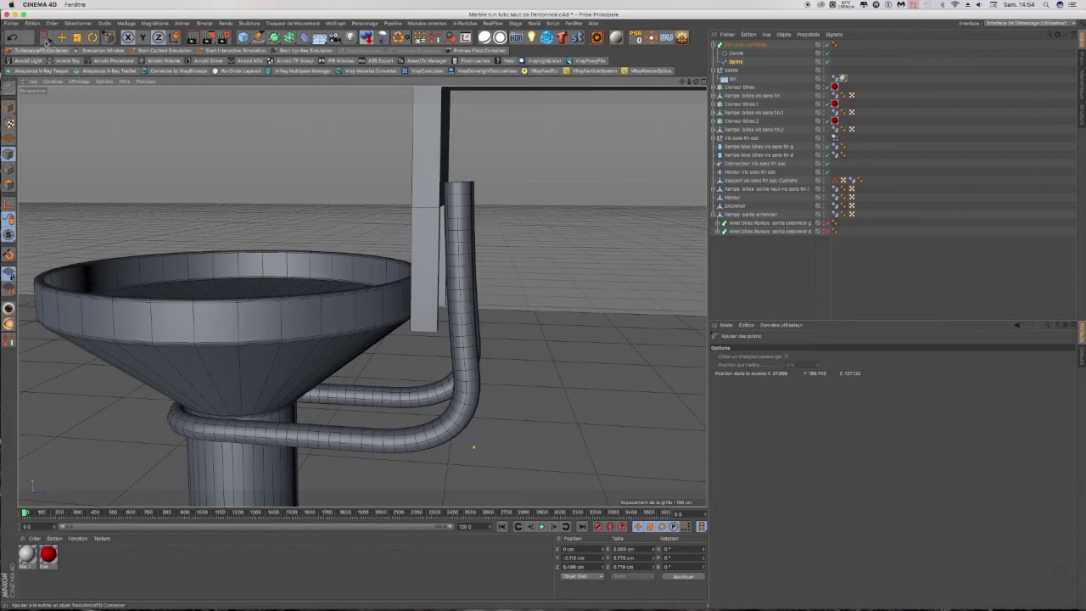
pyautogui.moveTo(46, 39); pyautogui.dragTo(68, 65)
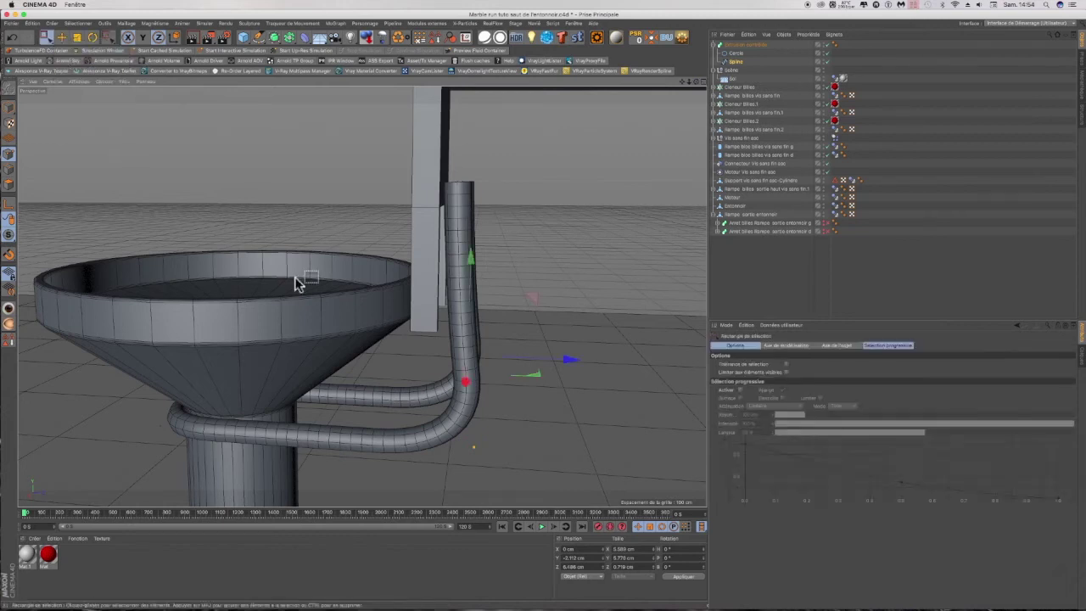
pyautogui.moveTo(431, 363); pyautogui.dragTo(576, 506)
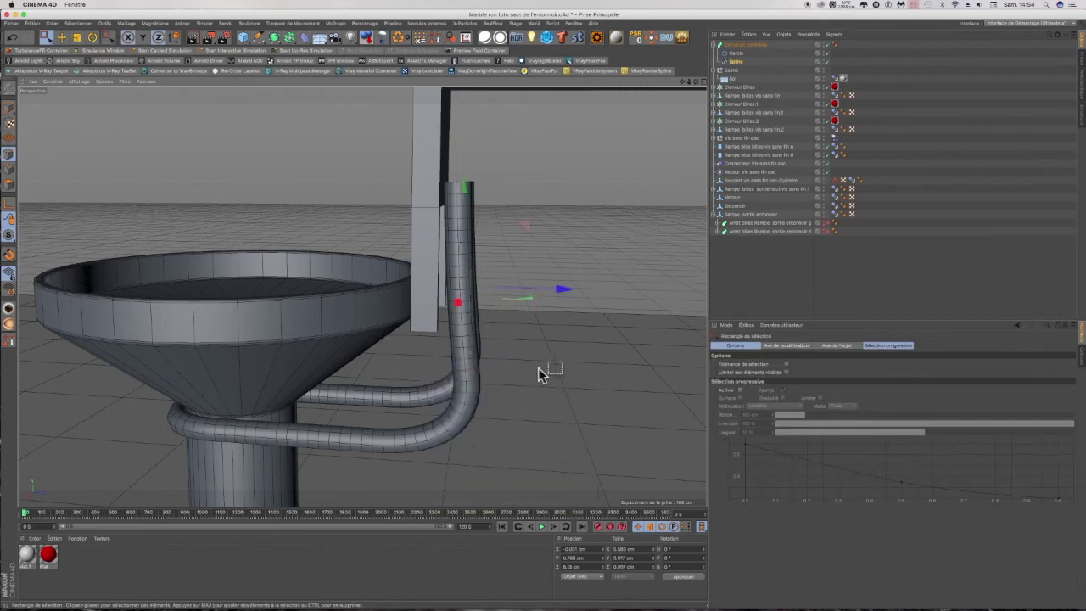
pyautogui.moveTo(560, 289); pyautogui.dragTo(550, 292)
pyautogui.moveTo(696, 82); pyautogui.dragTo(703, 67)
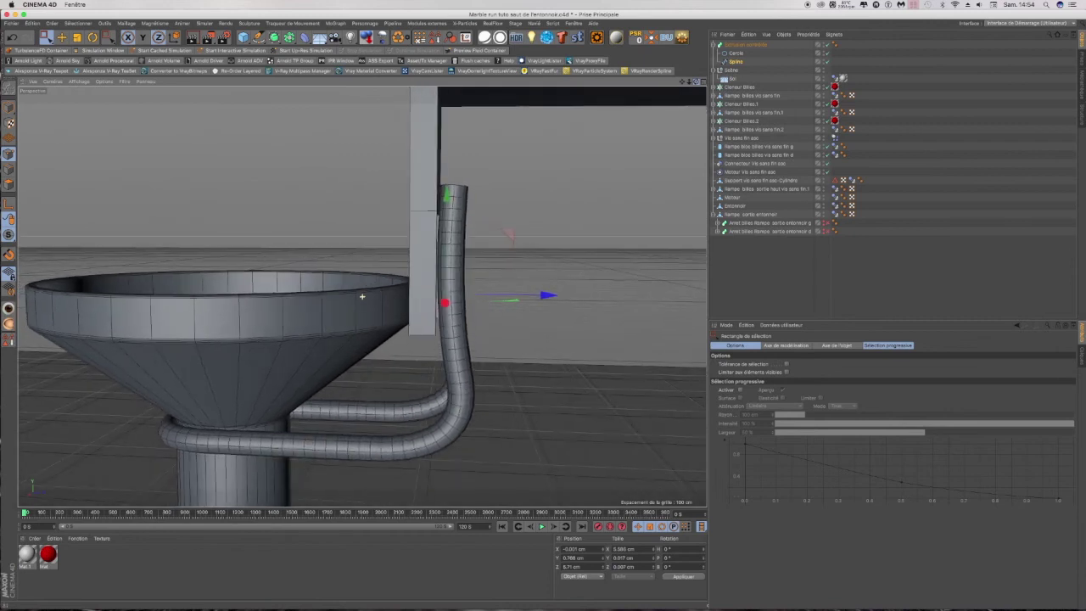
pyautogui.moveTo(447, 198); pyautogui.dragTo(444, 224)
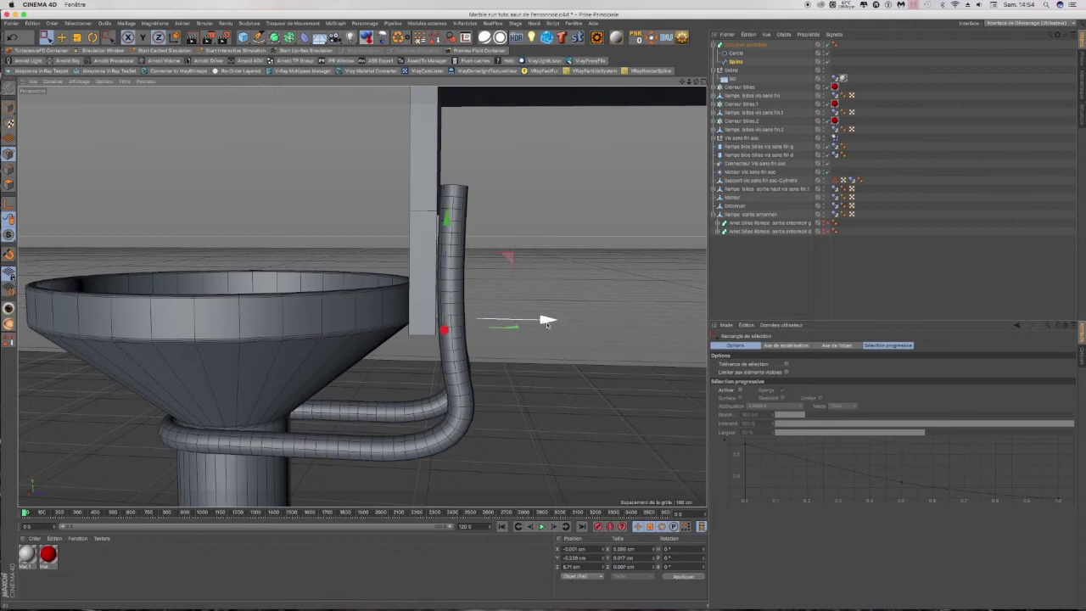
pyautogui.moveTo(548, 325); pyautogui.dragTo(546, 323)
# Step: Select the two top end points of the support spline and move them slightly inward and upward against the ramp
pyautogui.moveTo(436, 146); pyautogui.dragTo(553, 246)
pyautogui.moveTo(552, 188); pyautogui.dragTo(550, 189)
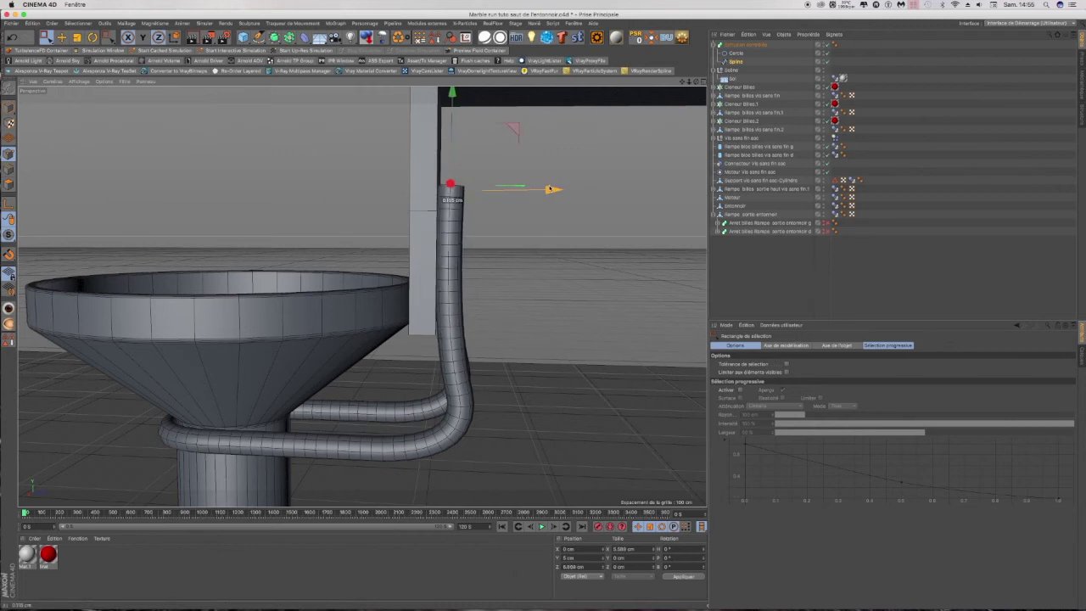
pyautogui.moveTo(697, 82)
pyautogui.mouseDown()
pyautogui.moveTo(666, 140)
pyautogui.moveTo(535, 104)
pyautogui.moveTo(705, 67)
pyautogui.moveTo(697, 84)
pyautogui.mouseUp()
pyautogui.moveTo(522, 100)
pyautogui.mouseDown()
pyautogui.moveTo(522, 60)
pyautogui.moveTo(522, 99)
pyautogui.mouseUp()
pyautogui.moveTo(697, 82); pyautogui.dragTo(655, 61)
pyautogui.scroll(-3, 344, 252)
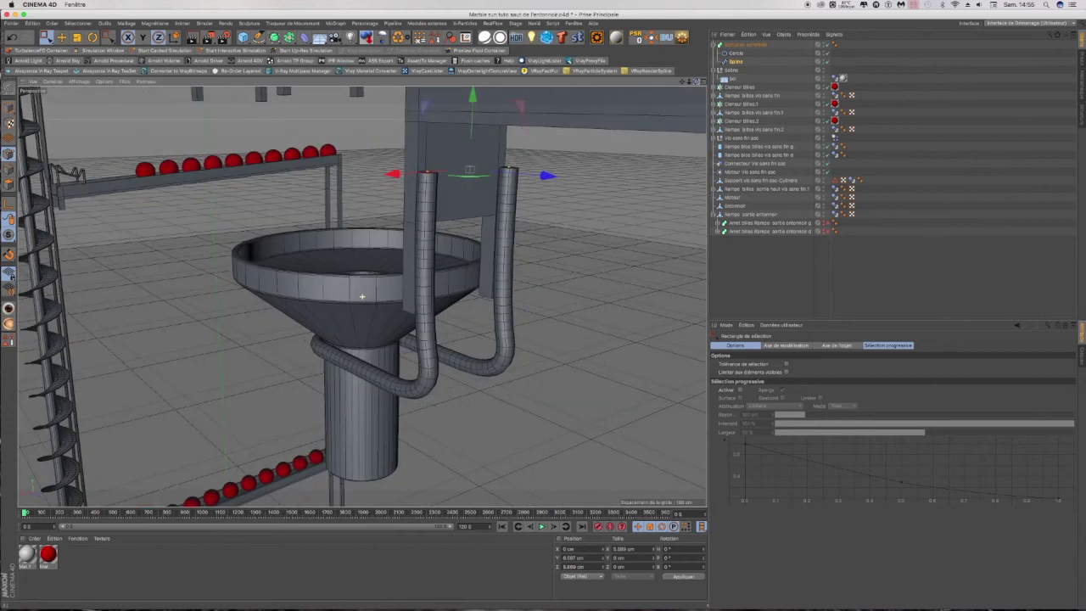
# Step: Set both start and end caps of the support's sweep to cap and bevel with a 0.3 cm radius
pyautogui.click(746, 45)
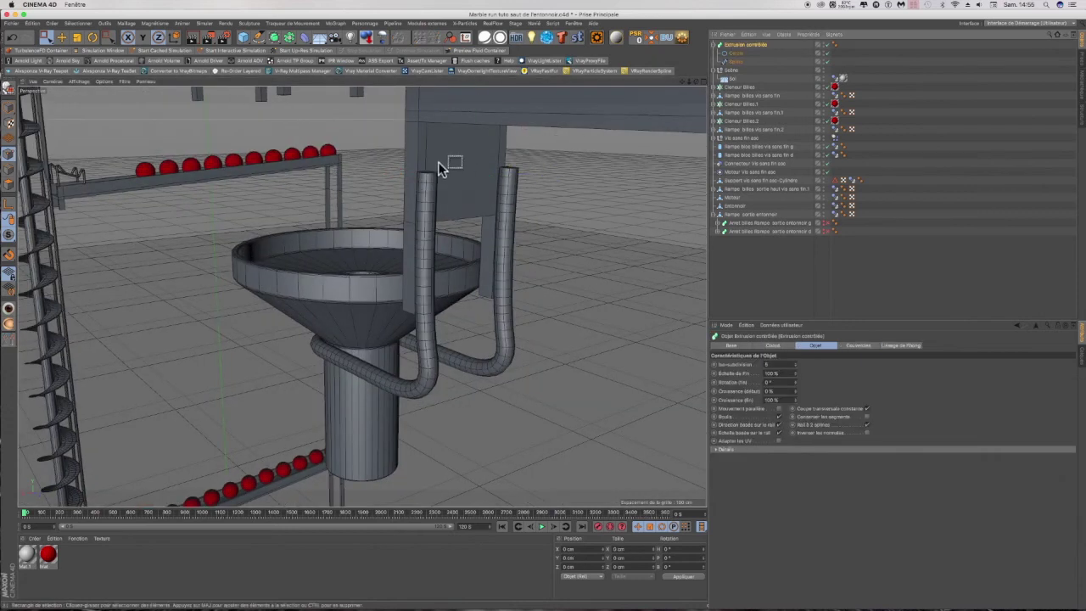
pyautogui.scroll(4, 439, 165)
pyautogui.scroll(4, 441, 166)
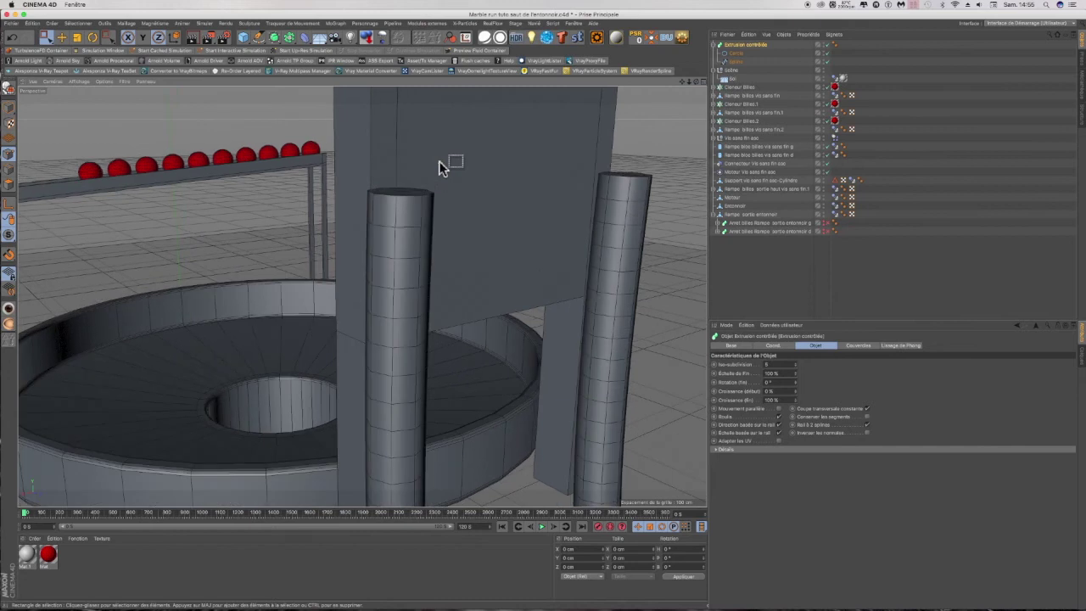
pyautogui.click(857, 346)
pyautogui.click(816, 364)
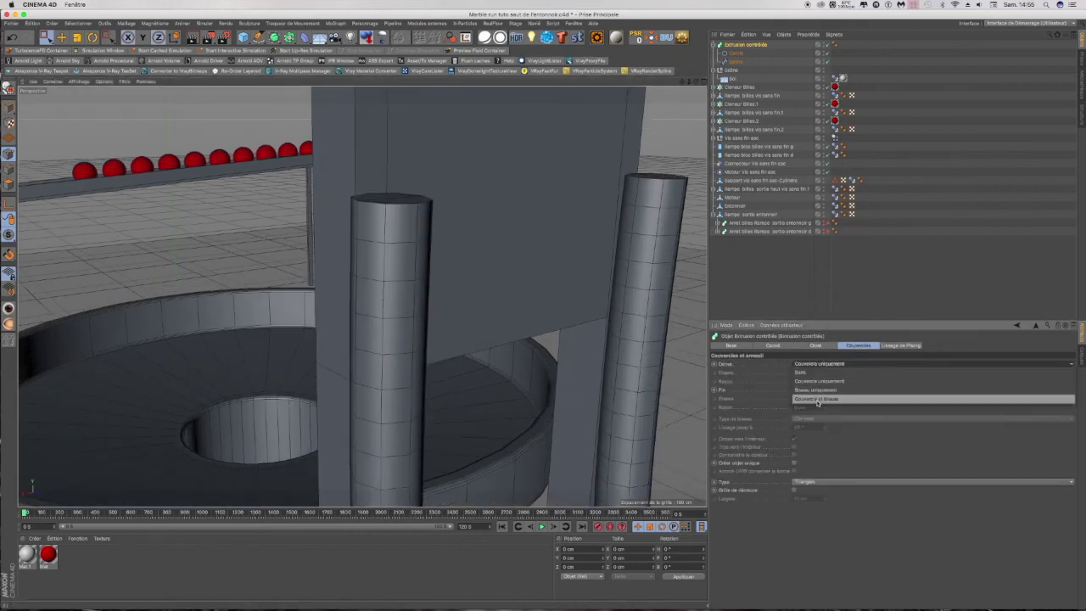
pyautogui.click(817, 399)
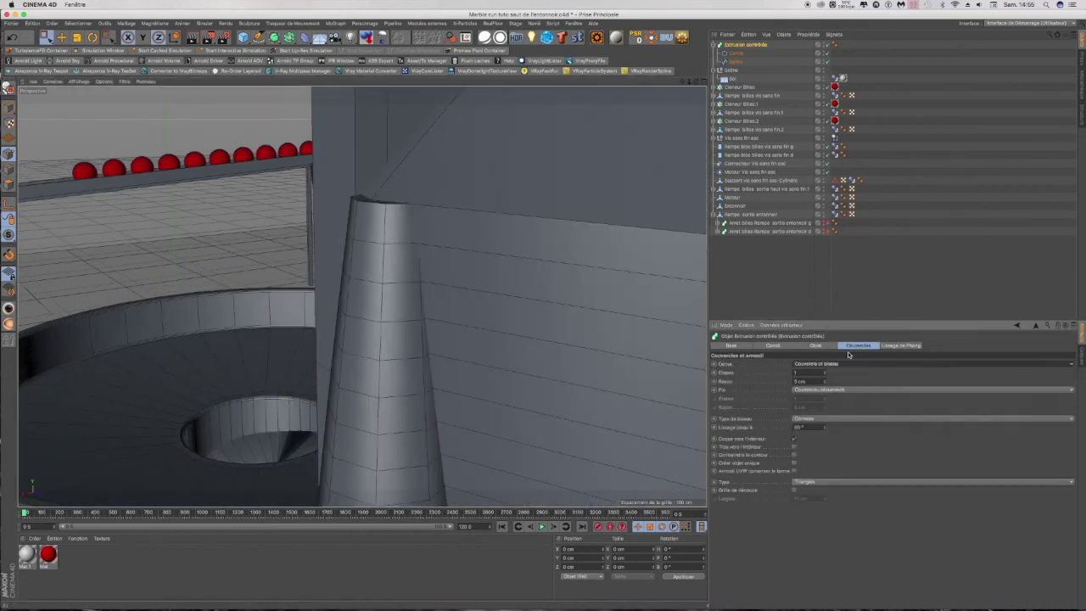
pyautogui.click(825, 390)
pyautogui.click(825, 425)
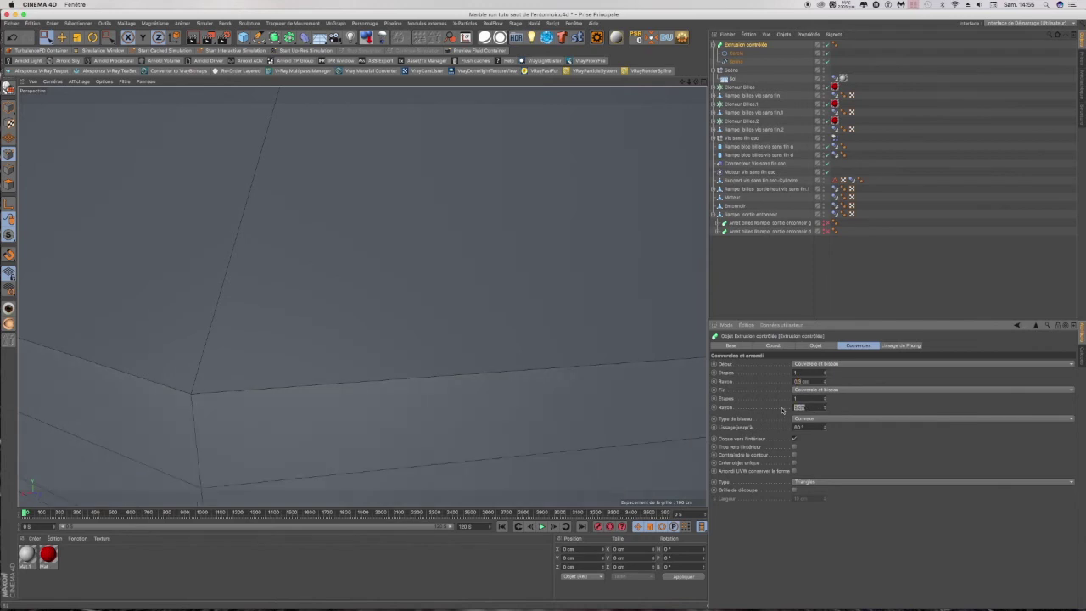
pyautogui.press('Return')
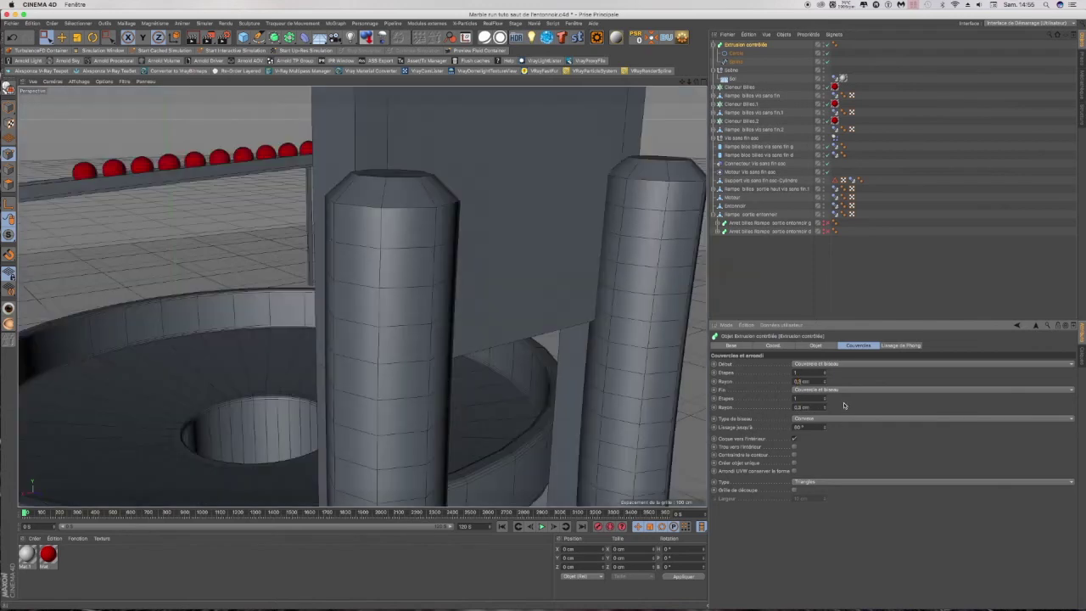
# Step: Set the bevel steps to 2 for both the start and end caps of the support's sweep
pyautogui.click(826, 372)
pyautogui.click(825, 396)
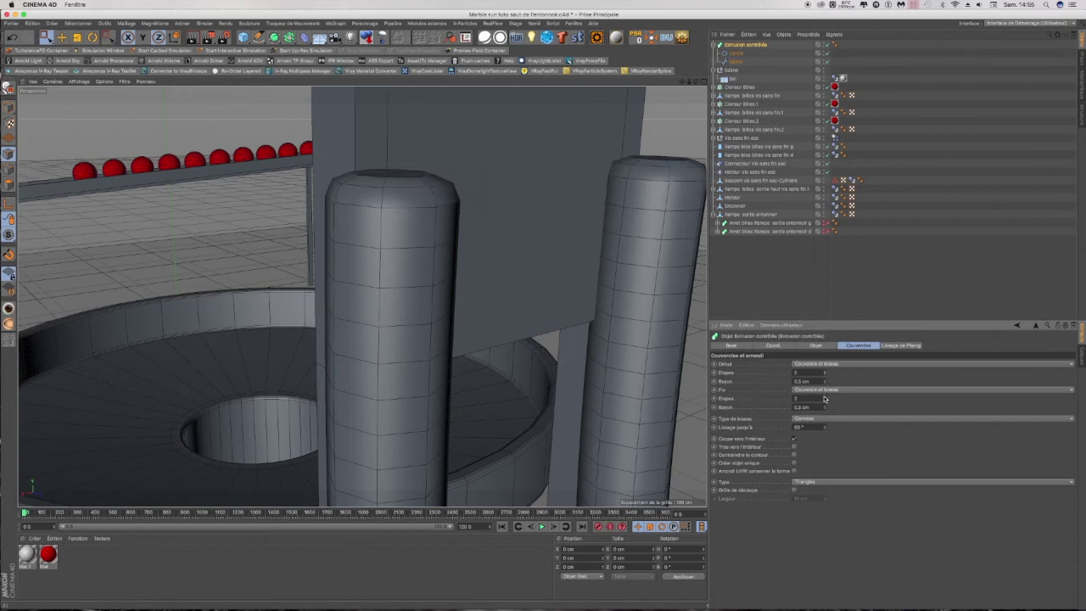
pyautogui.scroll(-5, 478, 205)
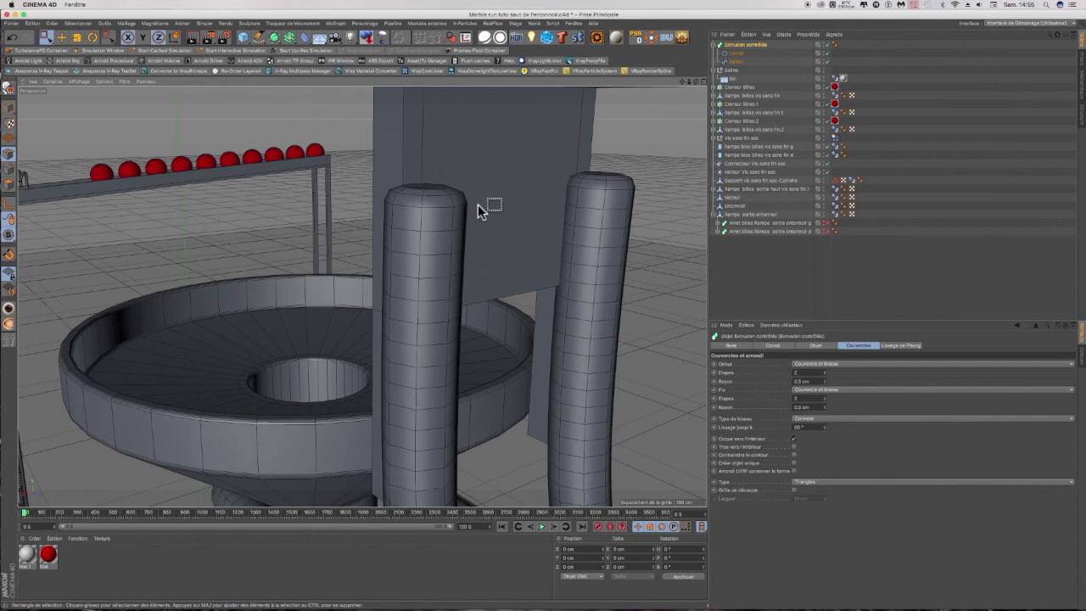
# Step: Set the radius of the support sweep's circle profile to 0.3 cm
pyautogui.scroll(-3, 478, 205)
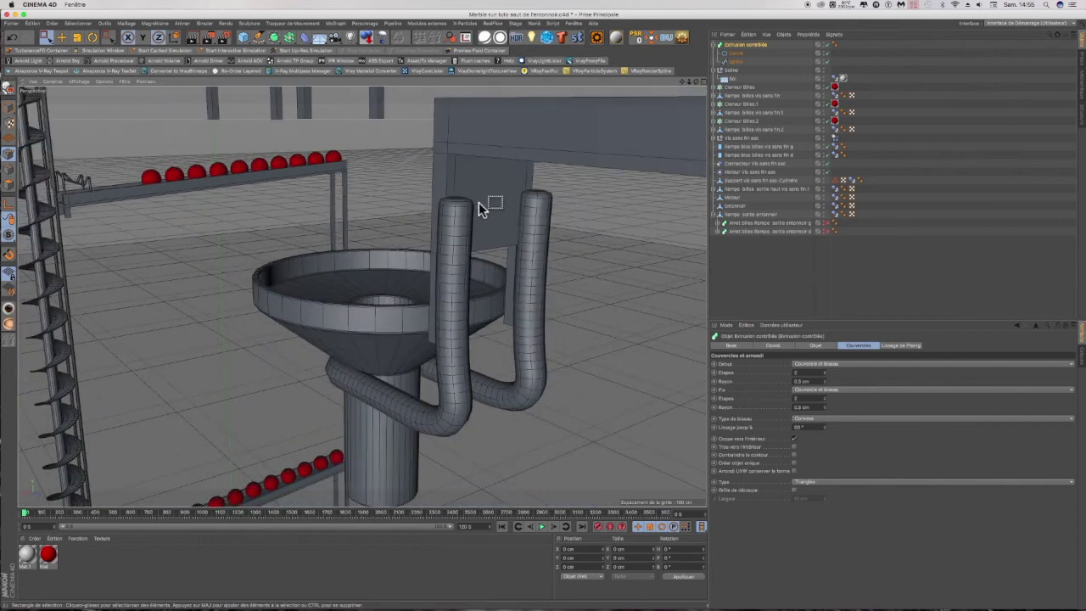
pyautogui.moveTo(697, 82); pyautogui.dragTo(662, 83)
pyautogui.click(735, 53)
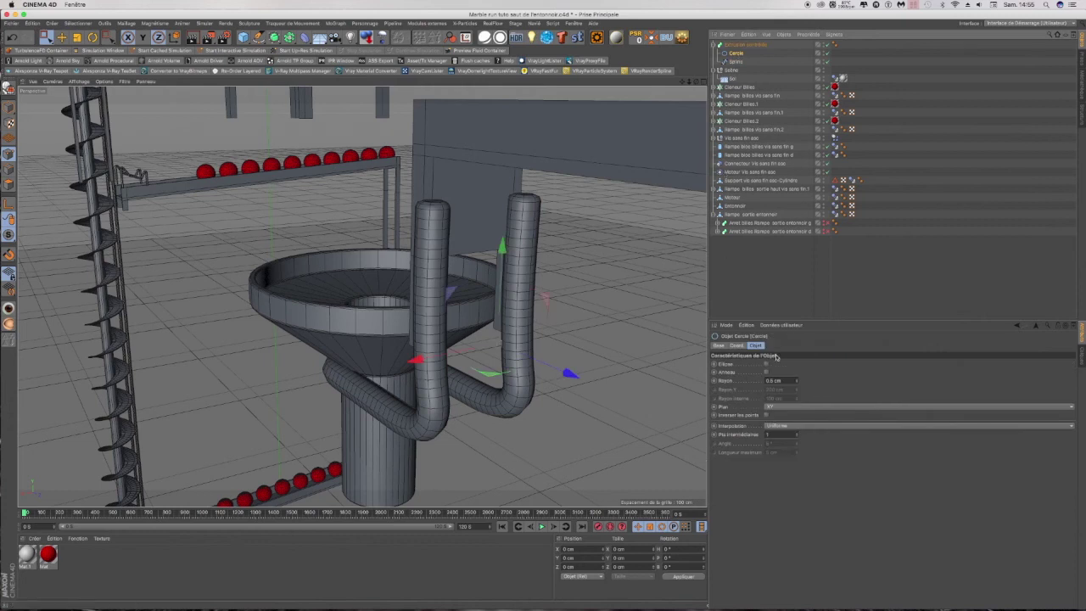
pyautogui.click(772, 381)
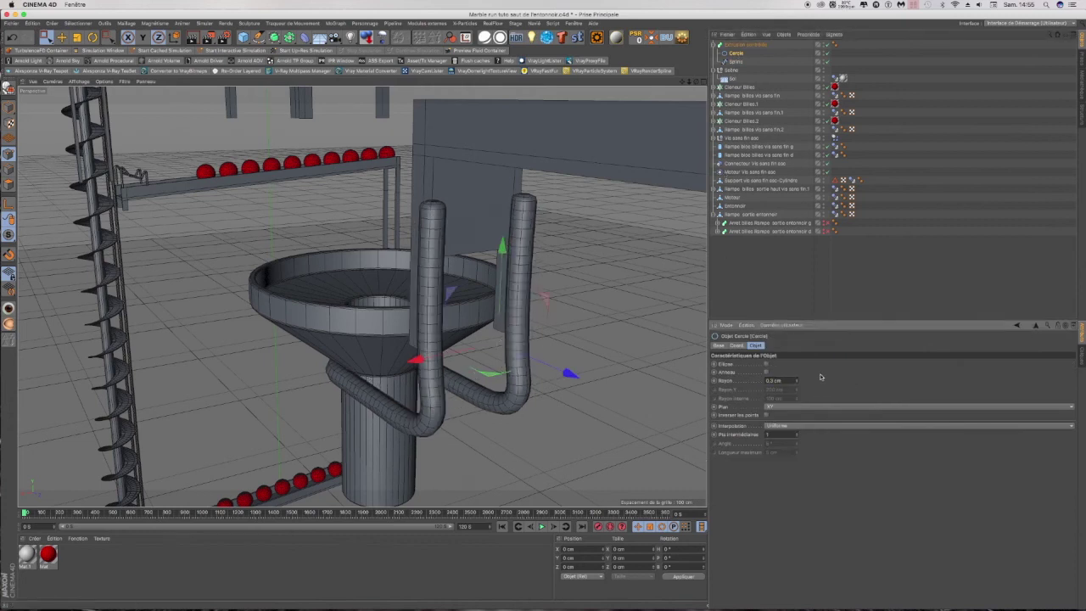
pyautogui.moveTo(697, 83); pyautogui.dragTo(480, 78)
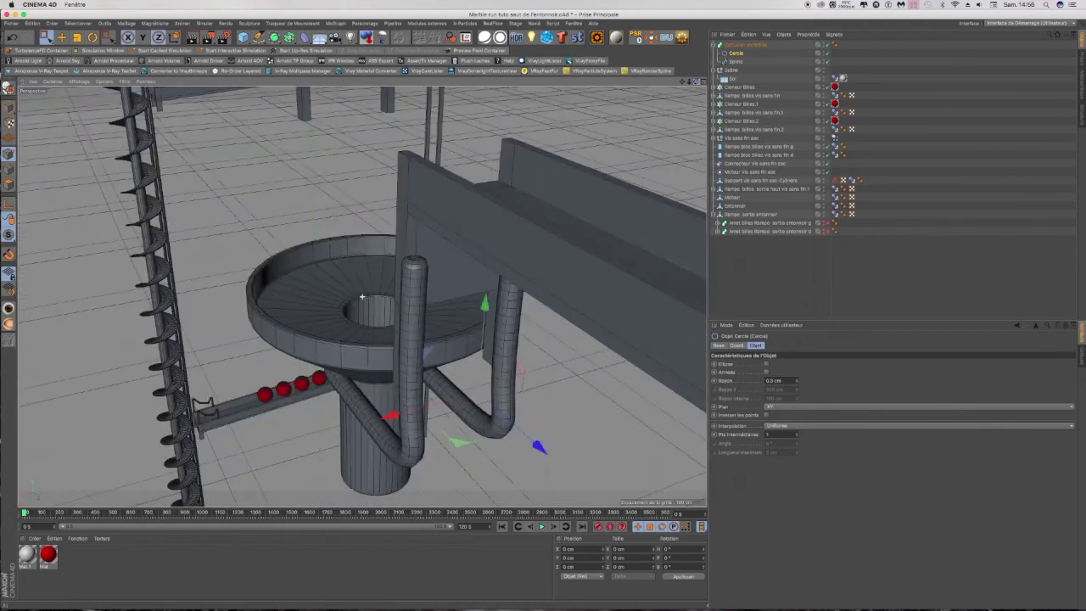
# Step: Reduce the radius of the support's circle profile to 0.1 cm for a thinner tube
pyautogui.moveTo(697, 82); pyautogui.dragTo(732, 83)
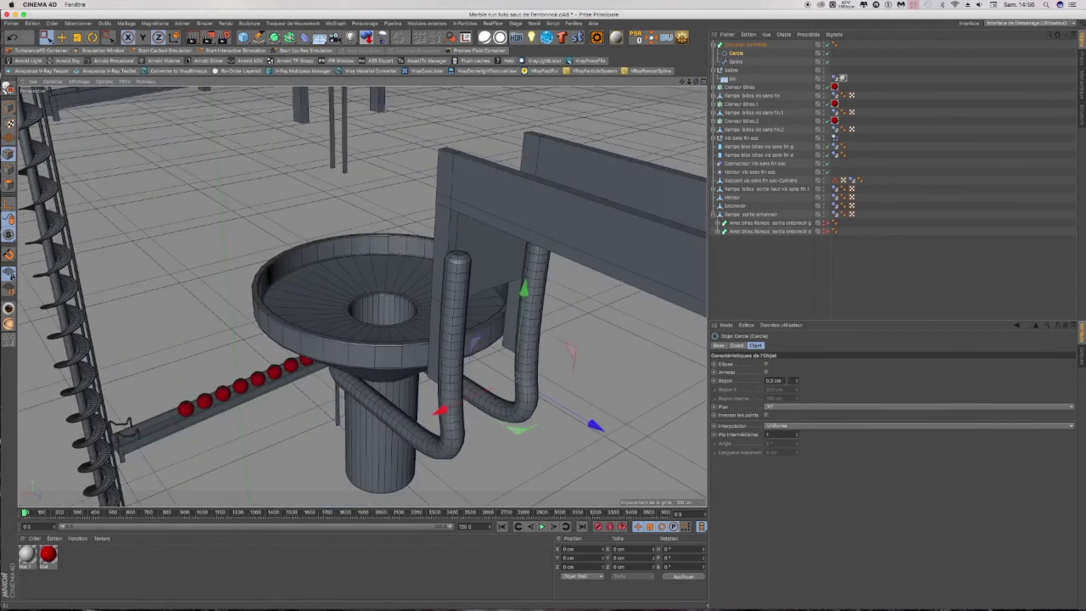
pyautogui.click(774, 380)
pyautogui.press('Return')
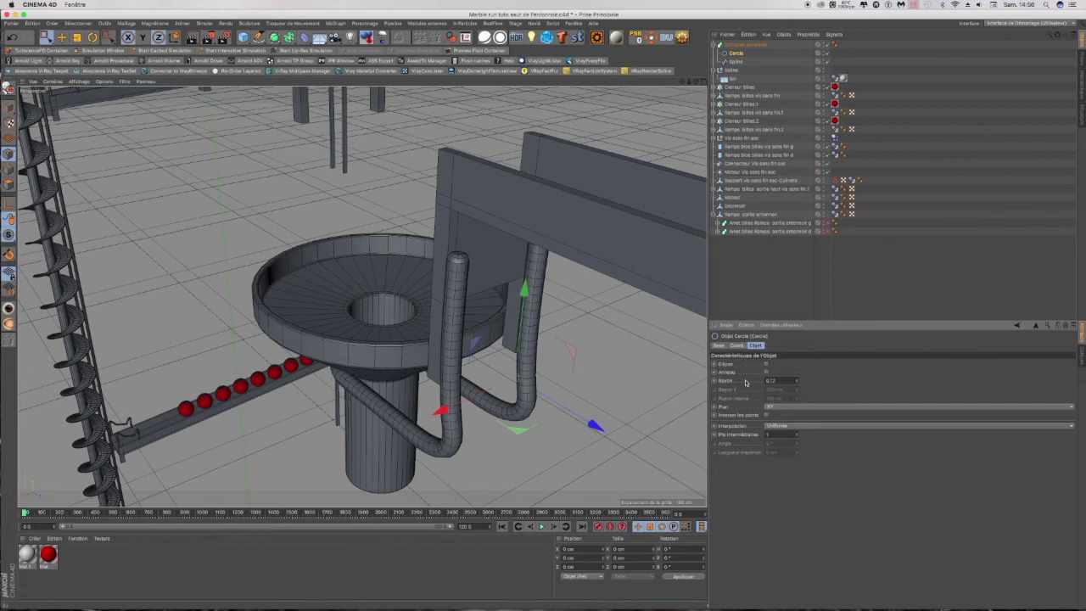
pyautogui.press('Return')
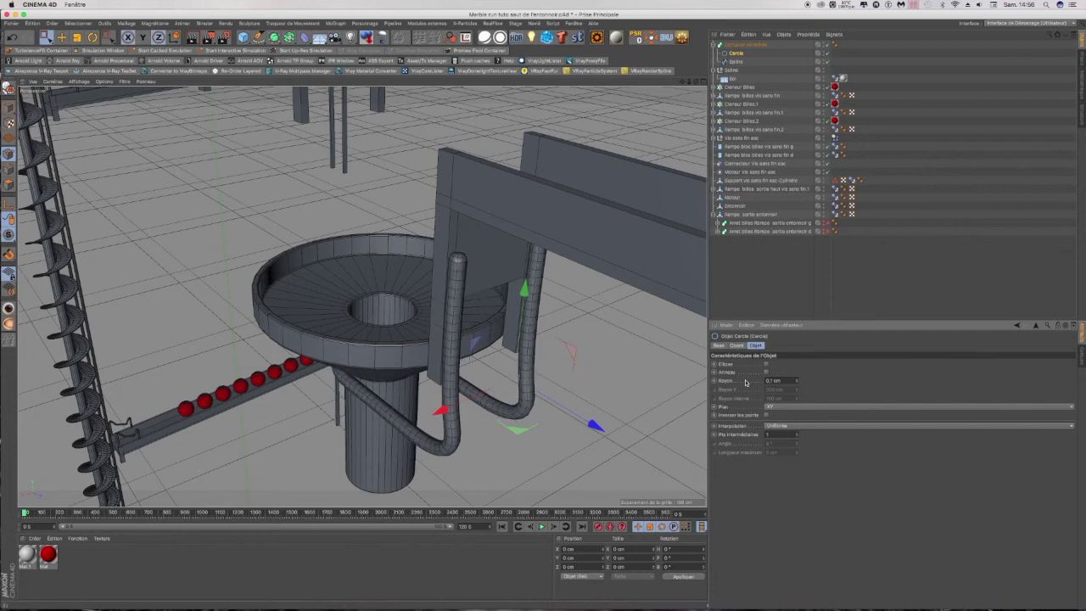
# Step: Rename the support's sweep object as Attache entonnoir
pyautogui.moveTo(696, 82); pyautogui.dragTo(791, 29)
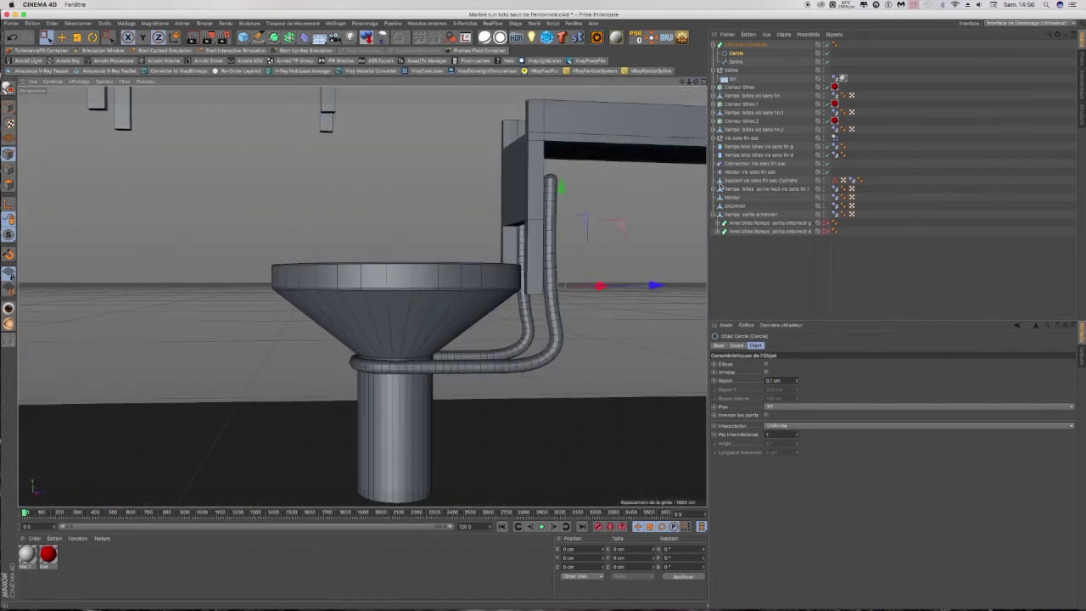
pyautogui.click(740, 45)
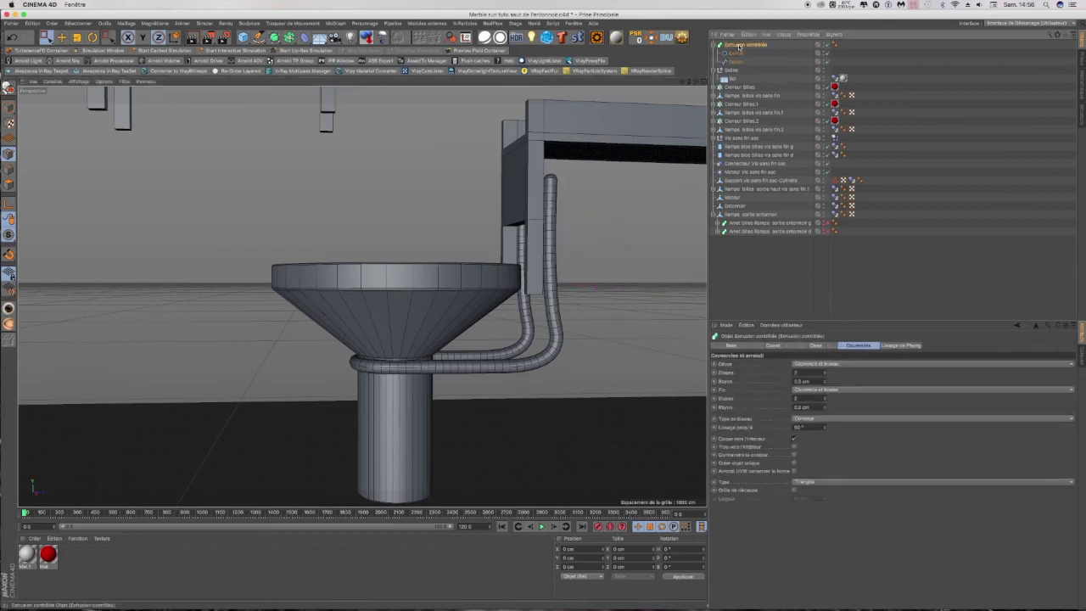
pyautogui.doubleClick(740, 45)
pyautogui.click(765, 69)
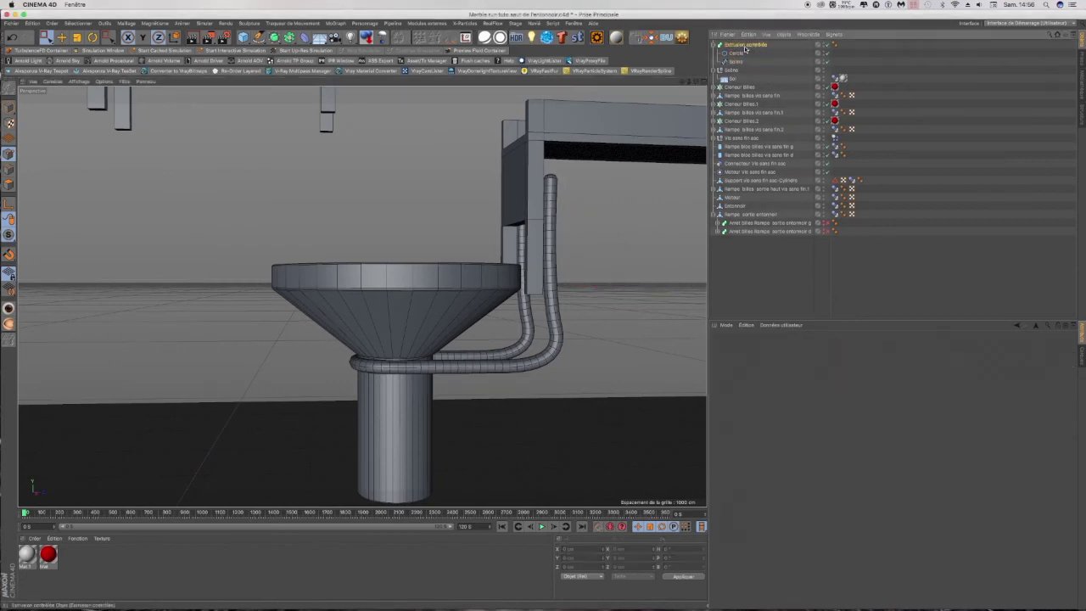
pyautogui.doubleClick(741, 45)
pyautogui.write('Al')
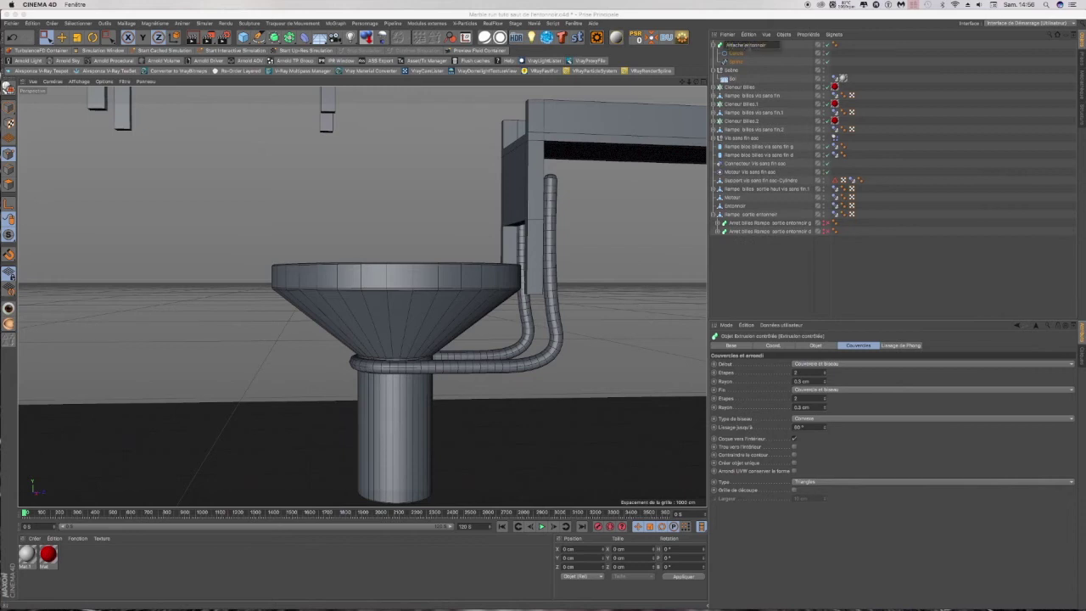
pyautogui.press('Return')
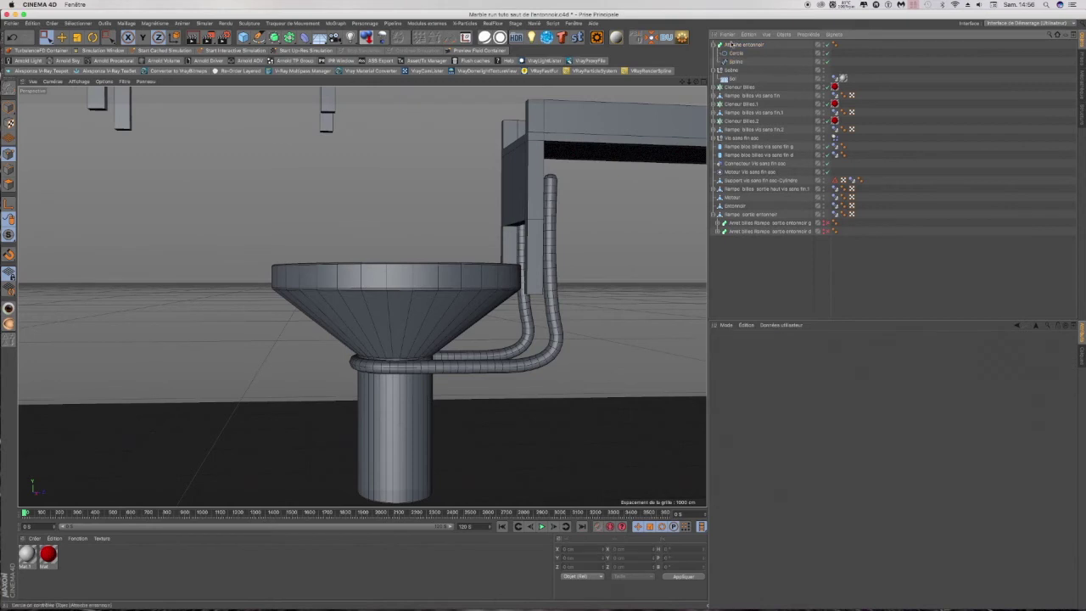
# Step: Center the axis of the Attache entonnoir object on its geometry and move the object slightly upward along Y
pyautogui.click(62, 37)
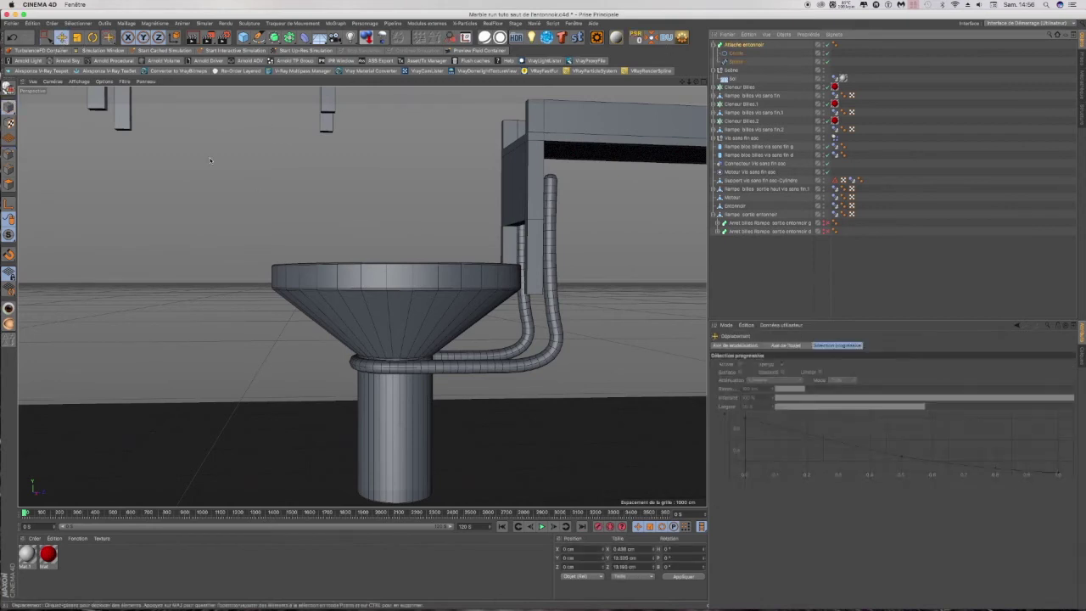
pyautogui.scroll(-3, 669, 65)
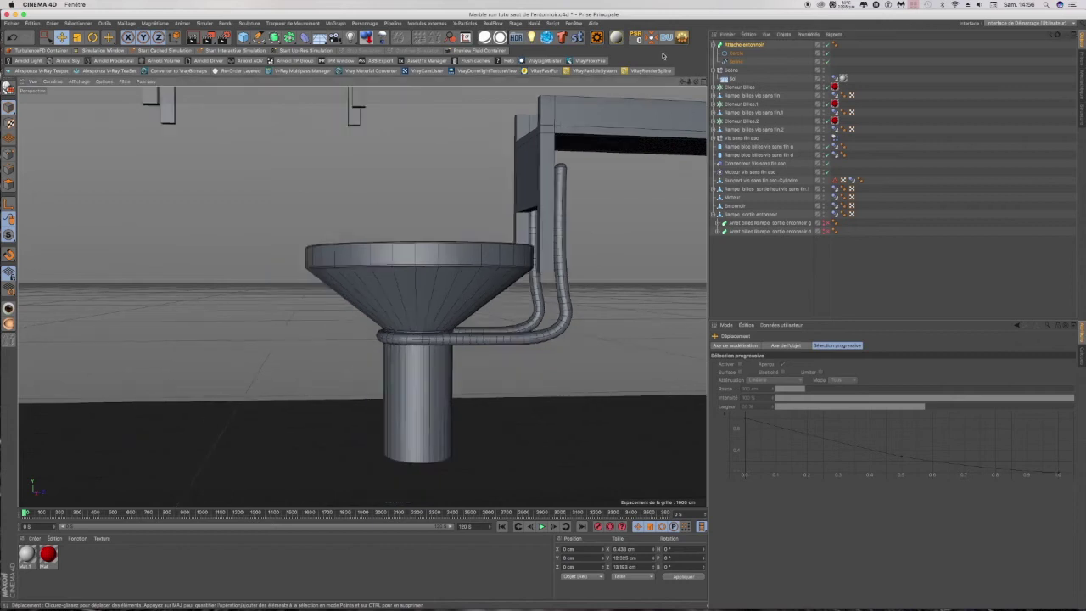
pyautogui.click(651, 38)
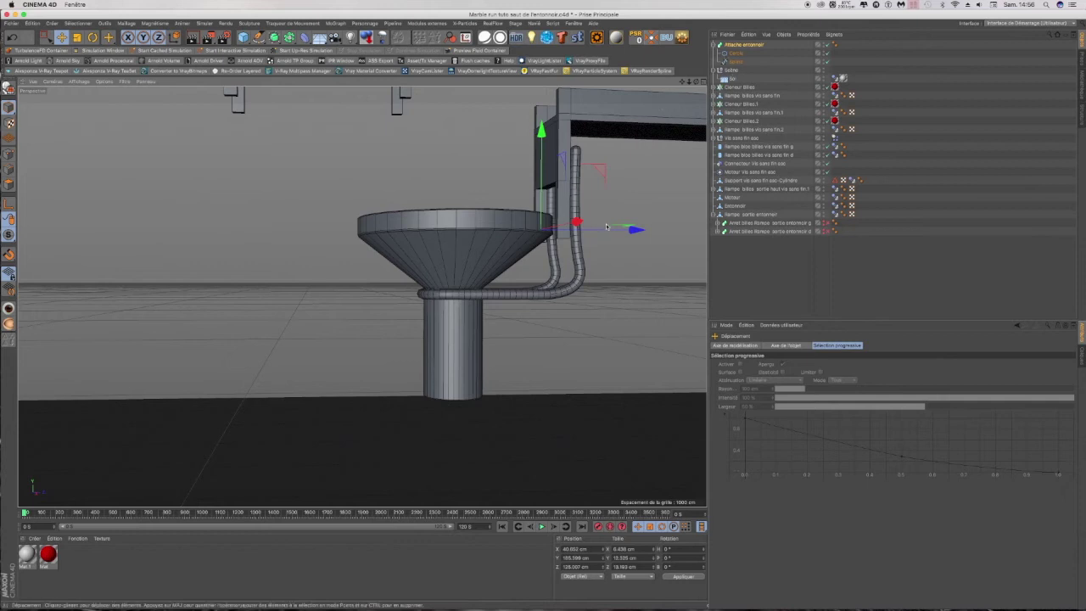
pyautogui.scroll(1, 653, 199)
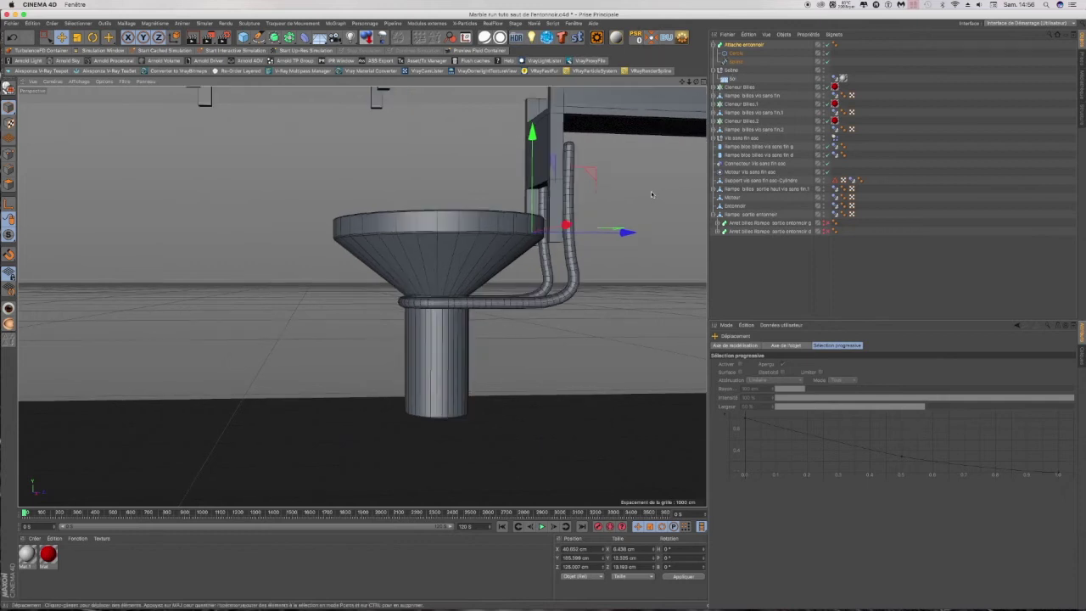
pyautogui.scroll(1, 652, 194)
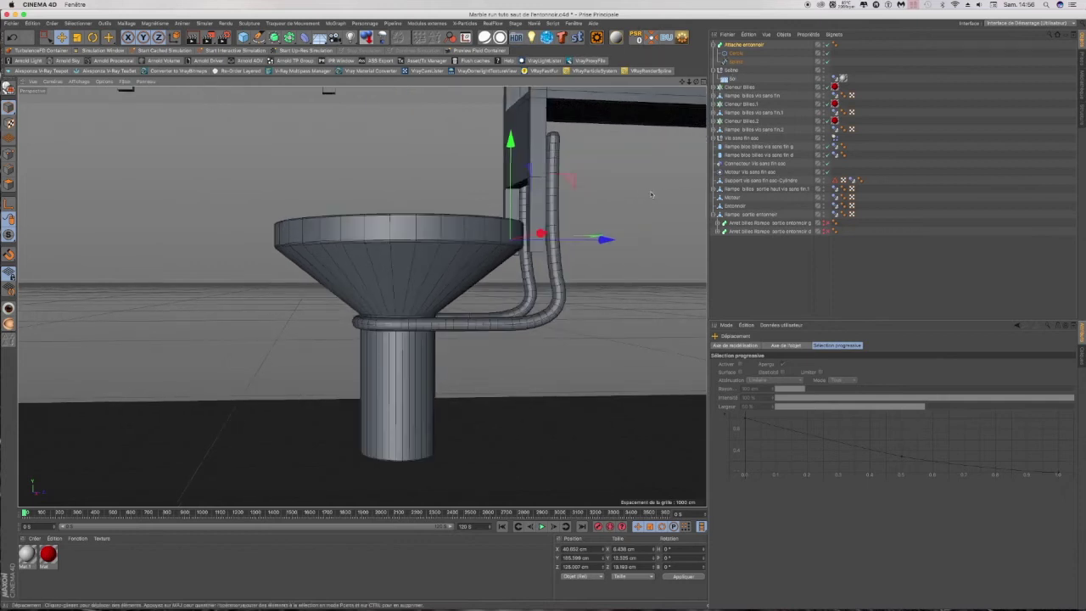
pyautogui.moveTo(510, 141); pyautogui.dragTo(512, 142)
# Step: Select the spline inside Attache entonnoir and show it in the four-view layout
pyautogui.moveTo(696, 84); pyautogui.dragTo(513, 110)
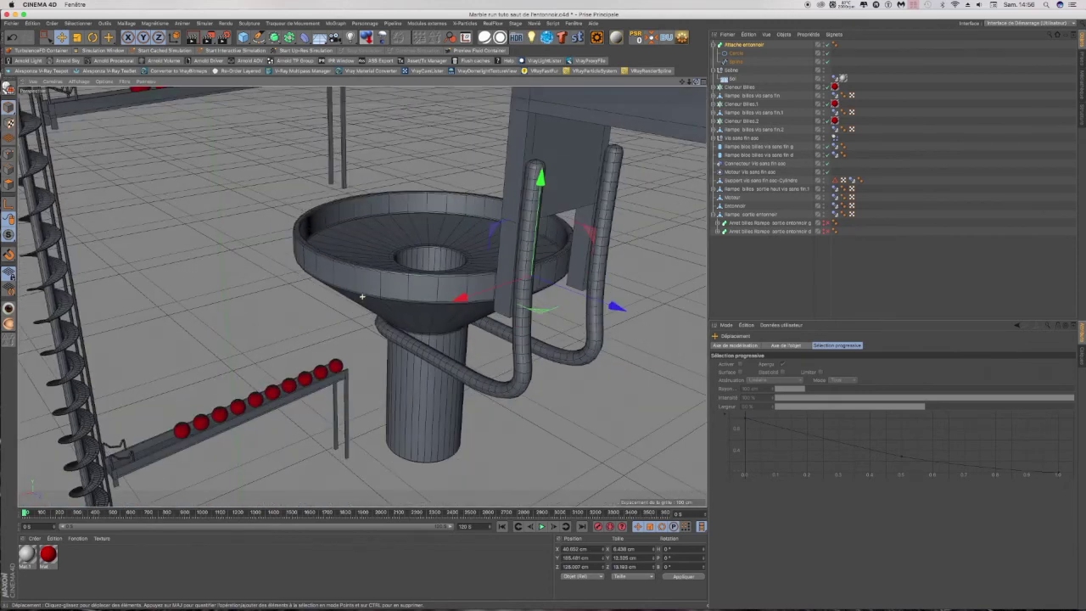
pyautogui.moveTo(697, 82); pyautogui.dragTo(451, 60)
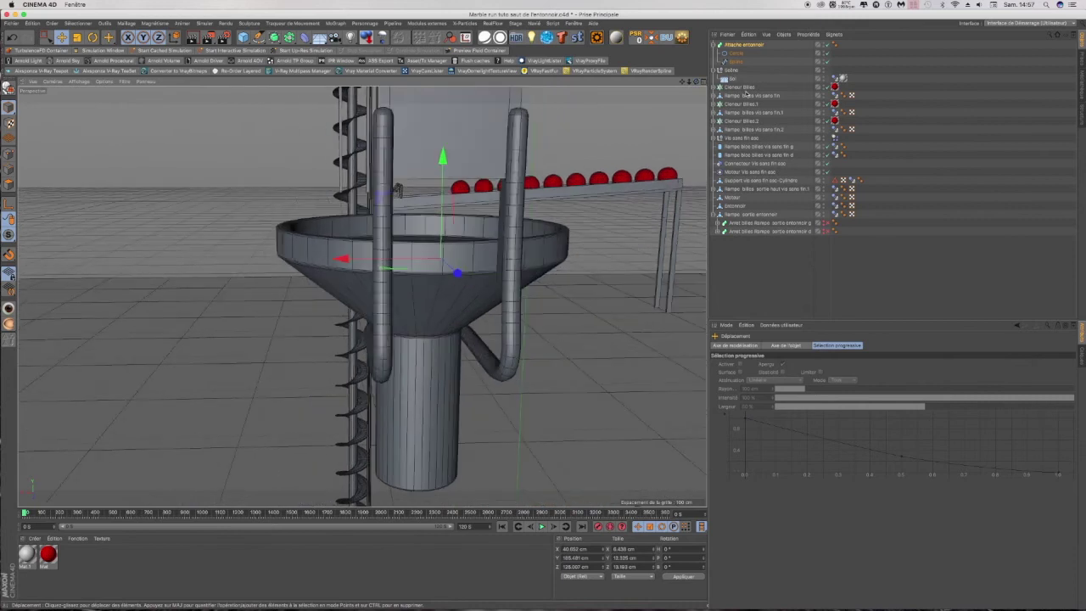
pyautogui.click(736, 61)
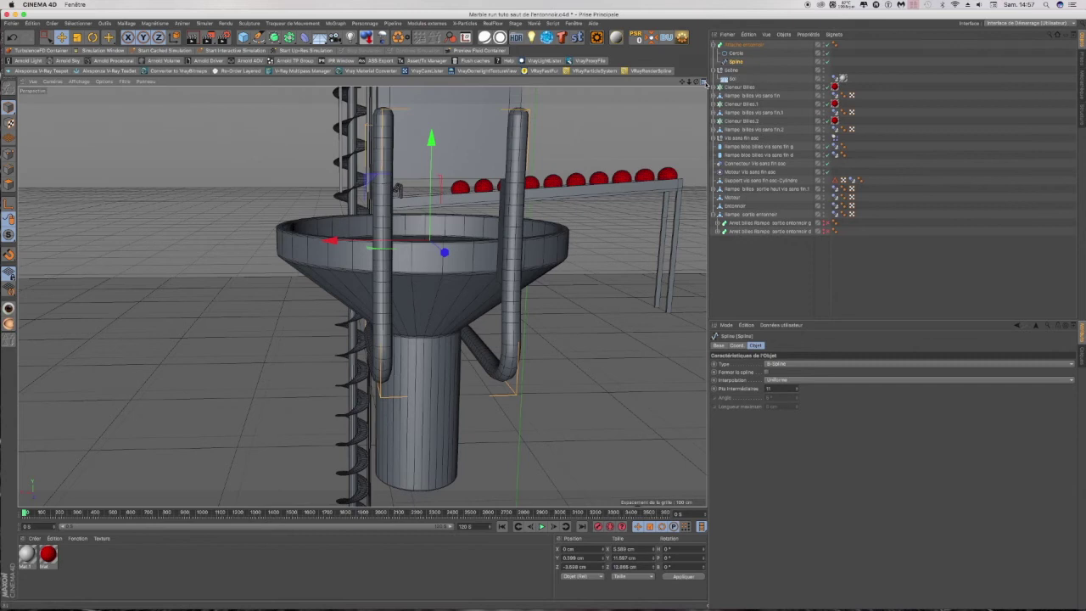
pyautogui.click(706, 82)
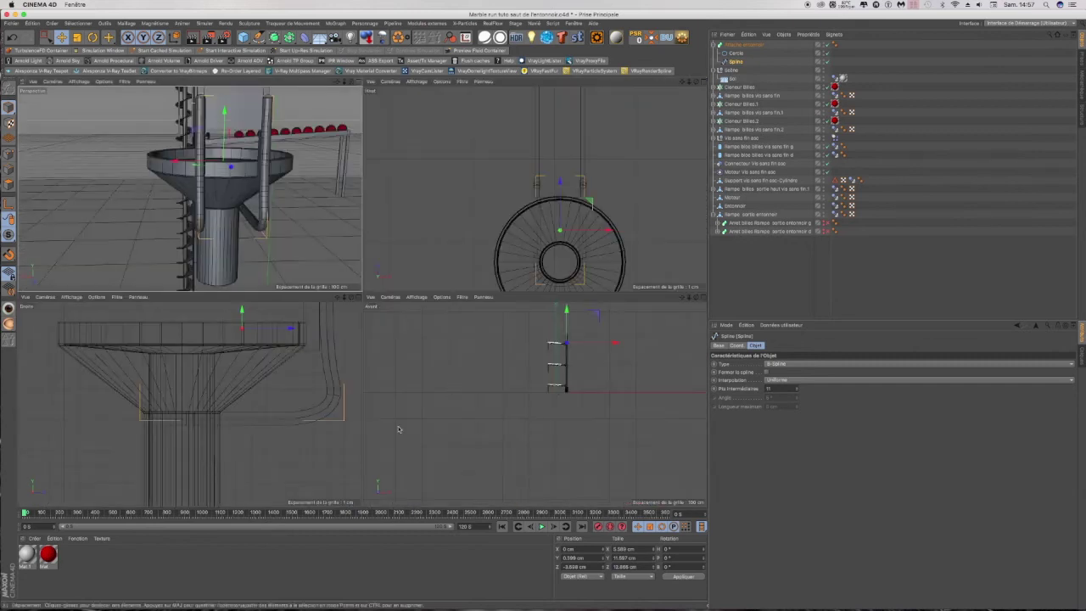
# Step: Select the attachment spline's upright and outer-bend points and scale them closer together along X to about 4.1 cm
pyautogui.click(62, 38)
pyautogui.click(85, 49)
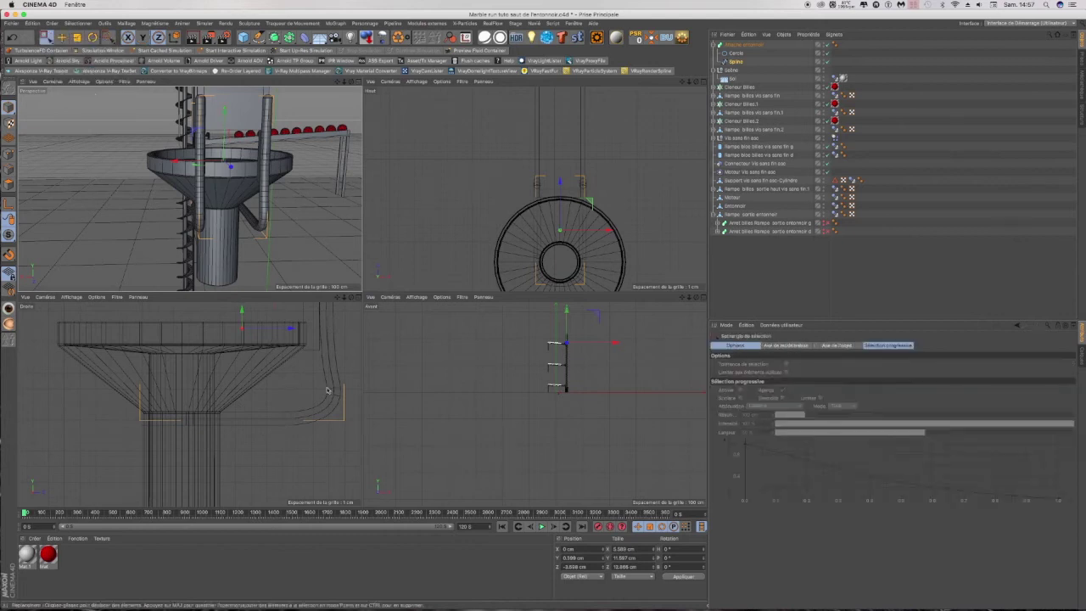
pyautogui.click(9, 154)
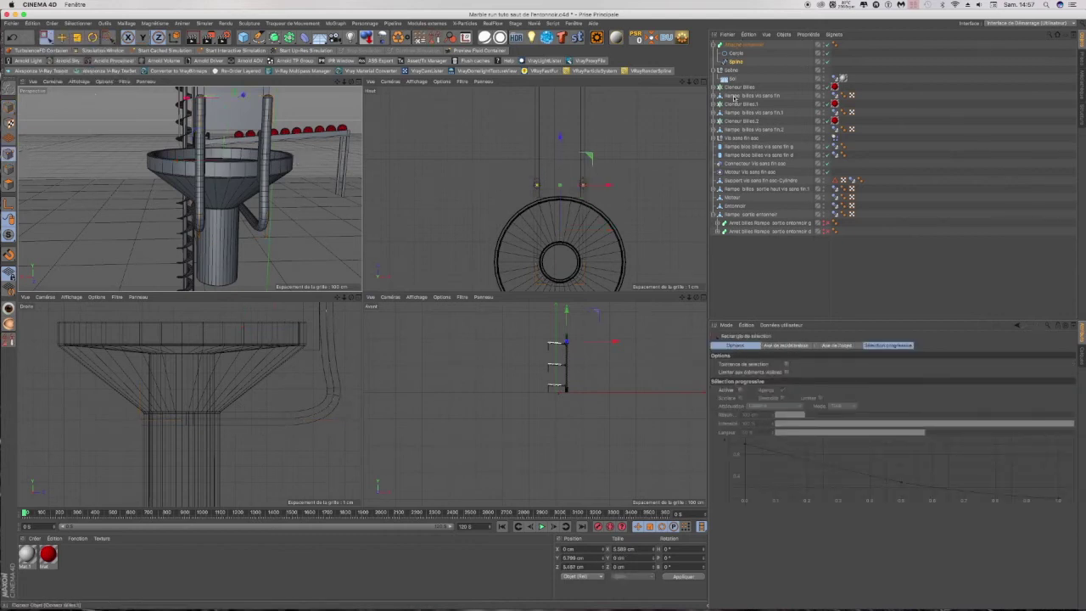
pyautogui.moveTo(512, 155); pyautogui.dragTo(634, 195)
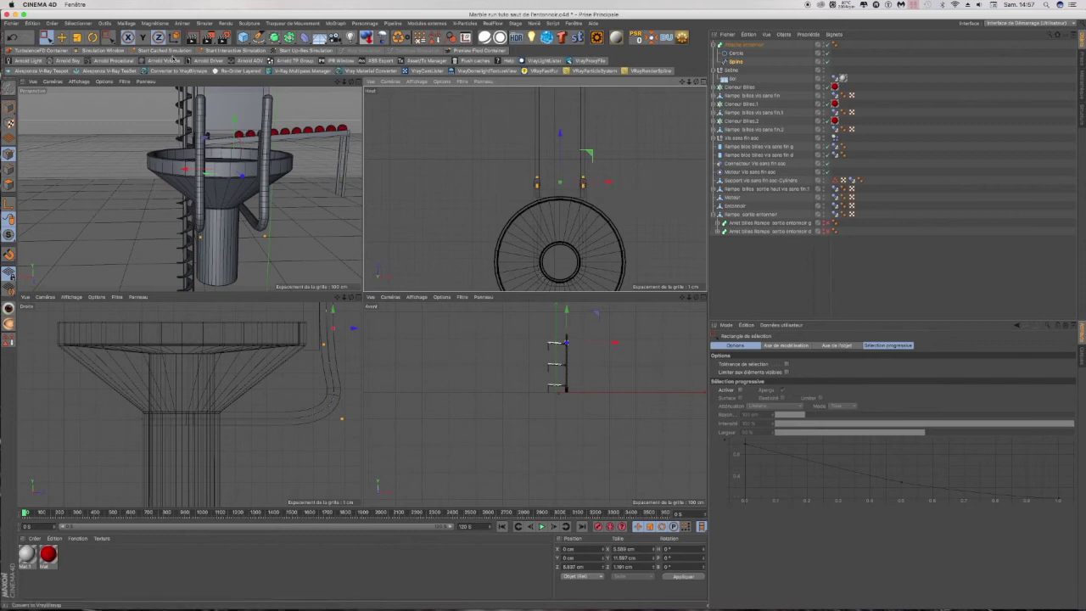
pyautogui.click(78, 38)
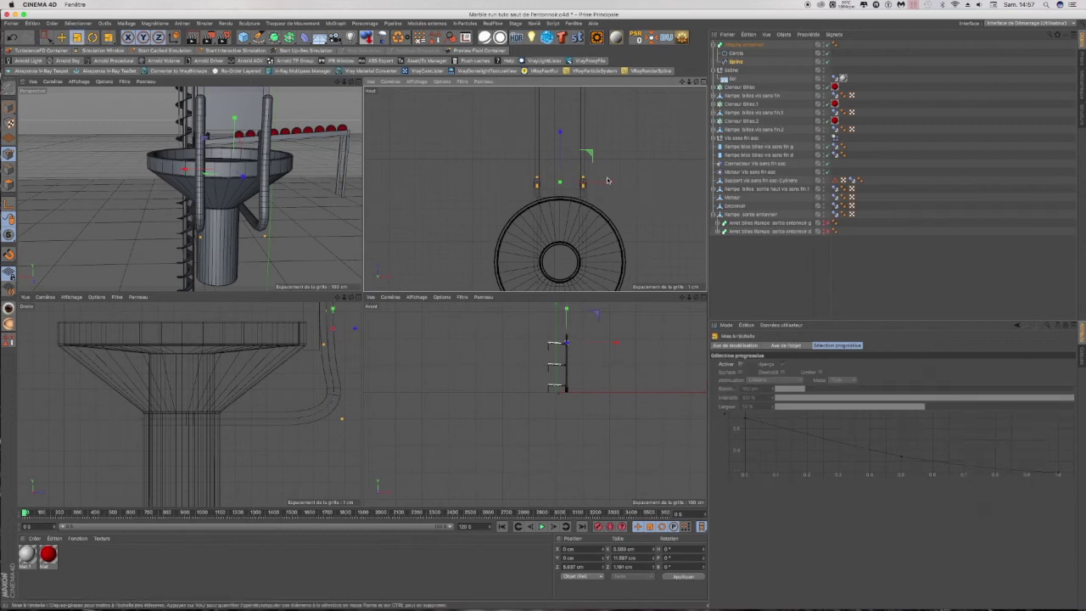
pyautogui.moveTo(608, 183); pyautogui.dragTo(597, 184)
# Step: Check the tube around the funnel neck and narrow the same upright points further along X to about 3.7 cm
pyautogui.moveTo(354, 81); pyautogui.dragTo(177, 172)
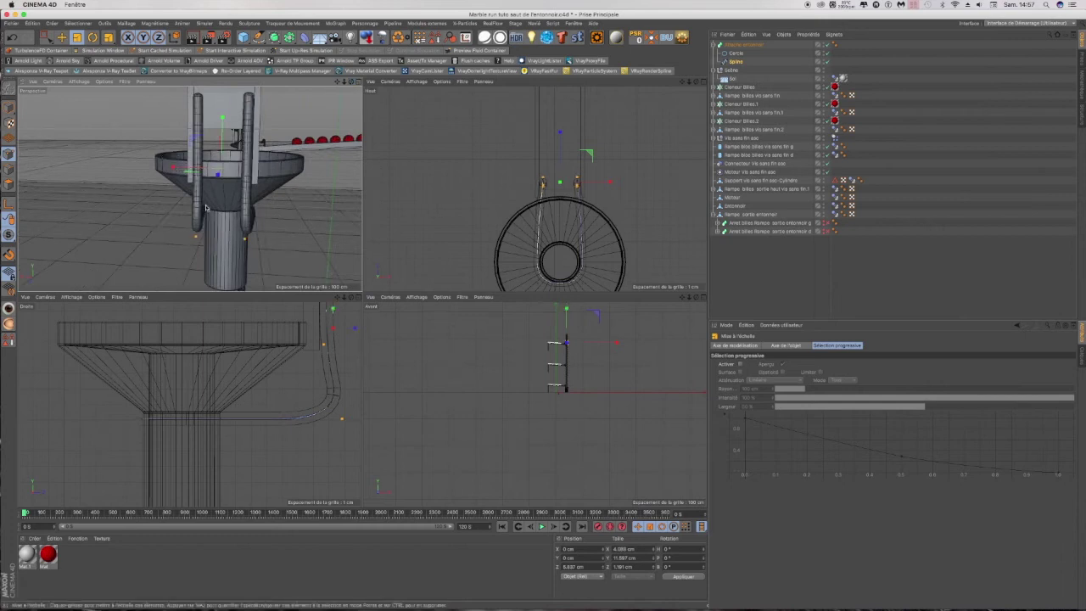
pyautogui.scroll(5, 206, 209)
pyautogui.scroll(8, 206, 208)
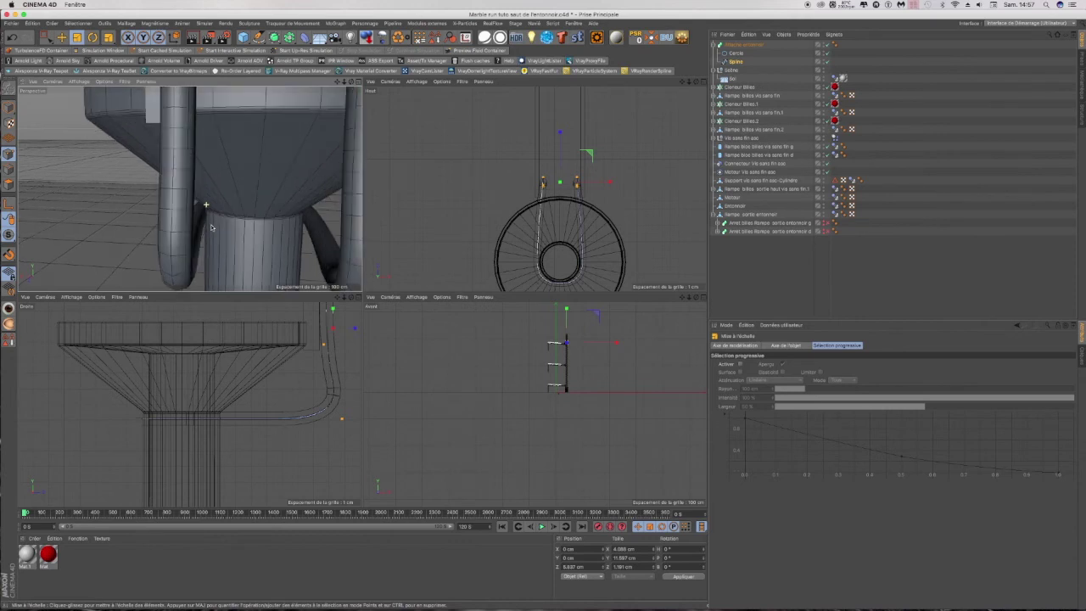
pyautogui.scroll(-3, 210, 226)
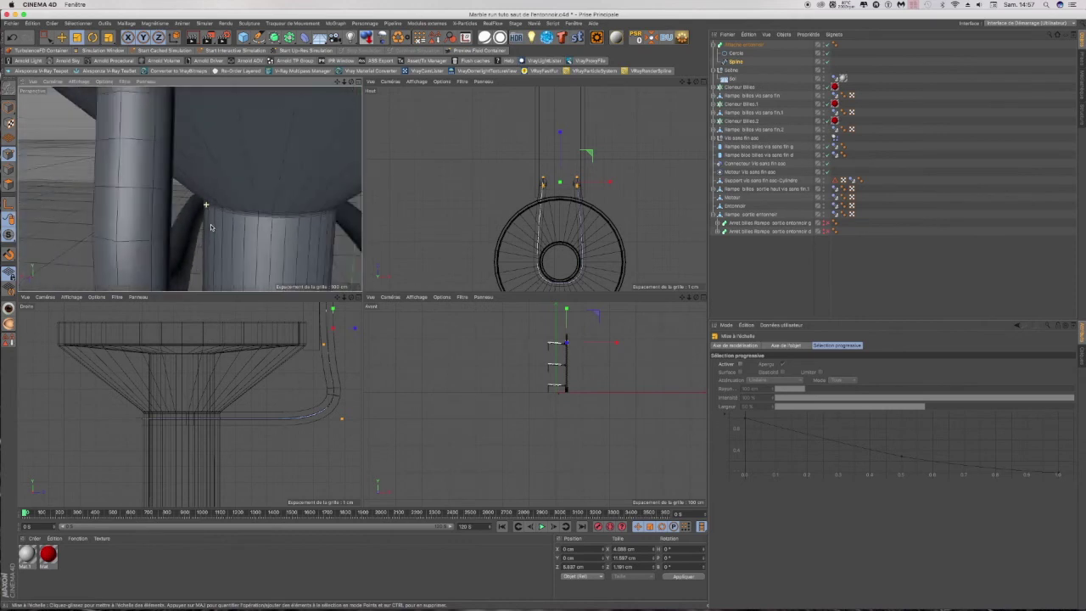
pyautogui.scroll(-5, 210, 224)
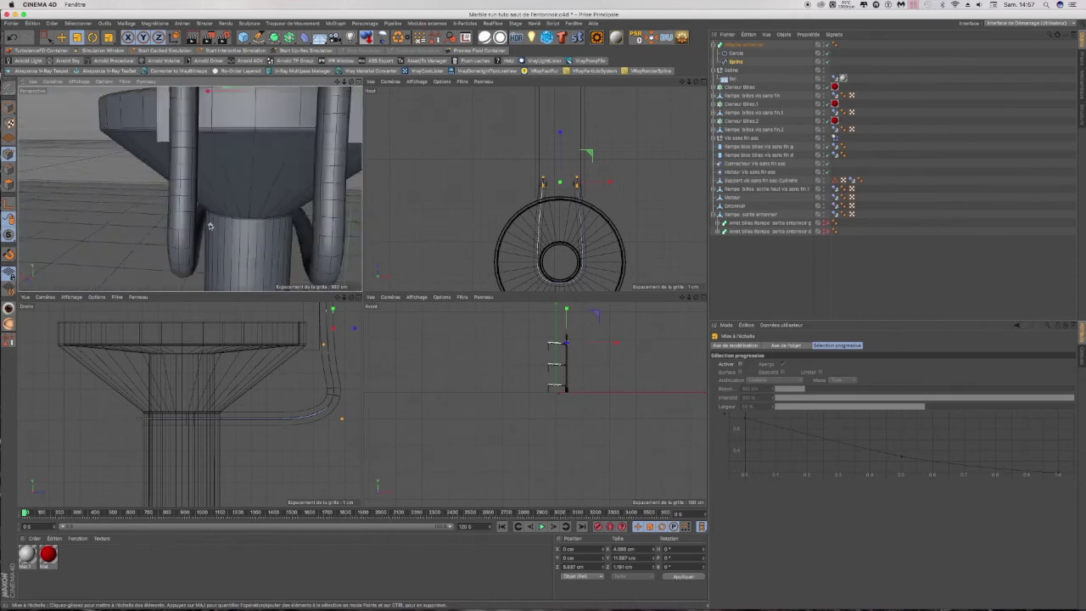
pyautogui.moveTo(192, 133); pyautogui.dragTo(198, 136)
pyautogui.moveTo(337, 83); pyautogui.dragTo(336, 84, button='right')
pyautogui.moveTo(337, 84); pyautogui.dragTo(354, 83)
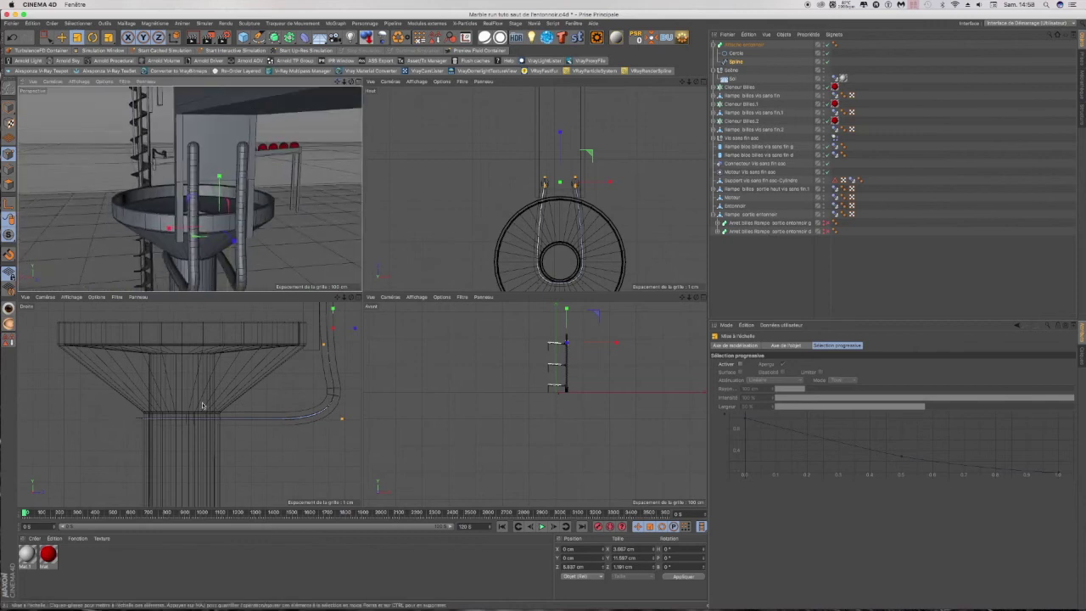
# Step: Select the two spline points beside the funnel neck and spread them along X to about 6.6 cm
pyautogui.click(46, 37)
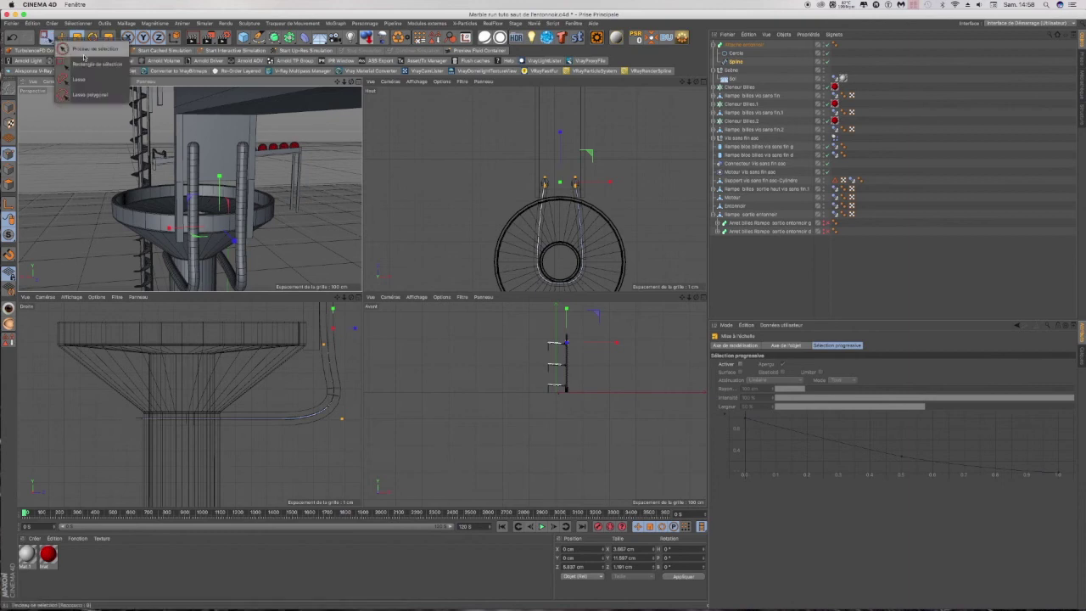
pyautogui.click(89, 64)
pyautogui.moveTo(150, 378); pyautogui.dragTo(231, 463)
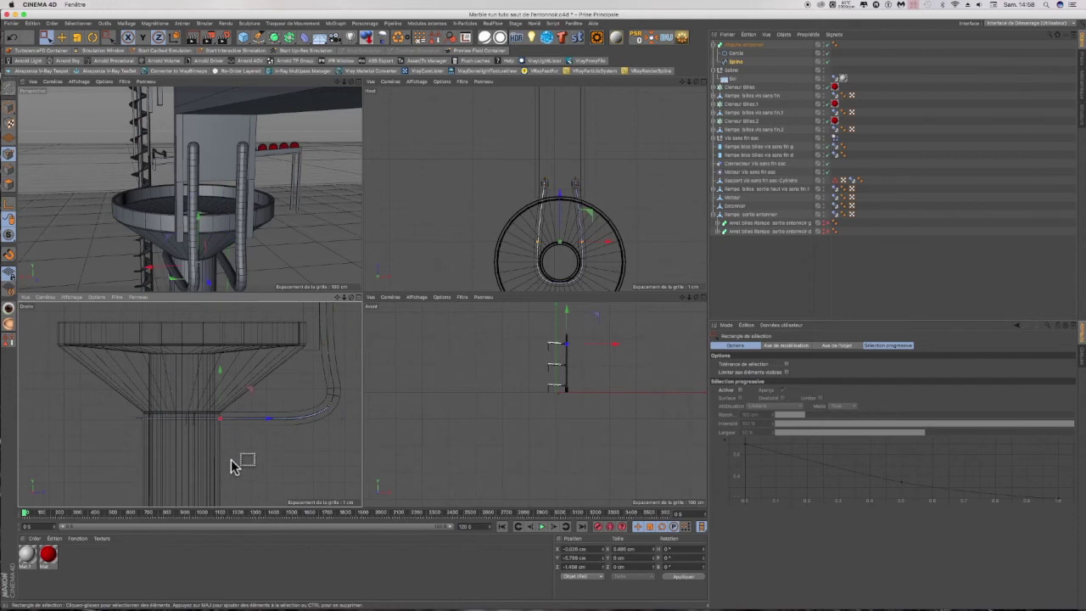
pyautogui.moveTo(522, 231); pyautogui.dragTo(607, 259)
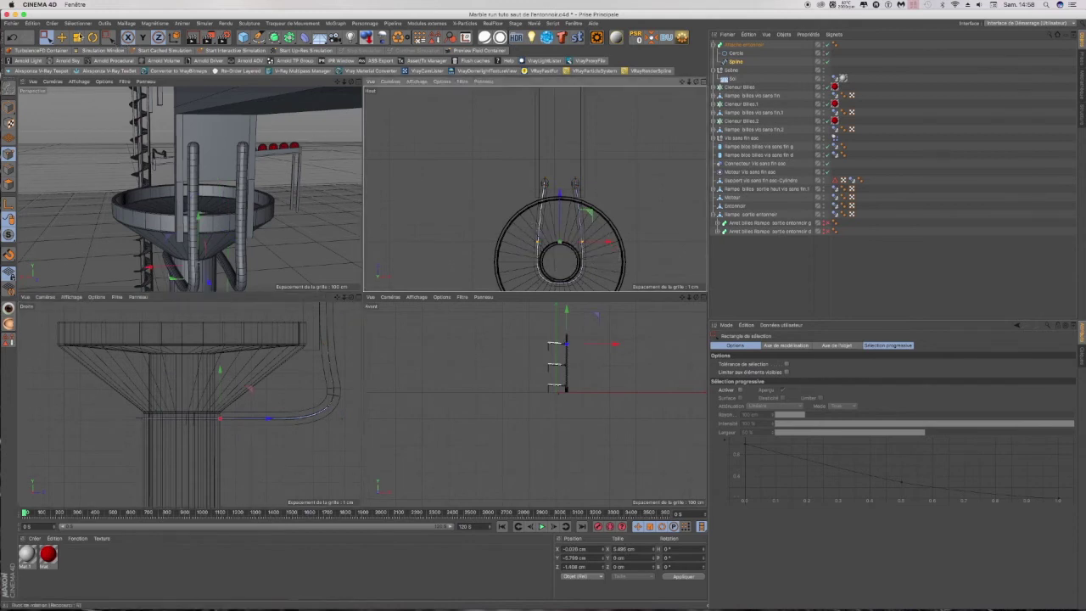
pyautogui.press('t')
pyautogui.scroll(5, 594, 257)
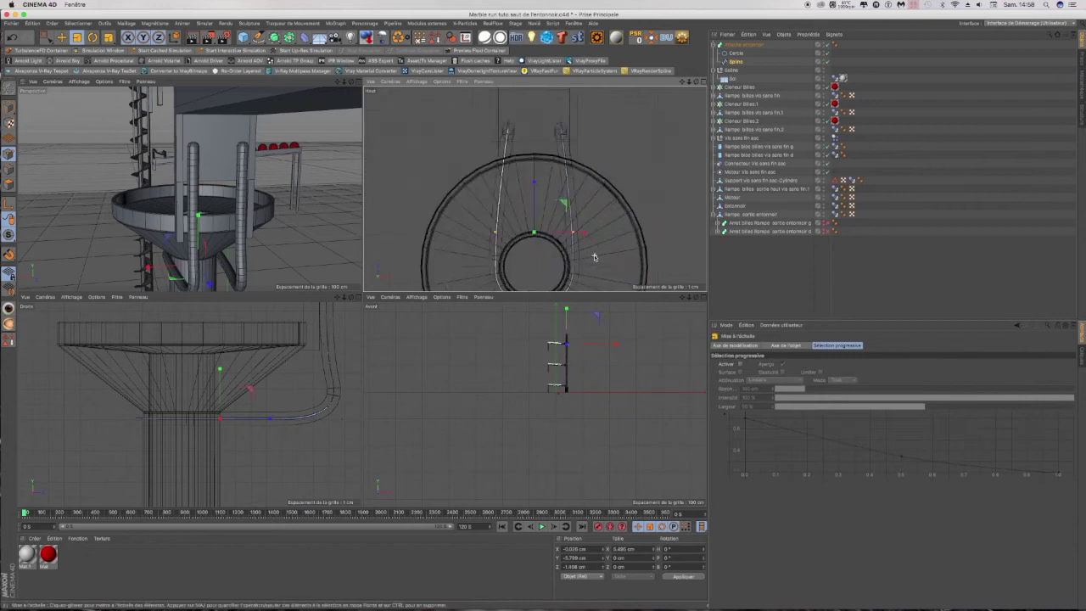
pyautogui.moveTo(583, 232); pyautogui.dragTo(592, 236)
pyautogui.scroll(-3, 520, 238)
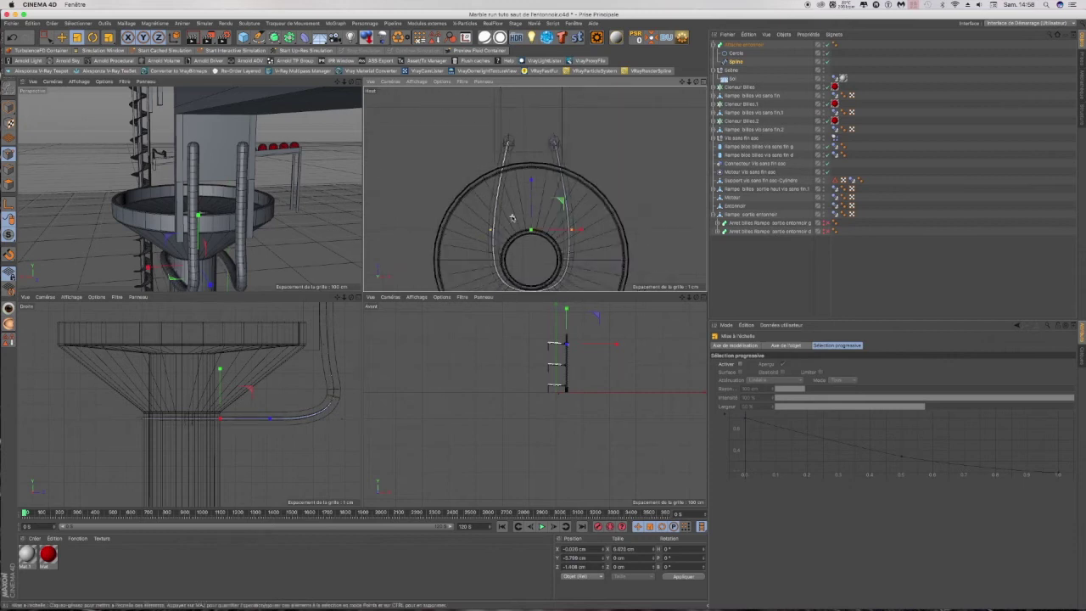
pyautogui.scroll(4, 535, 289)
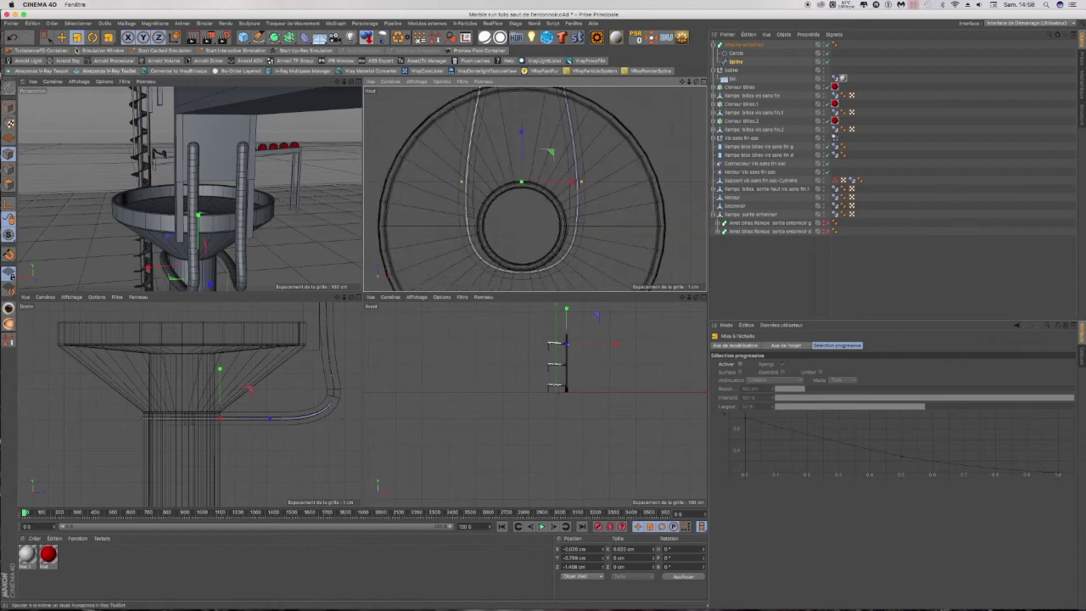
# Step: Select the spline points at the closed end of the loop and move them outward along Z by about 0.45 cm
pyautogui.moveTo(46, 36); pyautogui.dragTo(89, 64)
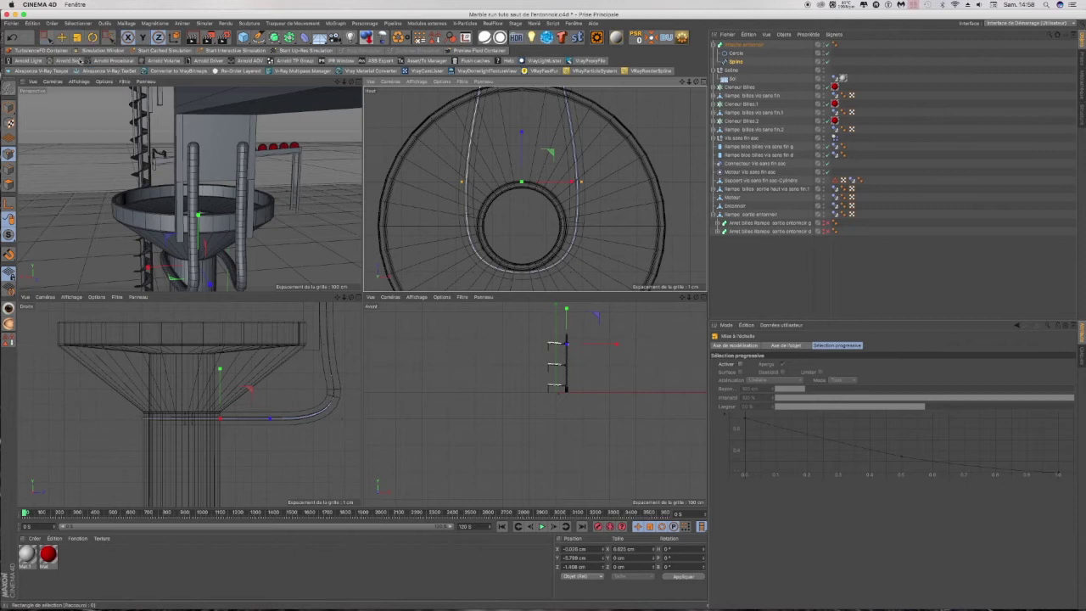
pyautogui.scroll(-3, 381, 134)
pyautogui.moveTo(426, 203); pyautogui.dragTo(511, 243)
pyautogui.scroll(3, 460, 209)
pyautogui.scroll(2, 460, 209)
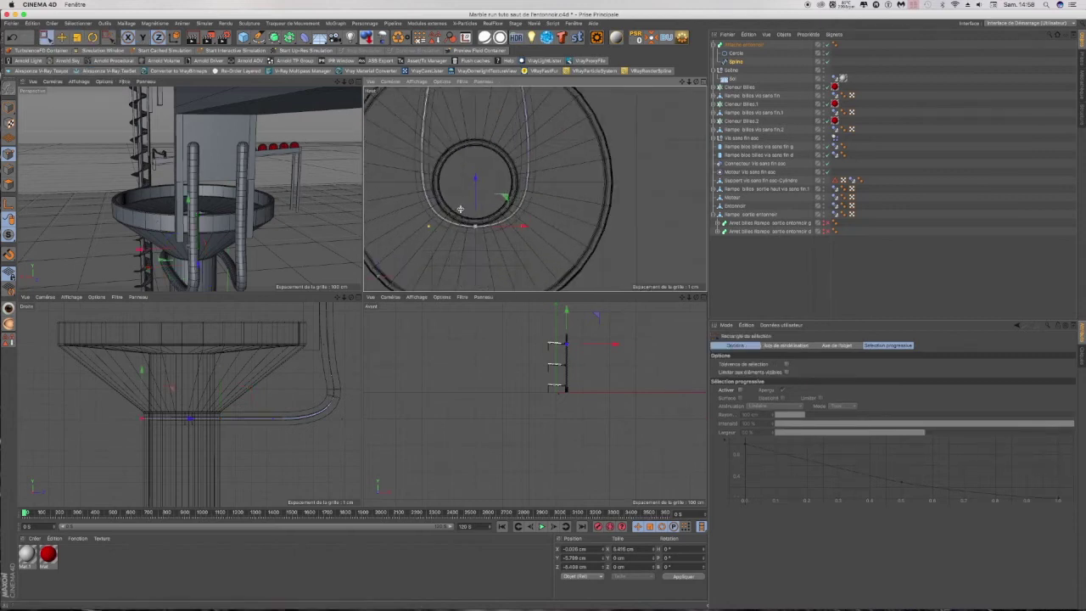
pyautogui.moveTo(477, 181); pyautogui.dragTo(476, 190)
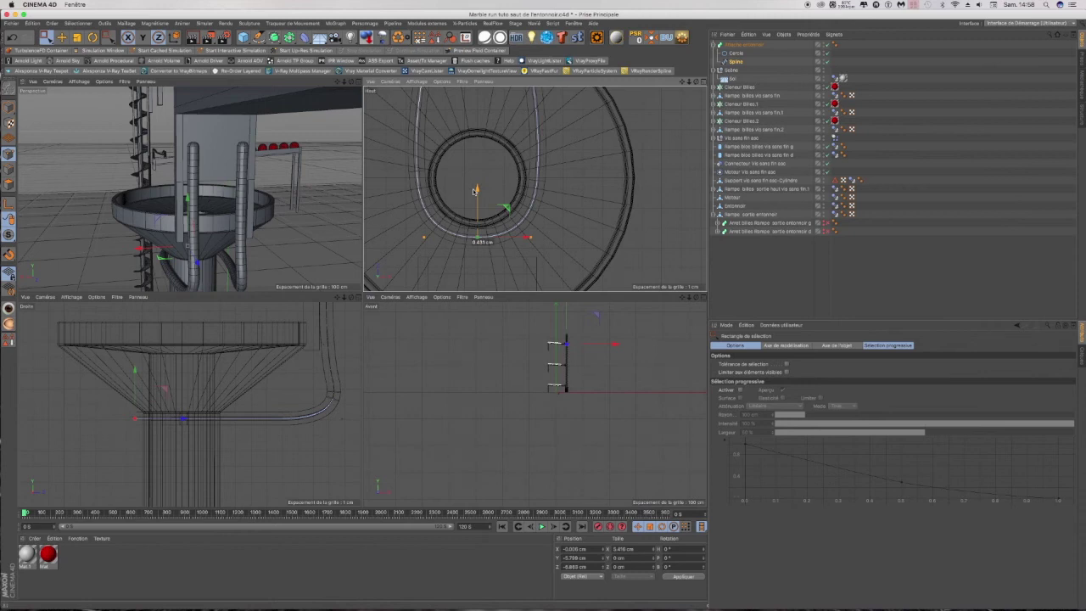
# Step: Raise the whole Attache entonnoir object by about 0.2 cm along Y
pyautogui.middleClick(360, 280)
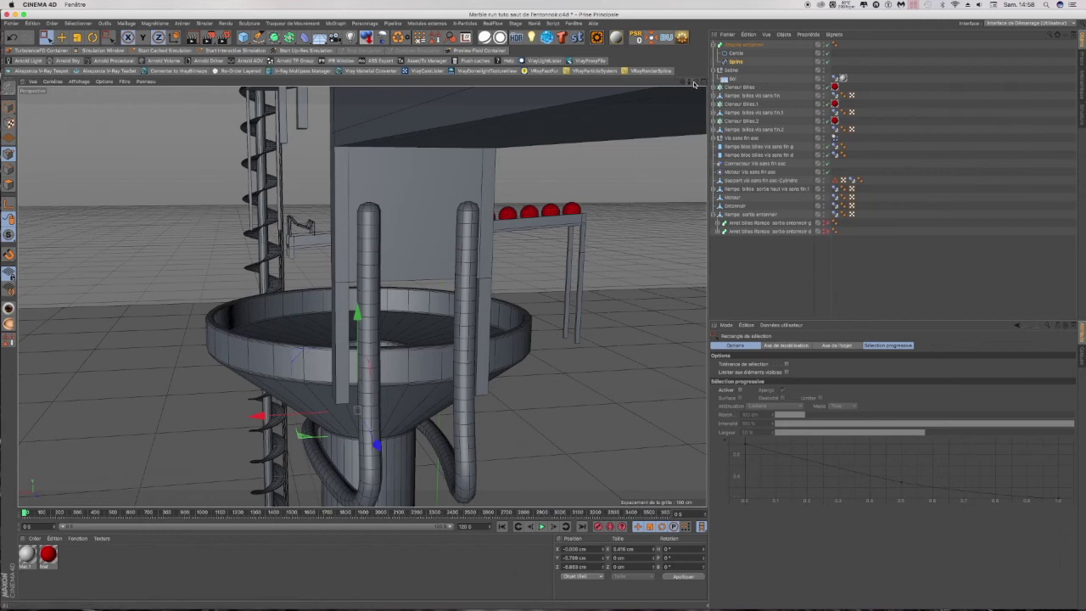
pyautogui.moveTo(697, 82); pyautogui.dragTo(740, 89)
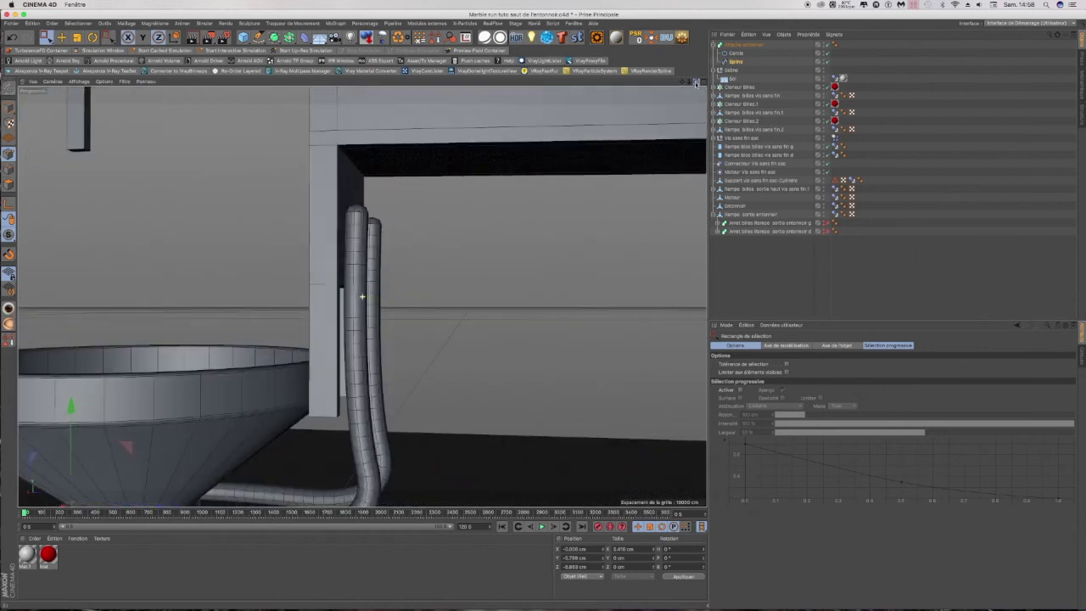
pyautogui.scroll(-2, 589, 129)
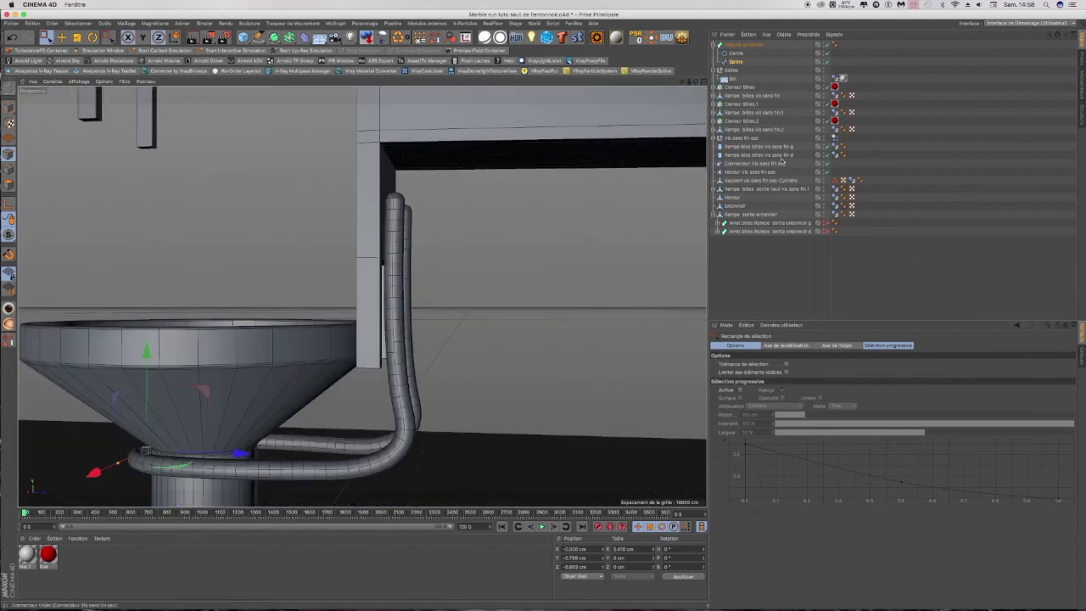
pyautogui.click(736, 46)
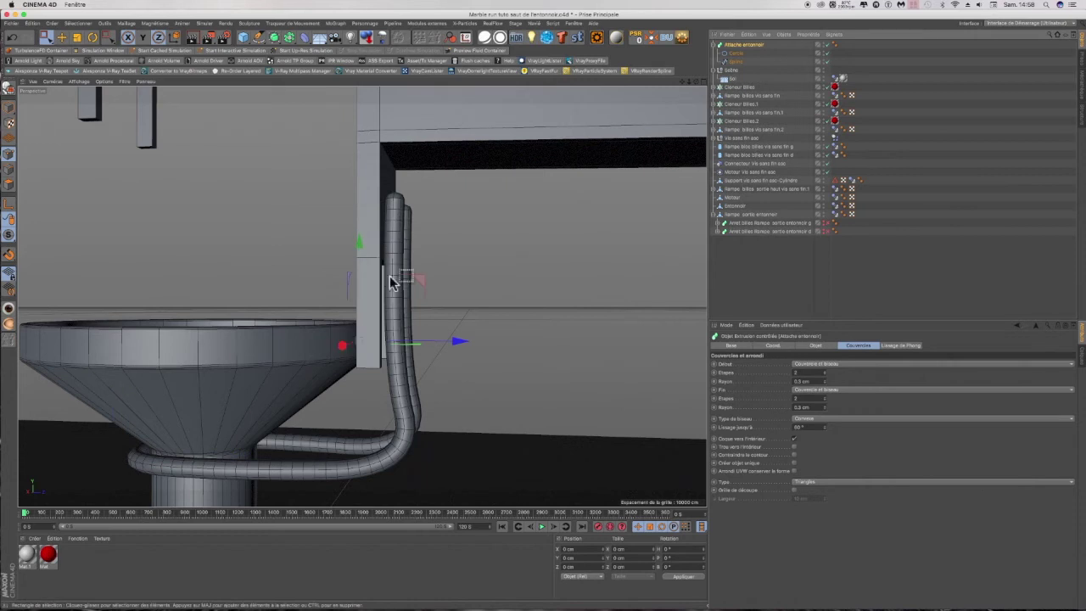
pyautogui.moveTo(360, 247); pyautogui.dragTo(362, 246)
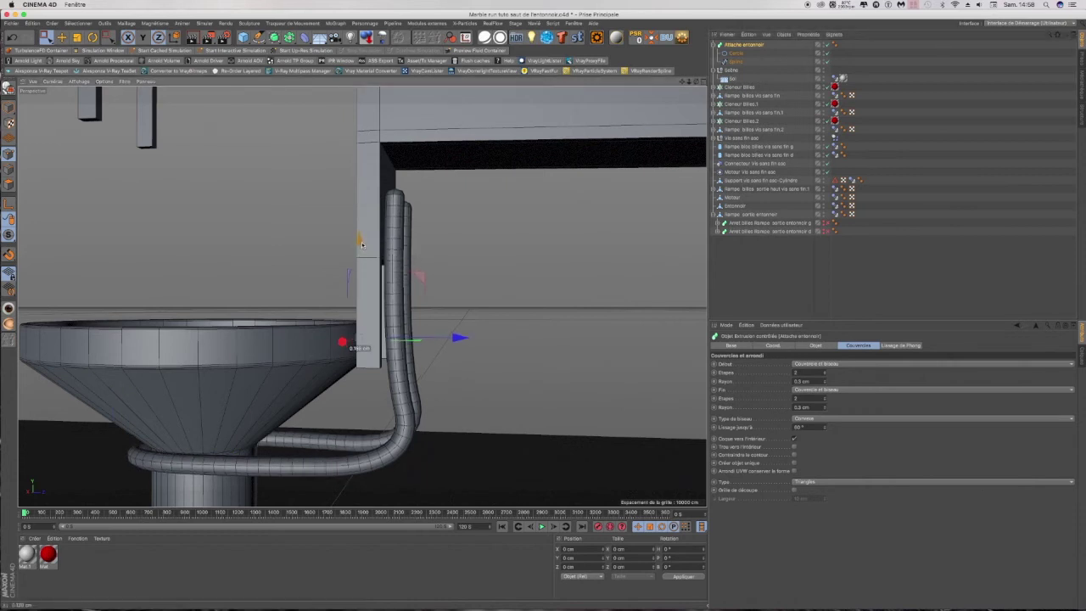
# Step: Review the attachment against the funnel and ramp, and save the project
pyautogui.moveTo(696, 82); pyautogui.dragTo(726, 80)
pyautogui.scroll(-6, 559, 251)
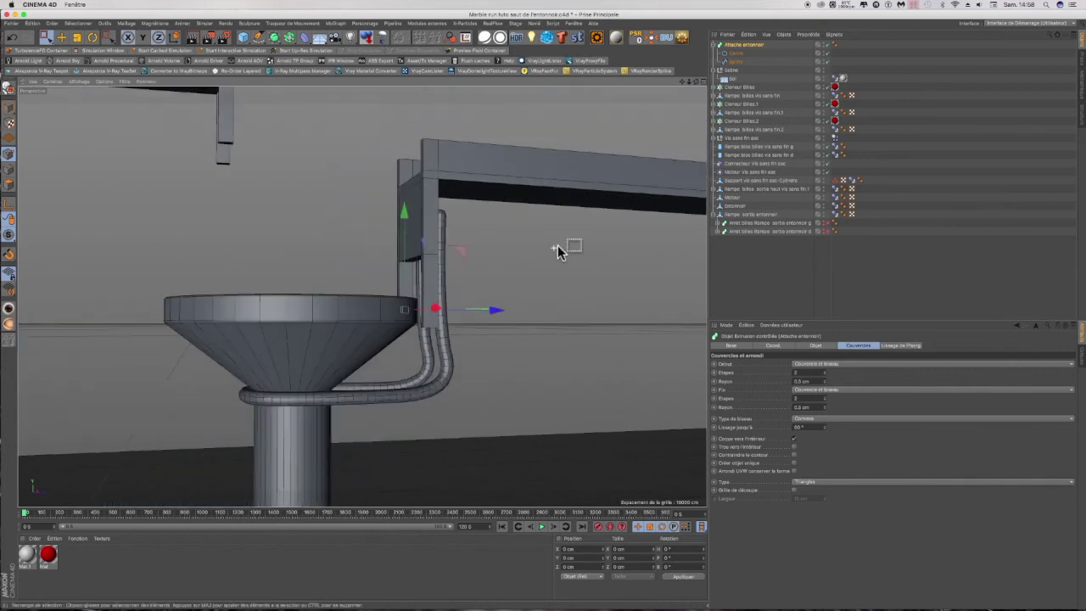
pyautogui.scroll(-6, 560, 248)
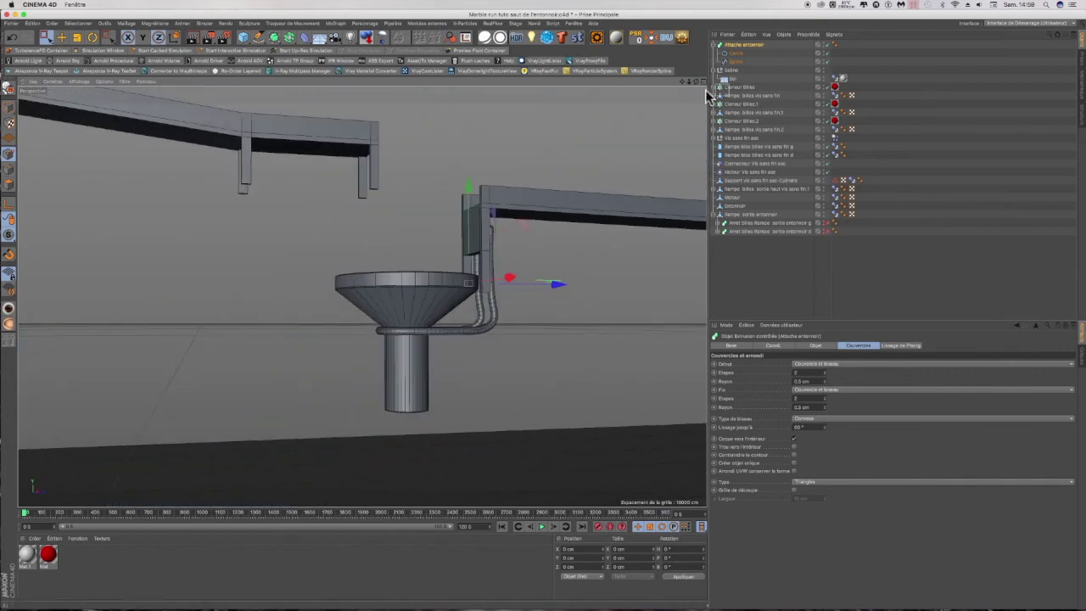
pyautogui.moveTo(696, 83); pyautogui.dragTo(619, 97)
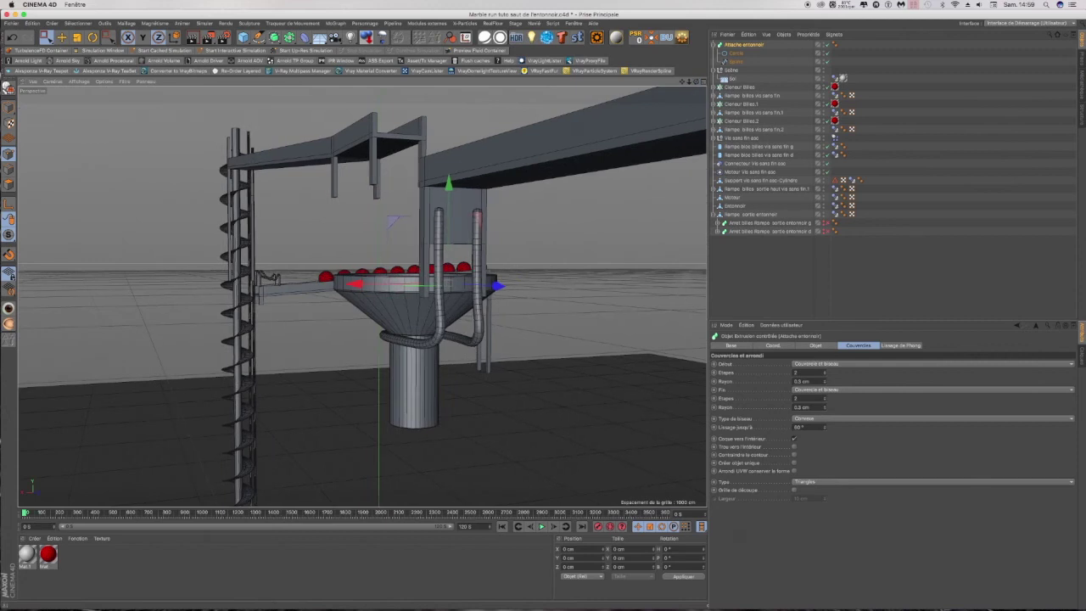
pyautogui.click(11, 24)
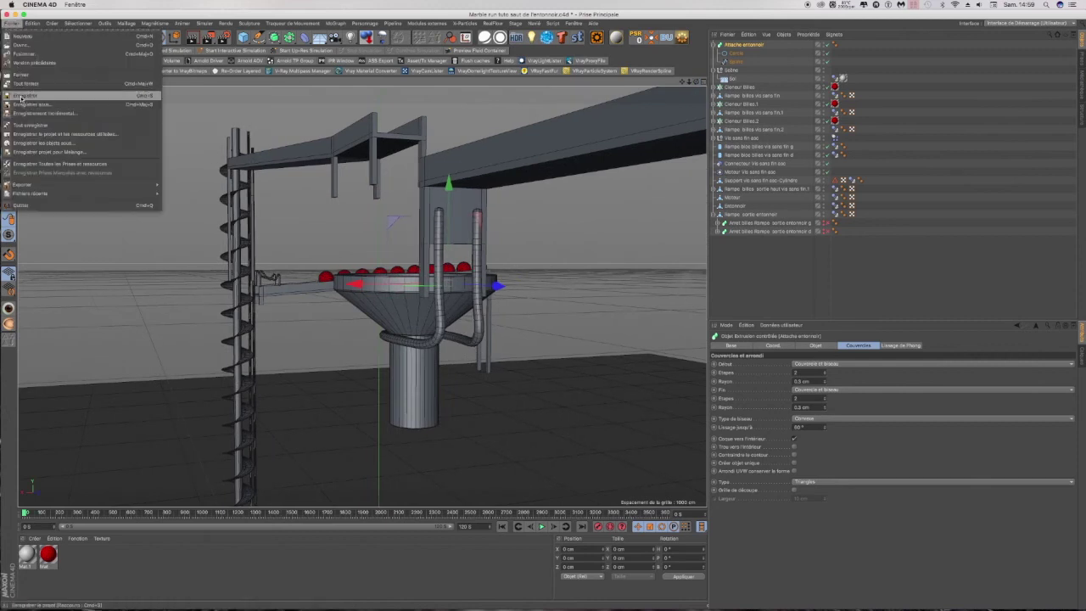
pyautogui.click(21, 96)
# Step: Select the attachment spline's two upper end points and raise them by about 1.2 cm to lengthen the uprights
pyautogui.scroll(5, 475, 235)
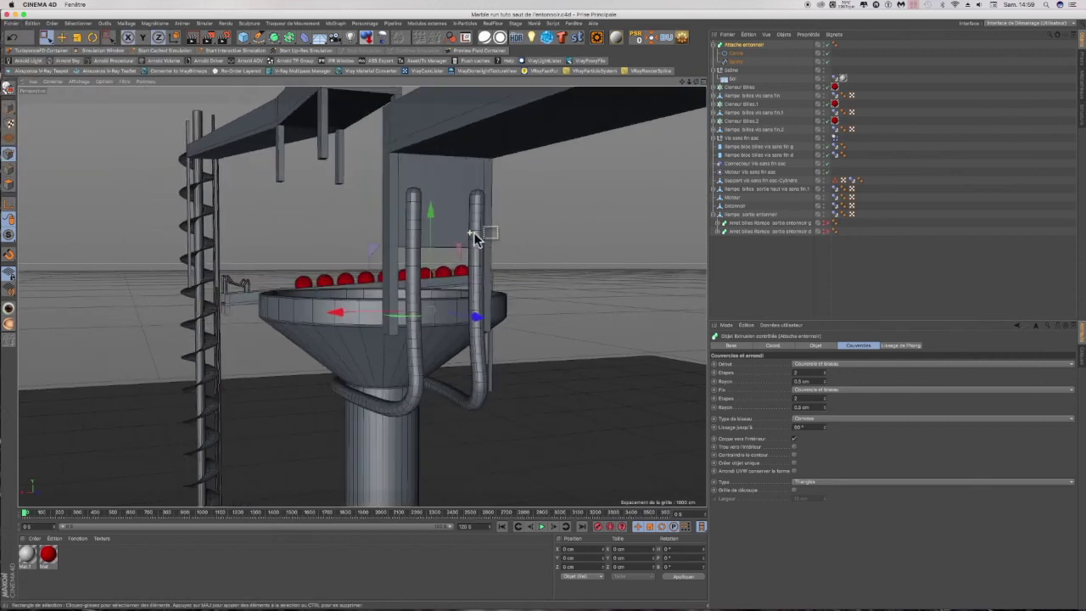
pyautogui.scroll(3, 475, 236)
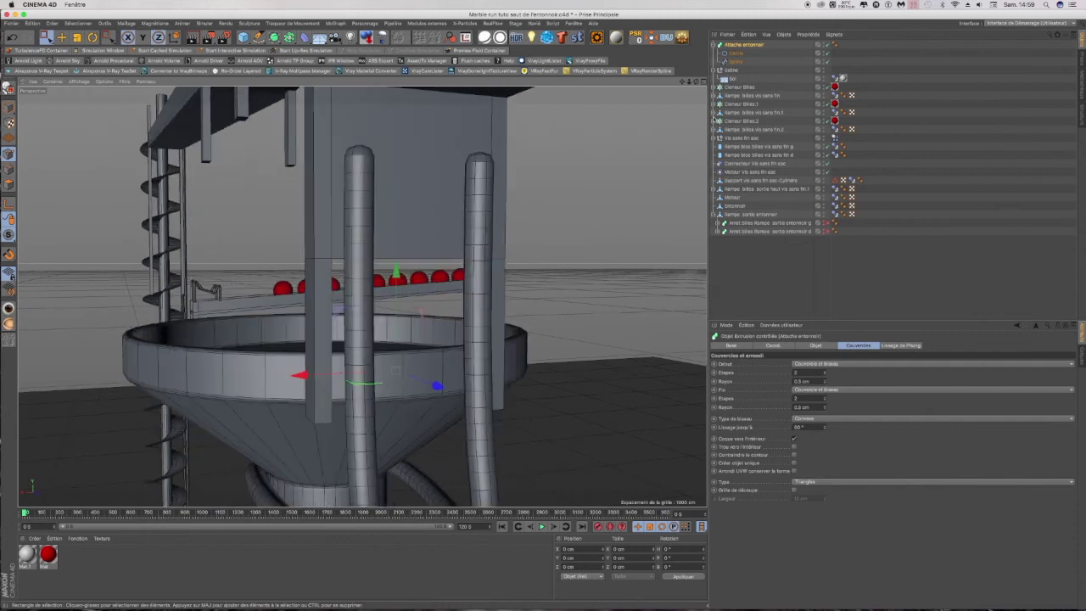
pyautogui.scroll(2, 362, 296)
pyautogui.keyDown('alt'); pyautogui.moveTo(362, 296); pyautogui.dragTo(362, 296); pyautogui.keyUp('alt')
pyautogui.scroll(-10, 488, 283)
pyautogui.scroll(7, 488, 283)
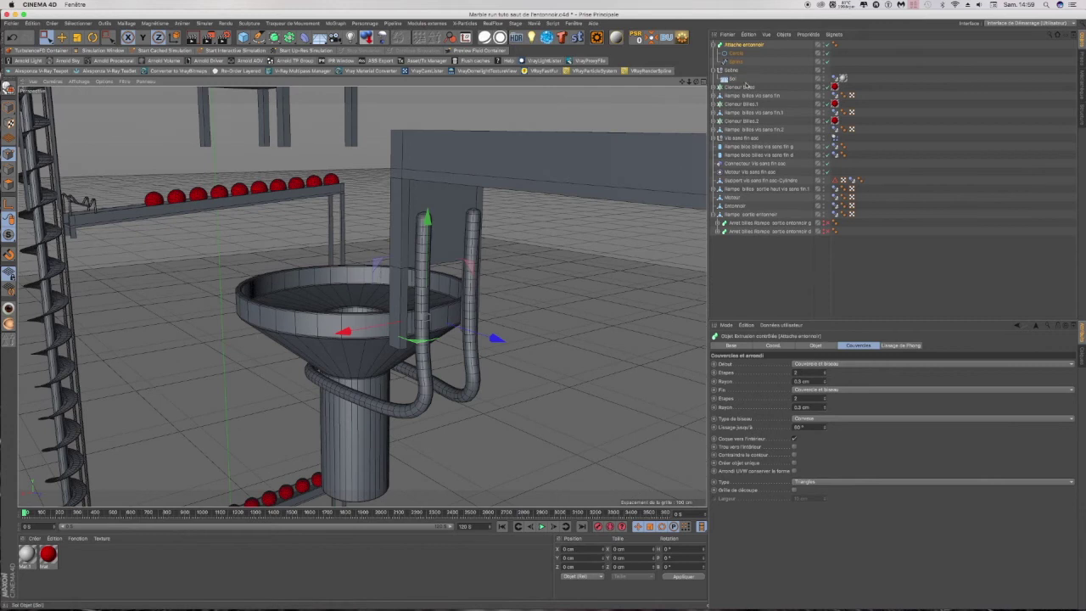
pyautogui.scroll(2, 425, 226)
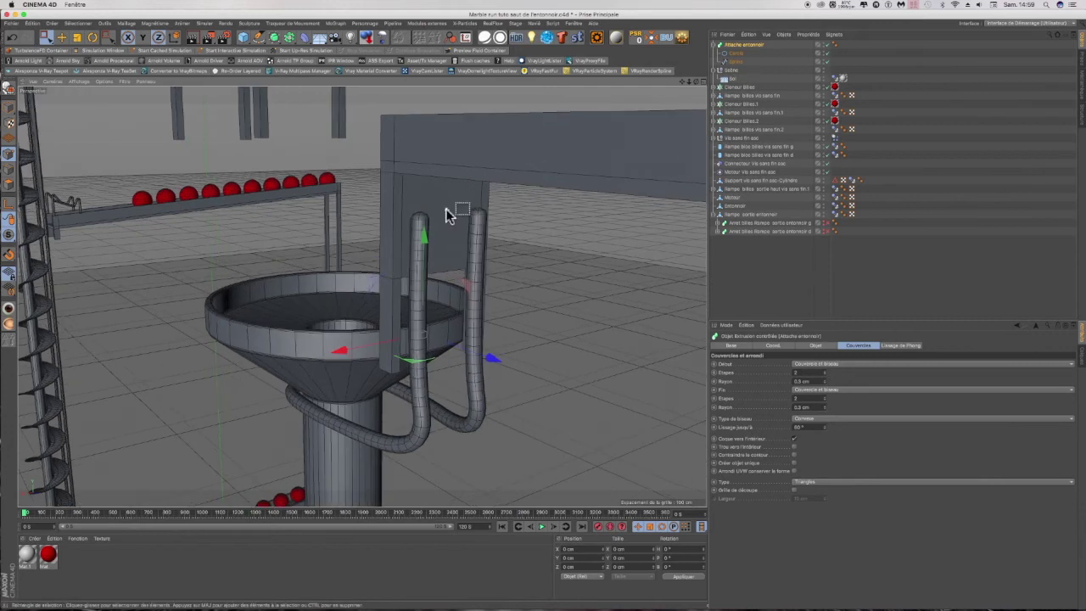
pyautogui.scroll(2, 425, 227)
pyautogui.scroll(1, 425, 227)
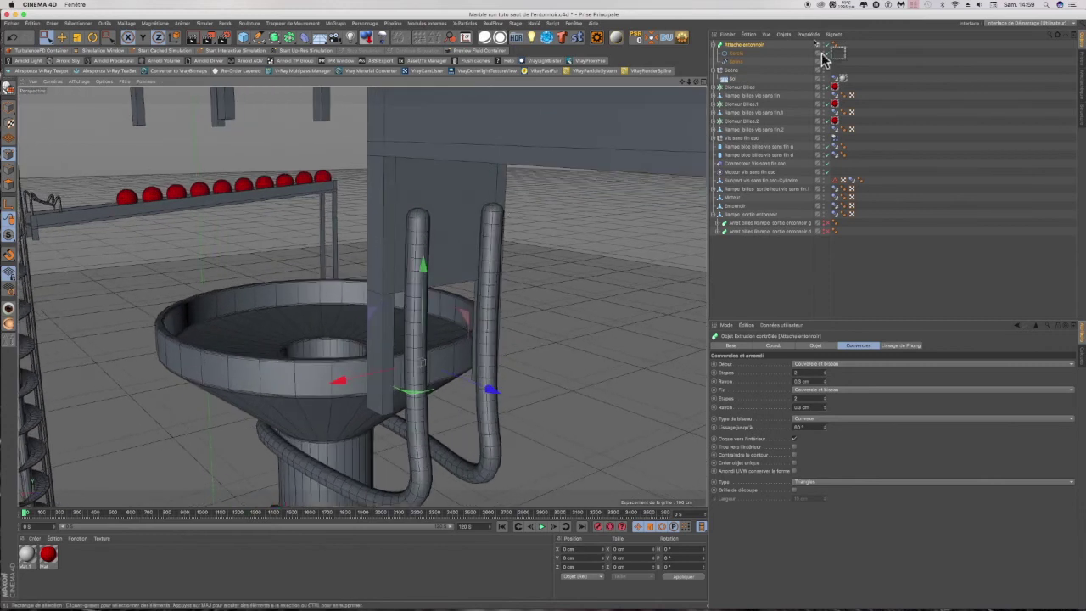
pyautogui.click(737, 61)
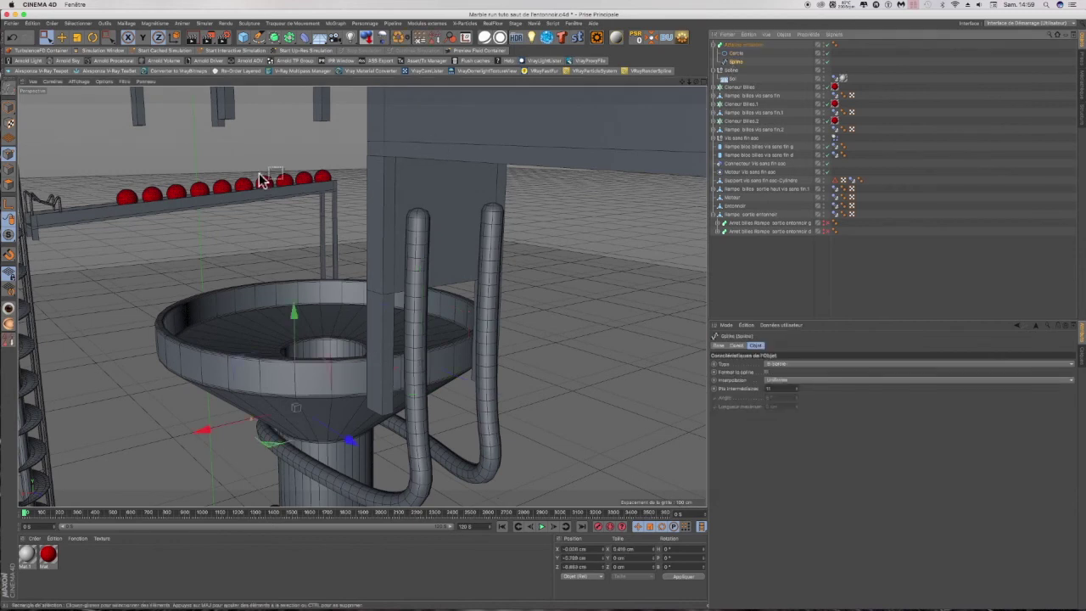
pyautogui.moveTo(532, 244); pyautogui.dragTo(541, 244)
pyautogui.moveTo(462, 114); pyautogui.dragTo(462, 59)
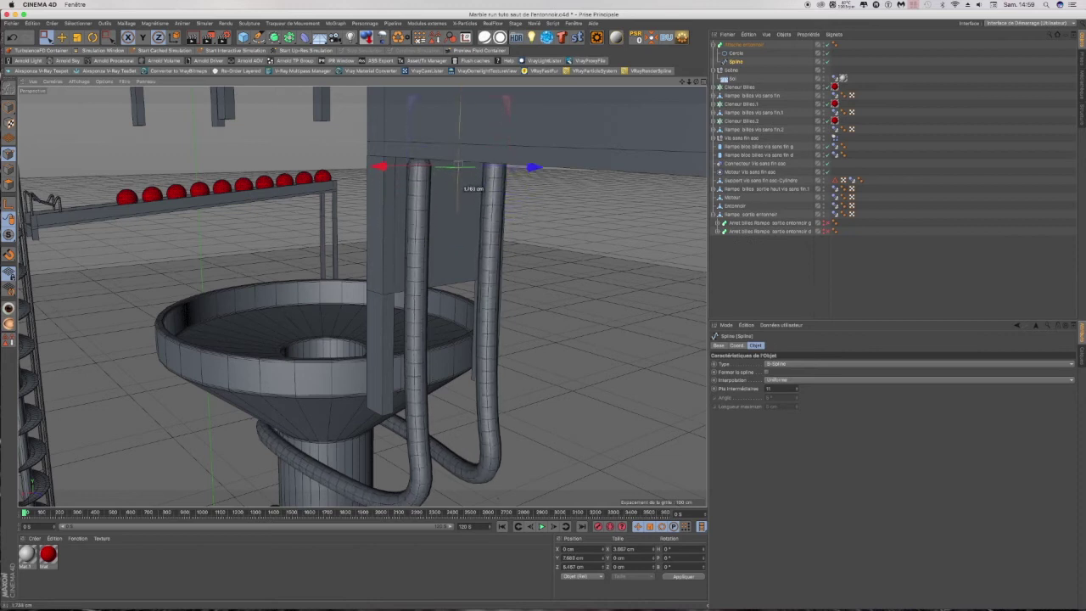
pyautogui.moveTo(458, 168); pyautogui.dragTo(458, 184)
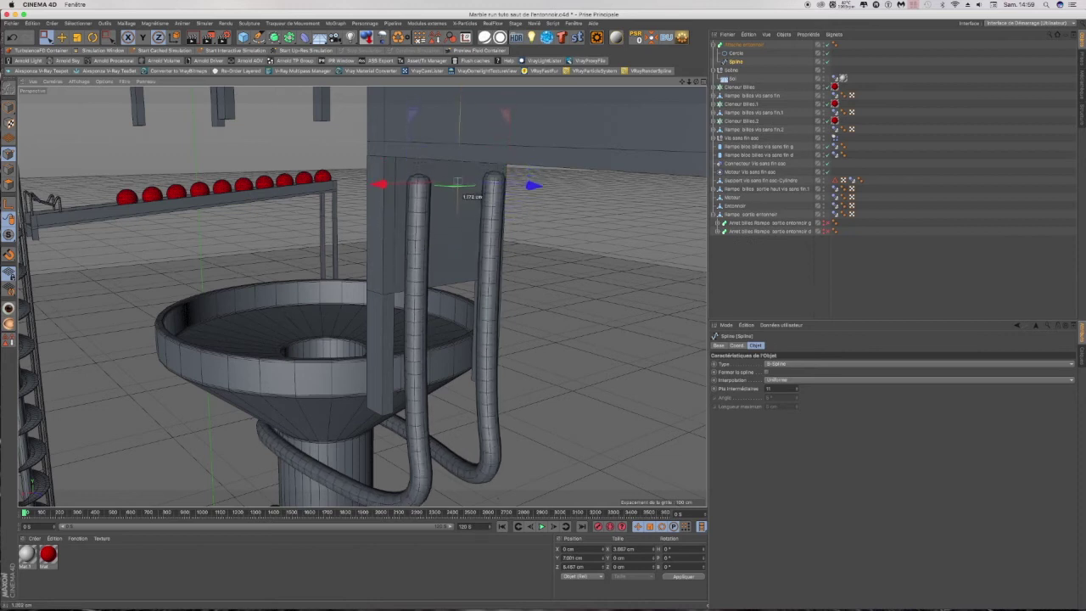
# Step: Add a cube primitive and set its size to 1 cm on X, Y and Z
pyautogui.moveTo(697, 83); pyautogui.dragTo(362, 296)
pyautogui.scroll(3, 253, 180)
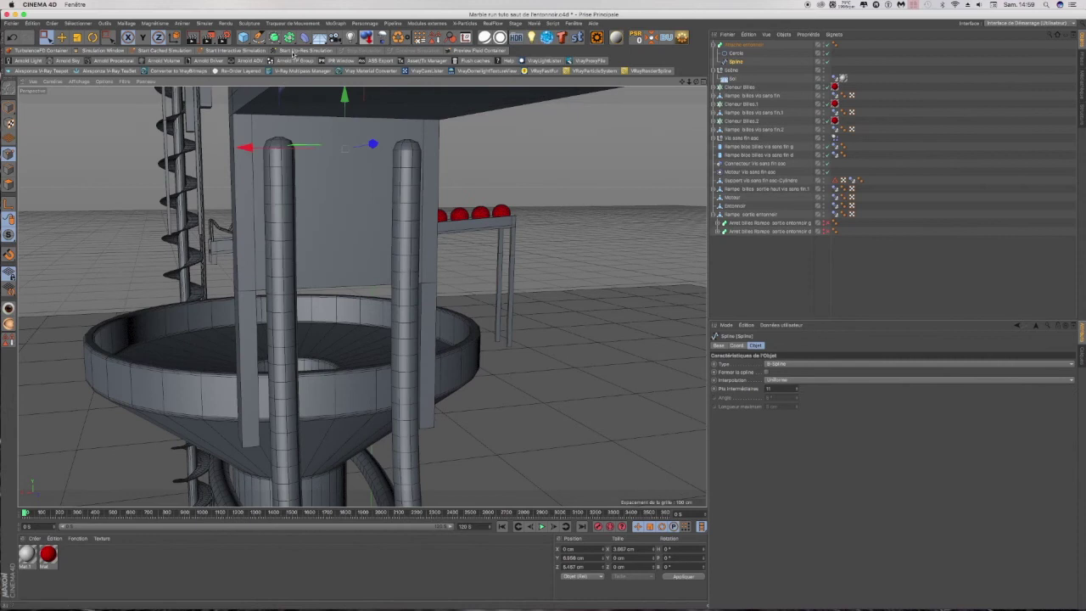
pyautogui.click(243, 38)
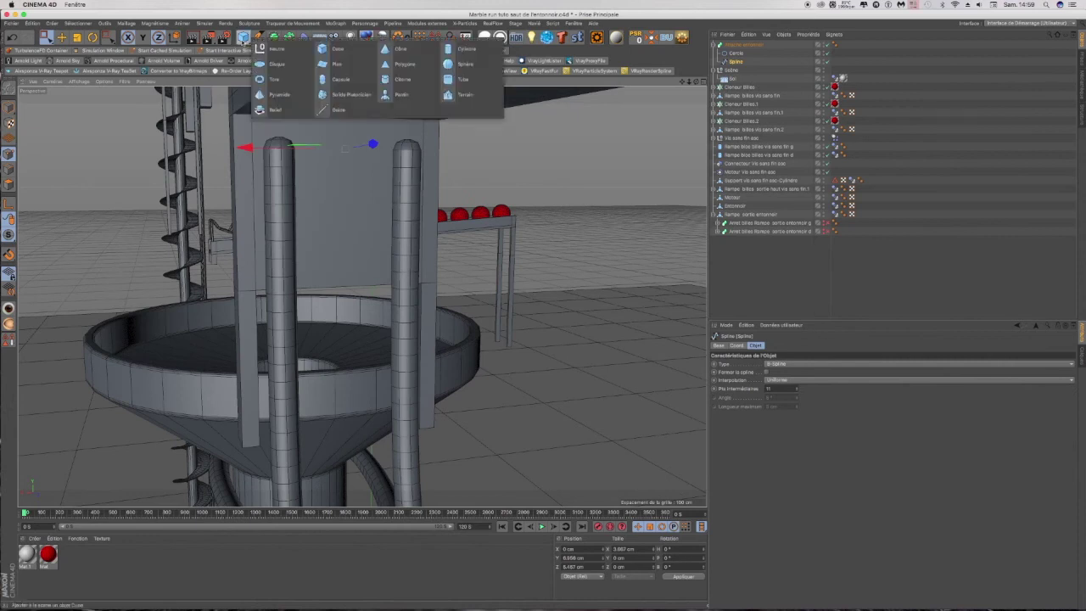
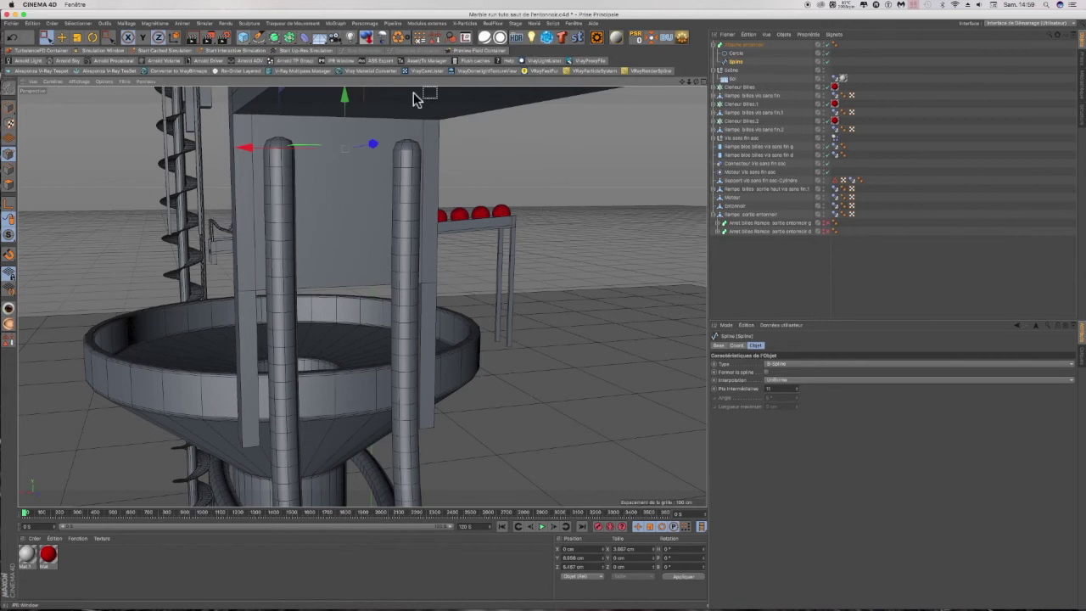
pyautogui.moveTo(696, 83); pyautogui.dragTo(802, 92)
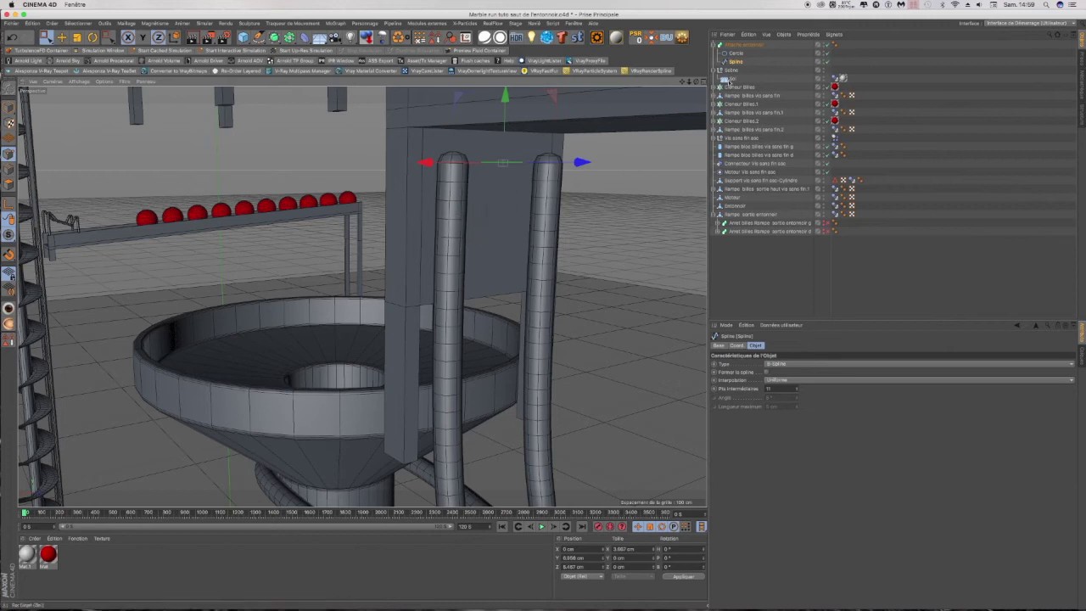
pyautogui.moveTo(682, 83); pyautogui.dragTo(615, 120)
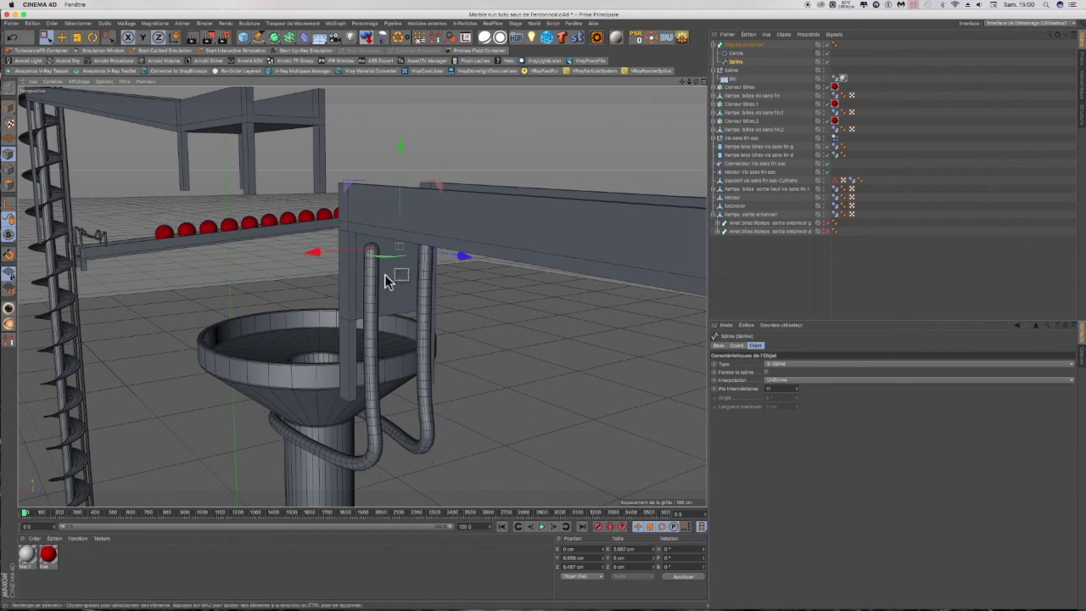
pyautogui.click(244, 37)
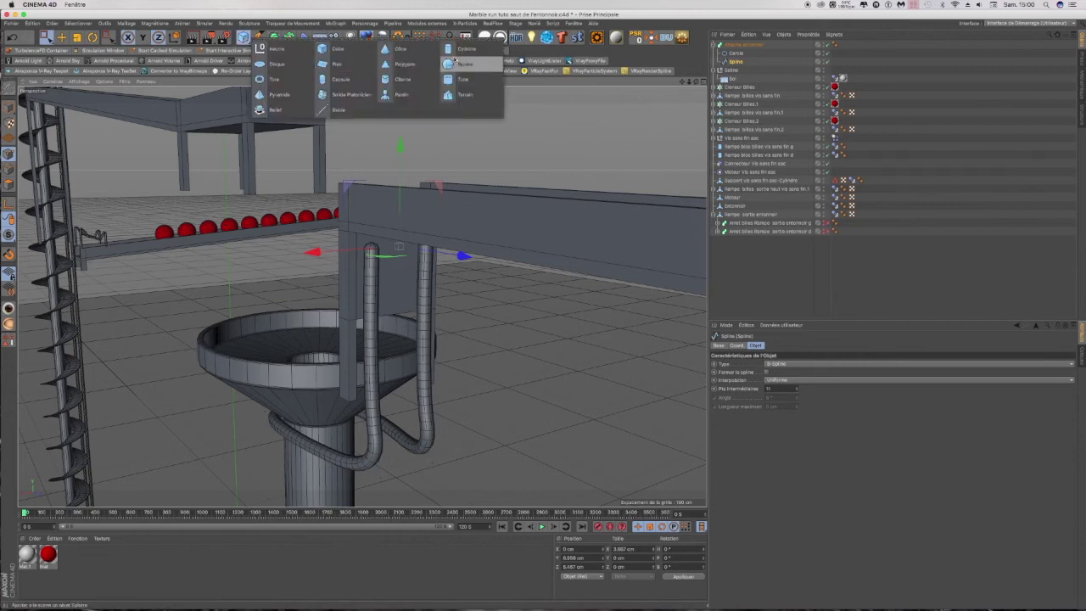
pyautogui.click(337, 49)
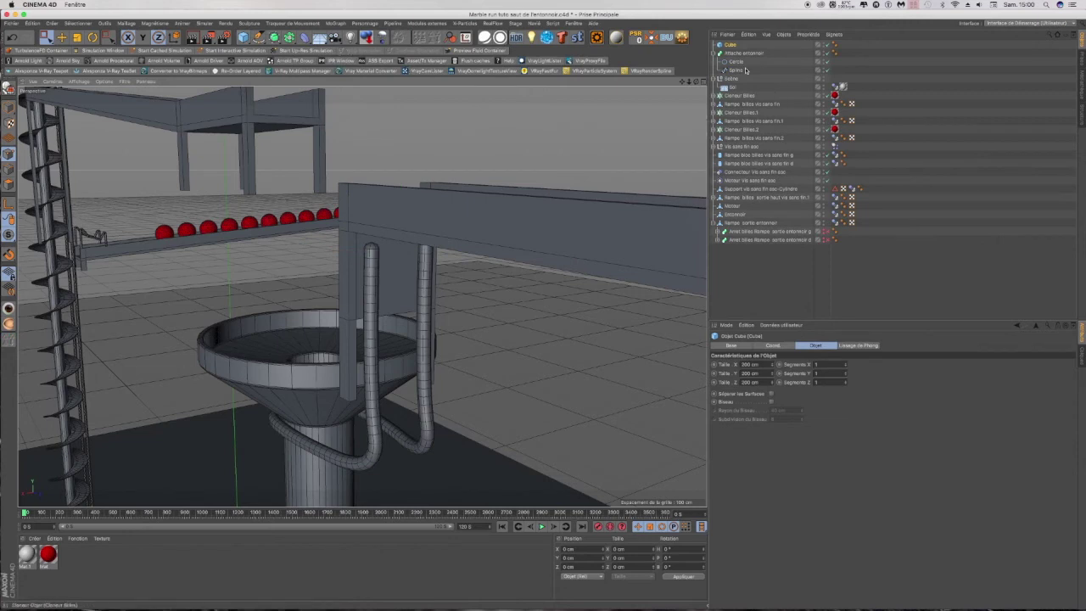
pyautogui.click(754, 364)
pyautogui.write('11')
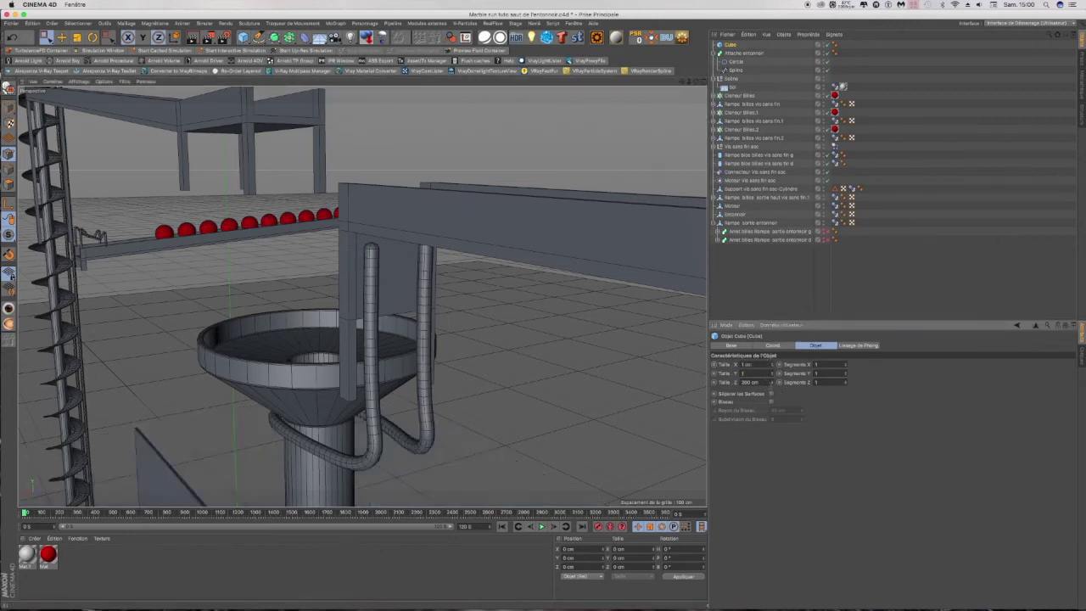
pyautogui.write('1')
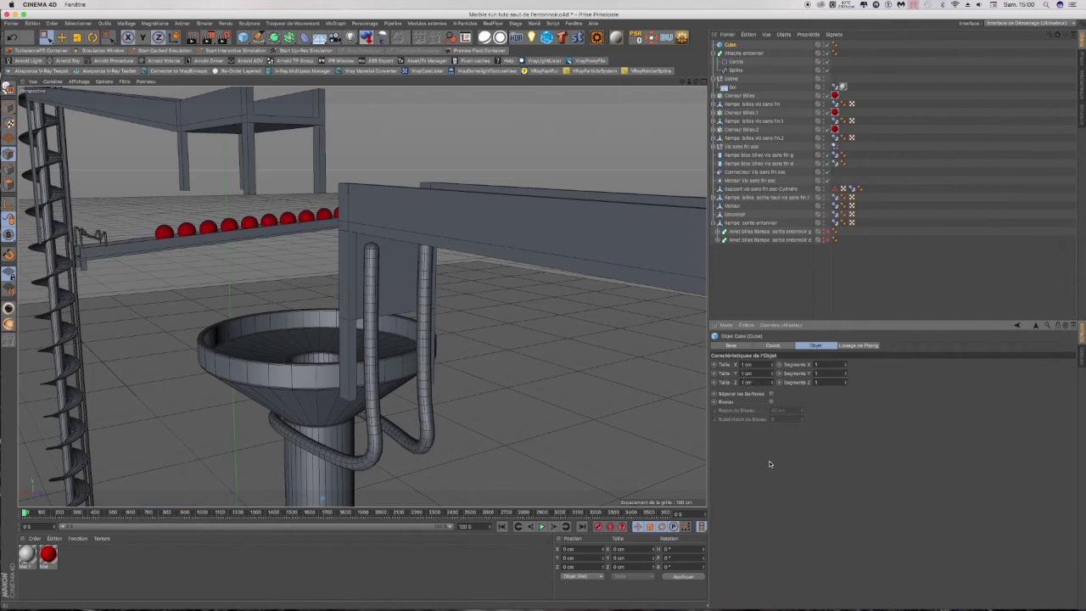
# Step: Bring the cube close to the attachment's uprights by nesting it under Attache entonnoir, and return it to the top level of the hierarchy
pyautogui.click(715, 53)
pyautogui.moveTo(730, 44); pyautogui.dragTo(733, 55)
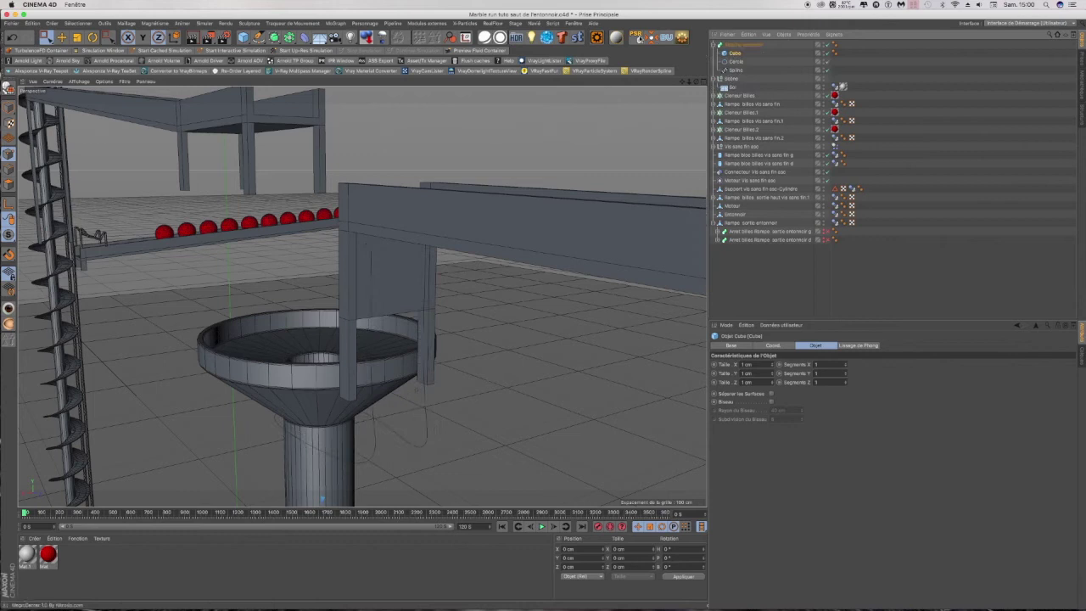
pyautogui.moveTo(481, 414); pyautogui.dragTo(524, 427)
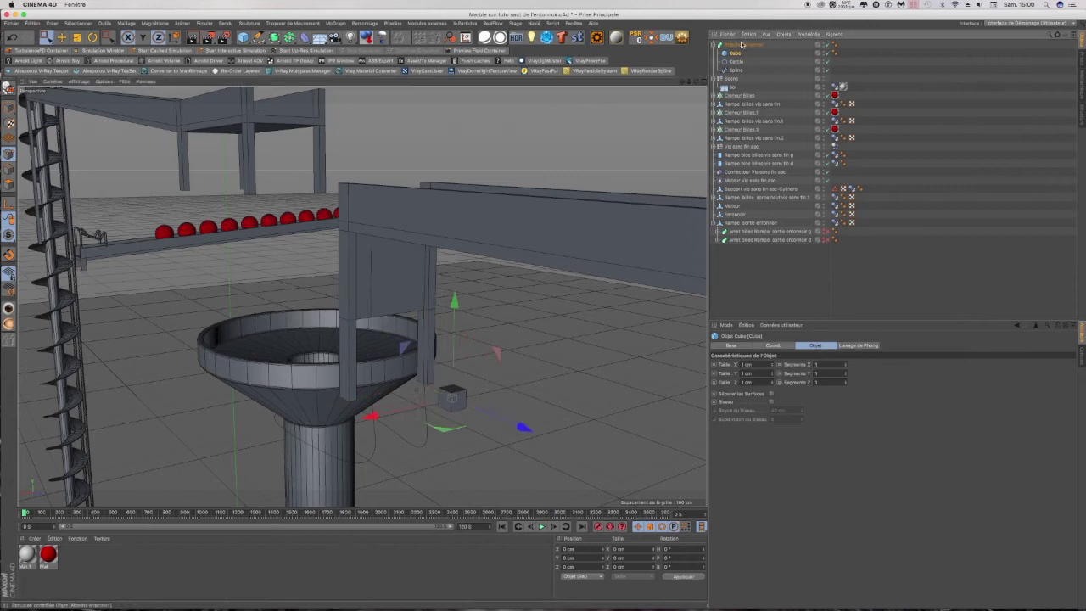
pyautogui.click(758, 45)
pyautogui.moveTo(751, 88); pyautogui.dragTo(737, 43)
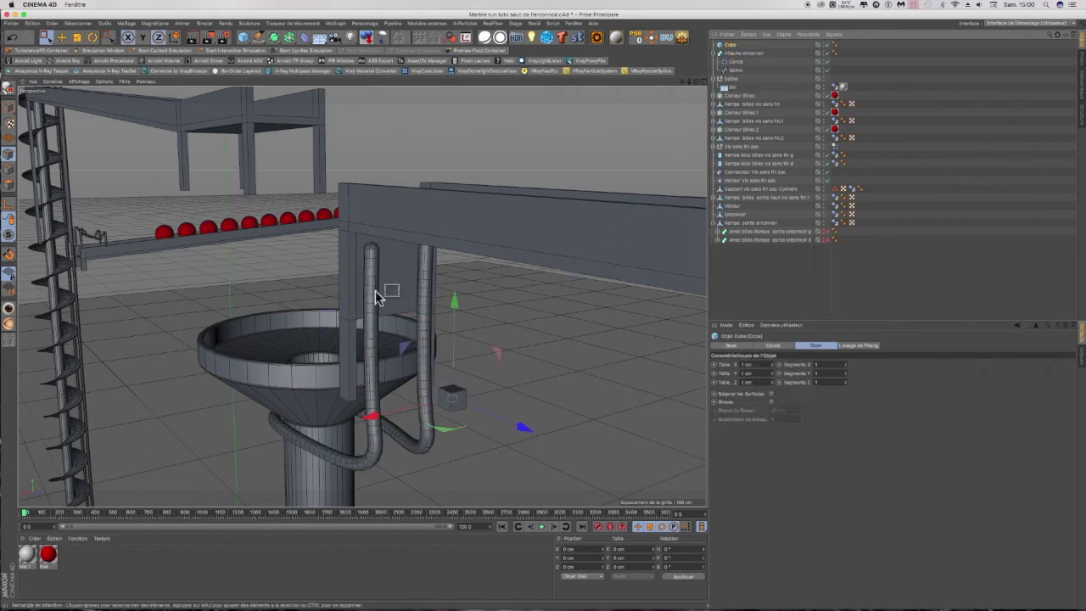
# Step: Raise the cube alongside the attachment's uprights and, in the top view, move it next to one upright's end
pyautogui.moveTo(427, 373); pyautogui.dragTo(428, 303)
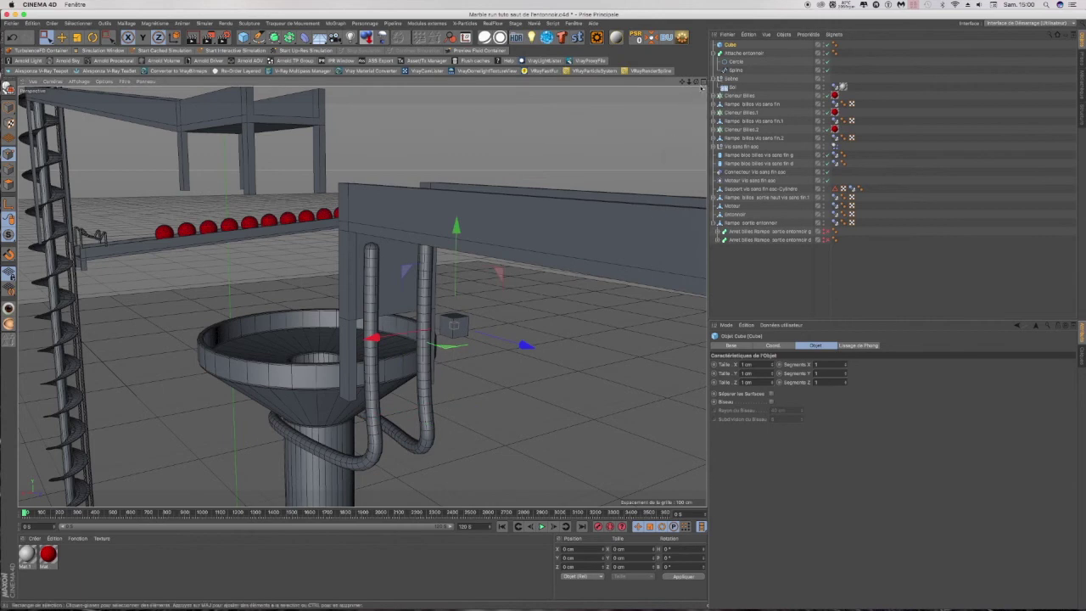
pyautogui.click(704, 82)
pyautogui.scroll(-5, 502, 187)
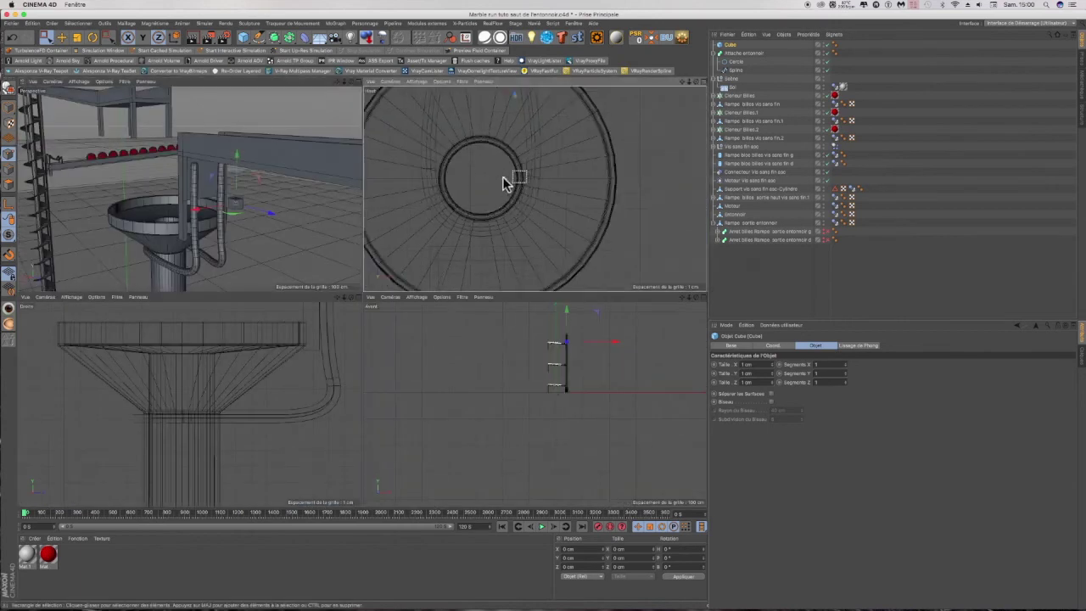
pyautogui.scroll(-2, 504, 181)
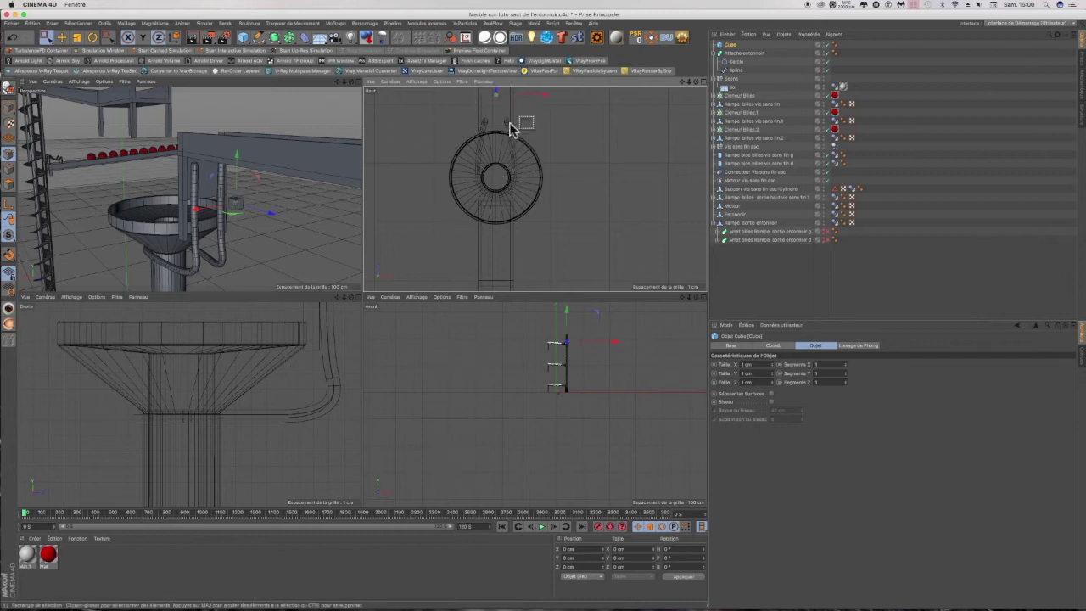
pyautogui.moveTo(681, 83); pyautogui.dragTo(679, 101)
pyautogui.scroll(5, 495, 105)
pyautogui.moveTo(497, 108); pyautogui.dragTo(575, 188)
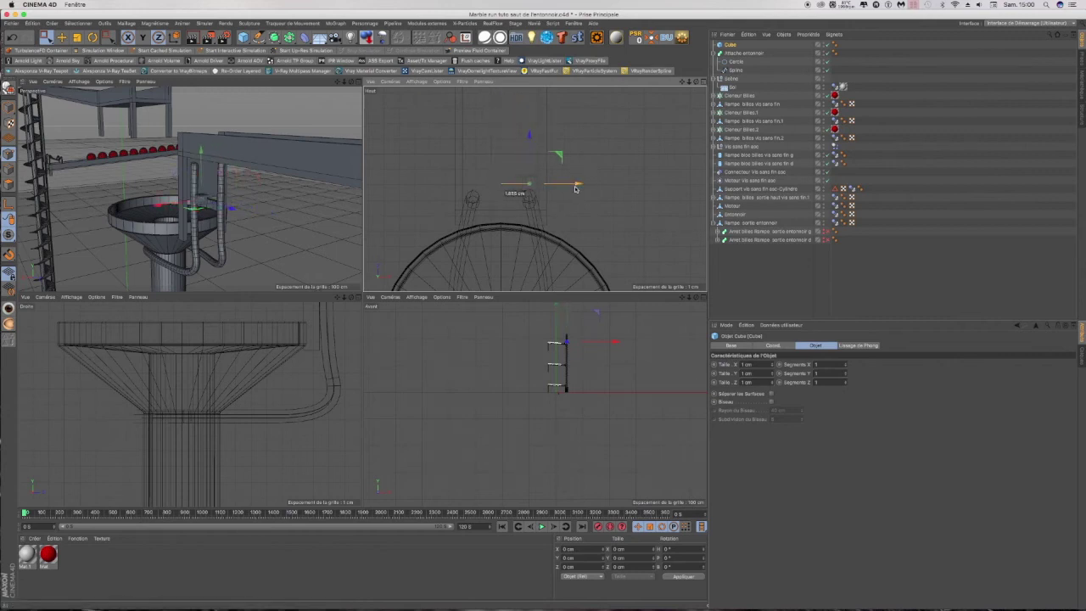
# Step: Flatten the cube between the uprights into a thin plate, setting its Z size to 0.1 cm
pyautogui.scroll(5, 171, 194)
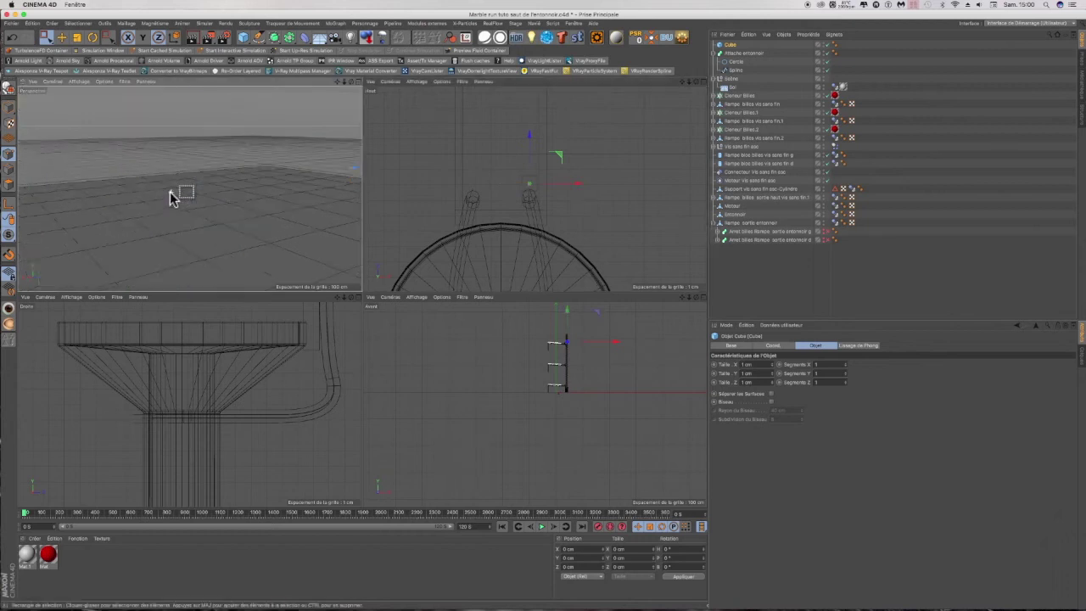
pyautogui.scroll(-5, 176, 191)
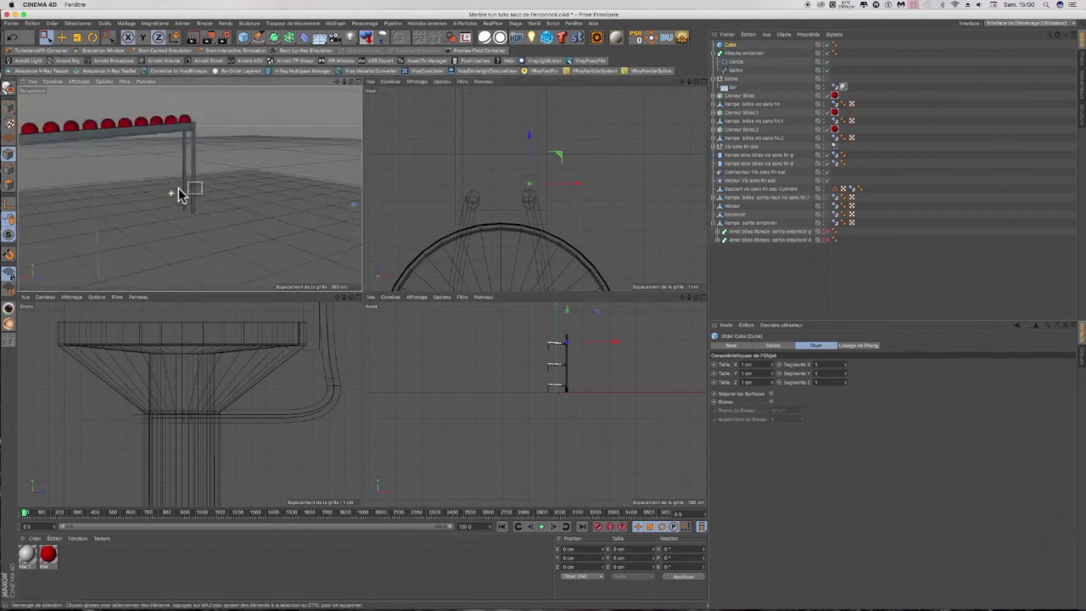
pyautogui.click(360, 81)
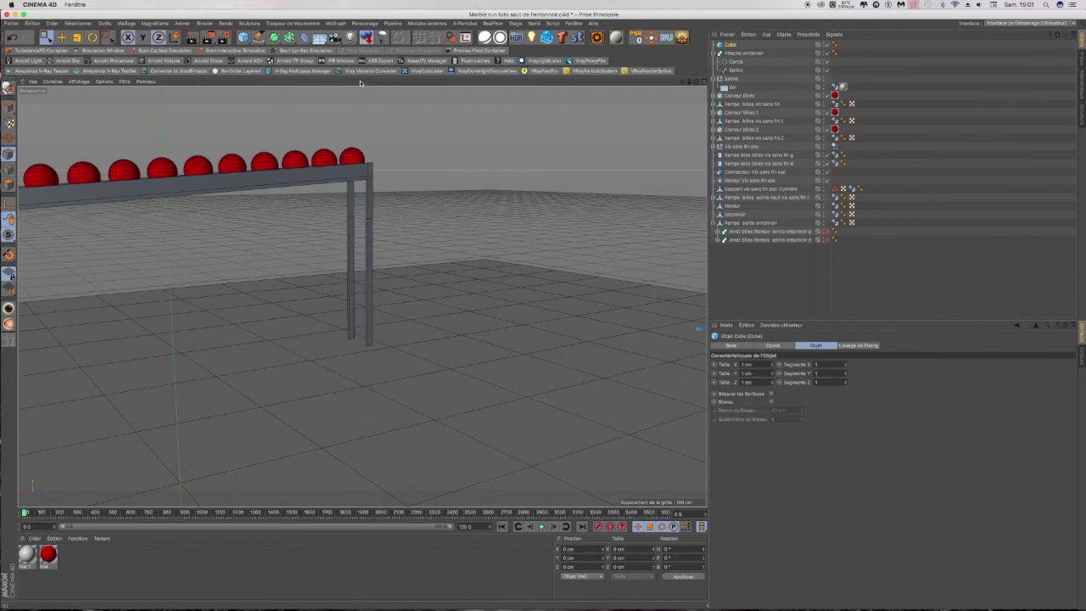
pyautogui.click(730, 44)
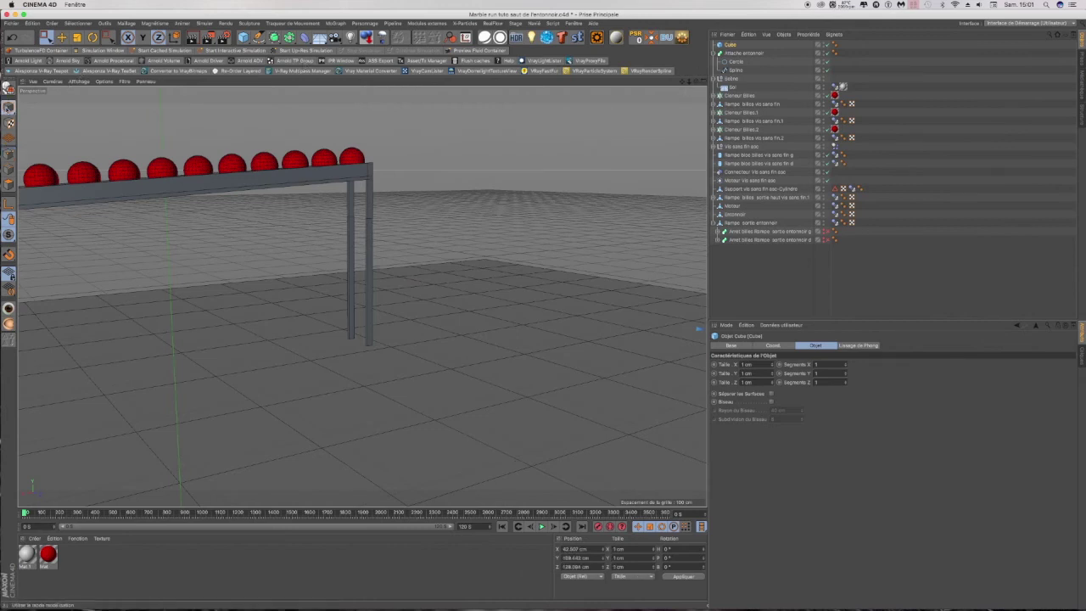
pyautogui.press('o')
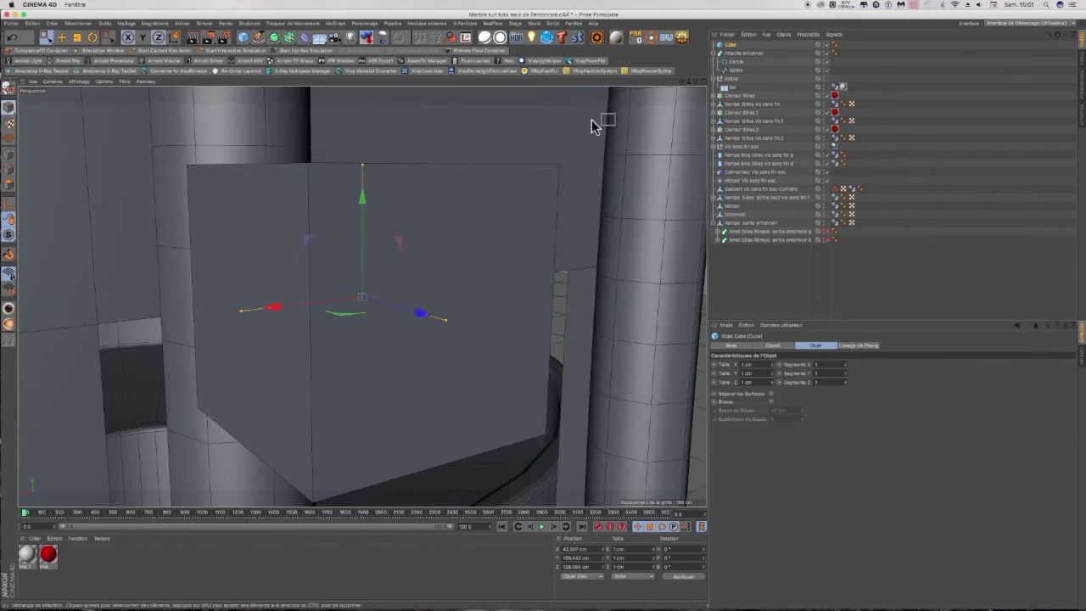
pyautogui.moveTo(697, 82); pyautogui.dragTo(441, 272)
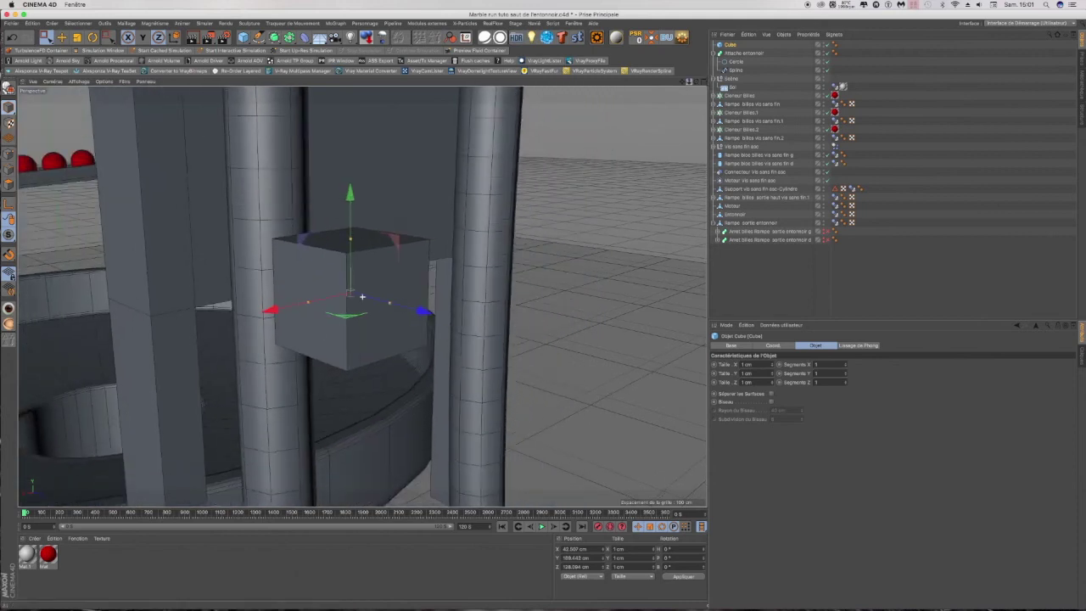
pyautogui.moveTo(390, 304); pyautogui.dragTo(357, 300)
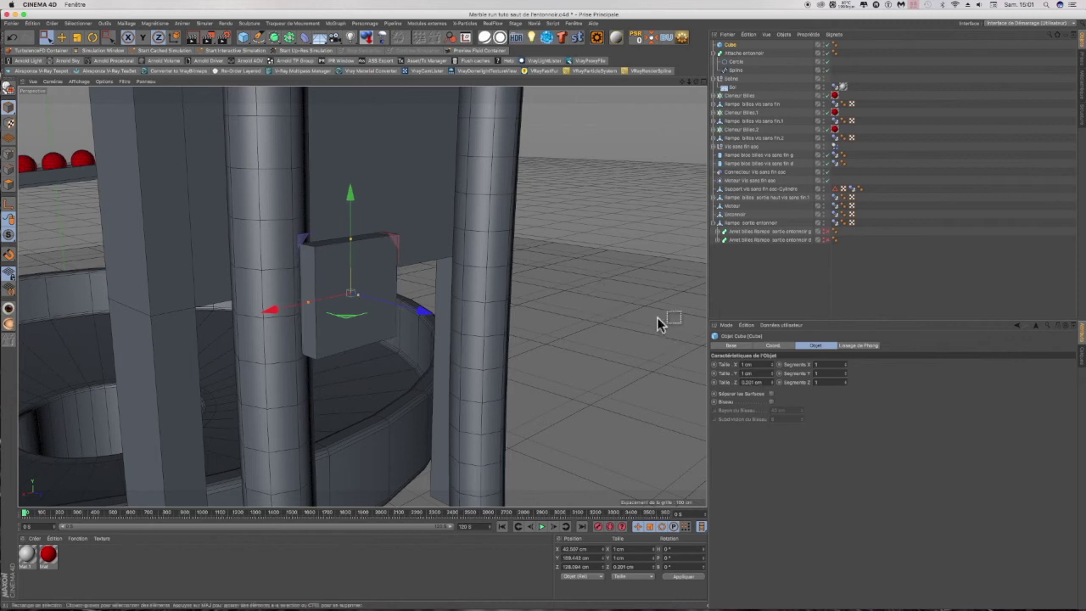
pyautogui.moveTo(697, 83); pyautogui.dragTo(719, 89)
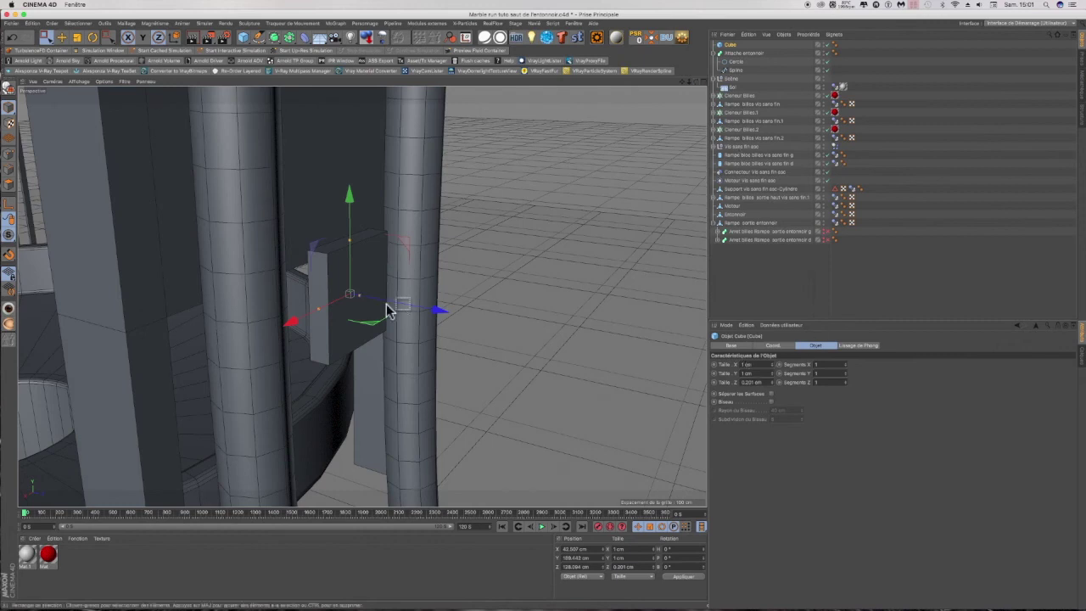
pyautogui.moveTo(360, 296); pyautogui.dragTo(356, 298)
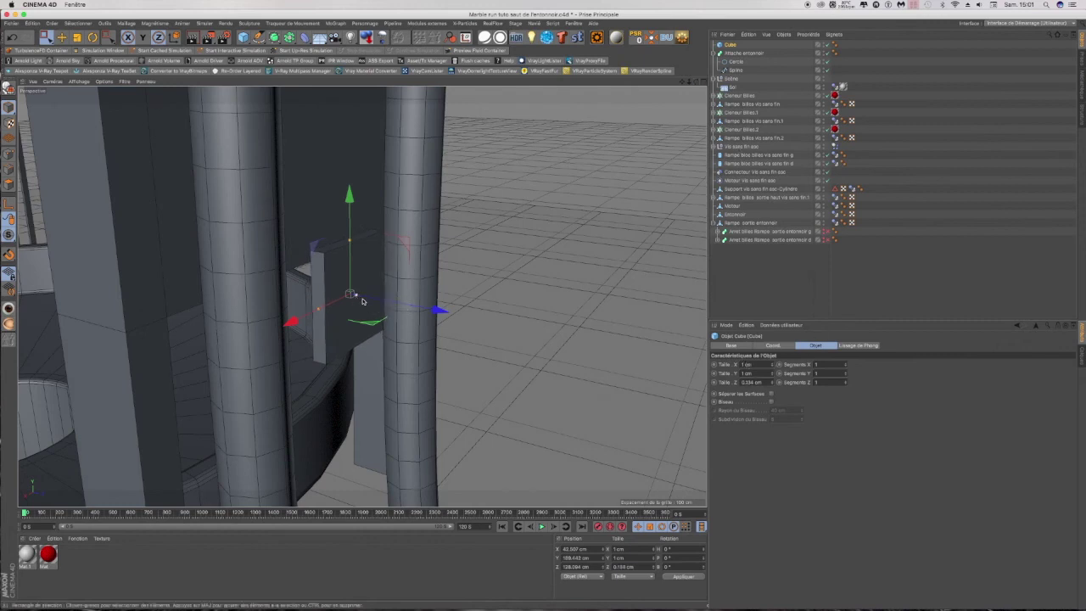
pyautogui.click(765, 382)
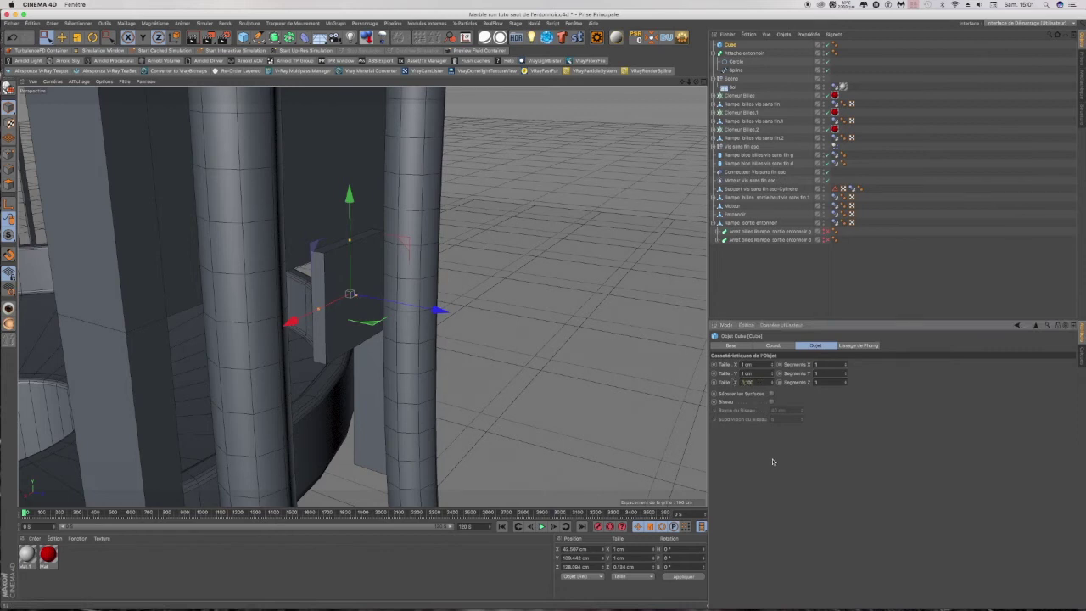
pyautogui.write('0,1')
pyautogui.press('Return')
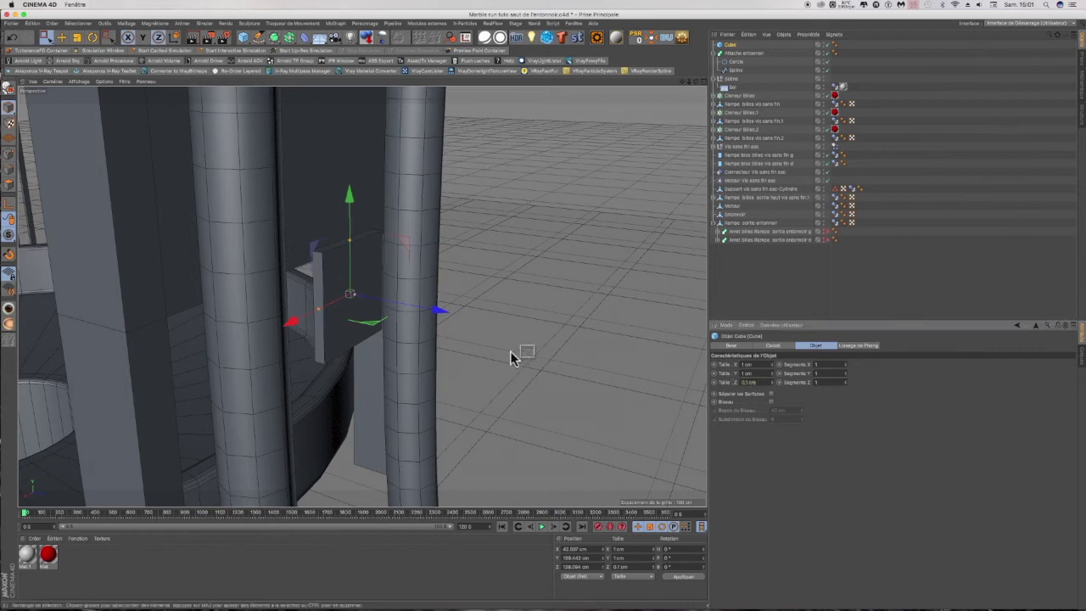
# Step: Move Cube and Attache entonnoir below Rampe sortie entonnoir in the hierarchy, and select all three objects
pyautogui.click(701, 81)
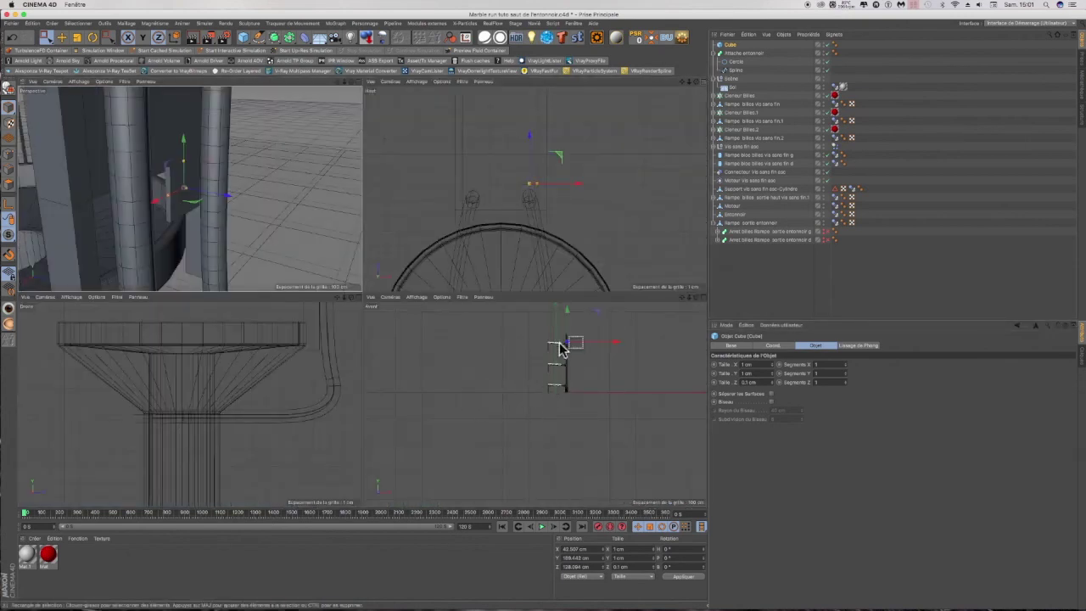
pyautogui.scroll(4, 569, 343)
pyautogui.scroll(5, 571, 340)
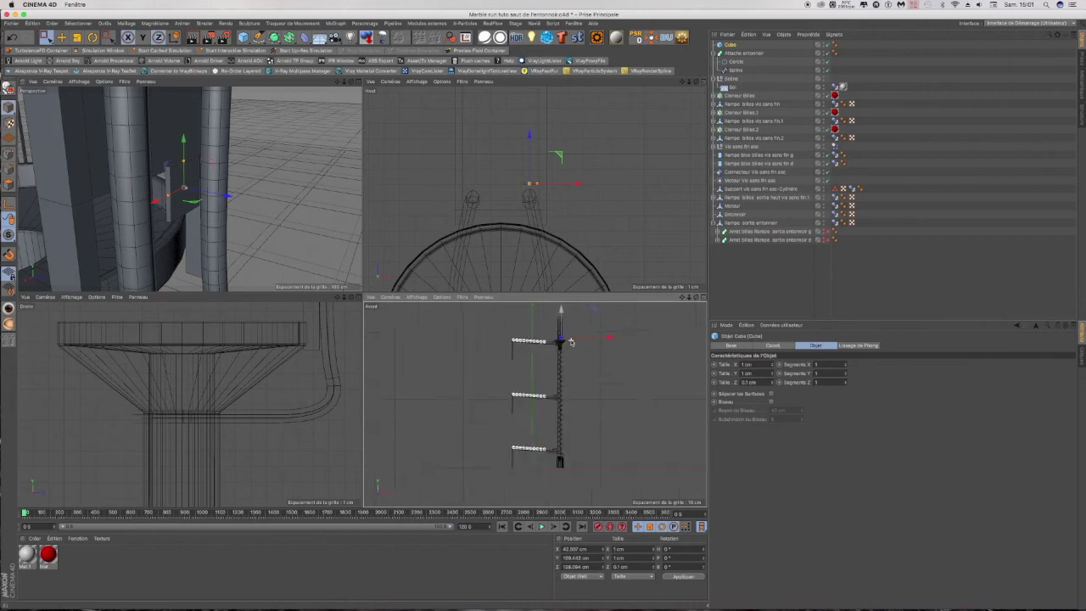
pyautogui.scroll(3, 571, 339)
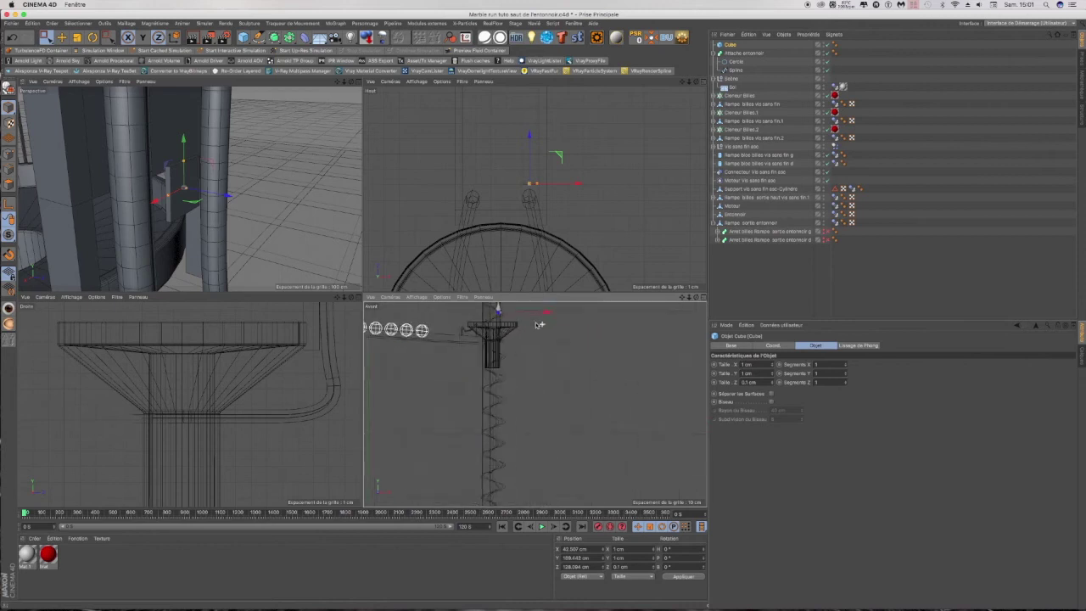
pyautogui.scroll(3, 485, 310)
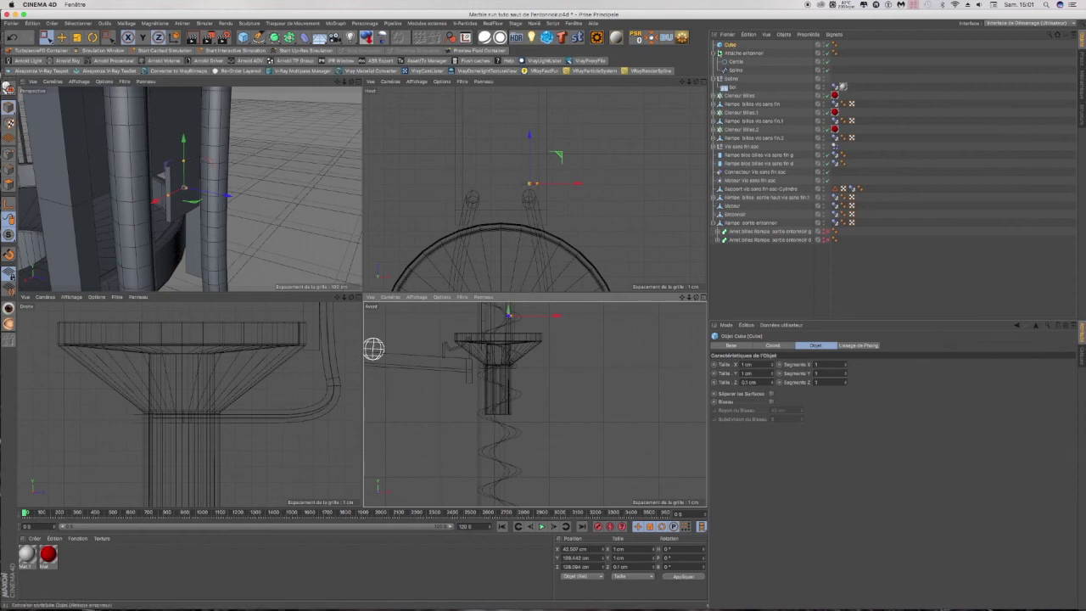
pyautogui.click(715, 53)
pyautogui.moveTo(739, 47); pyautogui.dragTo(730, 194)
pyautogui.click(716, 194)
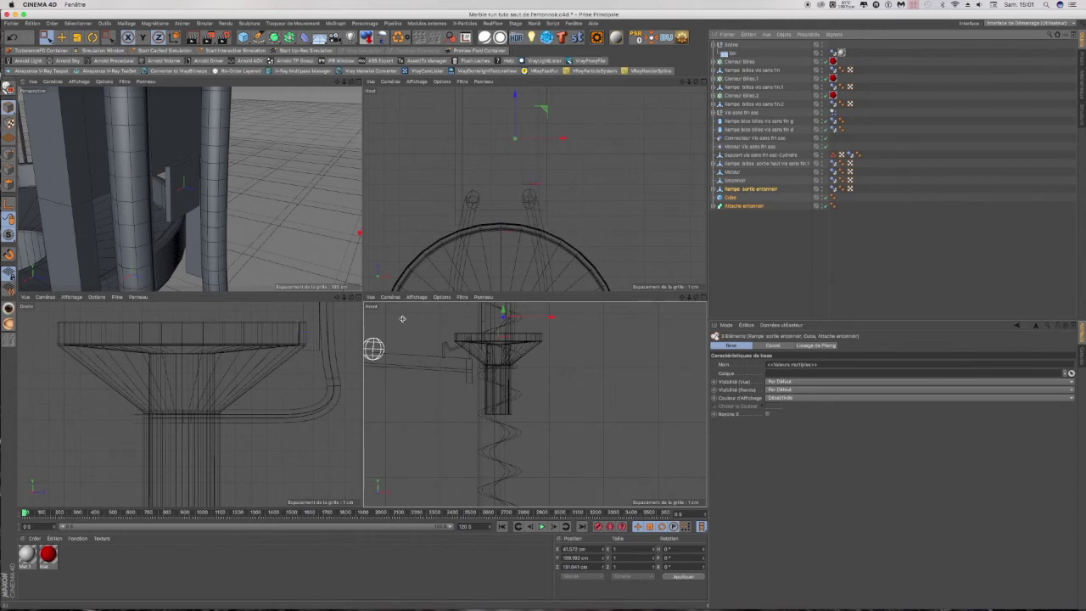
# Step: Isolate the selected ramp, cube and attachment in the viewports, and frame the uprights in the front view
pyautogui.moveTo(10, 236); pyautogui.dragTo(72, 266)
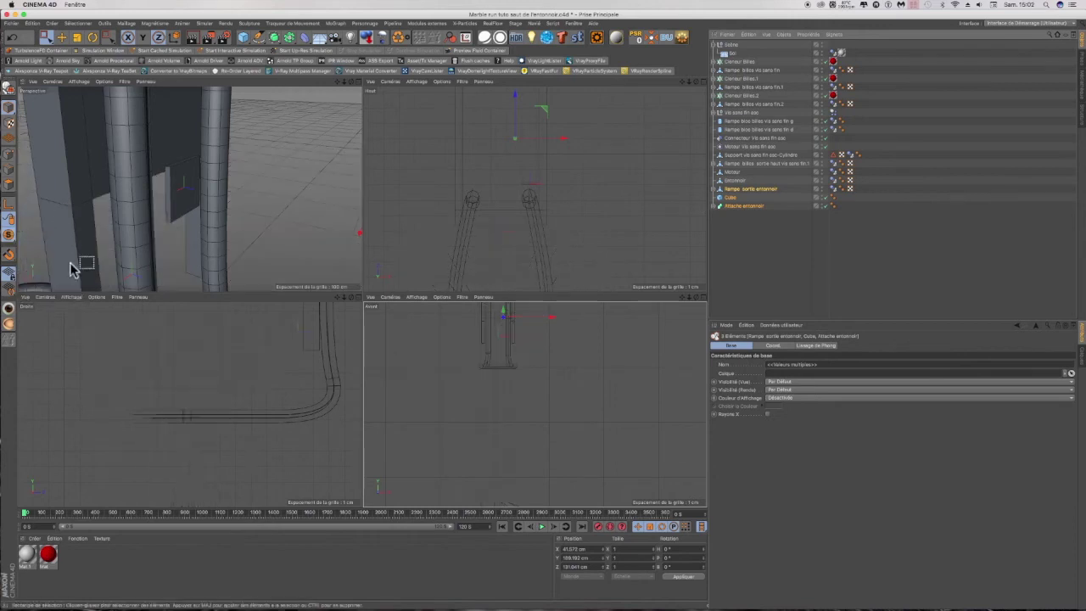
pyautogui.keyDown('alt'); pyautogui.moveTo(520, 355); pyautogui.dragTo(534, 407, button='middle'); pyautogui.keyUp('alt')
pyautogui.keyDown('alt'); pyautogui.moveTo(507, 361); pyautogui.dragTo(516, 360, button='right'); pyautogui.keyUp('alt')
pyautogui.scroll(8, 515, 360)
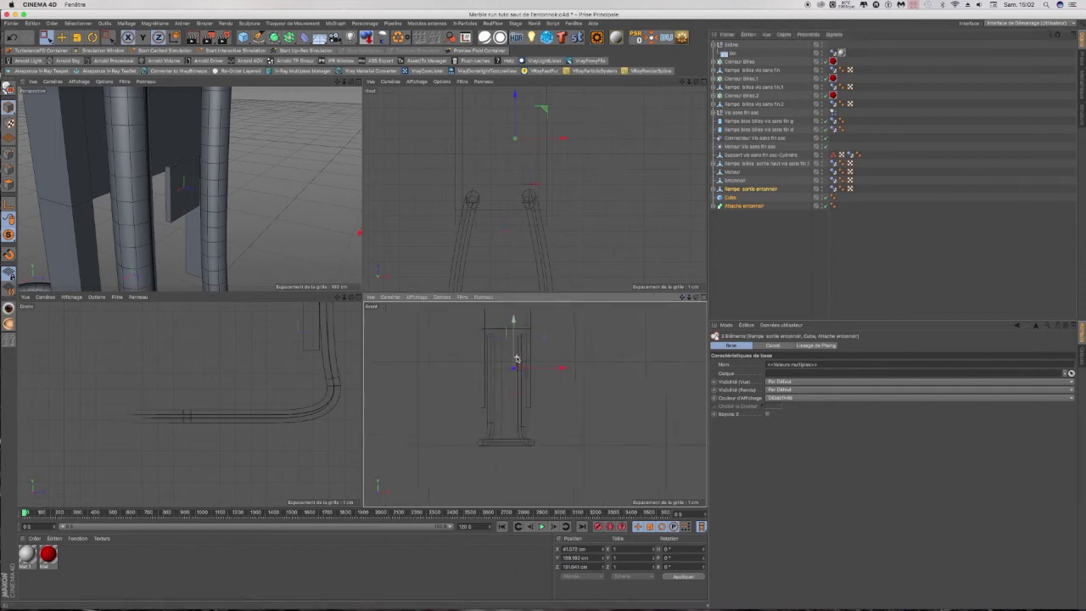
pyautogui.scroll(5, 518, 354)
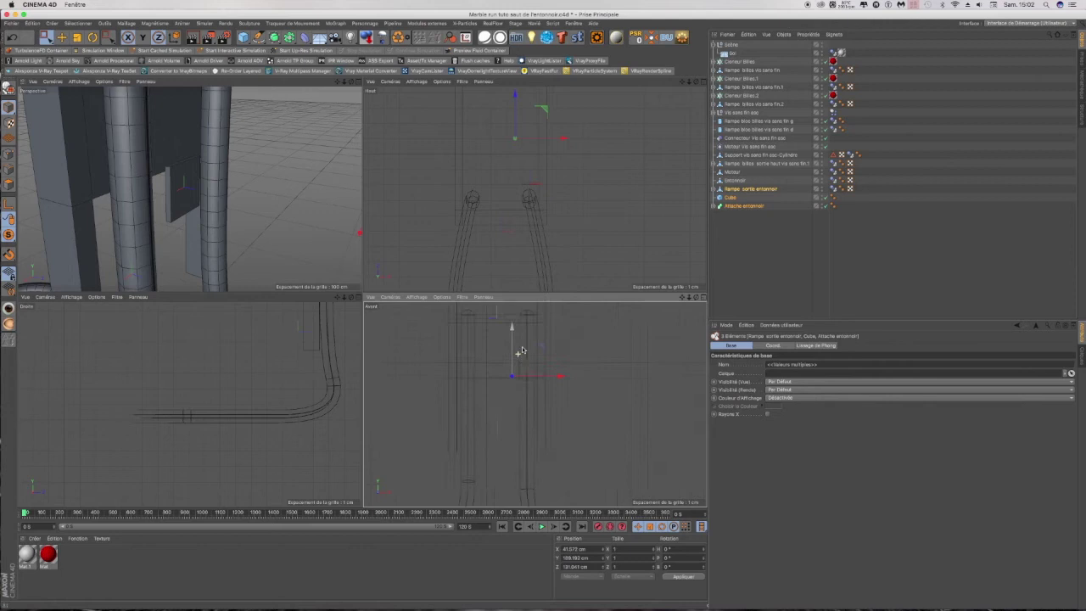
# Step: Select only the cube plate and raise it along the upright in the front view to about Y 191.2 cm
pyautogui.moveTo(682, 298); pyautogui.dragTo(676, 338)
pyautogui.click(730, 198)
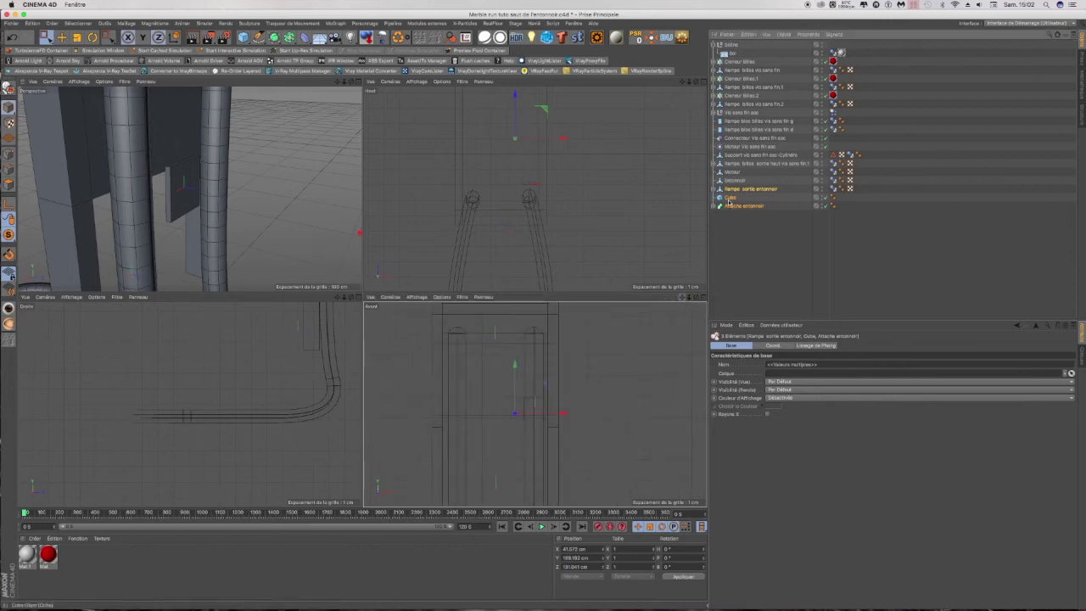
pyautogui.moveTo(537, 365); pyautogui.dragTo(542, 326)
pyautogui.scroll(5, 536, 368)
pyautogui.scroll(5, 536, 368)
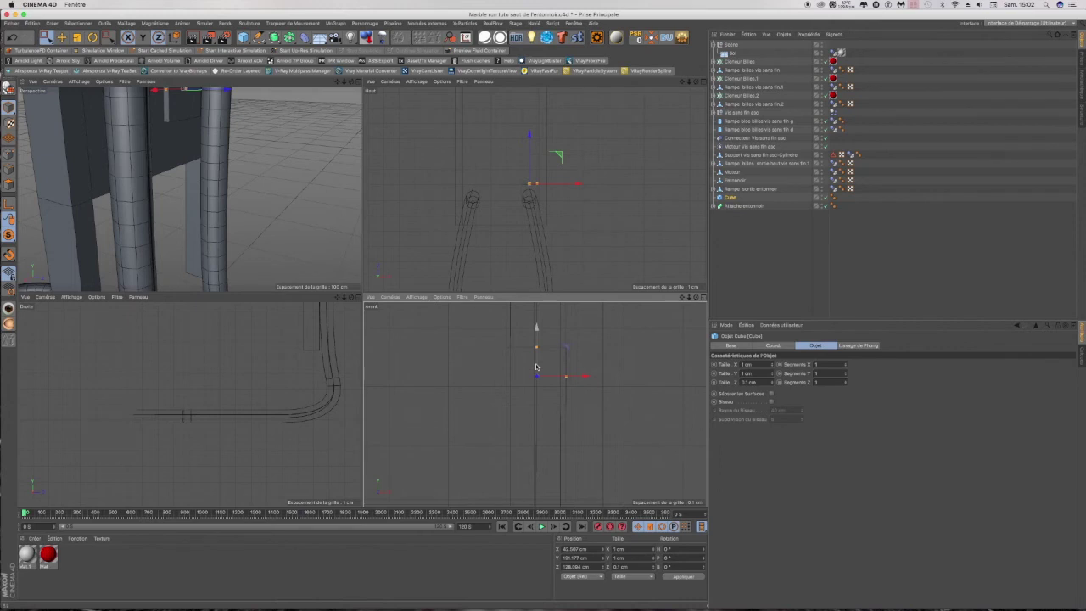
# Step: Centre the cube plate on the upright by shifting it slightly along X in the top view
pyautogui.click(351, 81)
pyautogui.moveTo(351, 82); pyautogui.dragTo(462, 169)
pyautogui.moveTo(352, 81); pyautogui.dragTo(334, 82)
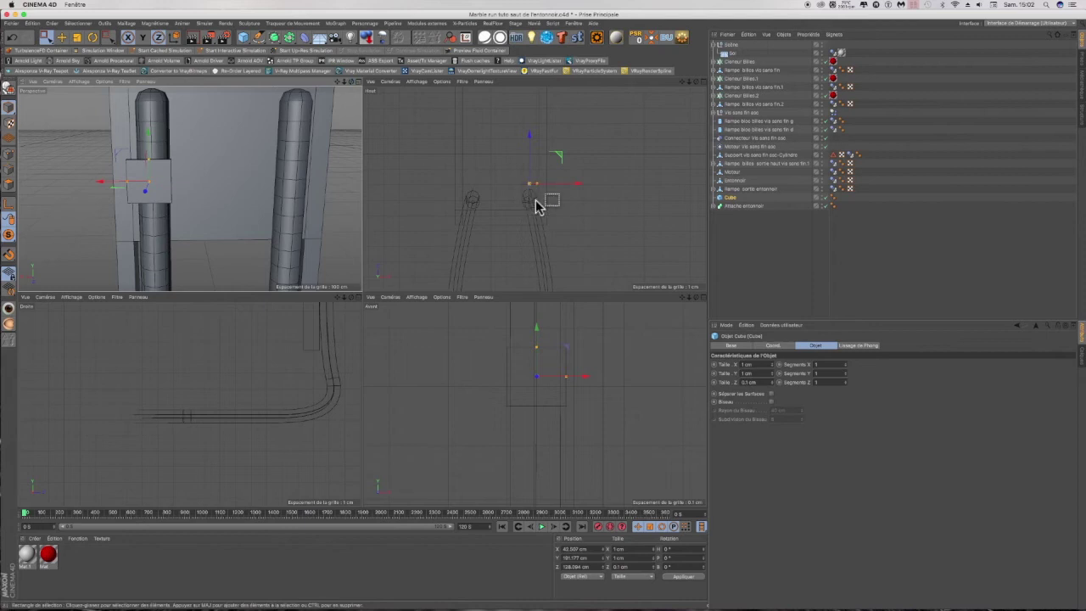
pyautogui.scroll(4, 545, 188)
pyautogui.scroll(5, 544, 188)
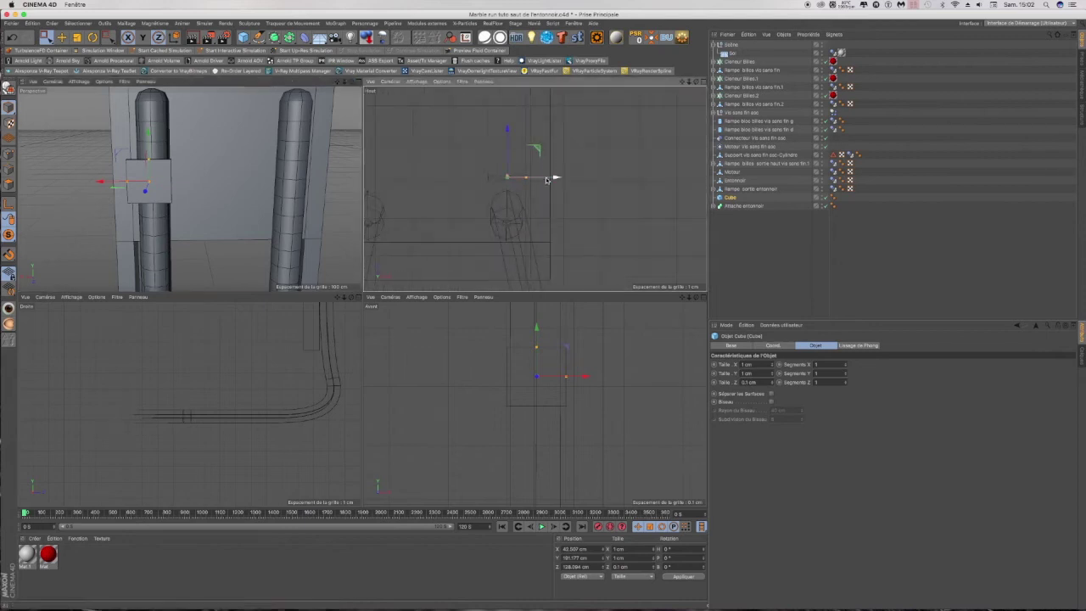
pyautogui.moveTo(553, 178); pyautogui.dragTo(548, 180)
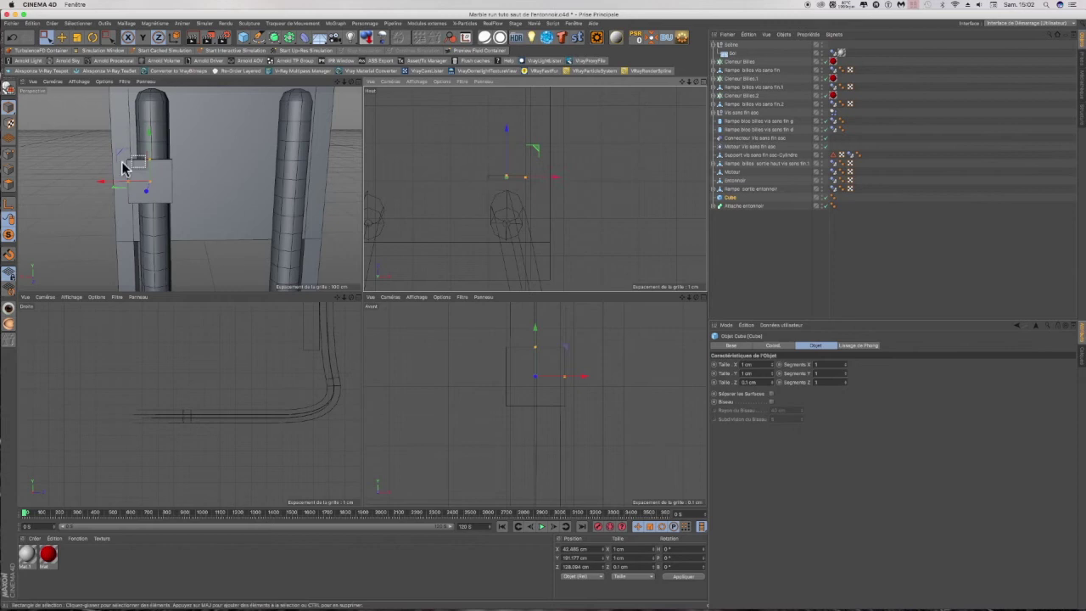
# Step: Convert the cube plate into an editable polygon object, with polygon mode active
pyautogui.click(9, 184)
pyautogui.click(357, 82)
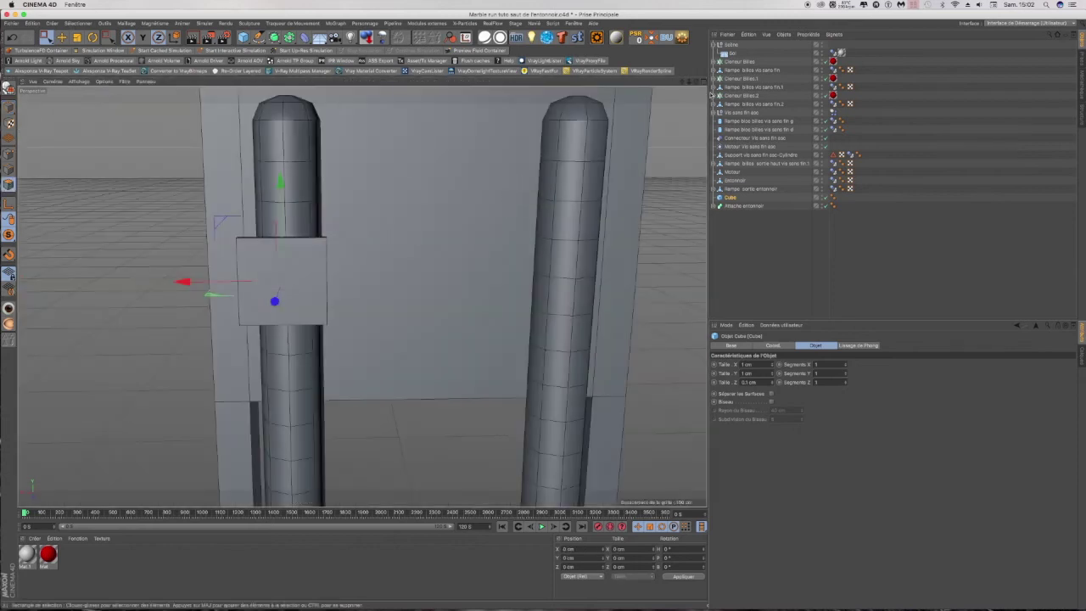
pyautogui.moveTo(697, 81); pyautogui.dragTo(580, 84)
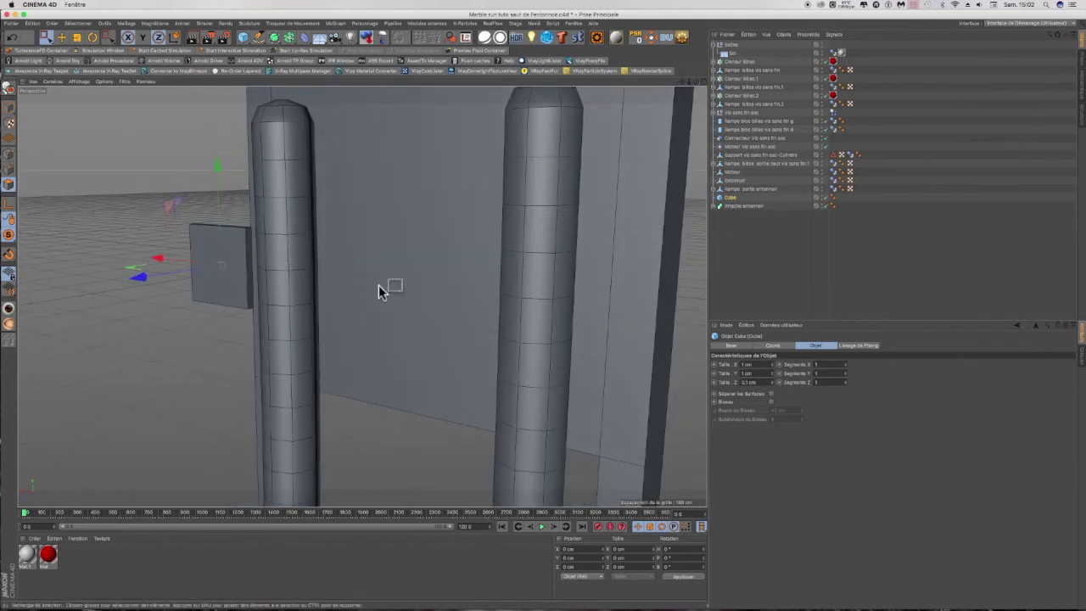
pyautogui.click(9, 87)
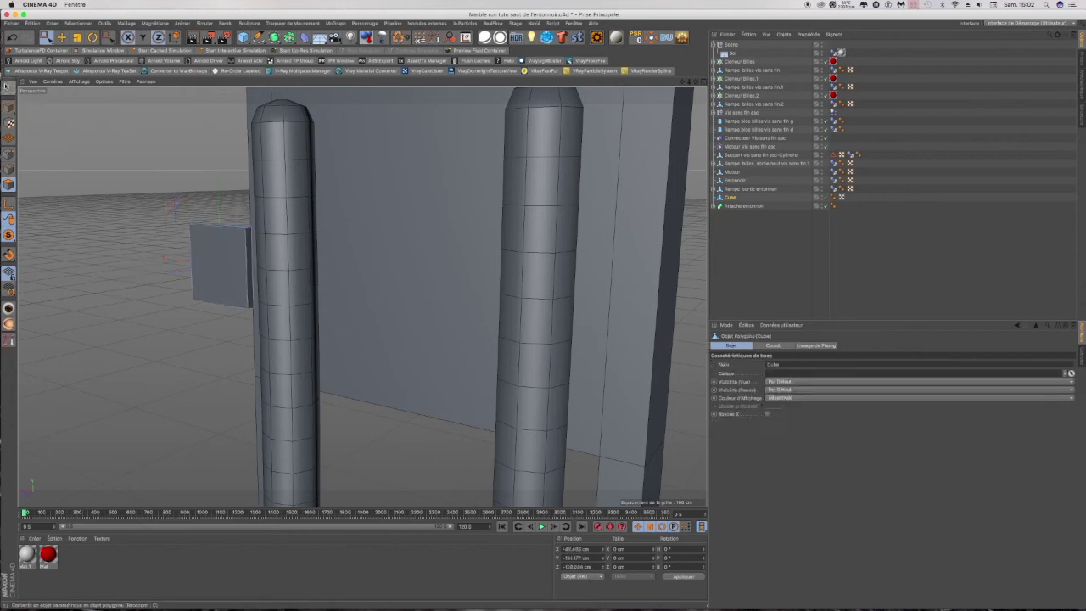
# Step: Select the two narrow side faces of the cube plate with the selection brush
pyautogui.scroll(5, 251, 267)
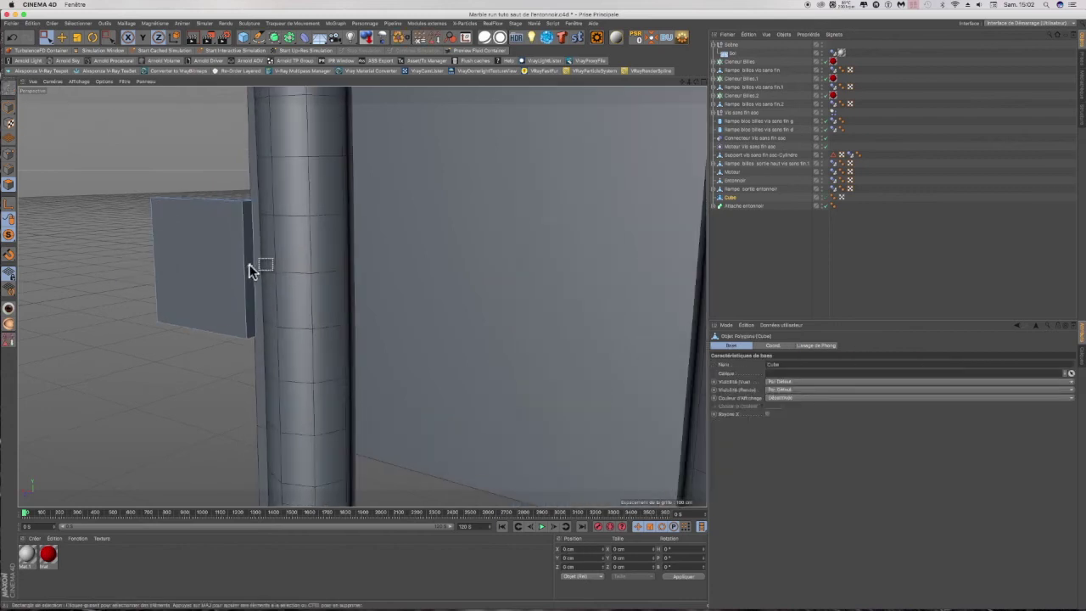
pyautogui.click(49, 39)
pyautogui.click(85, 48)
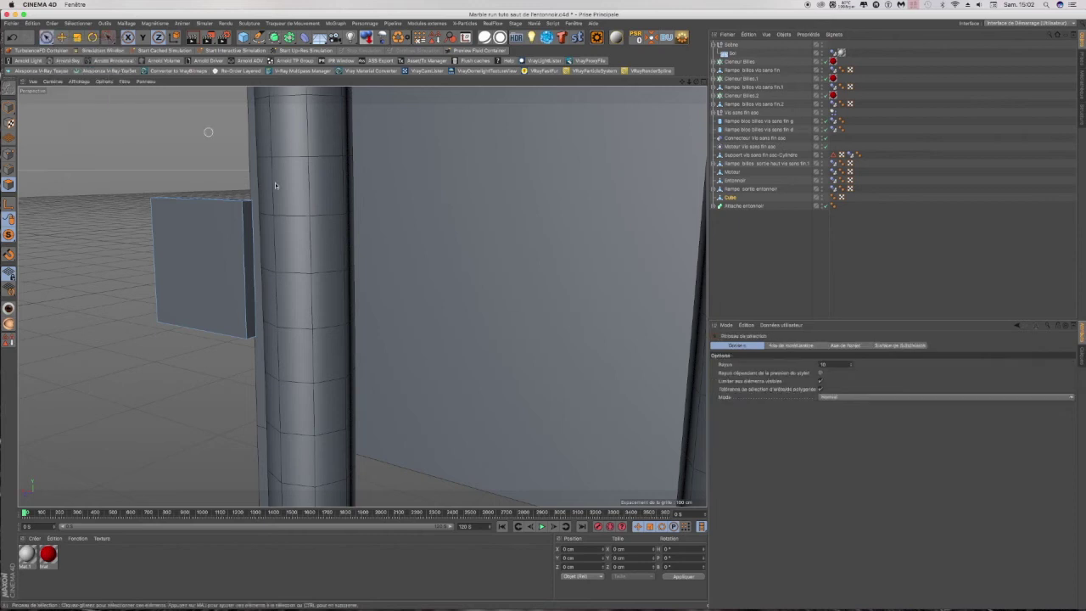
pyautogui.click(247, 248)
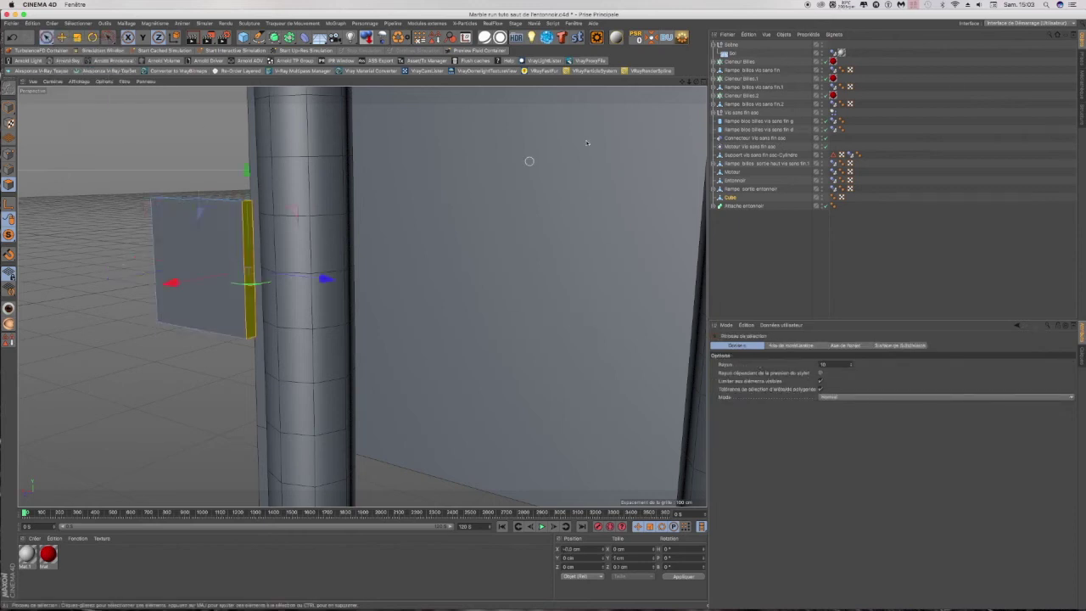
pyautogui.moveTo(696, 82); pyautogui.dragTo(934, 97)
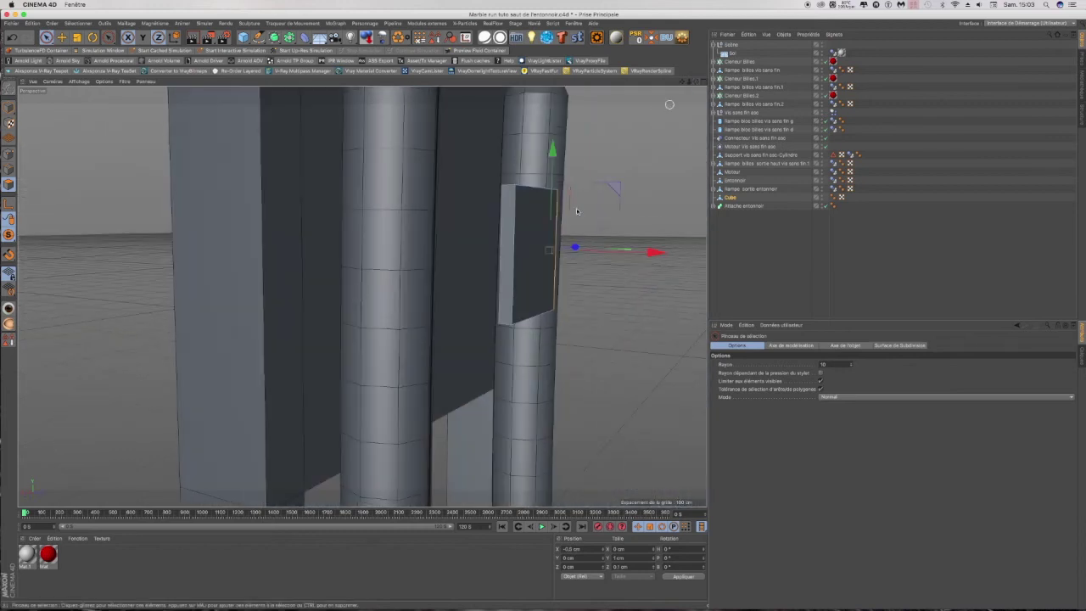
pyautogui.keyDown('shift'); pyautogui.click(508, 243); pyautogui.keyUp('shift')
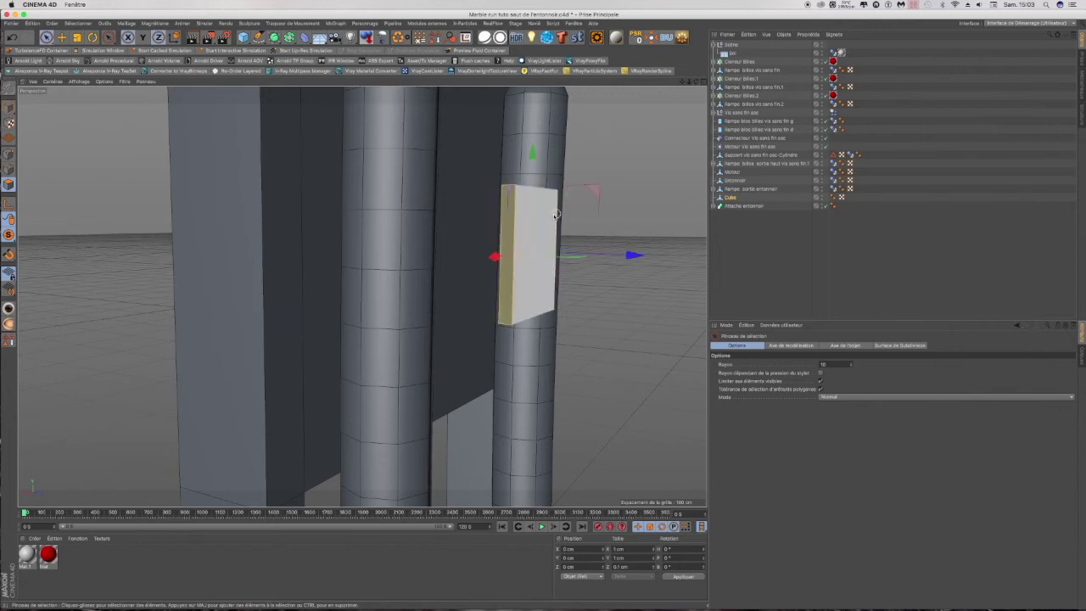
pyautogui.moveTo(696, 83); pyautogui.dragTo(560, 117)
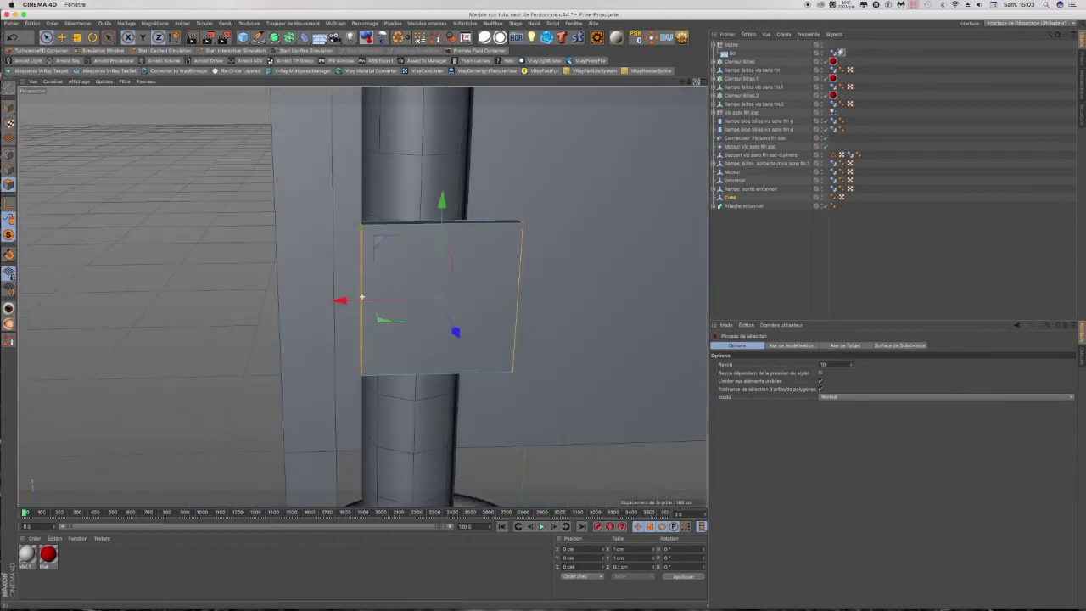
pyautogui.click(703, 83)
# Step: Extrude the plate's two selected side faces outward by about 0.087 cm
pyautogui.click(543, 377)
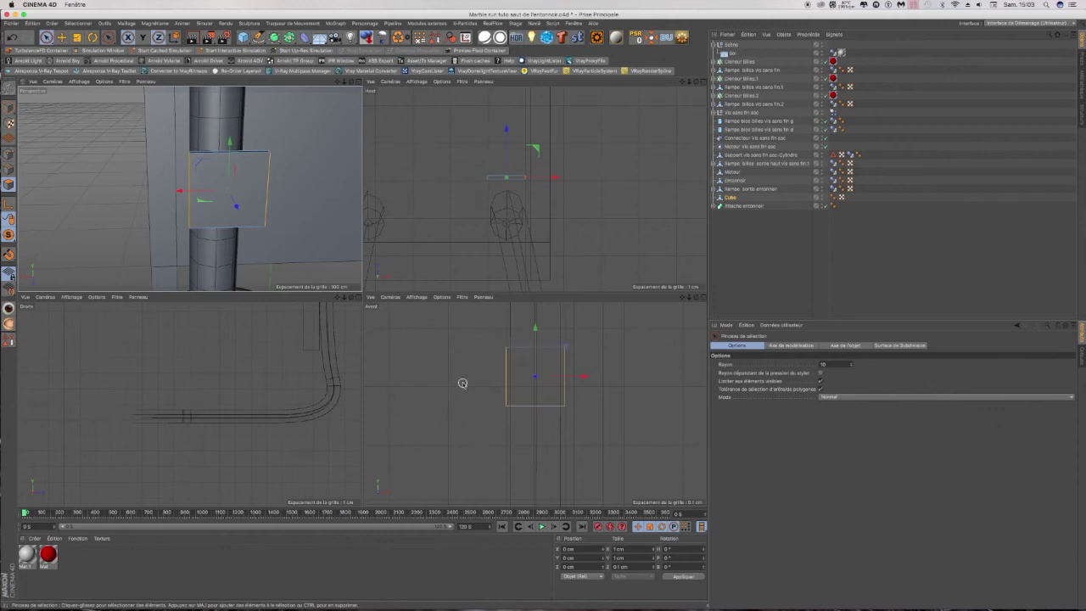
pyautogui.press('d')
pyautogui.moveTo(463, 384); pyautogui.dragTo(468, 383)
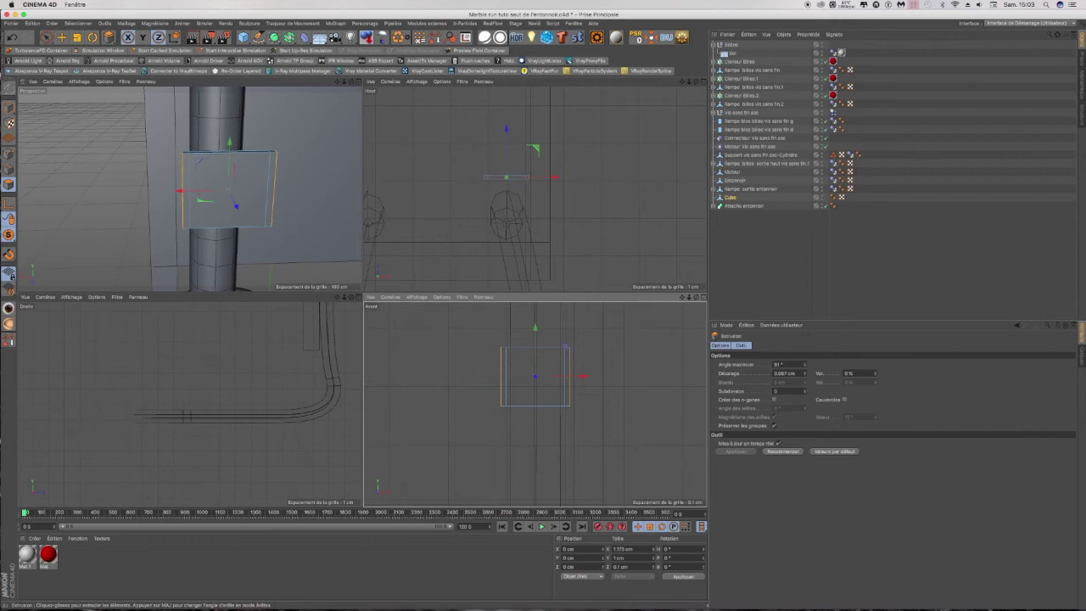
# Step: Shift the extruded side faces about 0.231 cm toward the upright along Z and extrude them outward about 0.203 cm as flanges
pyautogui.moveTo(242, 213); pyautogui.dragTo(239, 200)
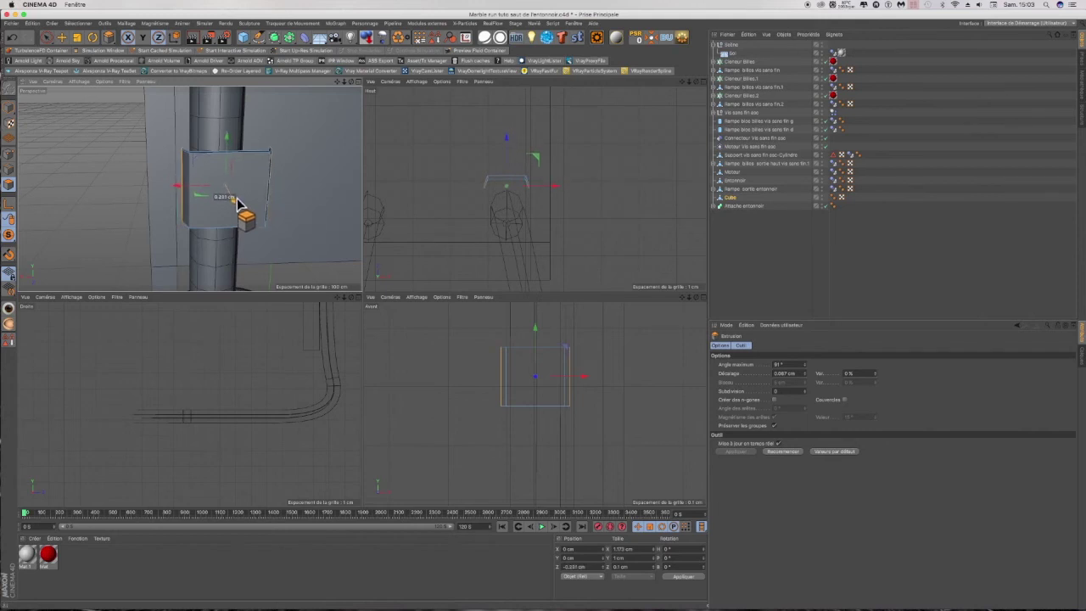
pyautogui.moveTo(453, 221); pyautogui.dragTo(484, 222)
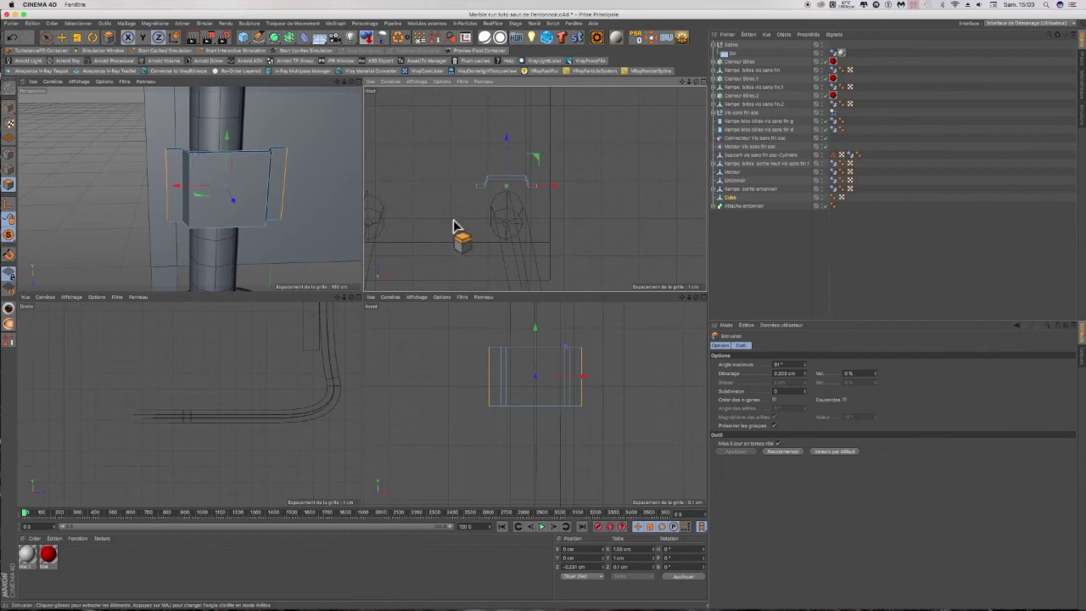
# Step: Move the whole bracket along Z against the upright, to about Z 127.3 cm, using the top and right views
pyautogui.click(729, 200)
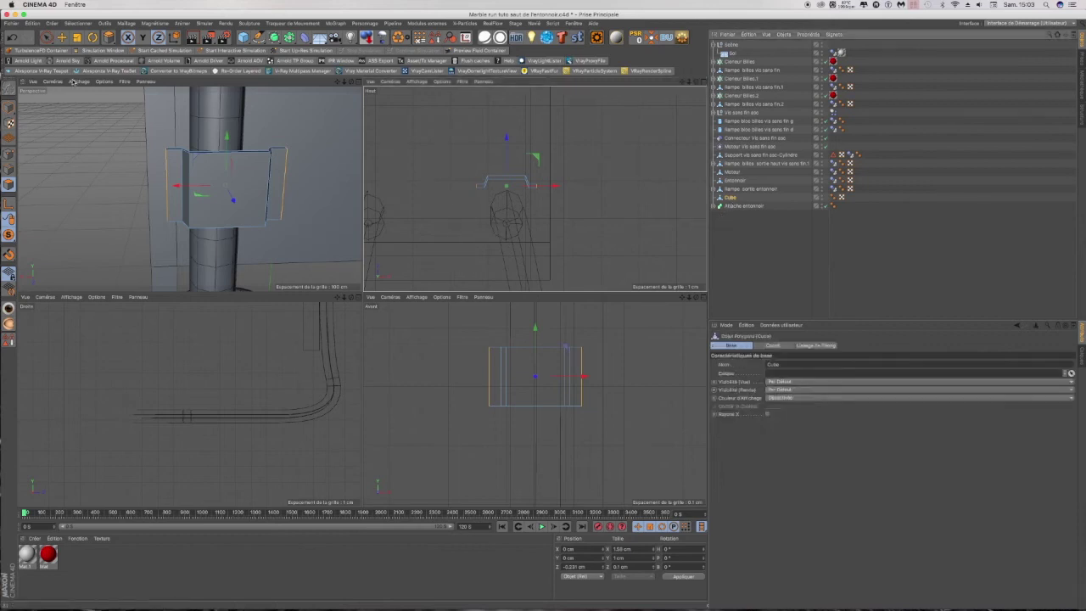
pyautogui.click(10, 108)
pyautogui.moveTo(507, 131); pyautogui.dragTo(506, 150)
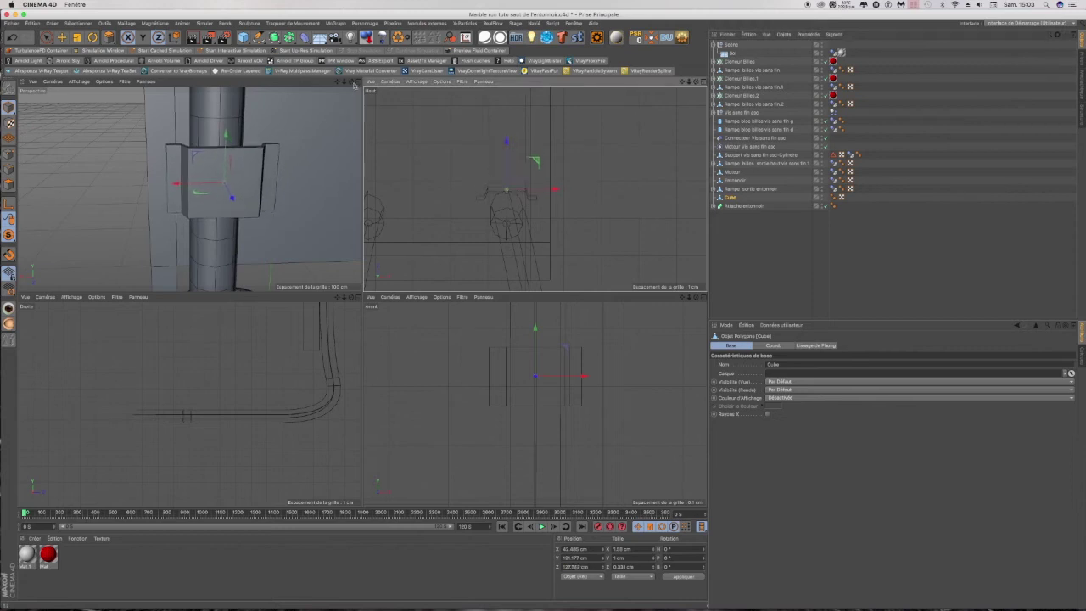
pyautogui.moveTo(352, 83); pyautogui.dragTo(465, 102)
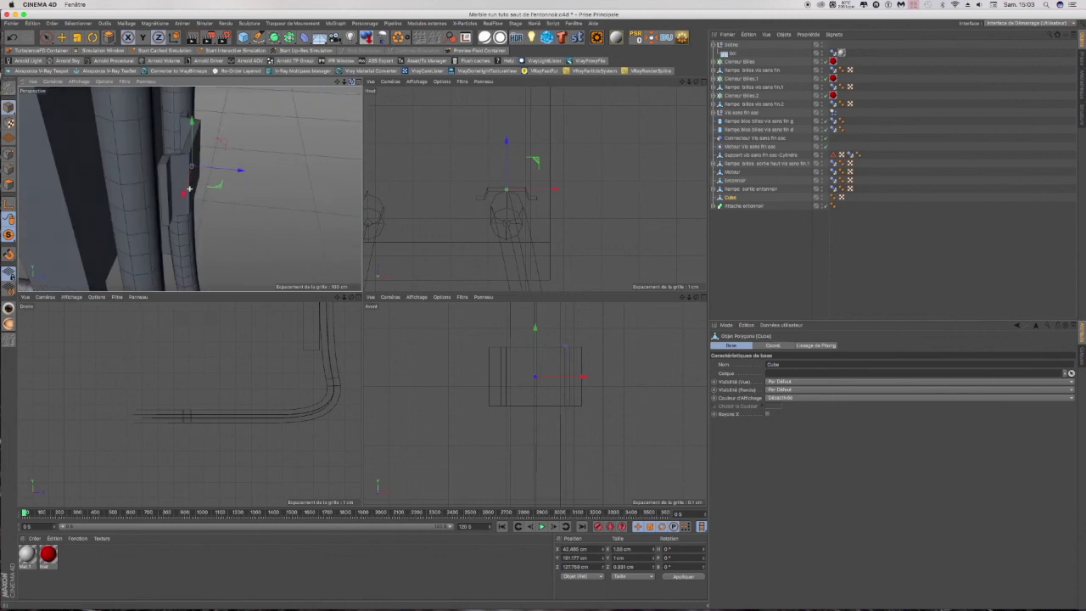
pyautogui.moveTo(207, 187); pyautogui.dragTo(240, 173)
pyautogui.moveTo(337, 297); pyautogui.dragTo(330, 463)
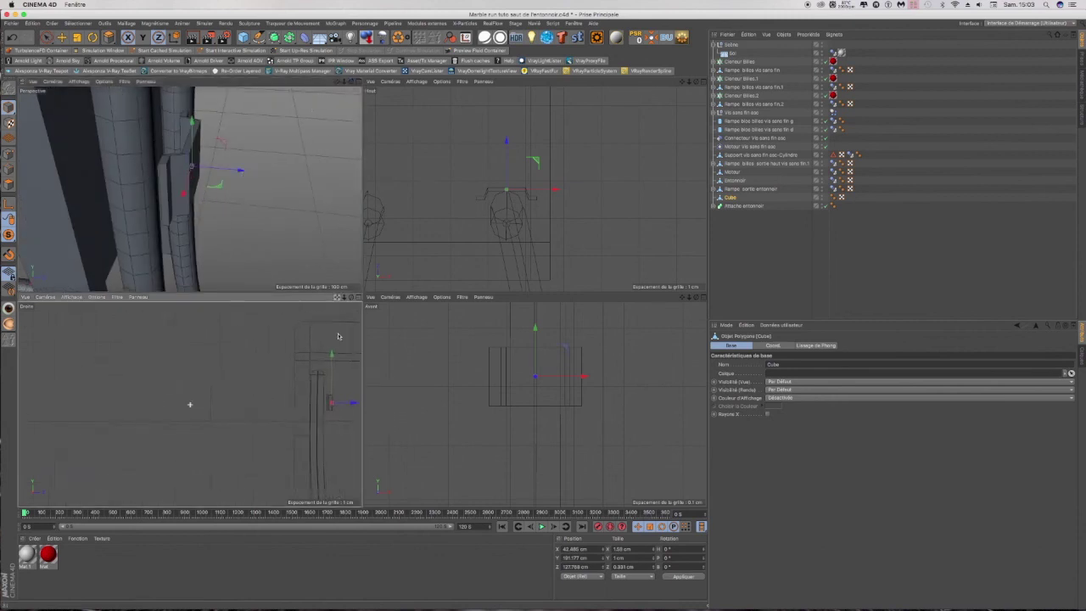
pyautogui.scroll(3, 326, 402)
pyautogui.scroll(1, 327, 407)
pyautogui.moveTo(337, 297); pyautogui.dragTo(285, 288)
pyautogui.moveTo(335, 396); pyautogui.dragTo(324, 398)
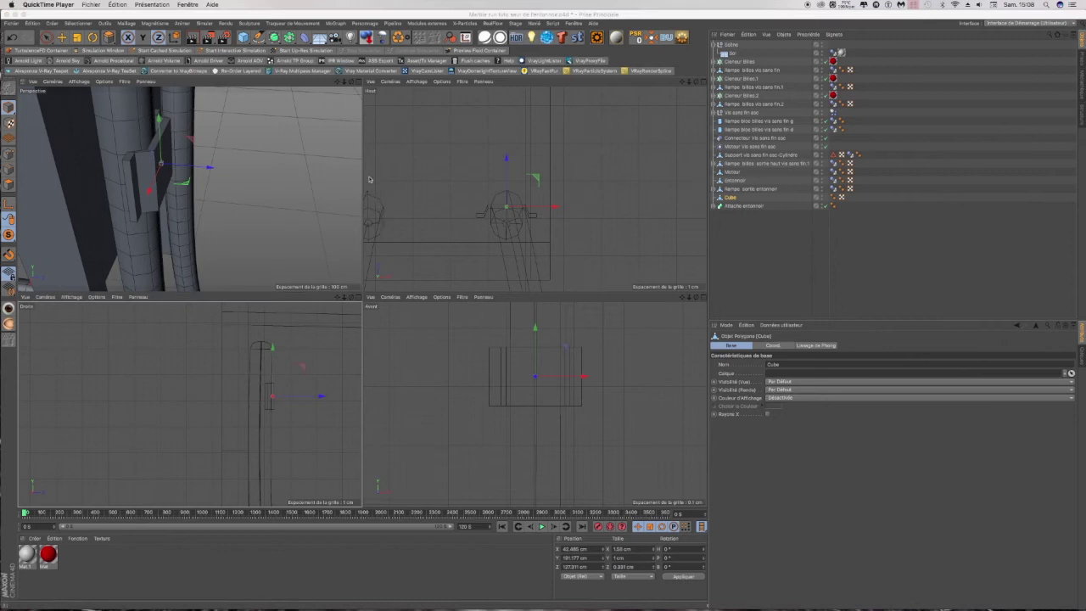
# Step: Select the points of both bracket flanges in the top view and move them back along Z to deepen the bracket's sides
pyautogui.click(358, 83)
pyautogui.click(358, 82)
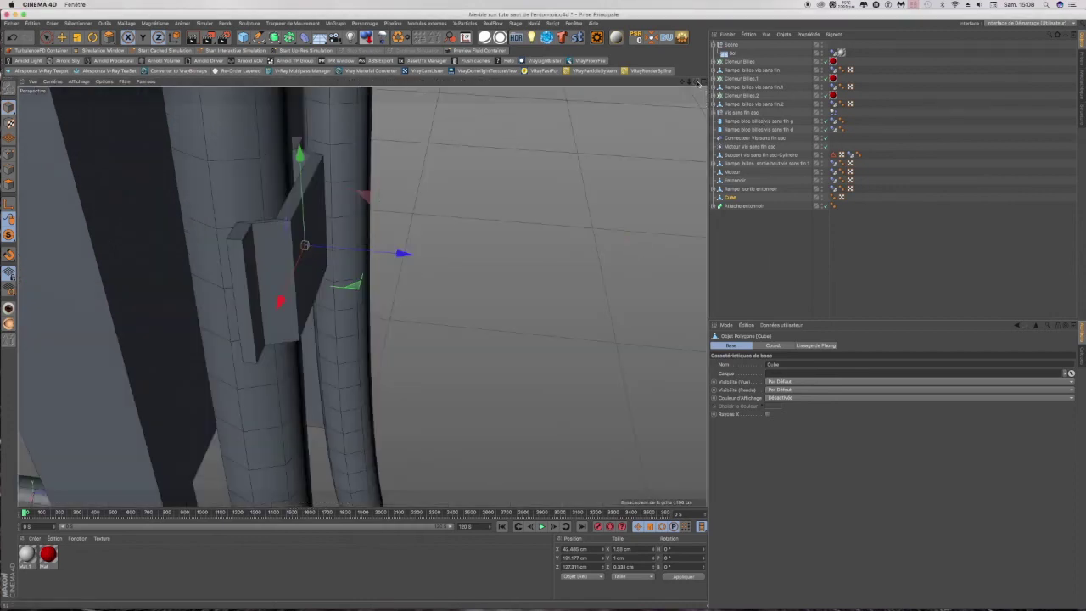
pyautogui.moveTo(697, 83)
pyautogui.mouseDown()
pyautogui.moveTo(712, 67)
pyautogui.moveTo(730, 68)
pyautogui.moveTo(737, 90)
pyautogui.moveTo(670, 81)
pyautogui.moveTo(668, 57)
pyautogui.moveTo(787, 228)
pyautogui.mouseUp()
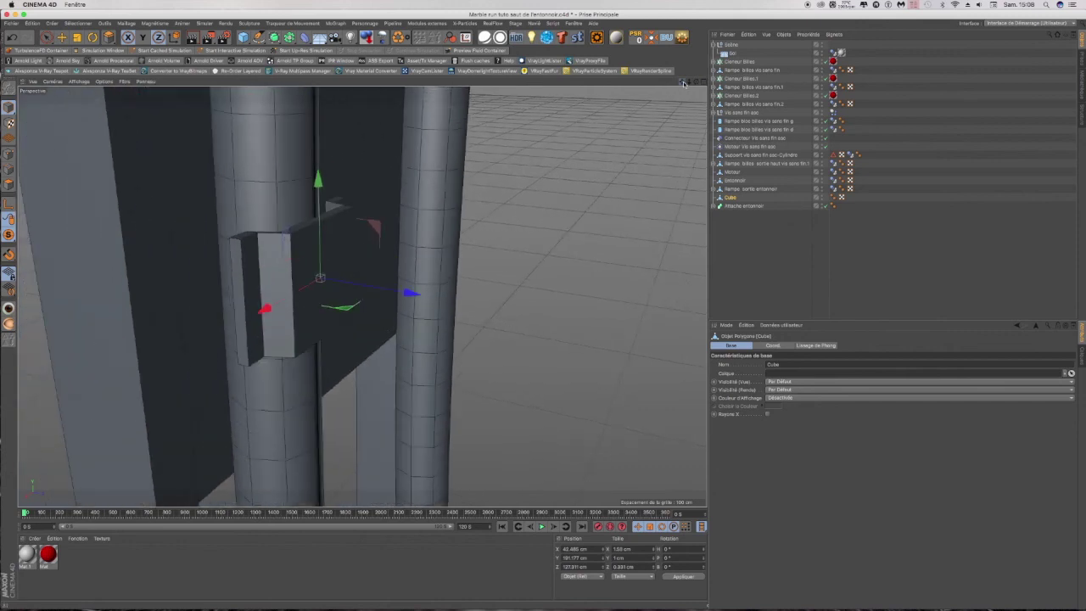
pyautogui.moveTo(696, 82)
pyautogui.mouseDown()
pyautogui.moveTo(751, 95)
pyautogui.moveTo(762, 143)
pyautogui.moveTo(615, 133)
pyautogui.moveTo(779, 134)
pyautogui.moveTo(776, 145)
pyautogui.moveTo(750, 166)
pyautogui.moveTo(694, 83)
pyautogui.mouseUp()
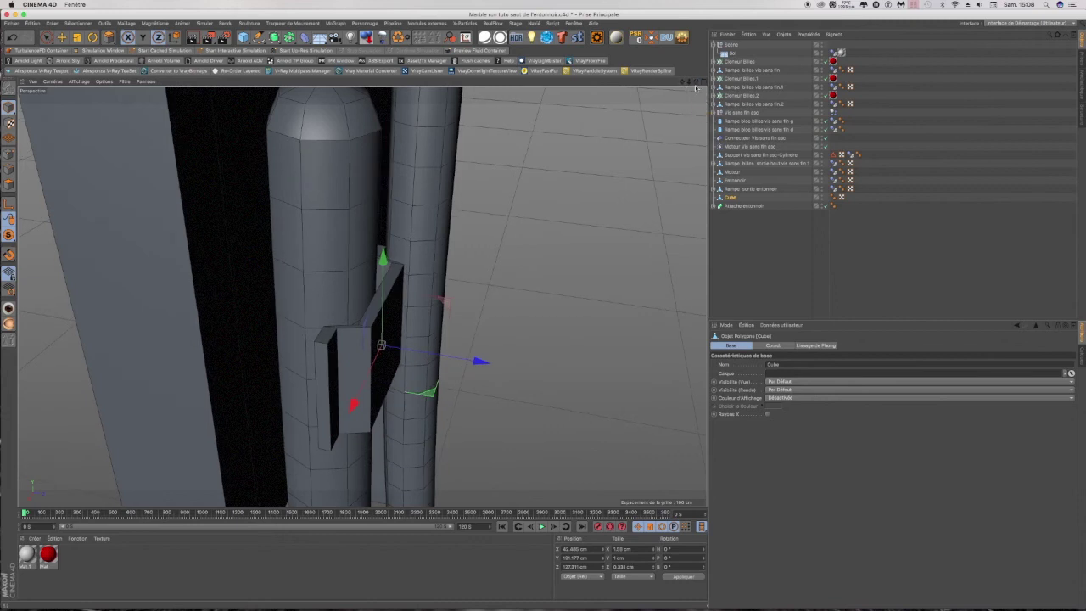
pyautogui.click(728, 198)
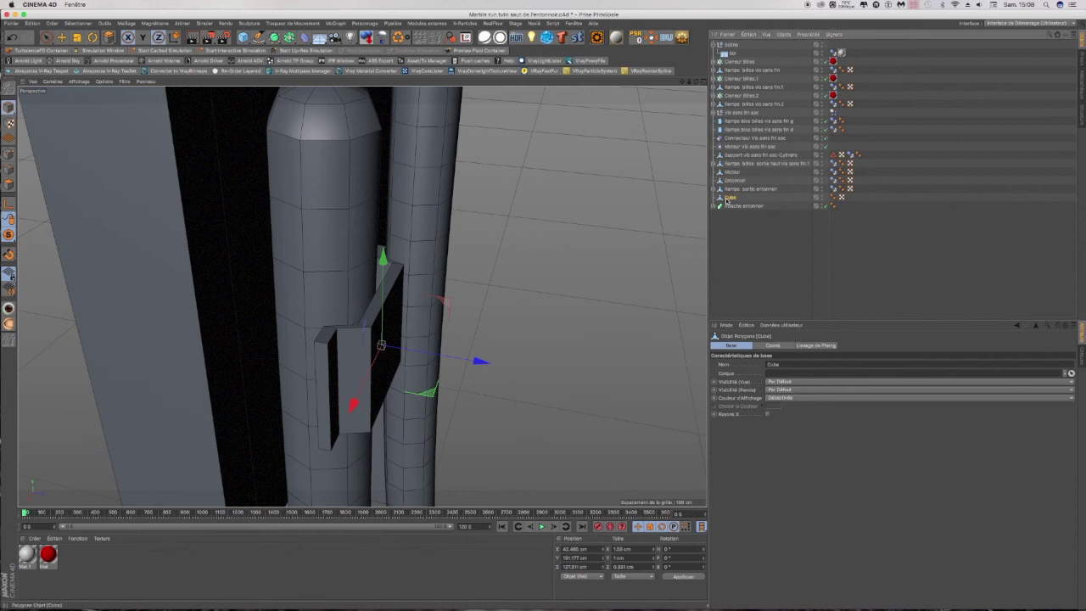
pyautogui.click(8, 154)
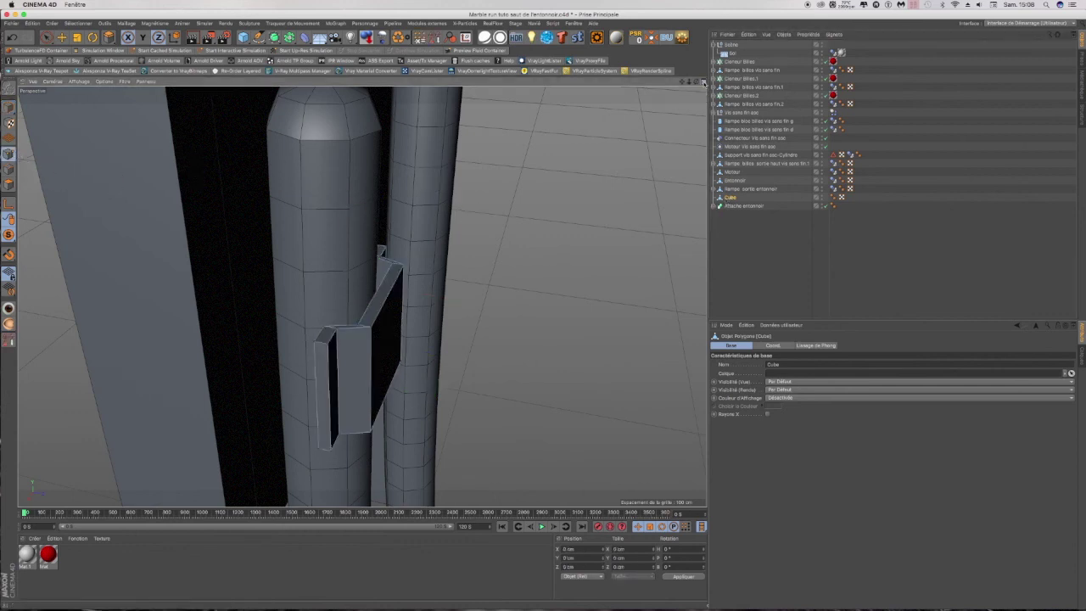
pyautogui.click(703, 83)
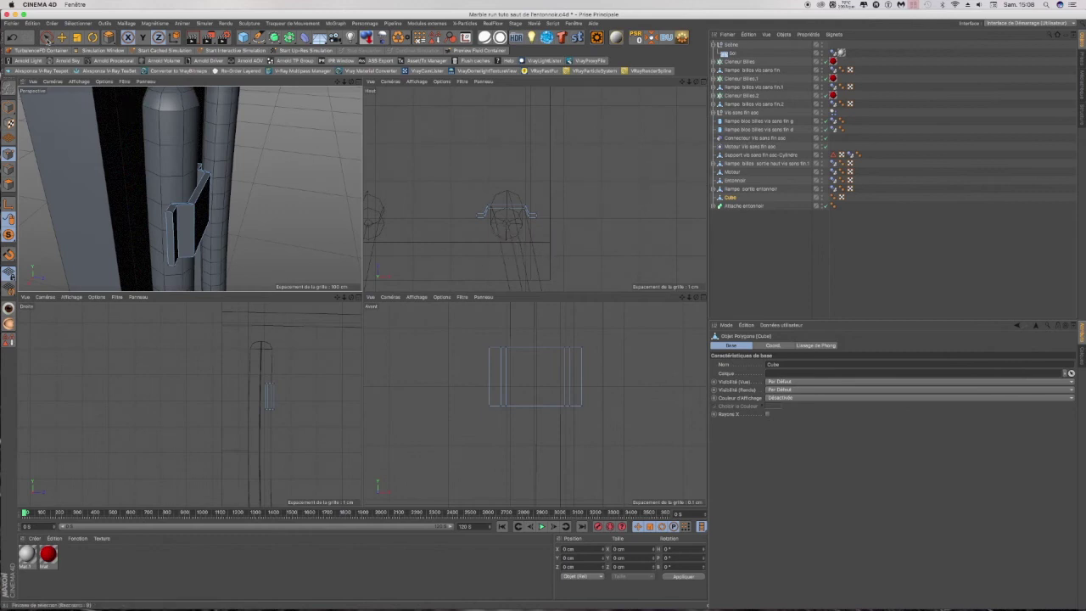
pyautogui.click(47, 37)
pyautogui.click(93, 64)
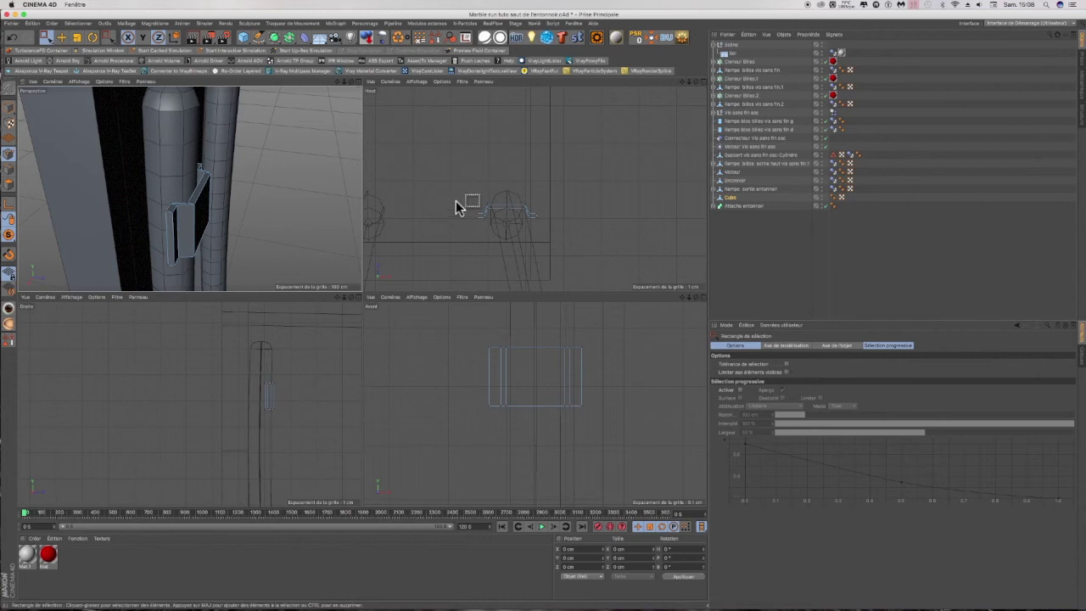
pyautogui.moveTo(456, 201); pyautogui.dragTo(487, 225)
pyautogui.scroll(3, 541, 227)
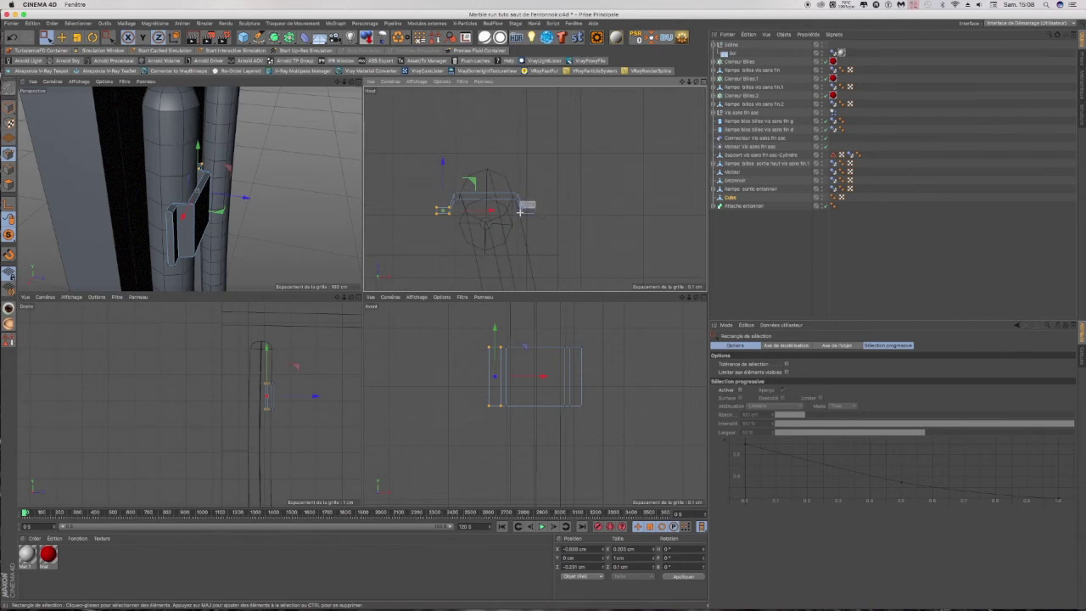
pyautogui.keyDown('shift'); pyautogui.moveTo(520, 222); pyautogui.dragTo(520, 223); pyautogui.keyUp('shift')
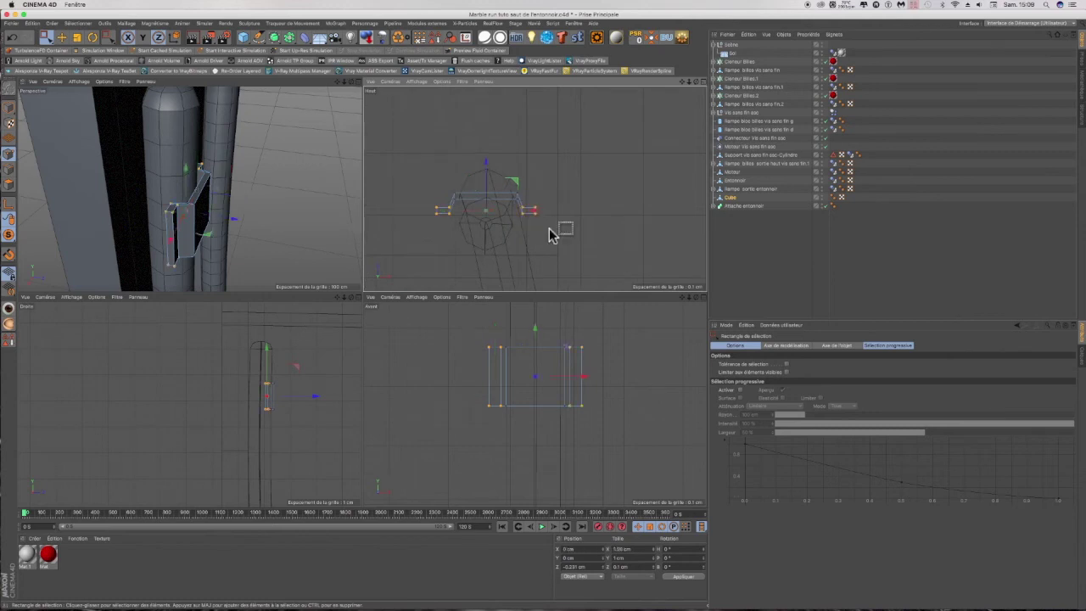
pyautogui.moveTo(487, 169); pyautogui.dragTo(565, 202)
# Step: Scale the bracket's selected outer front corner points outward along X to about 114%
pyautogui.scroll(3, 460, 197)
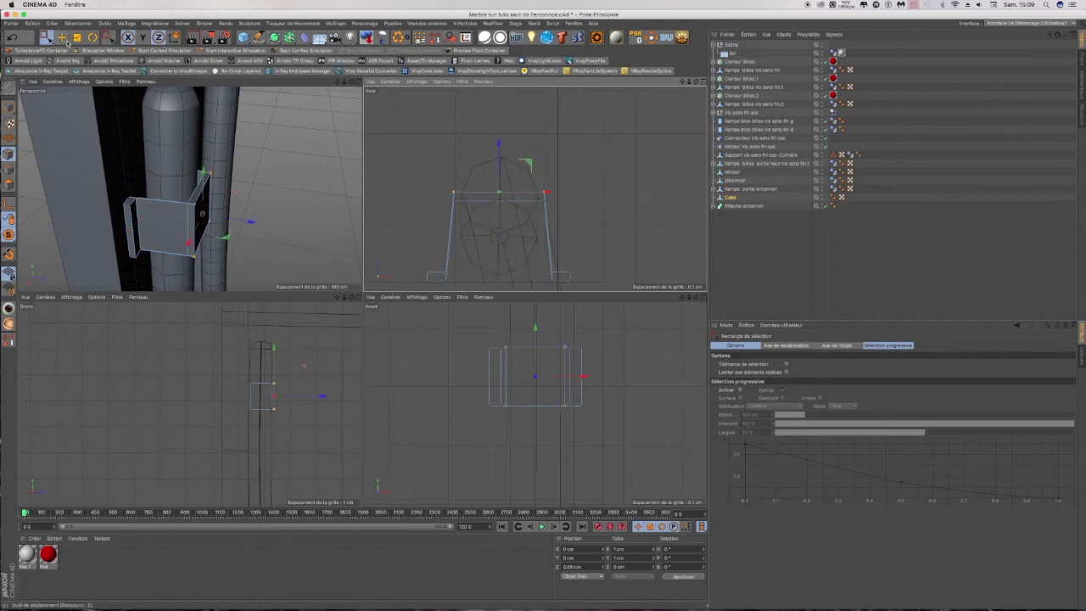
pyautogui.click(76, 39)
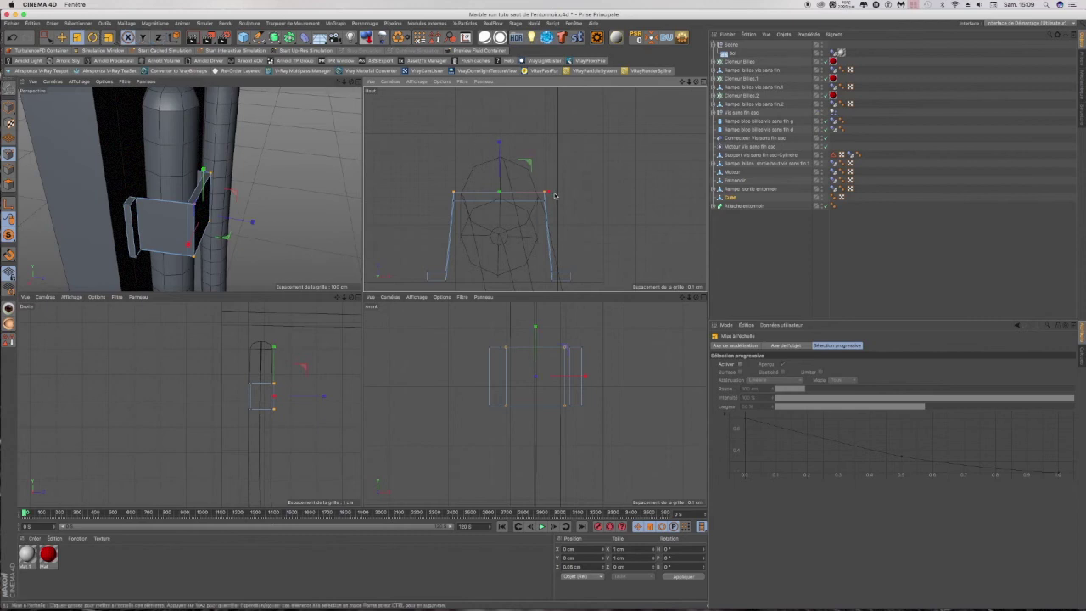
pyautogui.moveTo(547, 196); pyautogui.dragTo(555, 195)
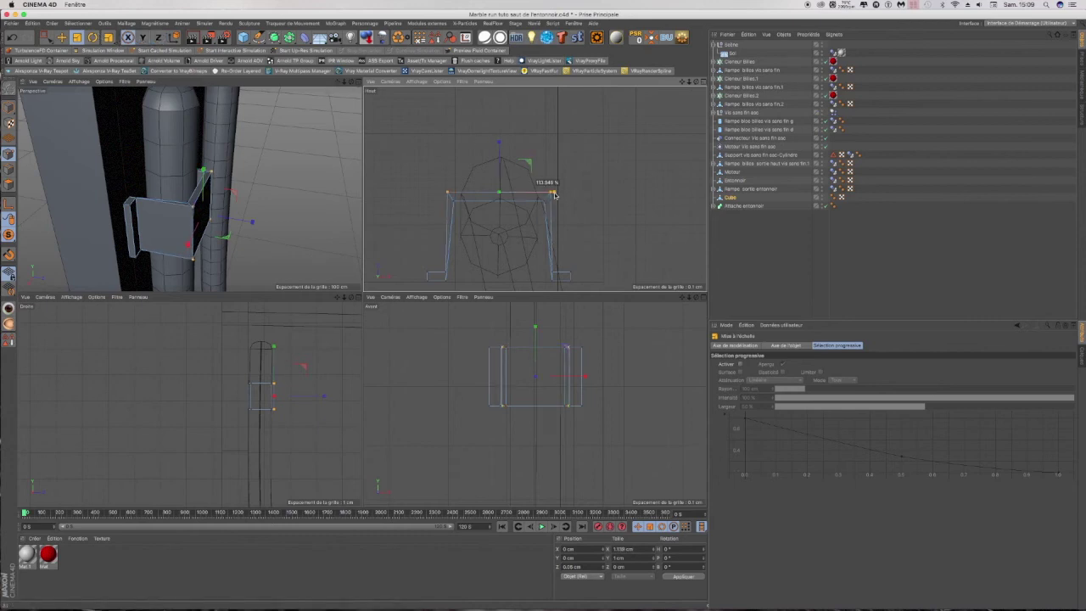
# Step: Select the bracket's outer side points in the top view and scale them outward along X to about 1.3 cm wide
pyautogui.click(44, 38)
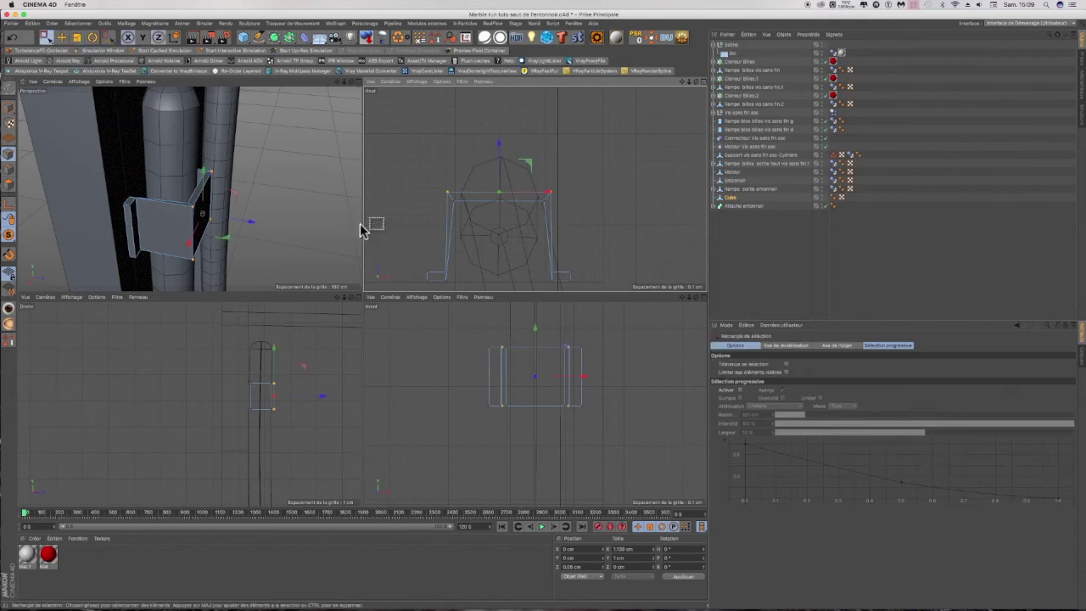
pyautogui.click(446, 269)
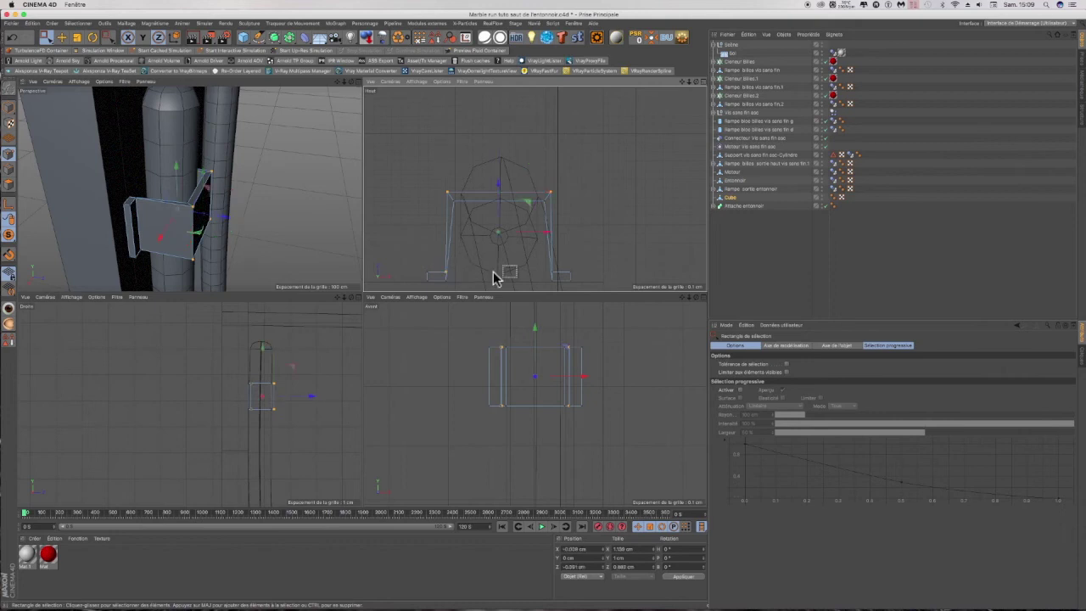
pyautogui.keyDown('shift'); pyautogui.click(557, 274); pyautogui.keyUp('shift')
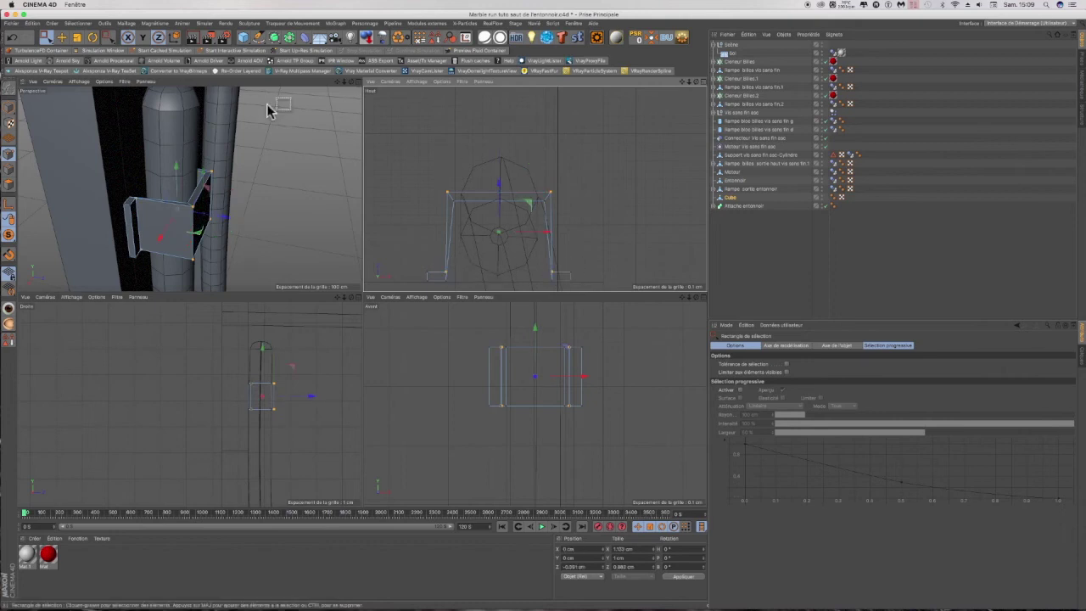
pyautogui.click(77, 38)
pyautogui.moveTo(607, 218); pyautogui.dragTo(624, 222)
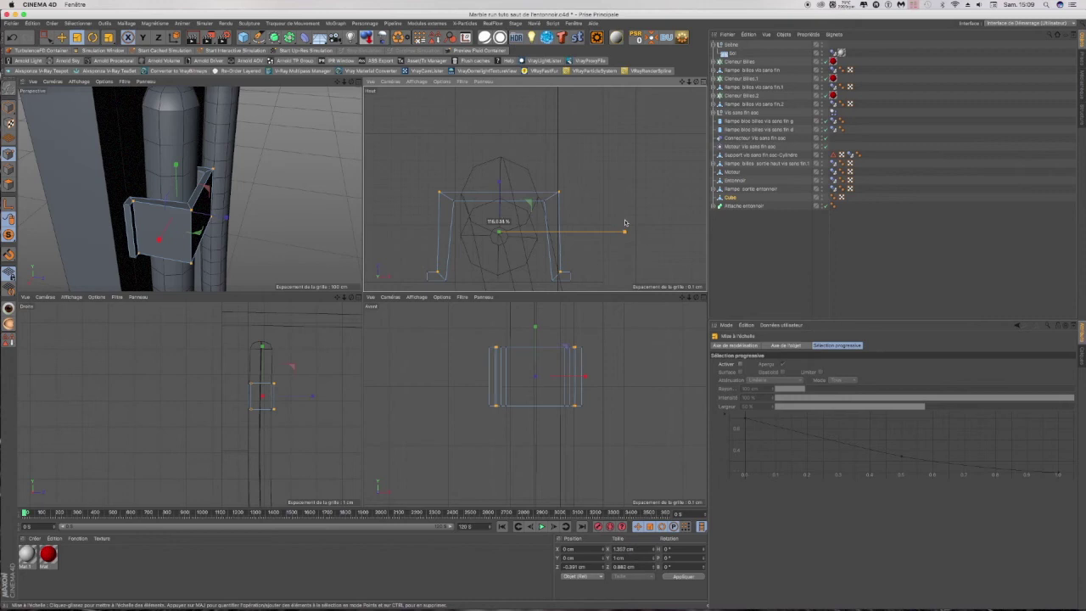
pyautogui.moveTo(624, 222); pyautogui.dragTo(622, 224)
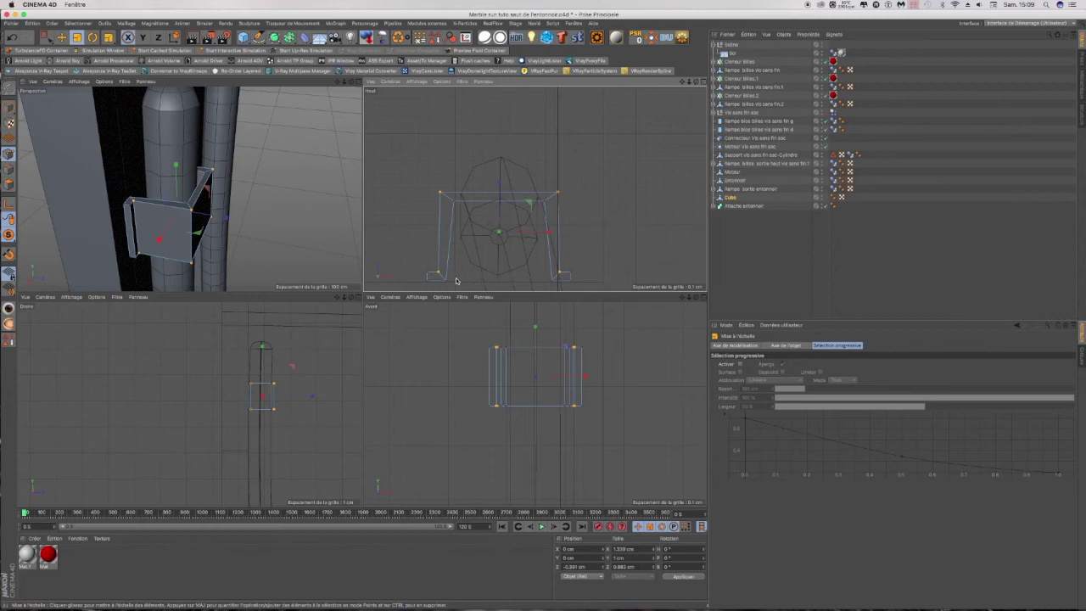
pyautogui.press('super+z')
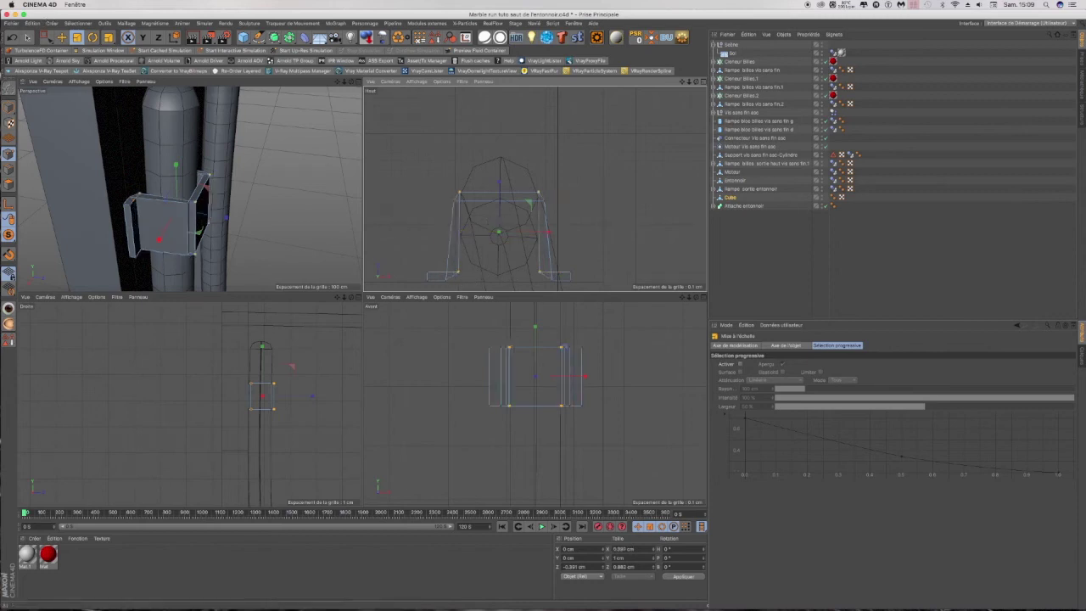
pyautogui.click(12, 39)
# Step: Select the inner rear points of the bracket's side walls and scale them inward along X to about 1 cm apart
pyautogui.click(46, 38)
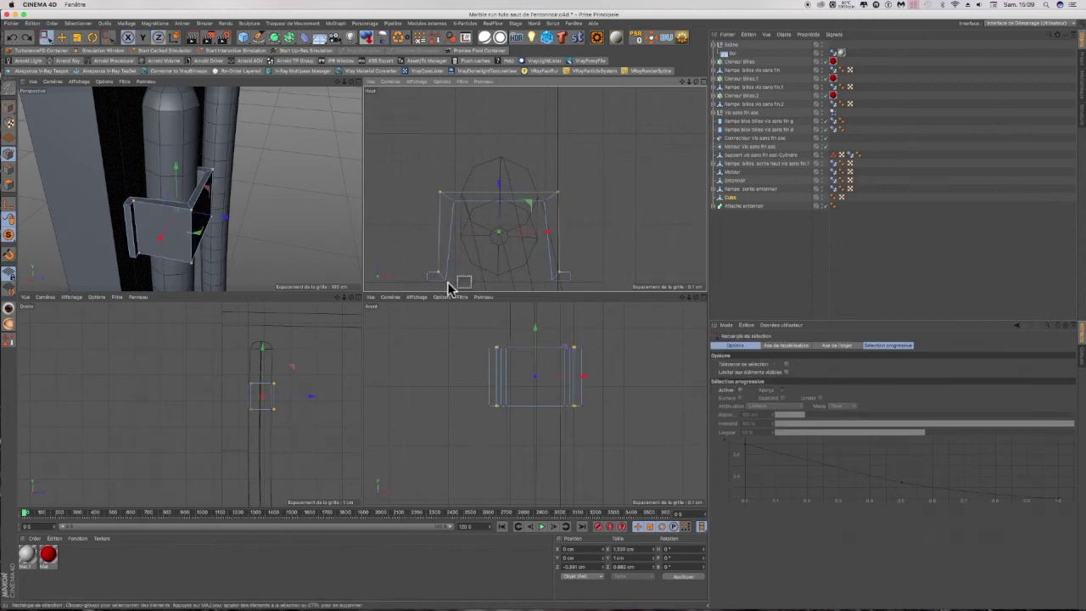
pyautogui.moveTo(464, 284); pyautogui.dragTo(558, 290)
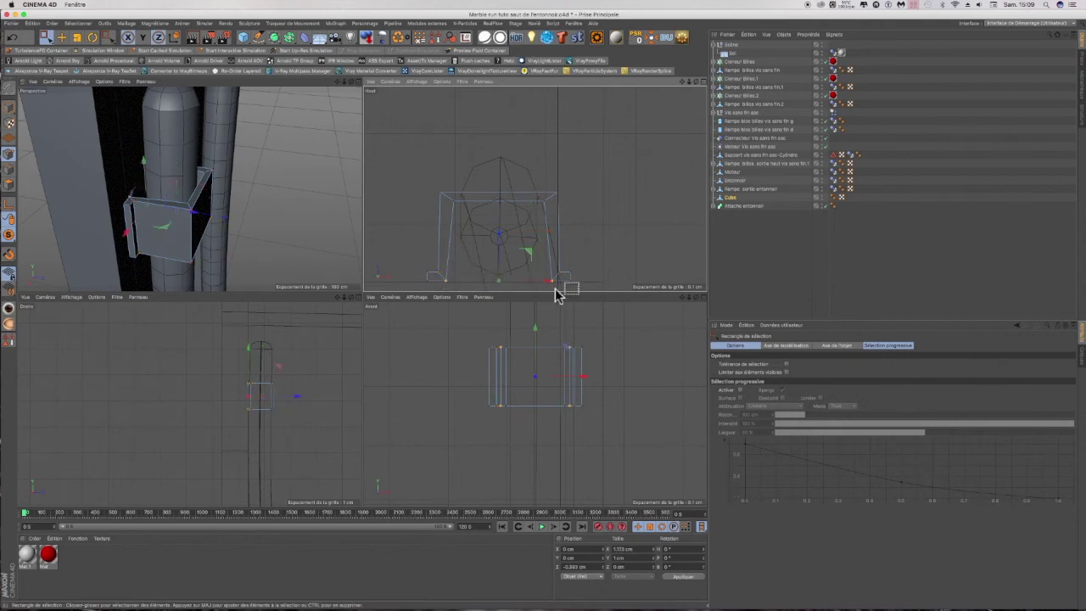
pyautogui.click(77, 38)
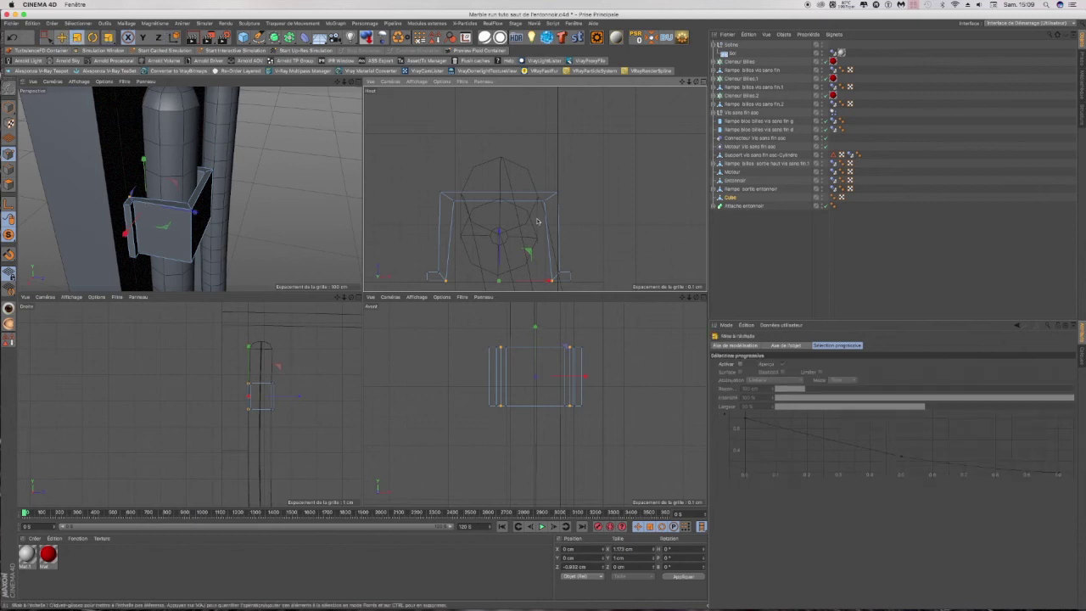
pyautogui.moveTo(610, 230); pyautogui.dragTo(599, 231)
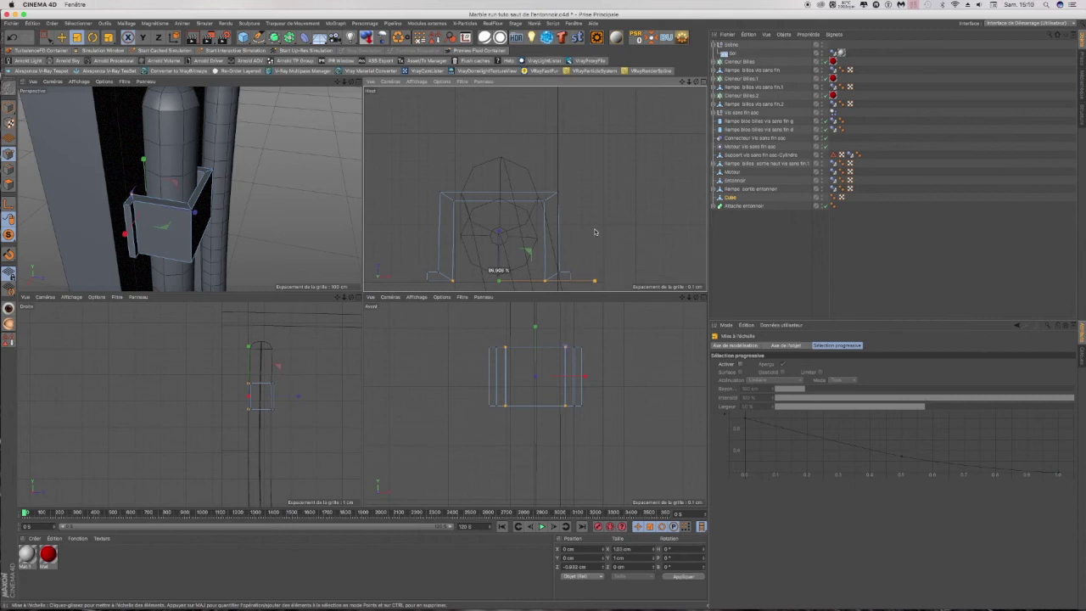
pyautogui.moveTo(595, 232); pyautogui.dragTo(594, 232)
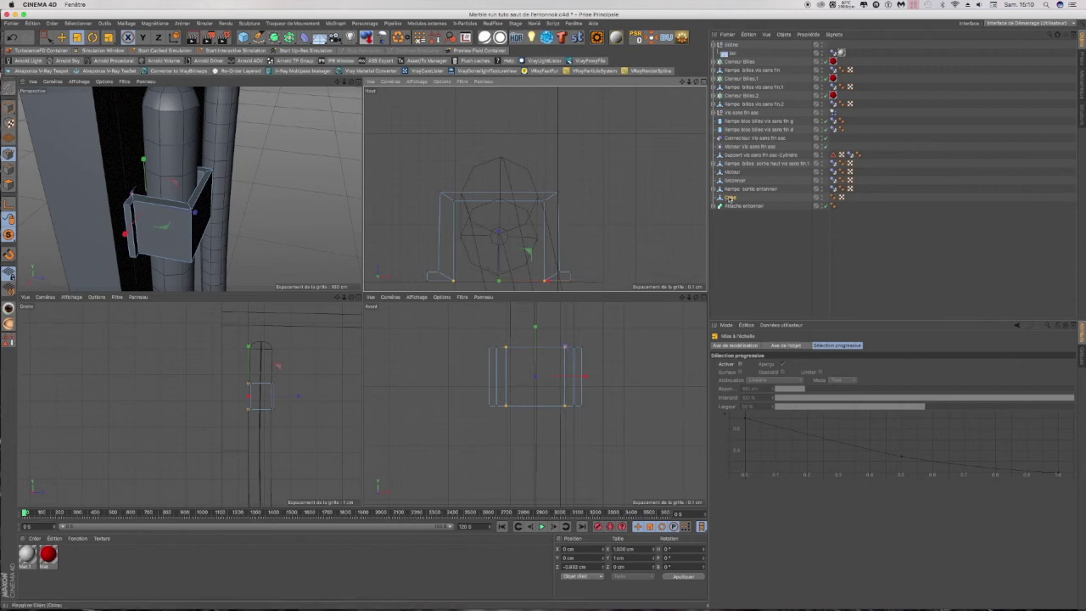
# Step: Select all inner and outer front corner points of the bracket and nudge them outward along Z to about 0.017 cm
pyautogui.press('o')
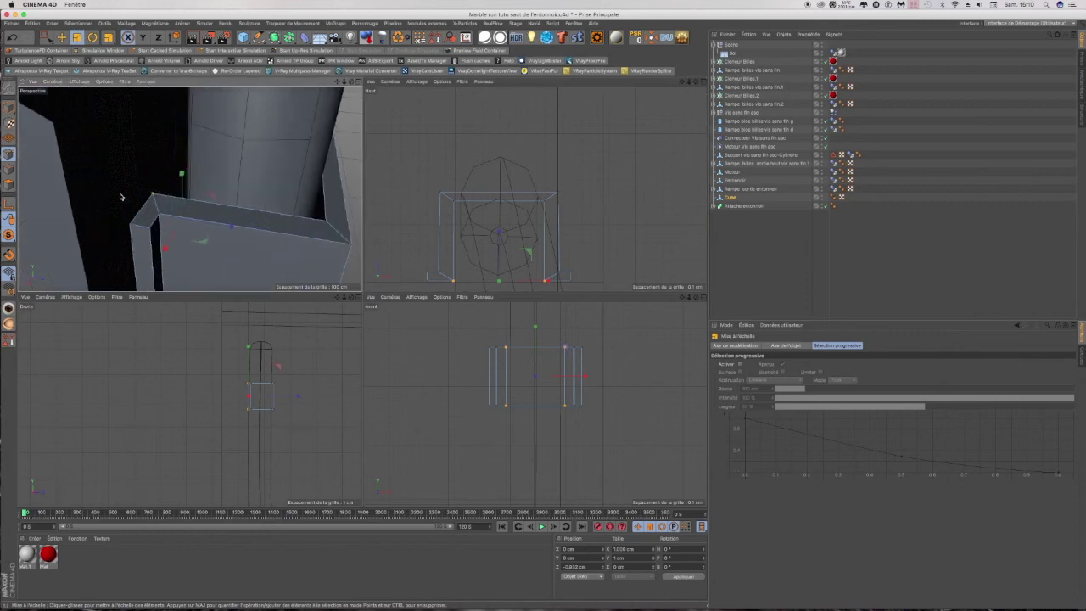
pyautogui.scroll(-5, 121, 197)
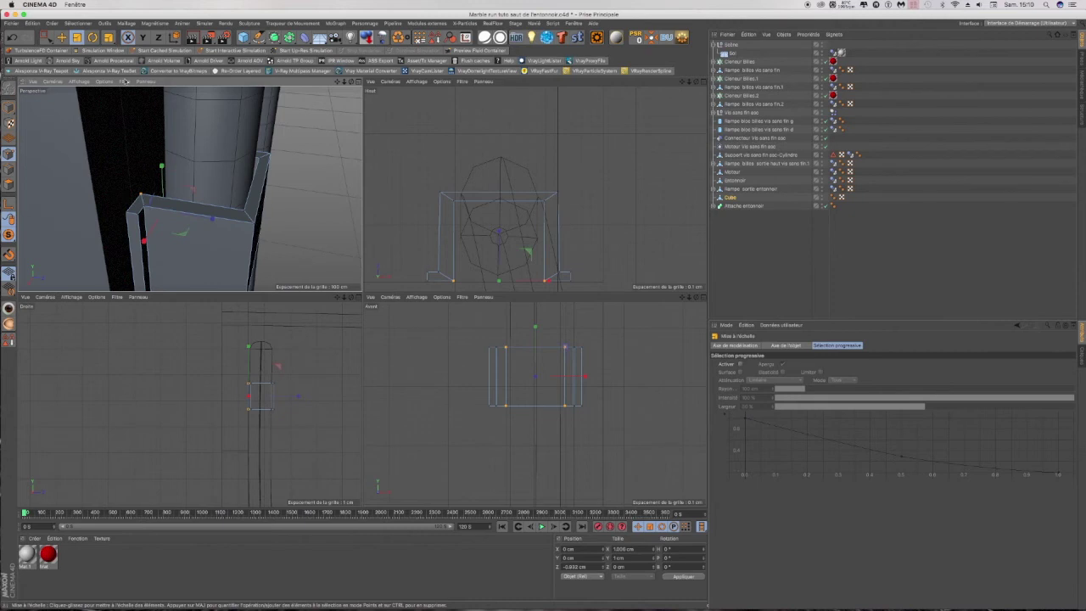
pyautogui.click(61, 39)
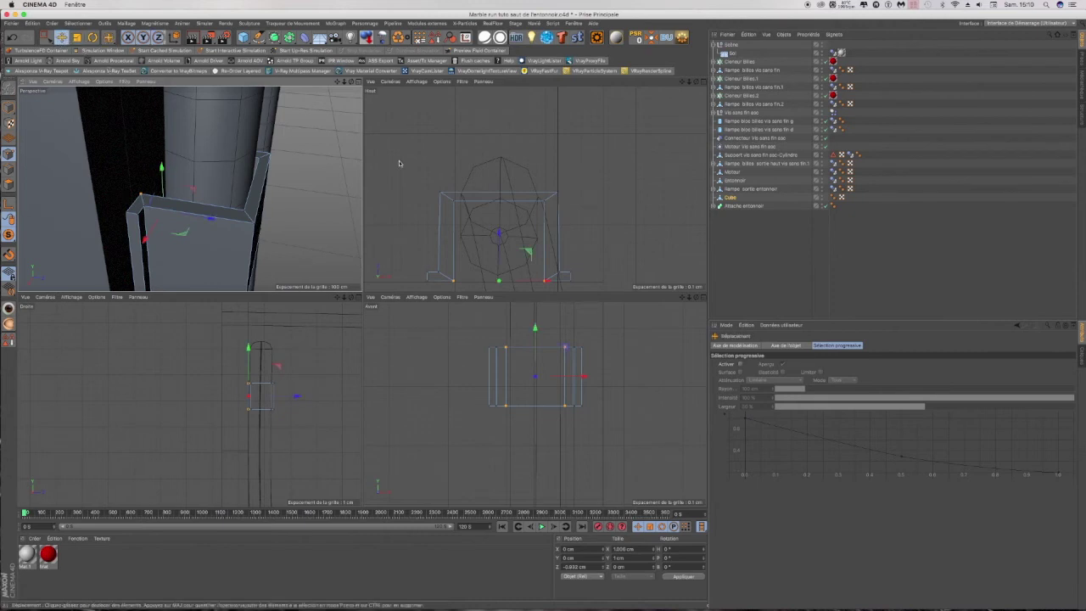
pyautogui.press('0')
pyautogui.moveTo(417, 168); pyautogui.dragTo(585, 245)
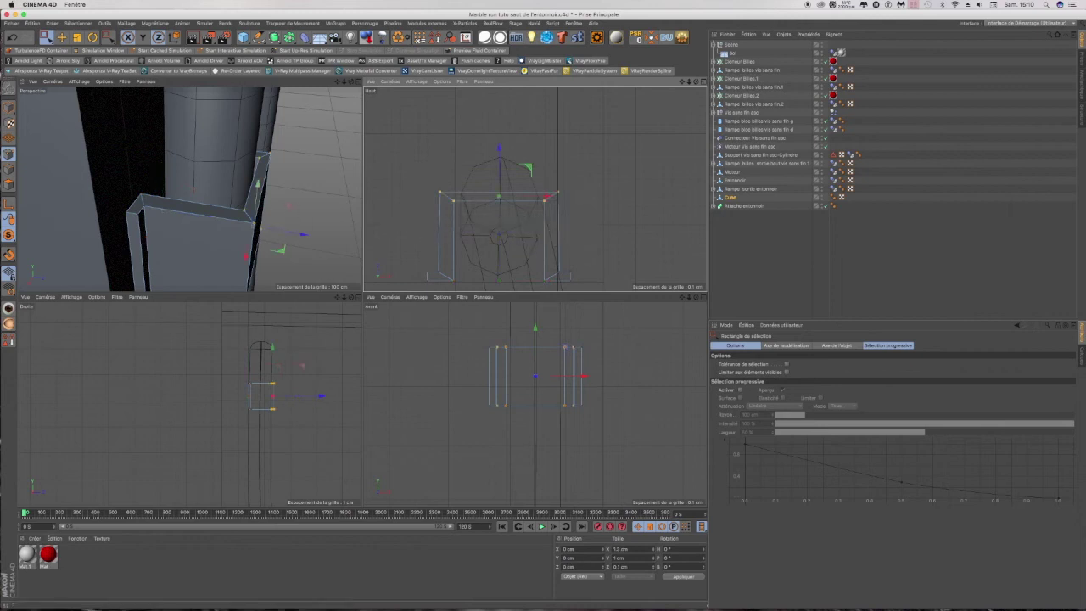
pyautogui.scroll(3, 240, 180)
pyautogui.scroll(3, 240, 180)
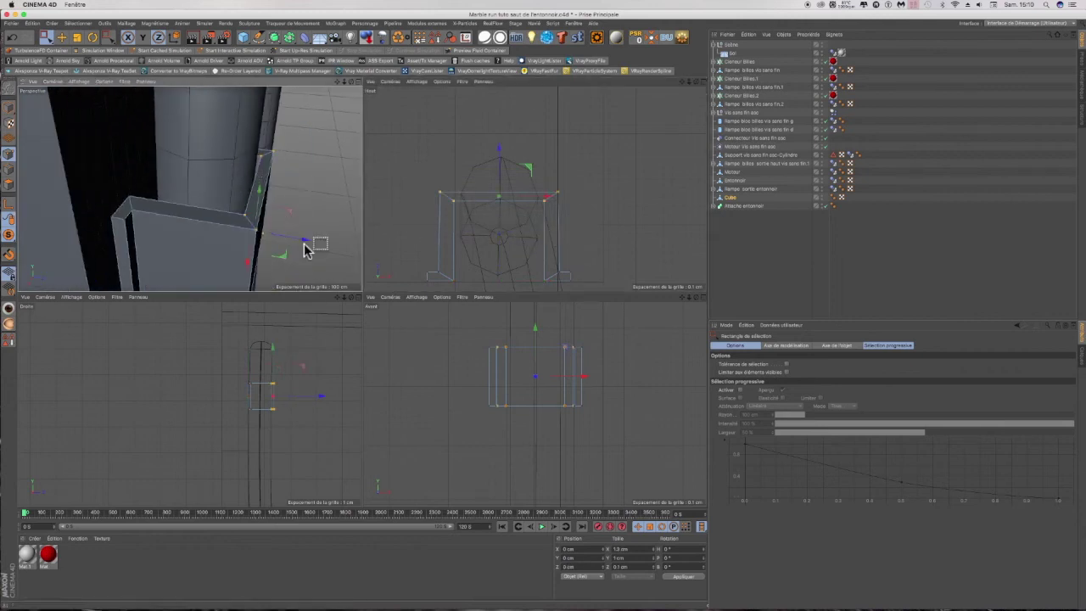
pyautogui.moveTo(304, 245); pyautogui.dragTo(308, 245)
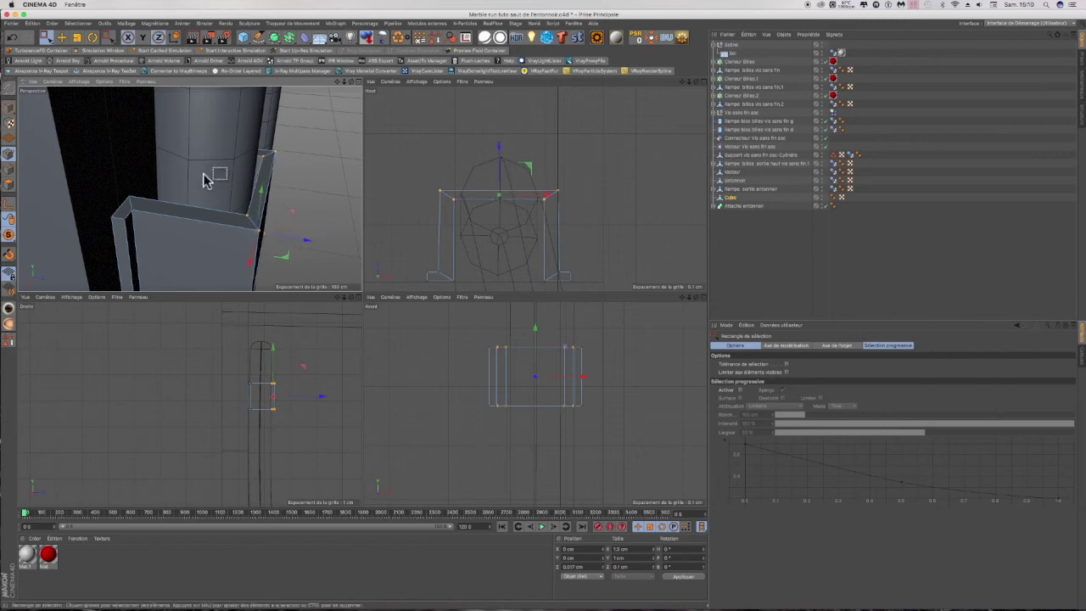
pyautogui.scroll(-3, 202, 178)
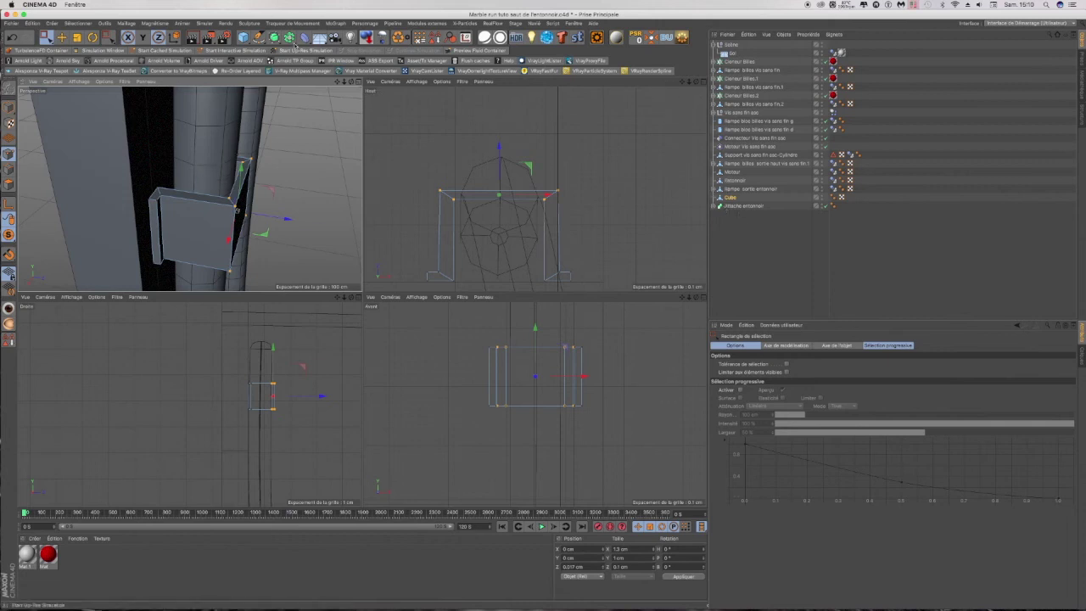
# Step: Add a Subdivision Surface and make the bracket cube its child
pyautogui.moveTo(276, 37); pyautogui.dragTo(294, 46)
pyautogui.moveTo(728, 44); pyautogui.dragTo(731, 220)
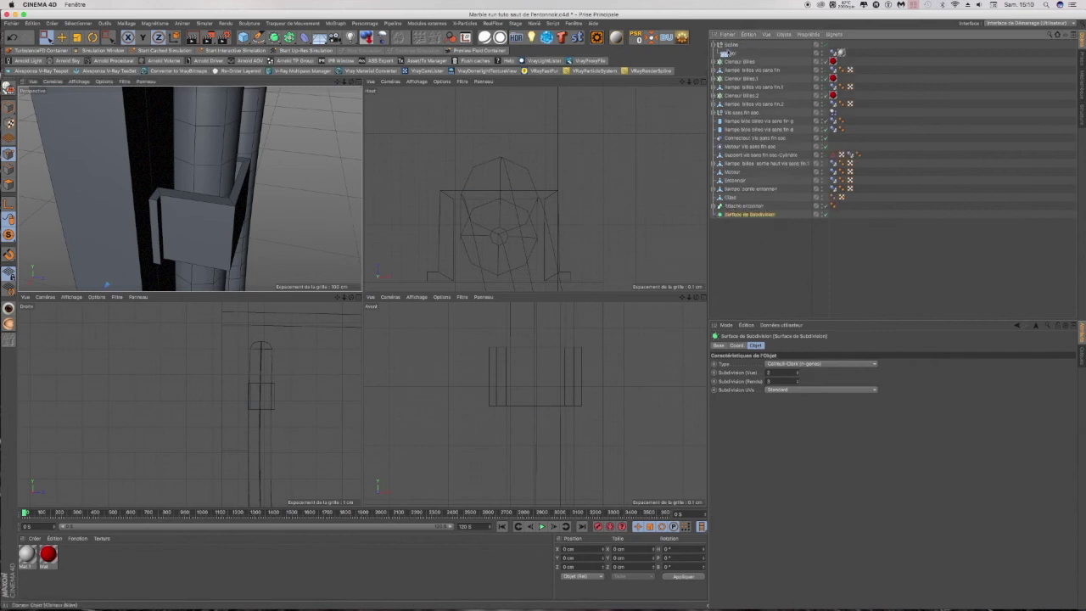
pyautogui.moveTo(734, 208); pyautogui.dragTo(737, 217)
pyautogui.doubleClick(730, 198)
pyautogui.click(736, 231)
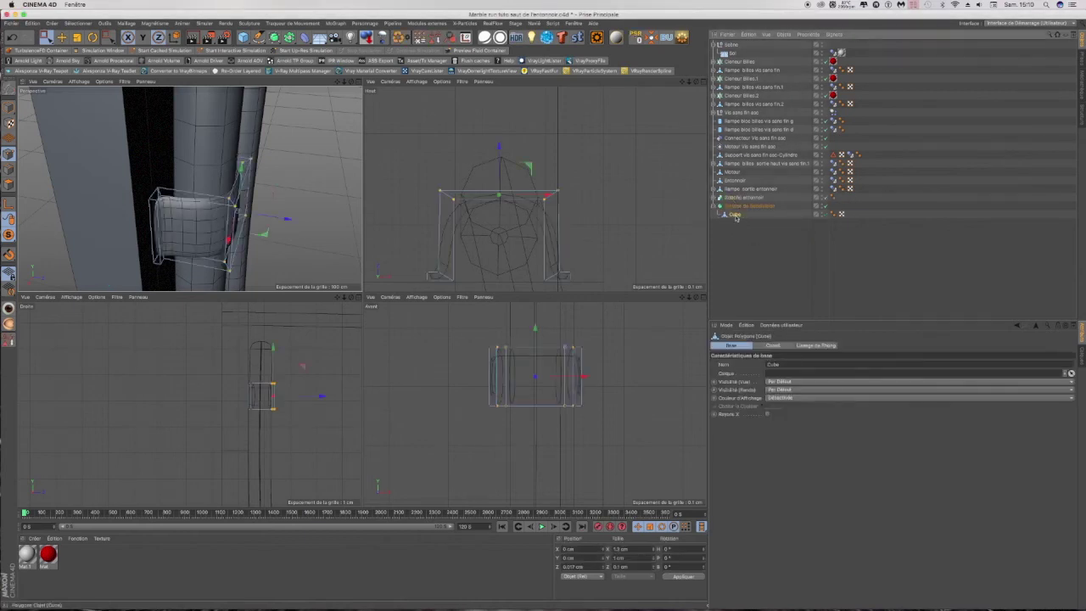
# Step: Move the bracket's outer front points outward along Z to about 0.28 cm to thicken its front wall
pyautogui.scroll(5, 201, 175)
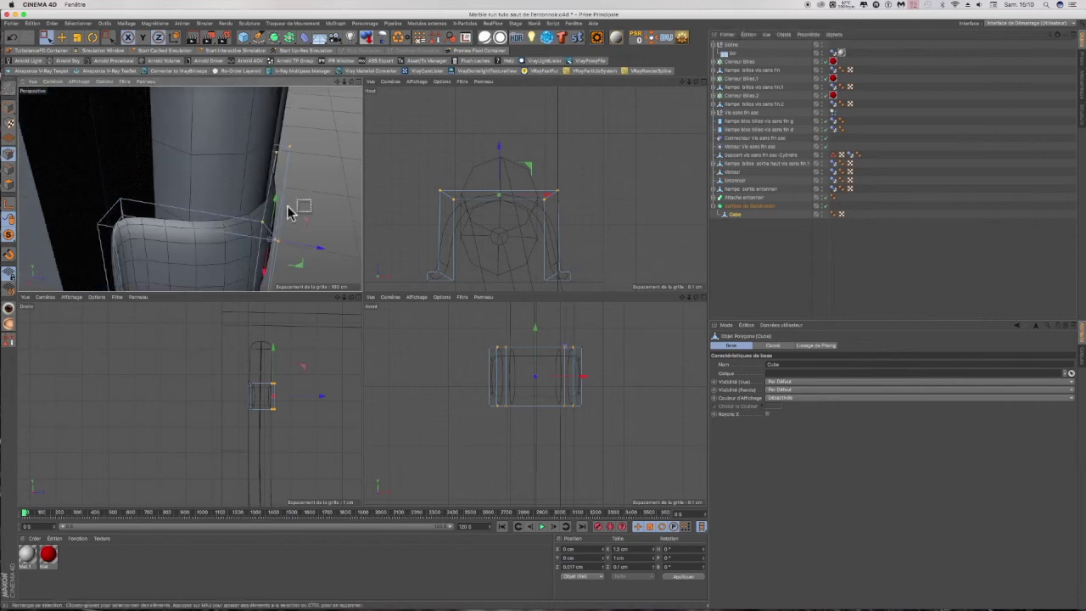
pyautogui.moveTo(419, 170); pyautogui.dragTo(597, 194)
pyautogui.moveTo(500, 145); pyautogui.dragTo(501, 123)
pyautogui.keyDown('alt'); pyautogui.moveTo(314, 146); pyautogui.dragTo(289, 133); pyautogui.keyUp('alt')
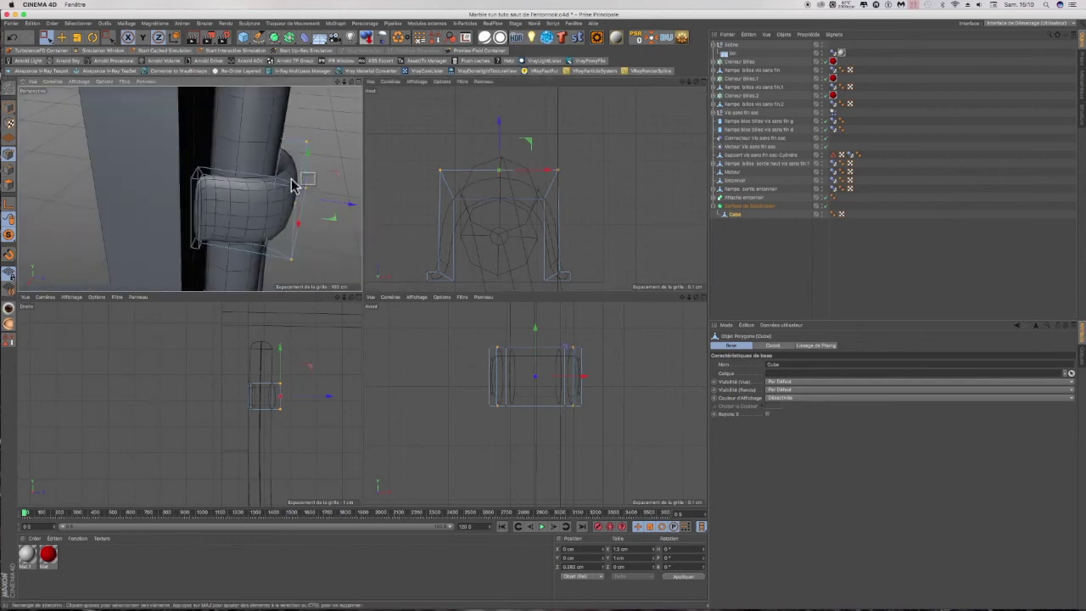
# Step: Thicken both bracket flanges by moving their front points along Z to about -0.69 cm
pyautogui.moveTo(416, 249); pyautogui.dragTo(601, 276)
pyautogui.moveTo(504, 221); pyautogui.dragTo(500, 211)
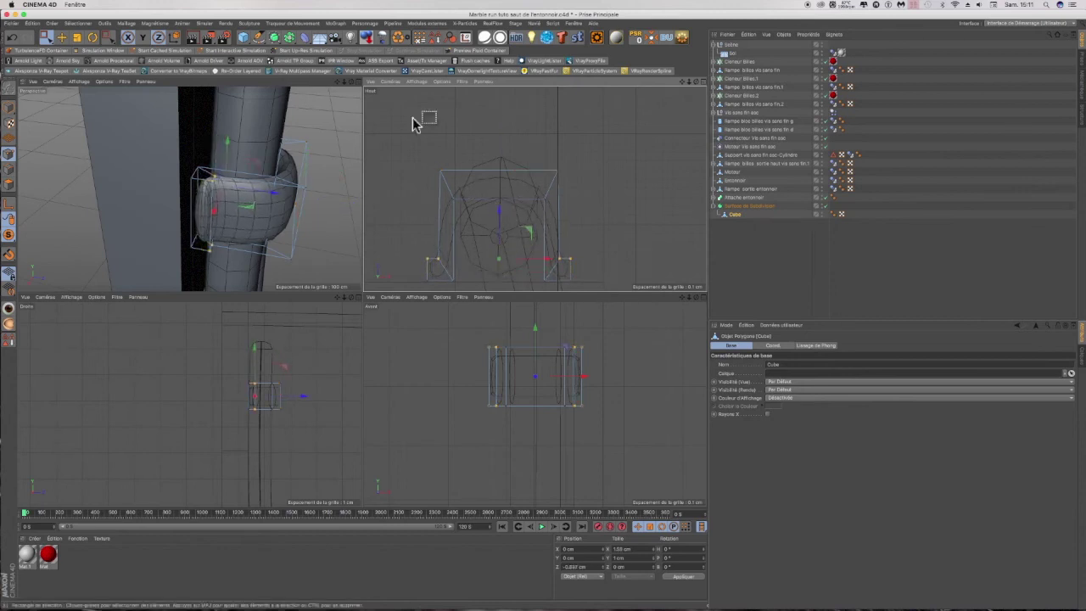
pyautogui.moveTo(352, 83); pyautogui.dragTo(332, 117)
pyautogui.moveTo(189, 188)
pyautogui.keyDown('alt'); pyautogui.mouseDown()
pyautogui.moveTo(153, 185)
pyautogui.moveTo(125, 167)
pyautogui.moveTo(181, 179)
pyautogui.mouseUp(); pyautogui.keyUp('alt')
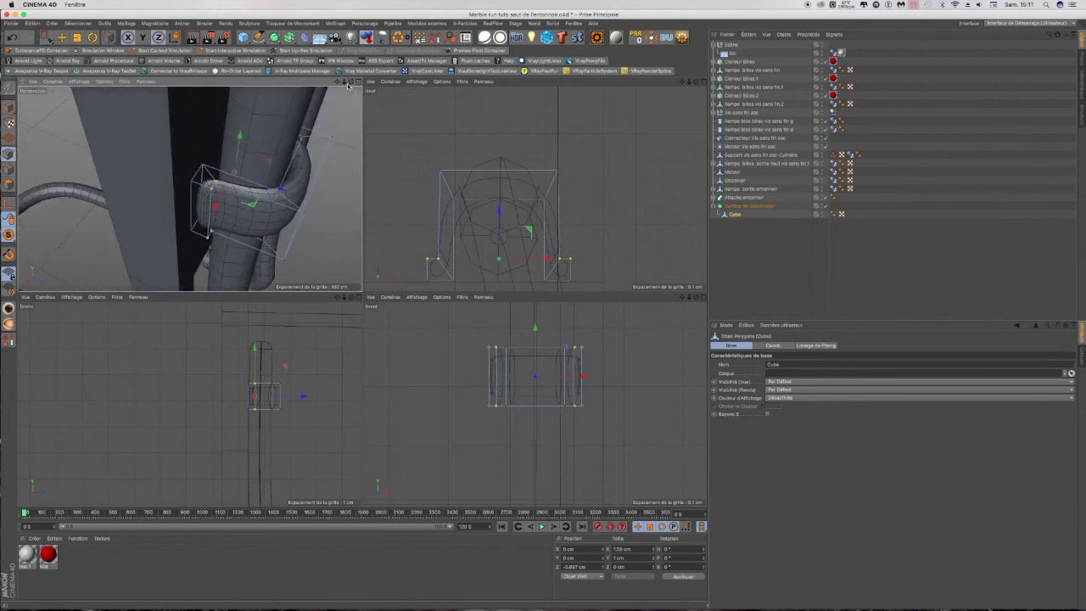
# Step: Cut horizontal edge loops with the Loop/Path Cut tool close to the bracket's lower and upper edges
pyautogui.press('k')
pyautogui.press('l')
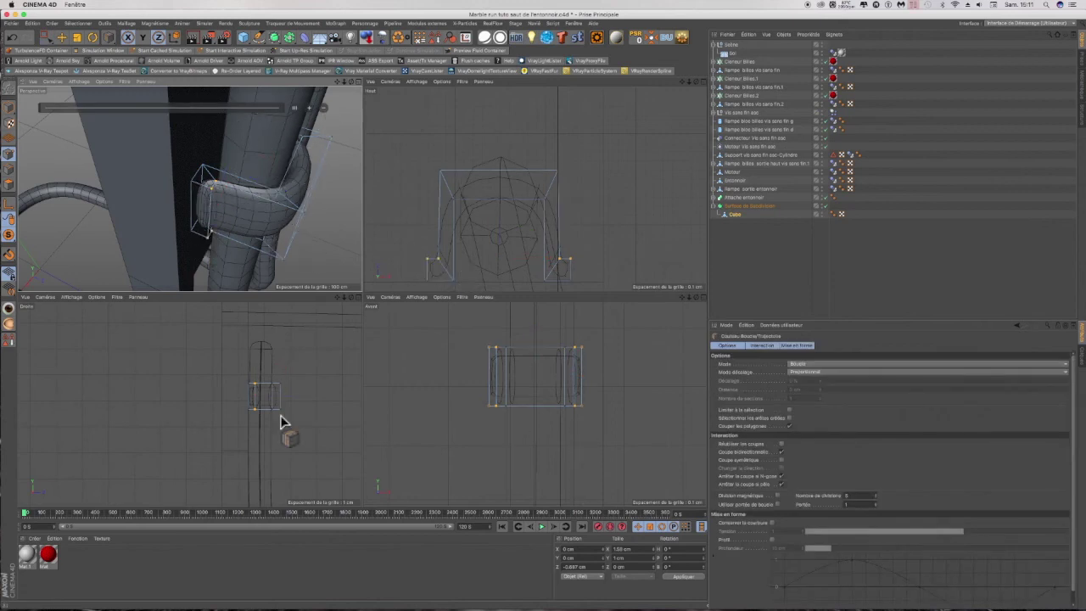
pyautogui.scroll(5, 258, 409)
pyautogui.scroll(2, 262, 405)
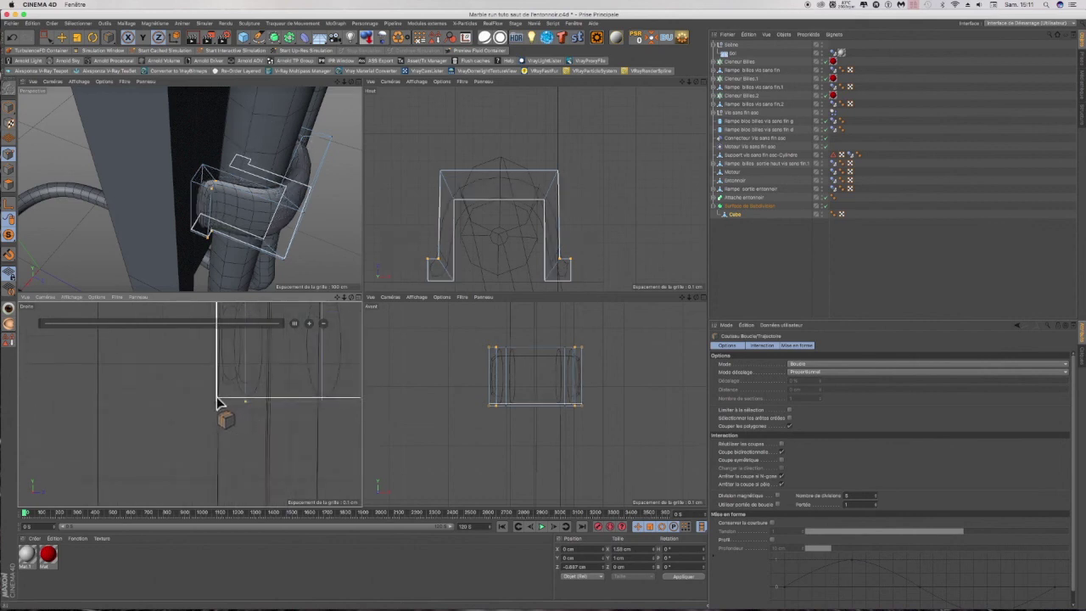
pyautogui.click(216, 400)
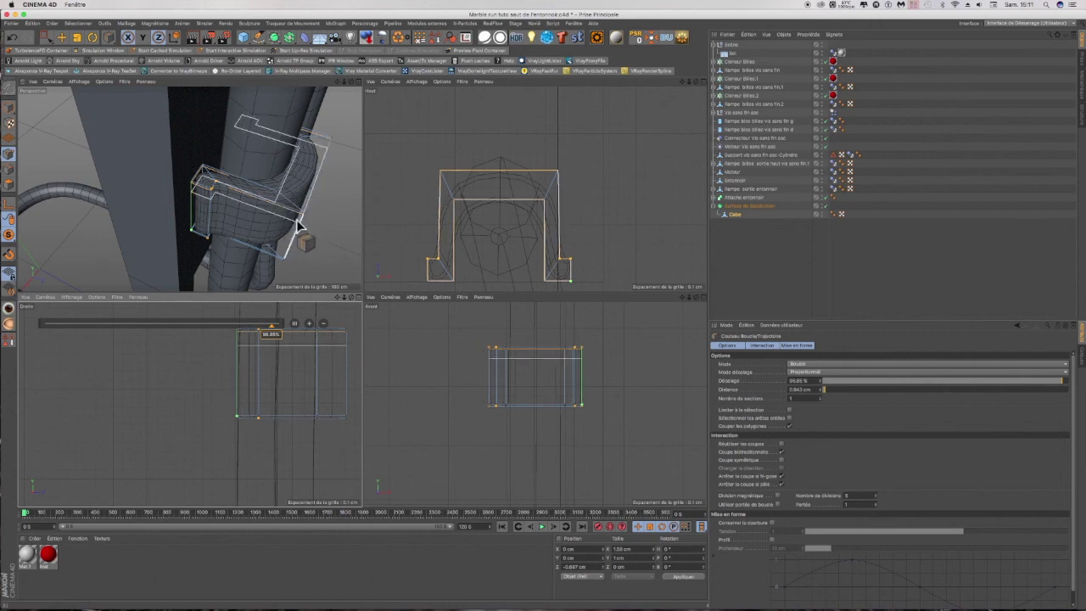
# Step: Try cutting vertical edge loops close to the bracket's two front corners to sharpen them
pyautogui.moveTo(352, 82); pyautogui.dragTo(369, 40)
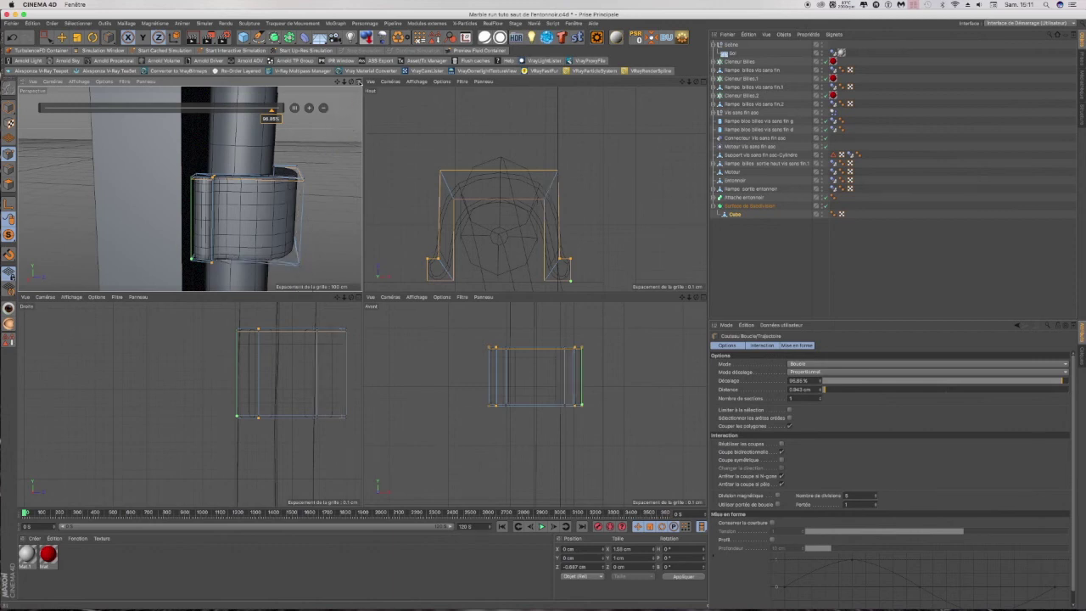
pyautogui.click(361, 82)
pyautogui.scroll(-1, 446, 298)
pyautogui.moveTo(696, 83); pyautogui.dragTo(692, 172)
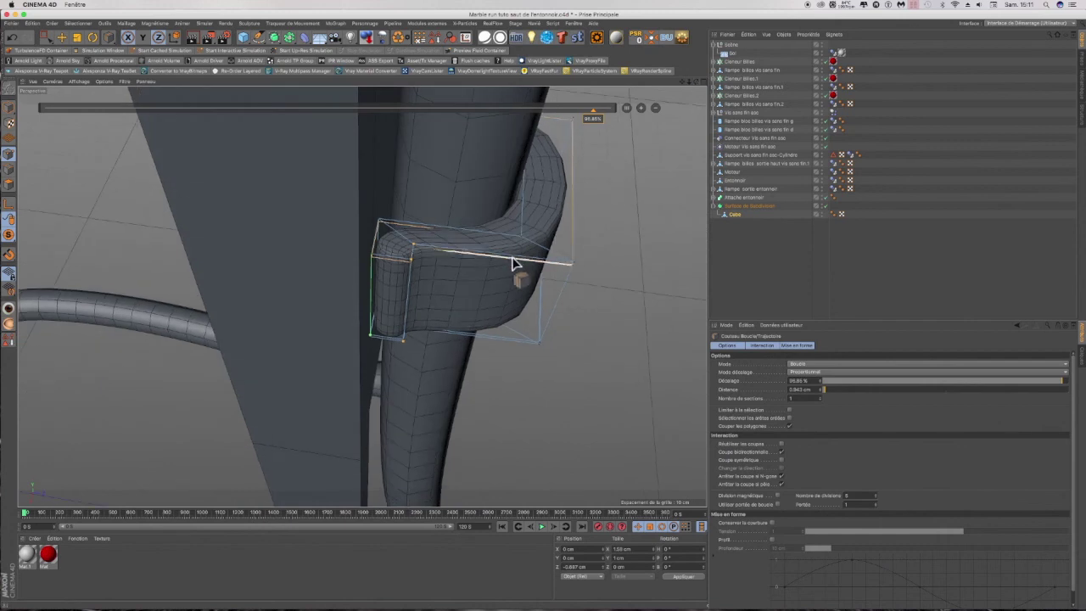
pyautogui.click(564, 261)
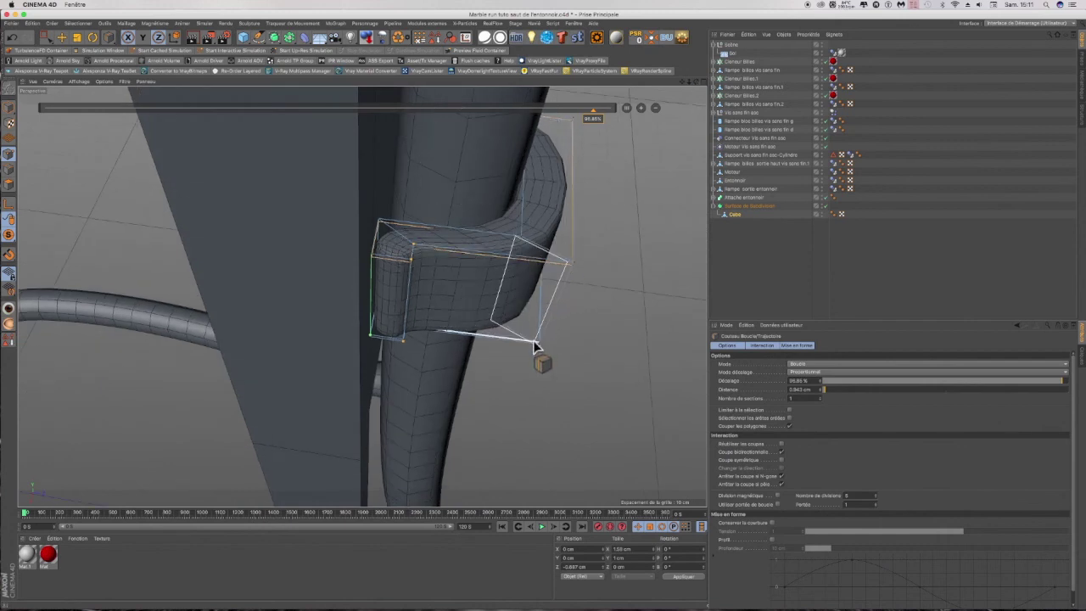
pyautogui.click(535, 344)
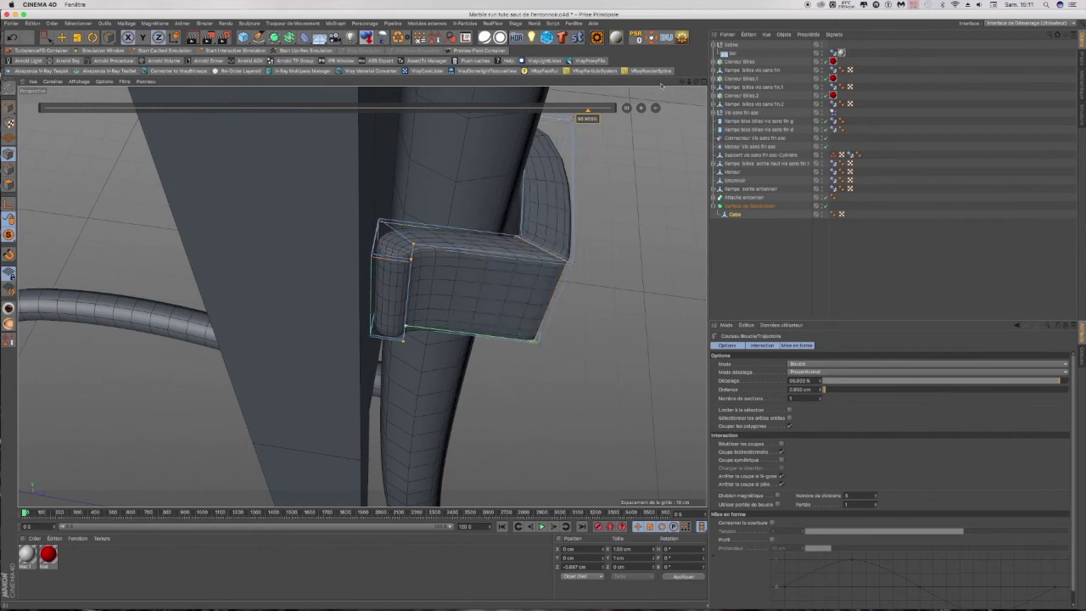
pyautogui.moveTo(696, 82); pyautogui.dragTo(632, 111)
pyautogui.moveTo(683, 83); pyautogui.dragTo(528, 66)
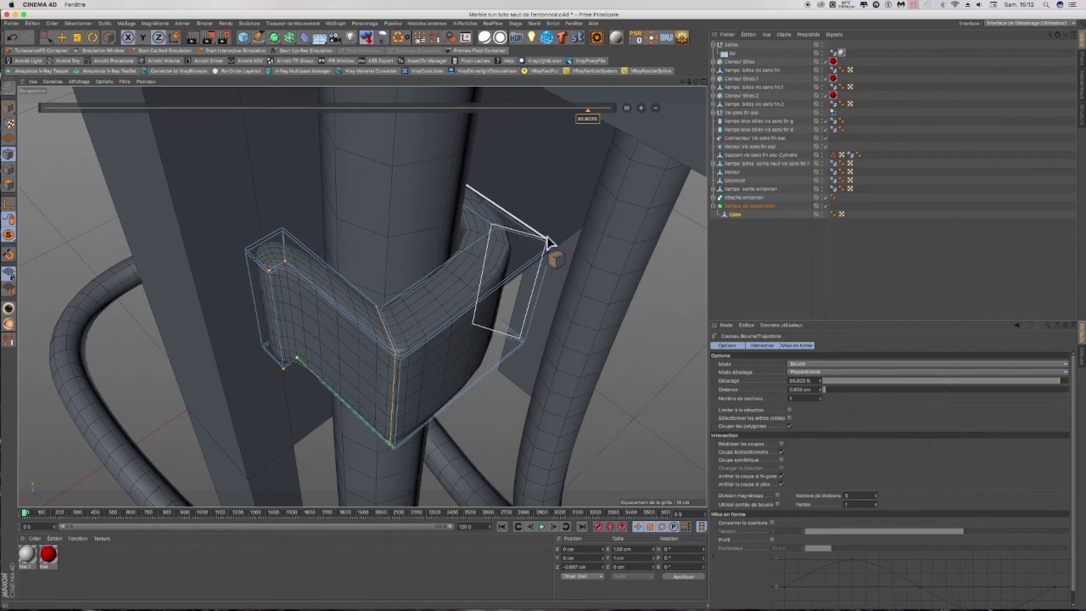
pyautogui.click(548, 243)
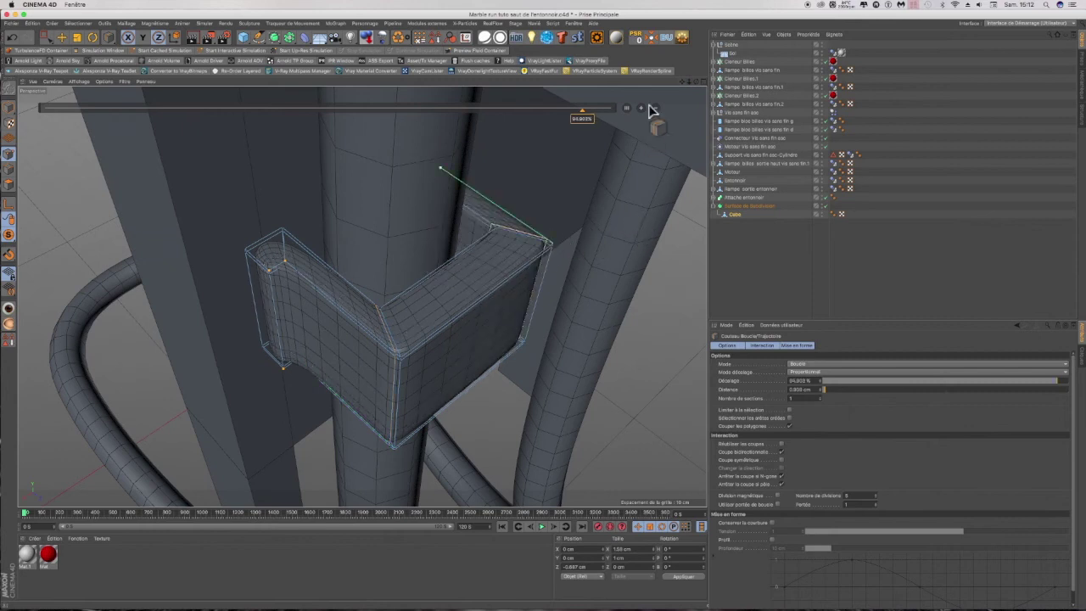
# Step: Undo the vertical loop cuts near the bracket's front corners and inspect its rounded shape
pyautogui.moveTo(696, 83); pyautogui.dragTo(622, 110)
pyautogui.click(12, 38)
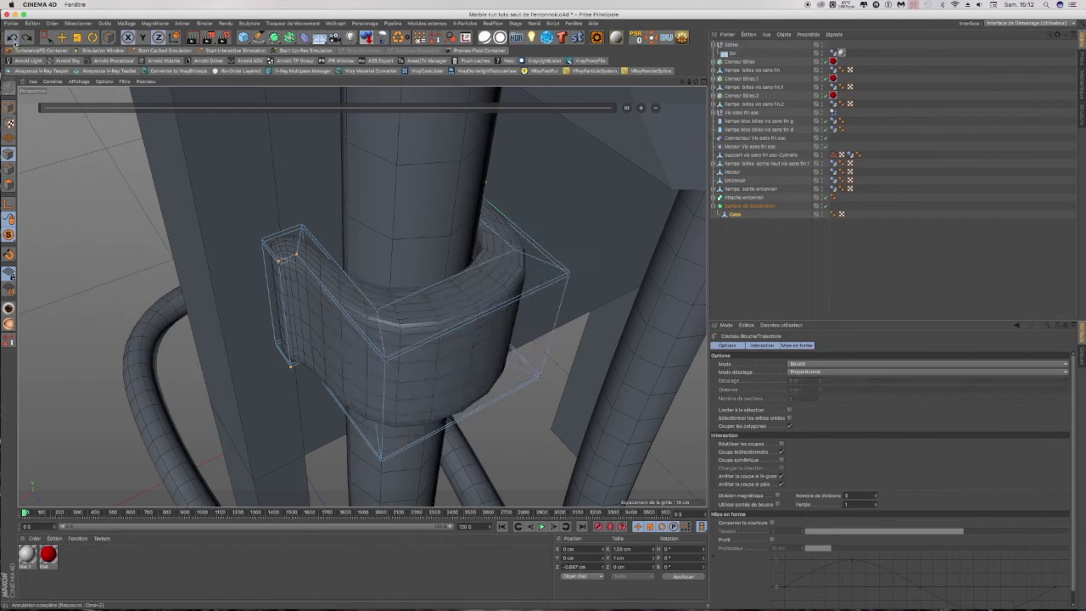
pyautogui.moveTo(697, 82); pyautogui.dragTo(649, 114)
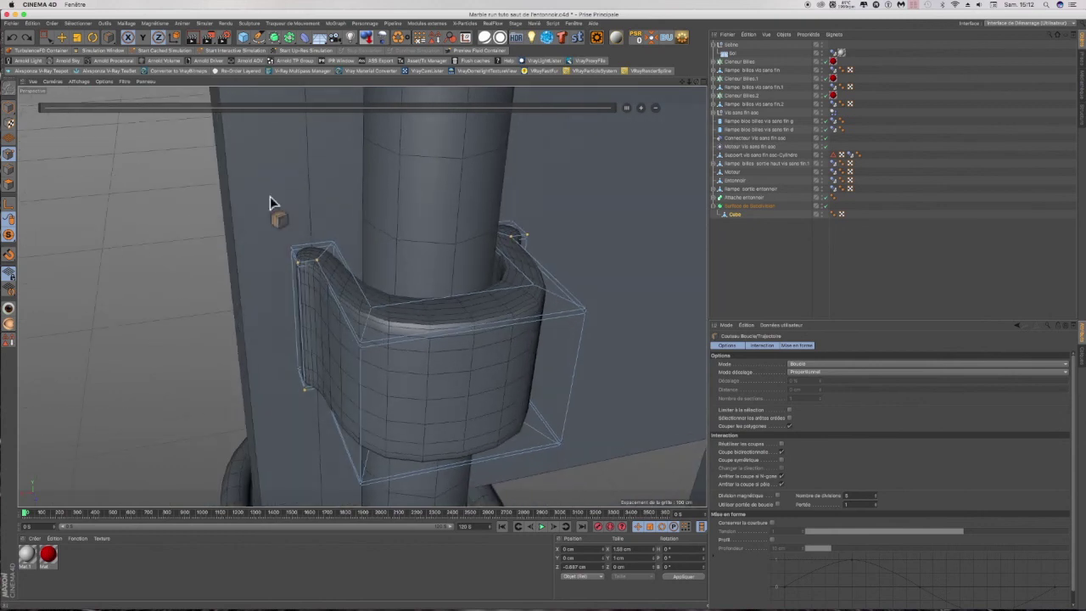
# Step: Select the outer end points of both bracket flanges in the top view and scale them outward along X to about 2.15 cm
pyautogui.click(703, 82)
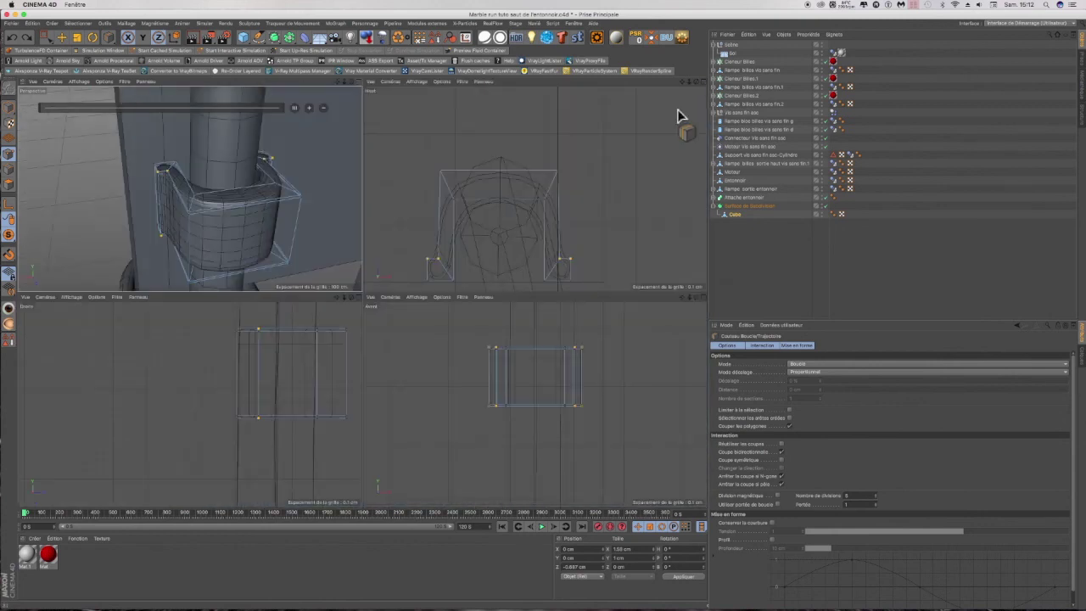
pyautogui.moveTo(47, 39); pyautogui.dragTo(91, 66)
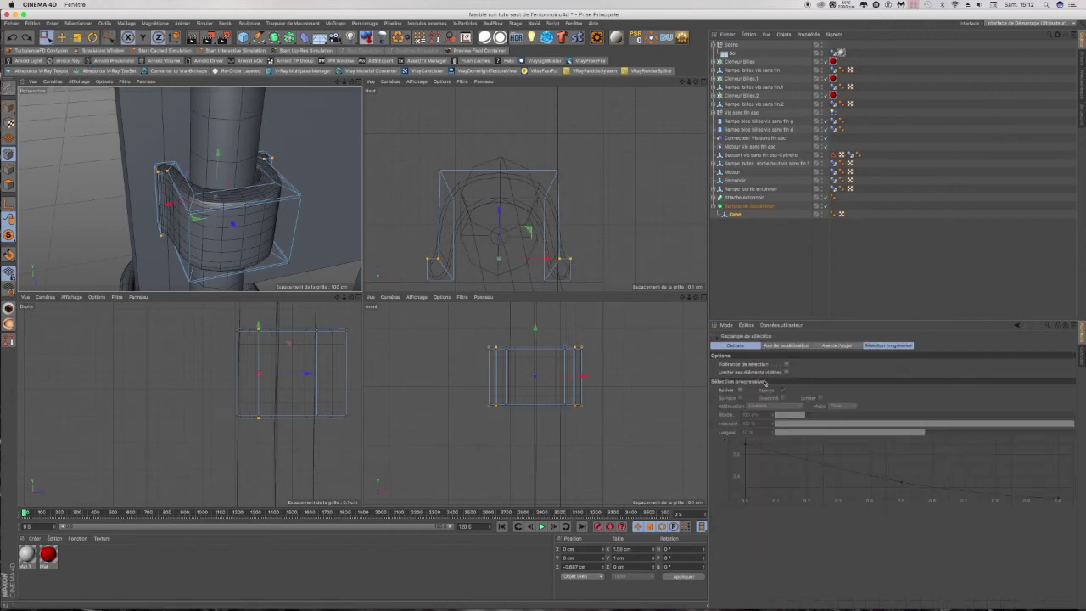
pyautogui.moveTo(567, 244); pyautogui.dragTo(580, 291)
pyautogui.keyDown('shift'); pyautogui.moveTo(413, 235); pyautogui.dragTo(434, 292); pyautogui.keyUp('shift')
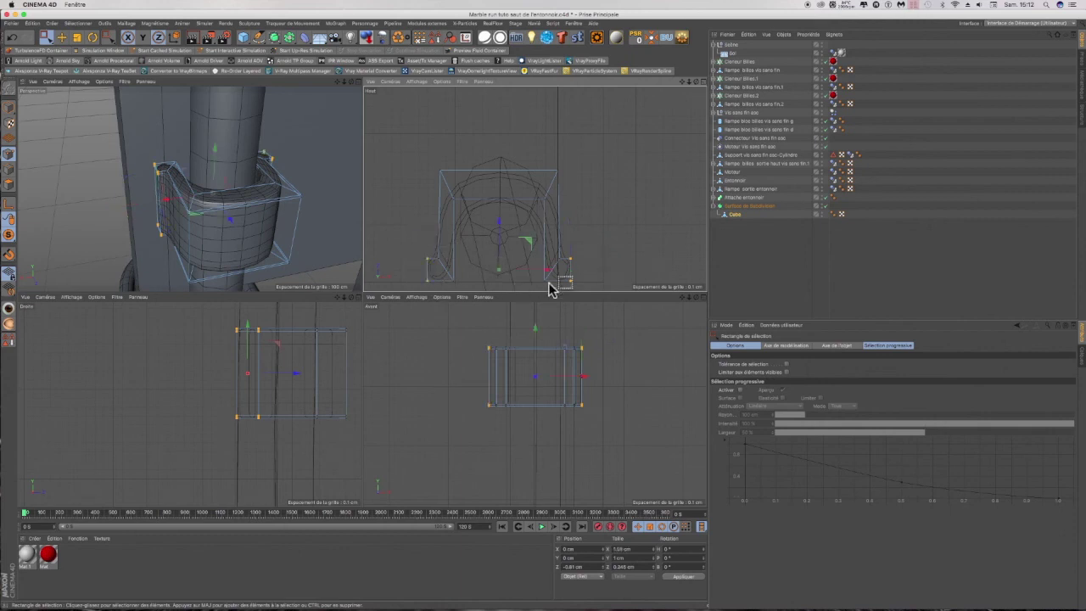
pyautogui.click(77, 37)
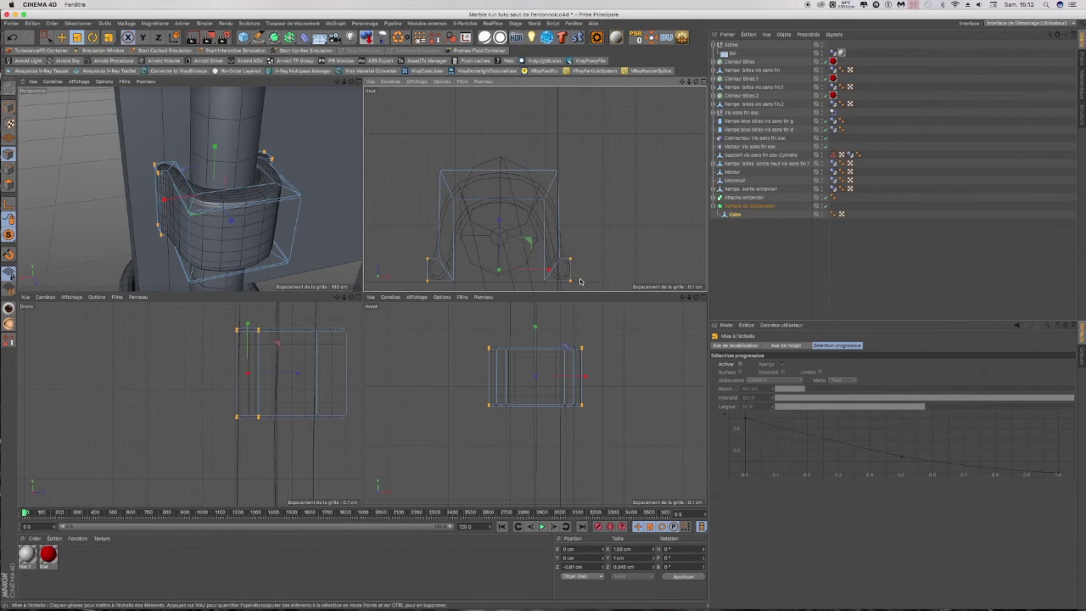
pyautogui.moveTo(552, 271); pyautogui.dragTo(572, 276)
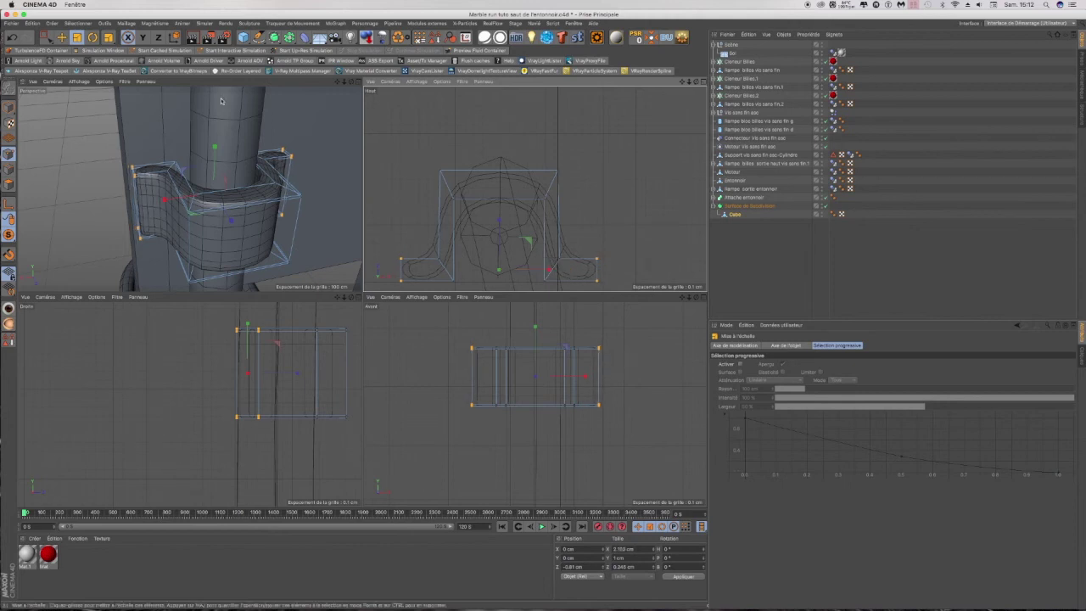
# Step: Cut vertical edge loops with the Loop/Path Cut tool close to the inner corners where both flanges meet the bracket body
pyautogui.press('k')
pyautogui.press('l')
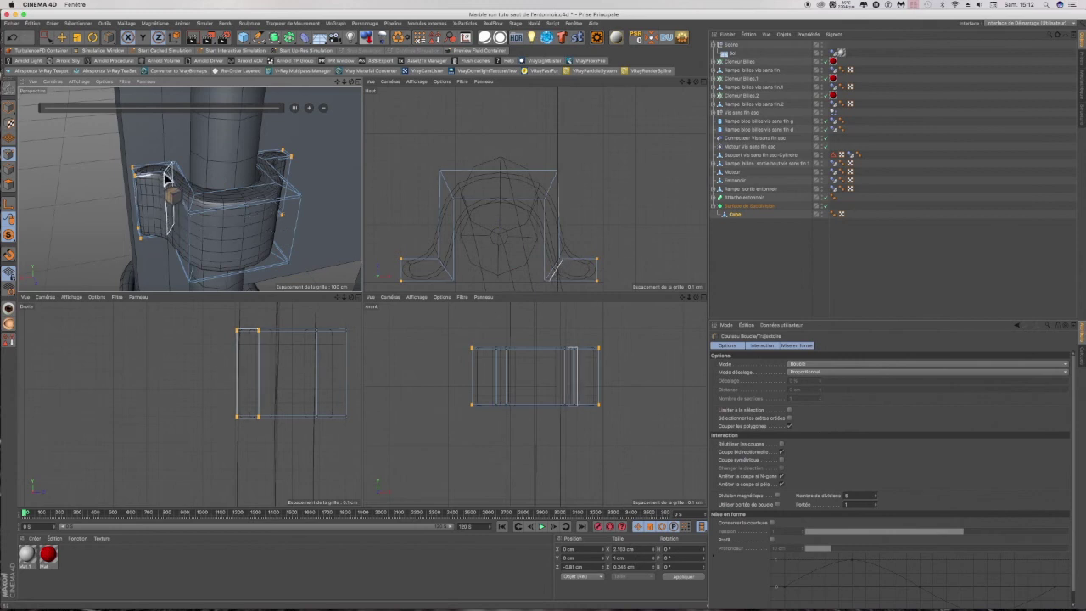
pyautogui.click(166, 177)
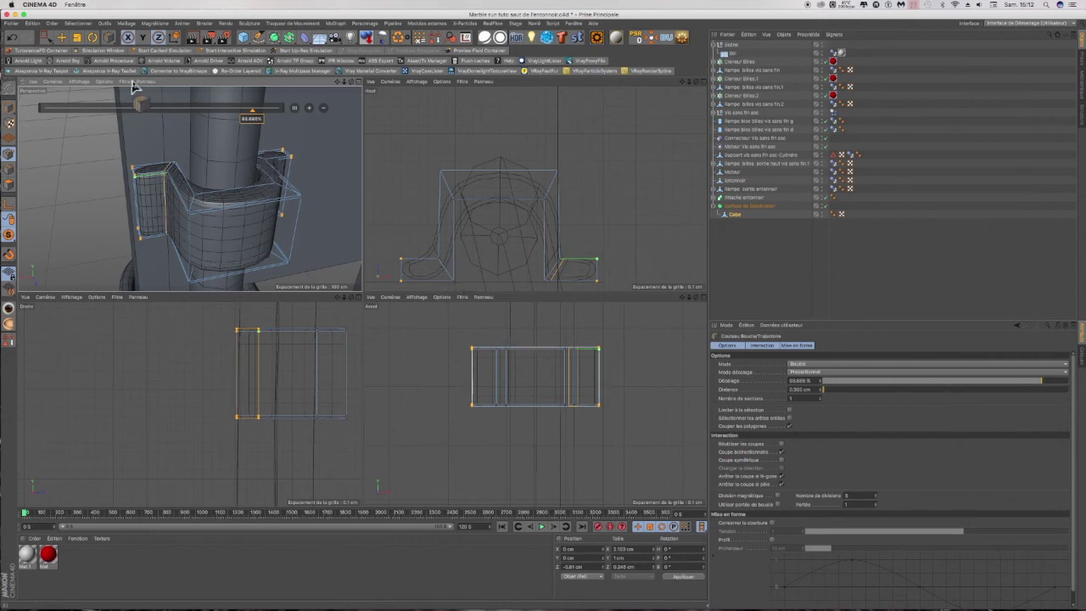
pyautogui.click(11, 38)
pyautogui.scroll(3, 543, 283)
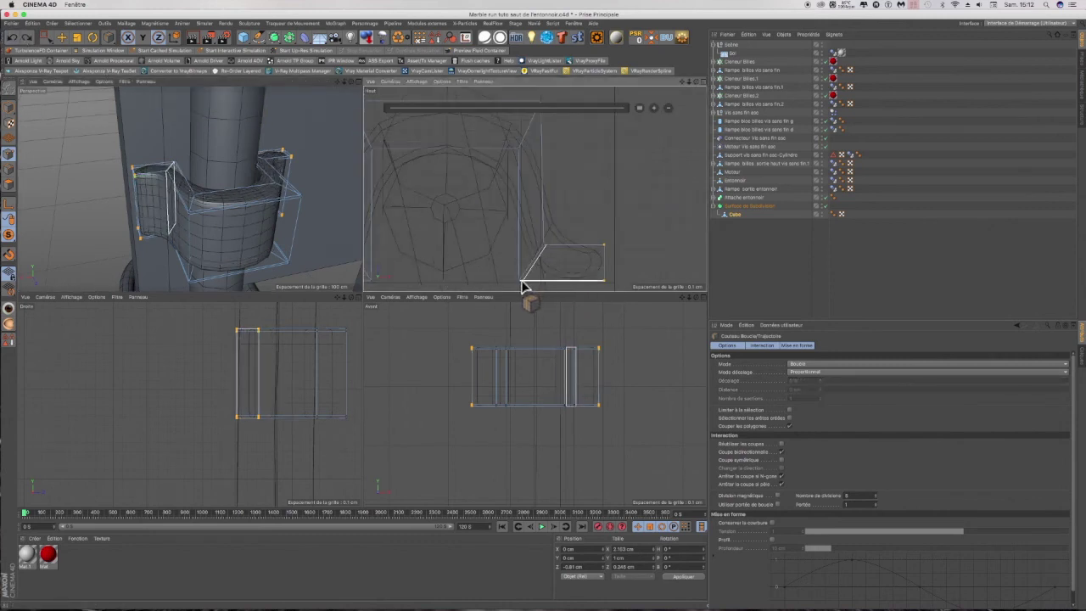
pyautogui.click(522, 284)
pyautogui.scroll(-2, 515, 219)
pyautogui.scroll(3, 398, 269)
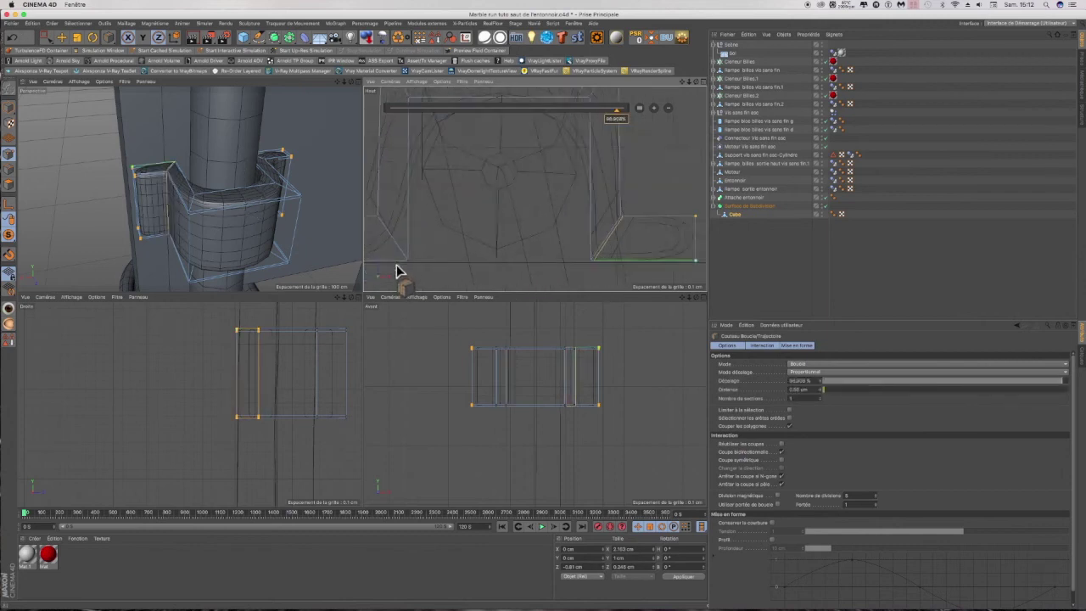
pyautogui.click(406, 248)
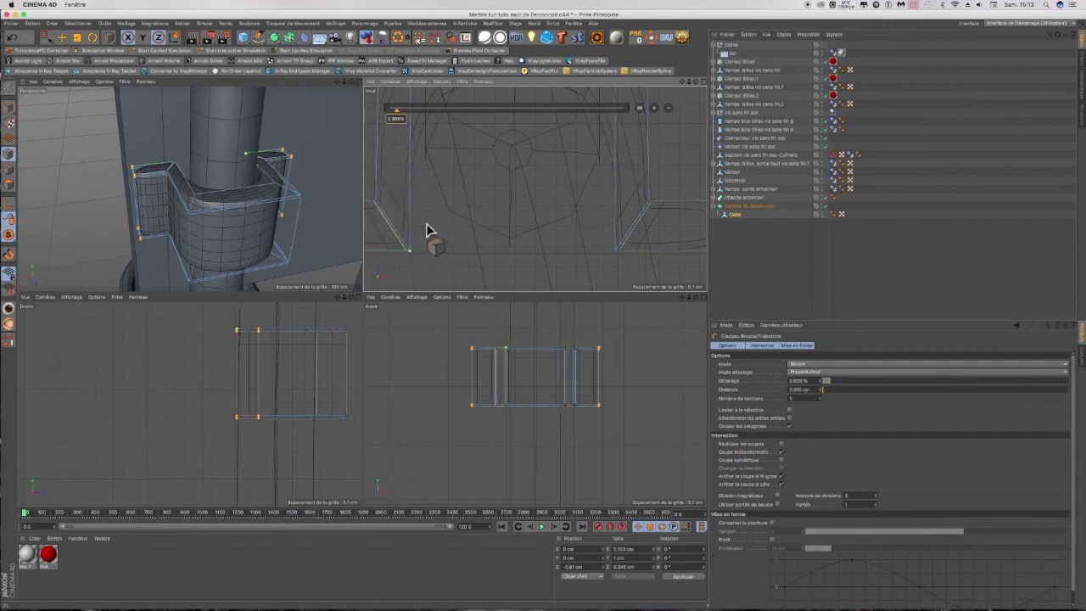
# Step: Cut vertical edge loops close to the outer ends of both flanges and inspect the bracket in the perspective view
pyautogui.click(672, 243)
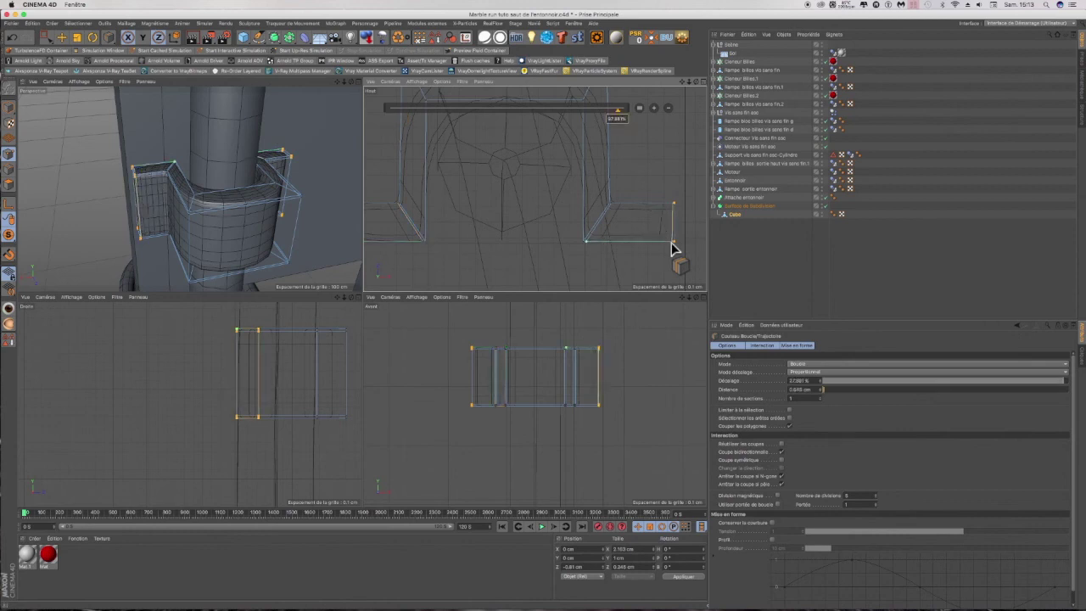
pyautogui.scroll(-2, 620, 188)
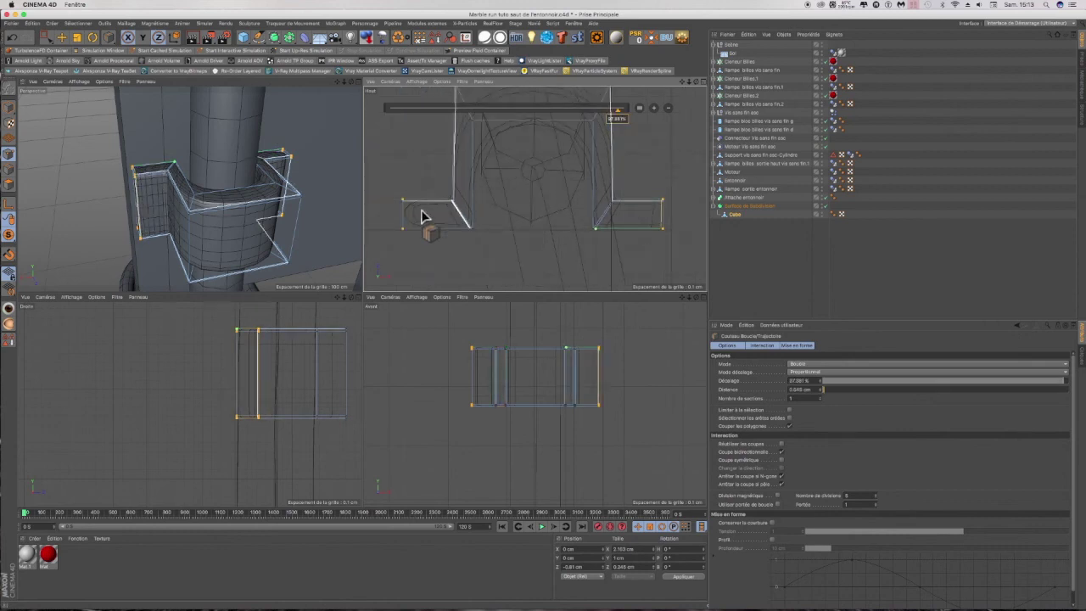
pyautogui.click(406, 230)
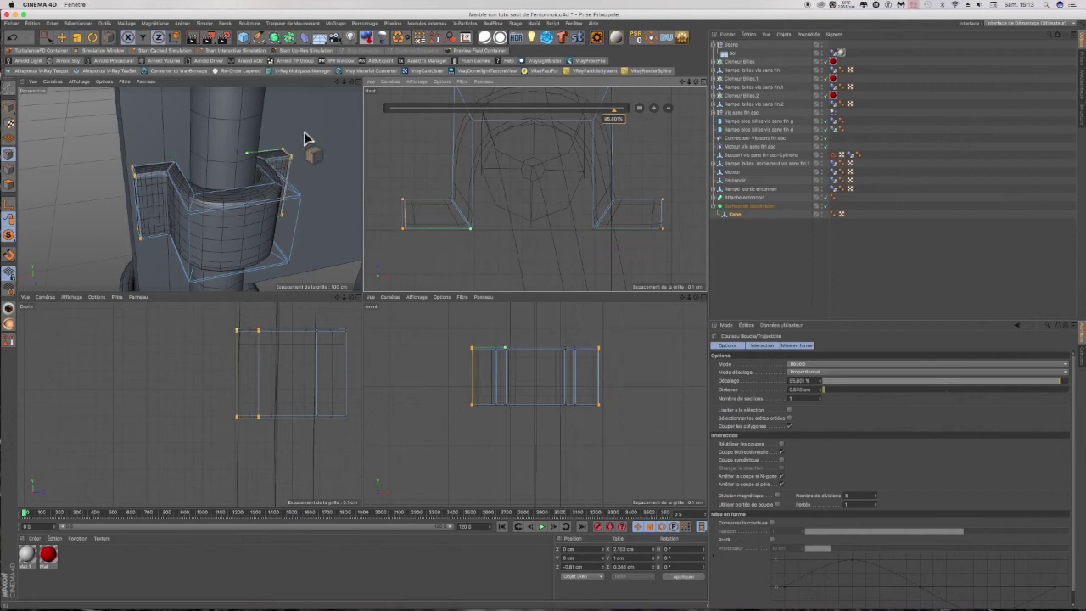
pyautogui.moveTo(351, 83); pyautogui.dragTo(190, 188)
pyautogui.click(359, 82)
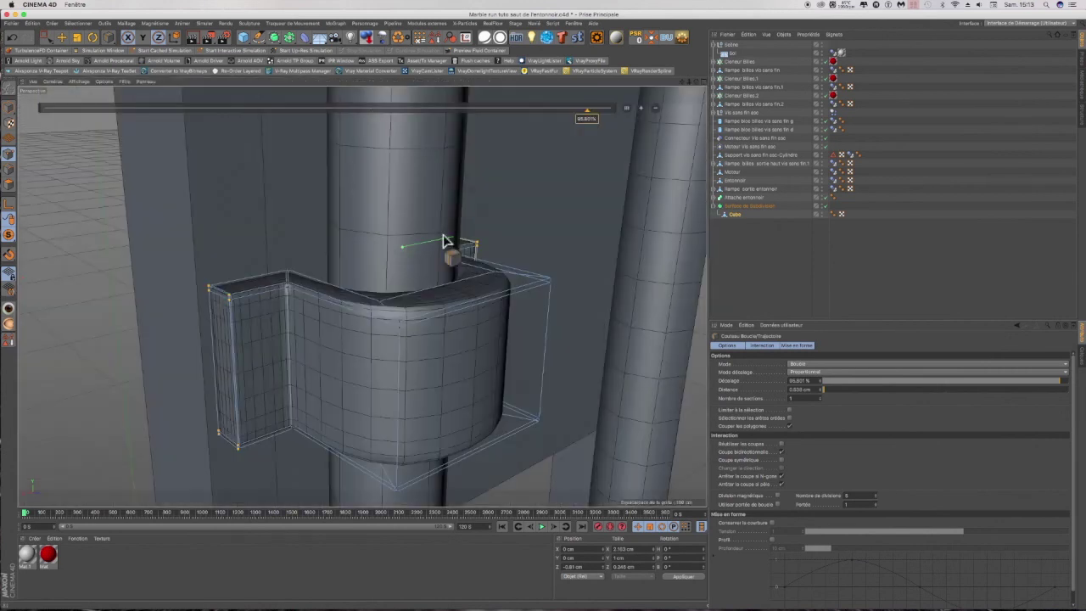
pyautogui.scroll(-5, 444, 246)
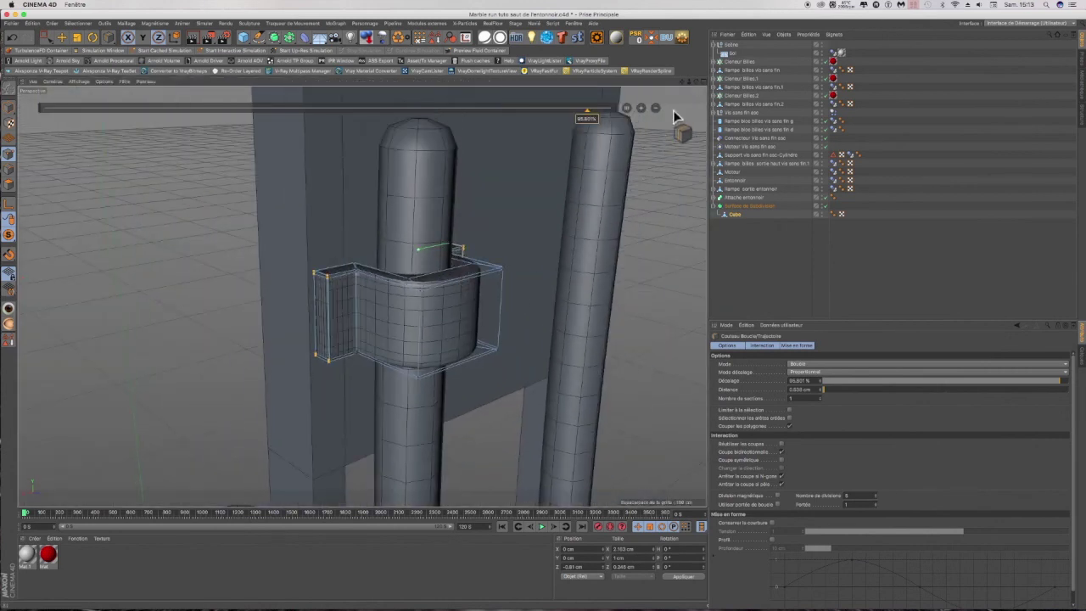
# Step: Compare the bracket at viewport subdivision levels 1 and 3 and with subdivision disabled, returning it to enabled at level 2
pyautogui.click(747, 205)
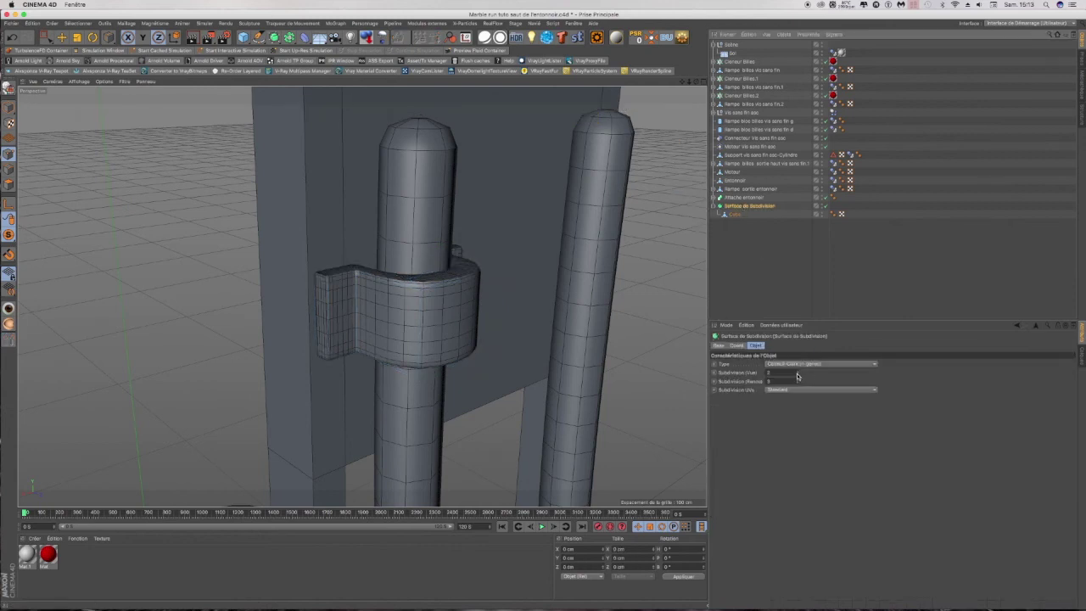
pyautogui.click(797, 373)
pyautogui.click(797, 371)
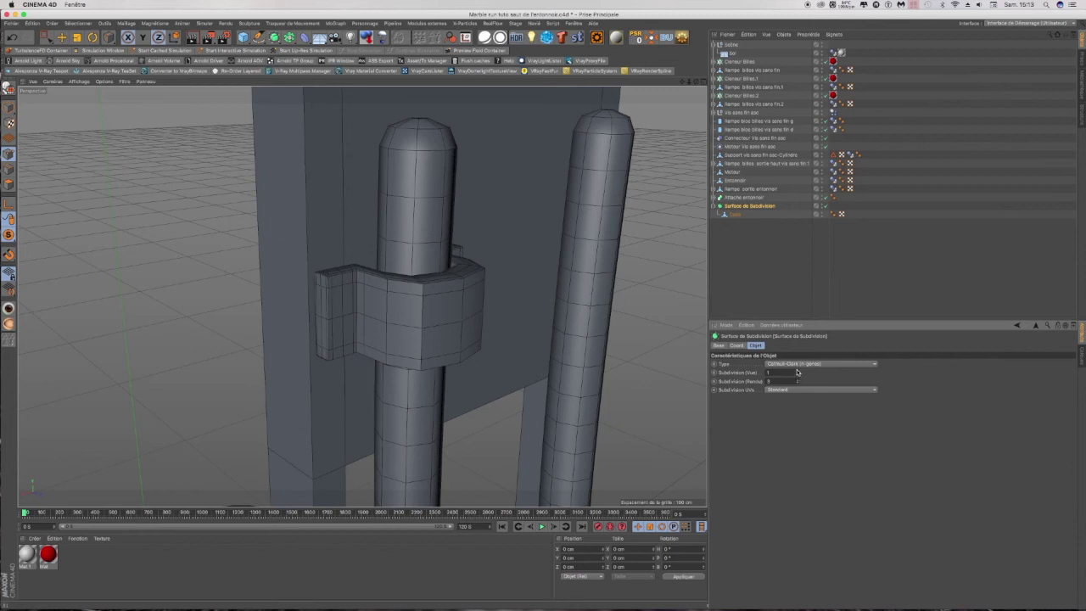
pyautogui.click(797, 371)
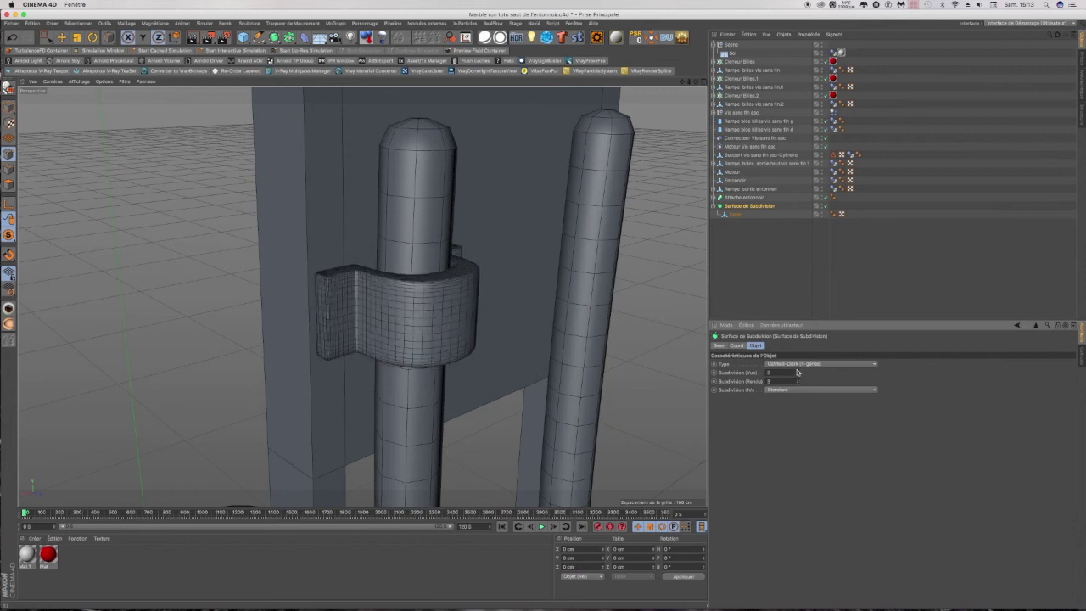
pyautogui.click(798, 375)
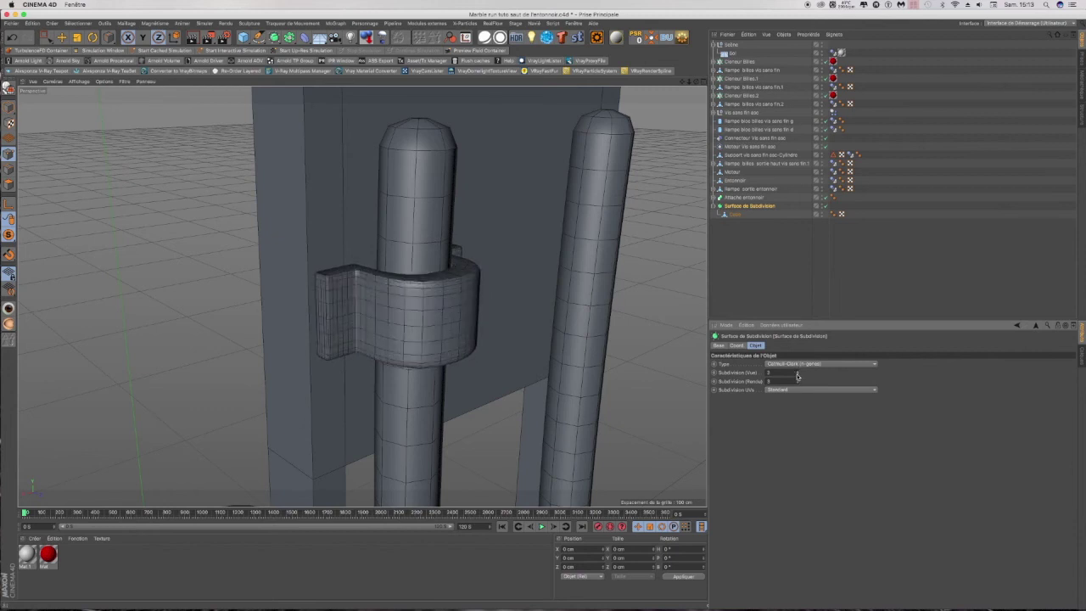
pyautogui.keyDown('alt'); pyautogui.moveTo(352, 238); pyautogui.dragTo(388, 226); pyautogui.keyUp('alt')
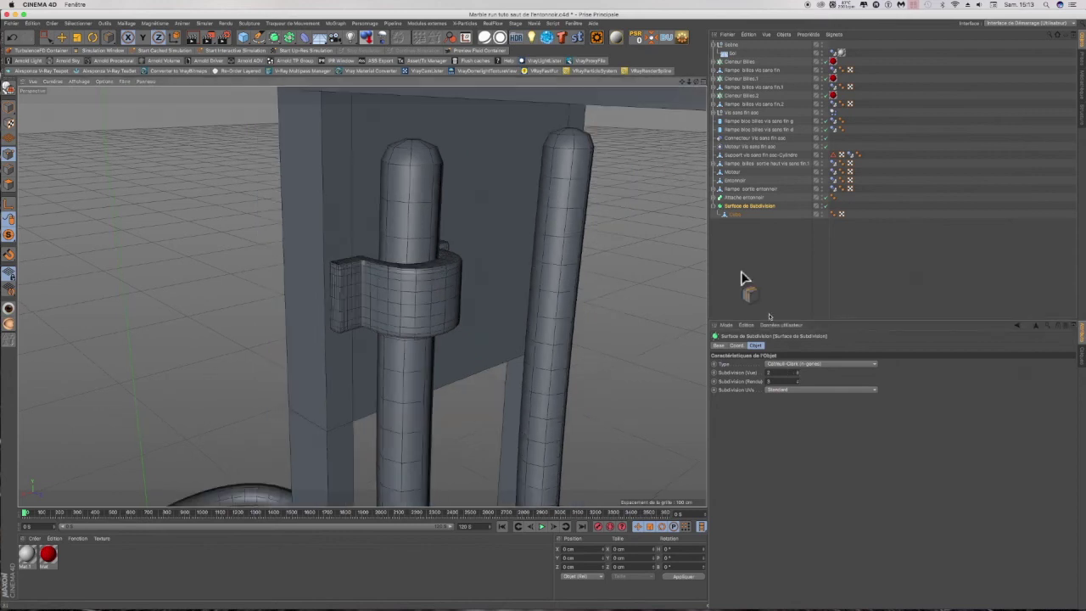
pyautogui.click(797, 371)
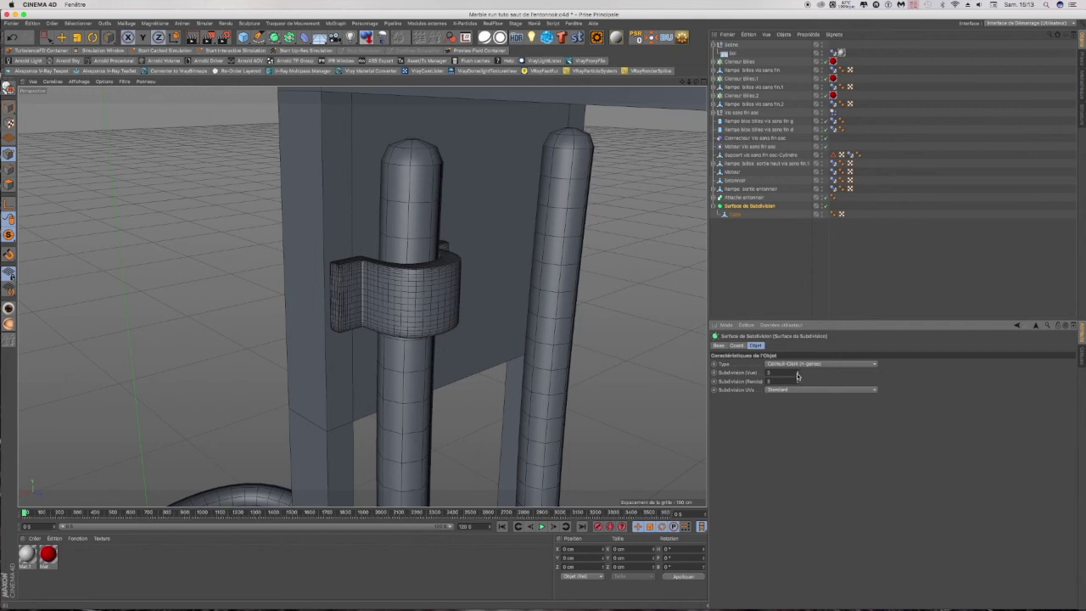
pyautogui.click(798, 374)
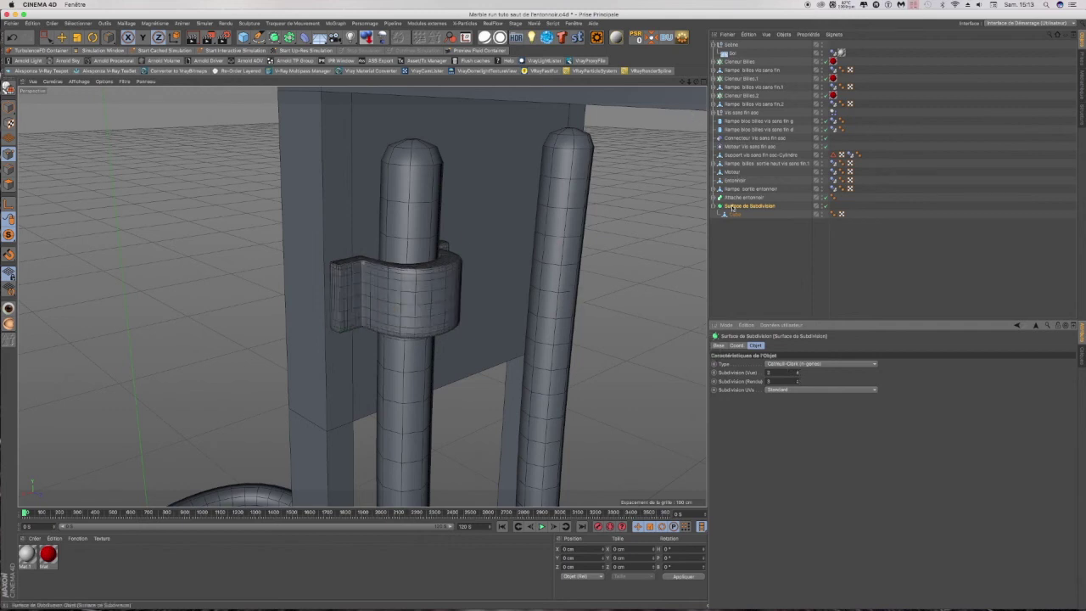
pyautogui.click(825, 206)
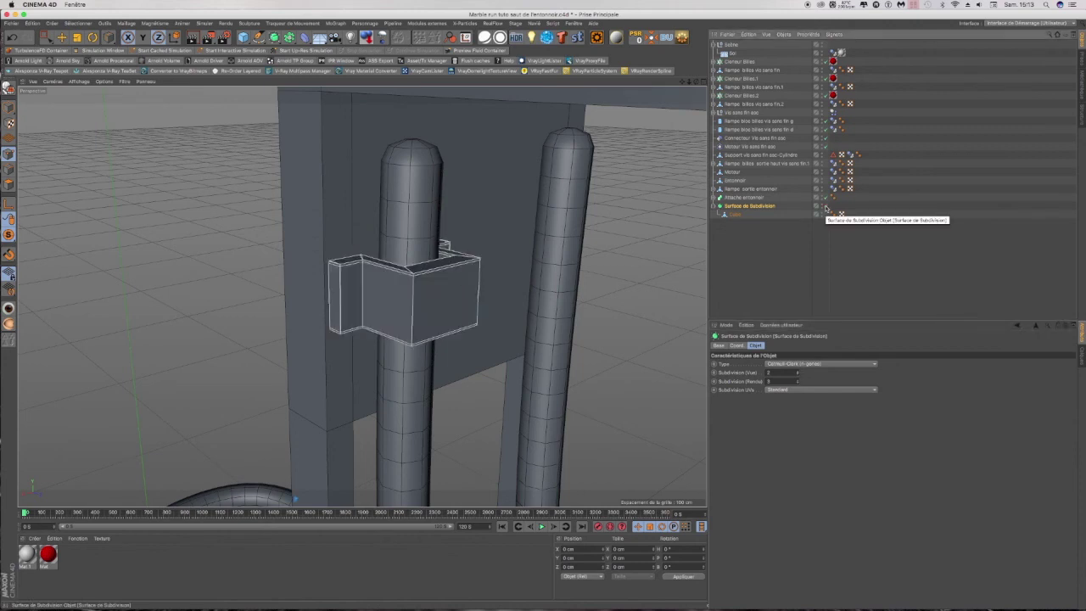
pyautogui.click(825, 206)
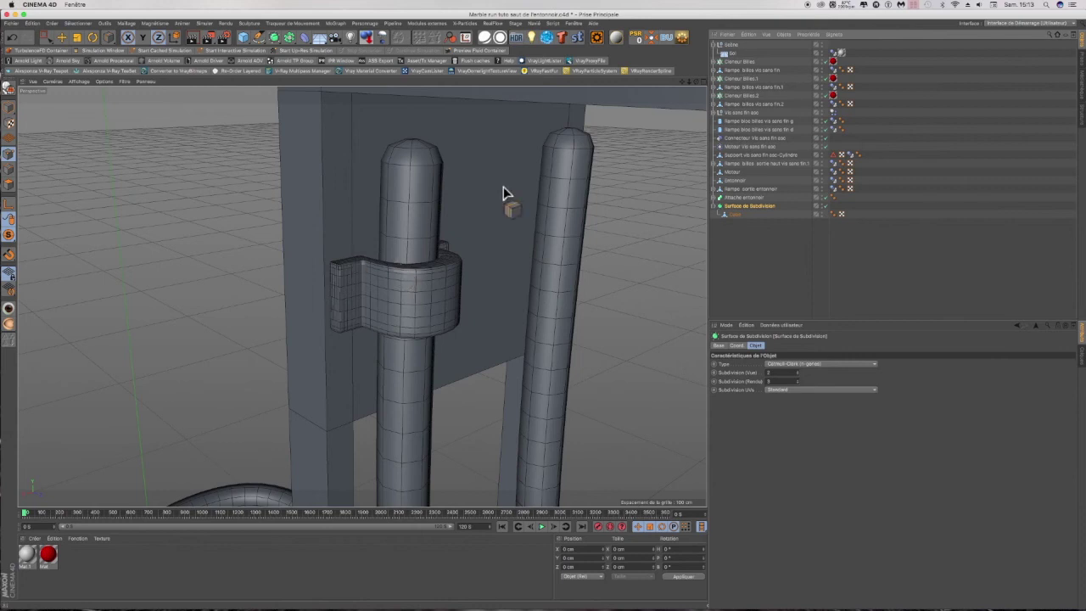
# Step: Add a cylinder primitive to the scene
pyautogui.click(244, 37)
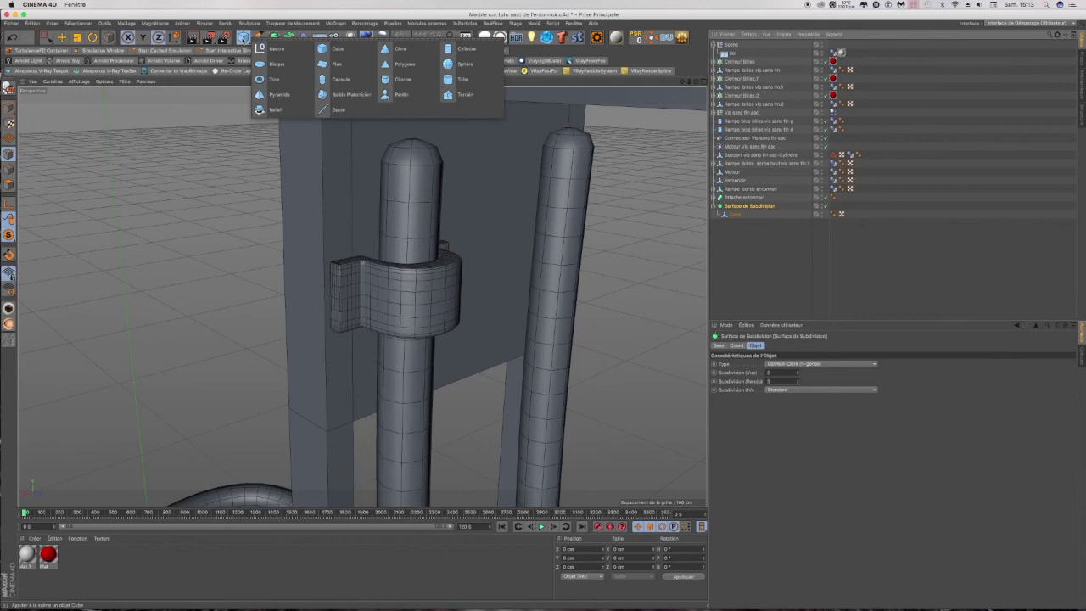
pyautogui.click(462, 55)
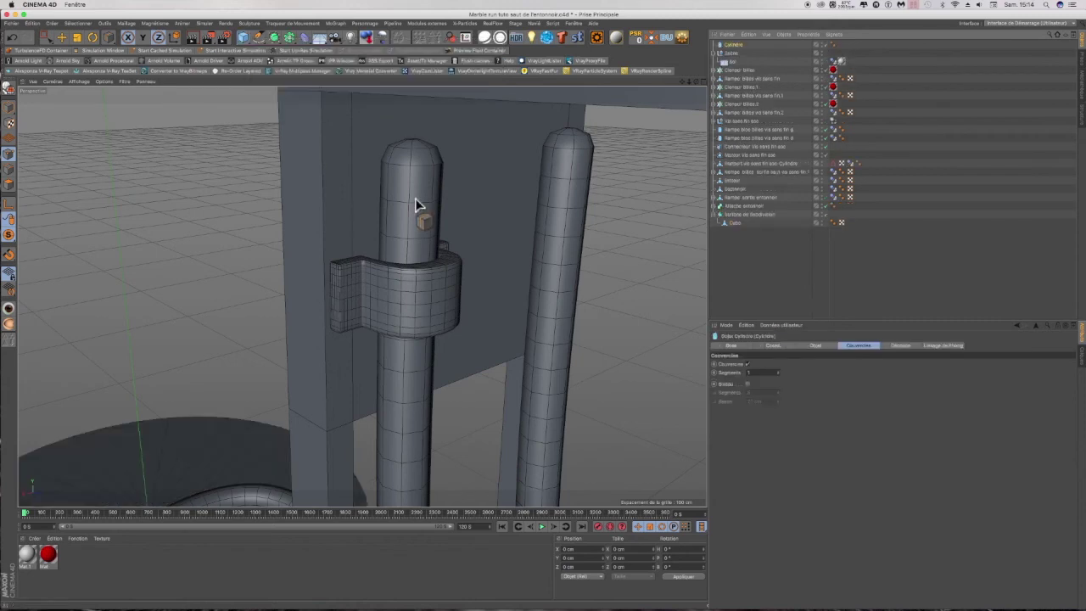
# Step: Rename the bracket's Cube object as "Fixation attache entonnoir"
pyautogui.click(732, 224)
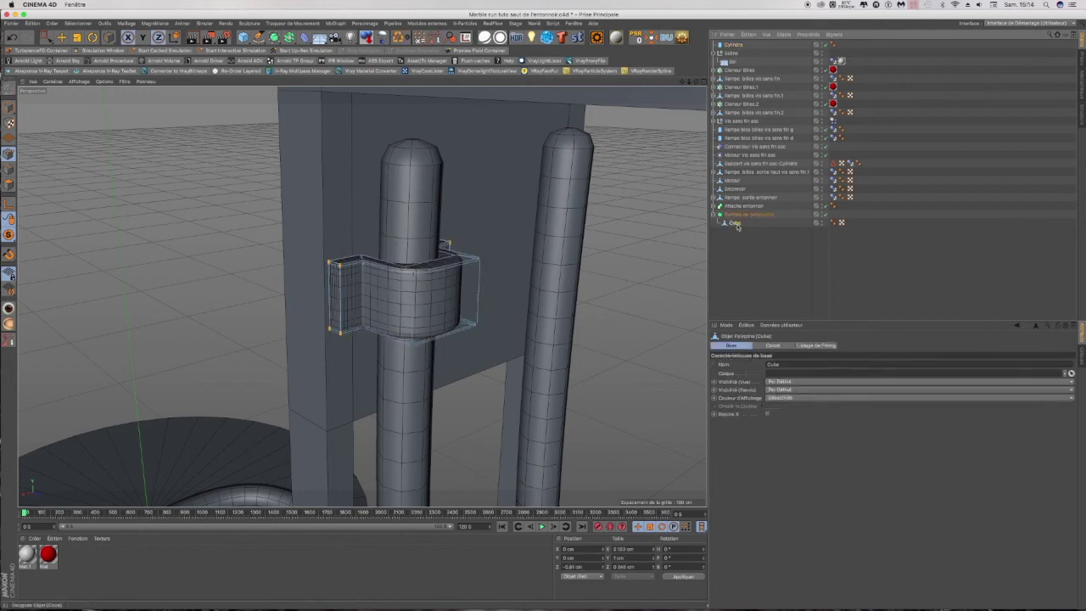
pyautogui.doubleClick(733, 223)
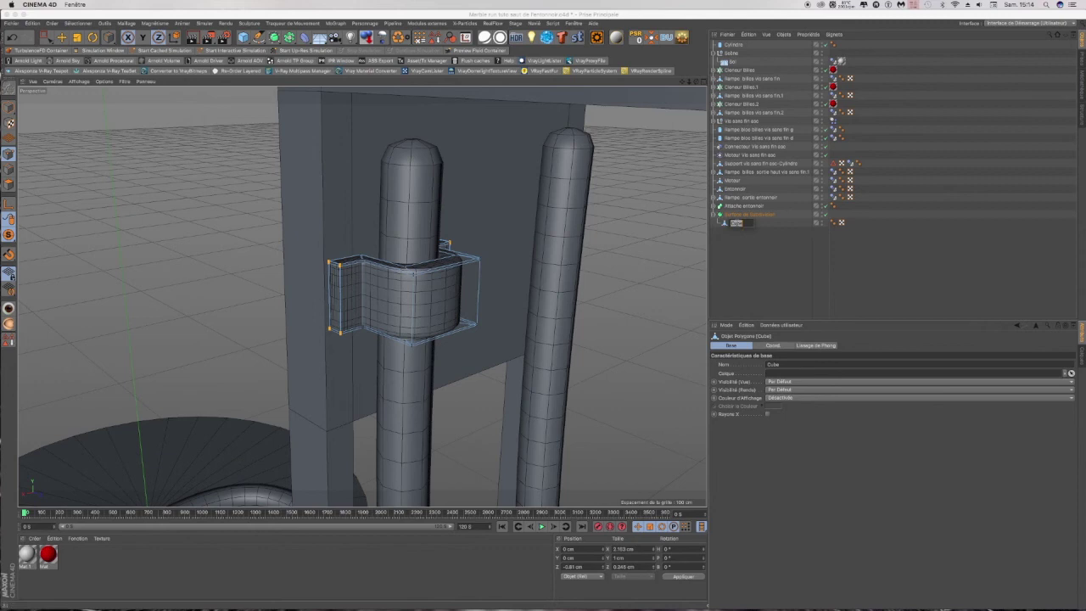
pyautogui.write('Fixation entonnoir')
pyautogui.press('Return')
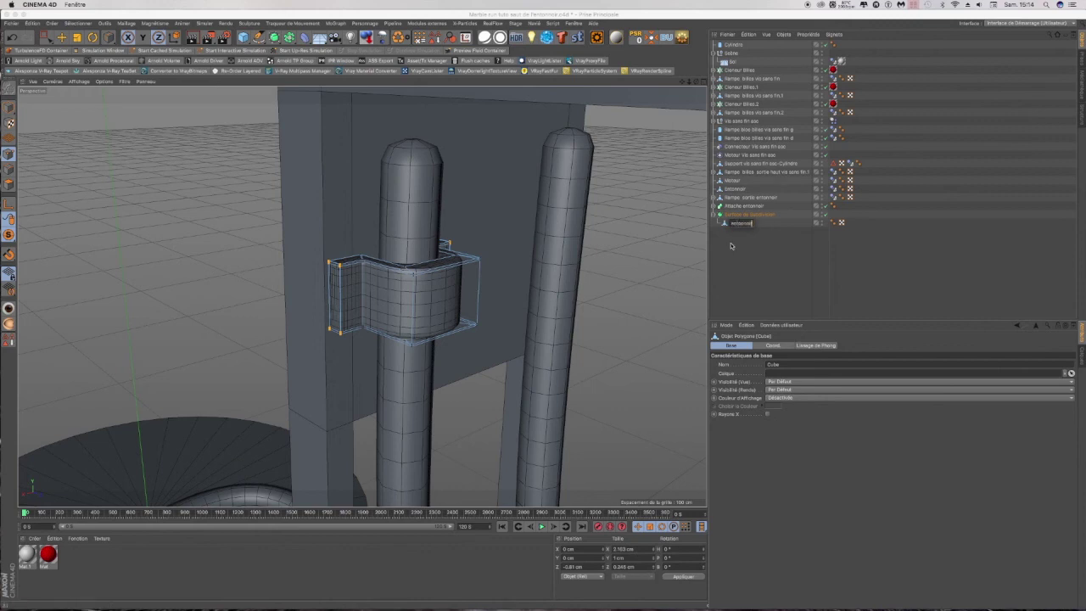
# Step: Copy the bracket polygon object's name and paste it into the name of its parent Subdivision Surface
pyautogui.click(747, 224)
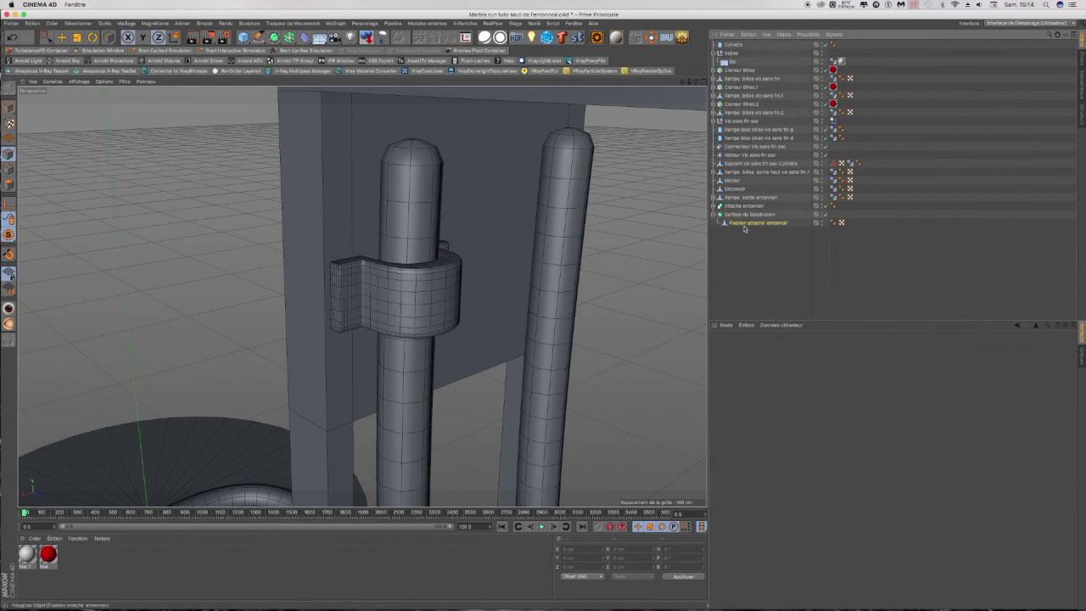
pyautogui.doubleClick(764, 223)
pyautogui.press('super+c')
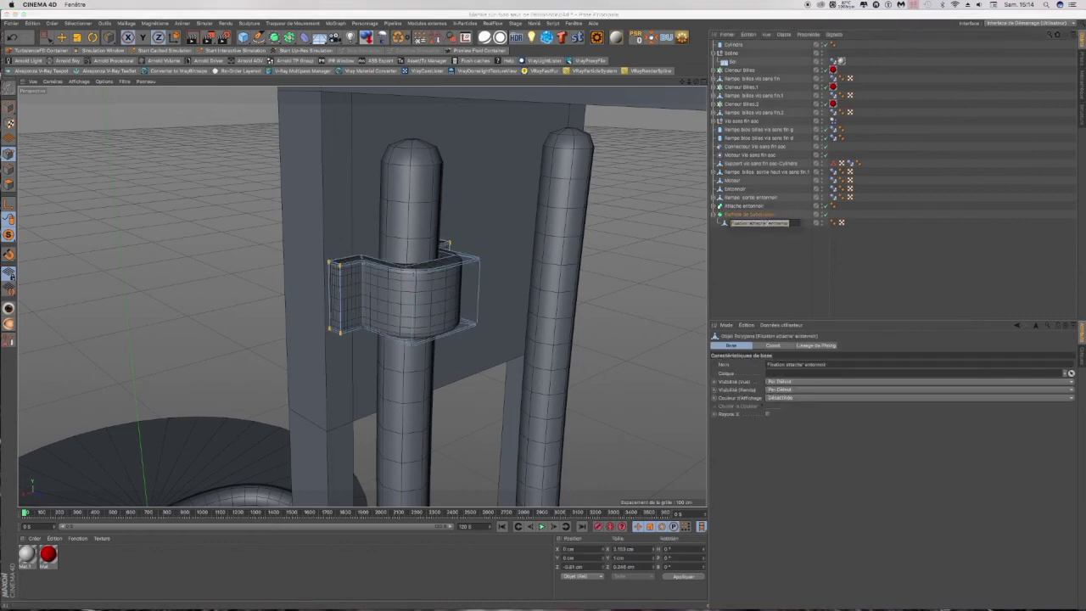
pyautogui.click(768, 223)
pyautogui.moveTo(788, 223); pyautogui.dragTo(749, 223)
pyautogui.click(766, 224)
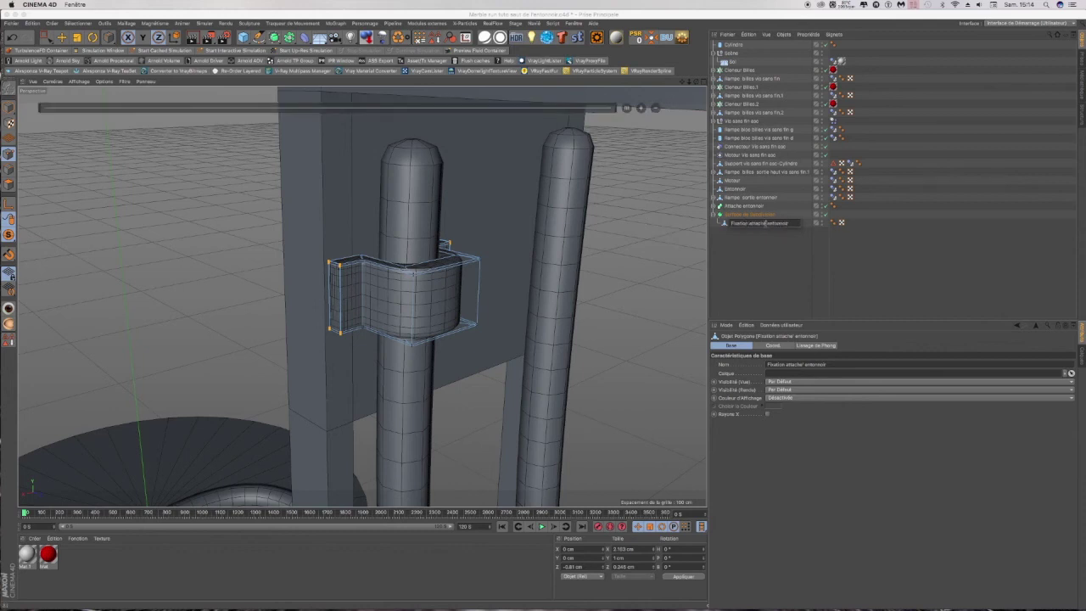
pyautogui.doubleClick(775, 223)
pyautogui.click(746, 215)
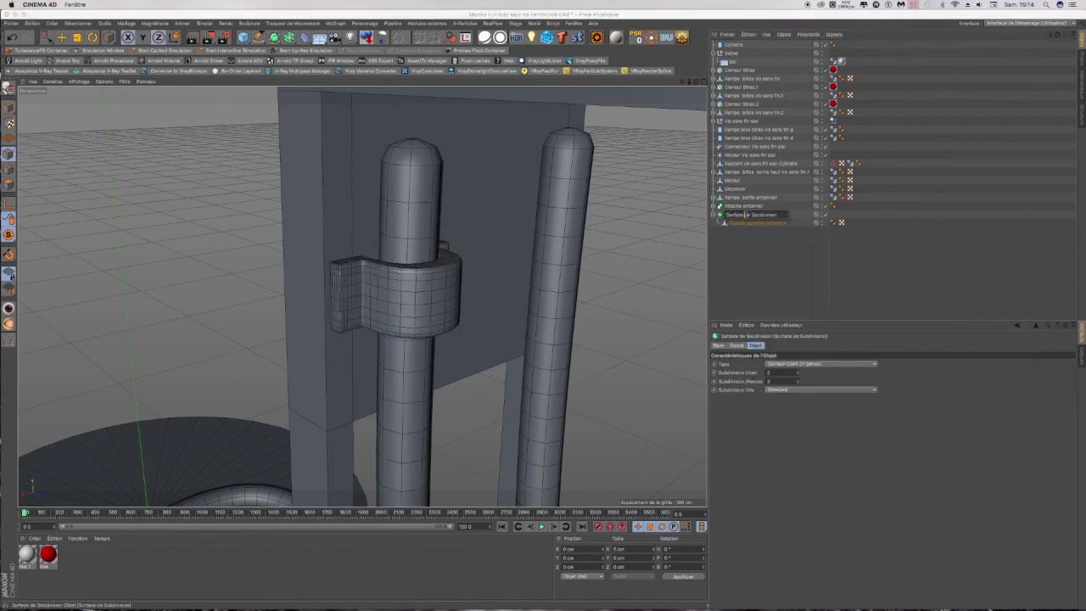
pyautogui.press('super+v')
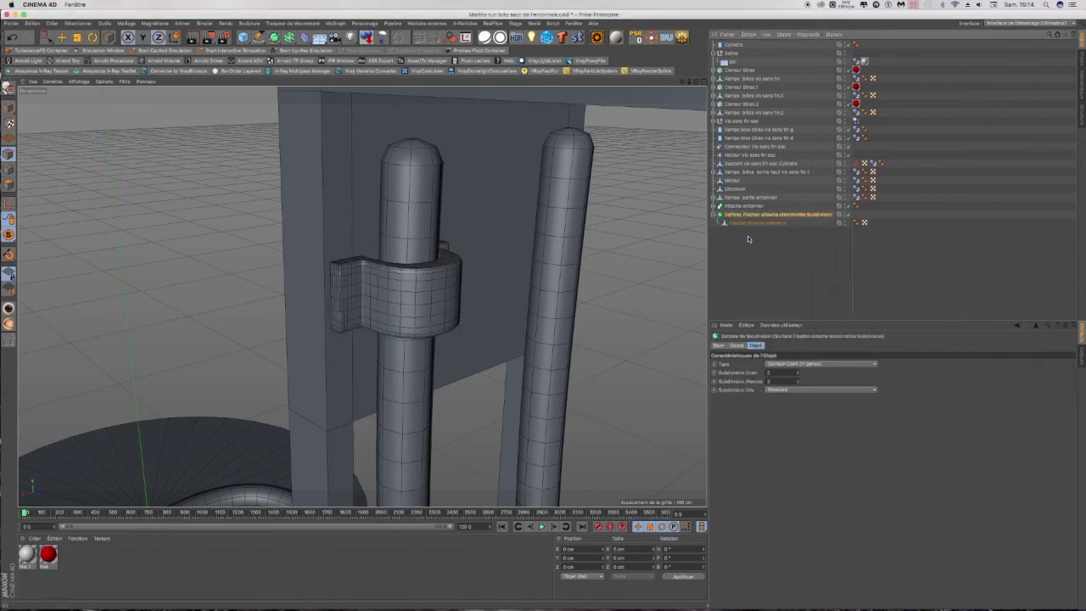
pyautogui.click(747, 237)
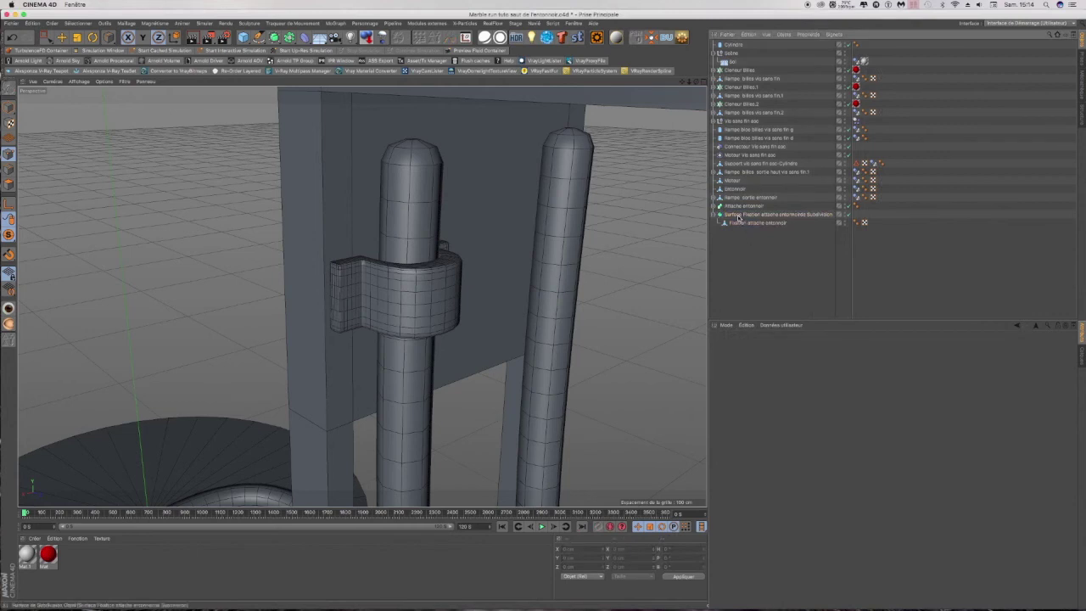
# Step: Remove the words "Surface" and "de Subdivision" from the bracket's parent object so it reads "Fixation attache entonnoir"
pyautogui.click(739, 216)
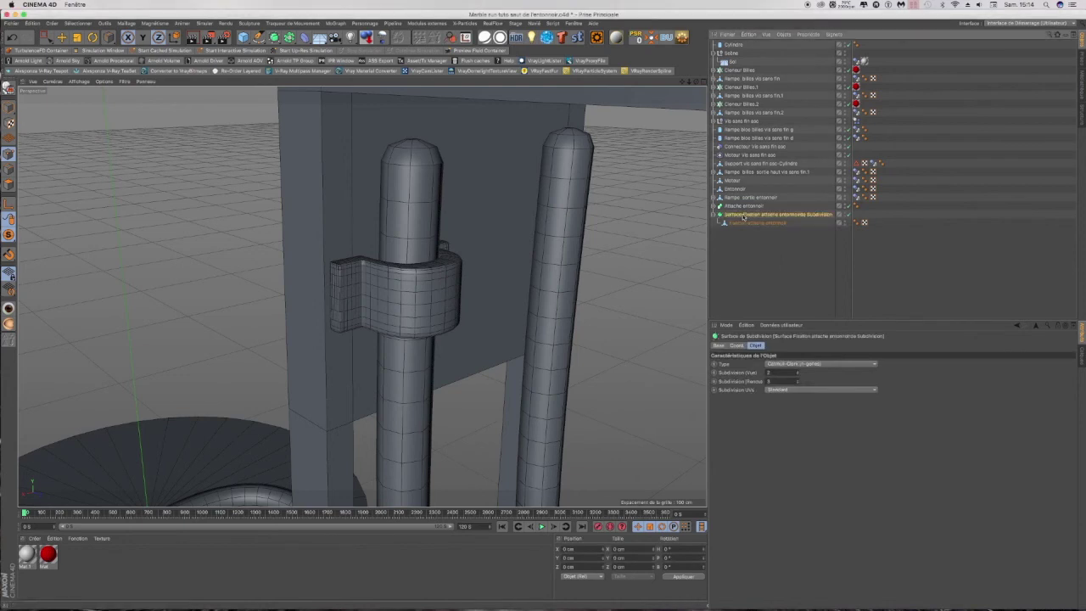
pyautogui.doubleClick(745, 215)
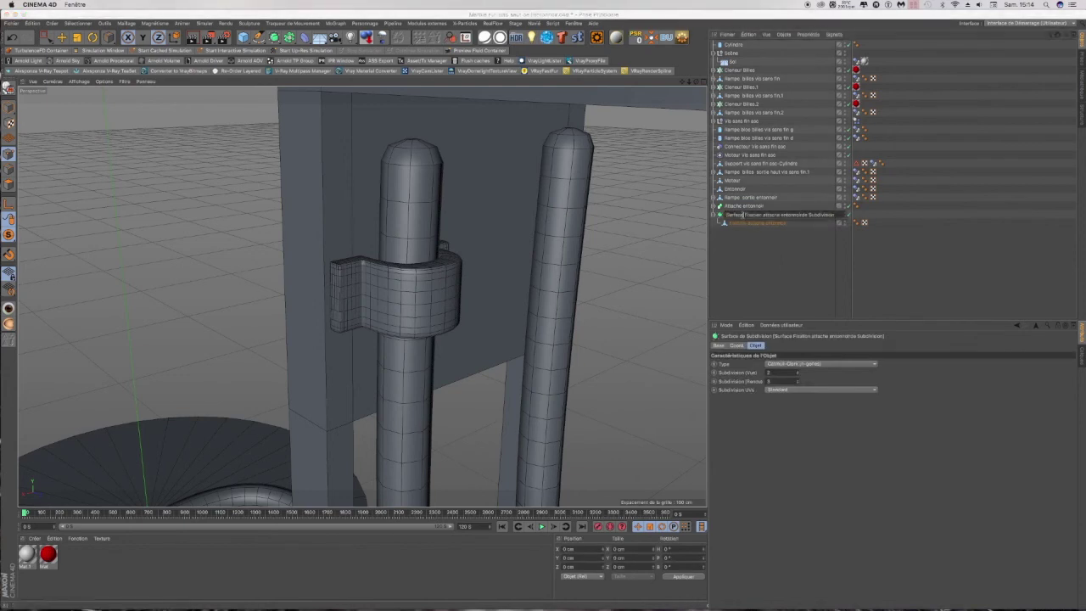
pyautogui.moveTo(745, 215); pyautogui.dragTo(724, 216)
pyautogui.press('BackSpace')
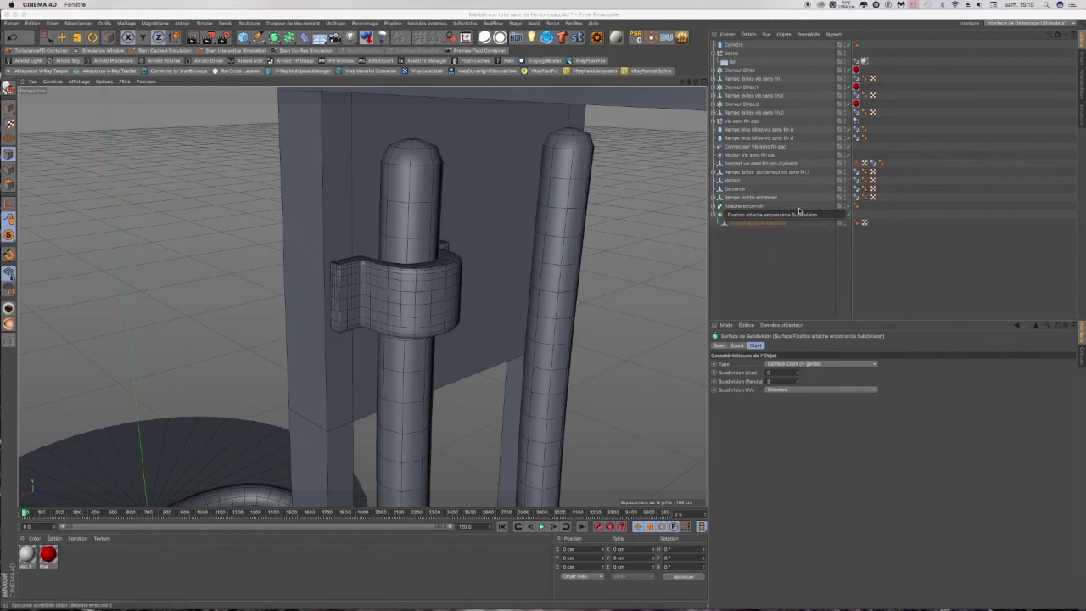
pyautogui.moveTo(793, 216); pyautogui.dragTo(821, 218)
pyautogui.press('BackSpace')
pyautogui.press('Return')
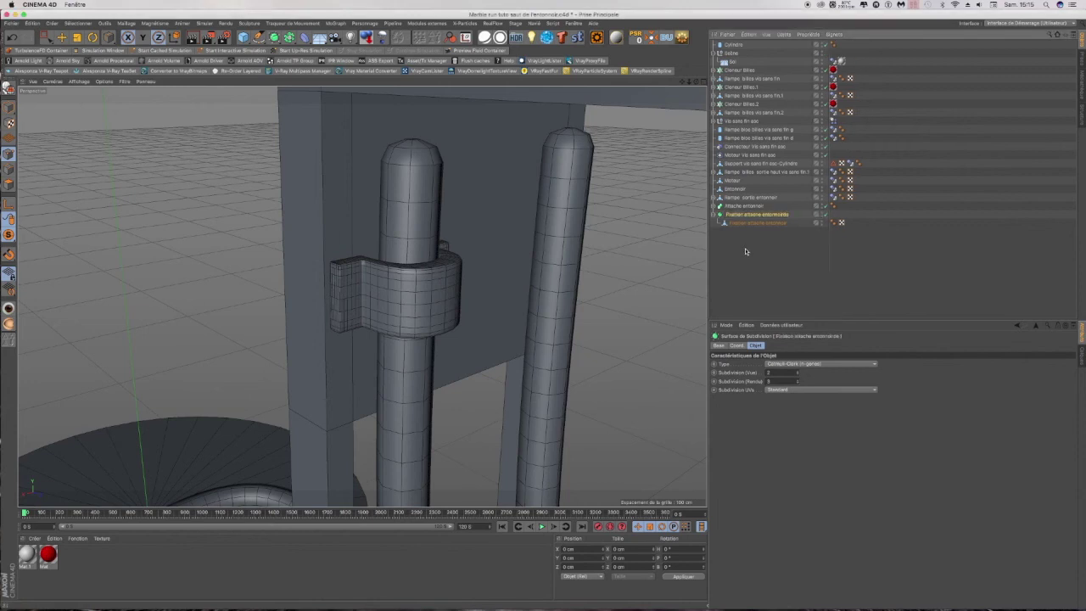
pyautogui.doubleClick(783, 216)
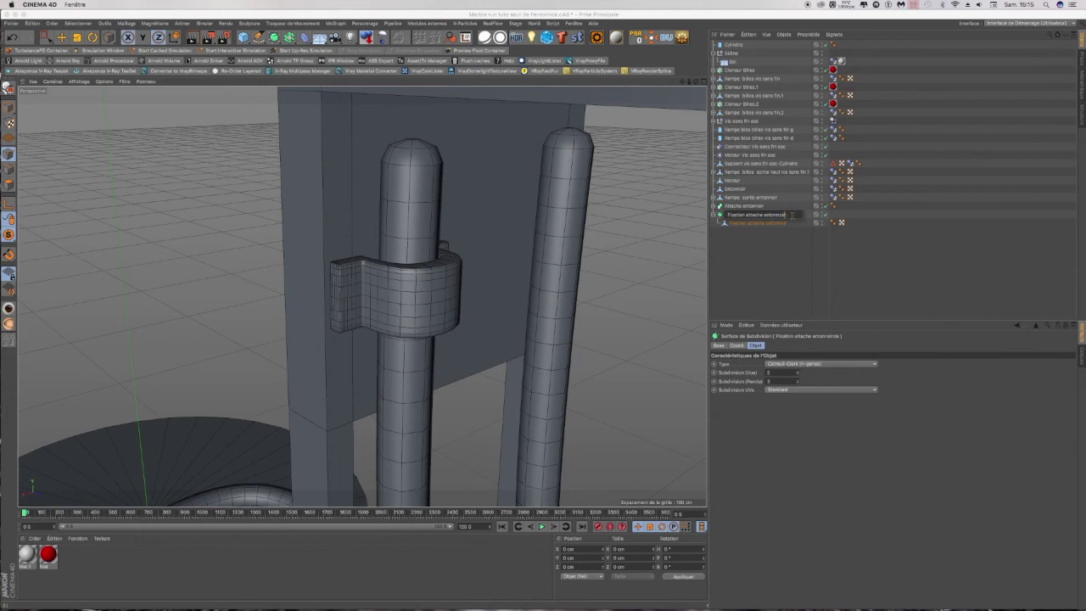
pyautogui.click(733, 248)
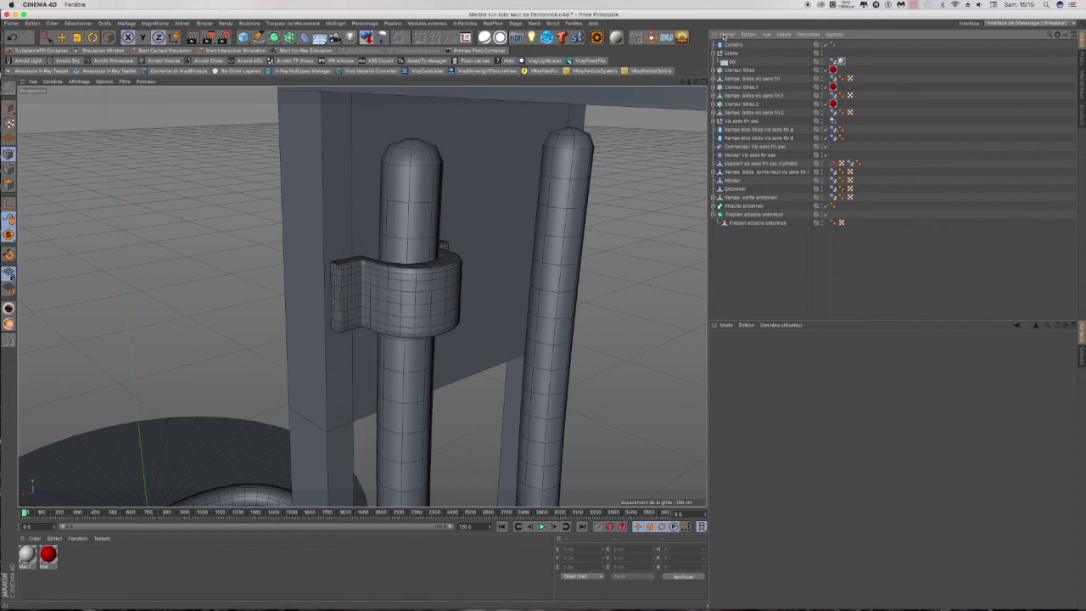
# Step: Place the cylinder last in the object hierarchy and set both its radius and its height to 0.5 cm
pyautogui.moveTo(731, 45); pyautogui.dragTo(760, 238)
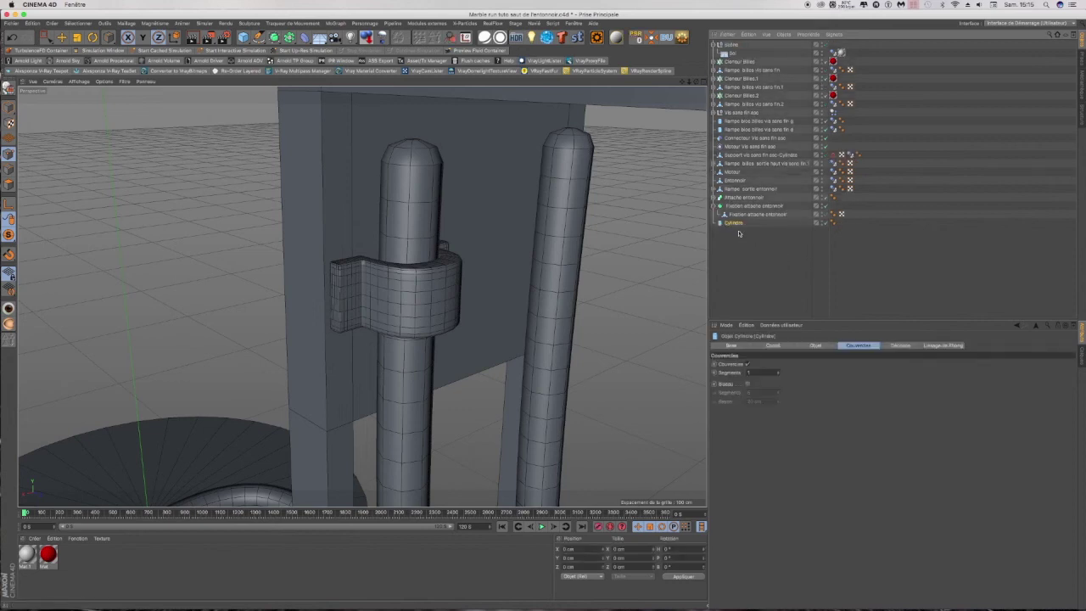
pyautogui.click(816, 346)
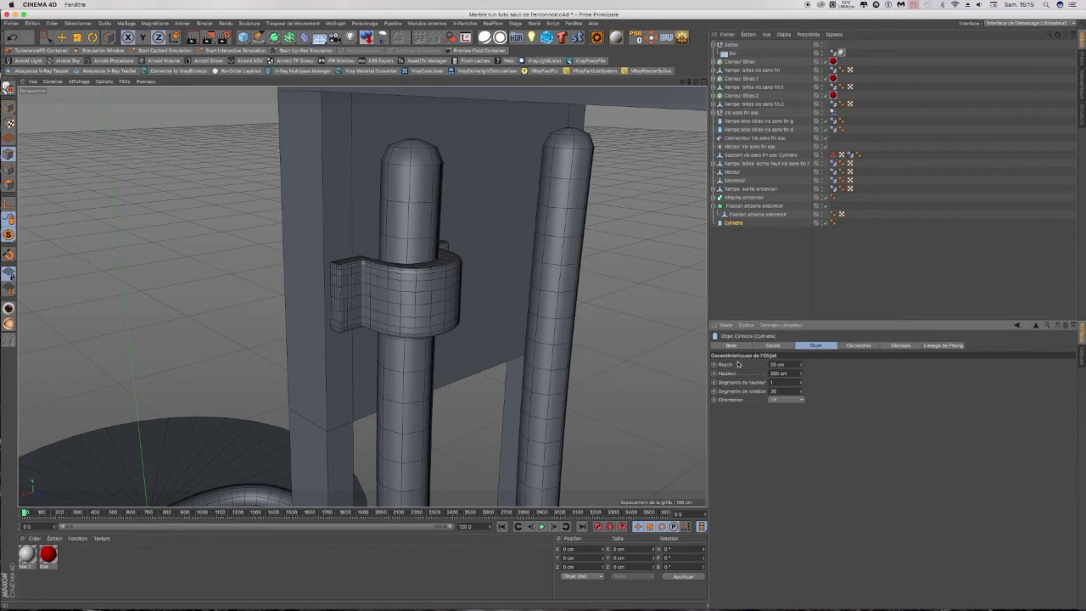
pyautogui.click(788, 364)
pyautogui.write('0,05')
pyautogui.press('Return')
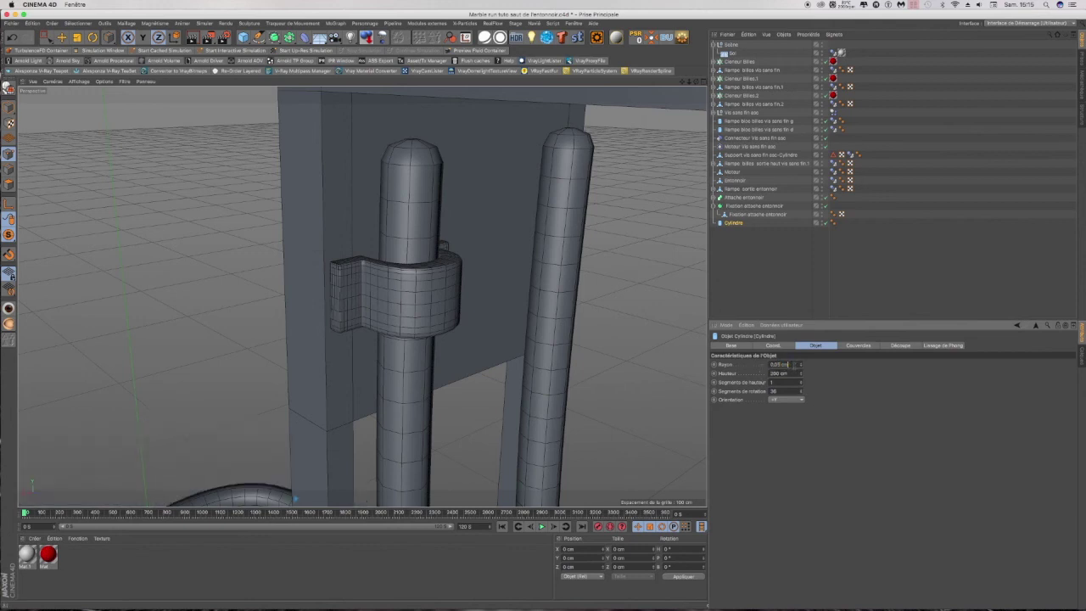
pyautogui.write('5')
pyautogui.doubleClick(778, 373)
pyautogui.write('5')
pyautogui.press('Return')
# Step: Switch to model mode with the Move tool and align the cylinder to the bracket object's position using PSR reset
pyautogui.click(733, 224)
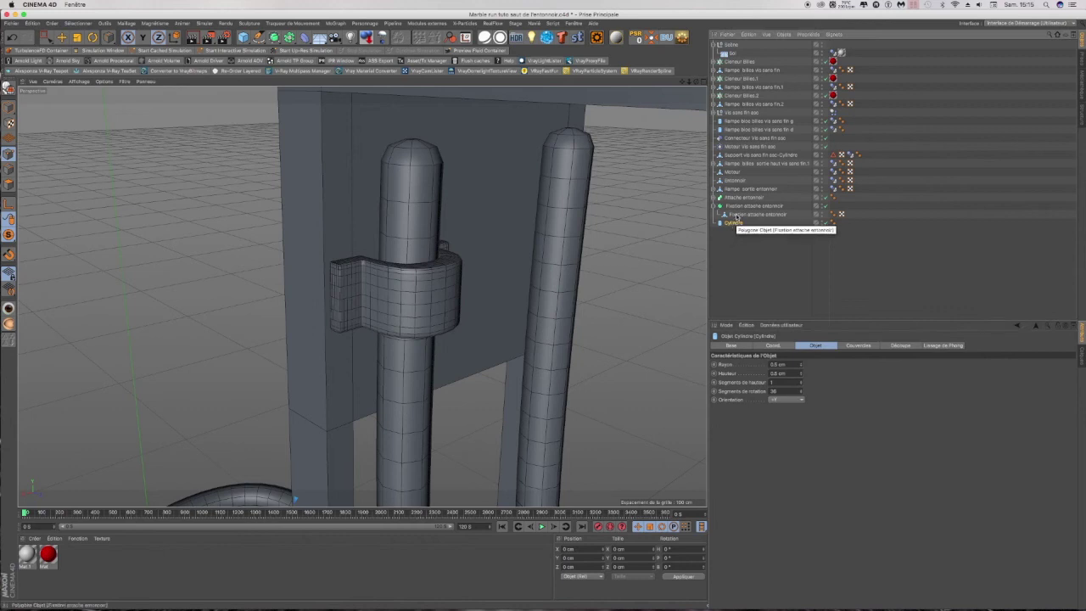
pyautogui.click(736, 214)
pyautogui.moveTo(736, 217); pyautogui.dragTo(176, 144)
pyautogui.click(10, 109)
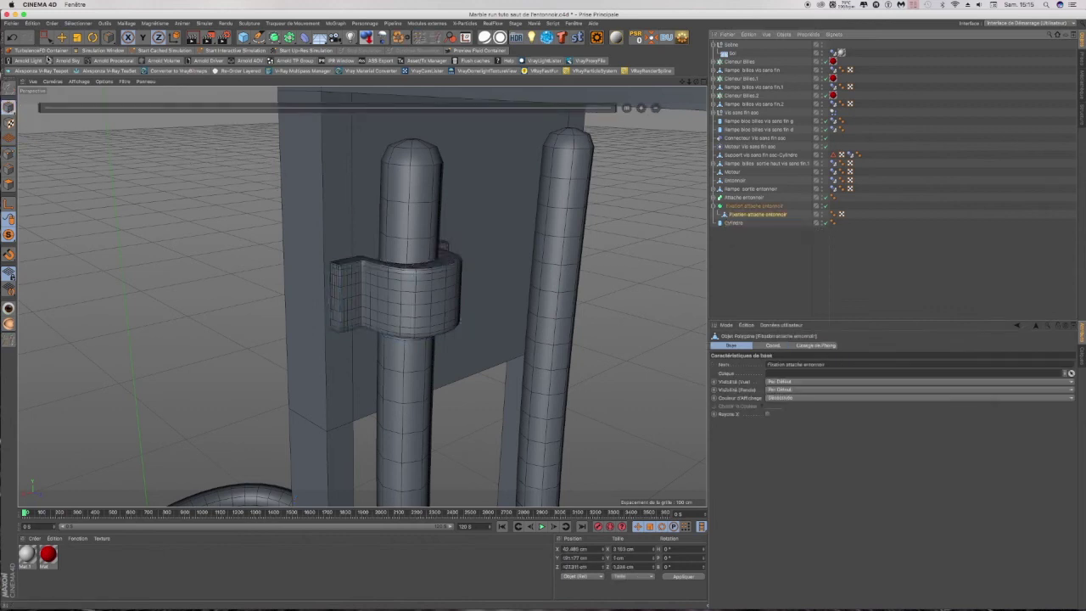
pyautogui.click(62, 39)
pyautogui.moveTo(735, 223)
pyautogui.mouseDown()
pyautogui.moveTo(752, 227)
pyautogui.moveTo(741, 218)
pyautogui.moveTo(749, 240)
pyautogui.moveTo(740, 240)
pyautogui.mouseUp()
pyautogui.click(641, 41)
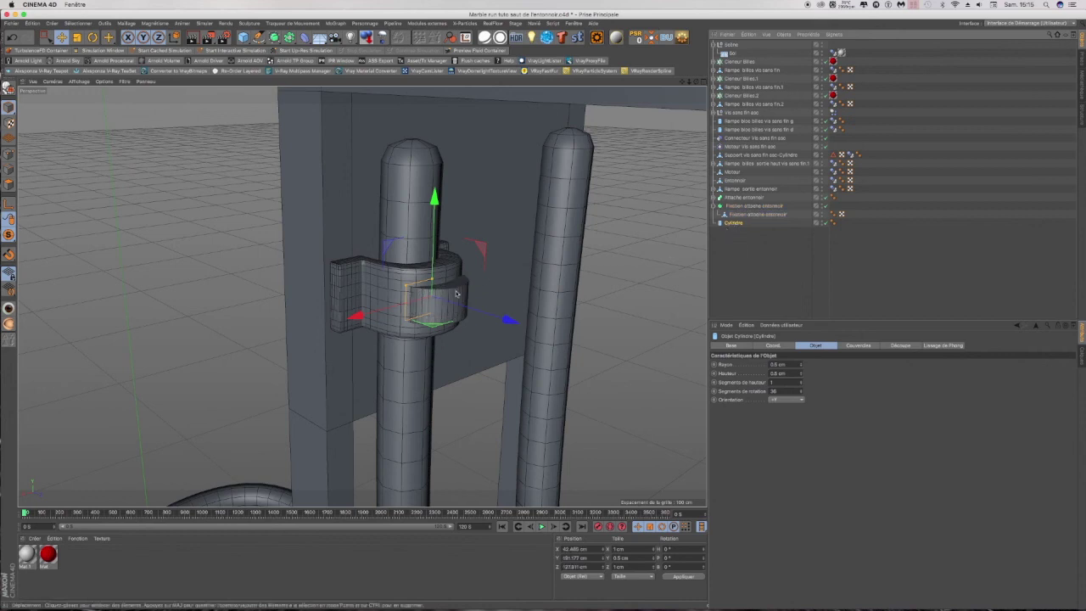
# Step: Set the cylinder's orientation to +Z and move it outward along the Z axis to the front of the bracket
pyautogui.click(788, 401)
pyautogui.click(783, 425)
pyautogui.click(785, 400)
pyautogui.click(785, 408)
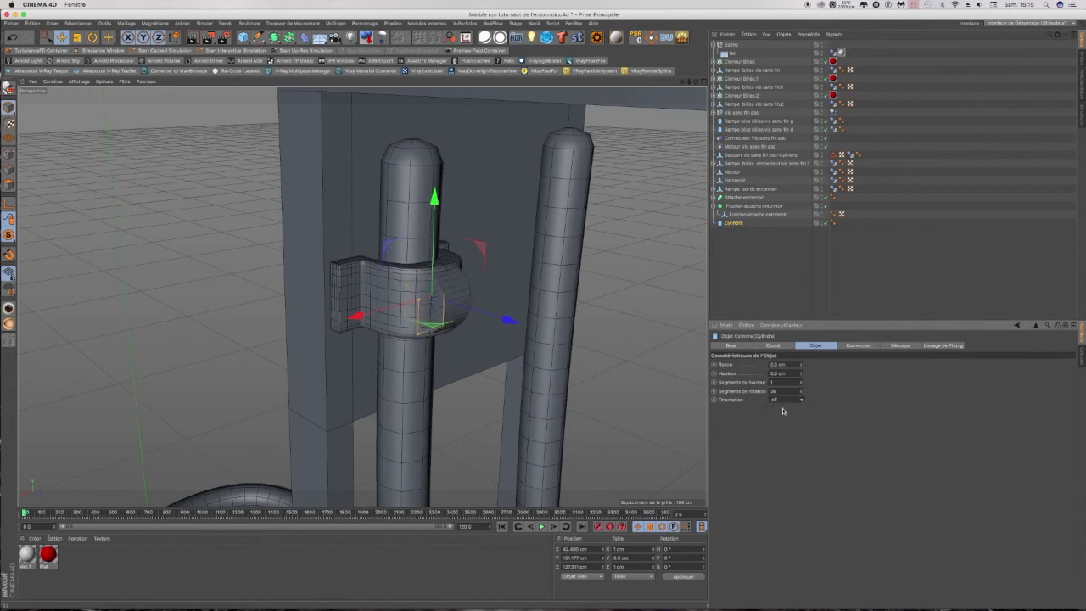
pyautogui.click(798, 404)
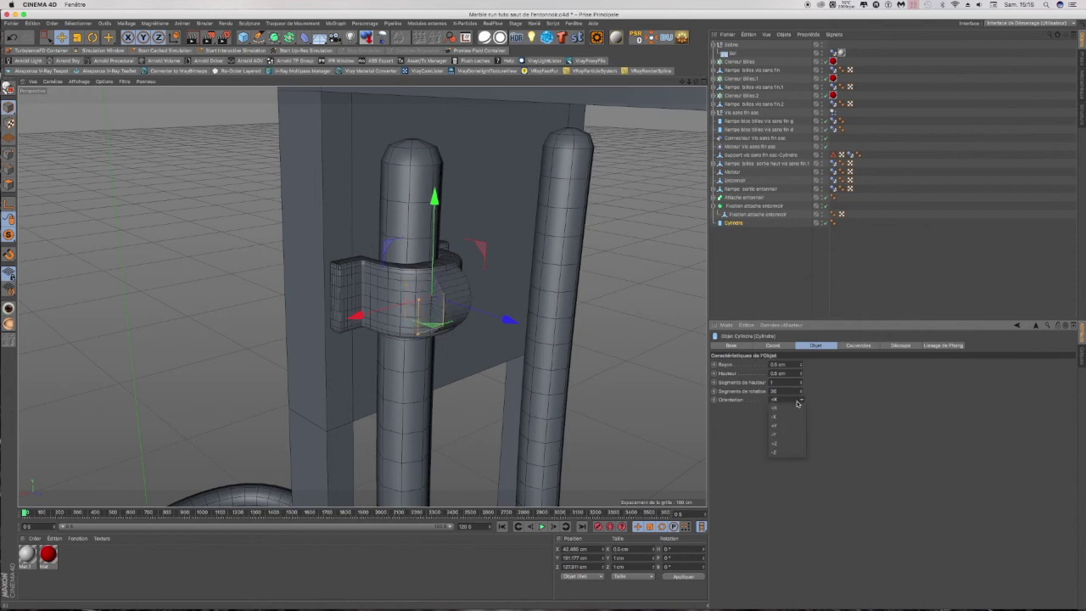
pyautogui.click(783, 445)
pyautogui.moveTo(509, 320); pyautogui.dragTo(545, 333)
pyautogui.scroll(5, 488, 323)
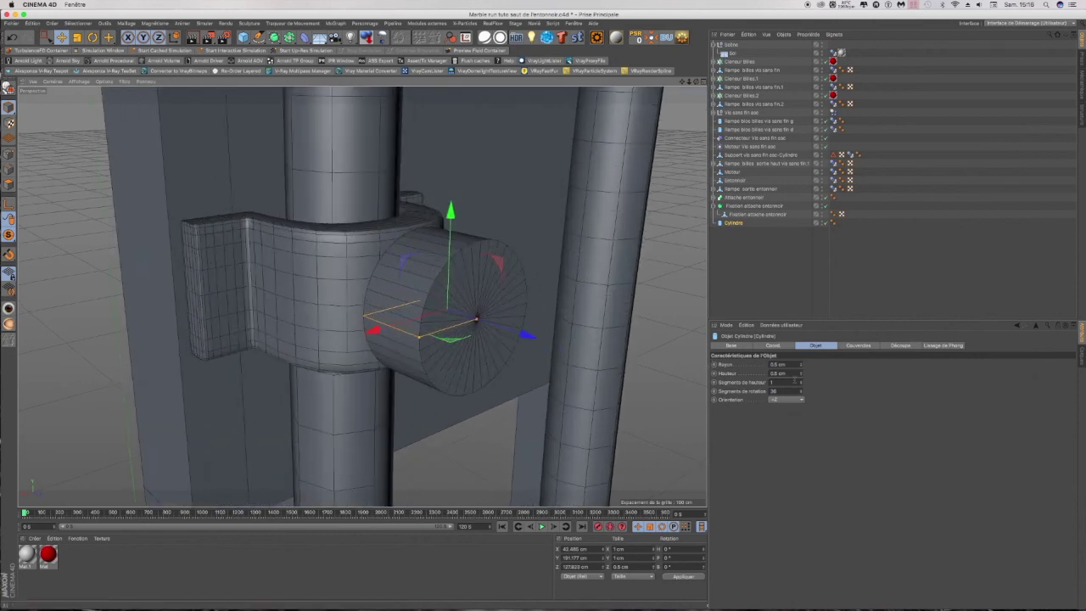
# Step: Flatten the cylinder into a small disc by setting its height to 0.1 cm and its radius to 0.2 cm
pyautogui.doubleClick(790, 373)
pyautogui.write('0.2')
pyautogui.press('Return')
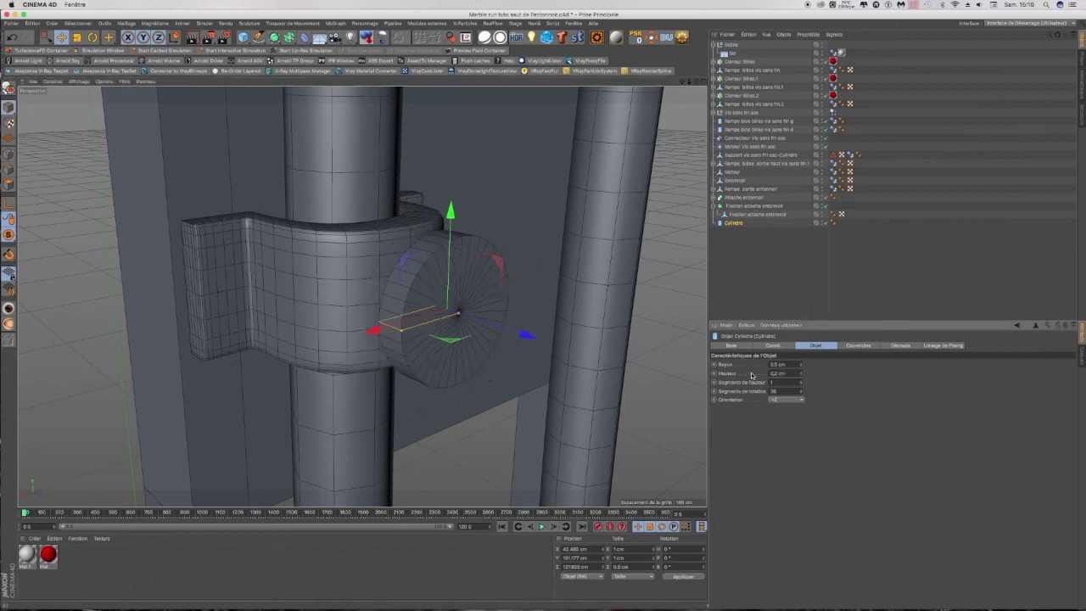
pyautogui.doubleClick(788, 374)
pyautogui.write('0,1')
pyautogui.press('Return')
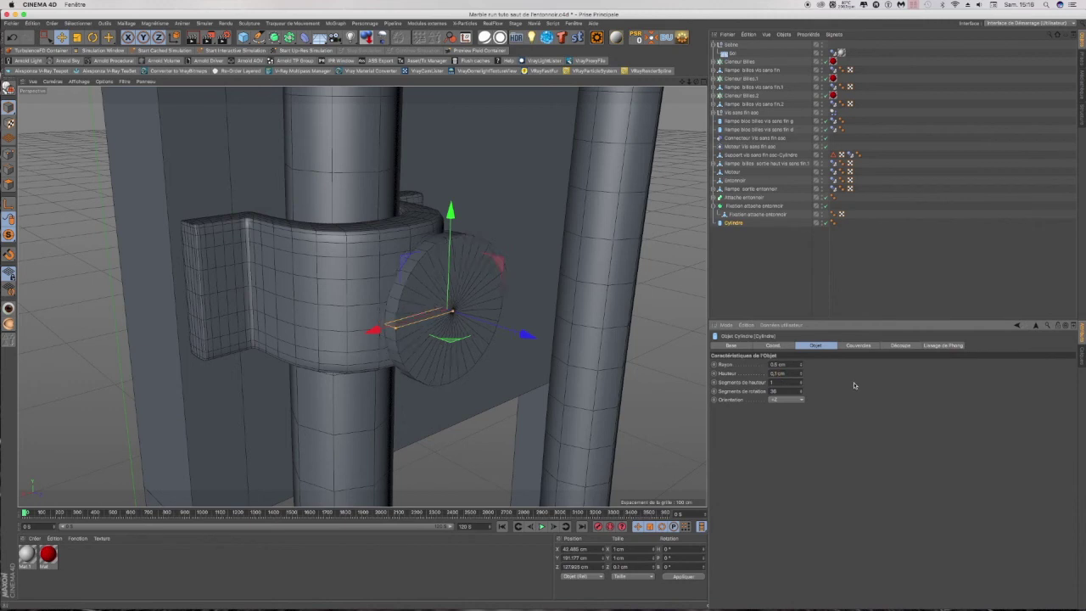
pyautogui.doubleClick(783, 364)
pyautogui.write('0,1')
pyautogui.press('Return')
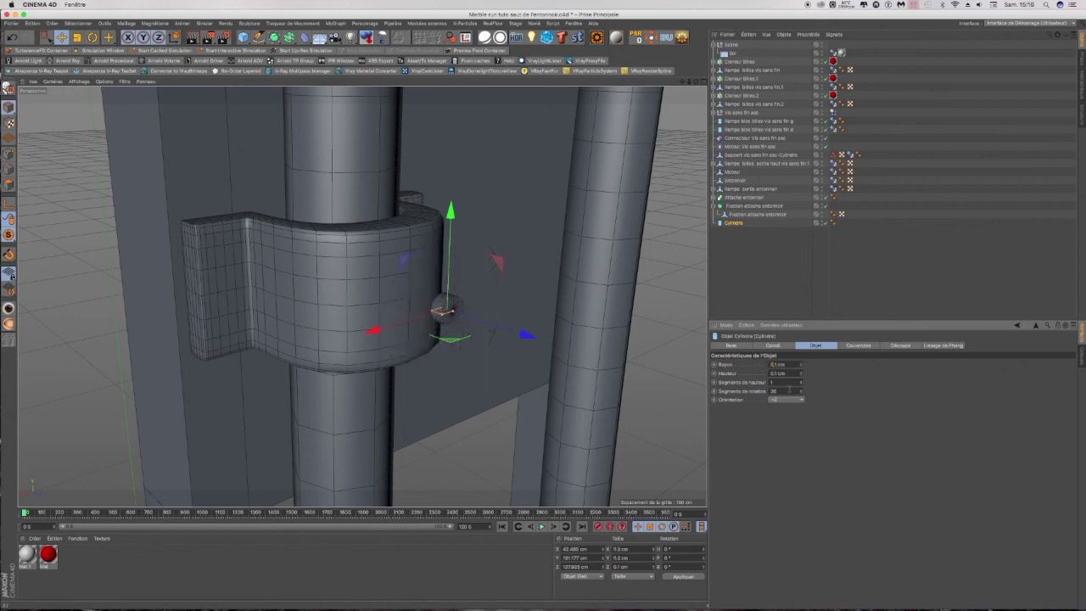
pyautogui.doubleClick(782, 364)
pyautogui.write('0')
pyautogui.press('Return')
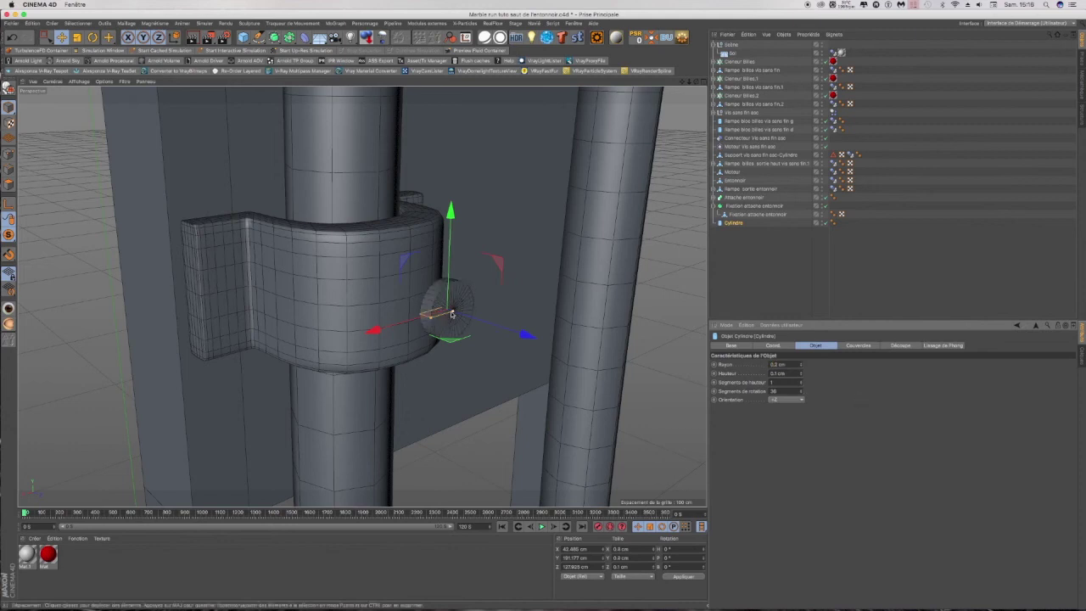
# Step: Move the disc along the X and Z axes onto the front face of the bracket's outer flange
pyautogui.moveTo(380, 328); pyautogui.dragTo(202, 376)
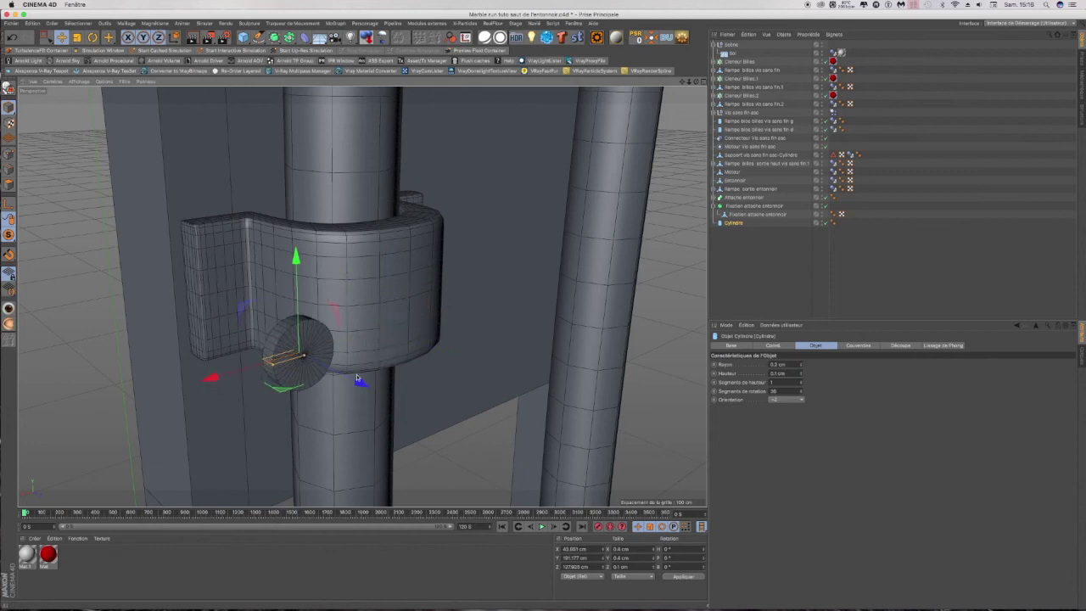
pyautogui.moveTo(356, 383); pyautogui.dragTo(244, 325)
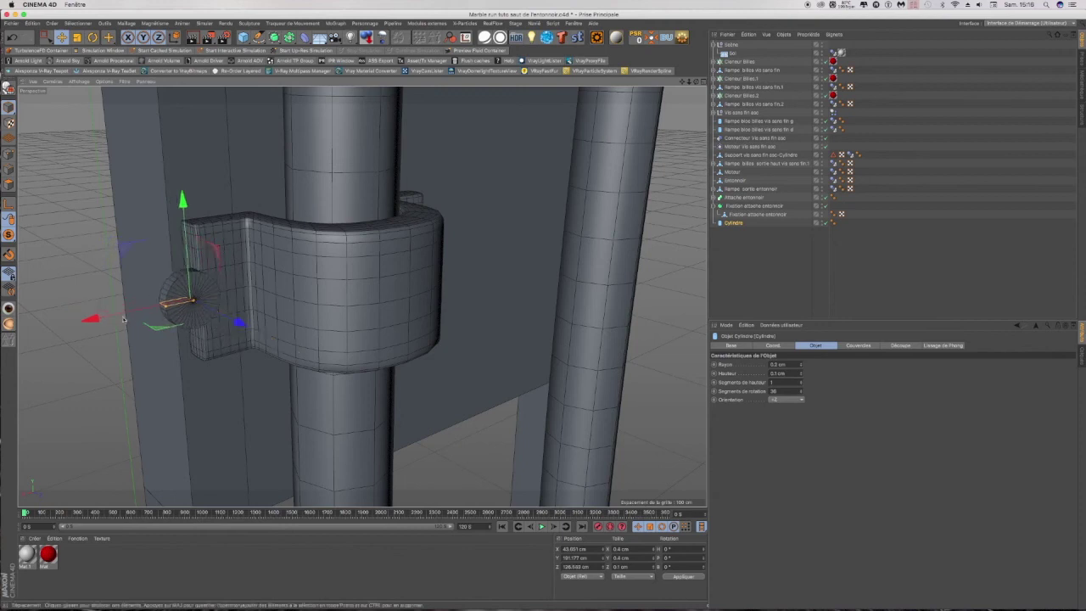
pyautogui.moveTo(91, 318); pyautogui.dragTo(170, 296)
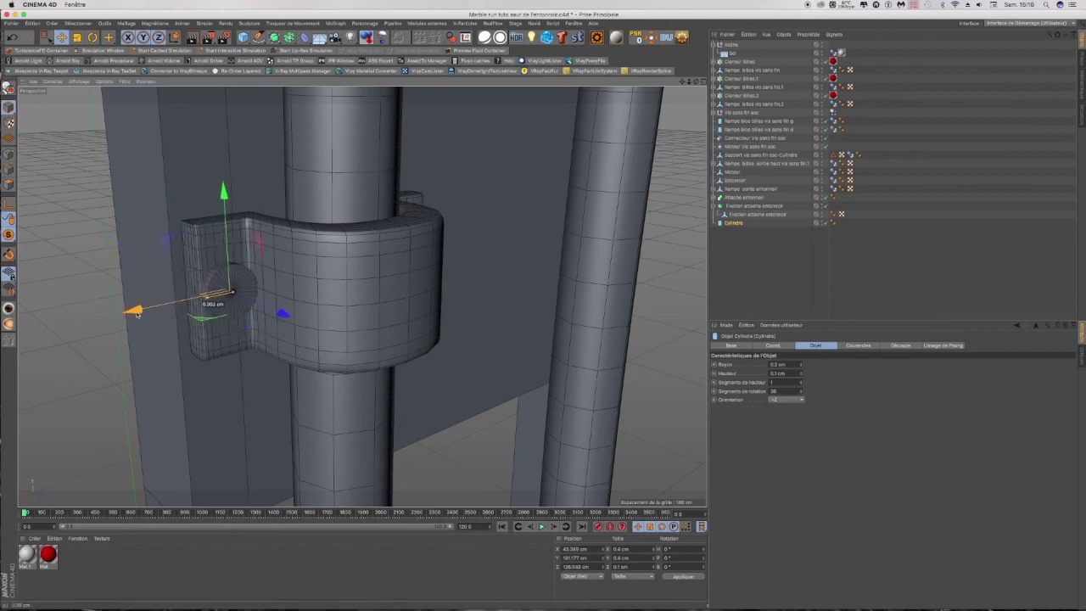
# Step: Set the disc's radius to 0.15 cm, adjust its depth against the flange and raise it toward the flange's upper end
pyautogui.scroll(4, 232, 286)
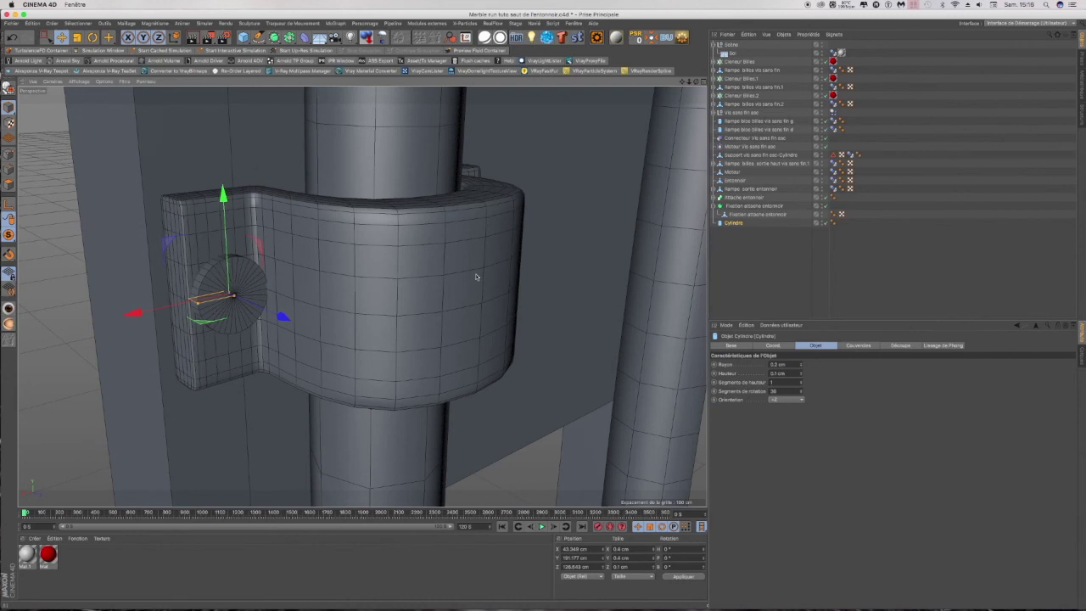
pyautogui.click(777, 364)
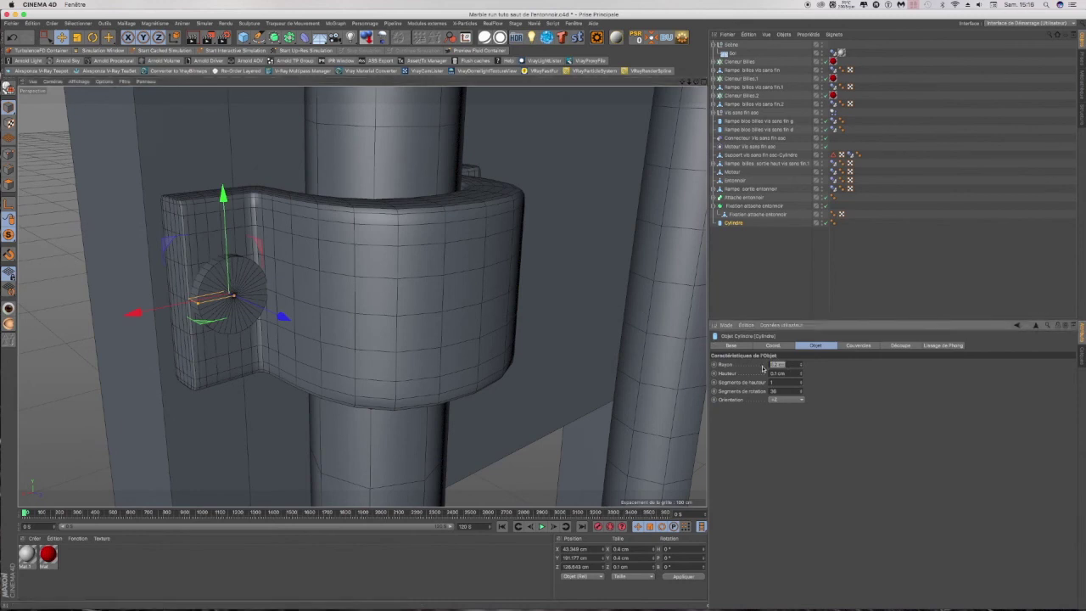
pyautogui.write('0.15')
pyautogui.press('Return')
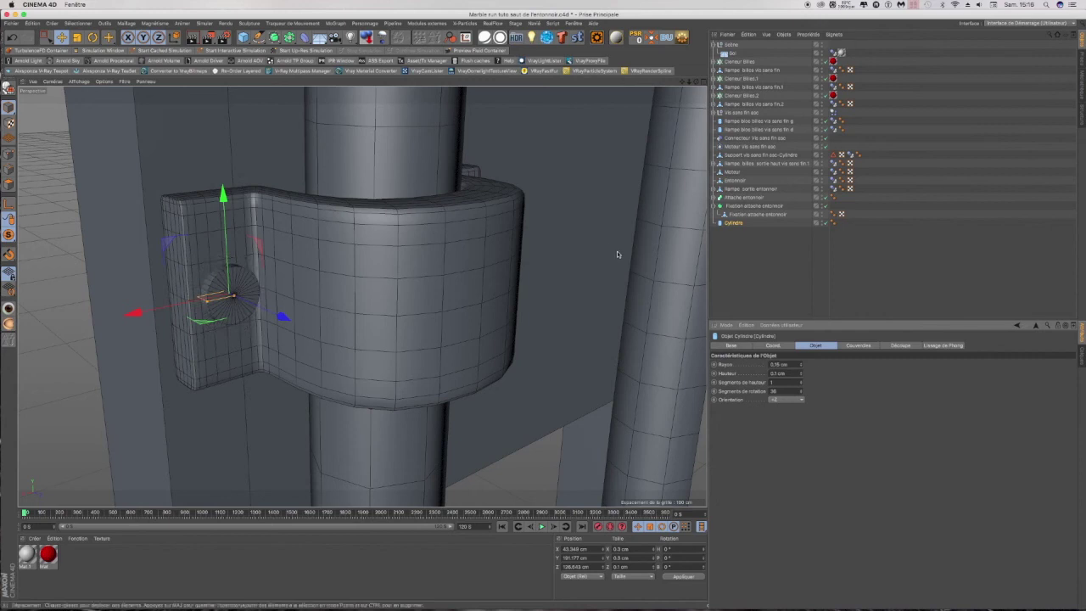
pyautogui.moveTo(287, 319); pyautogui.dragTo(286, 320)
pyautogui.moveTo(225, 192); pyautogui.dragTo(226, 148)
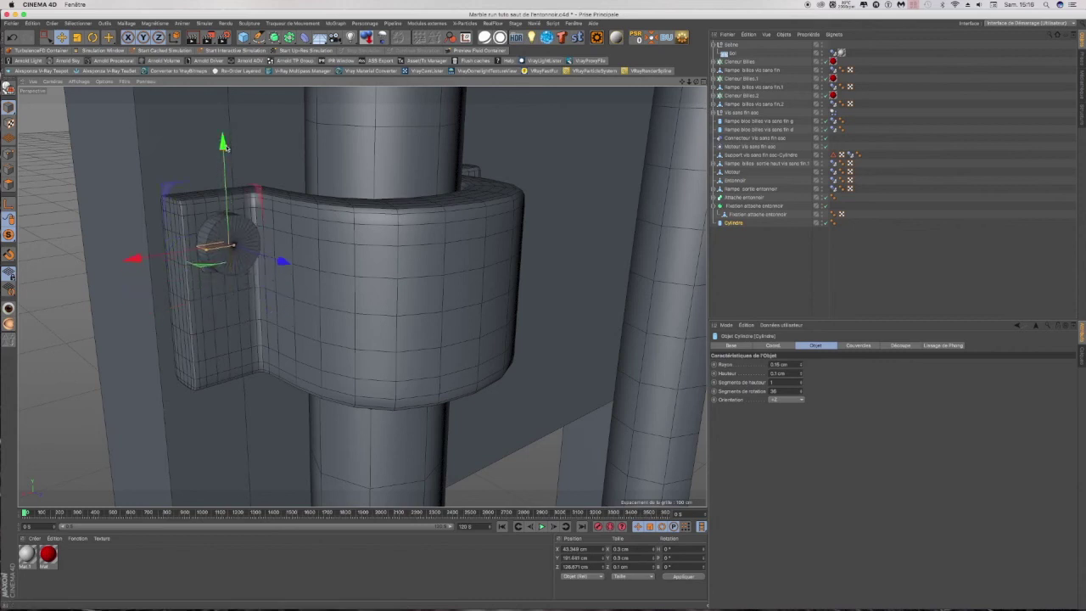
# Step: Enable the bevel on the cylinder's caps and set the bevel radius to 0.002 cm
pyautogui.click(859, 346)
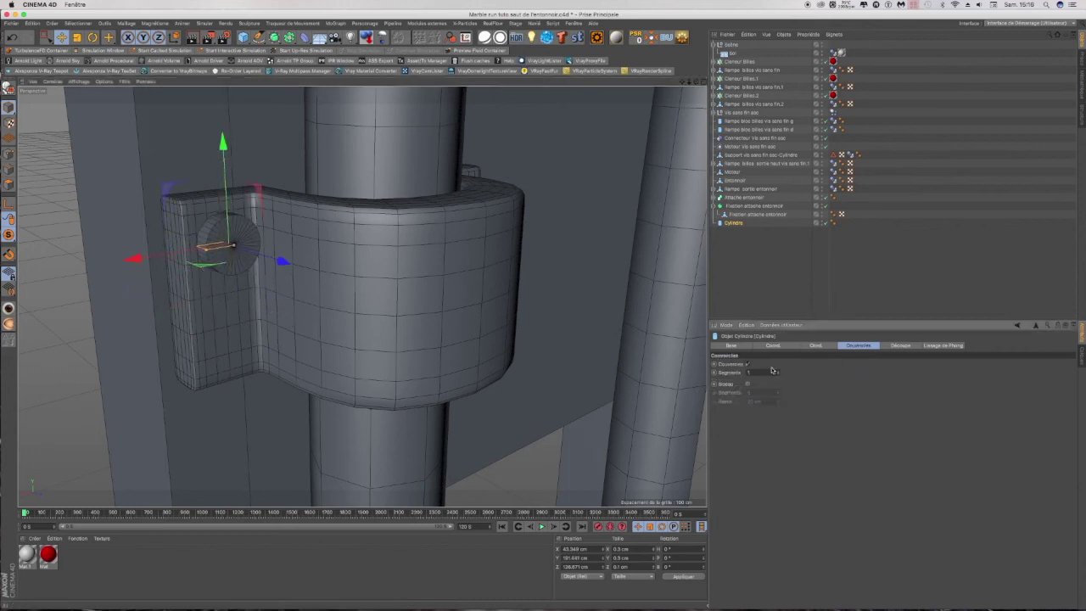
pyautogui.click(748, 384)
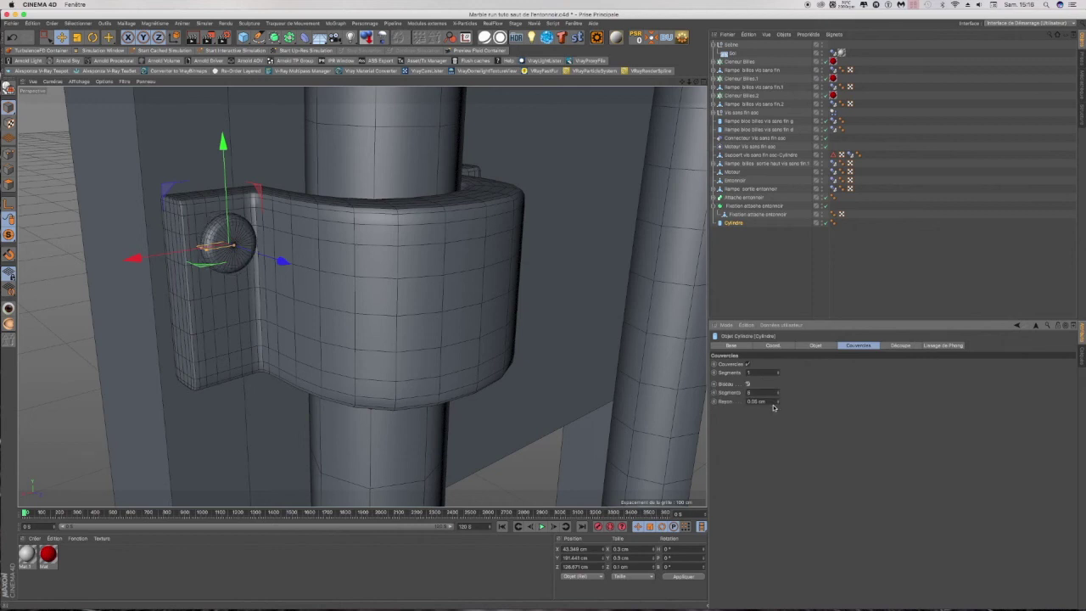
pyautogui.doubleClick(756, 402)
pyautogui.write('0.002')
pyautogui.press('Return')
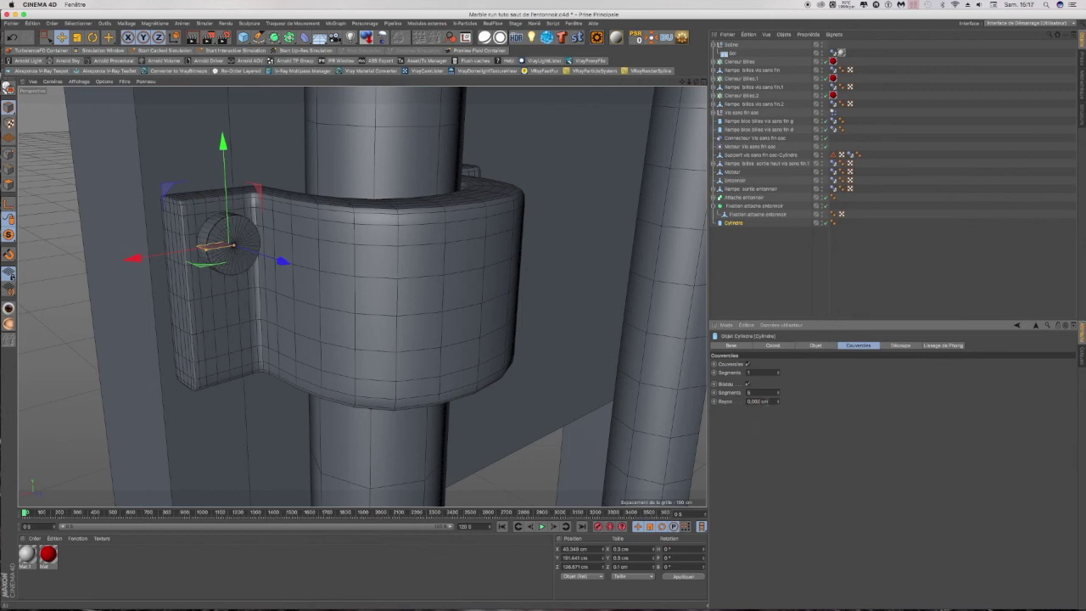
# Step: Set the disc's cap bevel radius to 0.02 cm and pull the disc slightly away from the flange along Z
pyautogui.moveTo(772, 402); pyautogui.dragTo(732, 399)
pyautogui.write('0')
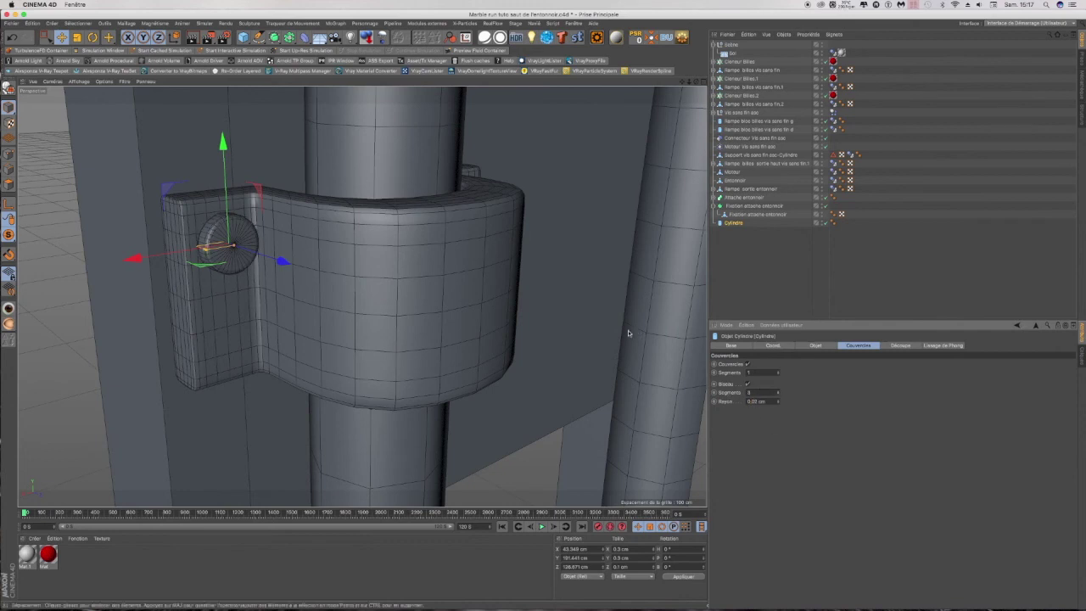
pyautogui.scroll(3, 192, 223)
pyautogui.scroll(2, 193, 223)
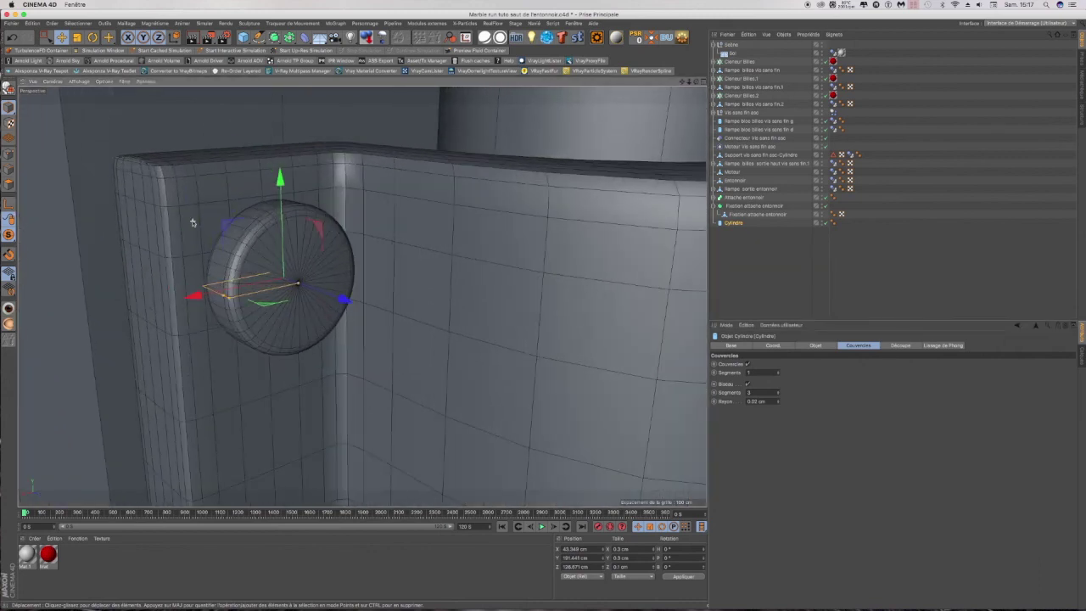
pyautogui.moveTo(342, 300)
pyautogui.mouseDown()
pyautogui.moveTo(458, 299)
pyautogui.moveTo(336, 294)
pyautogui.mouseUp()
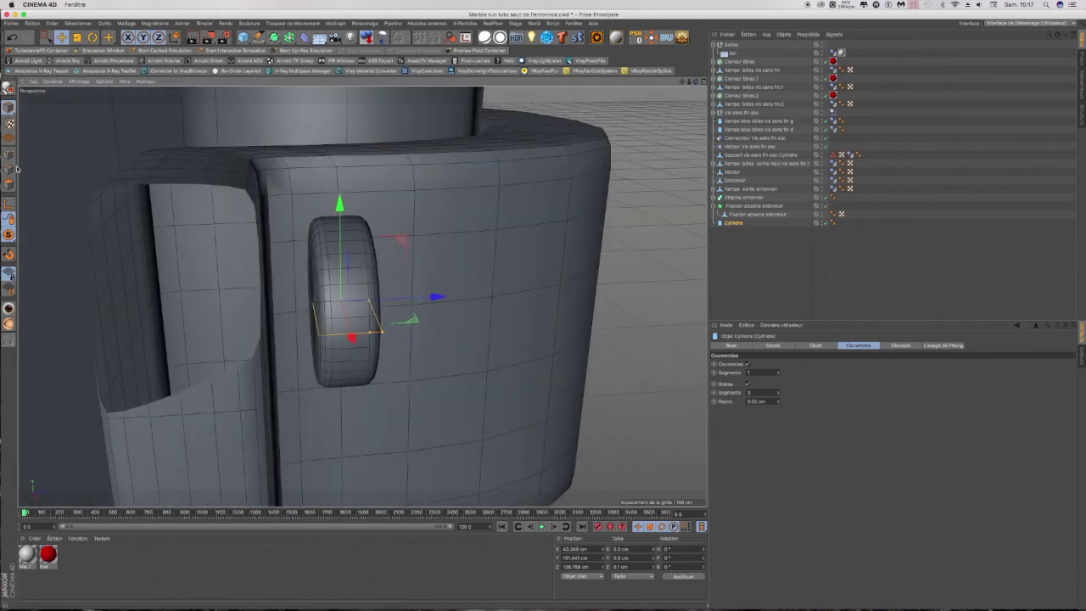
# Step: Make the cylinder editable and delete the points of its flange-facing end, selected with a rectangle in the top view
pyautogui.click(6, 88)
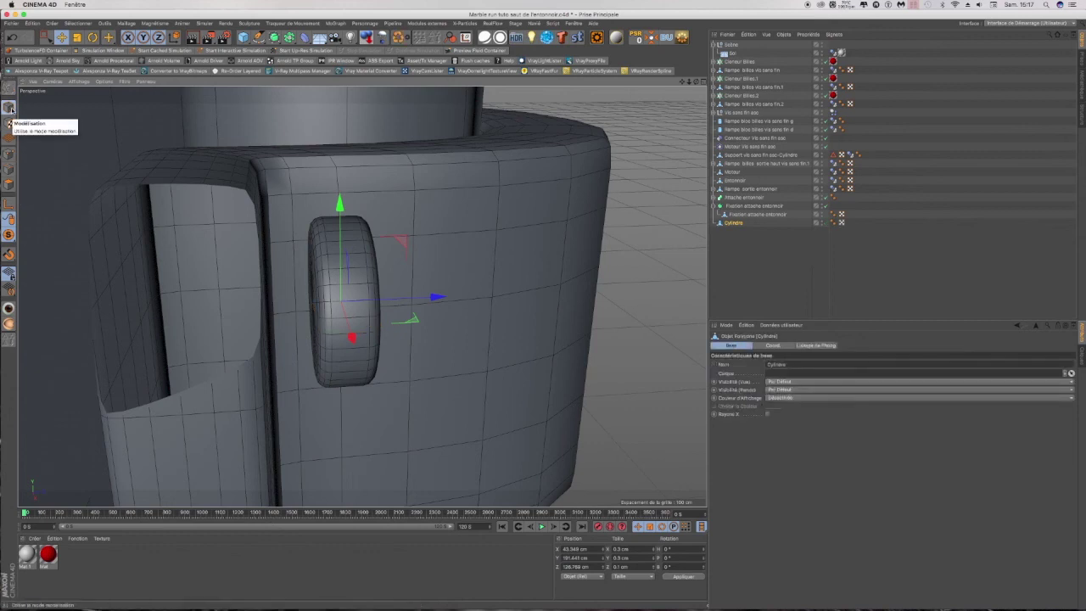
pyautogui.click(9, 154)
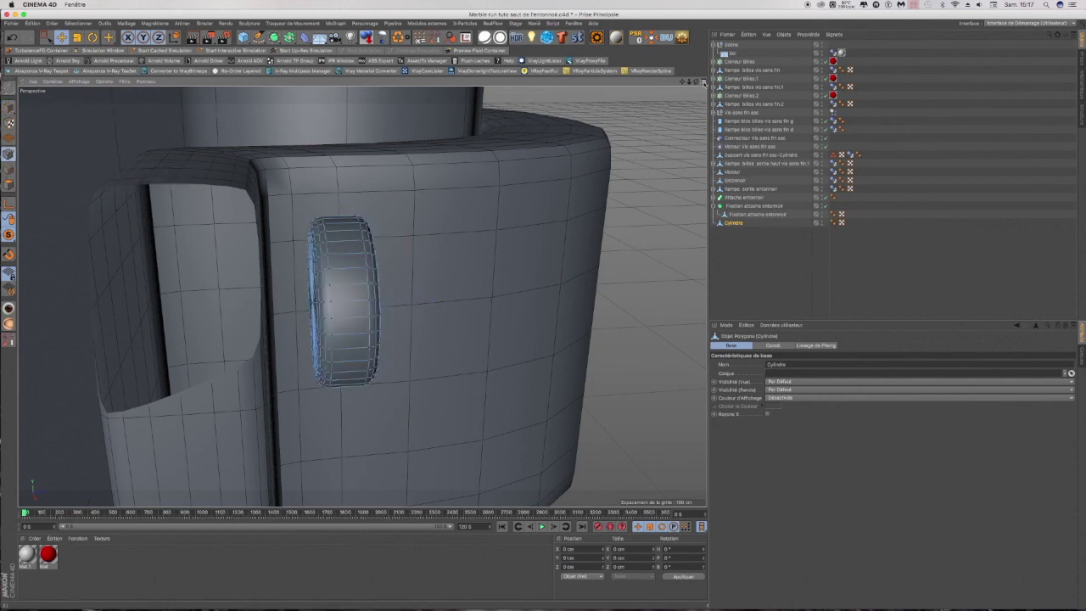
pyautogui.click(704, 83)
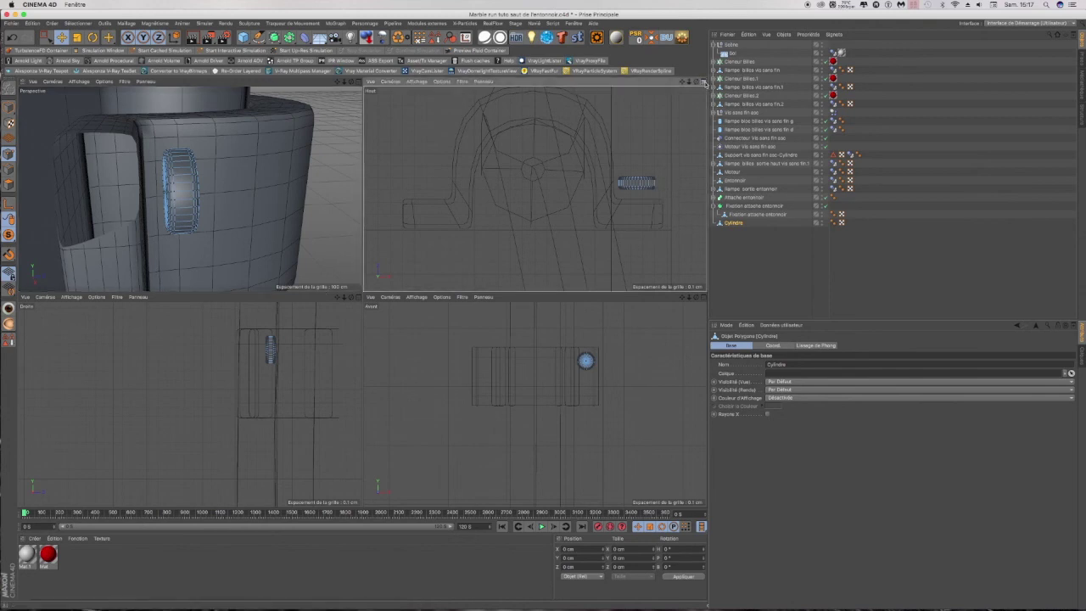
pyautogui.click(697, 81)
pyautogui.moveTo(47, 37); pyautogui.dragTo(72, 68)
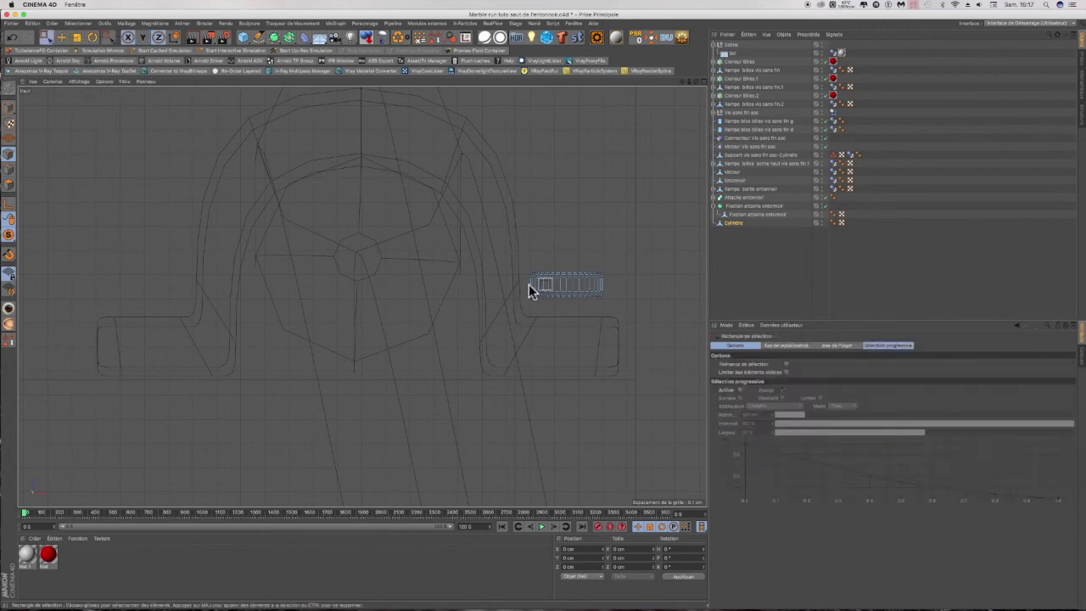
pyautogui.scroll(5, 606, 303)
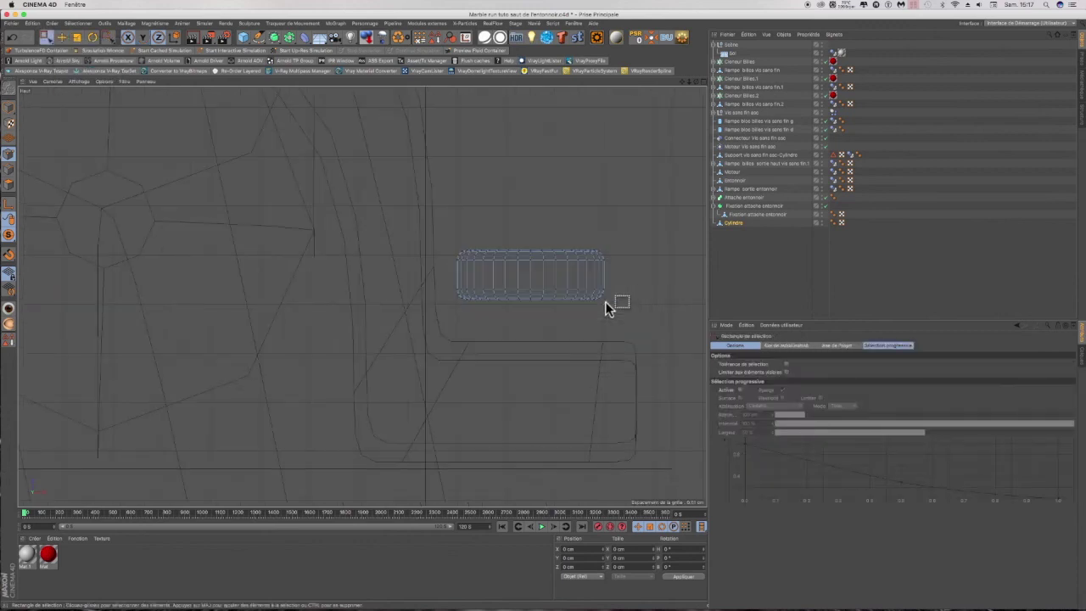
pyautogui.scroll(2, 606, 302)
pyautogui.moveTo(265, 276); pyautogui.dragTo(631, 335)
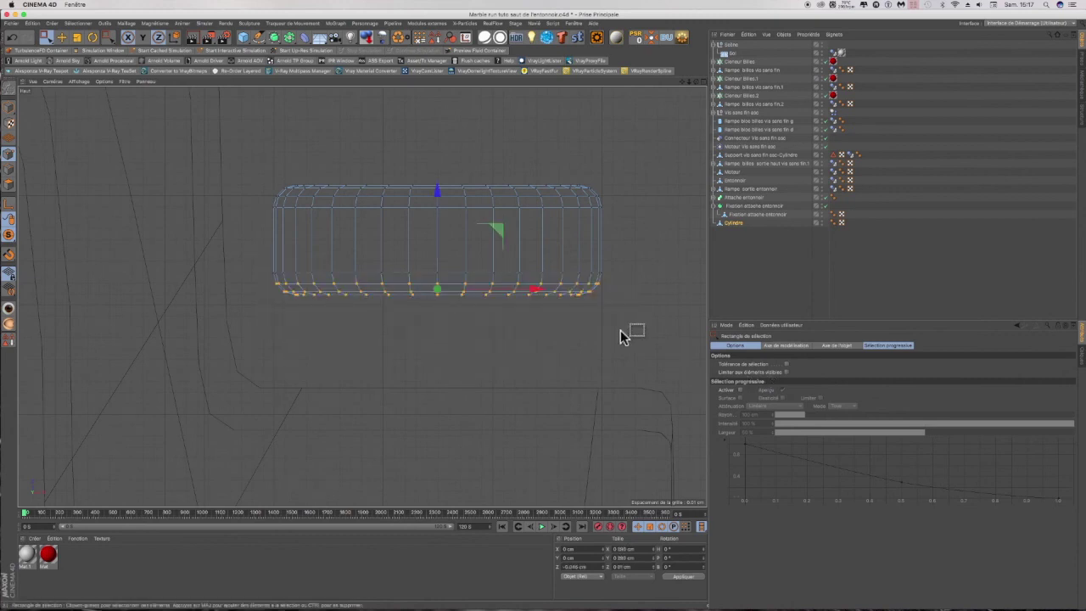
pyautogui.press('Delete')
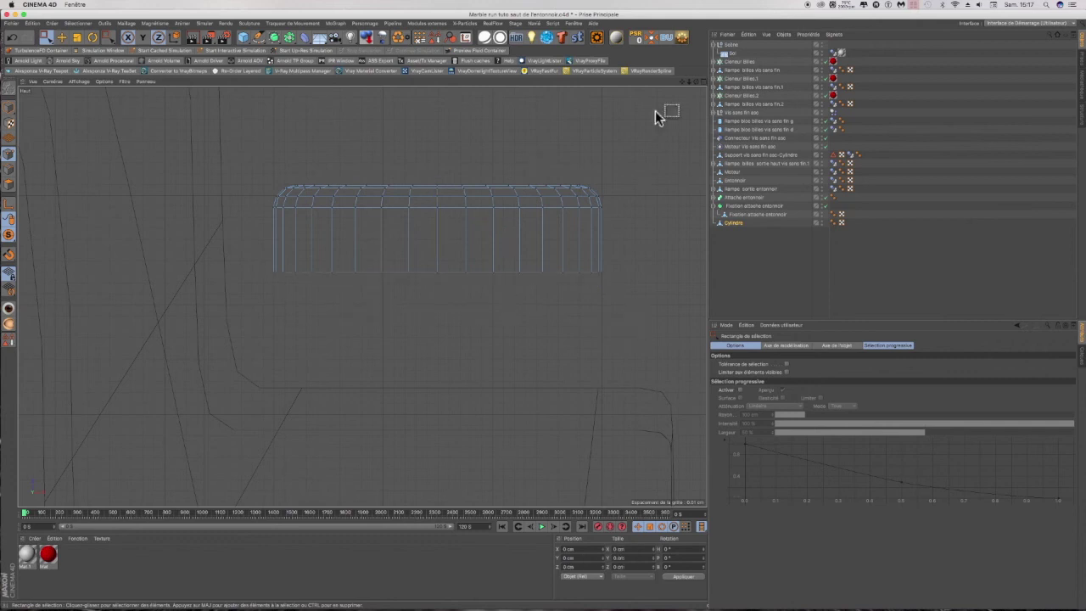
# Step: Move the whole screw head back along Z until its open end sits against the flange's front face
pyautogui.click(9, 108)
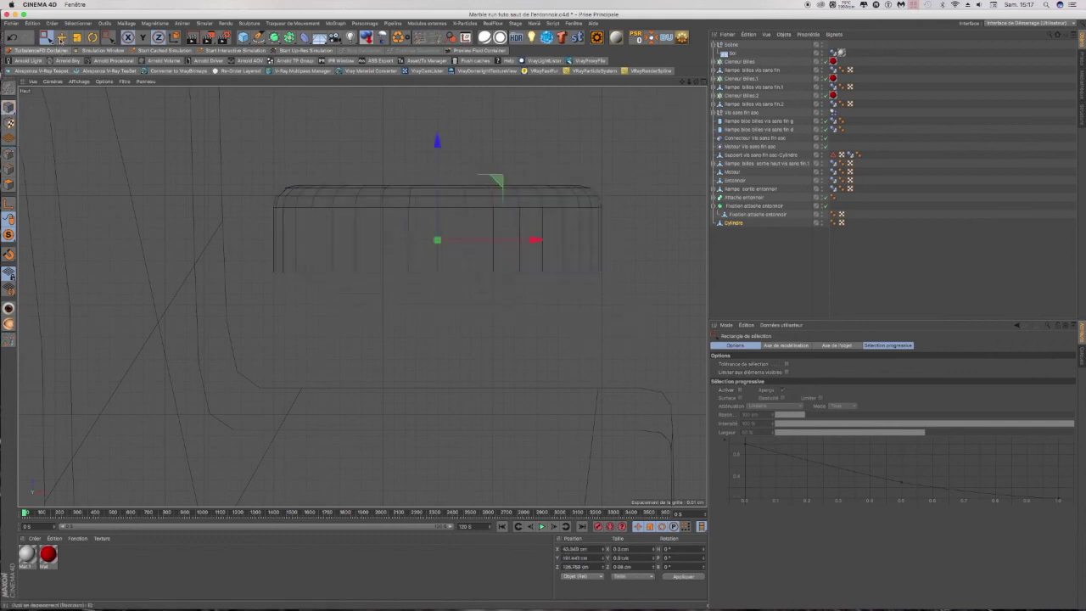
pyautogui.click(47, 37)
pyautogui.click(61, 37)
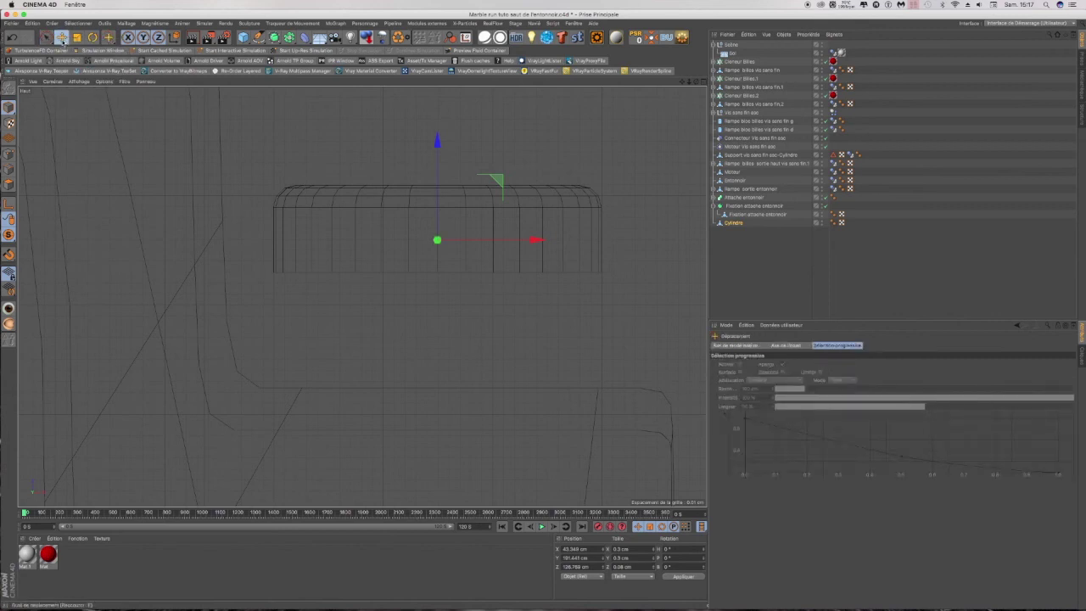
pyautogui.click(704, 83)
pyautogui.click(357, 82)
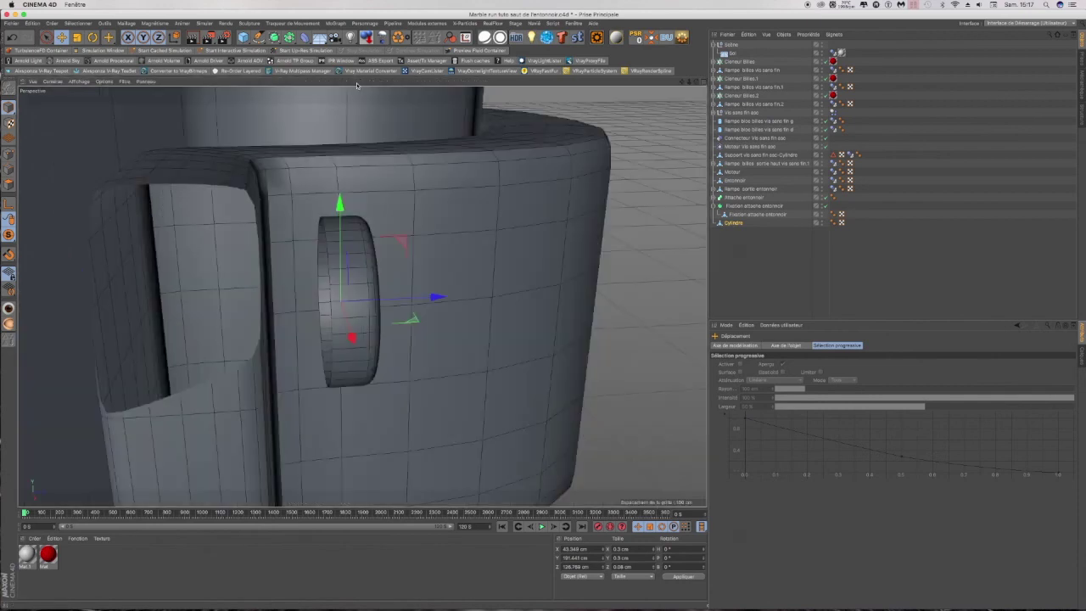
pyautogui.click(704, 83)
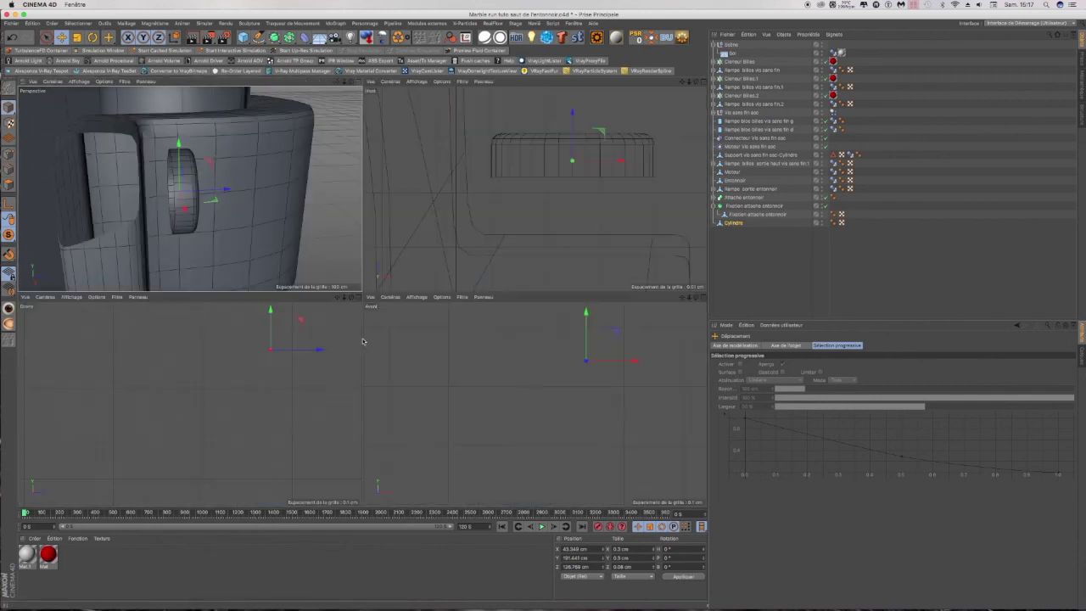
pyautogui.moveTo(320, 354); pyautogui.dragTo(306, 356)
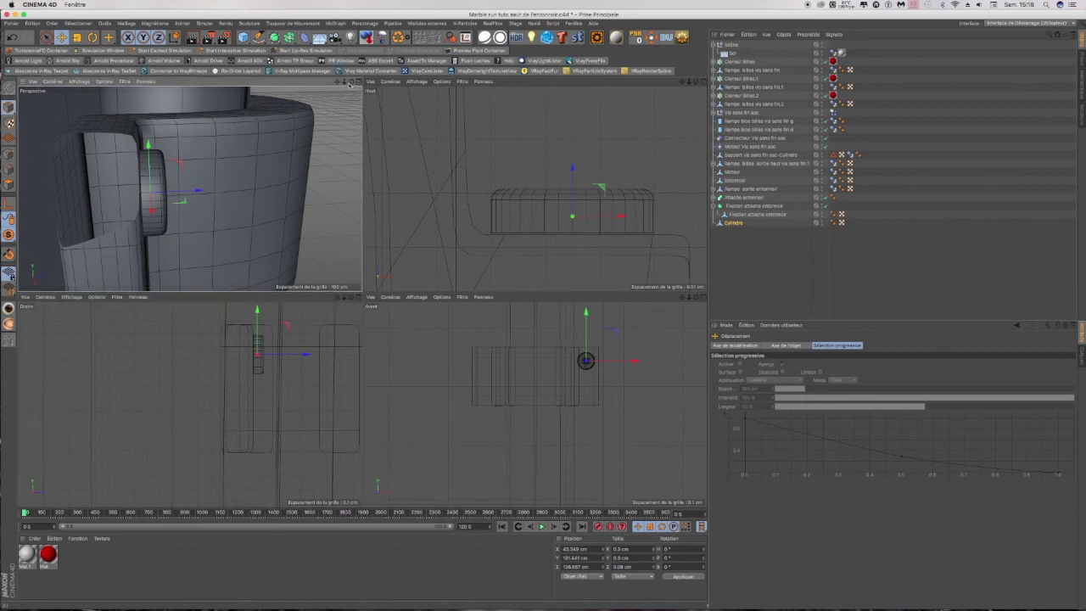
pyautogui.click(359, 82)
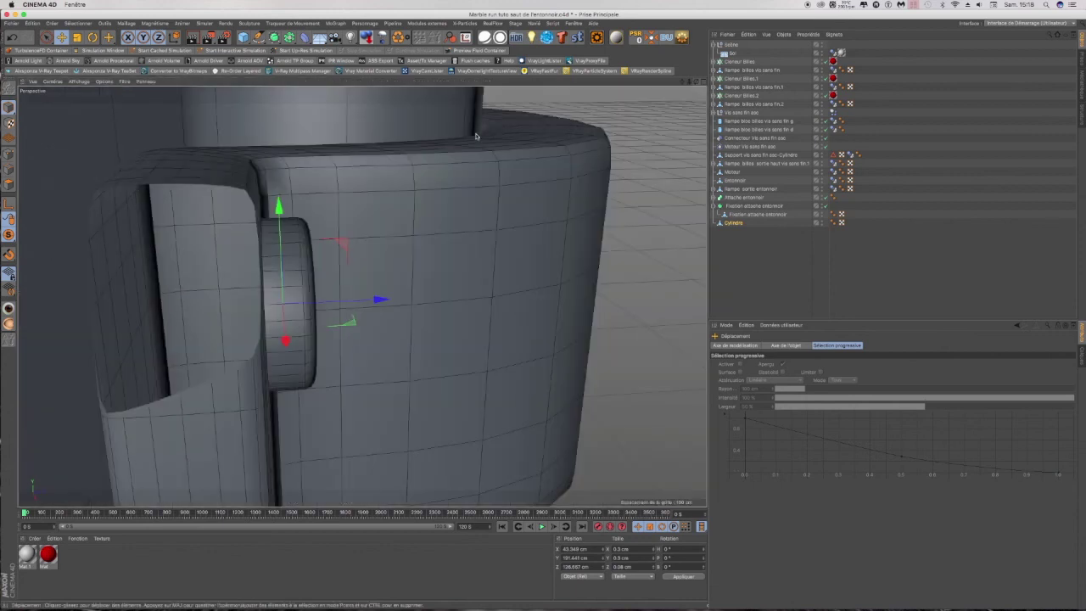
# Step: Shift the screw head slightly along X on the flange and copy it down along Y to the flange's lower end
pyautogui.moveTo(696, 82); pyautogui.dragTo(499, 75)
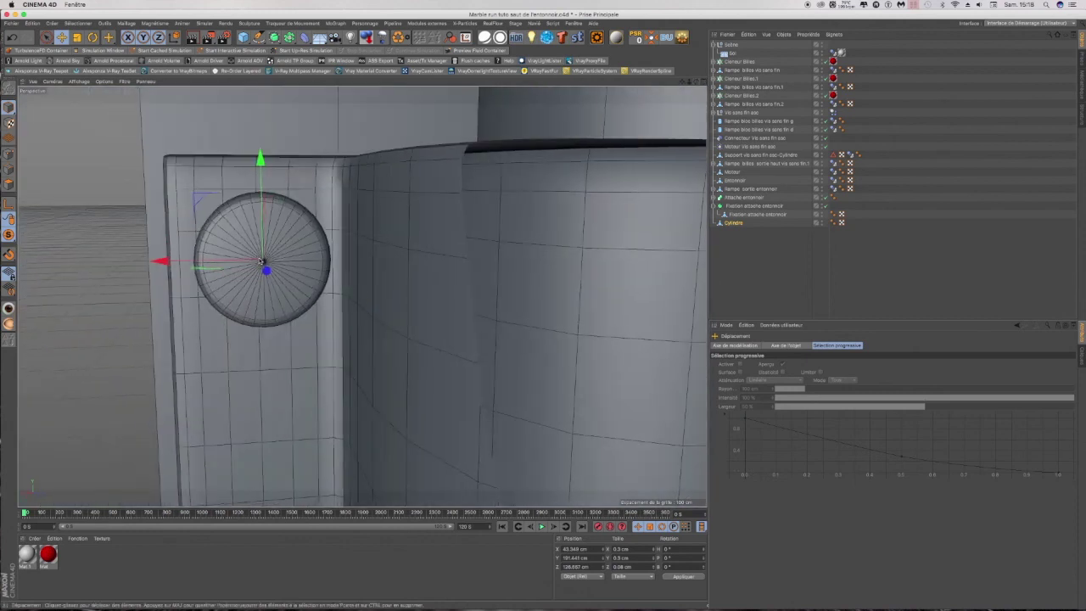
pyautogui.moveTo(161, 262); pyautogui.dragTo(156, 263)
pyautogui.scroll(-6, 192, 264)
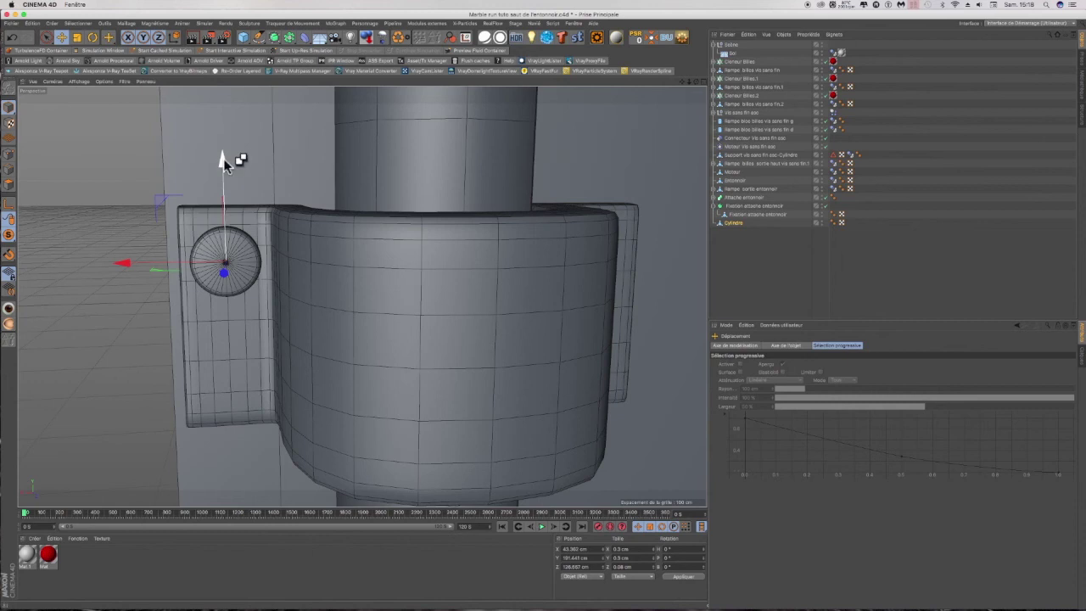
pyautogui.keyDown('ctrl'); pyautogui.moveTo(219, 159); pyautogui.dragTo(210, 282); pyautogui.keyUp('ctrl')
pyautogui.moveTo(689, 82); pyautogui.dragTo(697, 82)
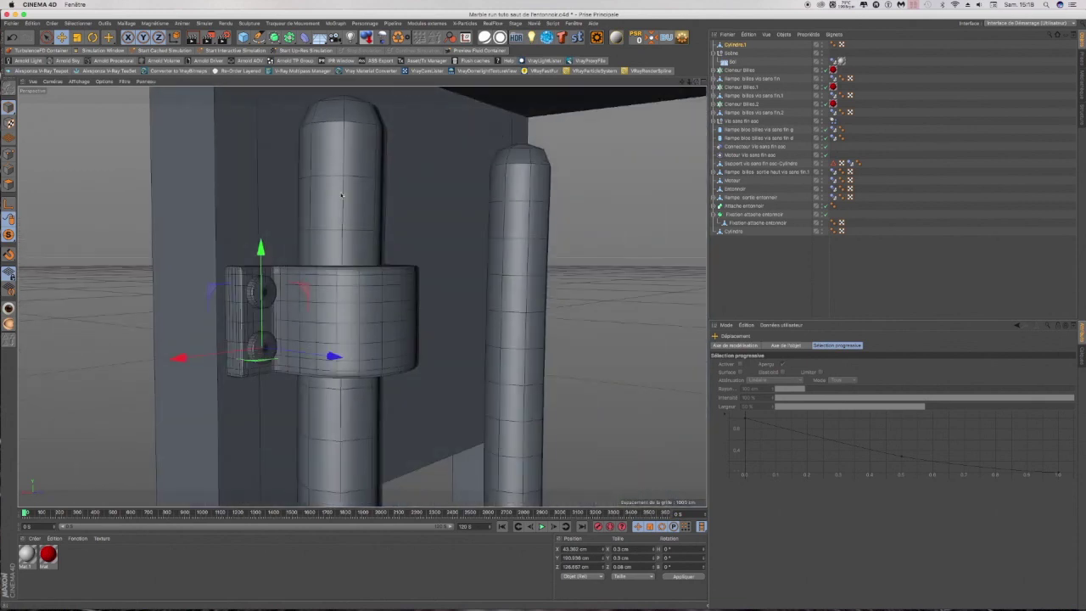
pyautogui.moveTo(262, 248); pyautogui.dragTo(261, 252)
# Step: Place the copied head below the original in the object list and rename the original "Rivet fixation attache entonnoir G"
pyautogui.moveTo(695, 88); pyautogui.dragTo(695, 88)
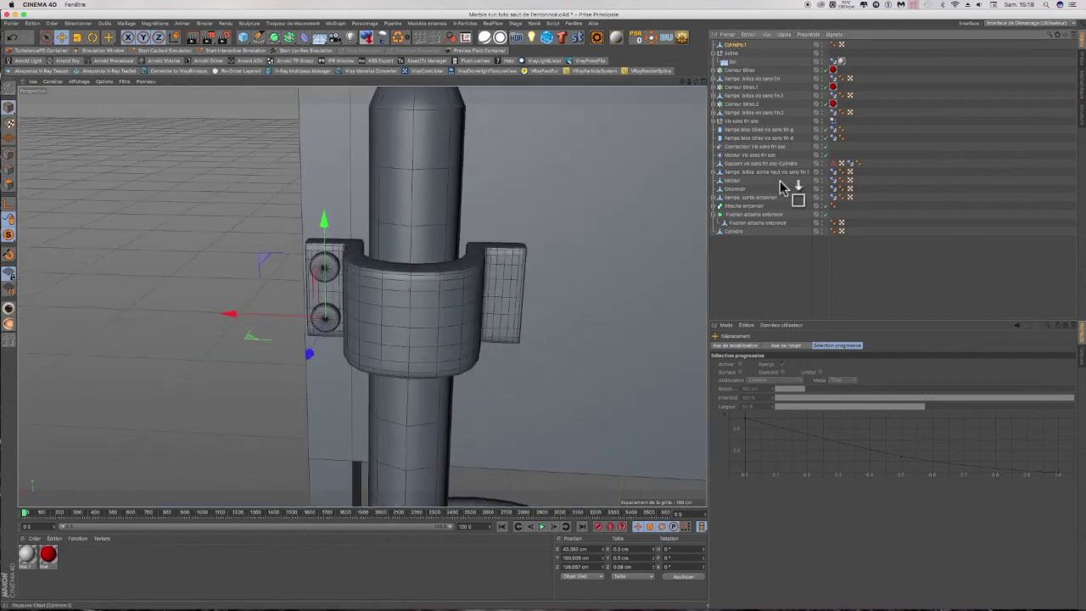
pyautogui.moveTo(736, 243); pyautogui.dragTo(737, 241)
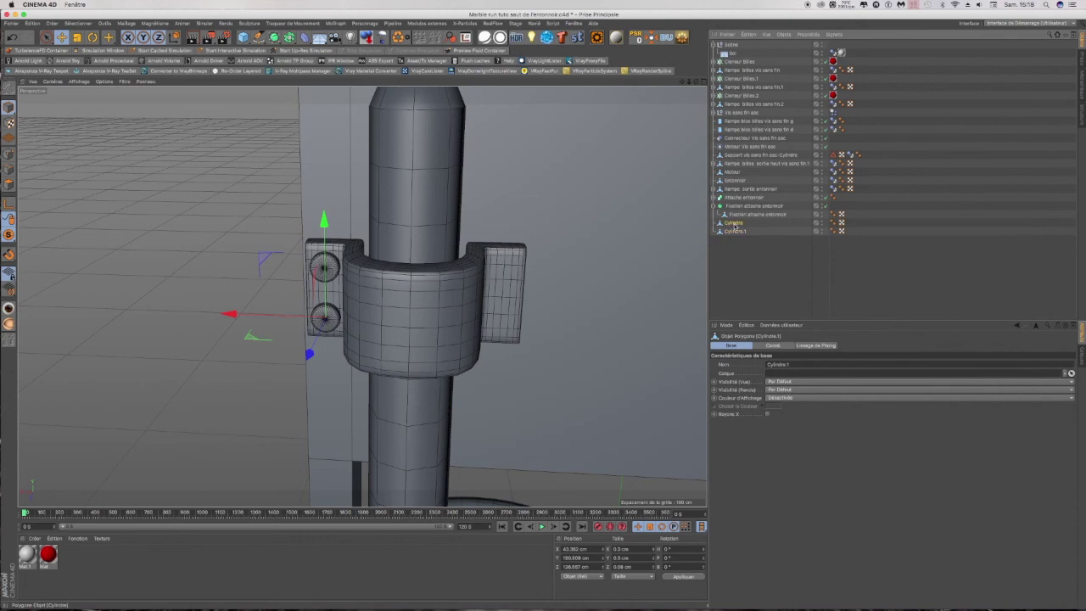
pyautogui.doubleClick(735, 223)
pyautogui.write('Vis entonnoir')
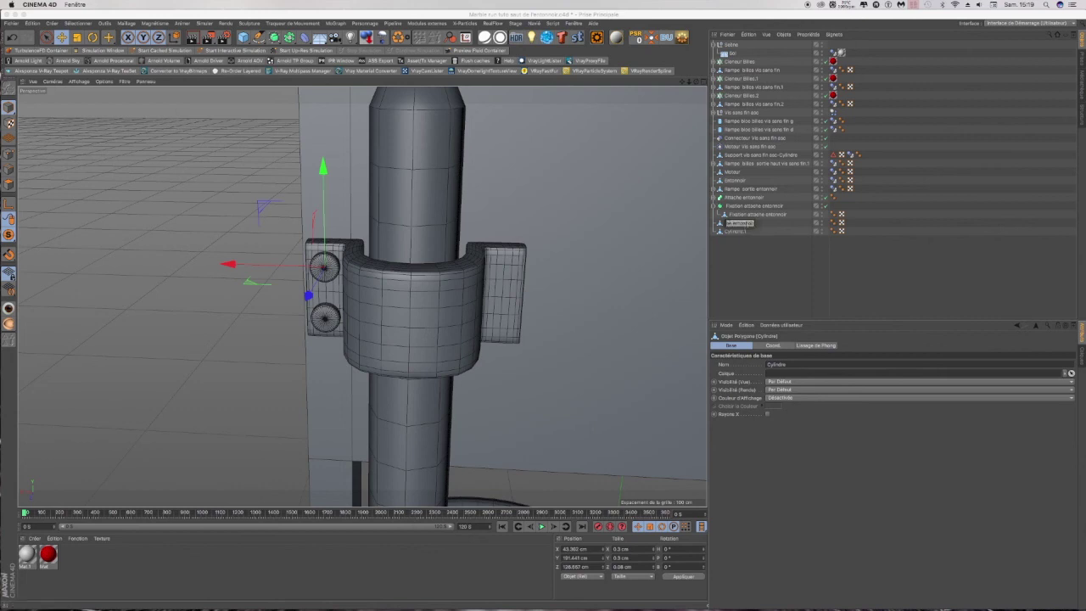
pyautogui.click(744, 232)
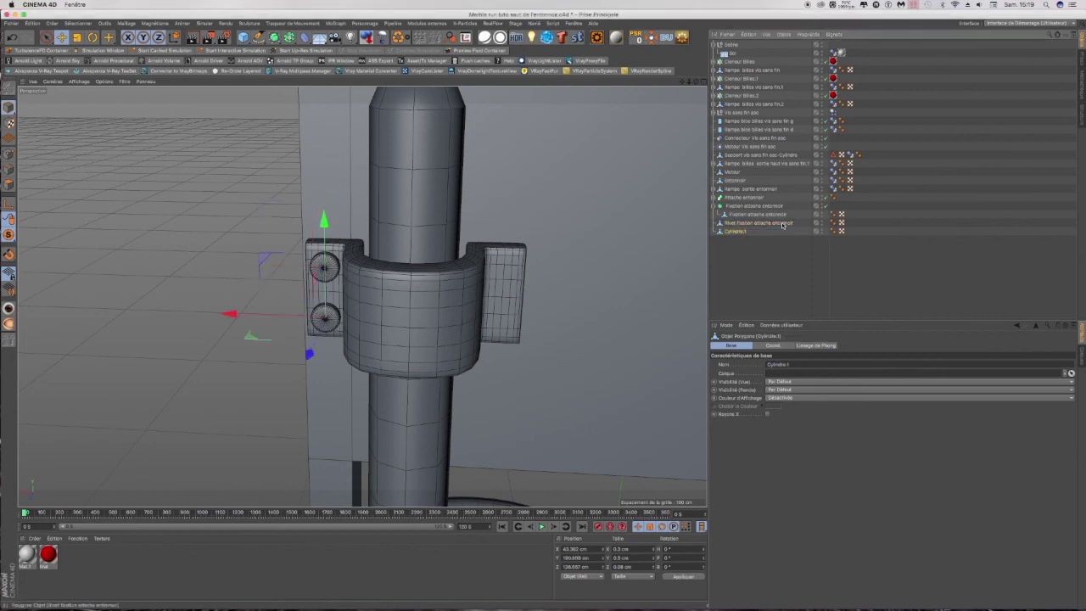
pyautogui.click(783, 224)
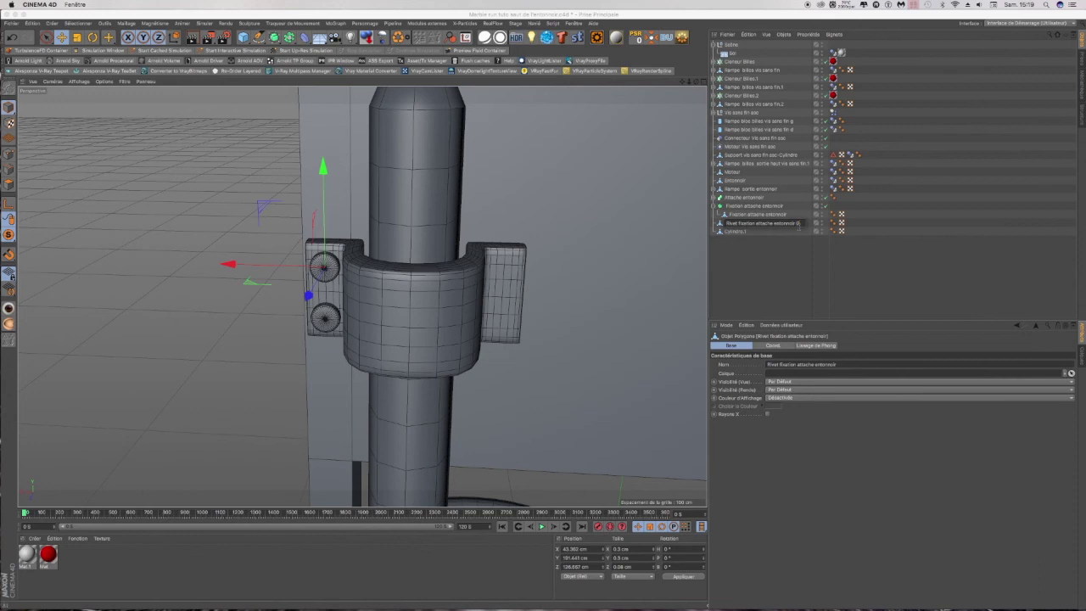
# Step: Give the copied lower head the same name, "Rivet fixation attache entonnoir G"
pyautogui.click(736, 232)
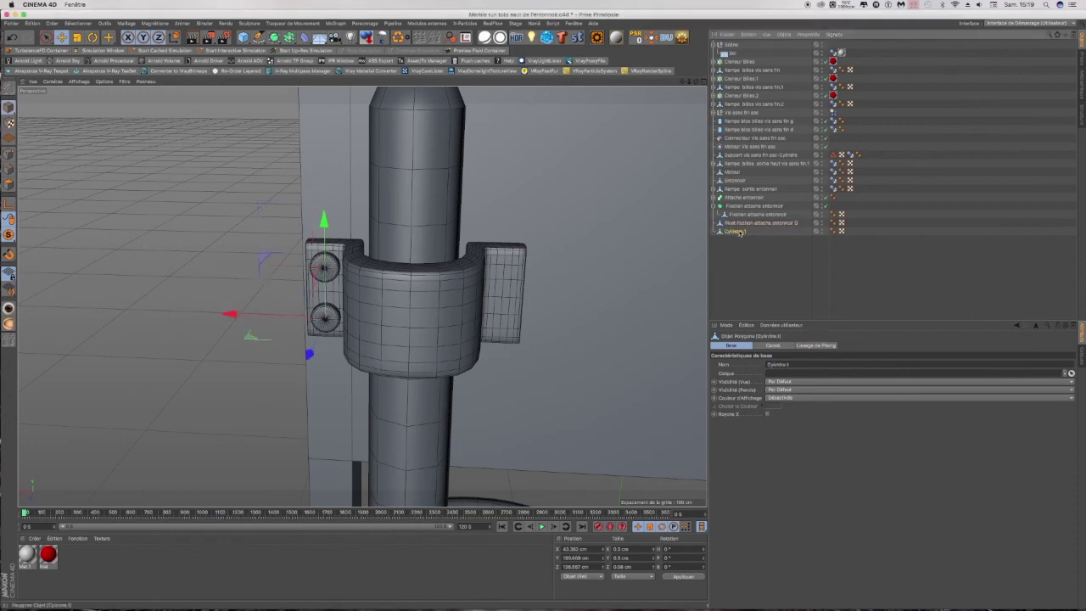
pyautogui.doubleClick(738, 232)
pyautogui.press('super+v')
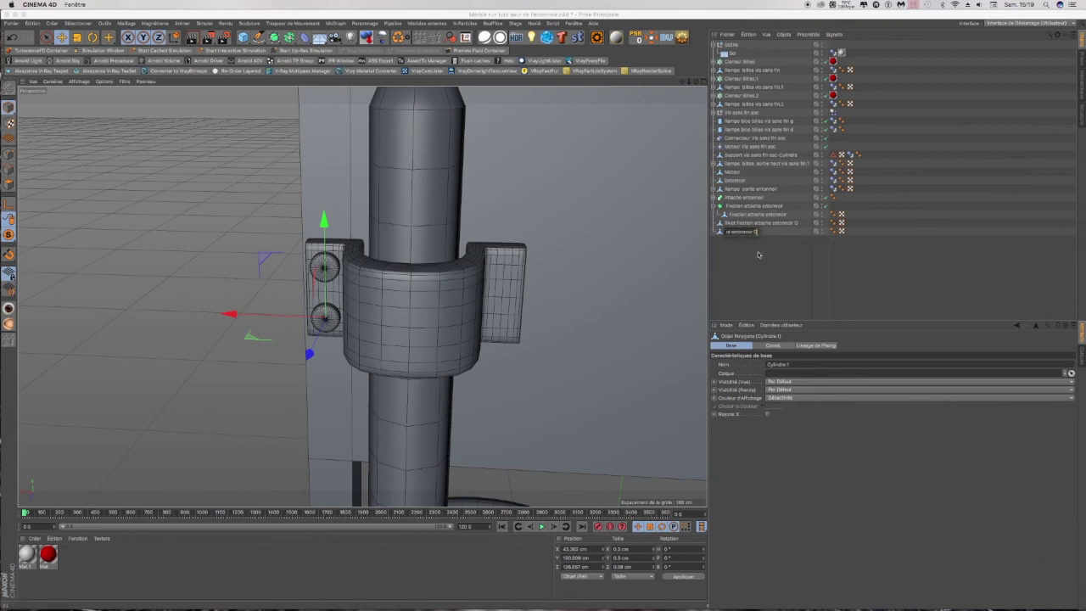
# Step: Change the final letter of the upper rivet's name to H and that of the lower rivet's name to B
pyautogui.doubleClick(795, 223)
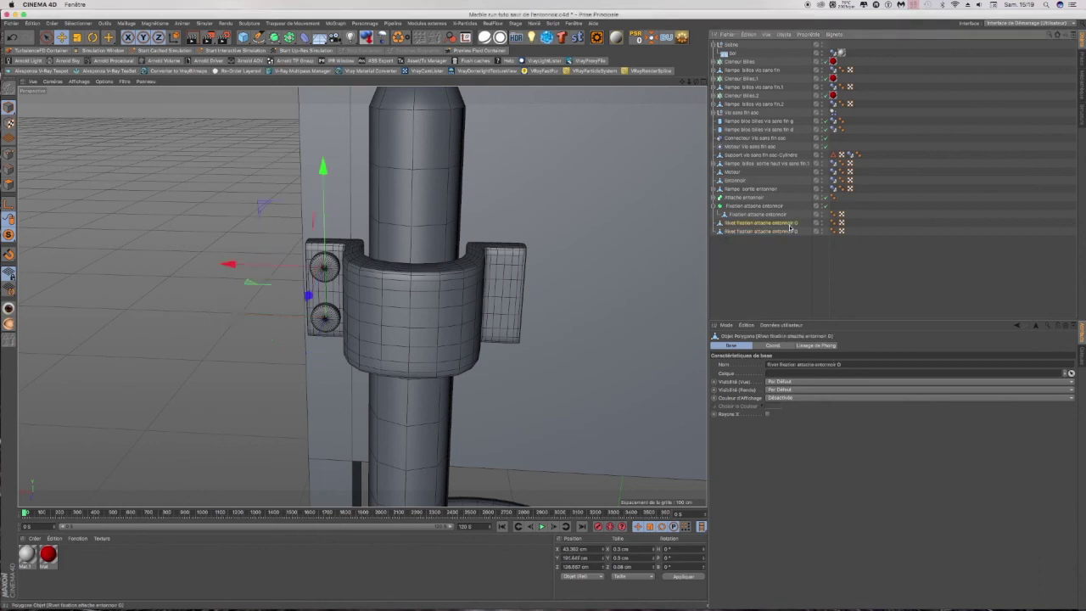
pyautogui.moveTo(797, 224); pyautogui.dragTo(806, 224)
pyautogui.write('H')
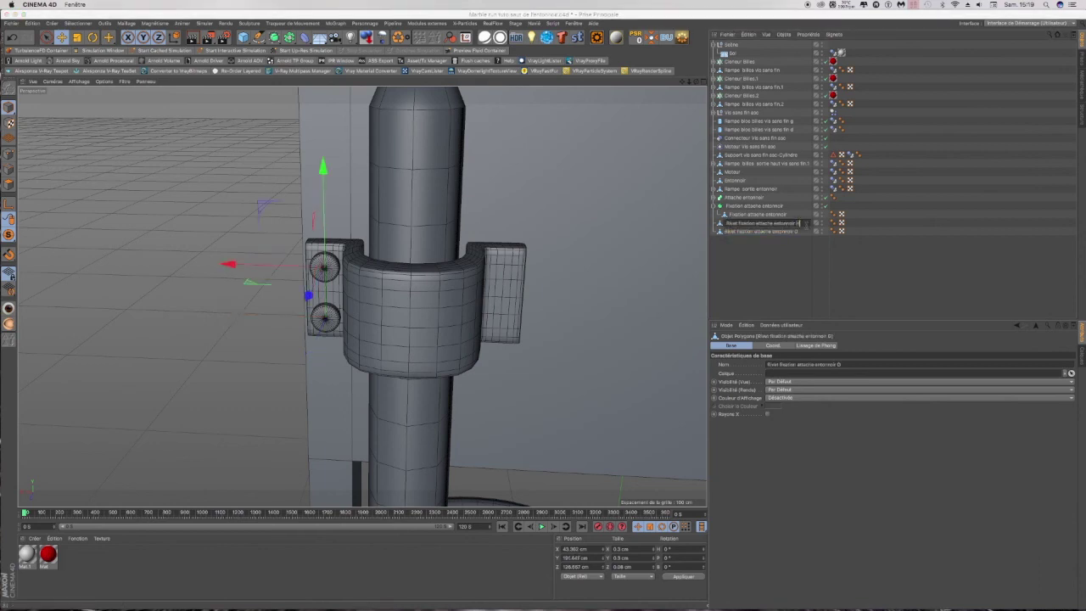
pyautogui.doubleClick(775, 232)
pyautogui.moveTo(796, 231); pyautogui.dragTo(805, 232)
pyautogui.write('B')
pyautogui.click(782, 247)
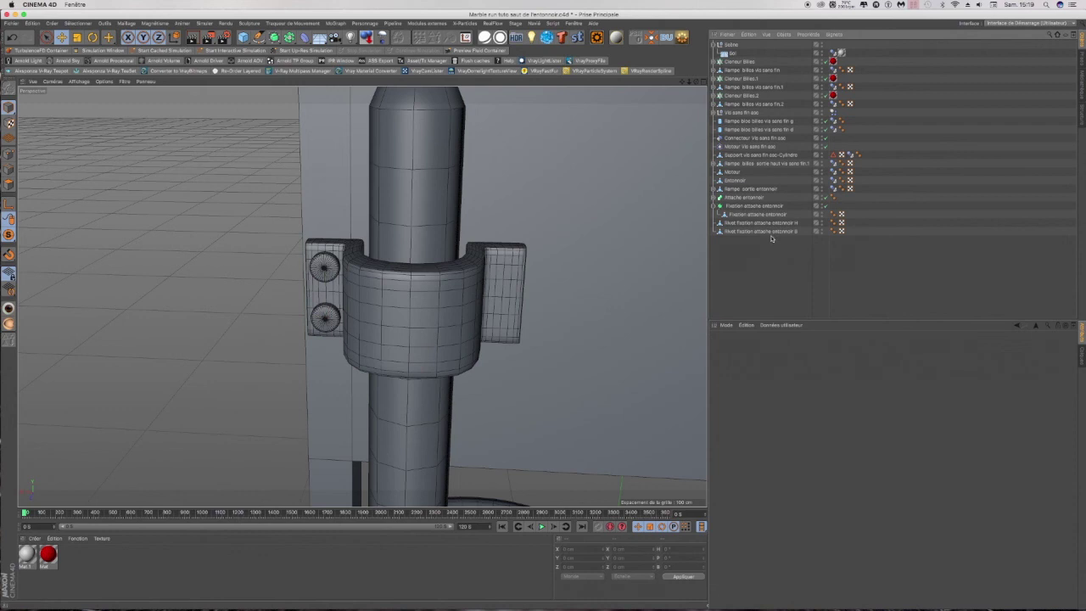
# Step: Group the H and B rivets and name the group "Rivet fixation attache entonnoir G"
pyautogui.moveTo(748, 242); pyautogui.dragTo(752, 224)
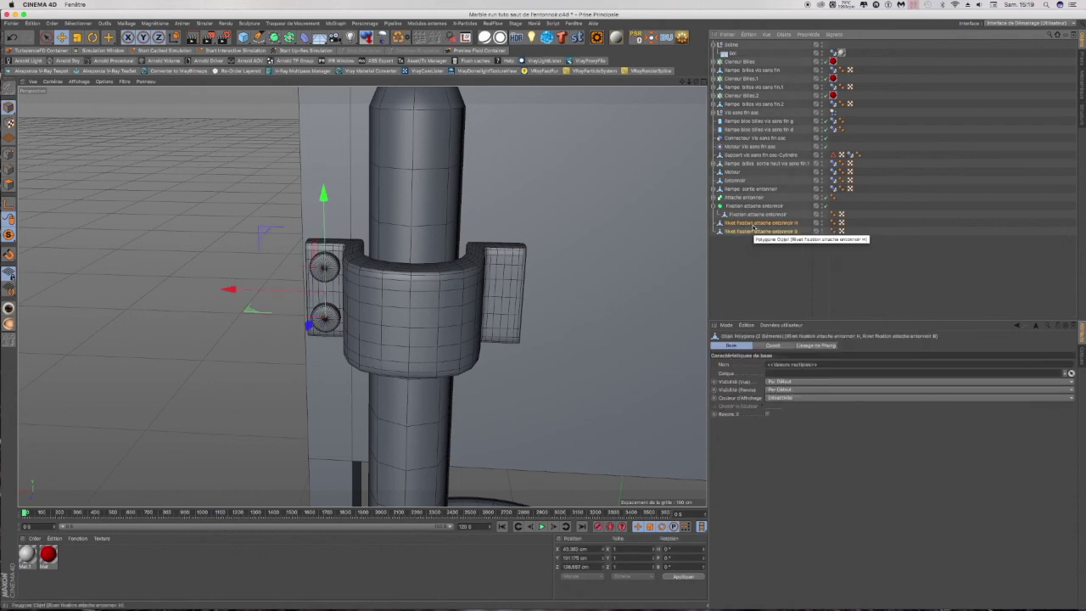
pyautogui.hotkey('alt', 'g')
pyautogui.doubleClick(753, 225)
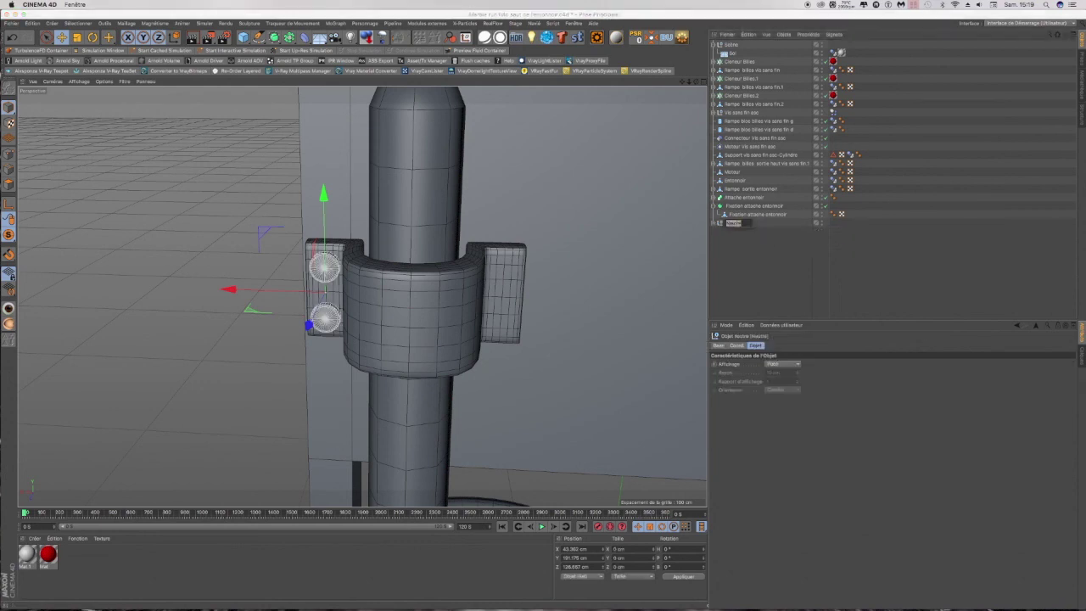
pyautogui.press('super+v')
pyautogui.click(718, 243)
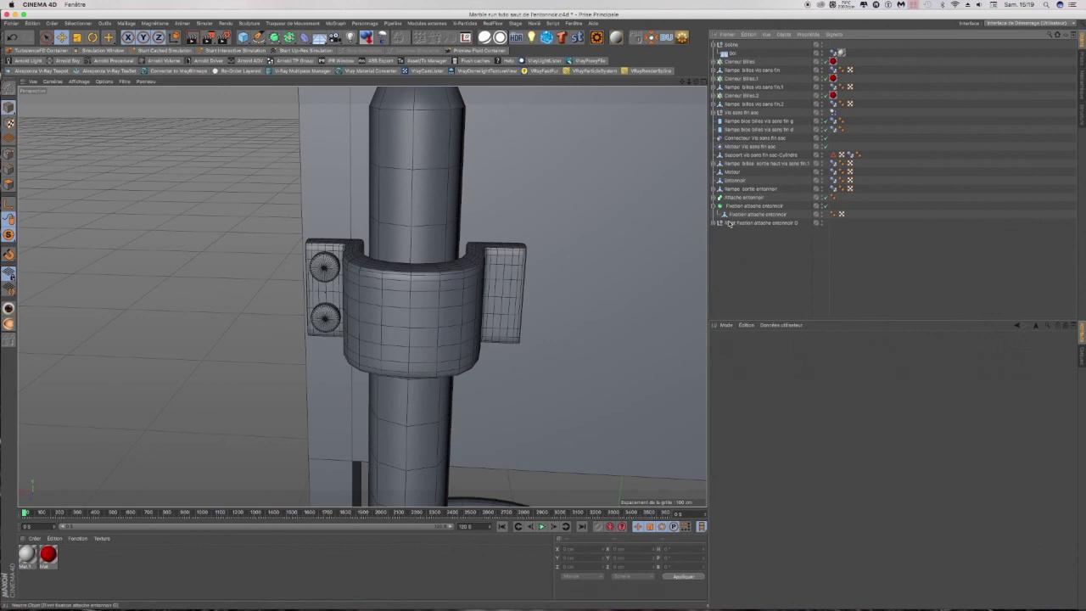
# Step: Duplicate the rivet group and move the copy along X onto the bracket's opposite flange
pyautogui.click(729, 223)
pyautogui.keyDown('ctrl'); pyautogui.moveTo(728, 230); pyautogui.dragTo(728, 230); pyautogui.keyUp('ctrl')
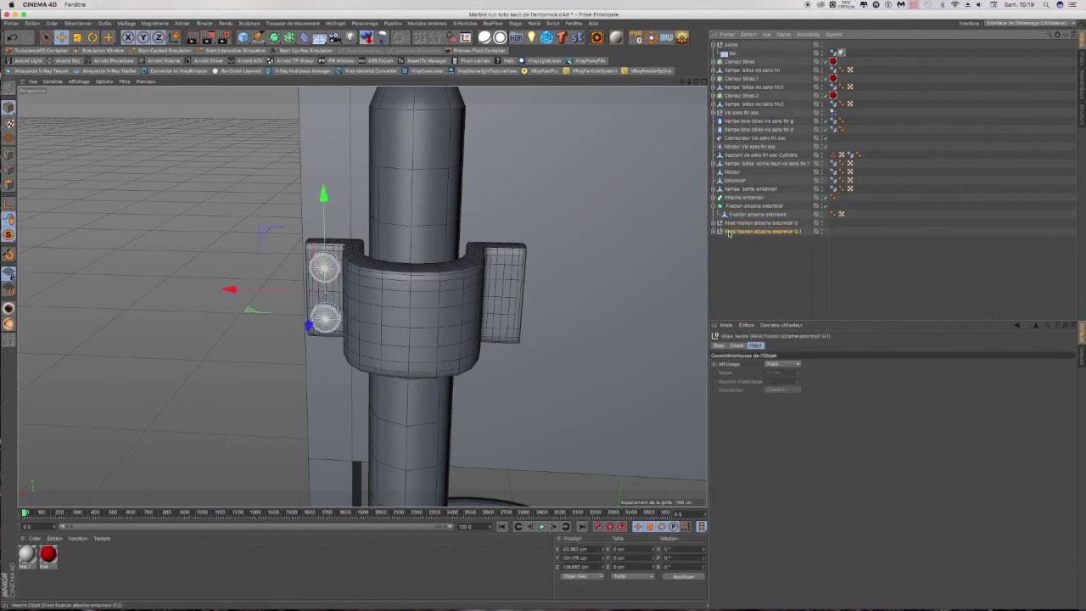
pyautogui.moveTo(259, 292); pyautogui.dragTo(403, 306)
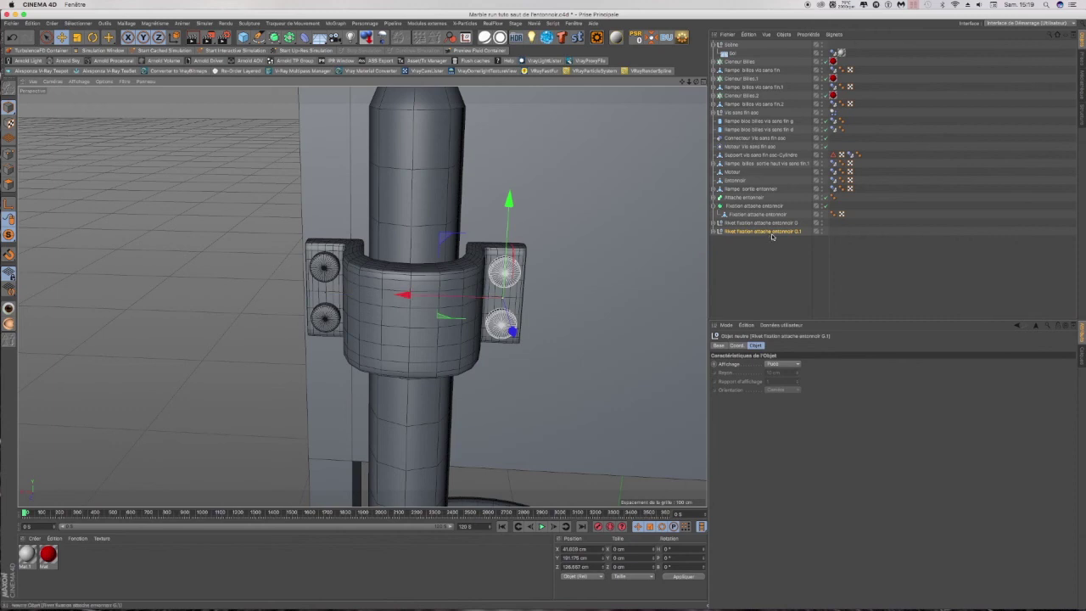
# Step: Rename the copied rivet group "Rivet fixation attache entonnoir D"
pyautogui.doubleClick(764, 231)
pyautogui.moveTo(797, 232); pyautogui.dragTo(811, 232)
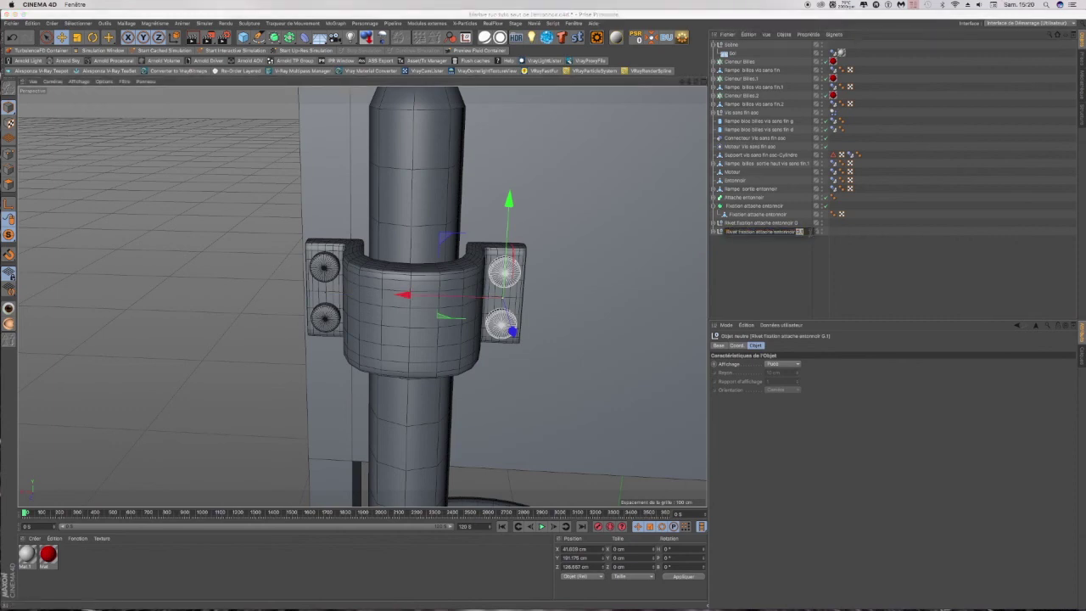
pyautogui.write('D')
# Step: Check the H and B rivets inside both the G and D rivet groups against their positions on the flanges
pyautogui.click(713, 232)
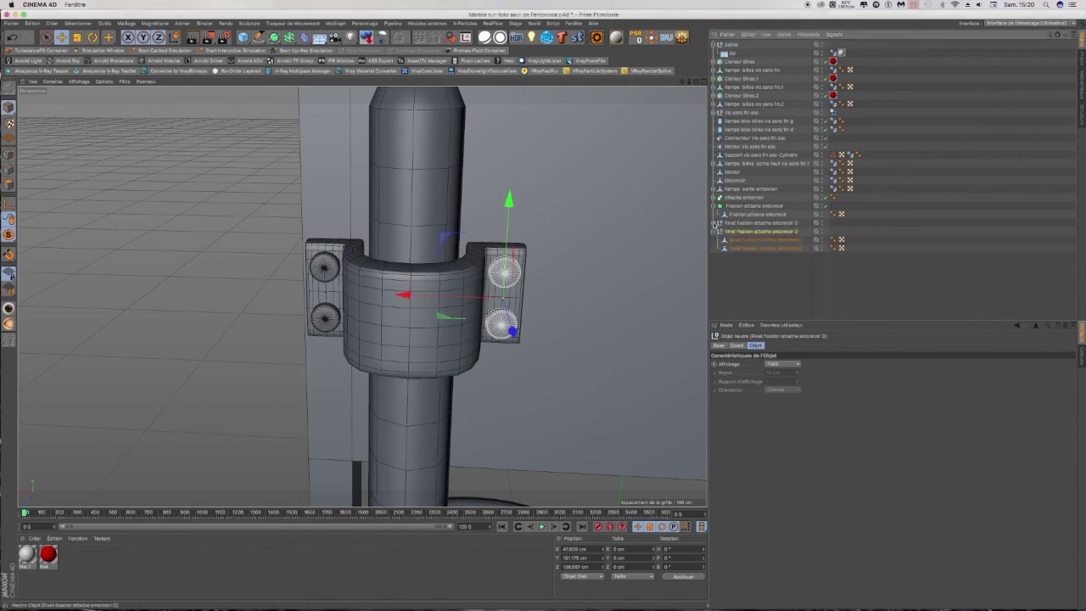
pyautogui.click(713, 223)
pyautogui.click(785, 233)
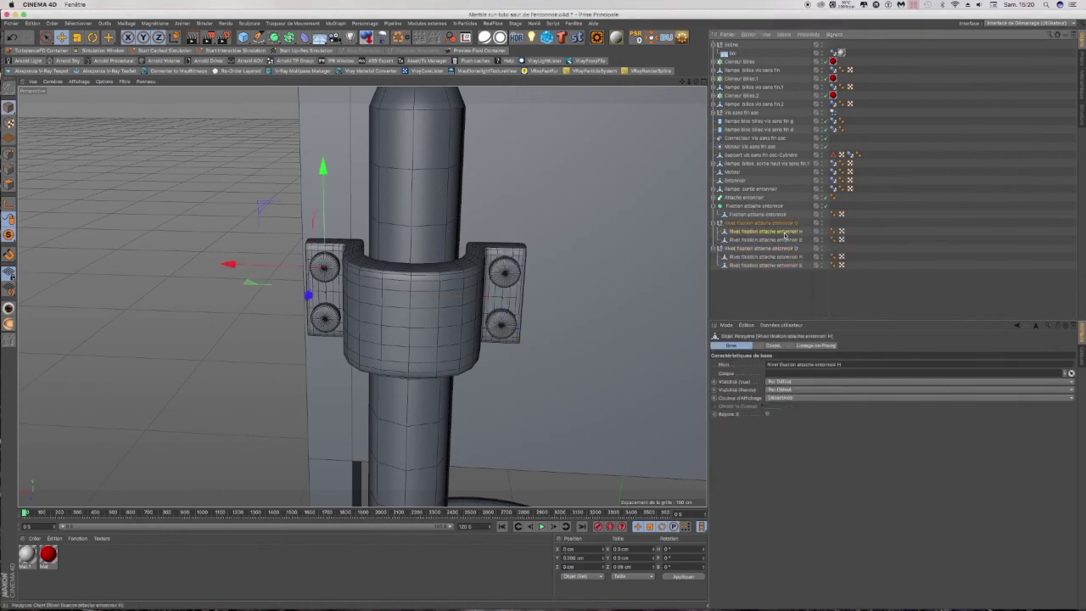
pyautogui.click(775, 240)
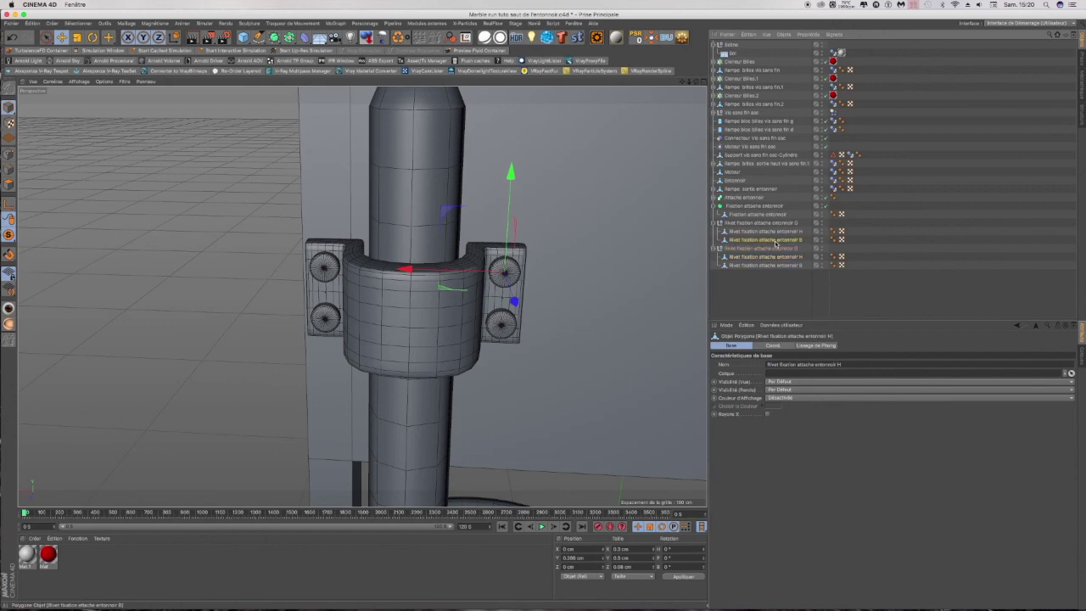
pyautogui.click(777, 265)
pyautogui.click(714, 223)
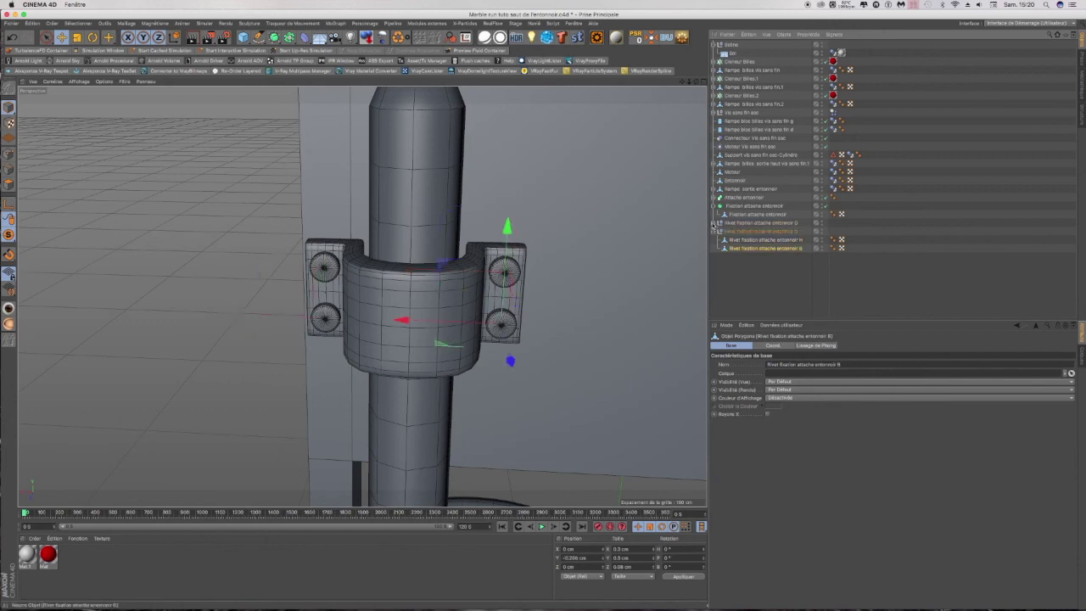
pyautogui.click(714, 231)
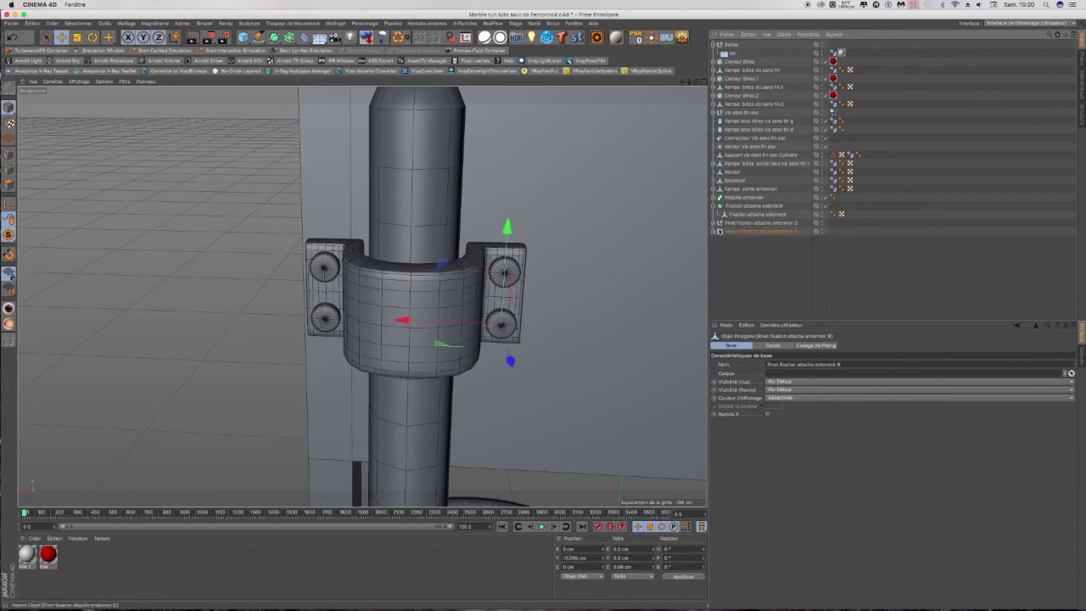
# Step: Group the G and D rivet groups together and name the parent "Rivet fixation attache entonnoir G"
pyautogui.keyDown('shift'); pyautogui.click(740, 223); pyautogui.keyUp('shift')
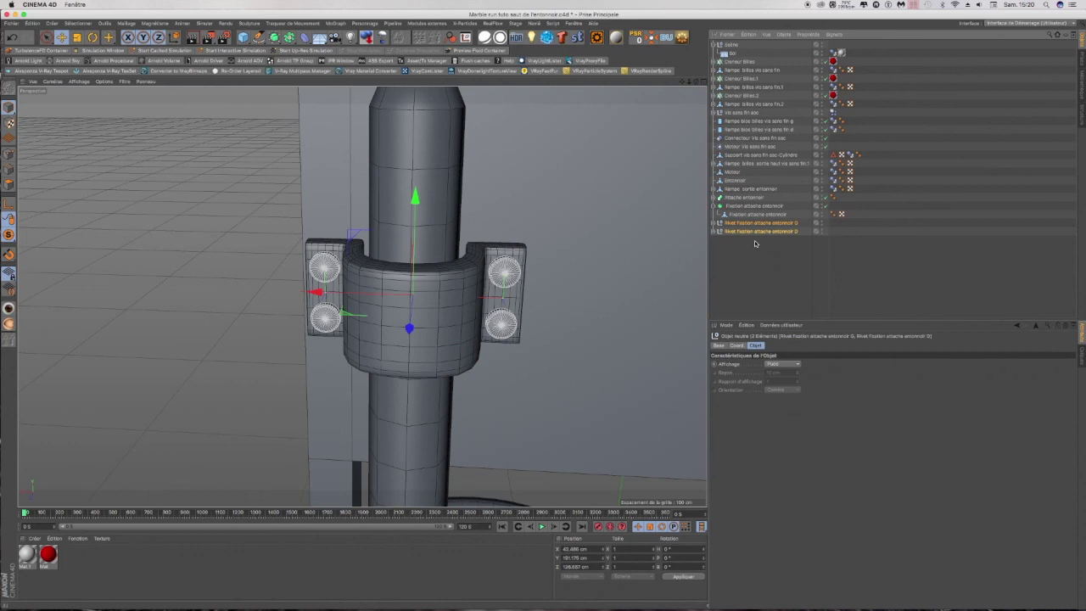
pyautogui.hotkey('alt', 'g')
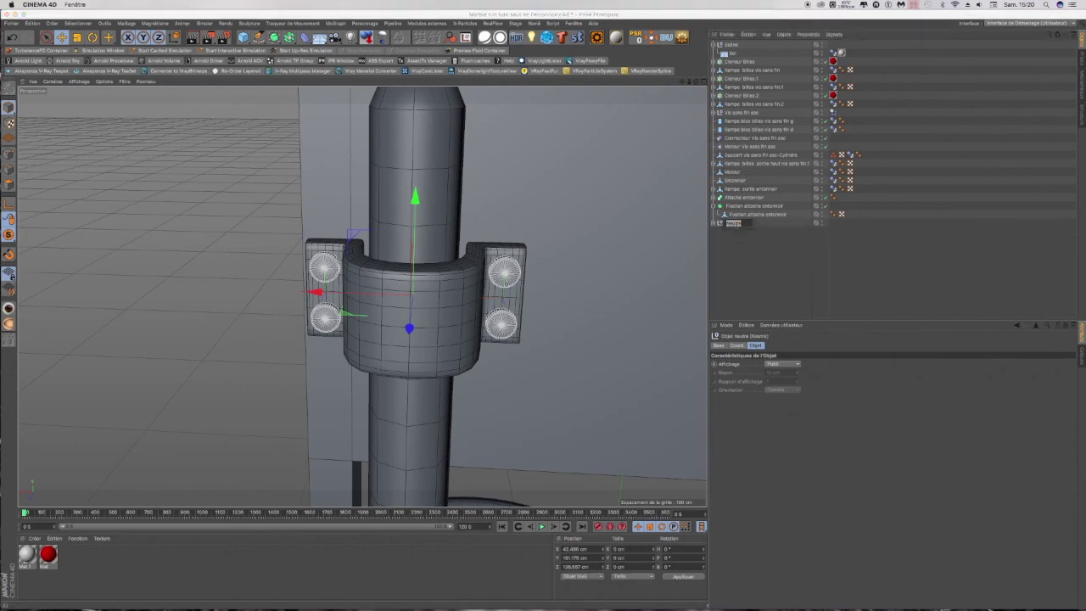
pyautogui.press('super+v')
pyautogui.click(736, 256)
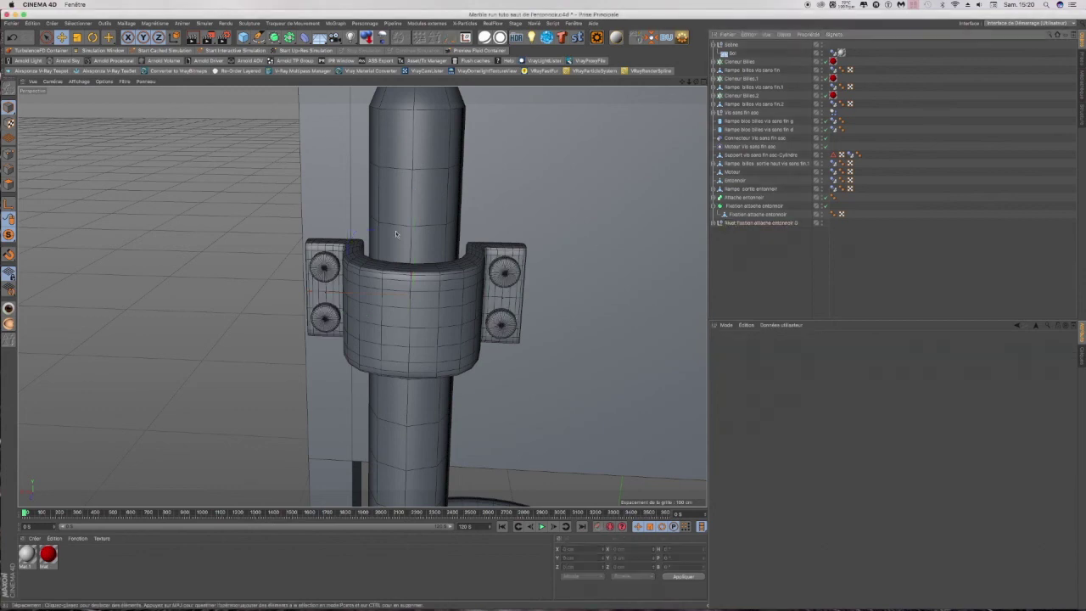
# Step: Group the bracket's subdivision surface with the combined rivet group and name the new group "Fixation attache entonnoir"
pyautogui.keyDown('alt'); pyautogui.moveTo(329, 195); pyautogui.dragTo(602, 131); pyautogui.keyUp('alt')
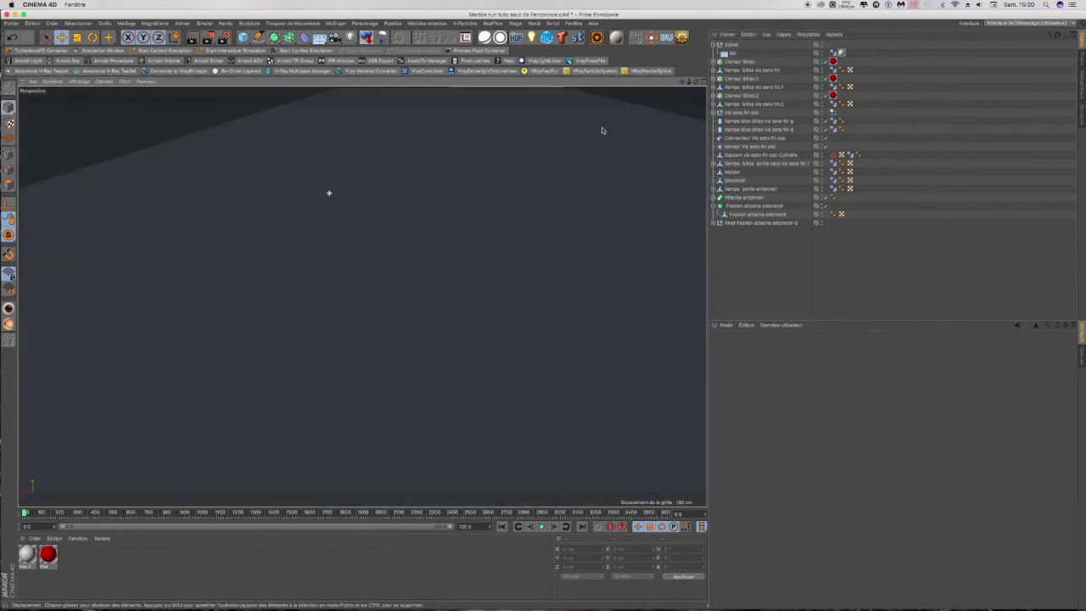
pyautogui.moveTo(689, 82); pyautogui.dragTo(363, 297)
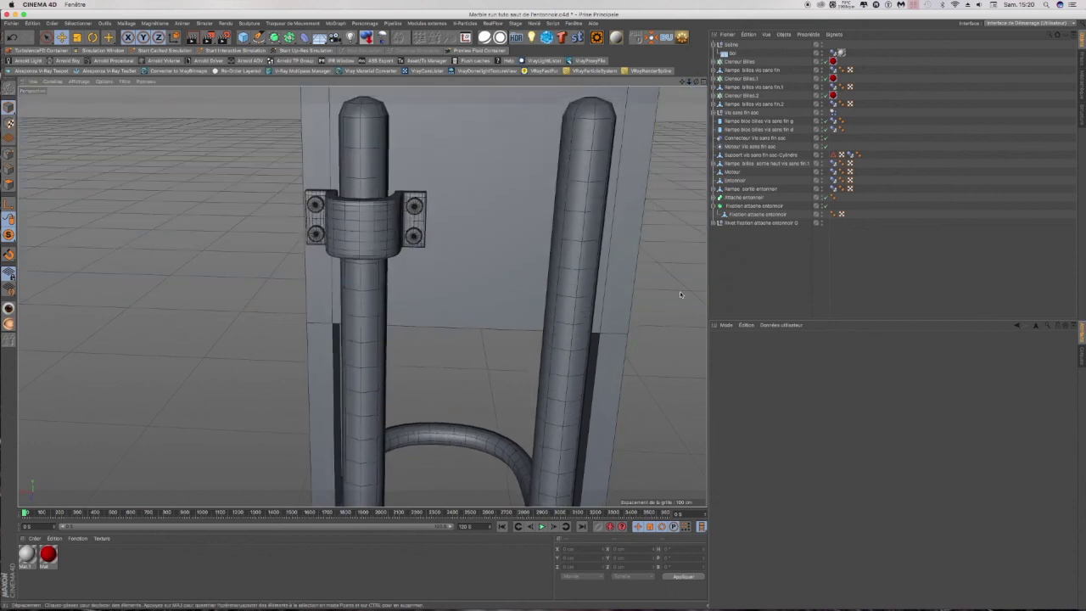
pyautogui.click(736, 223)
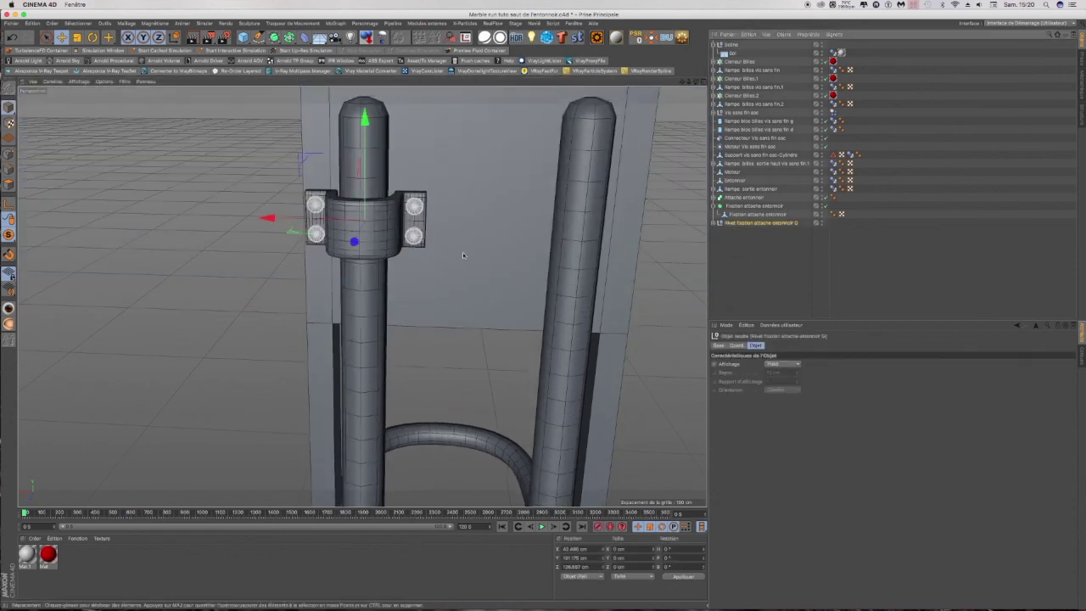
pyautogui.click(713, 207)
pyautogui.keyDown('shift'); pyautogui.click(745, 207); pyautogui.keyUp('shift')
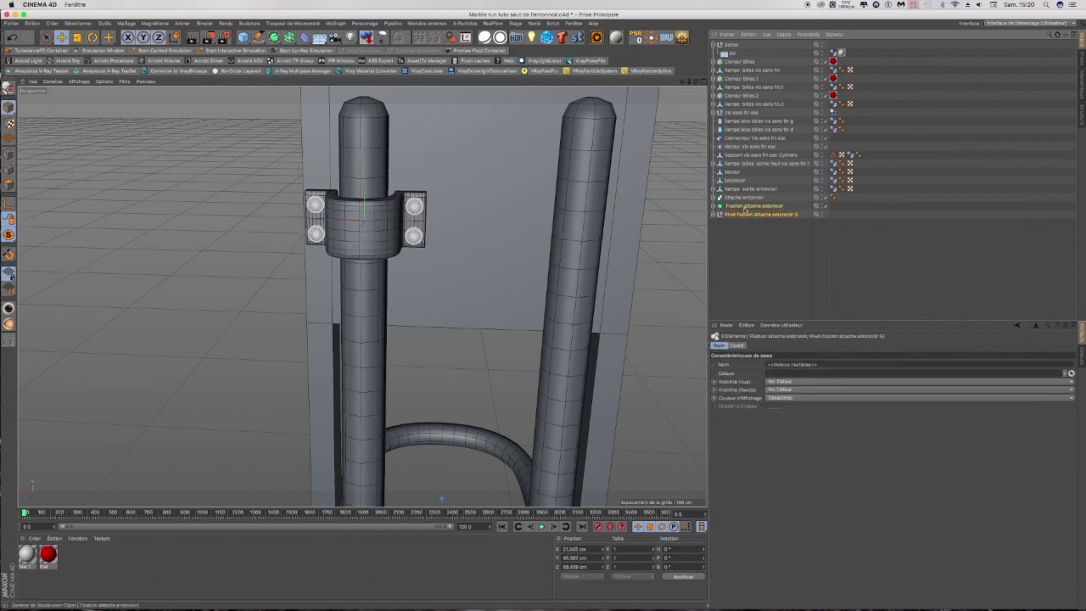
pyautogui.hotkey('alt', 'g')
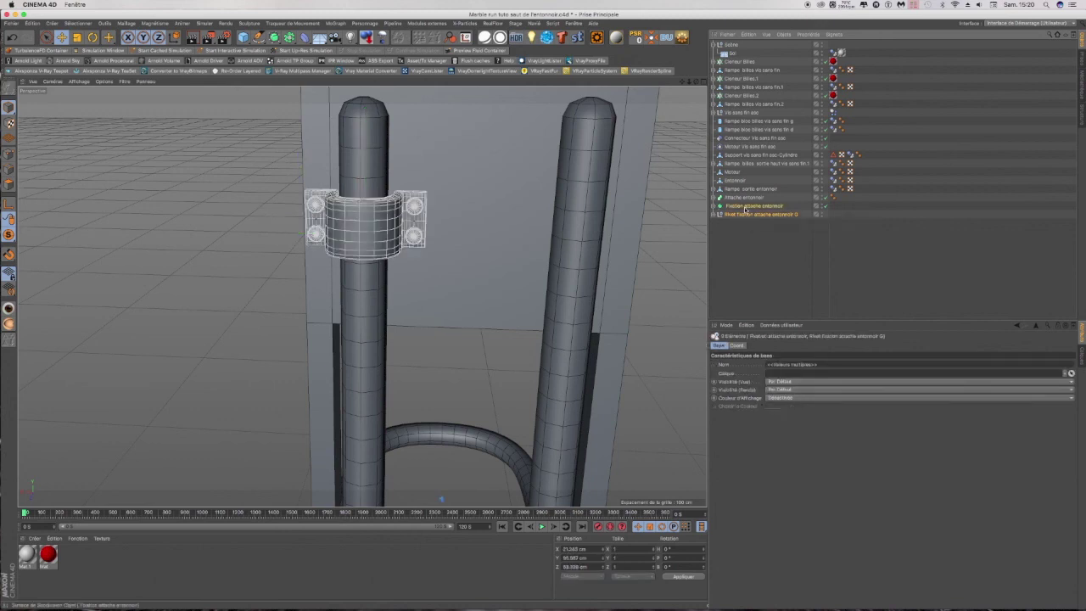
pyautogui.click(714, 206)
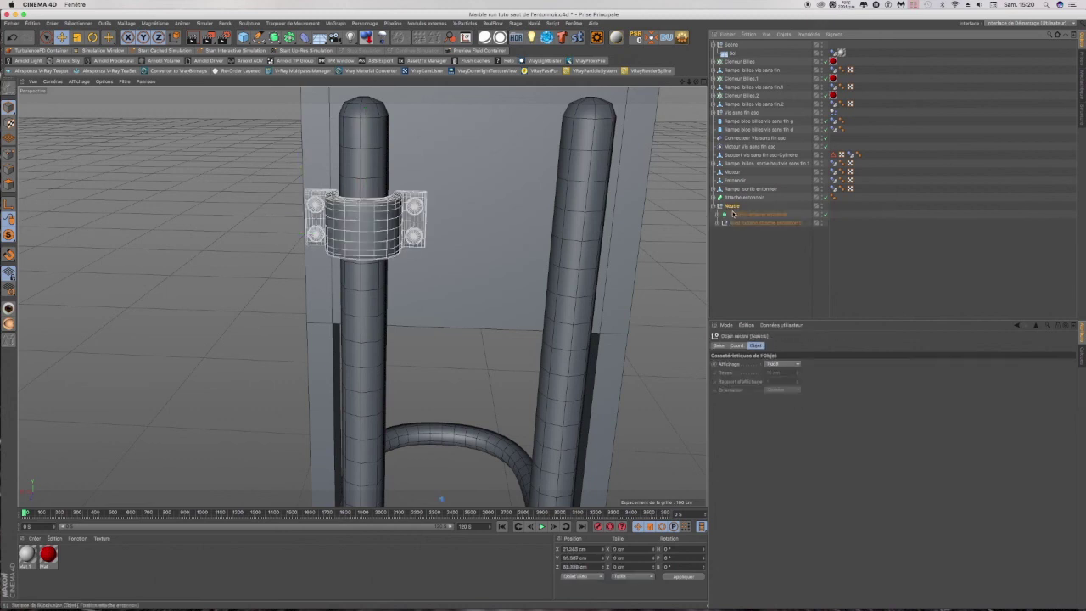
pyautogui.doubleClick(730, 215)
pyautogui.press('super+c')
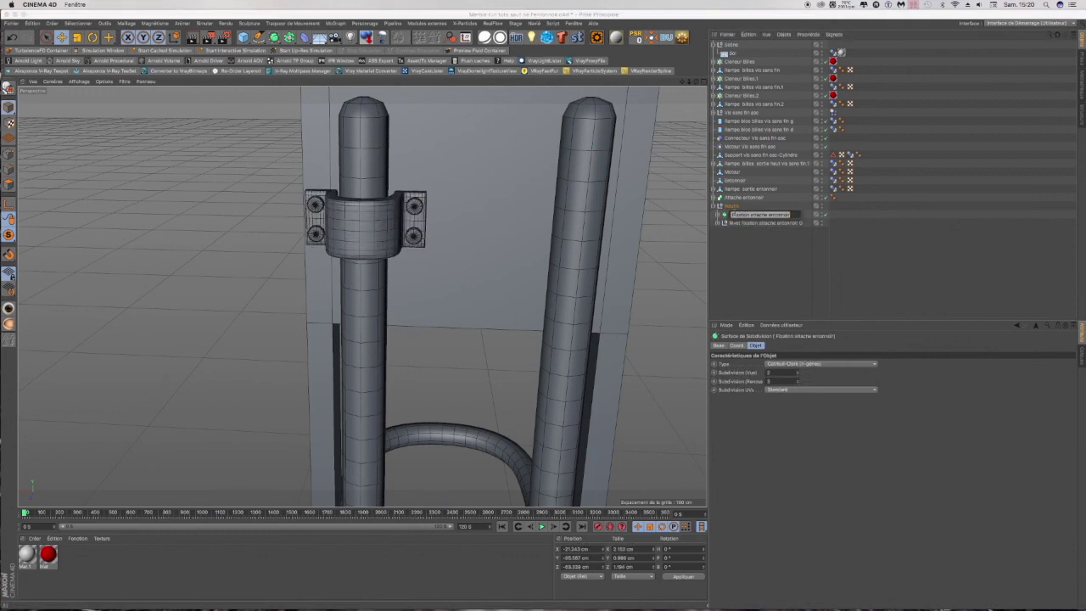
pyautogui.doubleClick(734, 206)
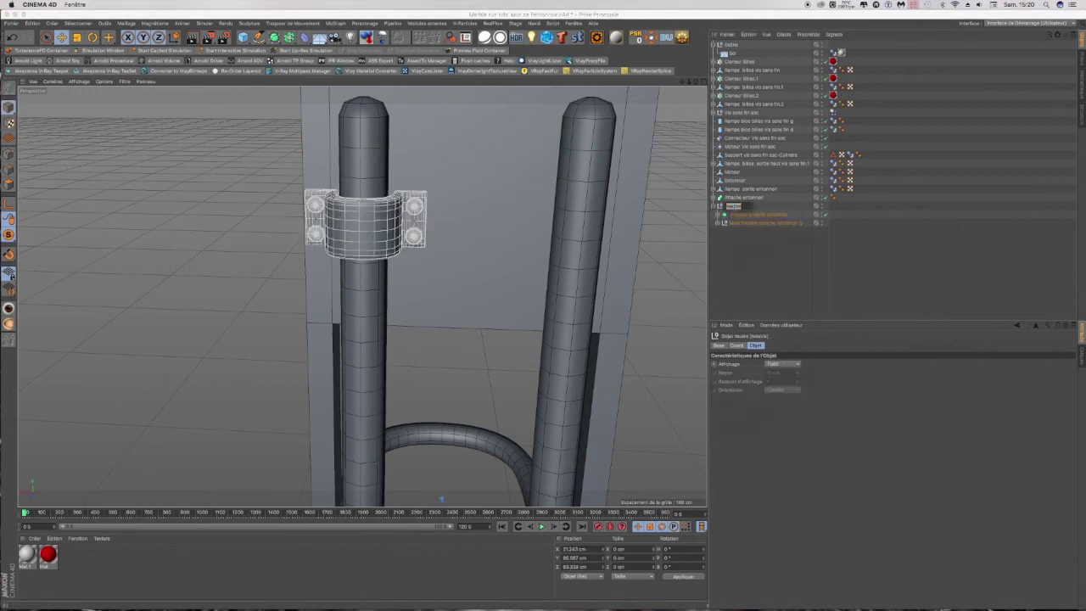
pyautogui.press('super+v')
pyautogui.click(752, 250)
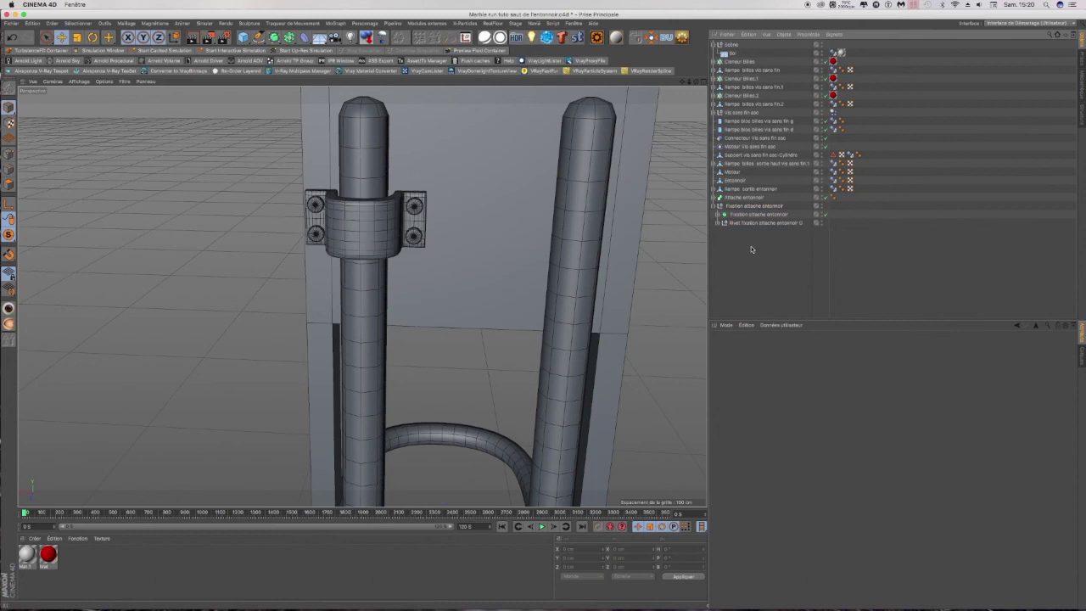
# Step: Extend the bracket group's name to "Fixation attache entonnoir G/ H"
pyautogui.click(769, 207)
pyautogui.doubleClick(770, 207)
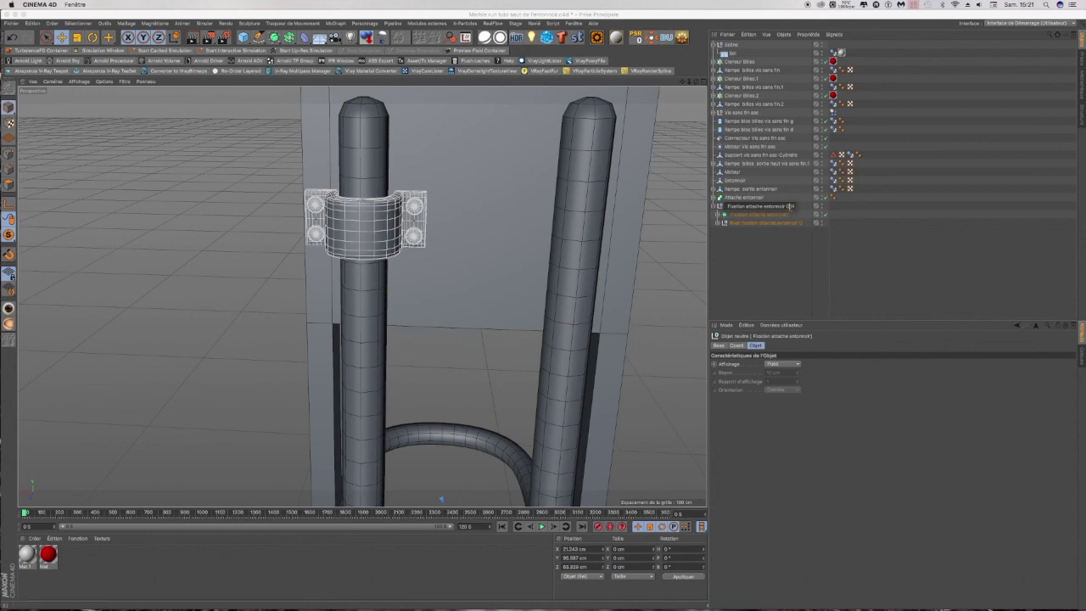
pyautogui.click(776, 249)
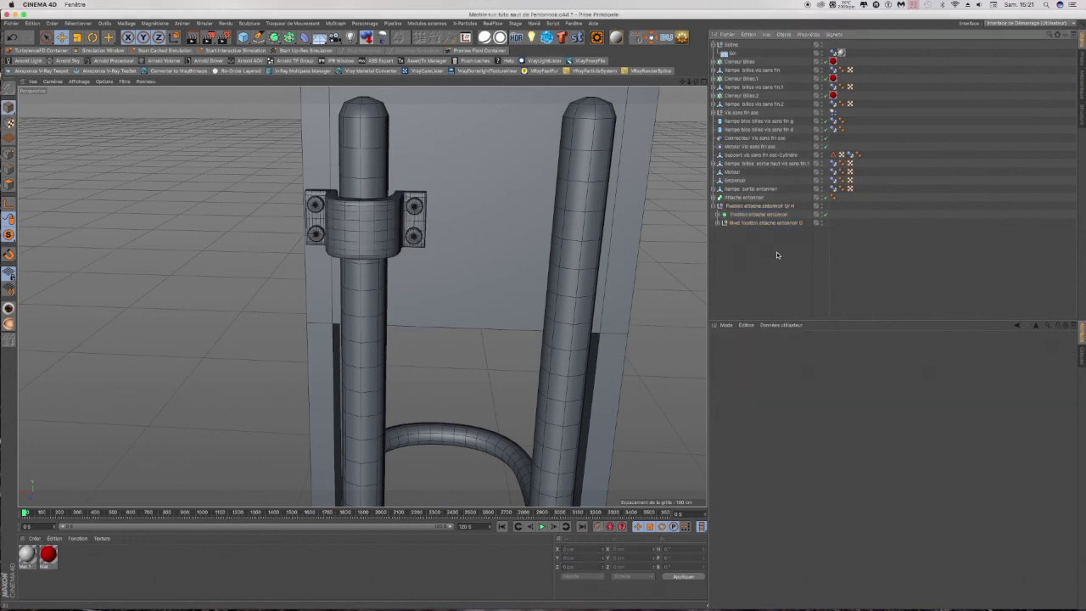
# Step: Centre the bracket group's axis on its geometry and move the group up along Y to just below the tube's rounded end
pyautogui.click(728, 206)
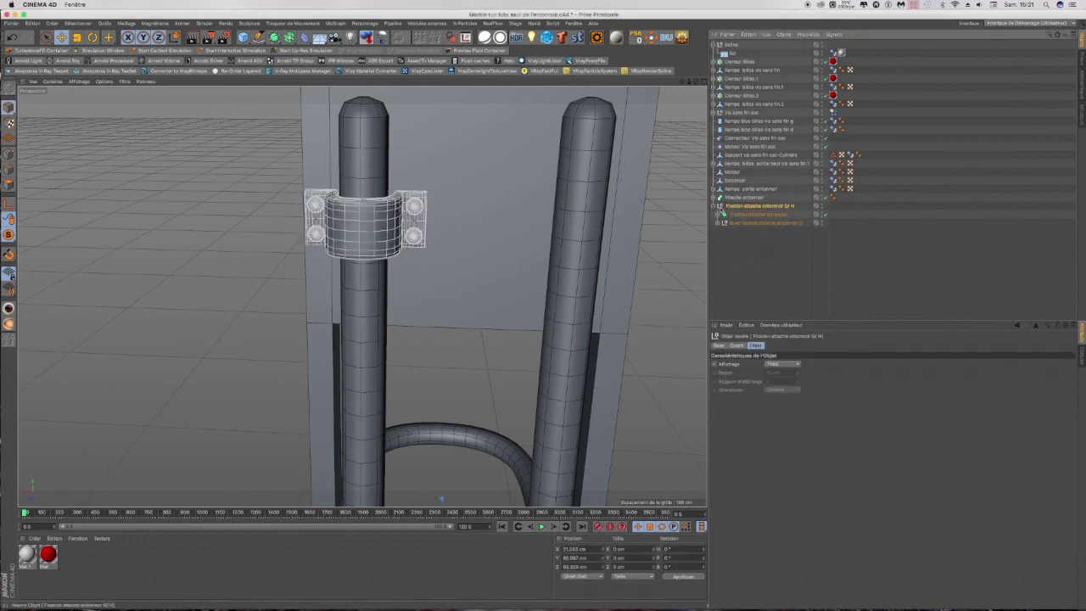
pyautogui.click(720, 207)
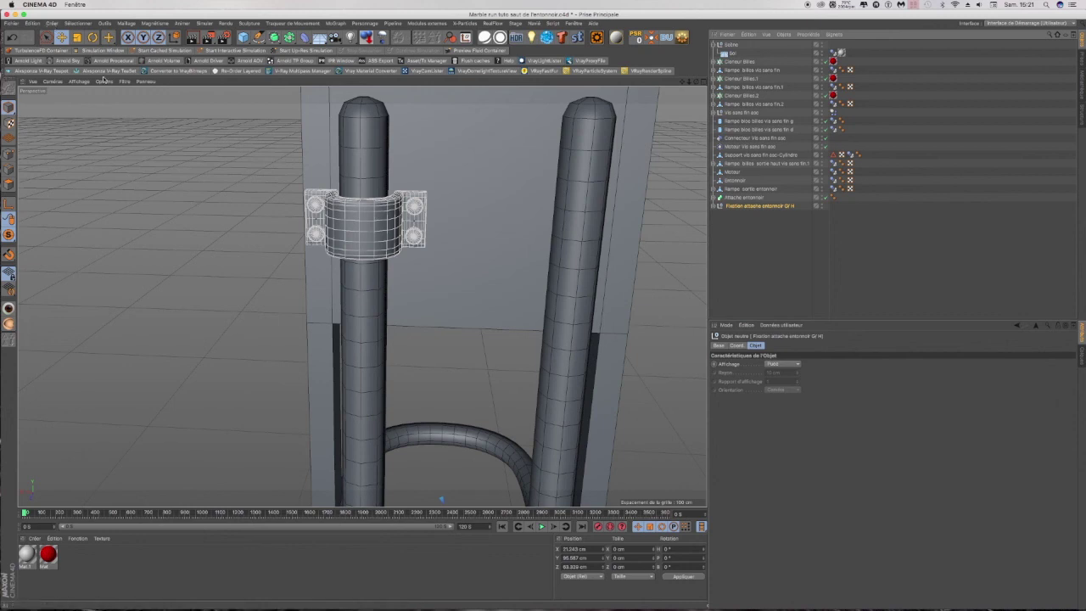
pyautogui.click(650, 37)
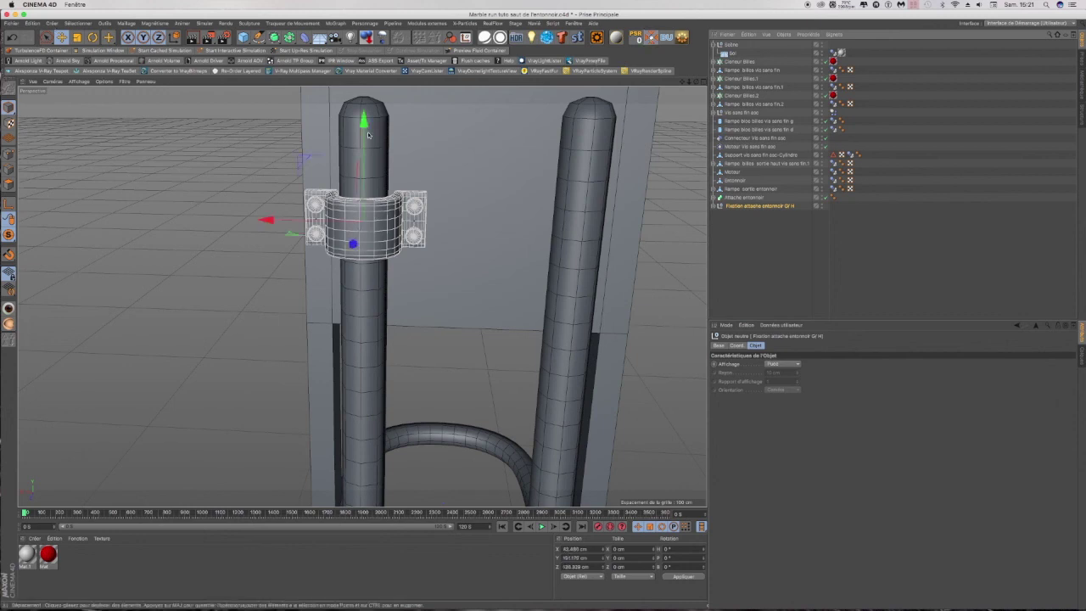
pyautogui.moveTo(363, 121); pyautogui.dragTo(364, 81)
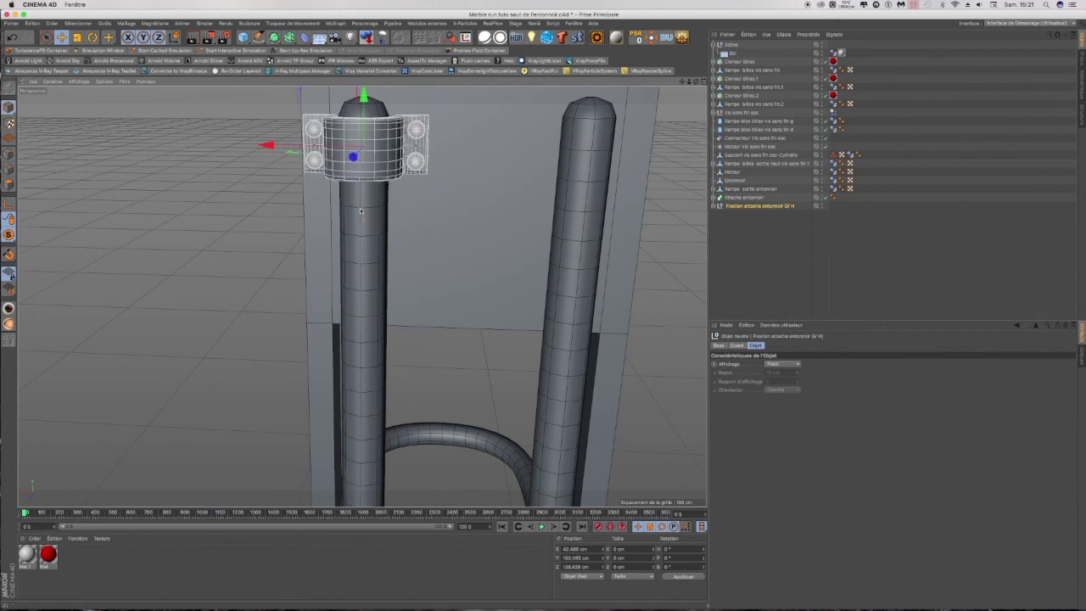
# Step: Duplicate the bracket group and move the copy down along Y on the same tube, just above the panel's lower edge
pyautogui.scroll(-2, 363, 262)
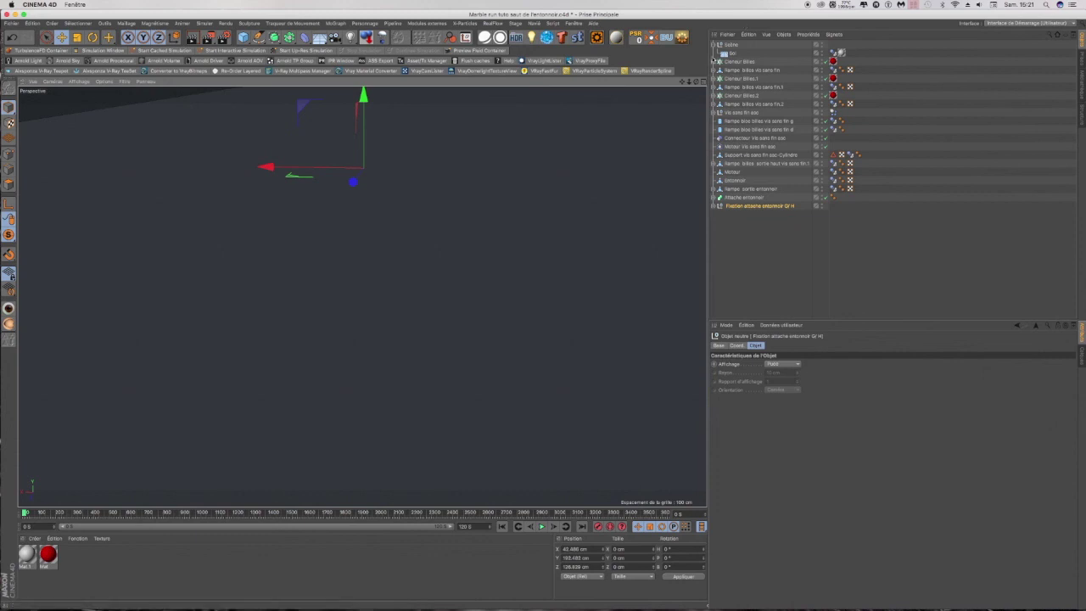
pyautogui.scroll(-3, 362, 297)
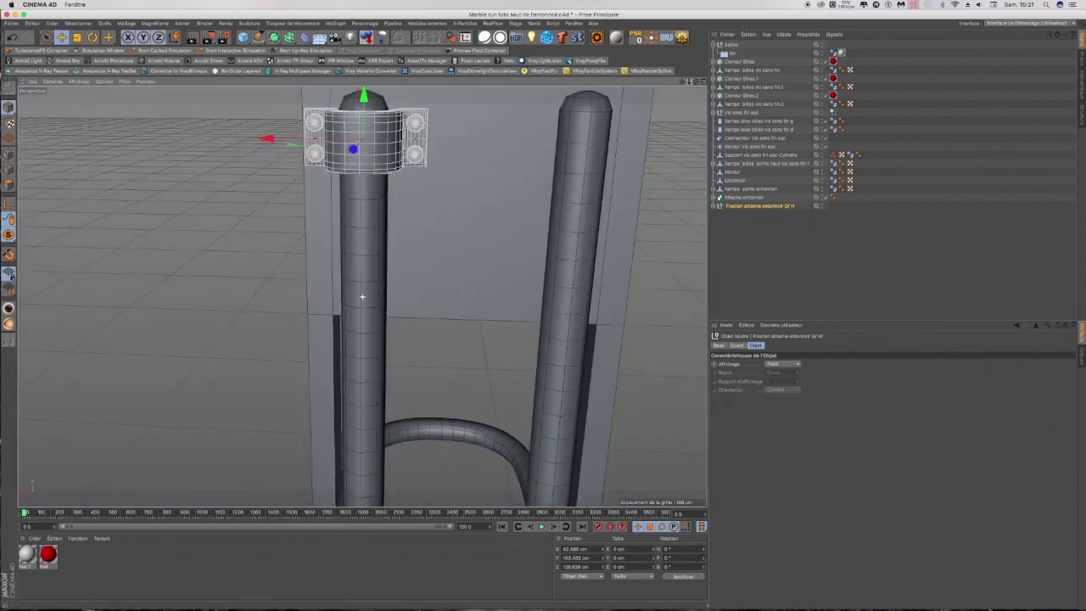
pyautogui.moveTo(696, 82); pyautogui.dragTo(698, 64)
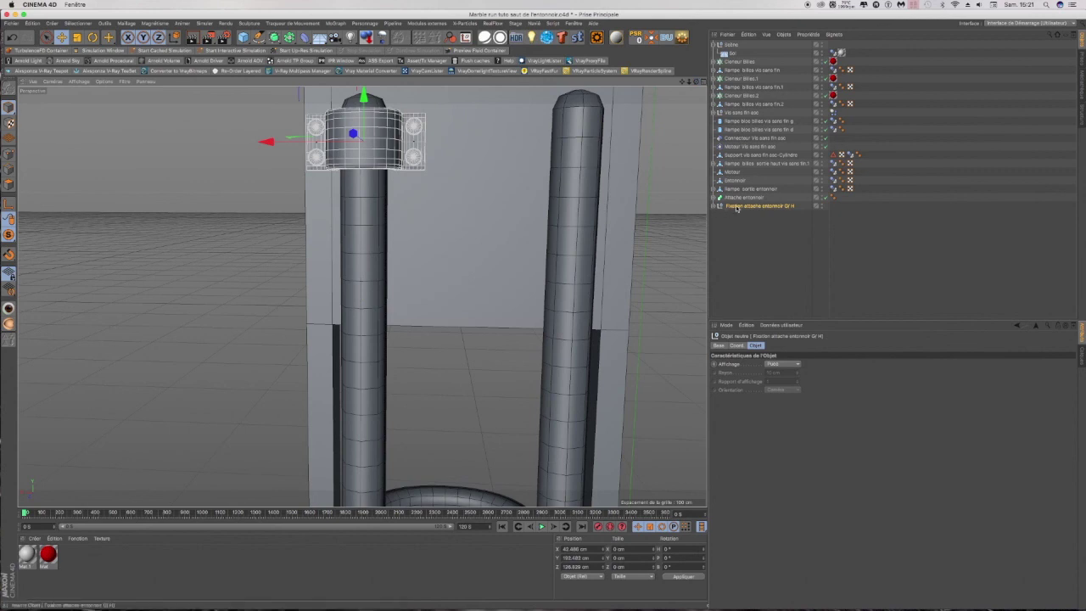
pyautogui.moveTo(736, 207); pyautogui.dragTo(737, 218)
pyautogui.moveTo(363, 93); pyautogui.dragTo(345, 241)
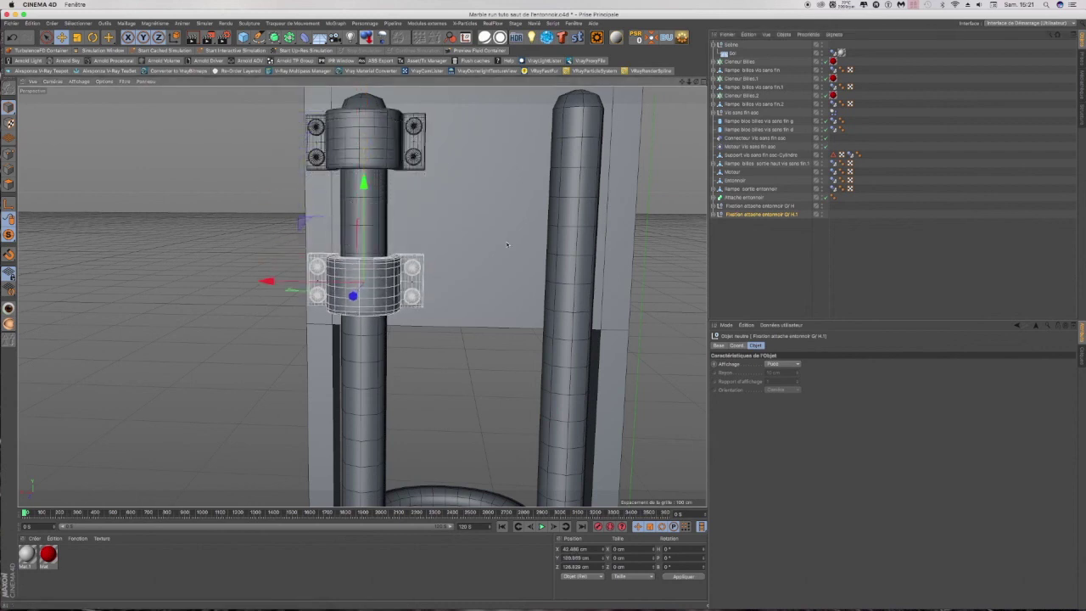
# Step: Rename the lower bracket copy "Fixation attache entonnoir G/ B"
pyautogui.doubleClick(764, 214)
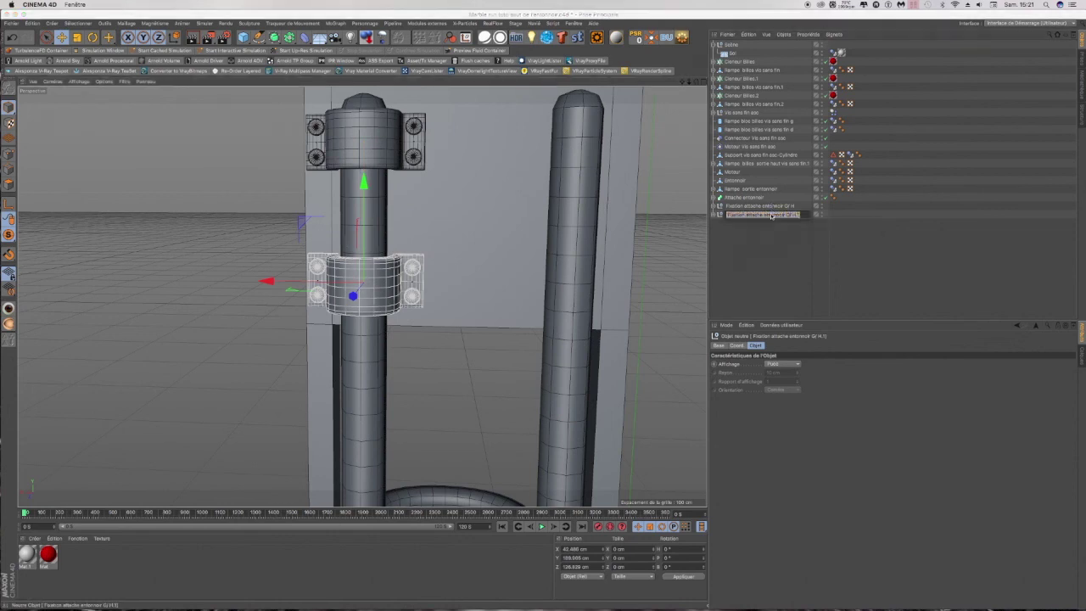
pyautogui.click(805, 216)
pyautogui.press('BackSpace')
pyautogui.press('BackSpace')
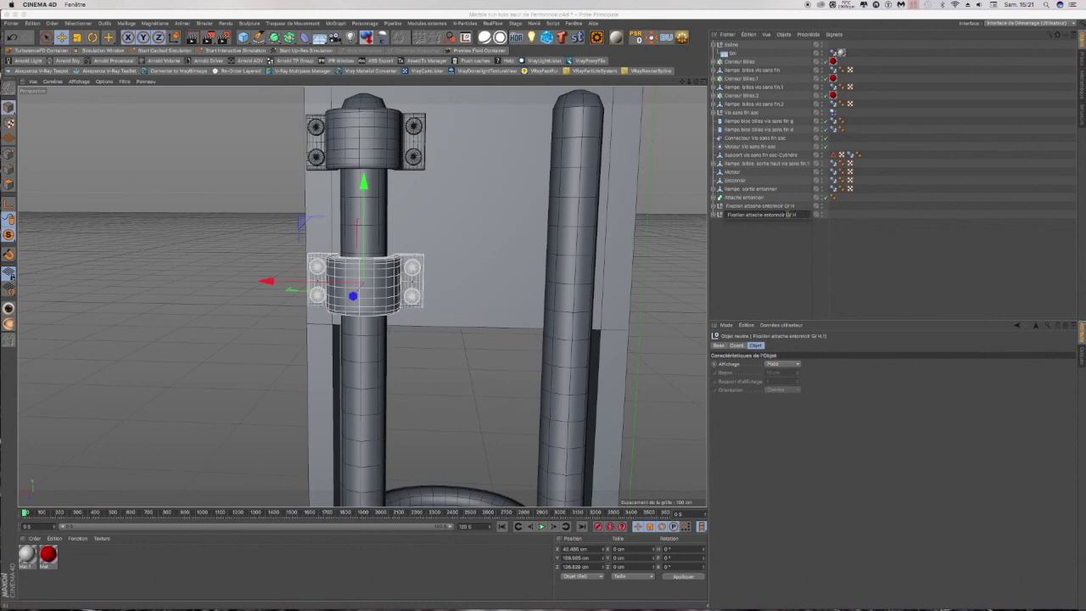
pyautogui.press('BackSpace')
pyautogui.press('BackSpace')
pyautogui.write('B')
pyautogui.click(740, 231)
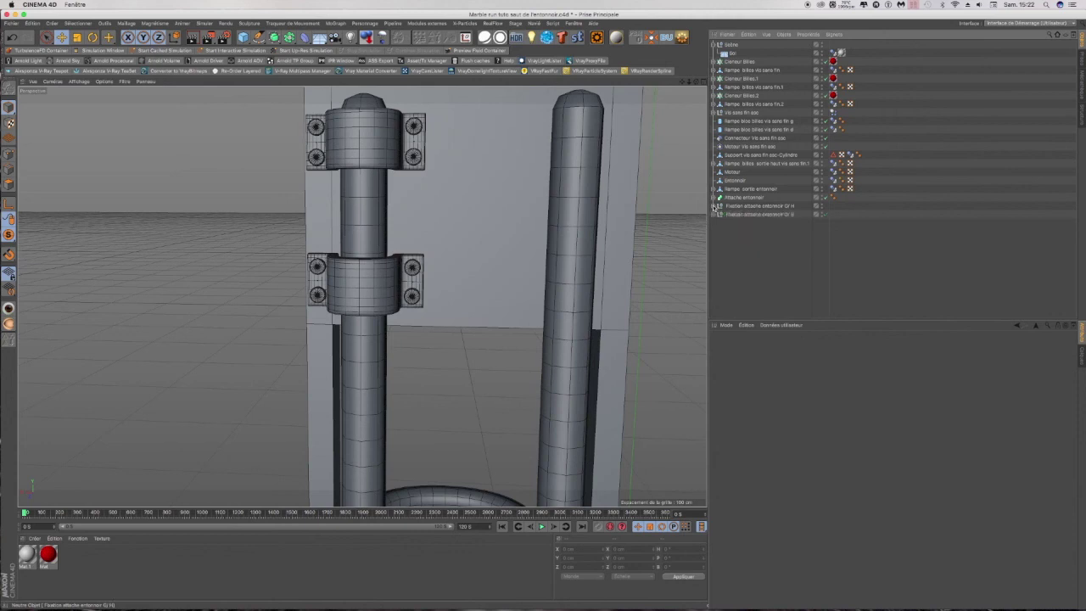
# Step: Group the upper and lower bracket groups on the tube under a new null named "Fixation attache entonnoir G/ H/B"
pyautogui.moveTo(722, 213); pyautogui.dragTo(732, 216)
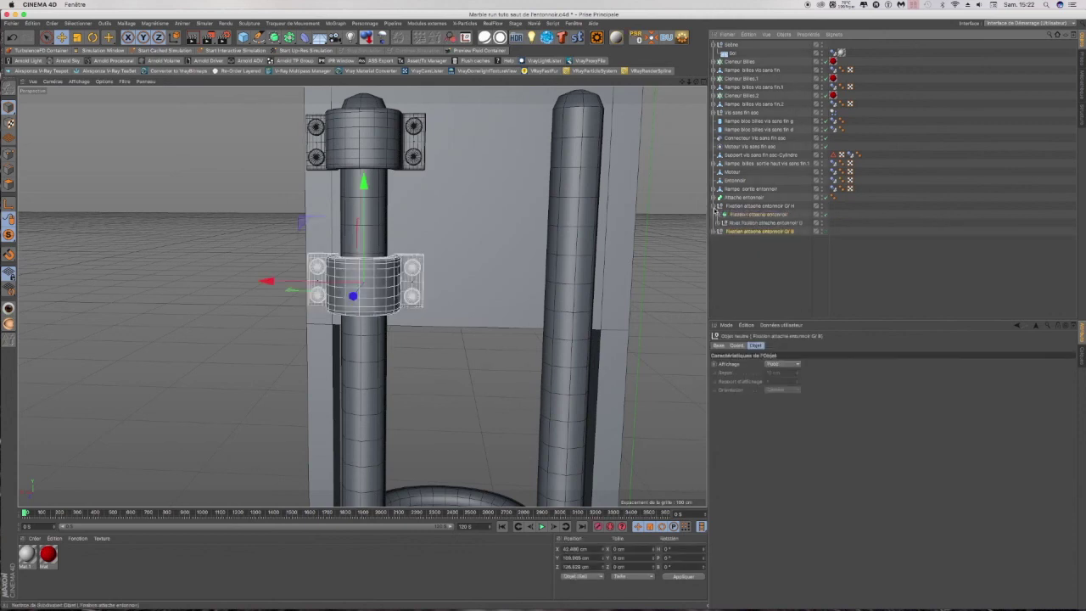
pyautogui.keyDown('shift'); pyautogui.click(738, 207); pyautogui.keyUp('shift')
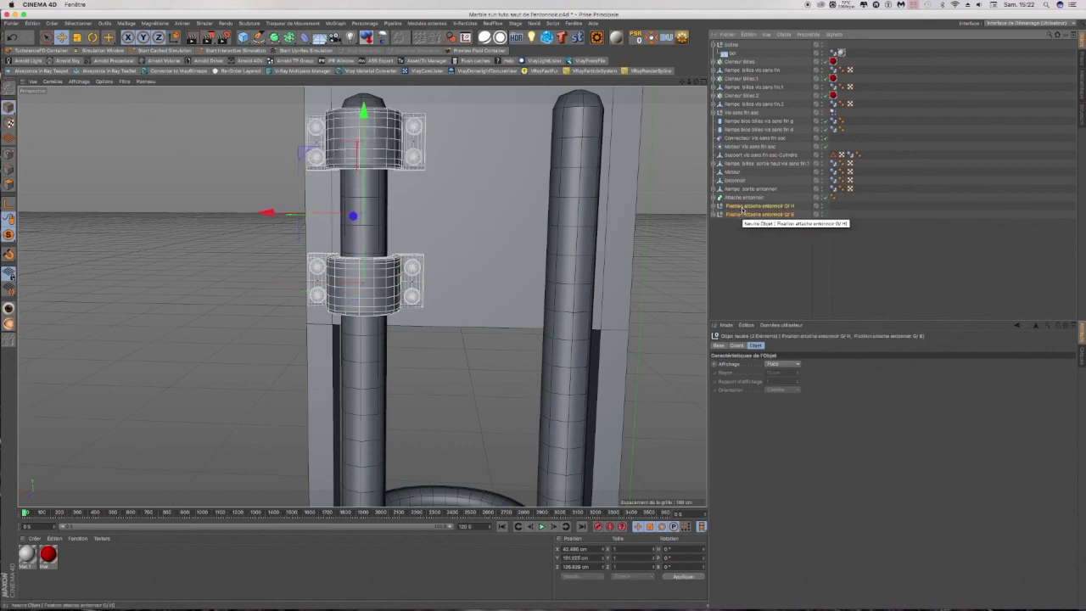
pyautogui.click(743, 209)
pyautogui.keyDown('shift'); pyautogui.click(741, 213); pyautogui.keyUp('shift')
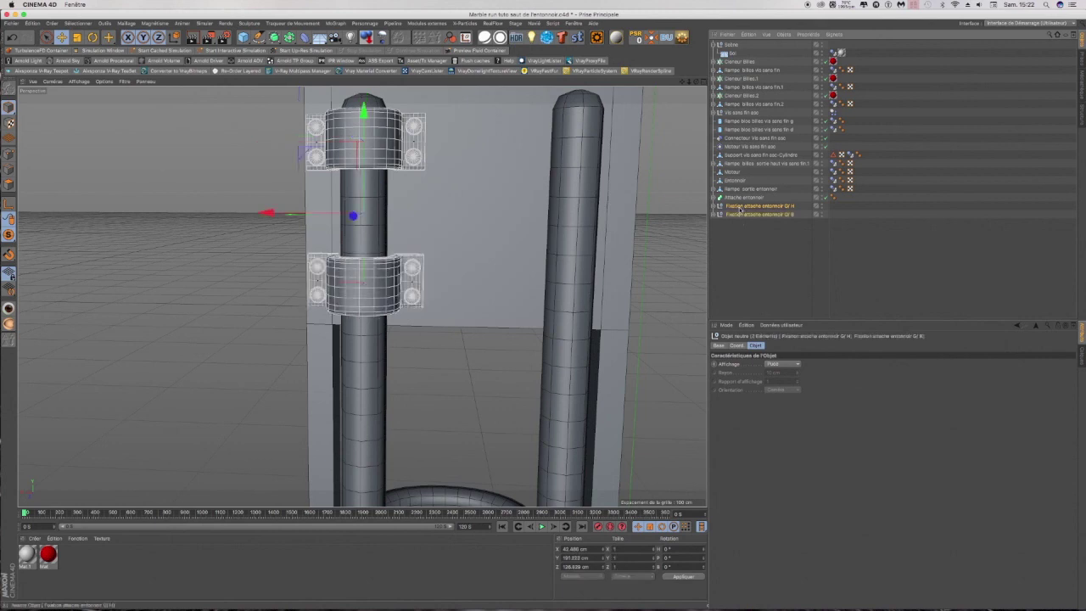
pyautogui.hotkey('alt', 'g')
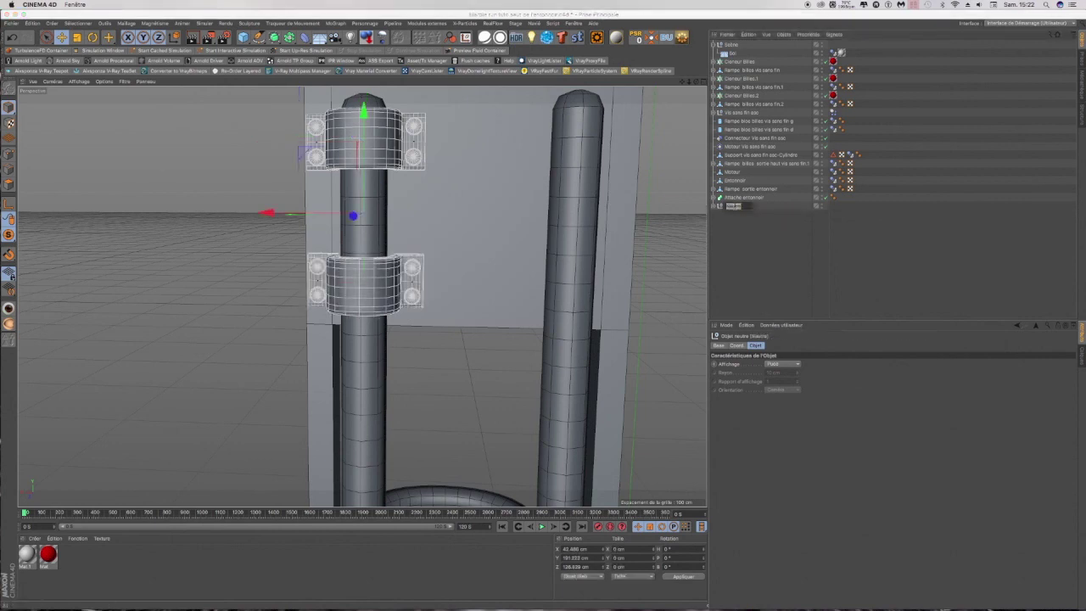
pyautogui.write('Fixations entonnoir')
pyautogui.write(' G')
pyautogui.write('a')
pyautogui.write('u')
pyautogui.write('c')
pyautogui.click(752, 224)
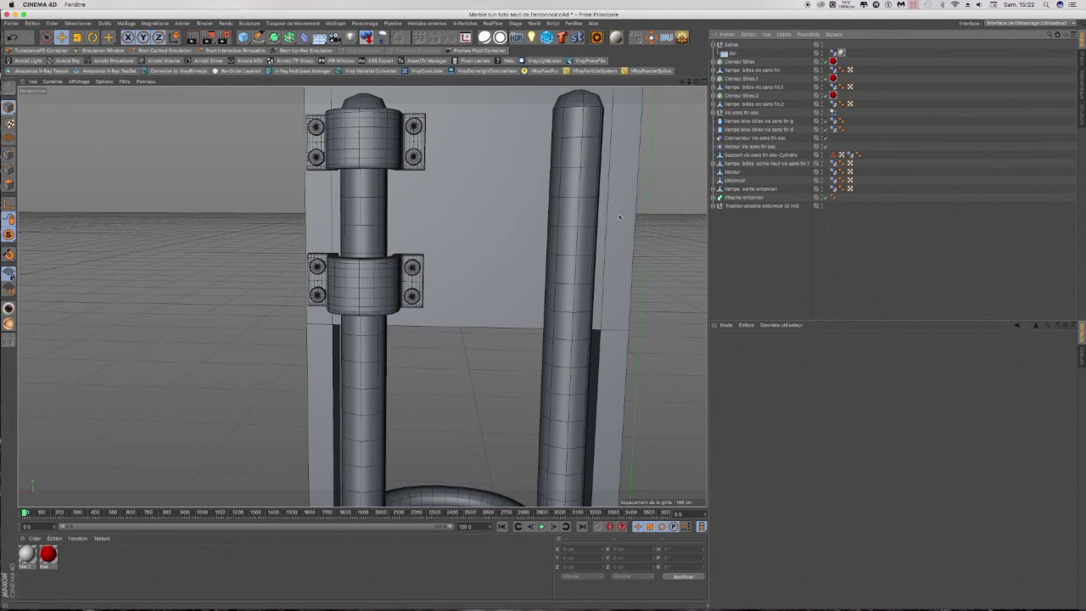
# Step: Duplicate the "Fixation attache entonnoir G/ H/B" group and move the copy along X onto the second tube
pyautogui.click(719, 206)
pyautogui.click(720, 207)
pyautogui.click(738, 208)
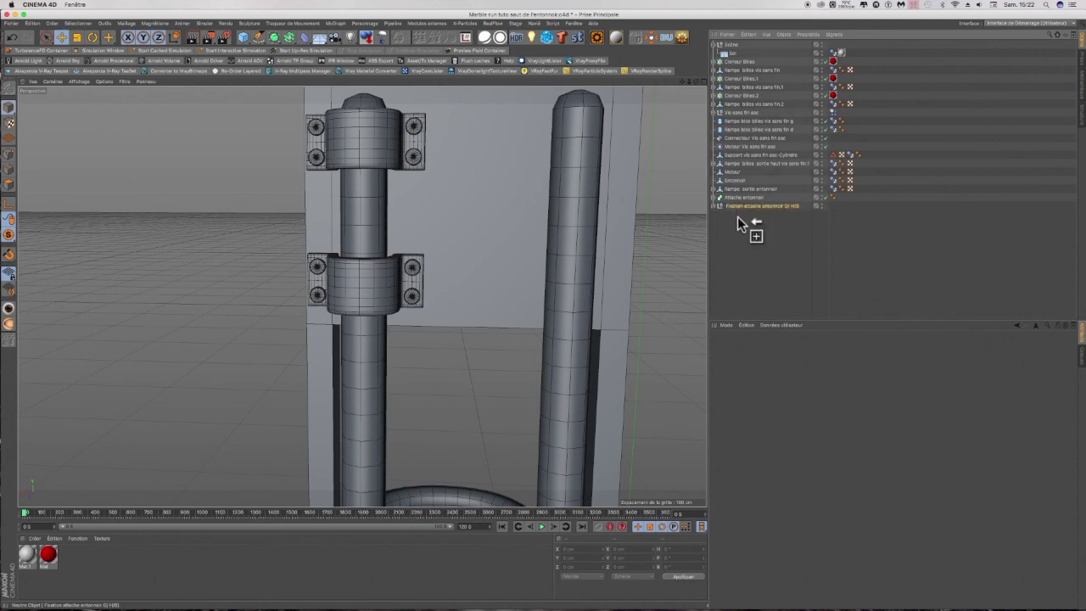
pyautogui.keyDown('ctrl'); pyautogui.moveTo(738, 217); pyautogui.dragTo(737, 217); pyautogui.keyUp('ctrl')
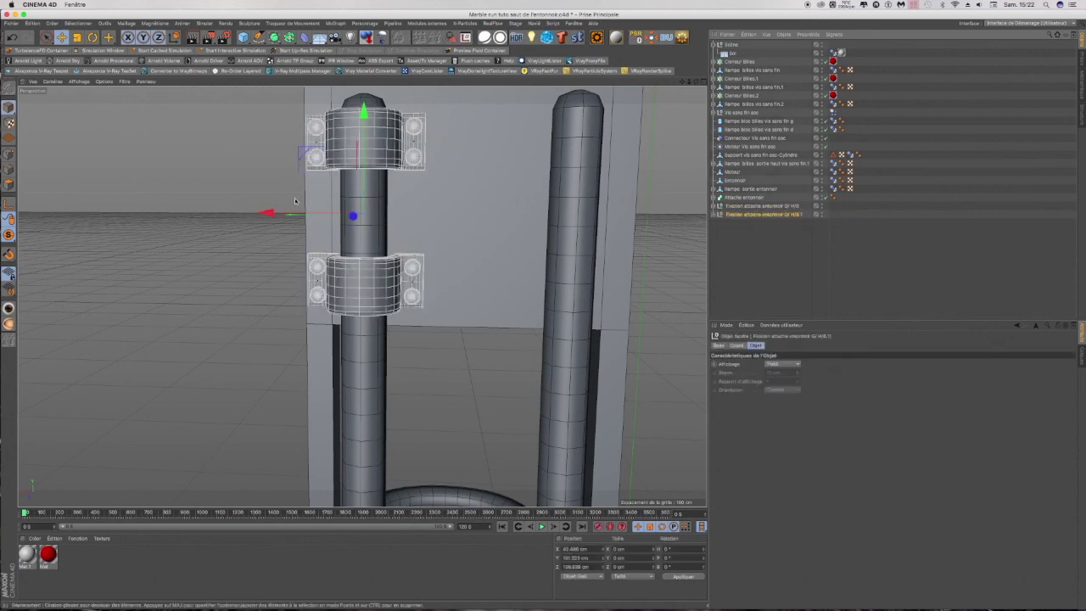
pyautogui.moveTo(268, 211); pyautogui.dragTo(474, 245)
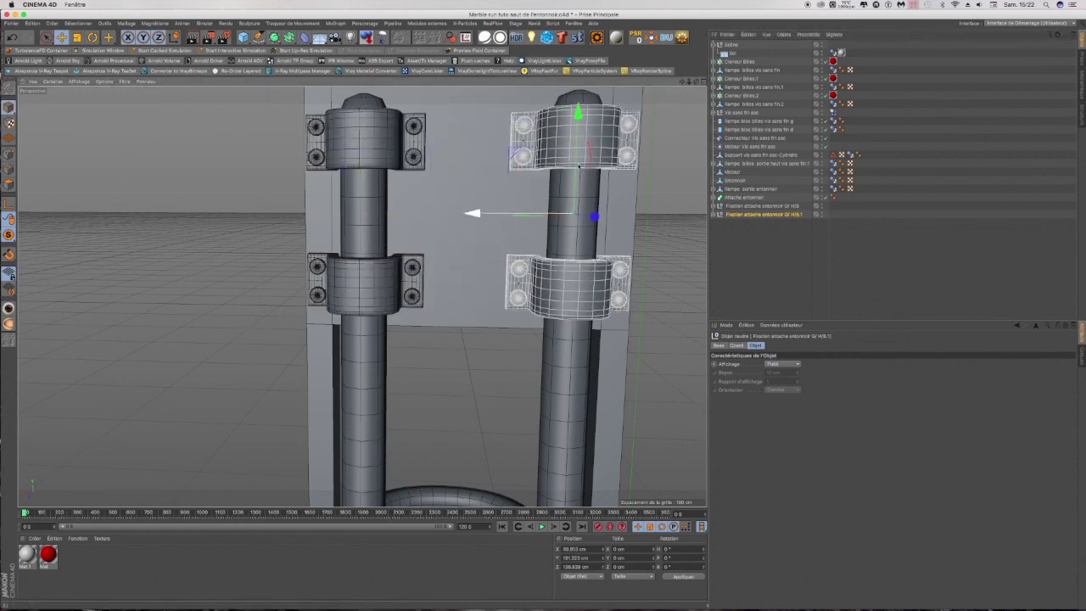
# Step: Fine-tune the copied bracket group's X position in the top view so it is centred around the second tube
pyautogui.click(703, 82)
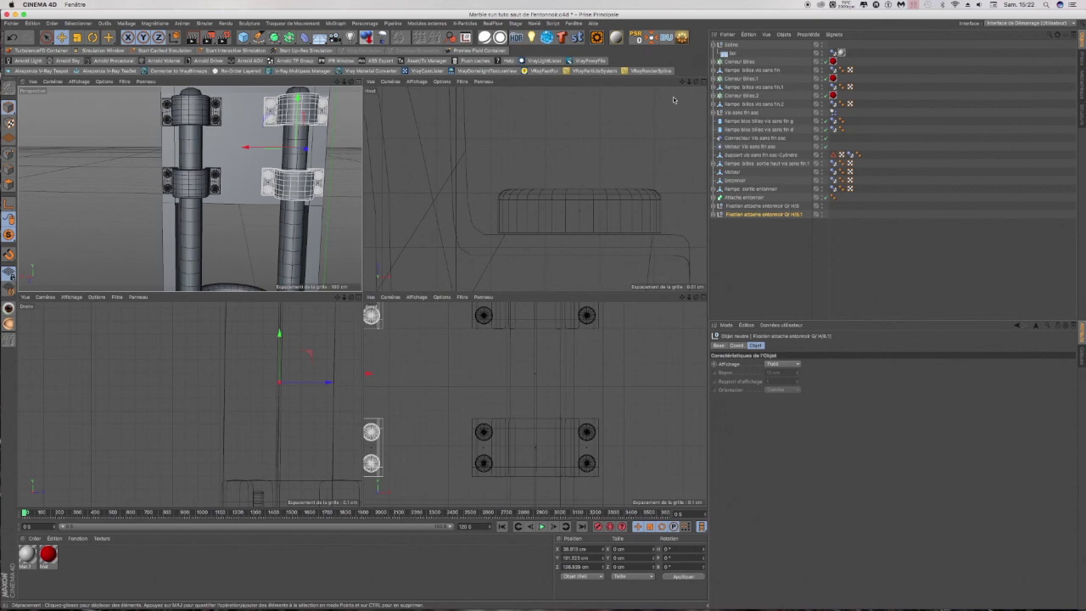
pyautogui.scroll(-8, 572, 134)
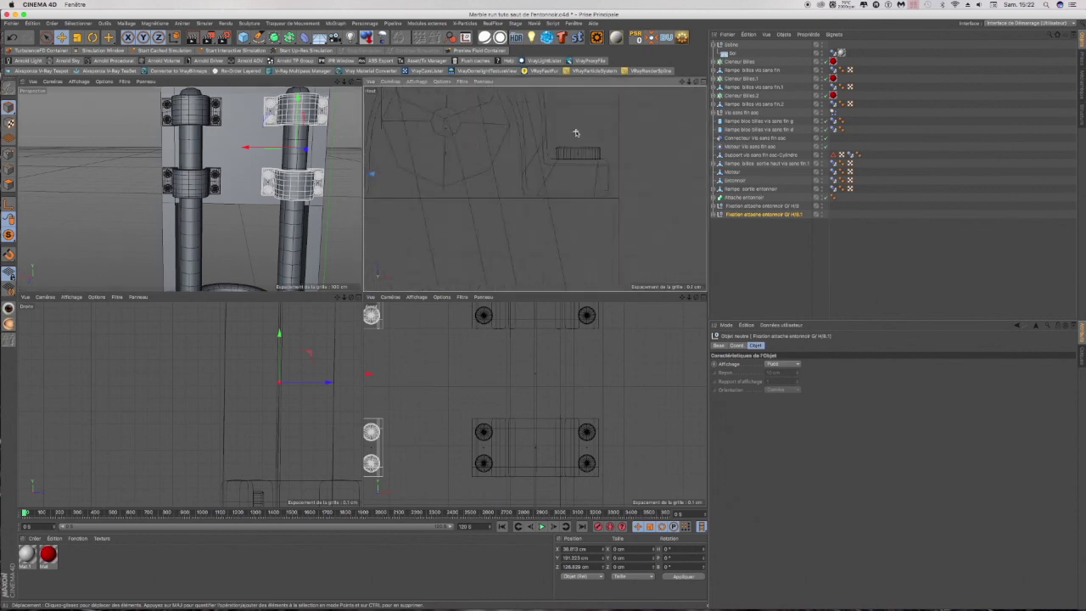
pyautogui.scroll(-4, 650, 105)
pyautogui.keyDown('alt'); pyautogui.moveTo(612, 122); pyautogui.dragTo(668, 96, button='middle'); pyautogui.keyUp('alt')
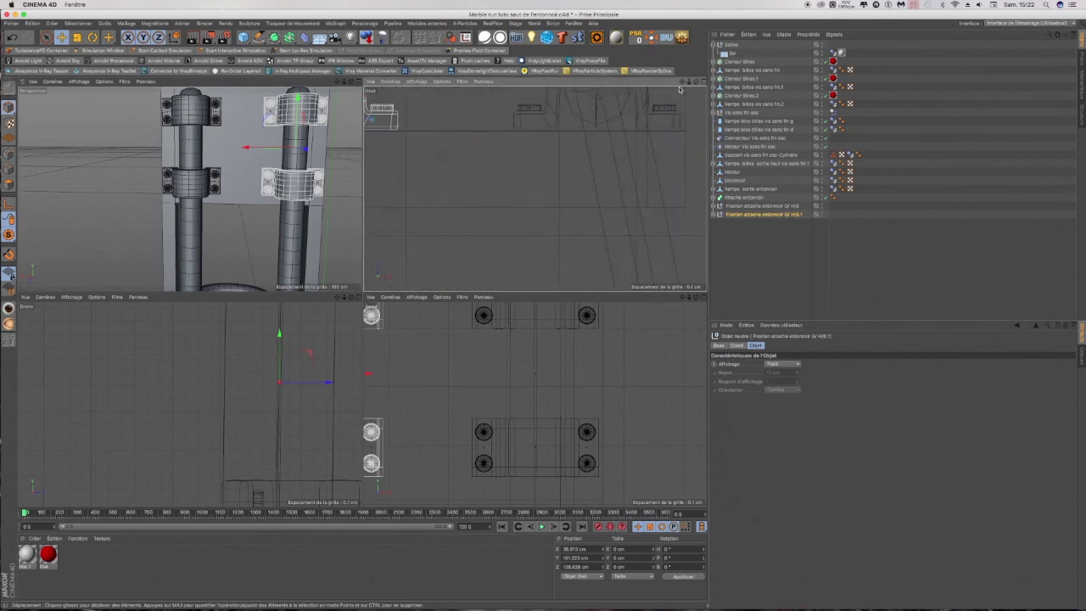
pyautogui.keyDown('alt'); pyautogui.moveTo(372, 120); pyautogui.dragTo(571, 179, button='middle'); pyautogui.keyUp('alt')
pyautogui.scroll(1, 545, 133)
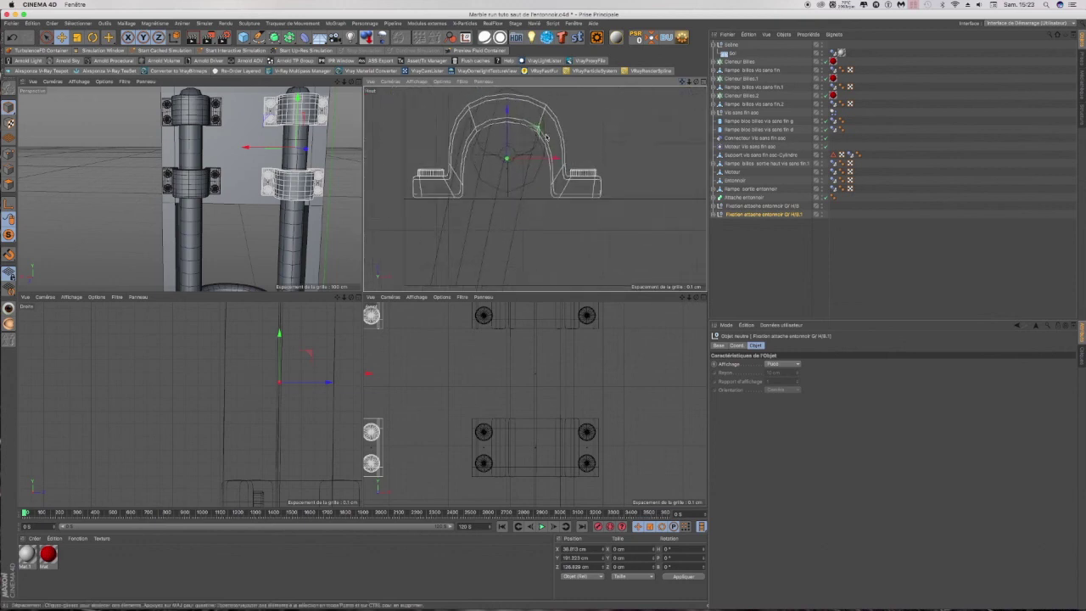
pyautogui.moveTo(563, 164); pyautogui.dragTo(559, 161)
pyautogui.moveTo(351, 82); pyautogui.dragTo(190, 188)
pyautogui.scroll(2, 298, 133)
pyautogui.scroll(3, 298, 133)
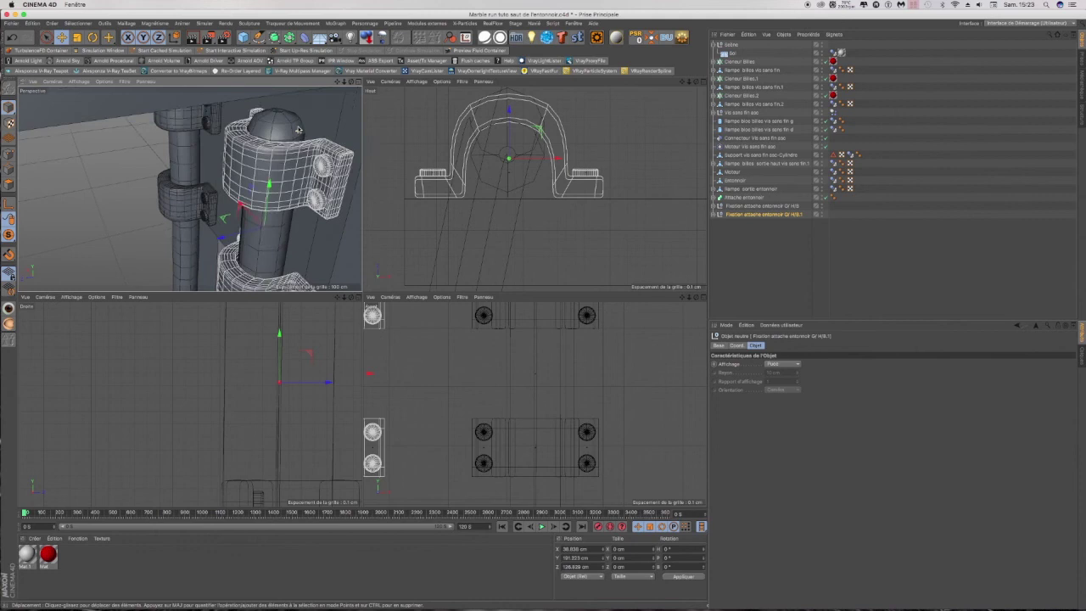
pyautogui.moveTo(351, 82); pyautogui.dragTo(190, 188)
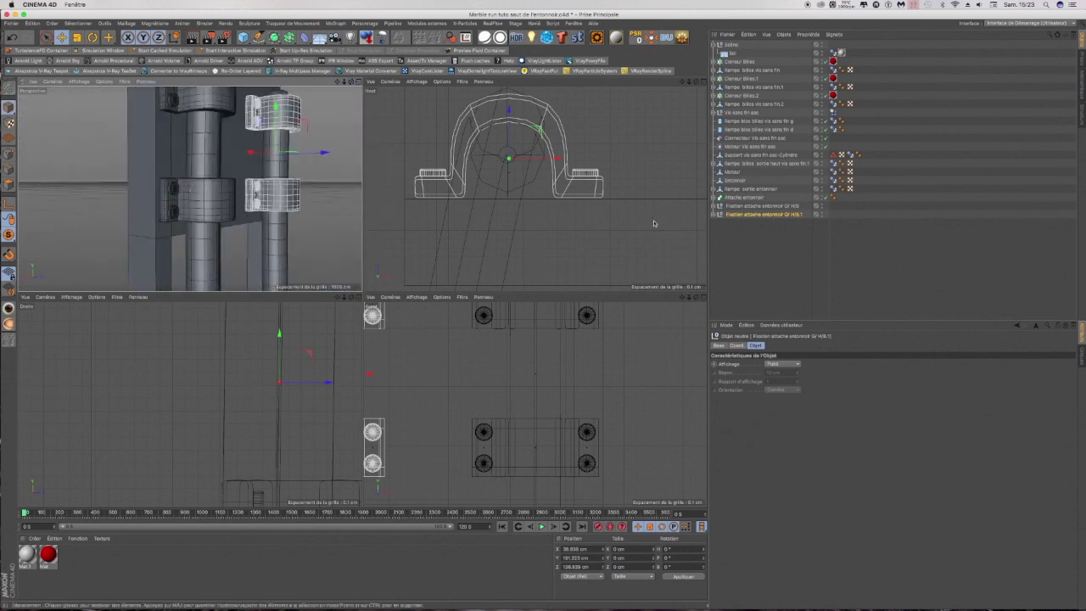
# Step: Change the side letter in the copied bracket group's name, and group both bracket groups with Attache entonnoir as "Fixation attache entonnoir"
pyautogui.doubleClick(790, 215)
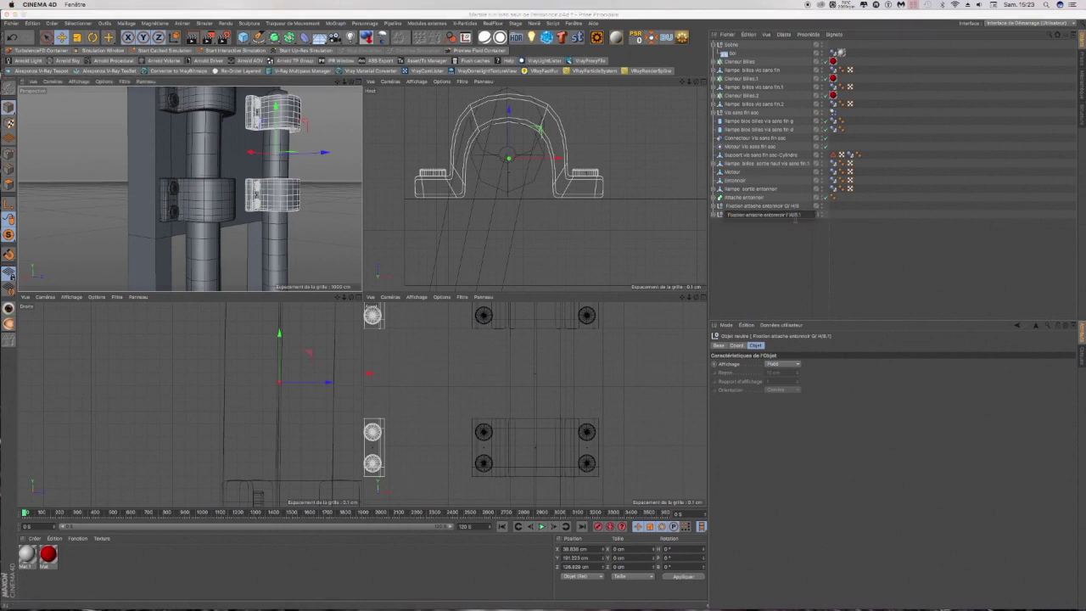
pyautogui.click(773, 236)
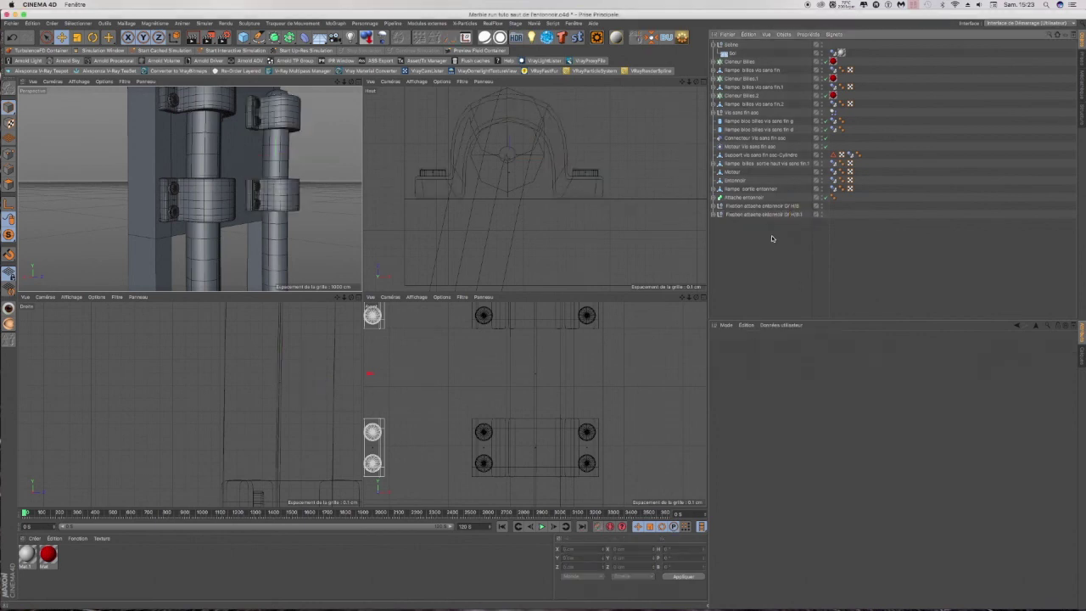
pyautogui.moveTo(742, 224); pyautogui.dragTo(732, 198)
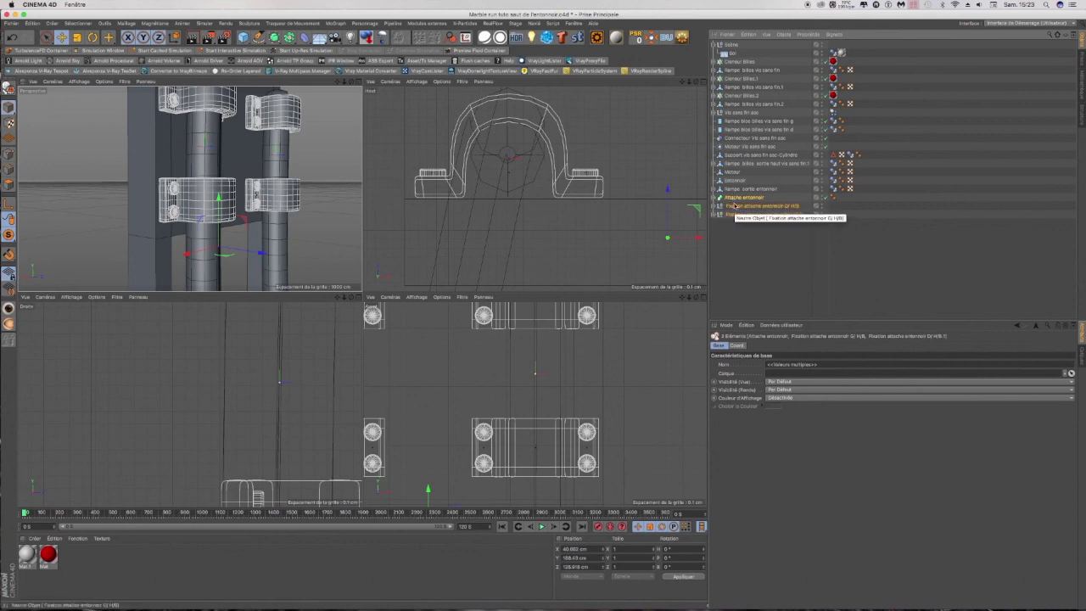
pyautogui.hotkey('alt', 'g')
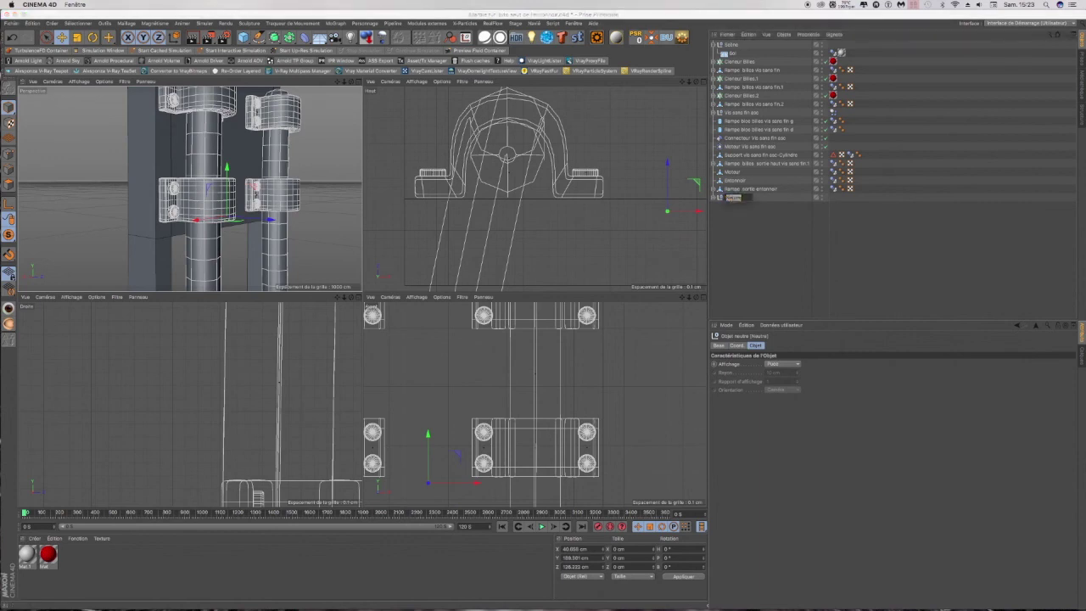
pyautogui.write('F')
pyautogui.click(728, 229)
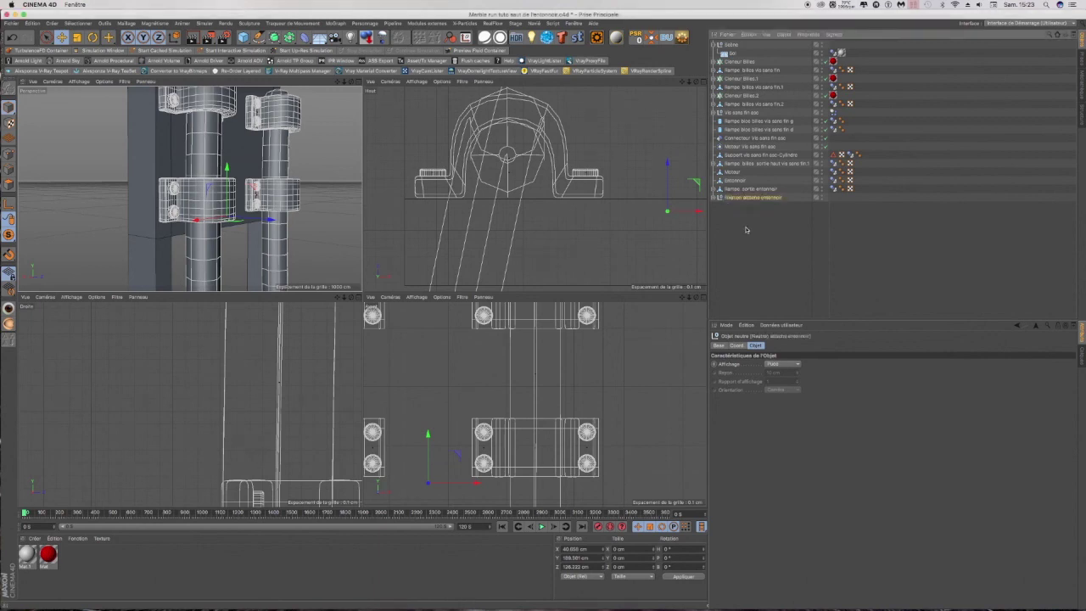
# Step: Deselect everything and save the project under its current file name
pyautogui.click(135, 123)
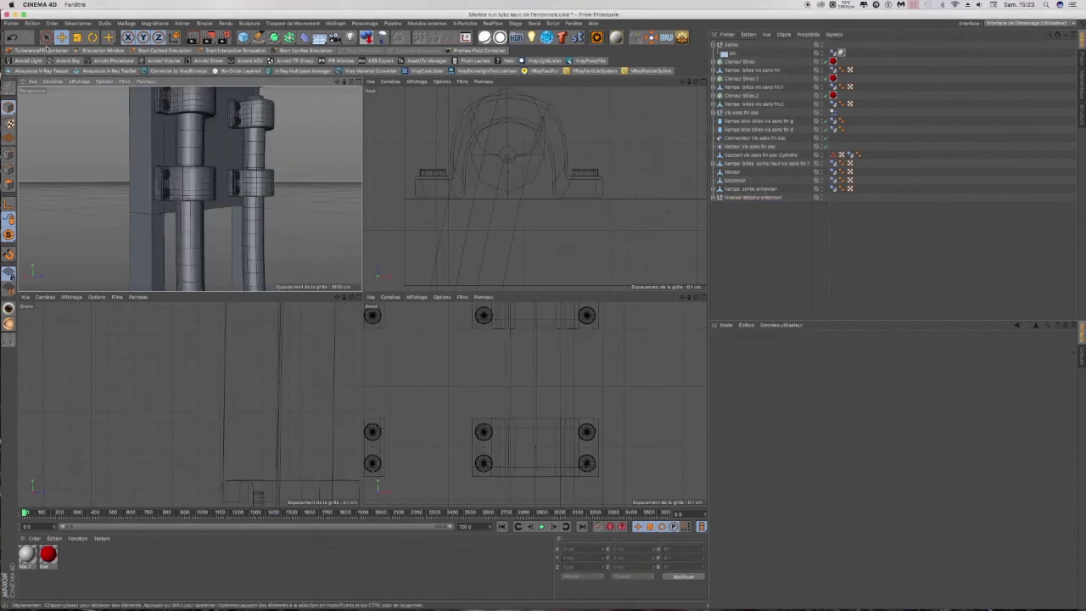
pyautogui.click(12, 24)
pyautogui.click(34, 95)
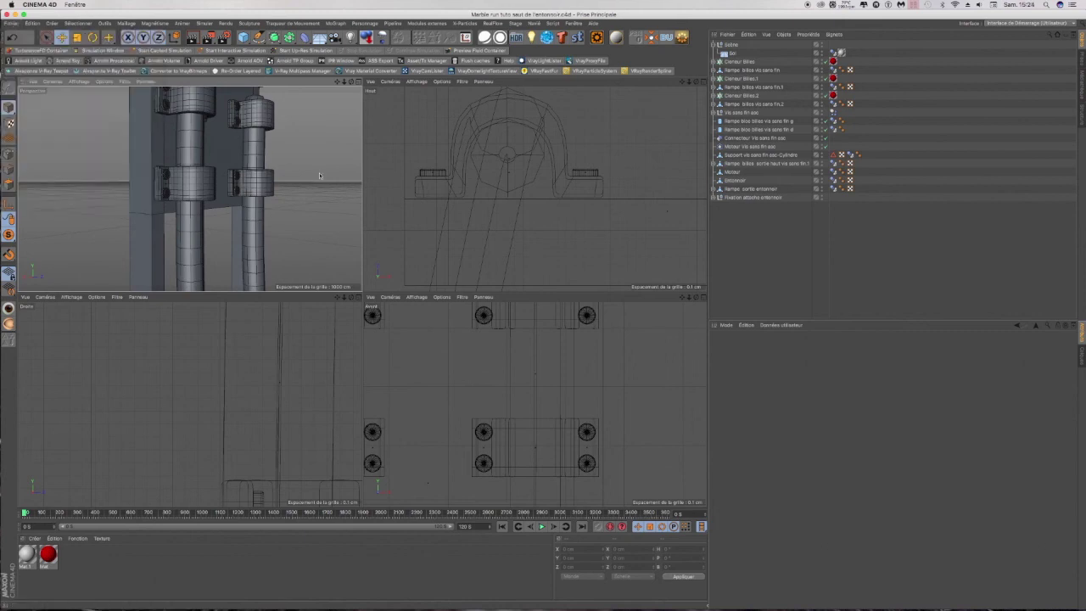
# Step: Turn off solo mode to show the whole marble run around the funnel, and render the enlarged perspective view
pyautogui.middleClick(353, 111)
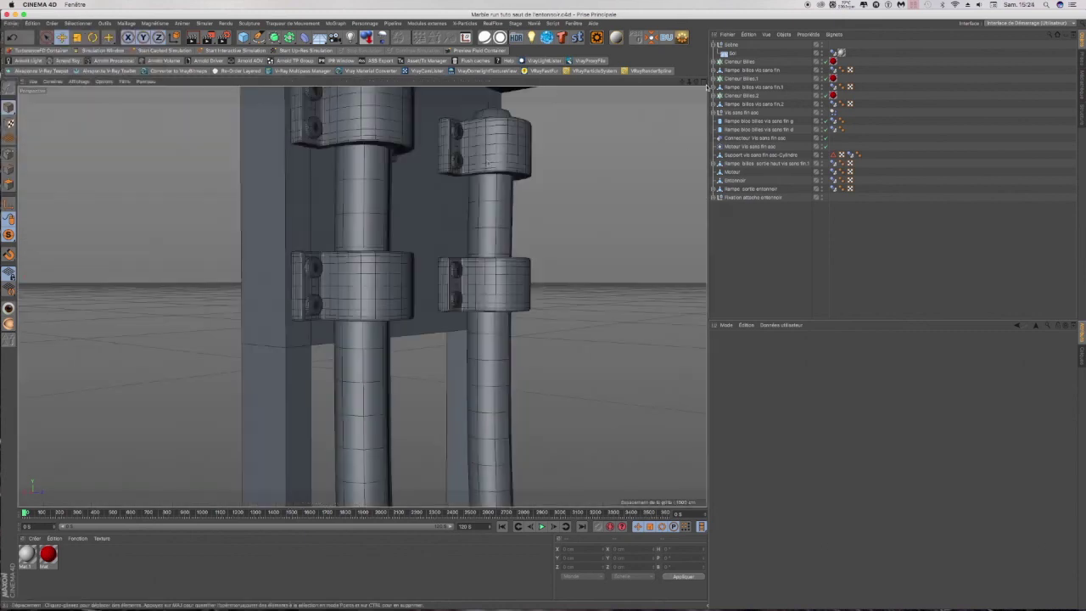
pyautogui.moveTo(689, 83); pyautogui.dragTo(612, 83)
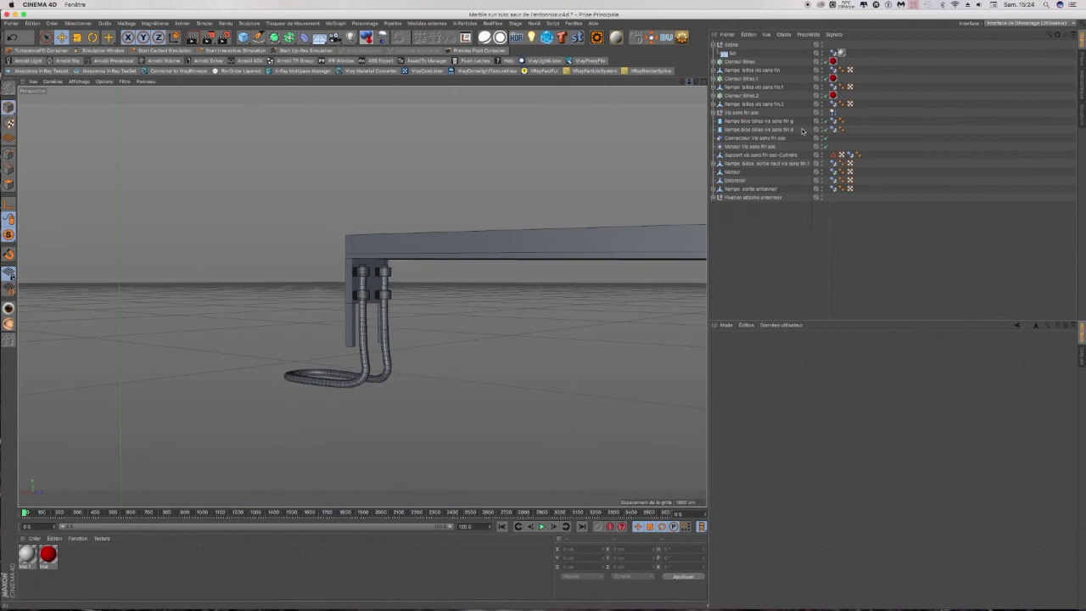
pyautogui.moveTo(8, 239); pyautogui.dragTo(41, 244)
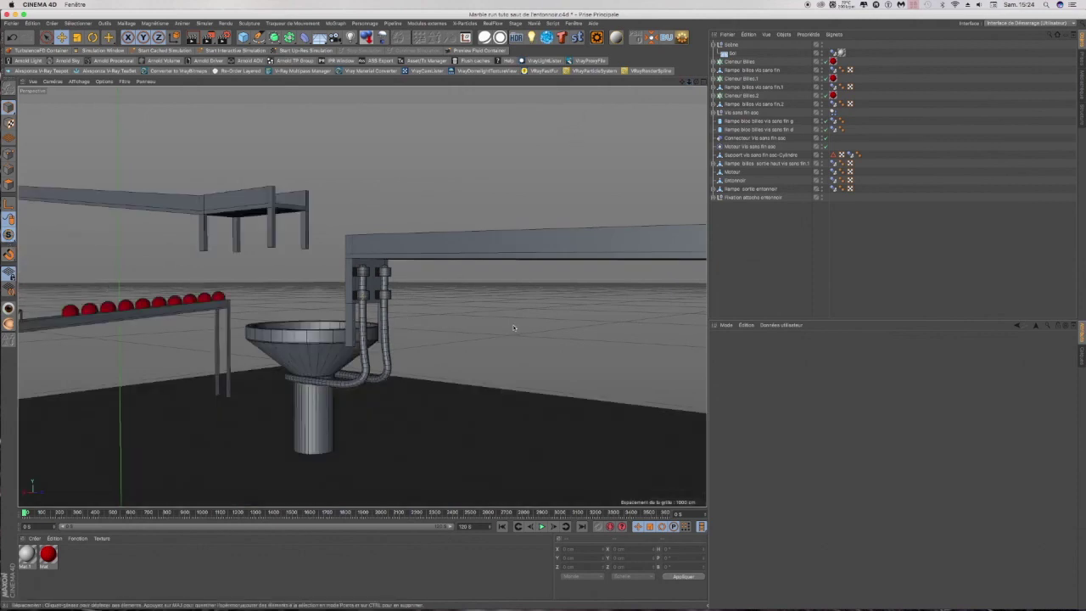
pyautogui.scroll(-3, 513, 328)
pyautogui.moveTo(696, 81); pyautogui.dragTo(791, 88)
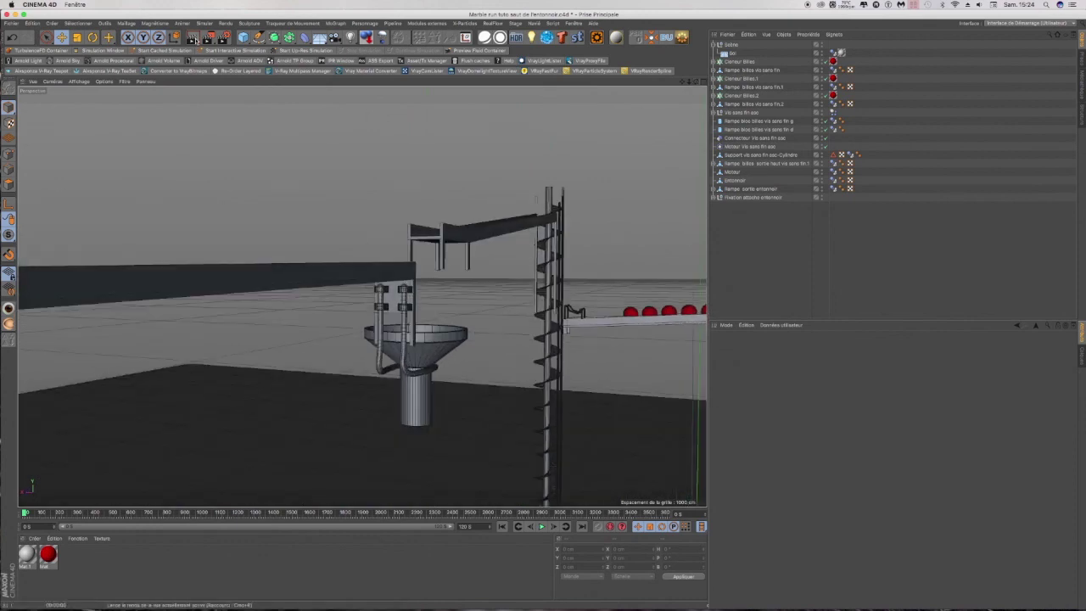
pyautogui.click(194, 39)
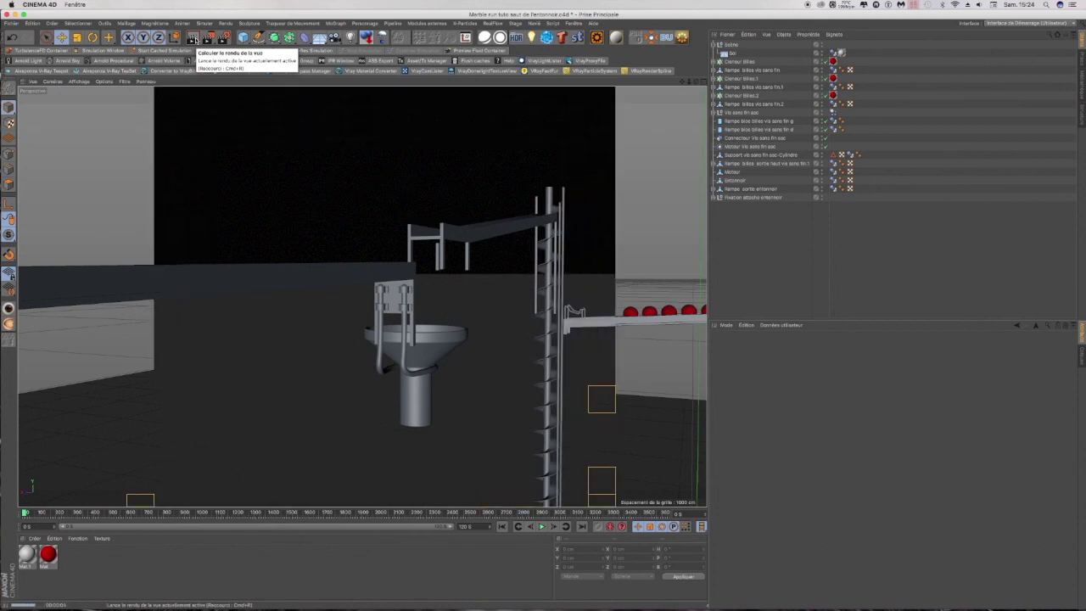
# Step: Examine the upper ramps, the funnel with its brackets and the screw elevator from several distances and angles
pyautogui.moveTo(697, 82); pyautogui.dragTo(705, 80)
pyautogui.scroll(-5, 456, 227)
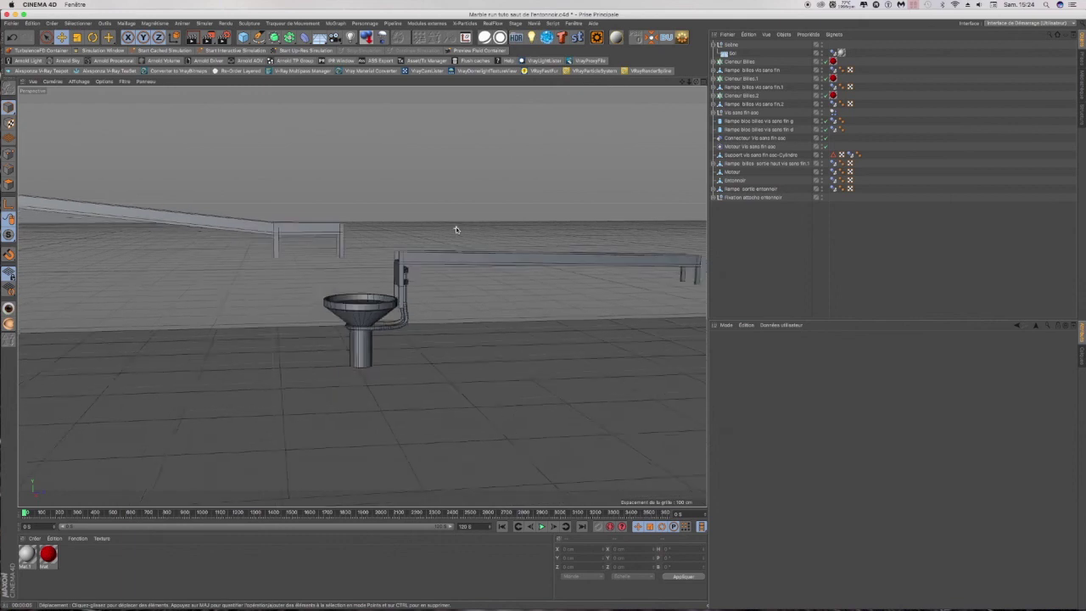
pyautogui.scroll(-3, 456, 229)
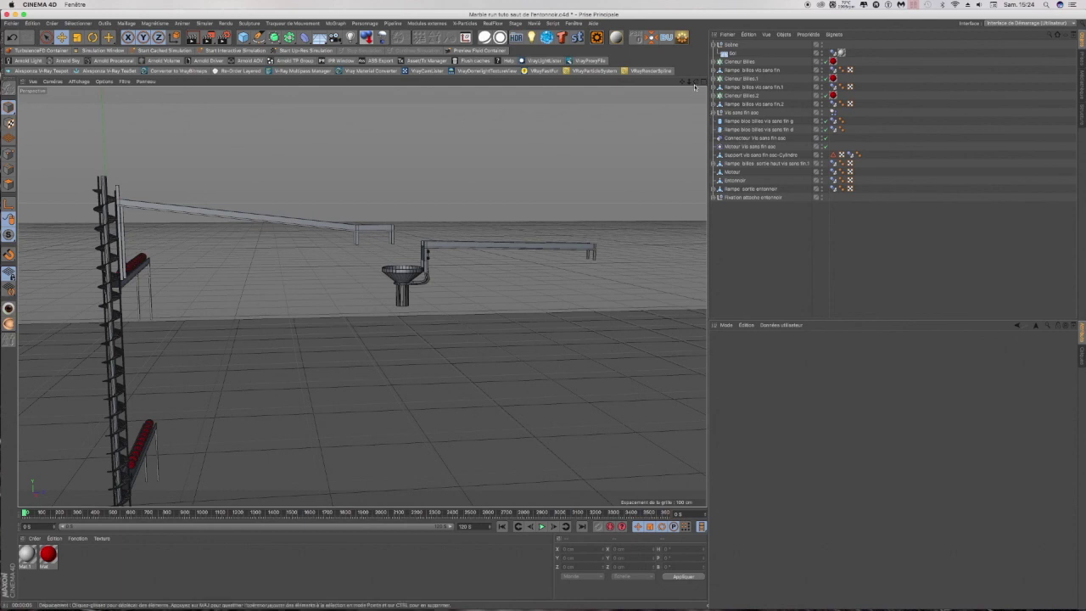
pyautogui.moveTo(697, 82); pyautogui.dragTo(782, 100)
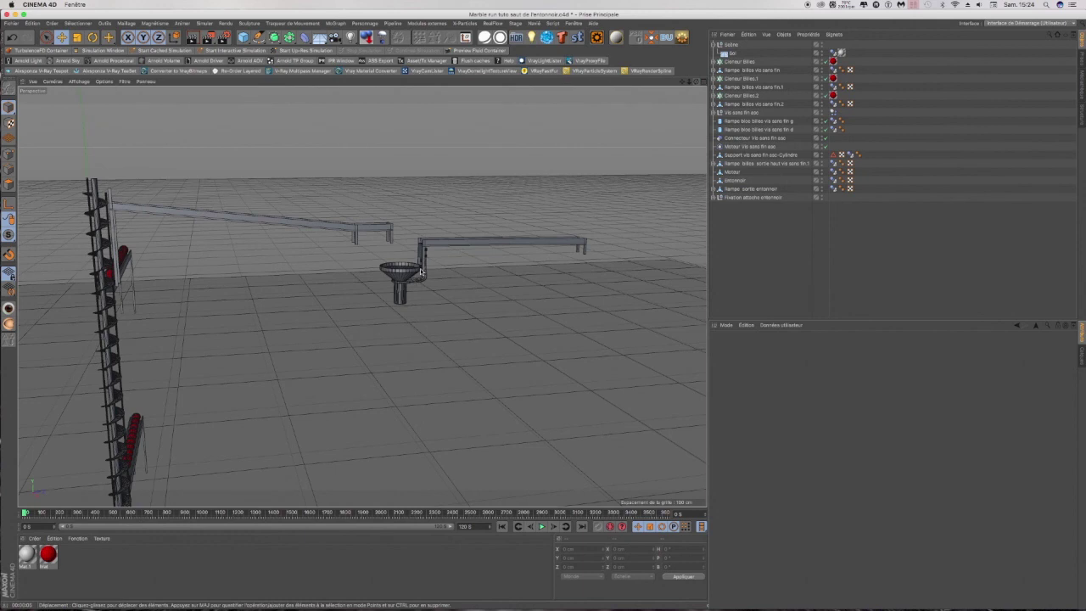
pyautogui.scroll(5, 421, 268)
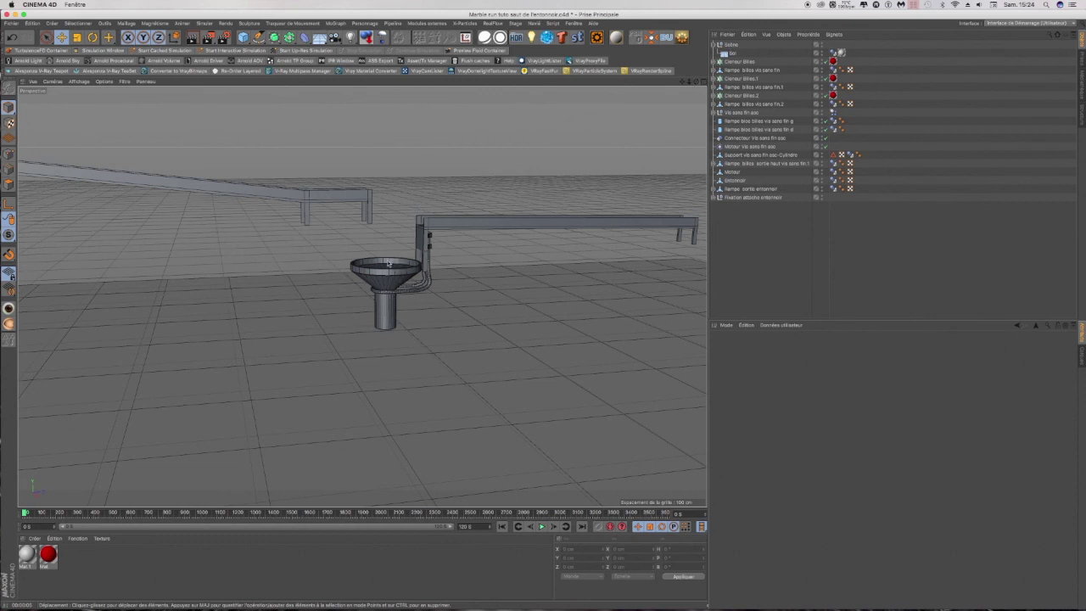
pyautogui.moveTo(696, 81)
pyautogui.mouseDown()
pyautogui.moveTo(737, 73)
pyautogui.moveTo(684, 74)
pyautogui.mouseUp()
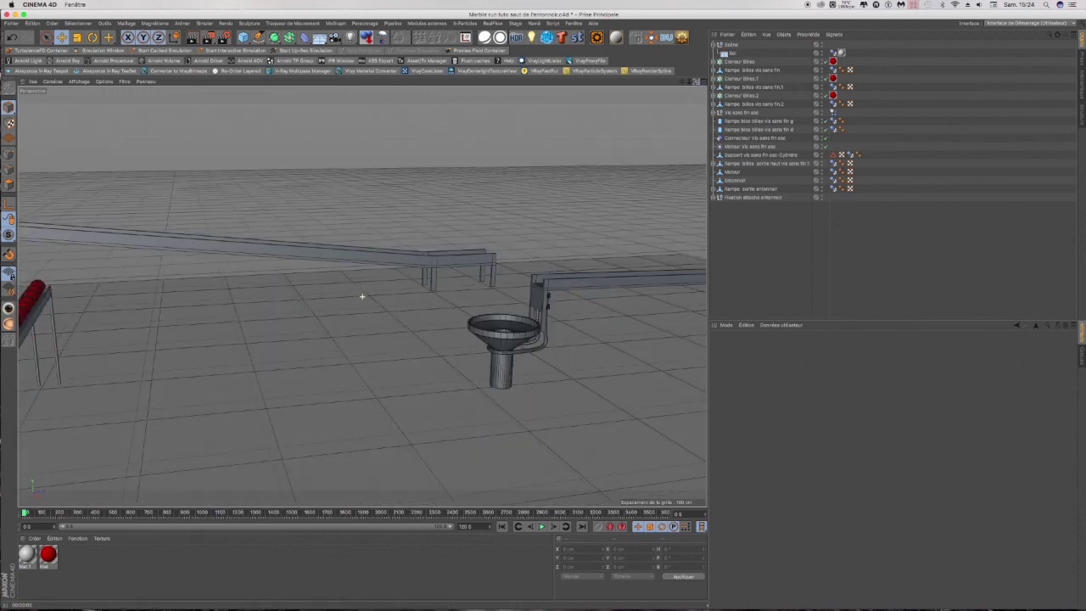
pyautogui.scroll(-6, 440, 173)
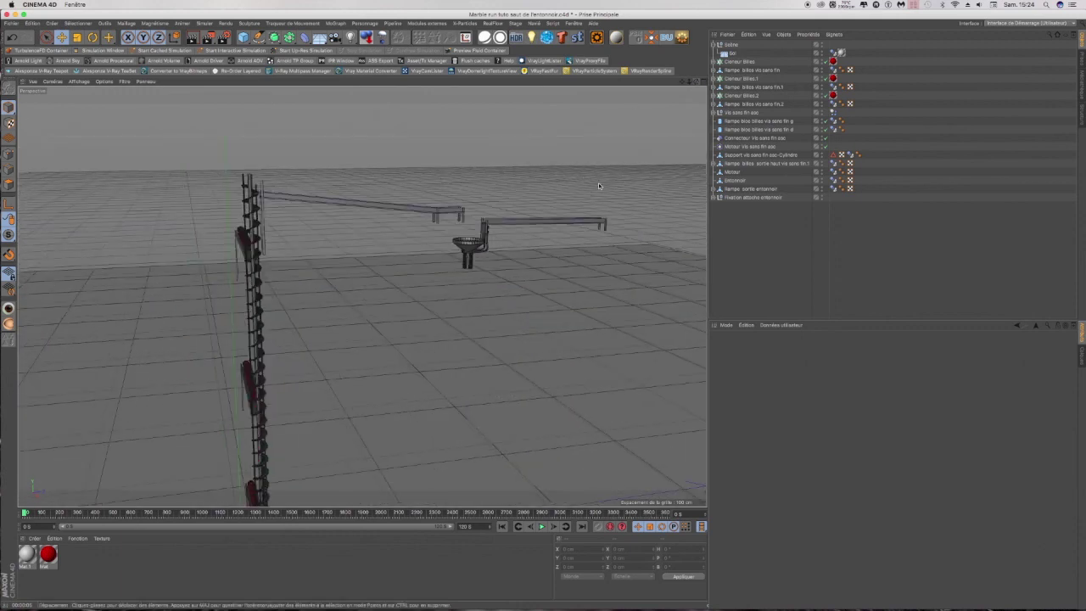
pyautogui.scroll(3, 597, 189)
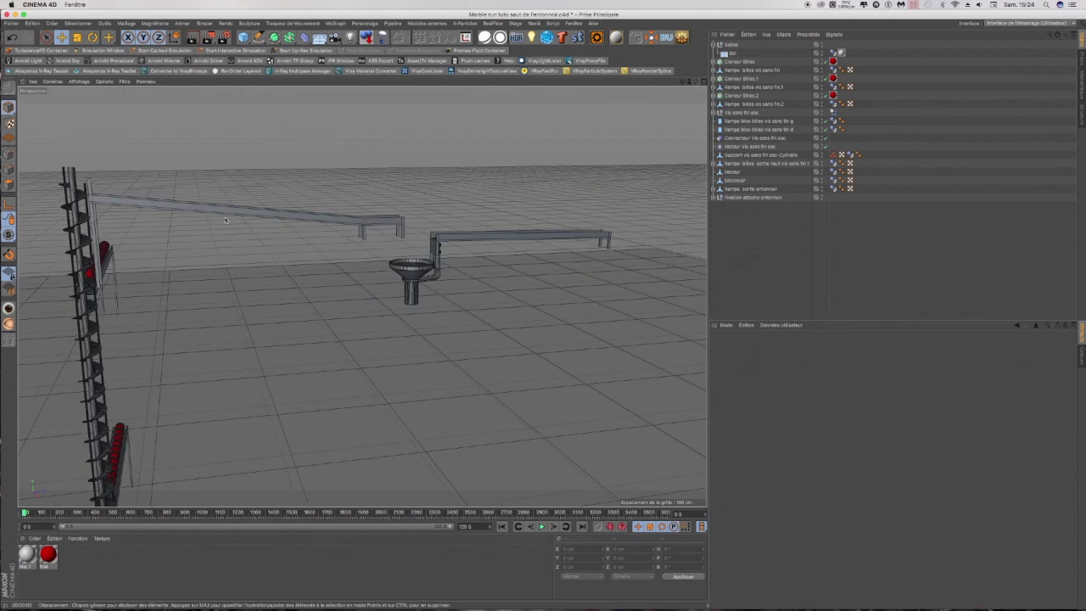
# Step: Start the animation playback and save the project under its current file name
pyautogui.click(542, 526)
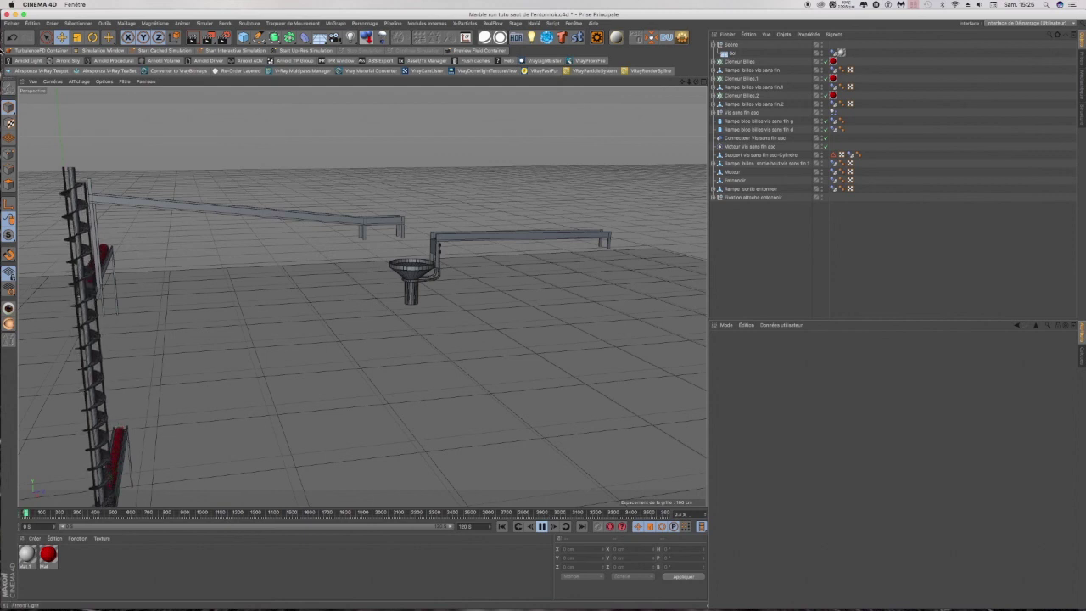
pyautogui.click(12, 23)
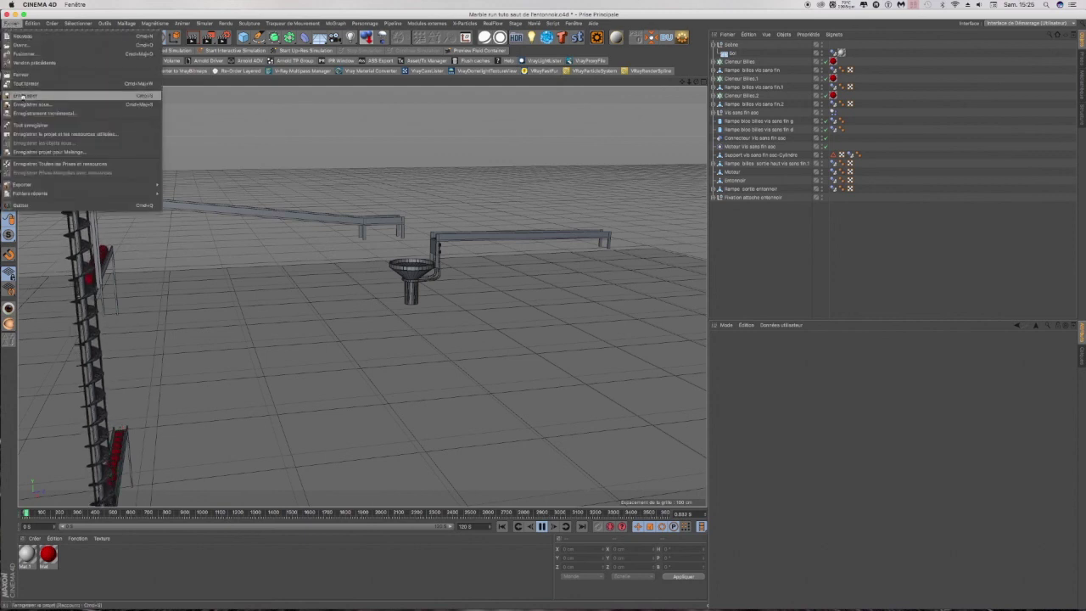
pyautogui.click(24, 96)
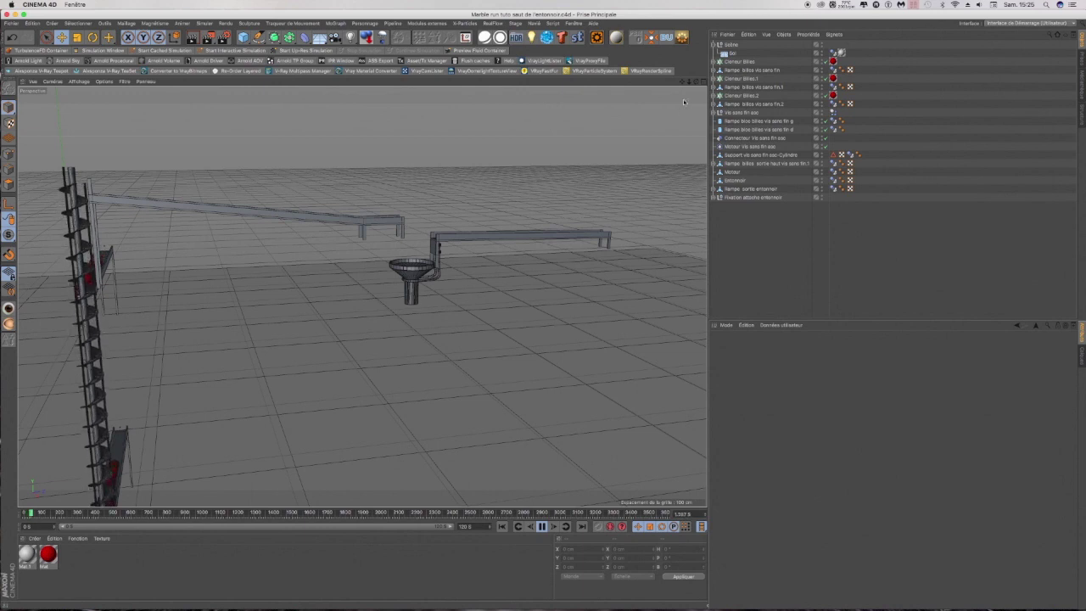
# Step: Restore the default framing of the perspective view and examine the running marble run, then the funnel up close
pyautogui.click(32, 81)
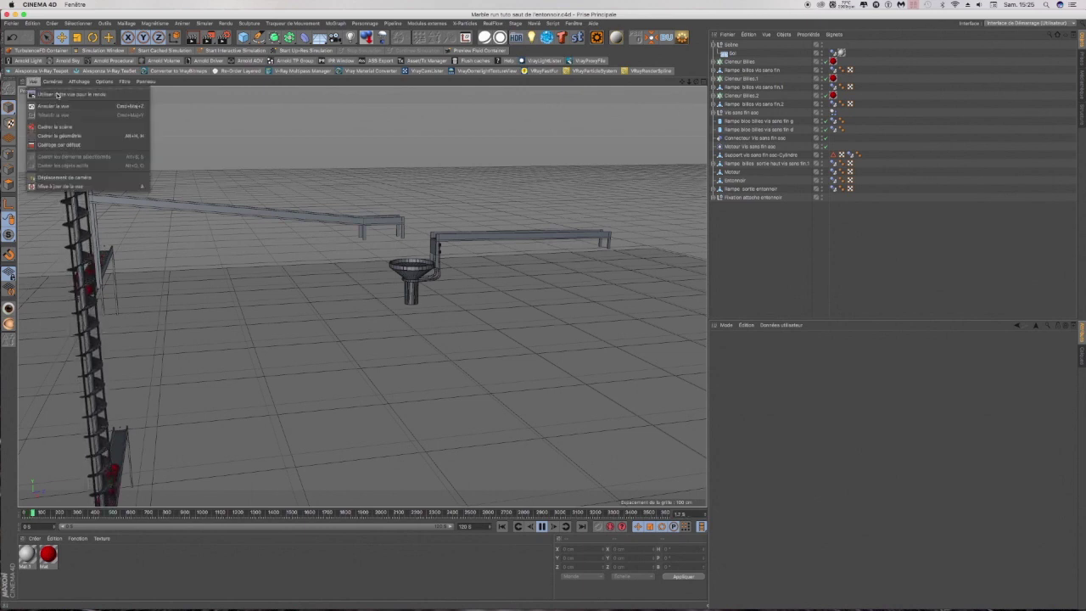
pyautogui.click(52, 145)
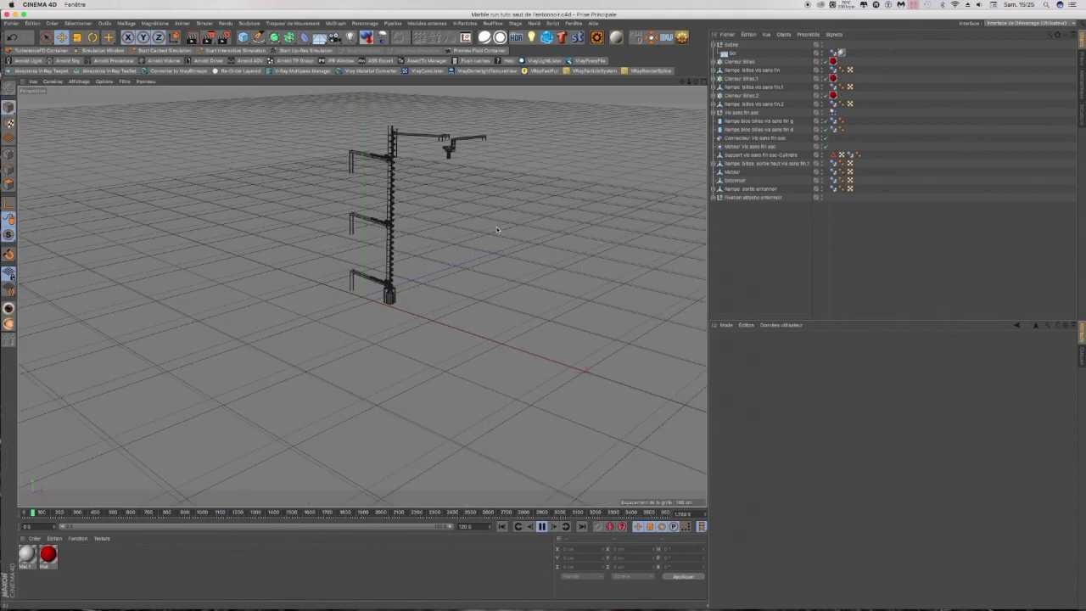
pyautogui.scroll(2, 435, 133)
pyautogui.scroll(3, 435, 132)
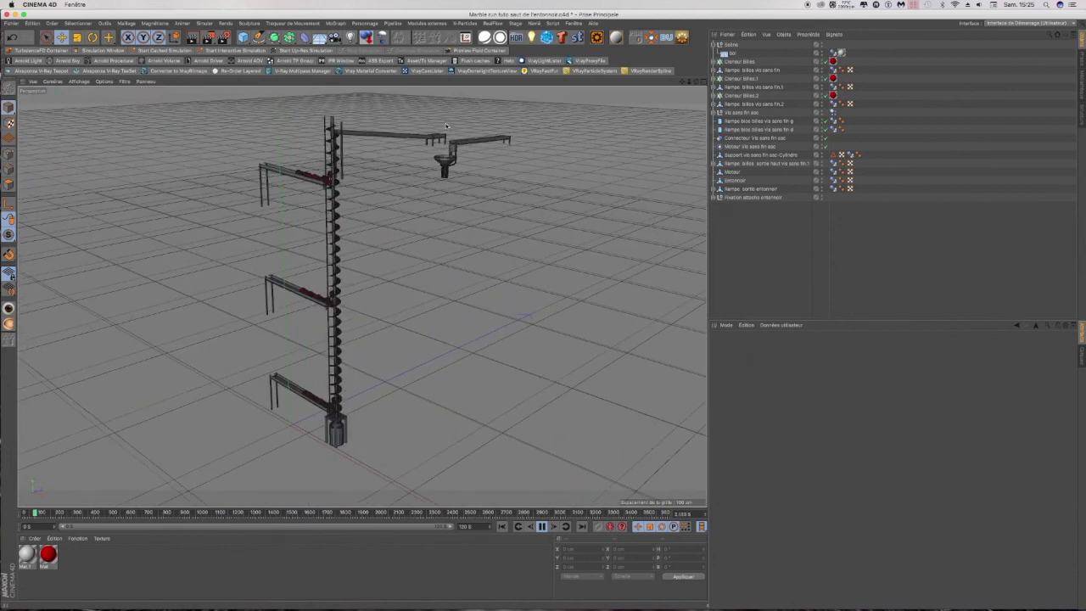
pyautogui.scroll(3, 447, 126)
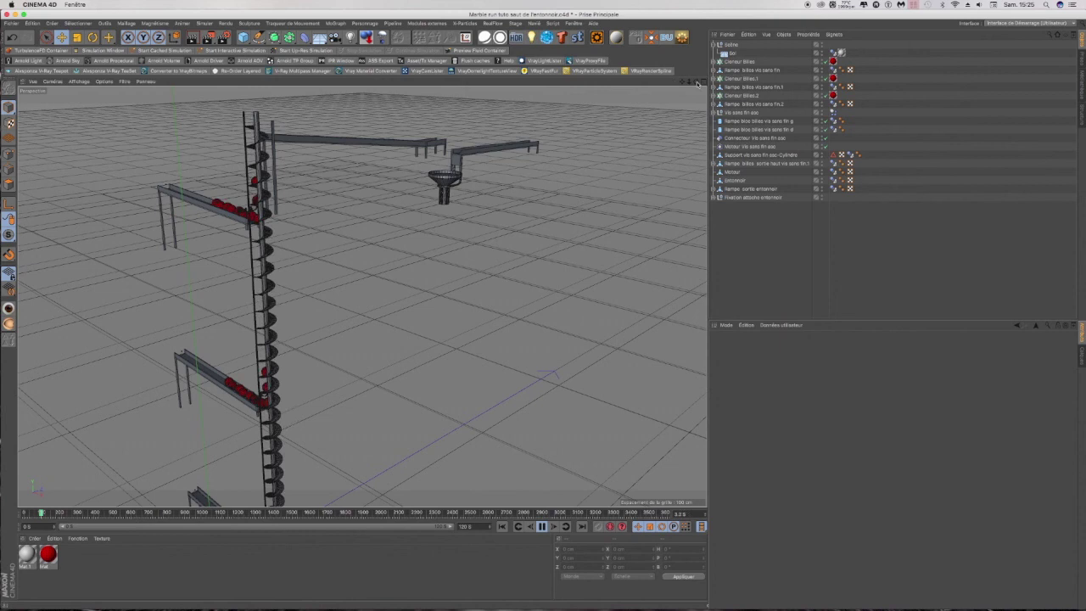
pyautogui.scroll(2, 612, 101)
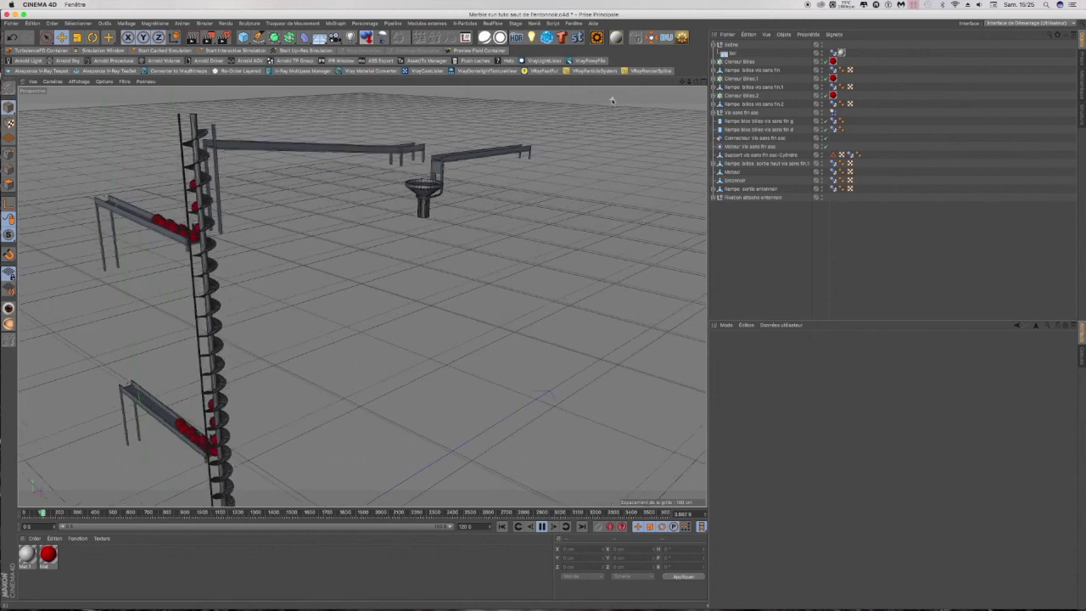
pyautogui.scroll(10, 409, 145)
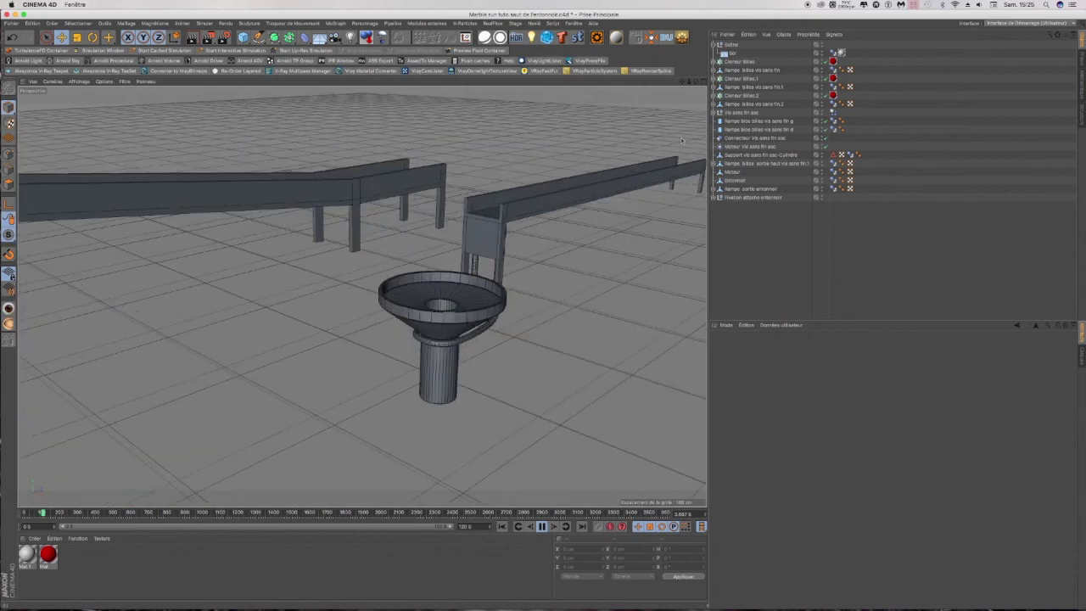
# Step: Watch the marbles travel along the upper ramps past the funnel from several angles and distances
pyautogui.moveTo(696, 82); pyautogui.dragTo(836, 78)
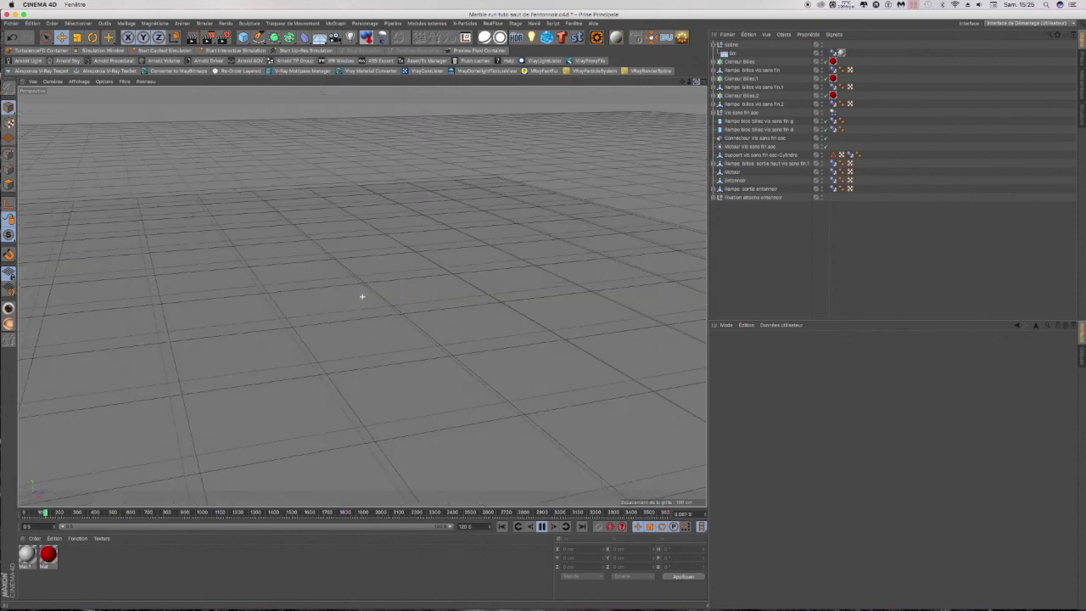
pyautogui.moveTo(682, 82); pyautogui.dragTo(1045, 30)
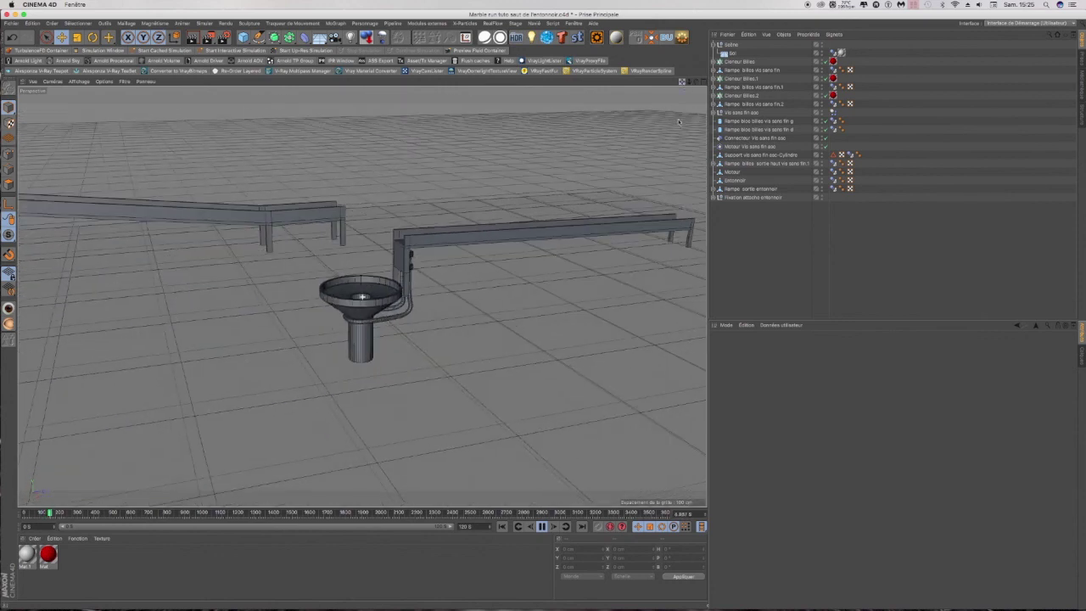
pyautogui.scroll(-2, 431, 161)
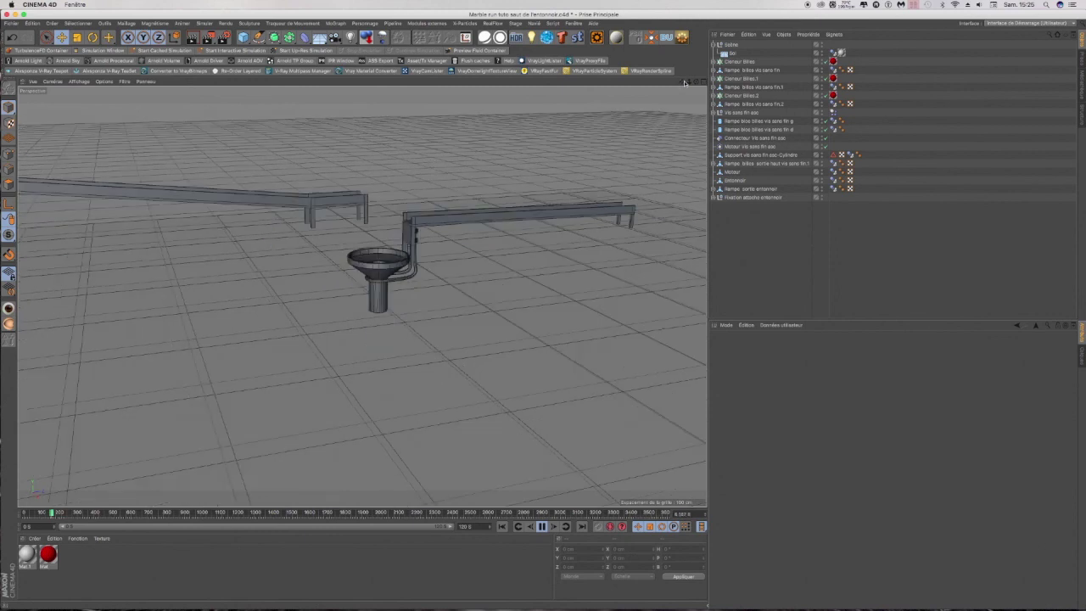
pyautogui.moveTo(696, 82); pyautogui.dragTo(675, 100)
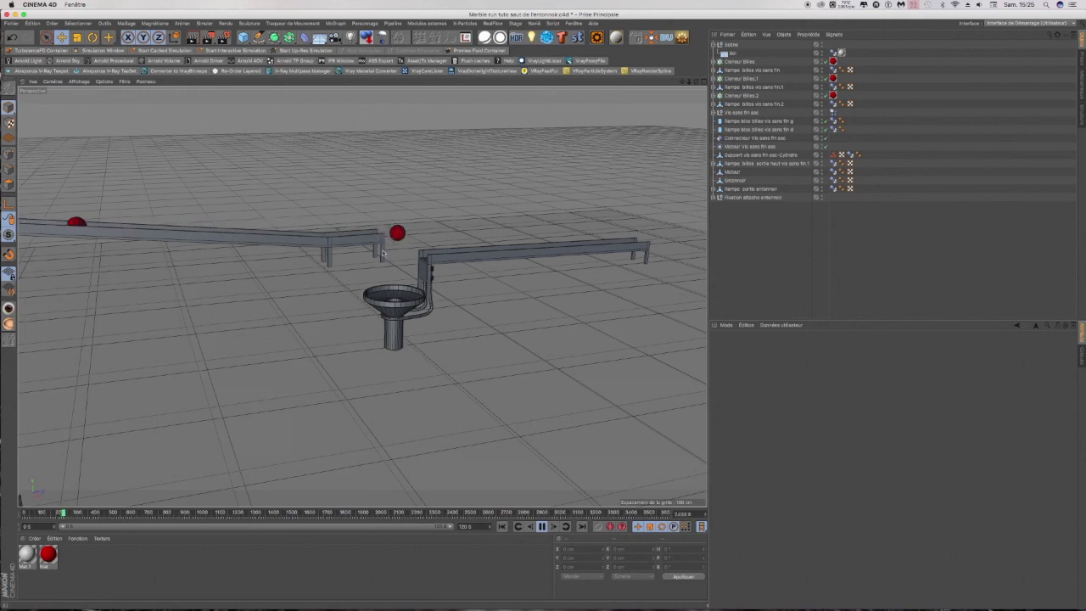
pyautogui.scroll(-7, 384, 254)
pyautogui.scroll(2, 396, 300)
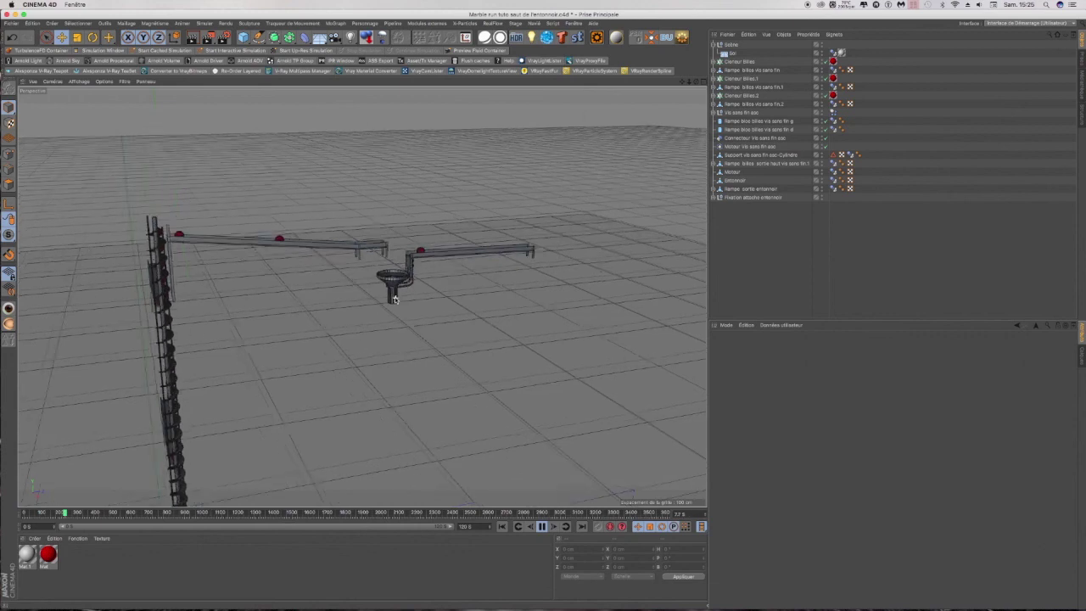
pyautogui.scroll(4, 395, 293)
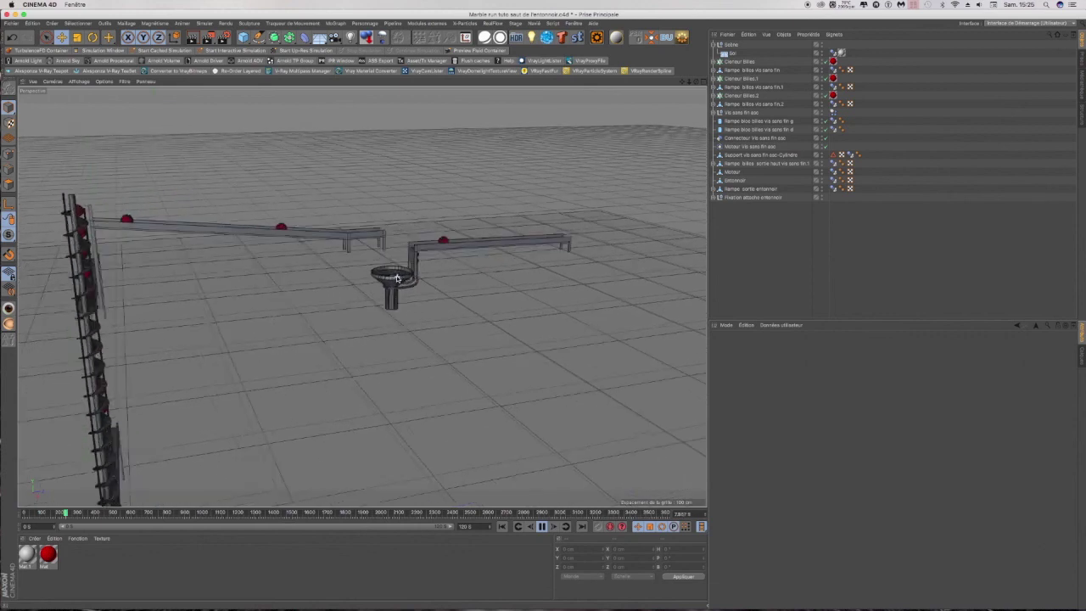
pyautogui.scroll(3, 368, 322)
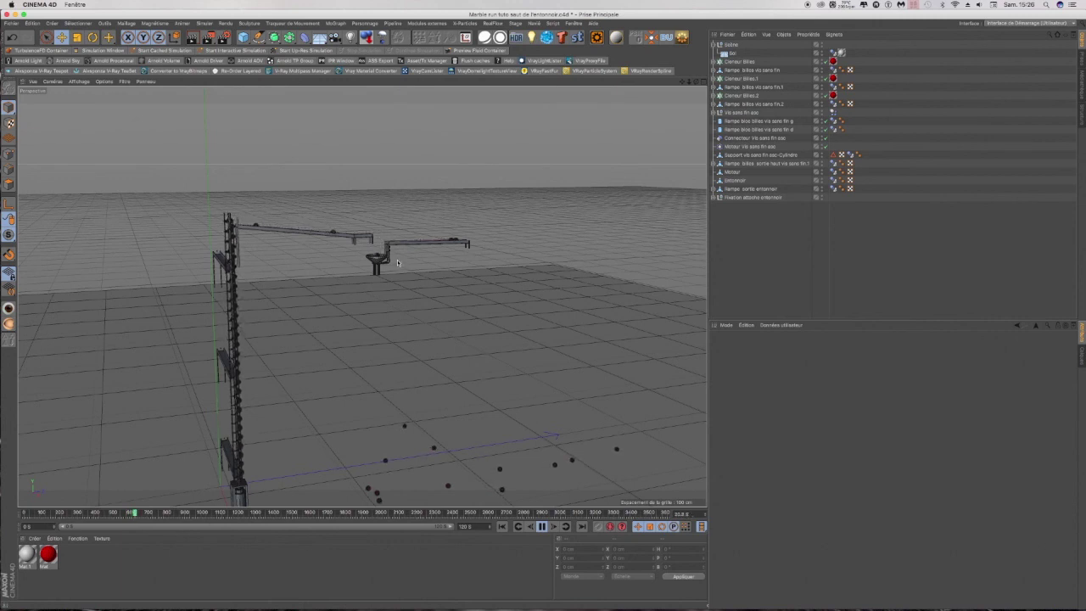
# Step: Check the children of the funnel's exit ramp, and group the ramp with Fixation attache entonnoir under one null object
pyautogui.click(729, 197)
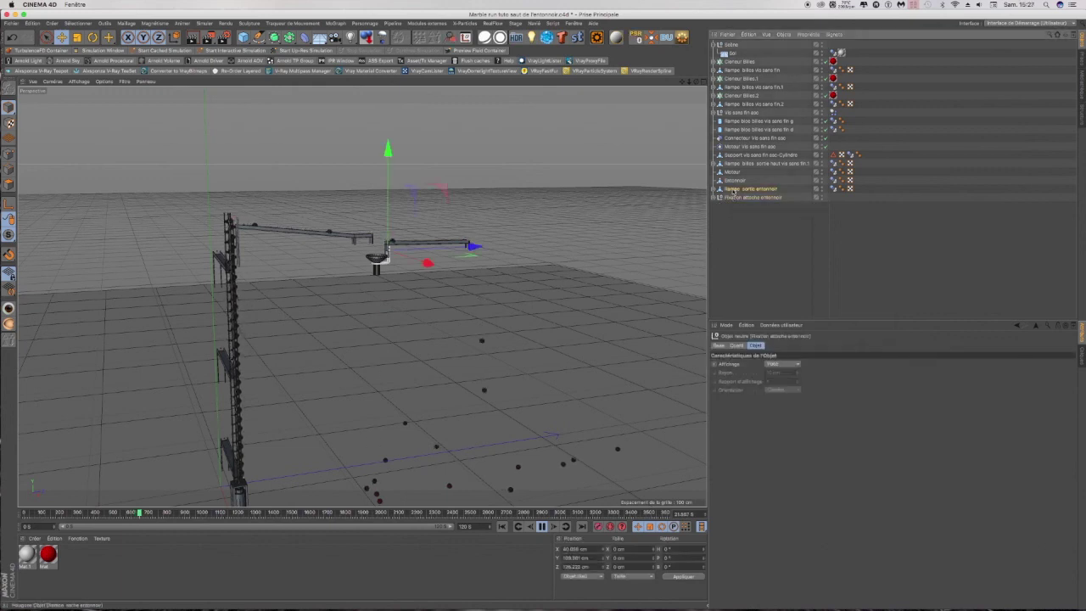
pyautogui.click(737, 188)
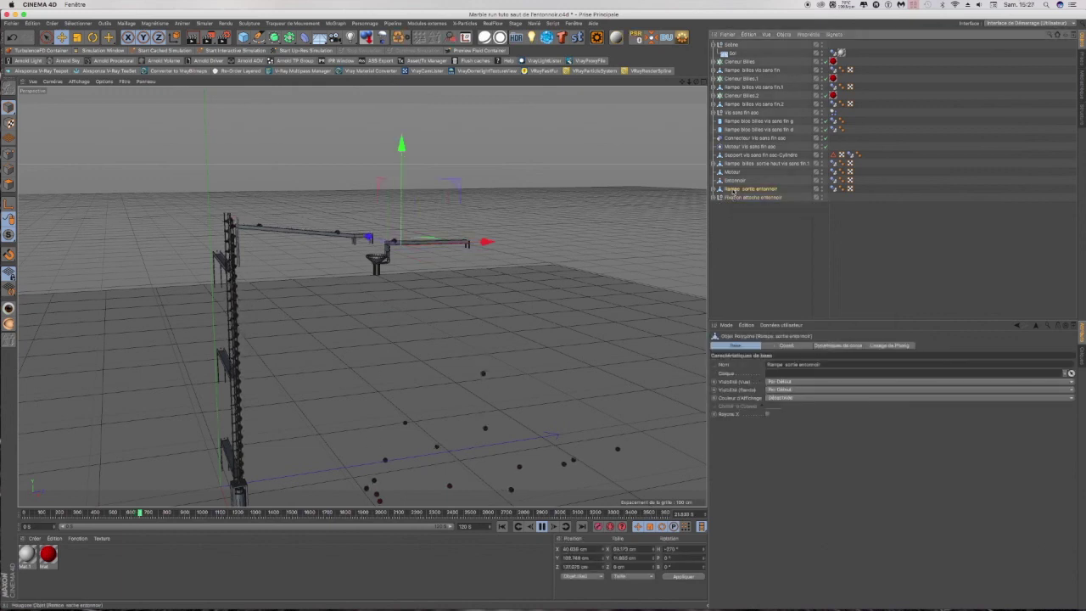
pyautogui.click(713, 189)
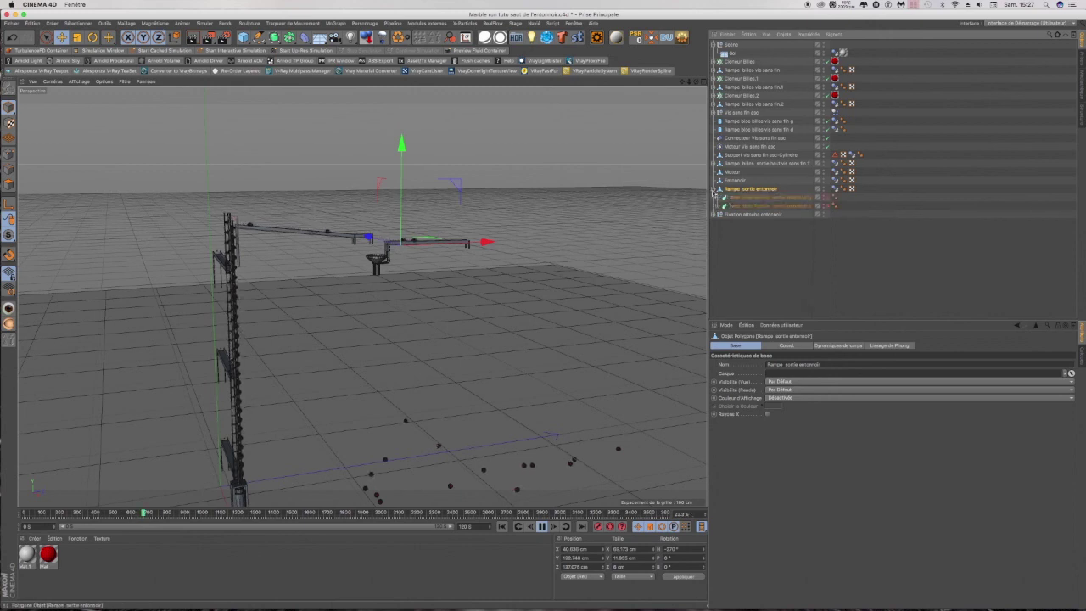
pyautogui.click(713, 190)
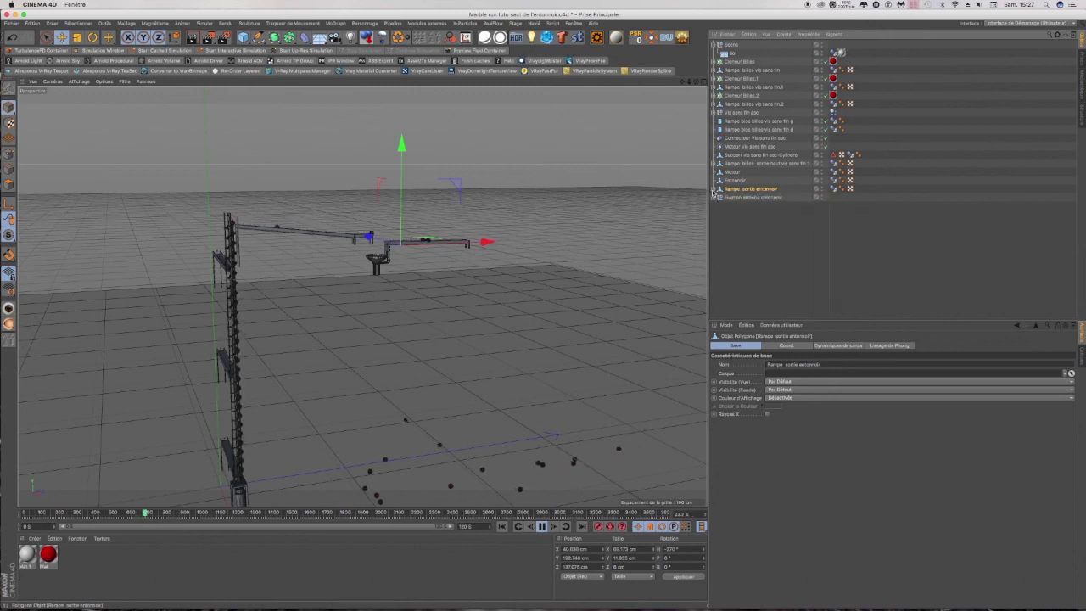
pyautogui.keyDown('shift'); pyautogui.click(744, 197); pyautogui.keyUp('shift')
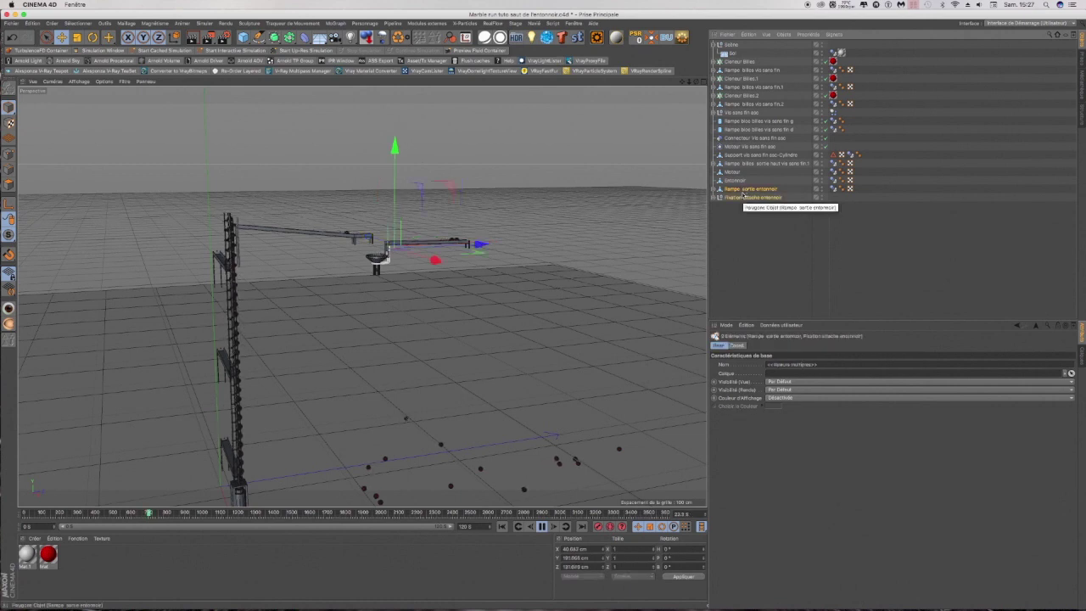
pyautogui.hotkey('alt', 'g')
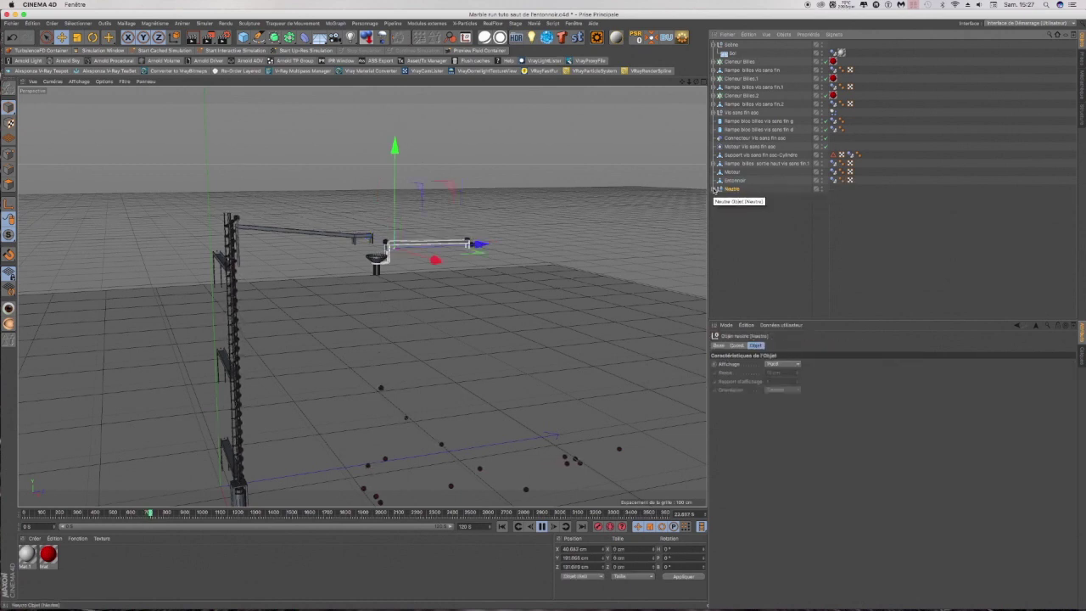
# Step: Stop the playback and give the new group the exit ramp's name, "Rampe sortie entonnoir"
pyautogui.click(540, 525)
pyautogui.click(720, 188)
pyautogui.click(755, 197)
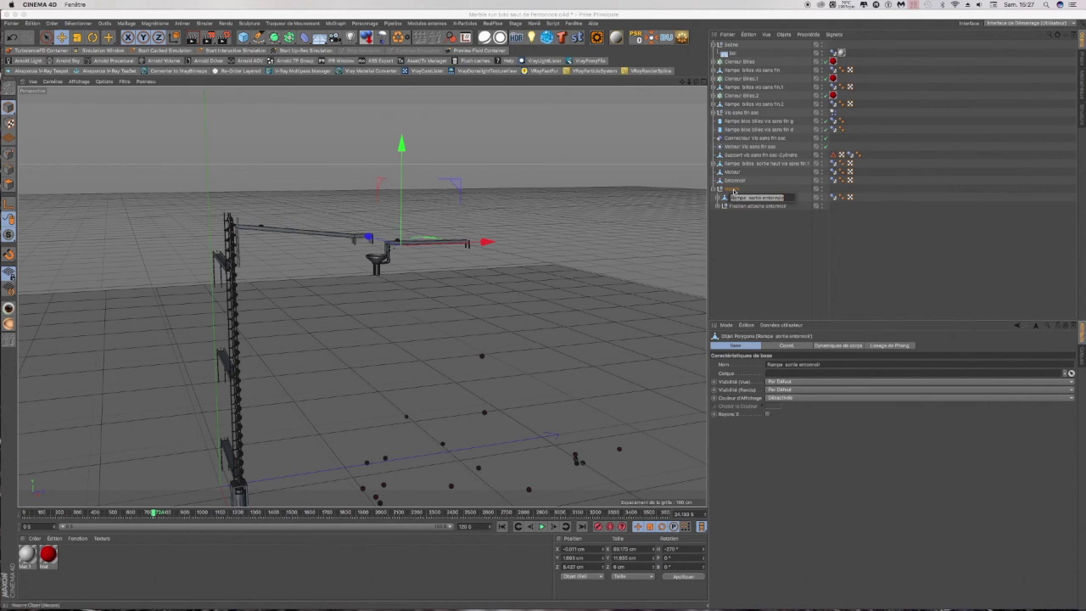
pyautogui.click(733, 190)
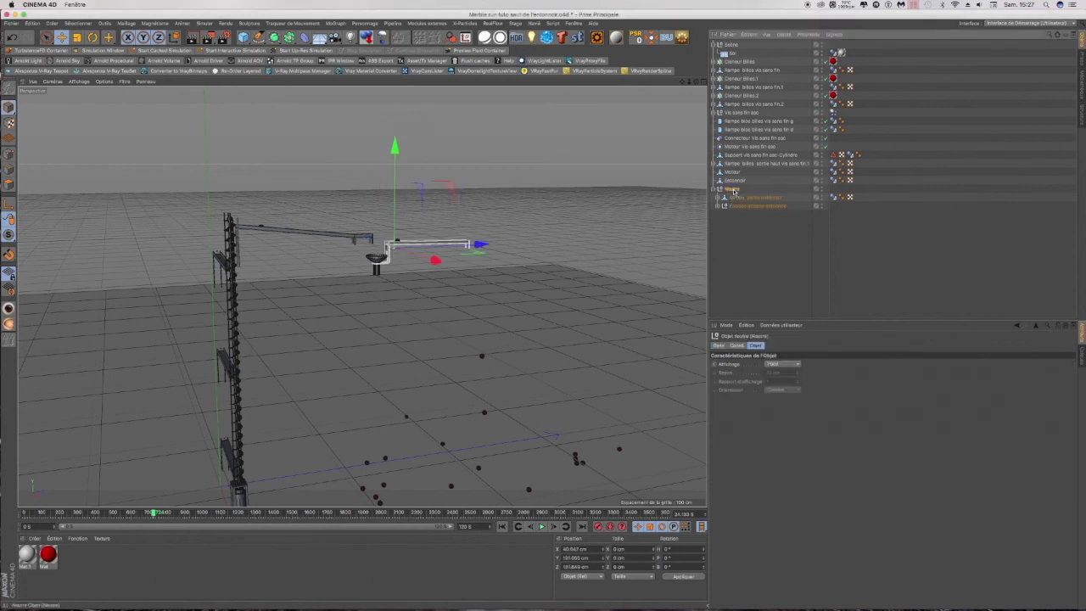
pyautogui.click(747, 233)
pyautogui.click(728, 190)
# Step: Try moving the Rampe sortie entonnoir group about 6 cm along its Z axis, and undo the move
pyautogui.moveTo(480, 243); pyautogui.dragTo(486, 244)
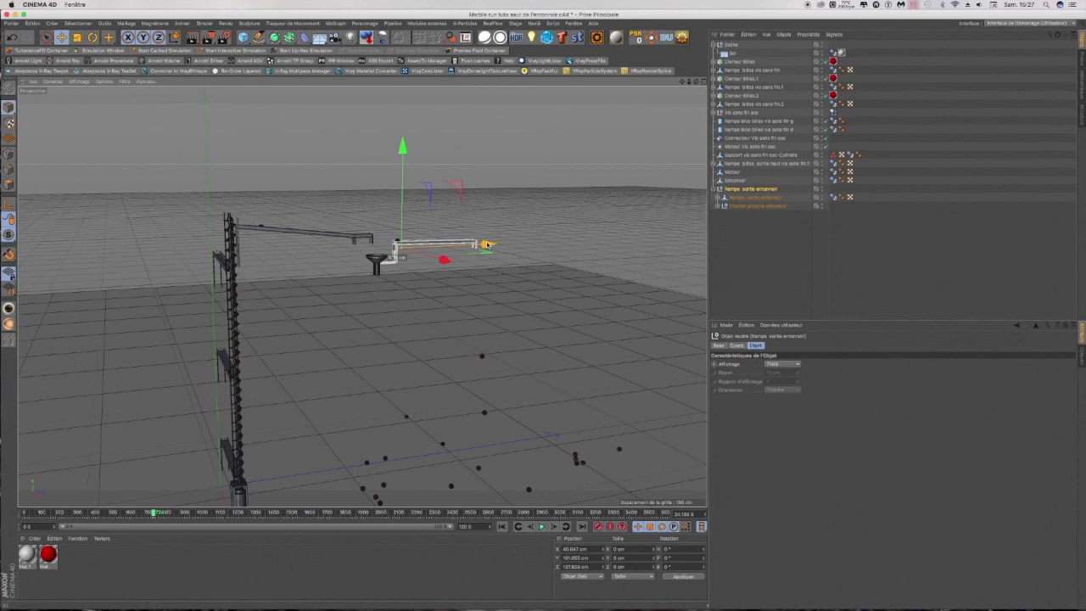
pyautogui.click(12, 38)
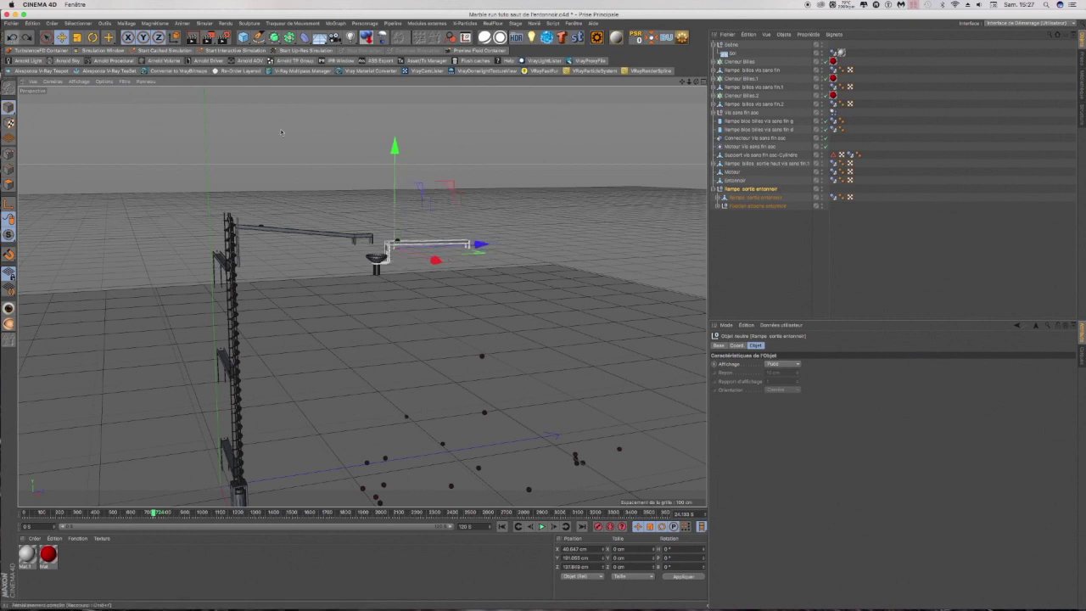
# Step: Put the Entonnoir object into the exit ramp group and rename the group "Entonnoir et Rampe sortie entonnoir"
pyautogui.moveTo(730, 181)
pyautogui.mouseDown()
pyautogui.moveTo(731, 197)
pyautogui.moveTo(744, 192)
pyautogui.mouseUp()
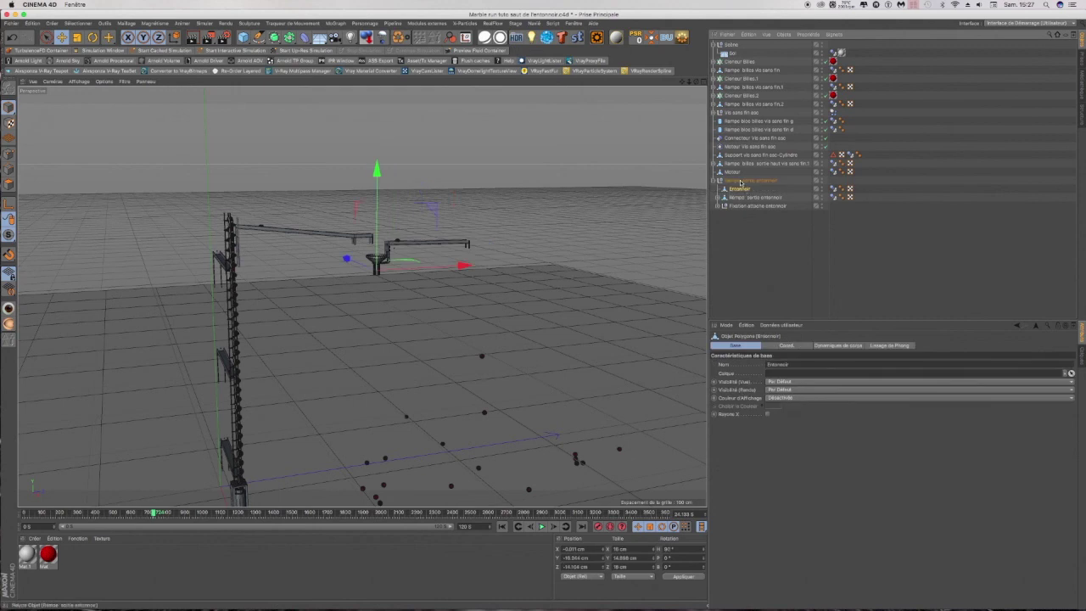
pyautogui.click(728, 181)
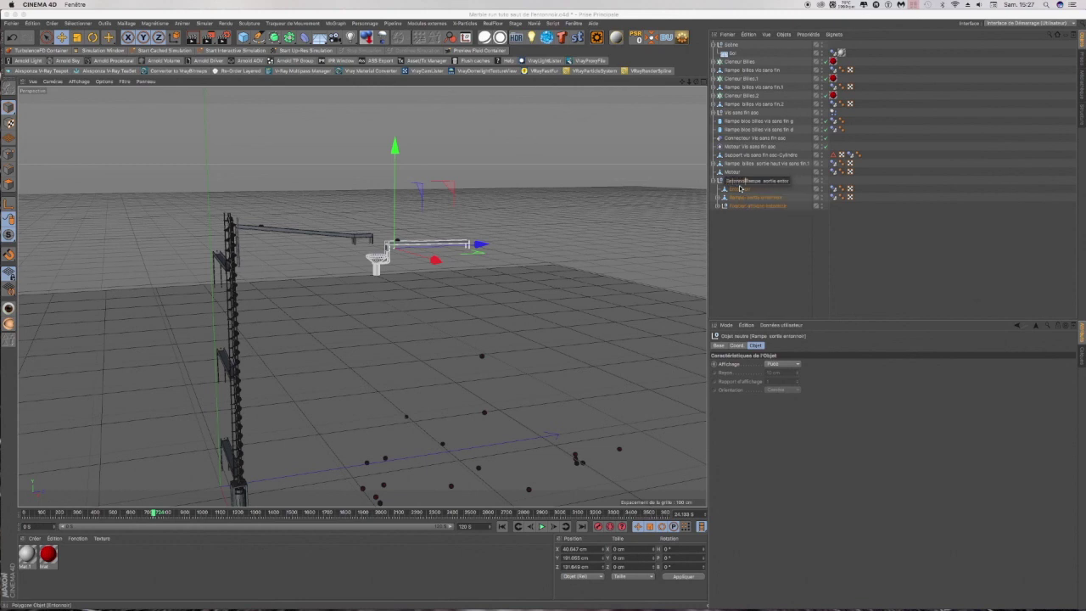
pyautogui.click(748, 228)
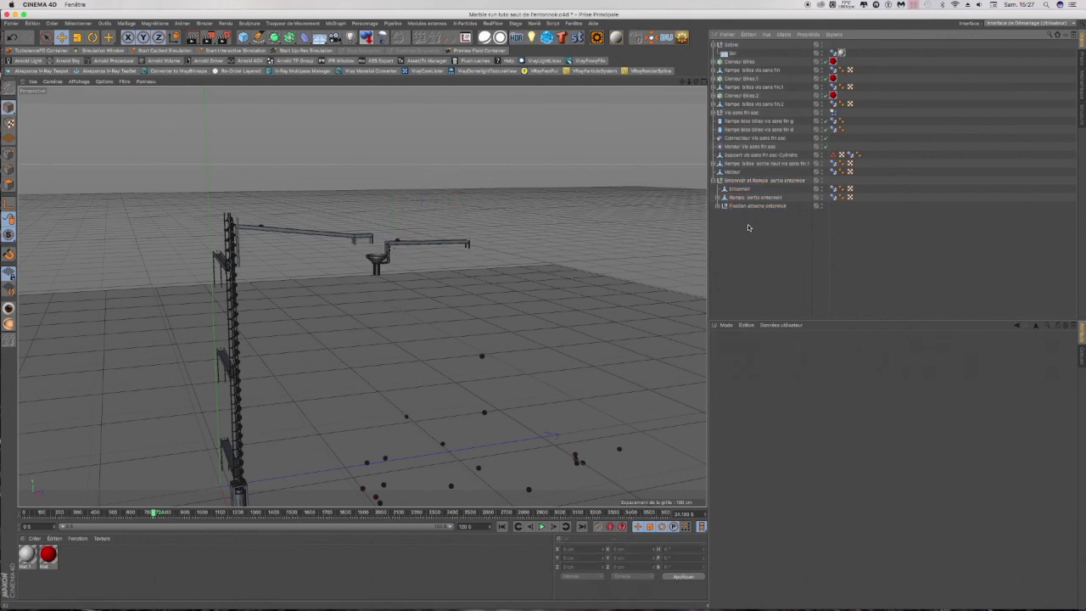
pyautogui.click(713, 181)
# Step: Try a short move of the whole funnel and exit ramp group along its Z axis, and undo it
pyautogui.click(751, 180)
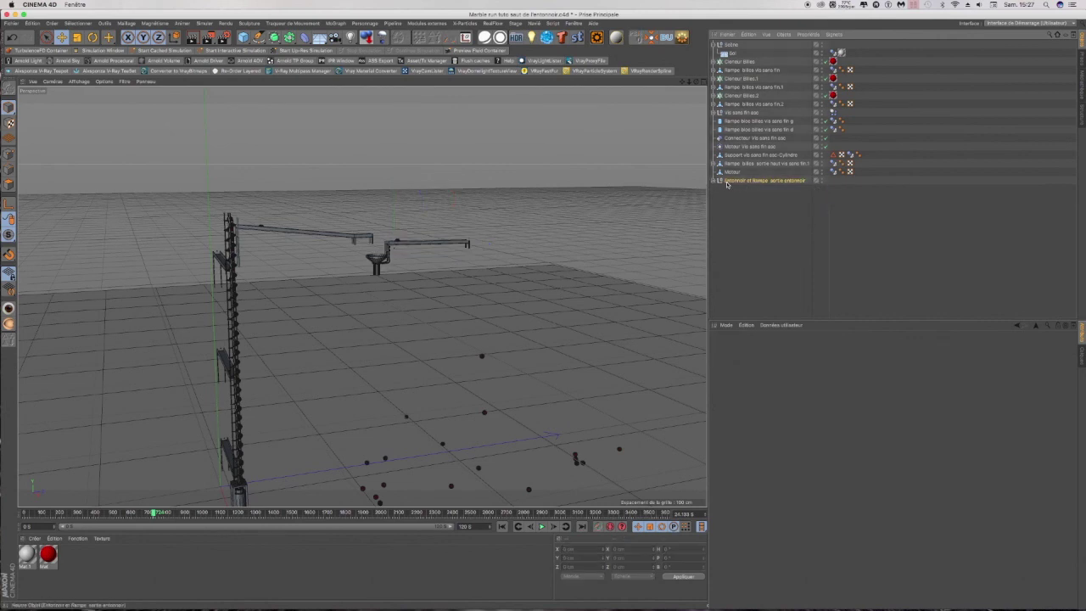
pyautogui.moveTo(479, 245); pyautogui.dragTo(483, 245)
pyautogui.press('super+z')
# Step: Expand the Entonnoir et Rampe sortie entonnoir group and prepare its Entonnoir object for point editing with rectangle selection
pyautogui.scroll(10, 394, 230)
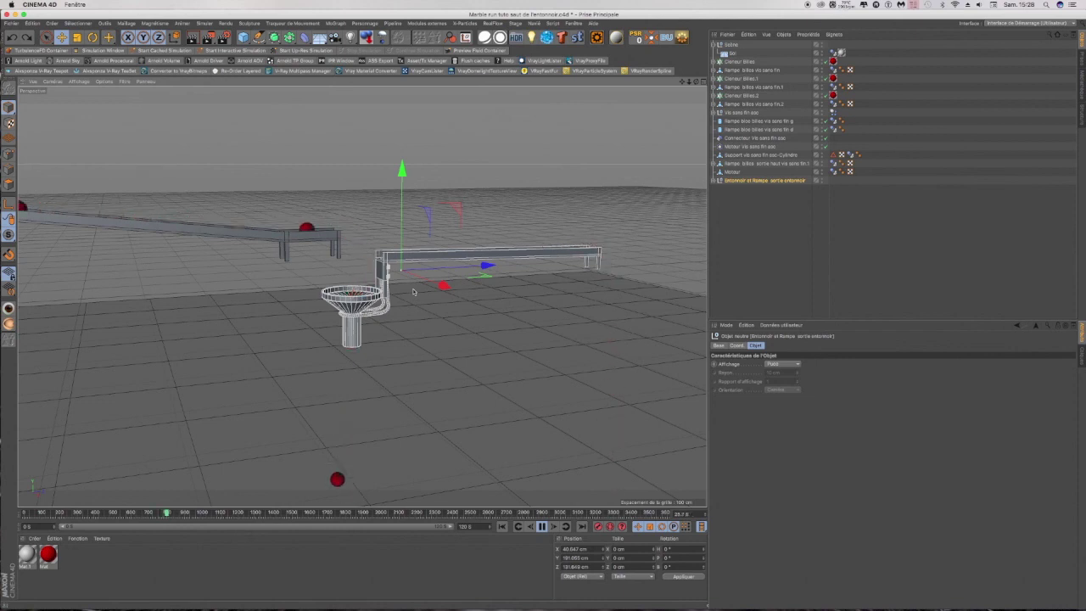
pyautogui.keyDown('alt'); pyautogui.moveTo(413, 292); pyautogui.dragTo(363, 258, button='right'); pyautogui.keyUp('alt')
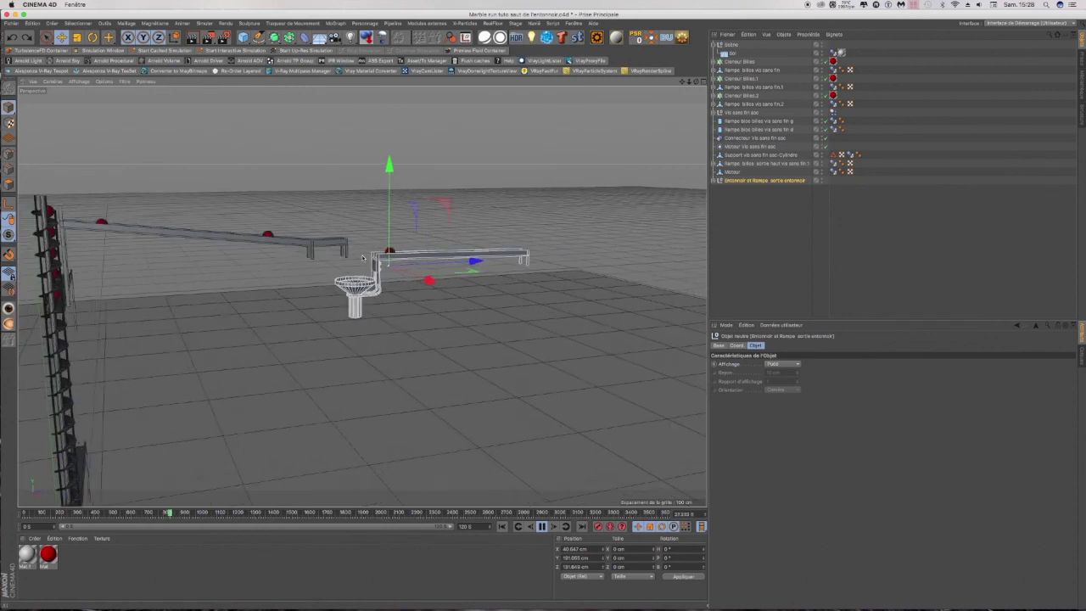
pyautogui.click(719, 180)
pyautogui.click(740, 188)
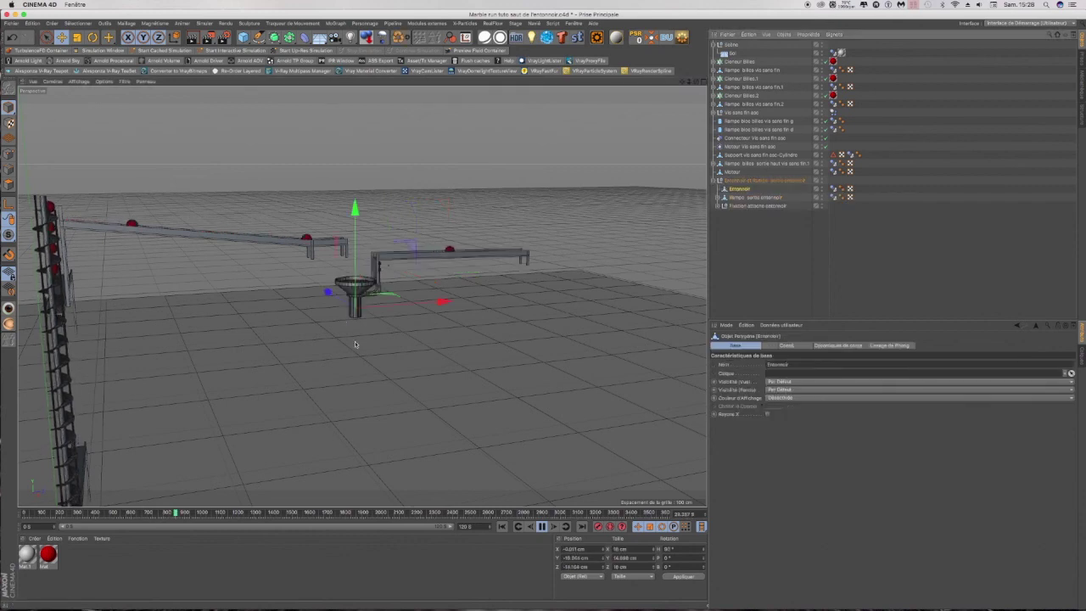
pyautogui.moveTo(697, 81); pyautogui.dragTo(518, 149)
pyautogui.moveTo(362, 296); pyautogui.dragTo(329, 294)
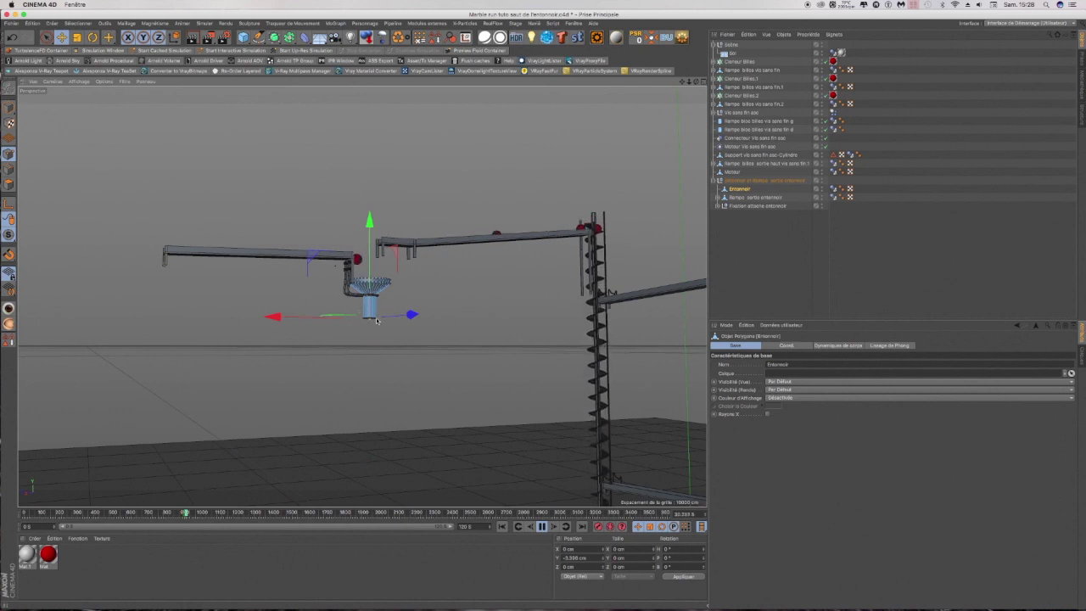
pyautogui.scroll(3, 378, 320)
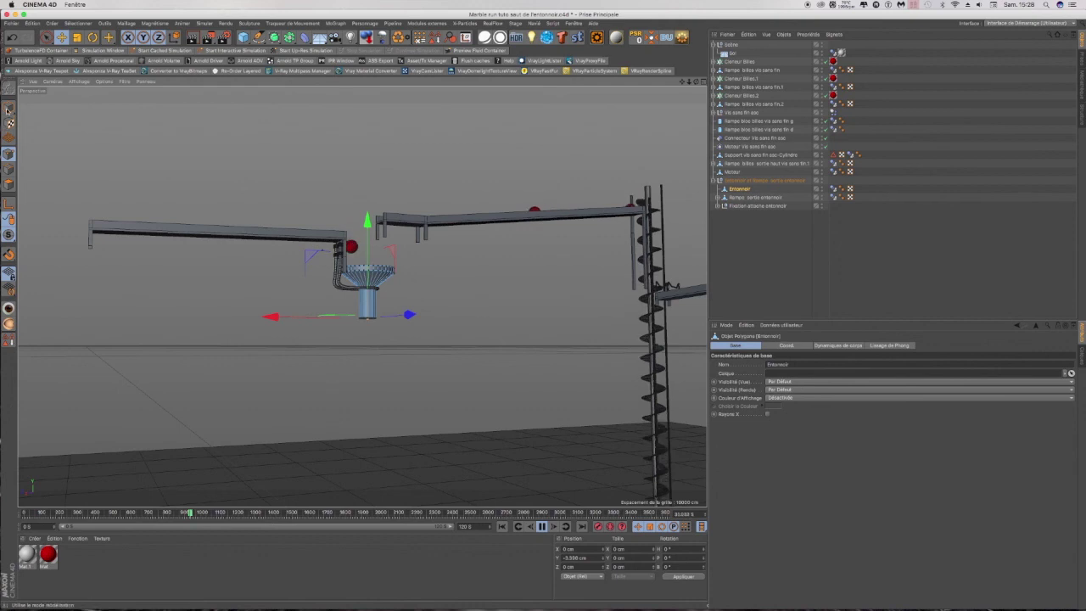
pyautogui.moveTo(47, 38); pyautogui.dragTo(69, 62)
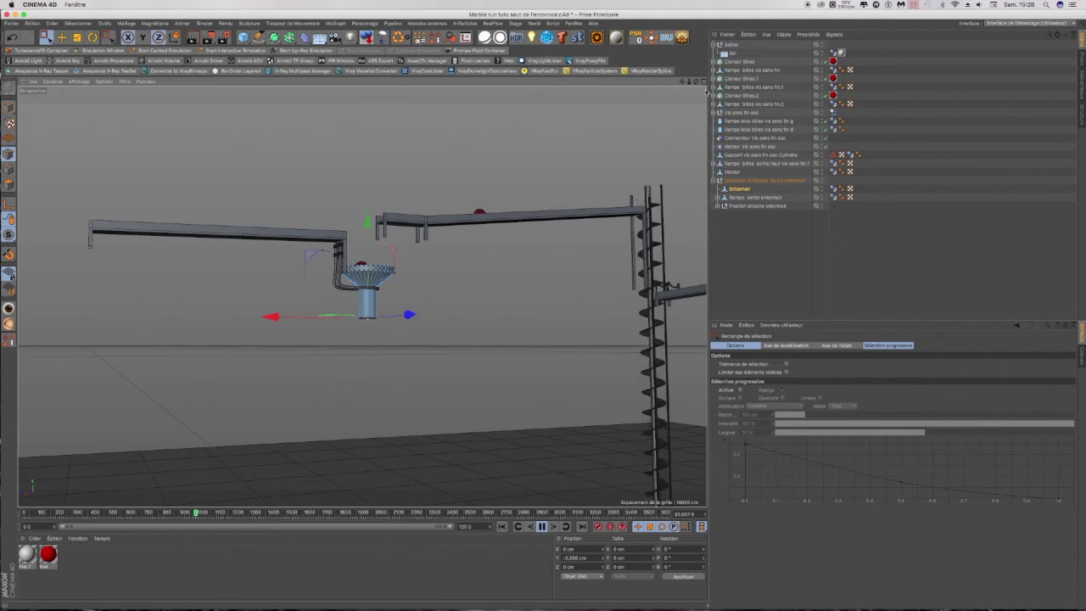
# Step: Select the points at the lower end of the funnel's outlet tube in the right-side orthographic view
pyautogui.click(702, 82)
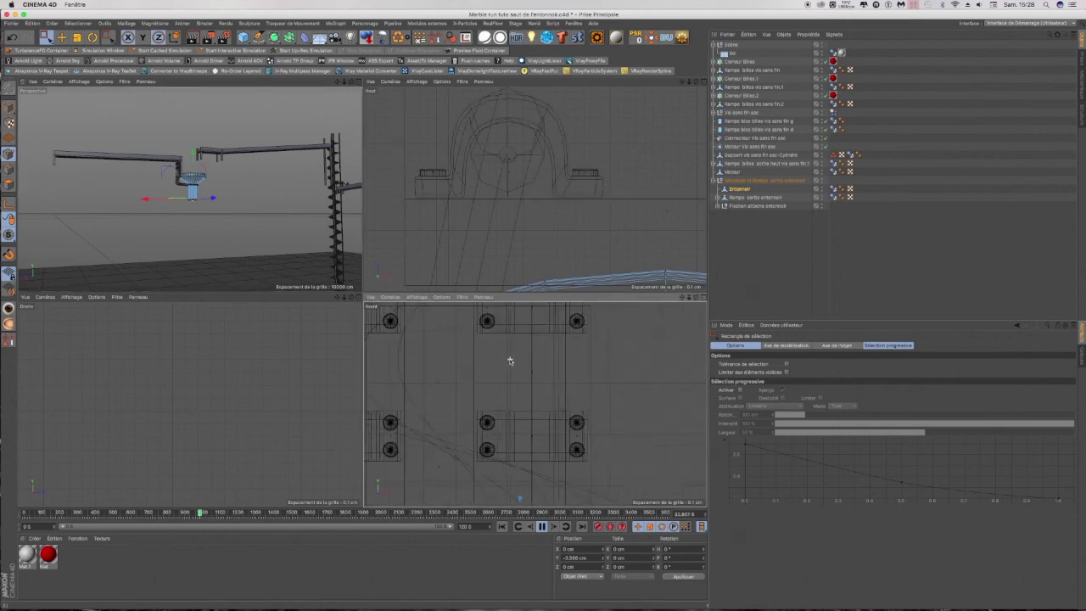
pyautogui.scroll(-3, 510, 362)
pyautogui.scroll(-4, 323, 385)
pyautogui.scroll(-3, 324, 374)
pyautogui.scroll(-2, 325, 374)
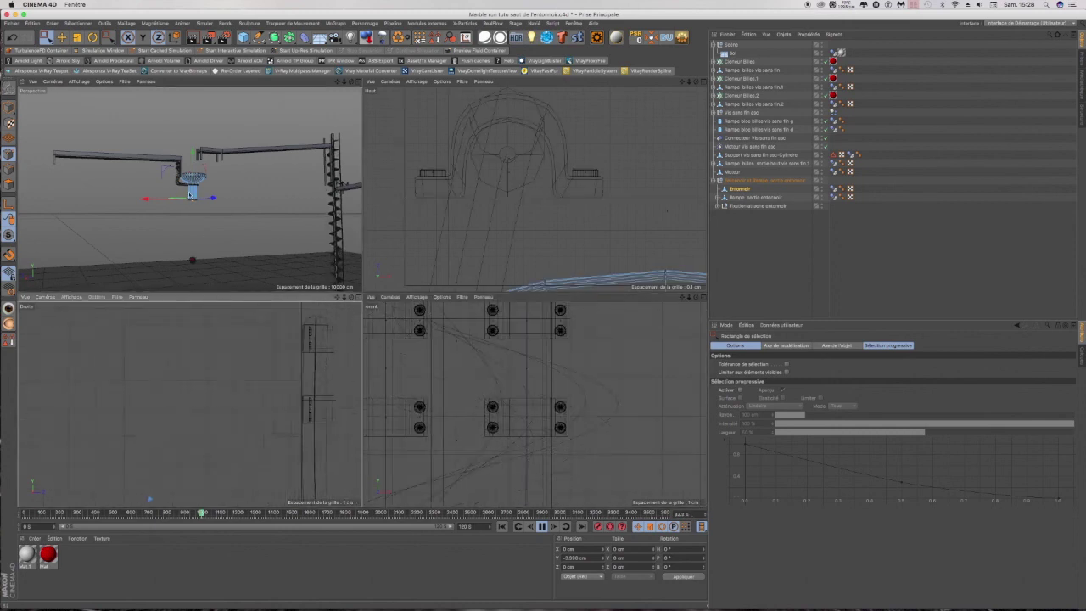
pyautogui.scroll(-5, 239, 342)
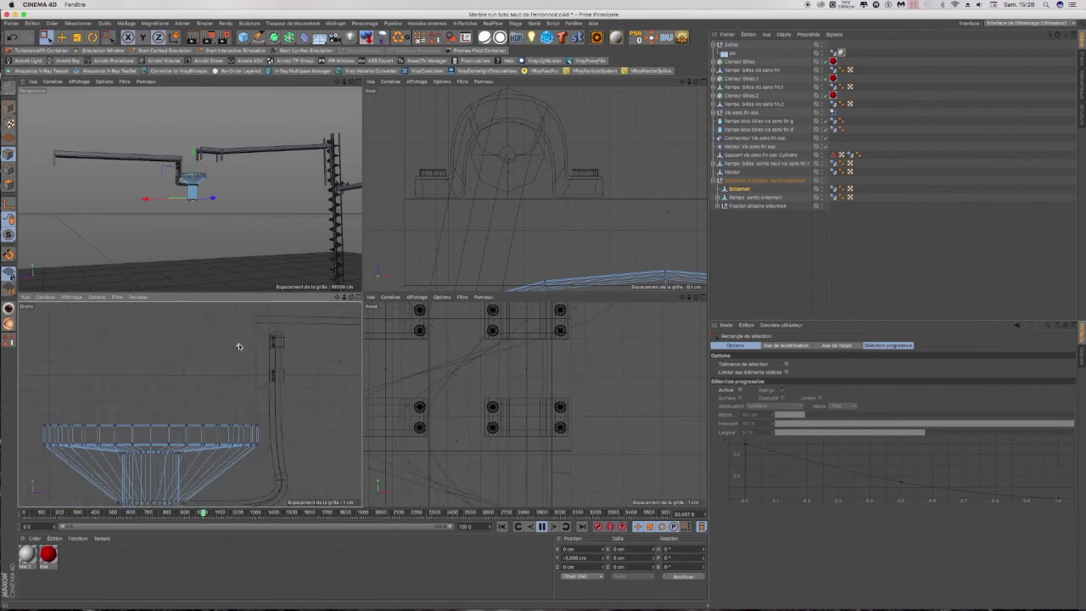
pyautogui.scroll(-2, 238, 343)
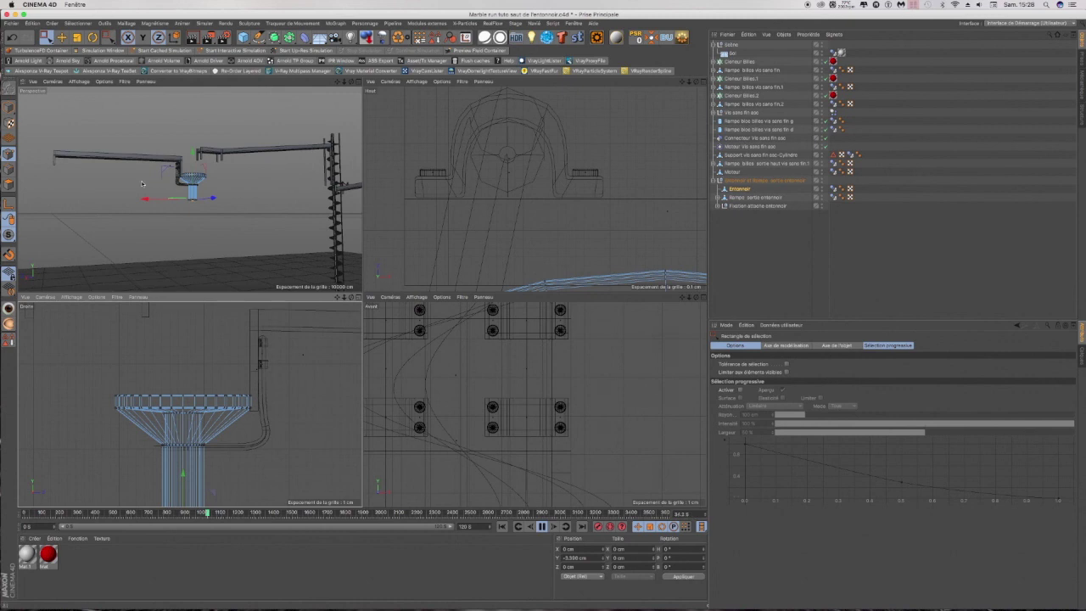
pyautogui.scroll(-2, 277, 341)
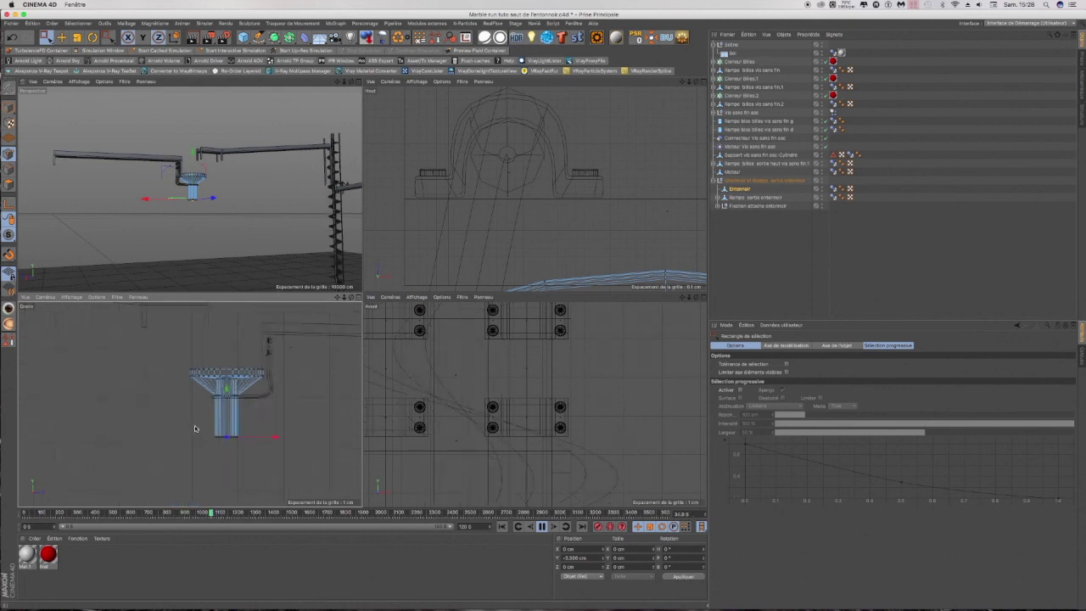
pyautogui.moveTo(236, 437); pyautogui.dragTo(213, 439)
# Step: Lengthen the funnel's outlet tube by moving the selected end points down along the Y axis
pyautogui.moveTo(195, 155); pyautogui.dragTo(195, 158)
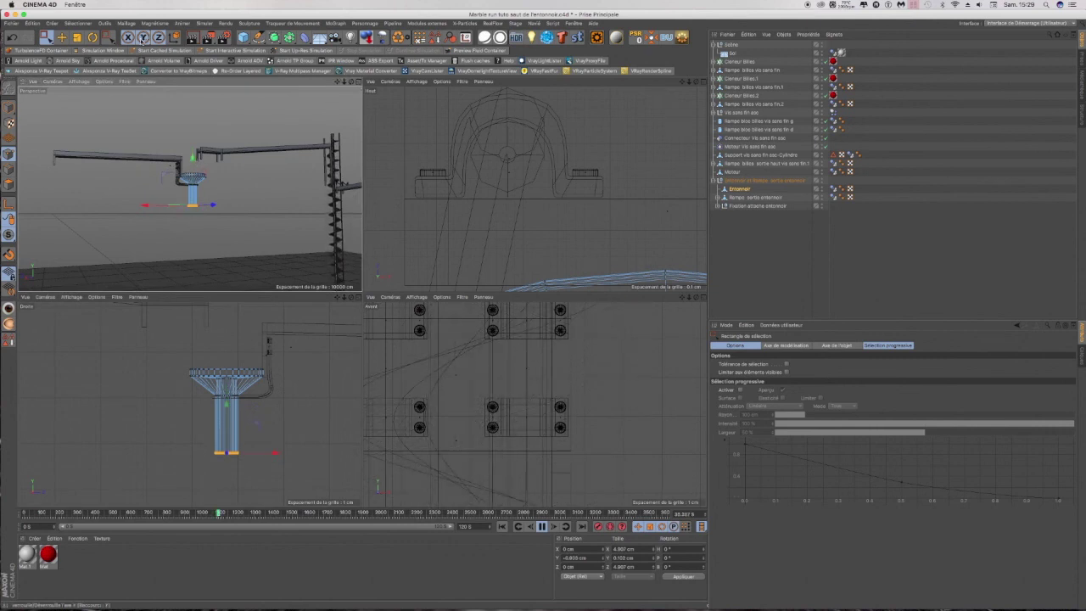
pyautogui.click(12, 36)
pyautogui.moveTo(188, 155); pyautogui.dragTo(190, 160)
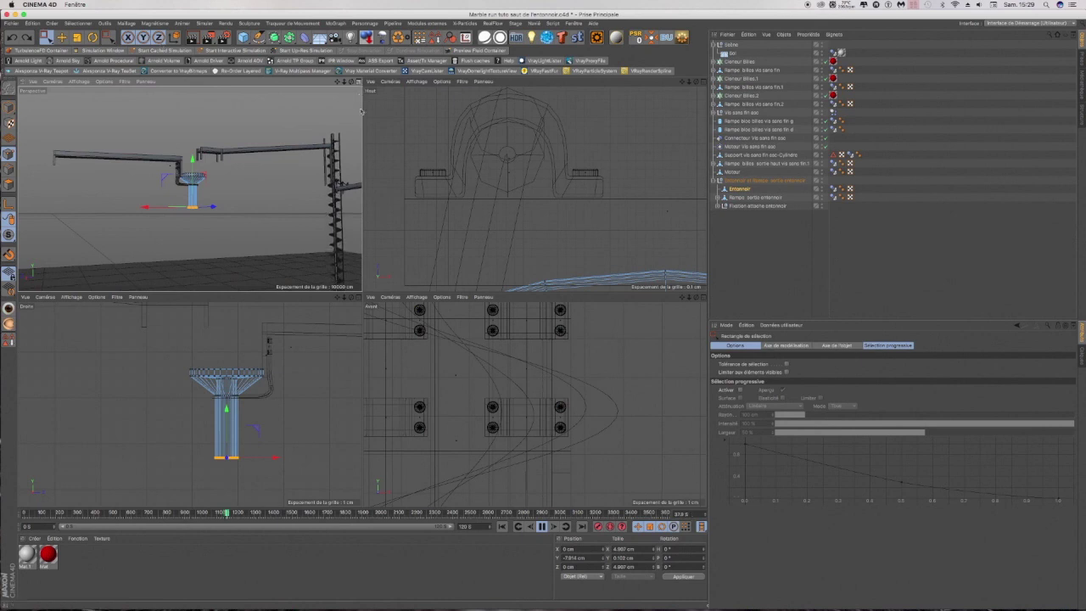
# Step: Return the funnel to object editing in the full-size perspective view and save the project
pyautogui.click(359, 83)
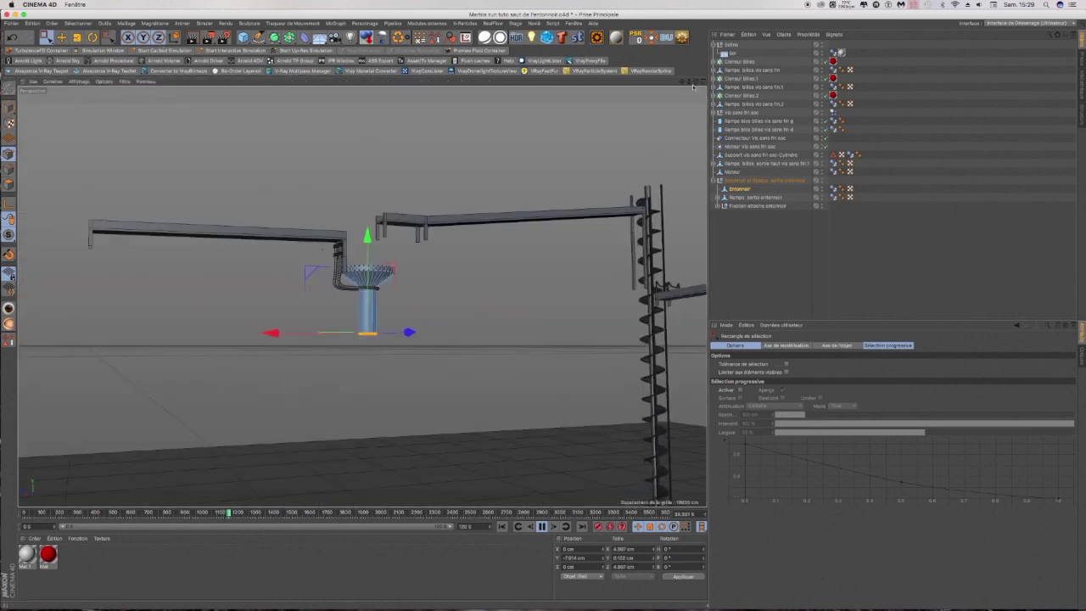
pyautogui.moveTo(696, 82); pyautogui.dragTo(682, 98)
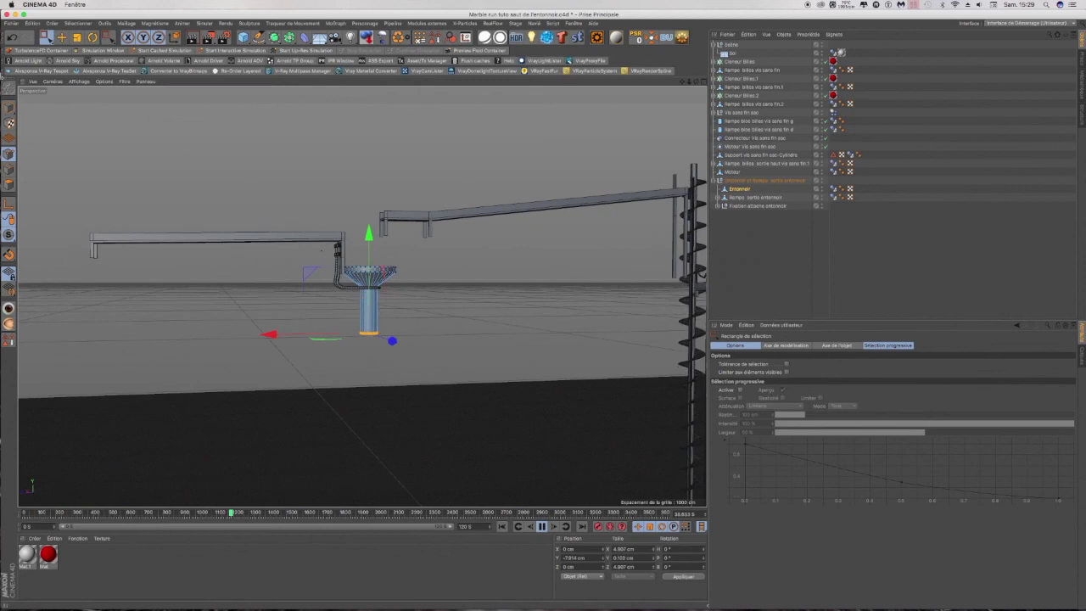
pyautogui.click(11, 22)
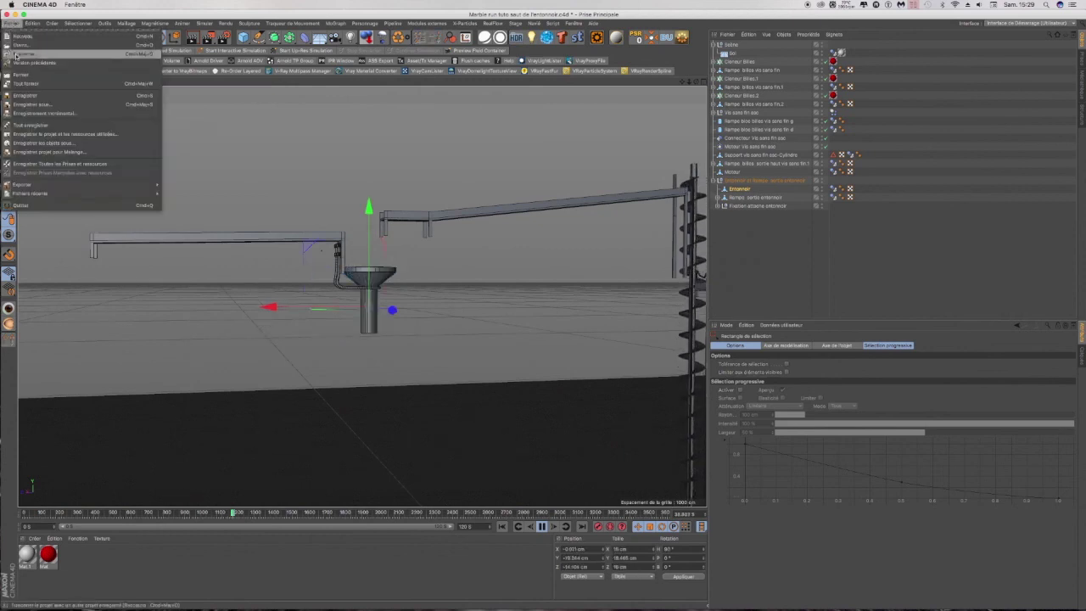
pyautogui.click(18, 96)
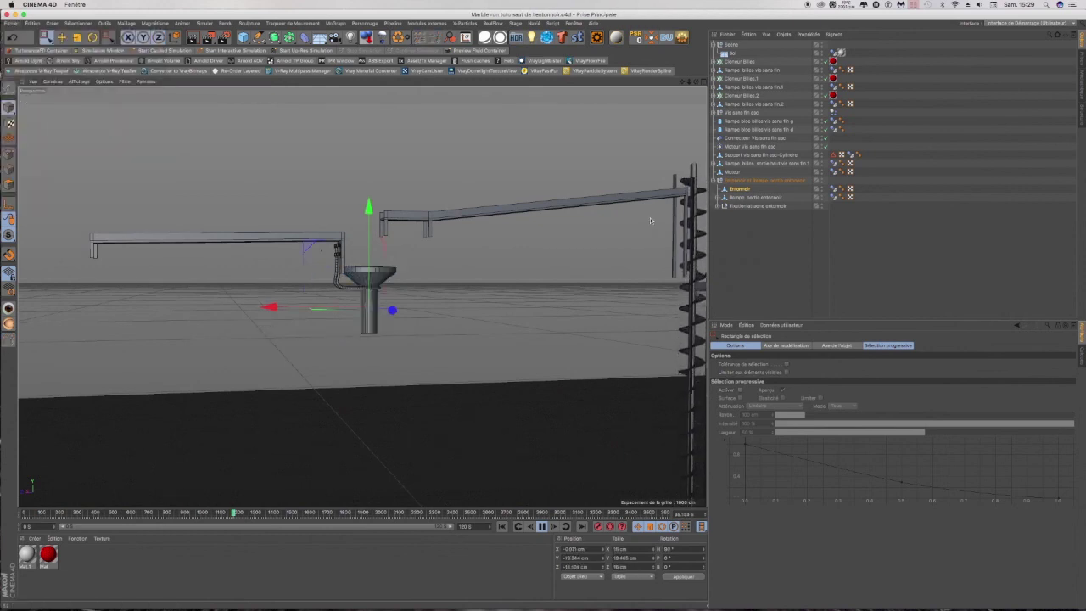
# Step: Examine the whole marble run during playback, from the screw lift's base to the funnel and both upper ramps
pyautogui.moveTo(697, 83); pyautogui.dragTo(764, 127)
pyautogui.keyDown('alt'); pyautogui.moveTo(363, 296); pyautogui.dragTo(501, 270); pyautogui.keyUp('alt')
pyautogui.moveTo(696, 83); pyautogui.dragTo(640, 129)
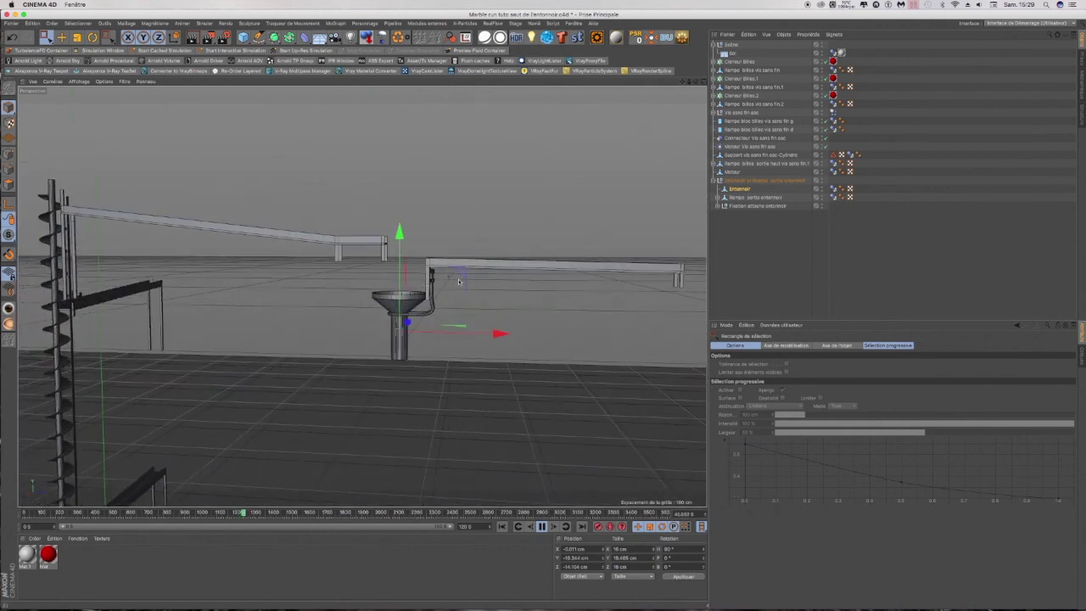
pyautogui.scroll(-4, 459, 281)
pyautogui.scroll(-1, 459, 281)
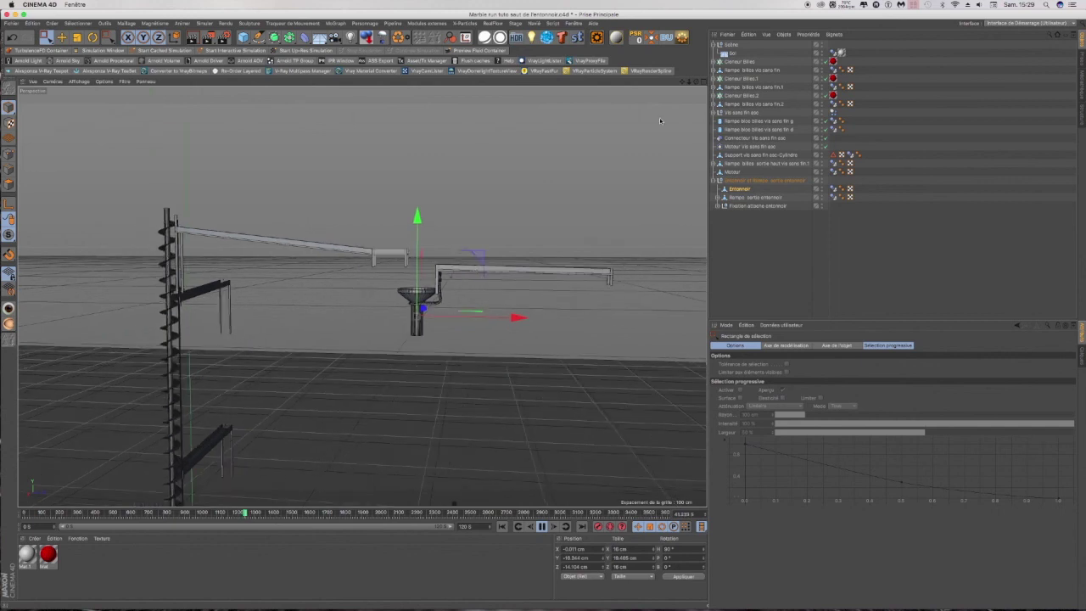
pyautogui.moveTo(683, 83); pyautogui.dragTo(239, 353)
pyautogui.scroll(-2, 191, 316)
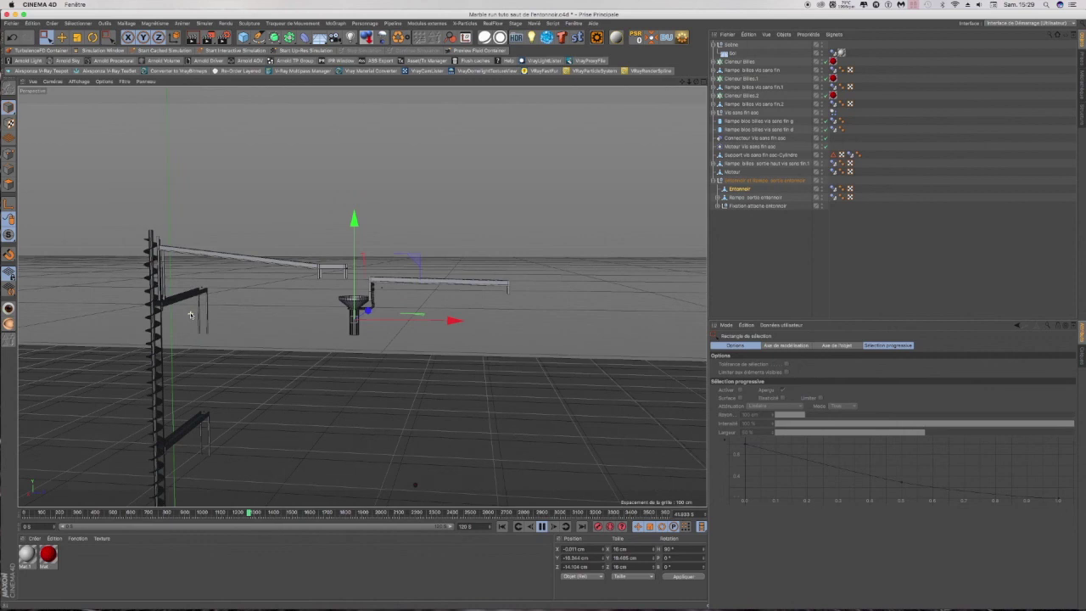
pyautogui.scroll(-2, 315, 343)
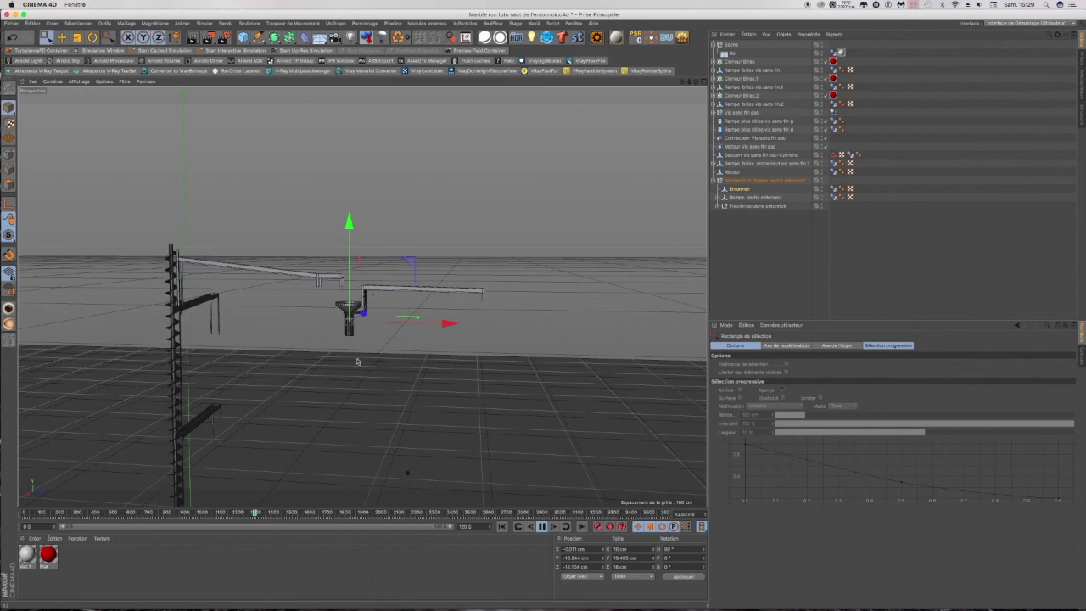
pyautogui.scroll(-2, 358, 361)
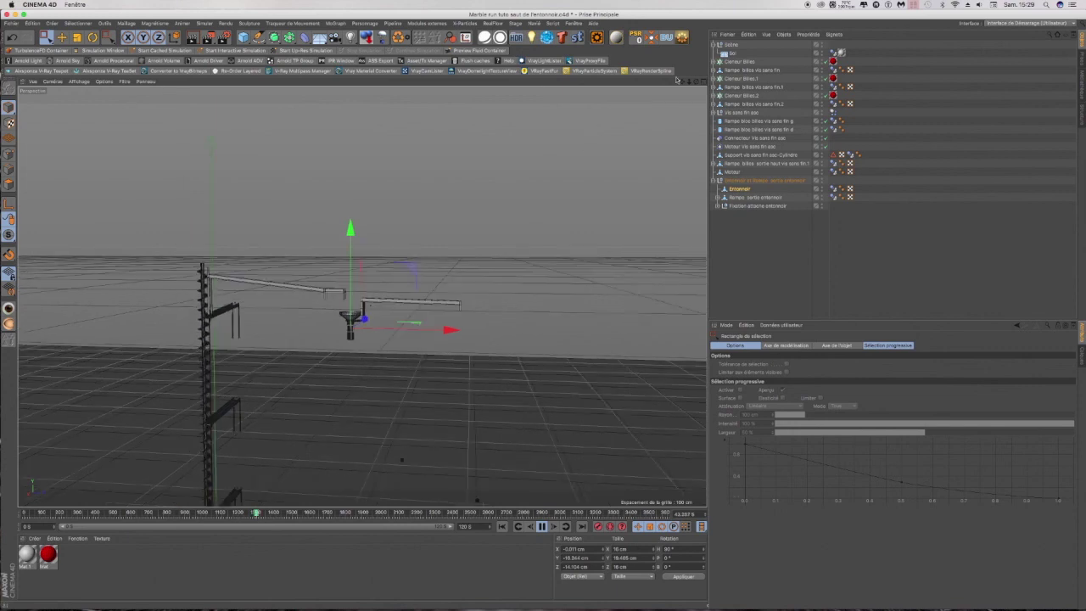
pyautogui.moveTo(682, 82); pyautogui.dragTo(734, 2)
pyautogui.keyDown('alt'); pyautogui.moveTo(362, 297); pyautogui.dragTo(356, 296, button='middle'); pyautogui.keyUp('alt')
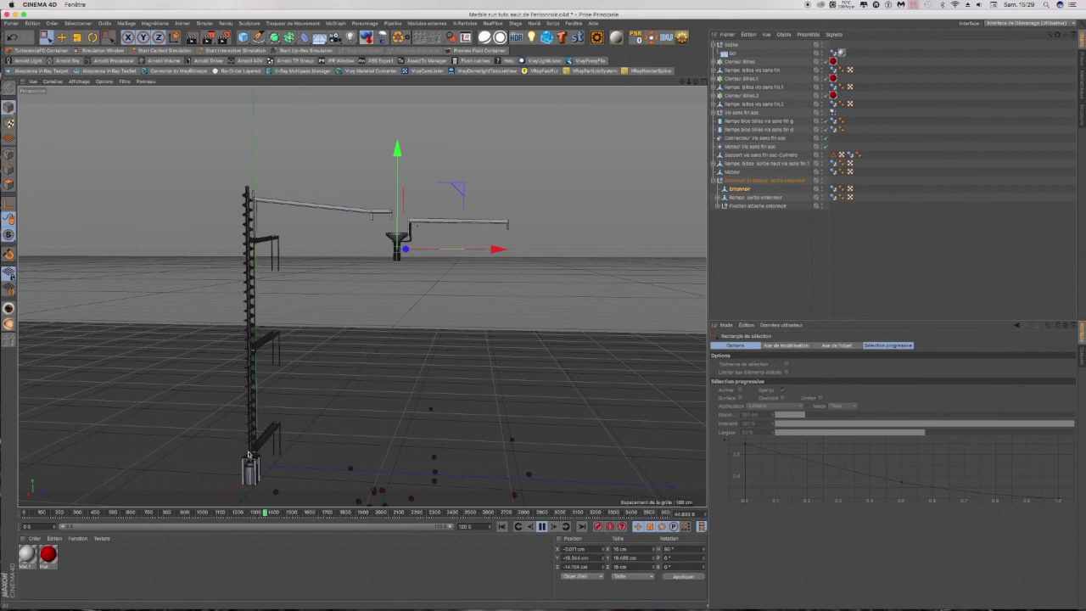
pyautogui.click(205, 23)
pyautogui.moveTo(210, 44)
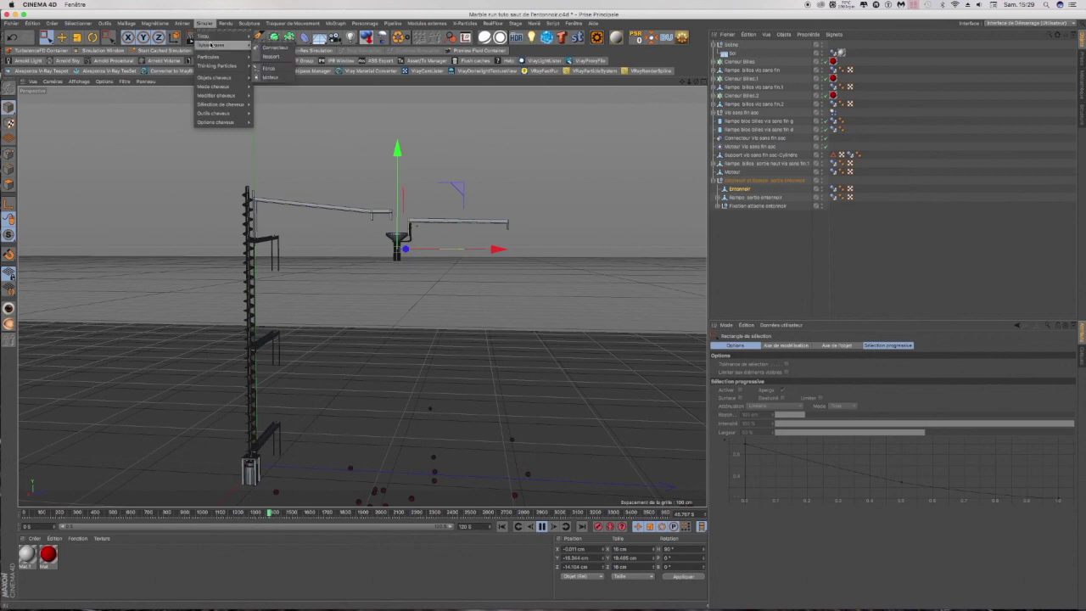
pyautogui.press('Escape')
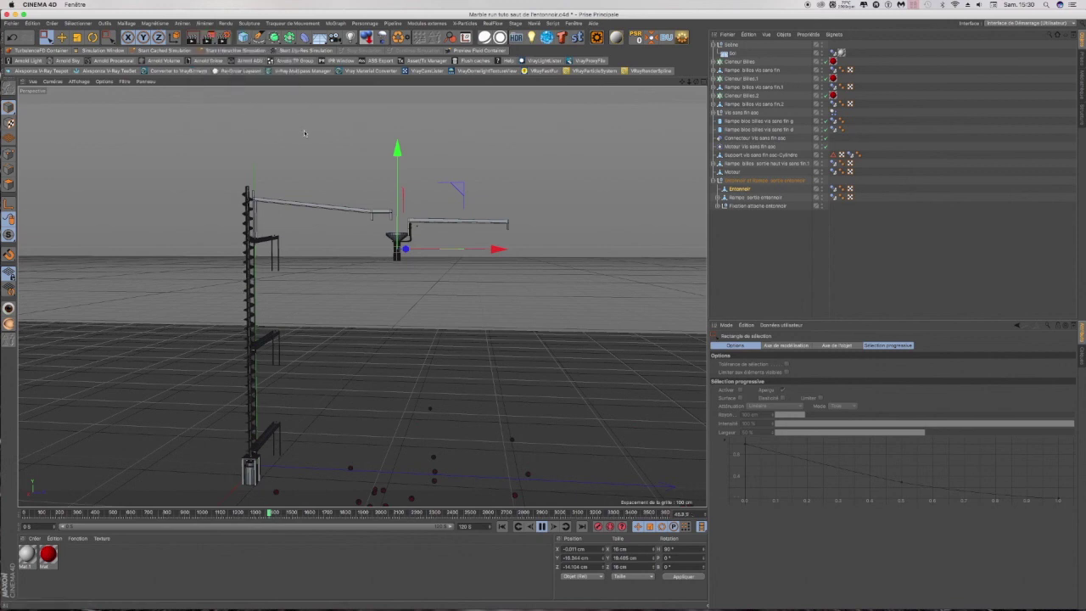